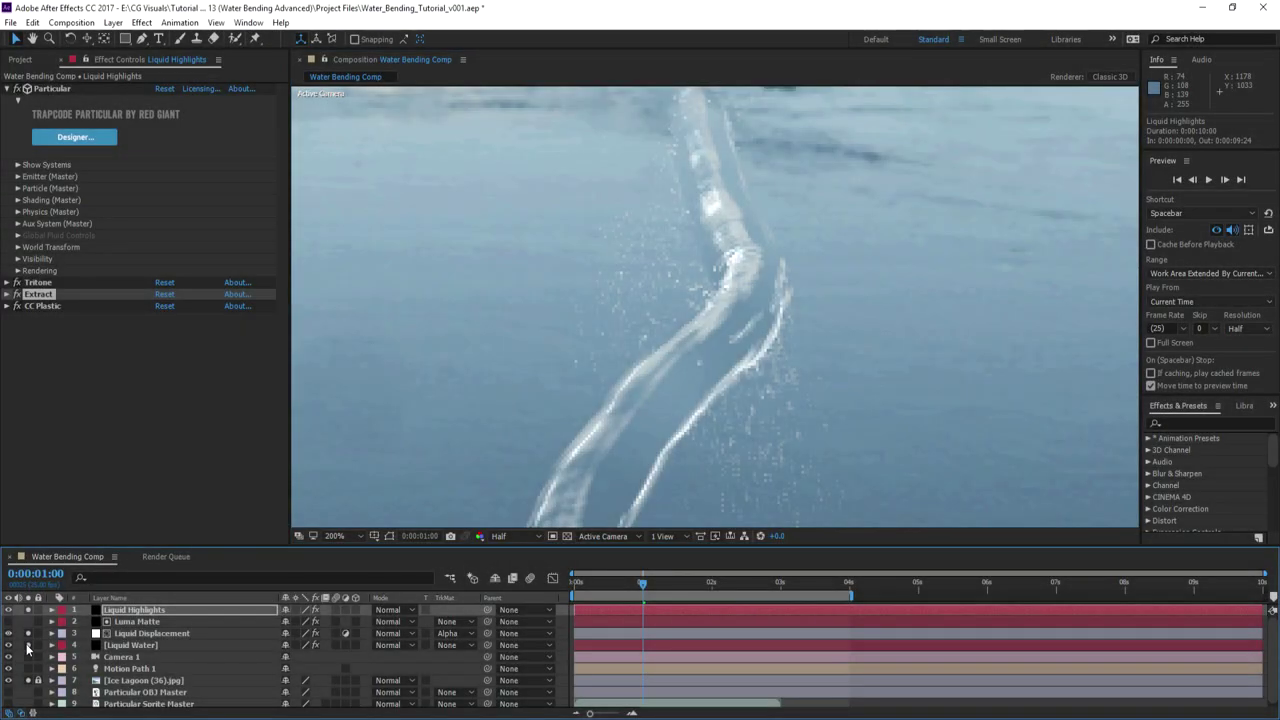
- Examine the finished liquid stream, droplets and splash up close in the Water Bending Comp and Water Ball Comp
{"action": "scroll", "coordinate": [693, 393], "scroll_direction": "down", "scroll_amount": 1}
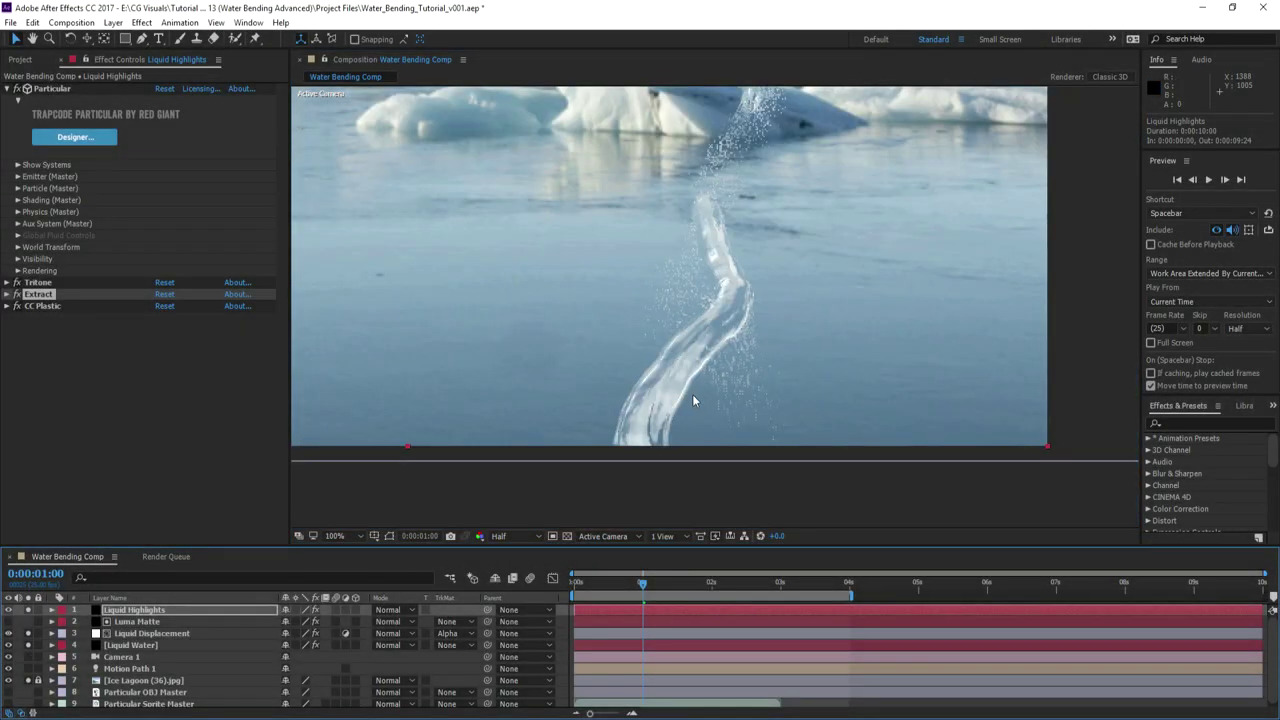
{"action": "left_click", "coordinate": [340, 536]}
{"action": "left_click", "coordinate": [360, 288]}
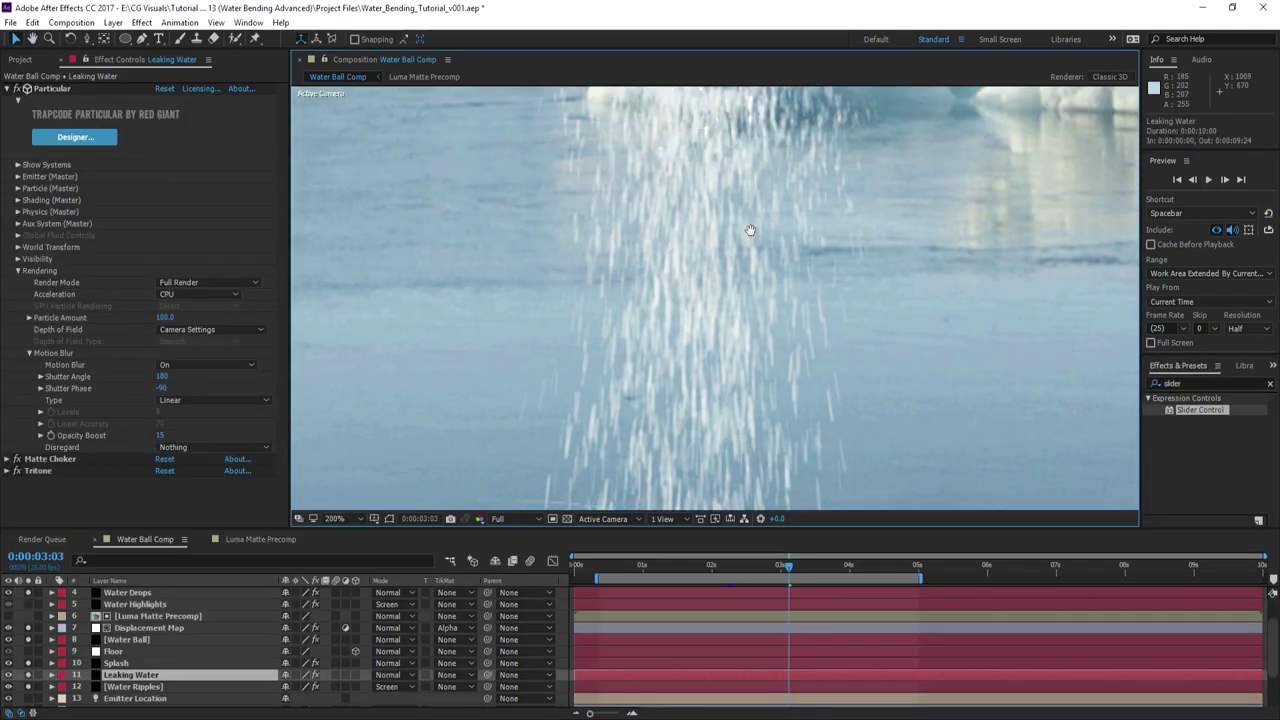
{"action": "left_click_drag", "start_coordinate": [751, 229], "coordinate": [719, 415]}
{"action": "scroll", "coordinate": [717, 385], "scroll_direction": "down", "scroll_amount": 1}
{"action": "left_click_drag", "start_coordinate": [715, 360], "coordinate": [711, 349]}
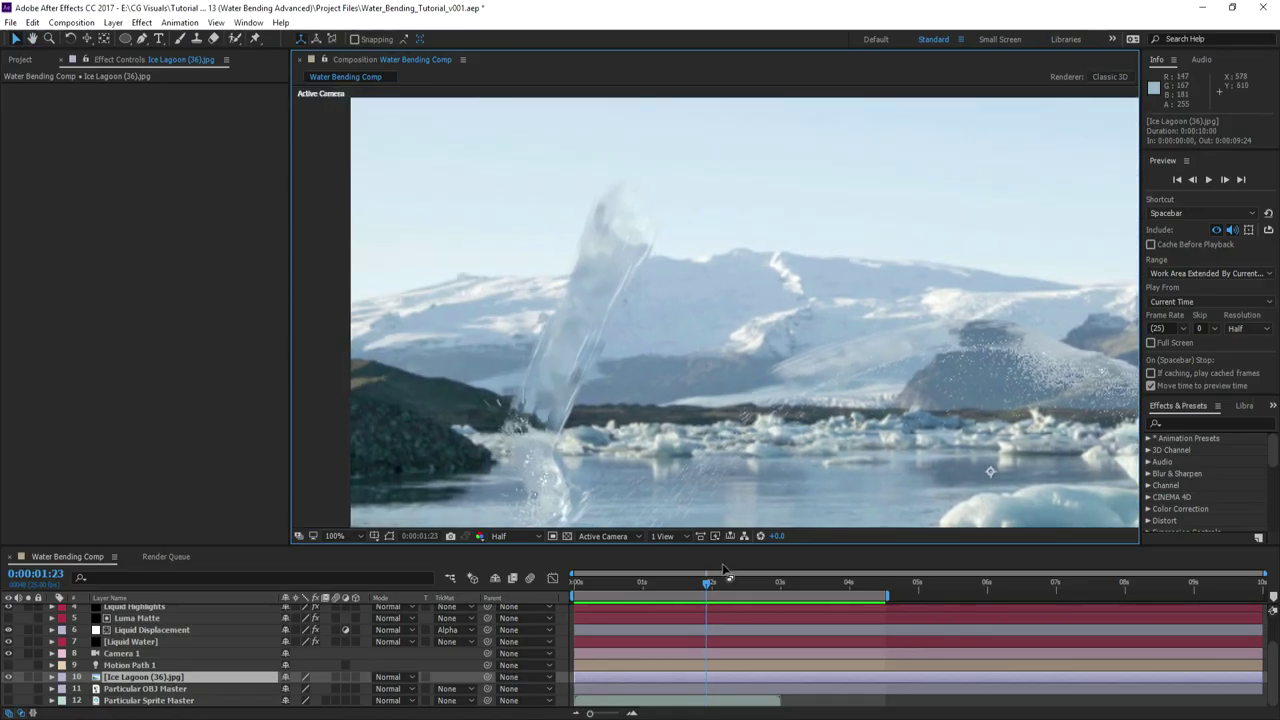
{"action": "mouse_move", "coordinate": [709, 588]}
{"action": "left_mouse_down"}
{"action": "mouse_move", "coordinate": [736, 588]}
{"action": "mouse_move", "coordinate": [714, 588]}
{"action": "mouse_move", "coordinate": [744, 605]}
{"action": "mouse_move", "coordinate": [714, 598]}
{"action": "left_mouse_up"}
{"action": "scroll", "coordinate": [856, 325], "scroll_direction": "up", "scroll_amount": 2}
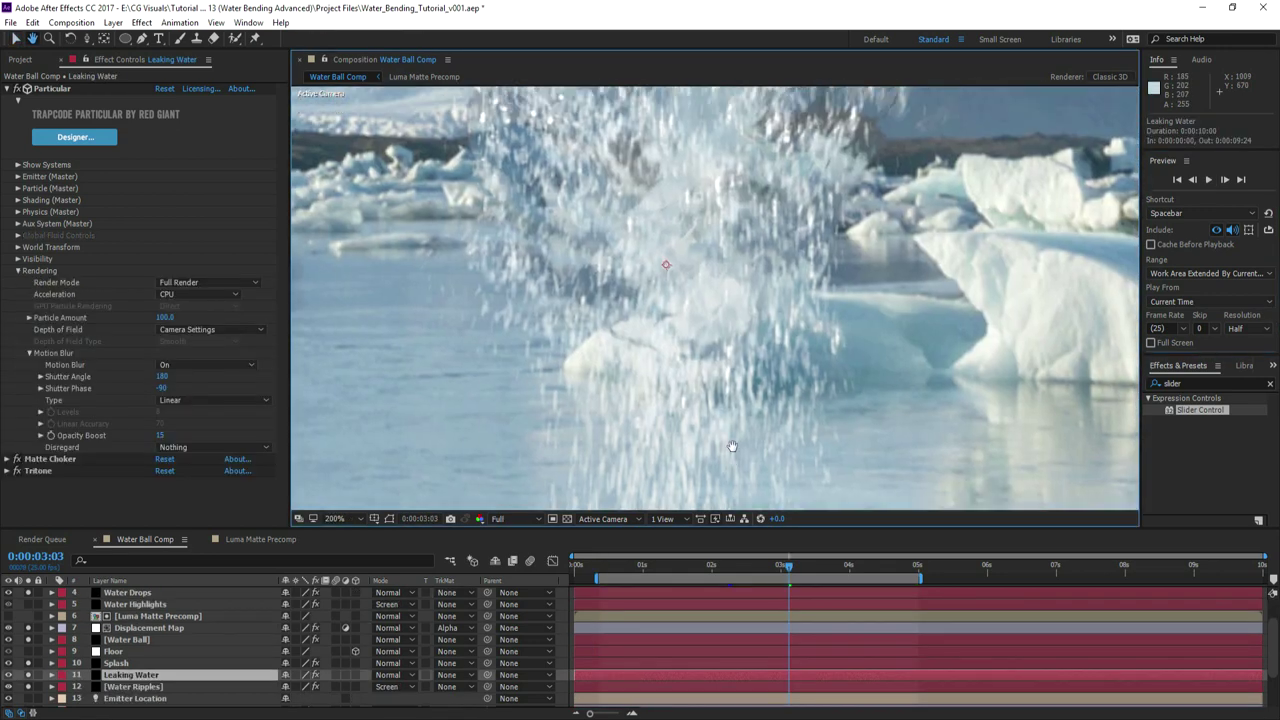
{"action": "left_click_drag", "start_coordinate": [718, 275], "coordinate": [728, 452]}
{"action": "left_click_drag", "start_coordinate": [701, 170], "coordinate": [710, 322]}
{"action": "scroll", "coordinate": [710, 378], "scroll_direction": "down", "scroll_amount": 1}
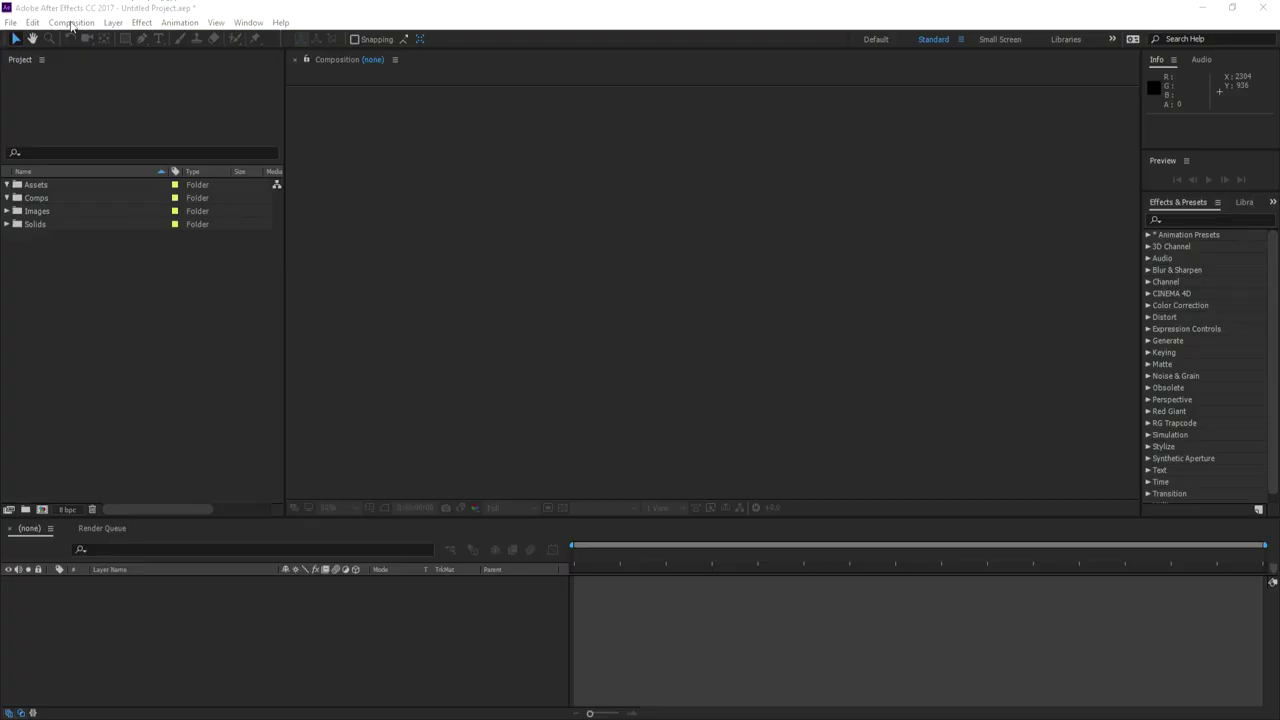
- Create a composition named Water Bending Comp with the HDTV 1080 25 preset
{"action": "left_click", "coordinate": [71, 22]}
{"action": "left_click", "coordinate": [86, 40]}
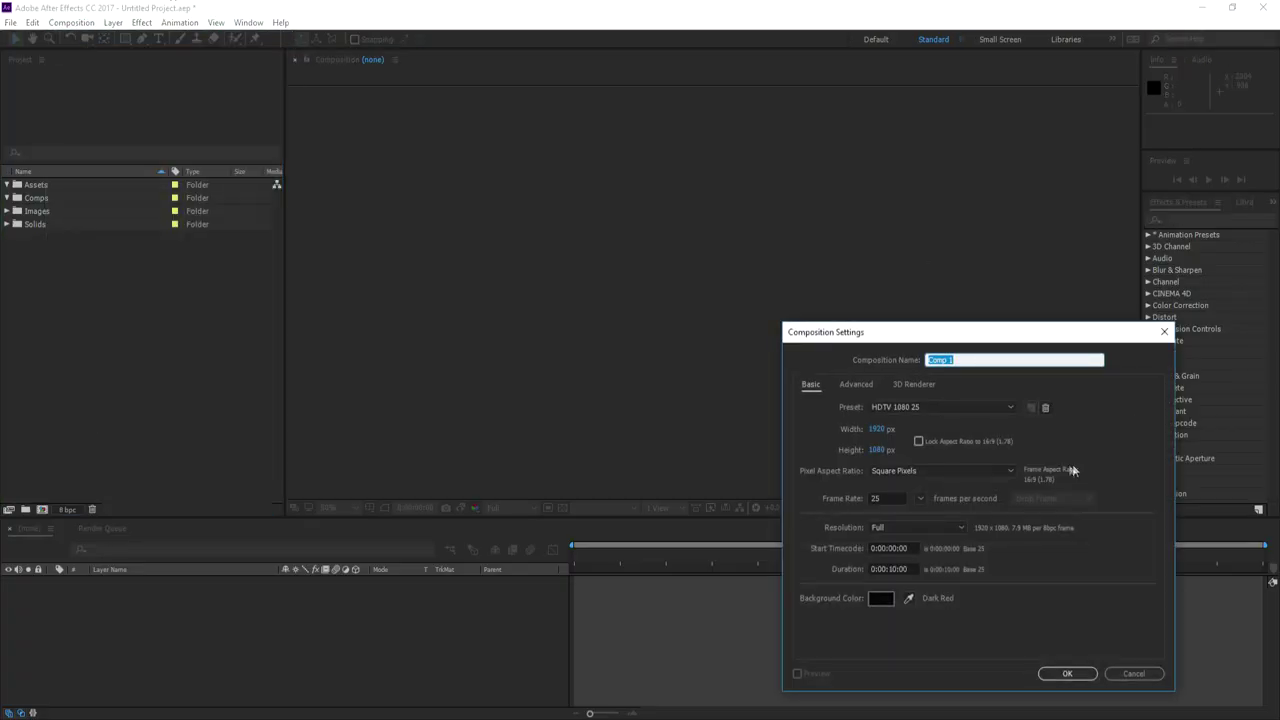
{"action": "type", "text": "Water Bending Comp"}
{"action": "left_click", "coordinate": [913, 410]}
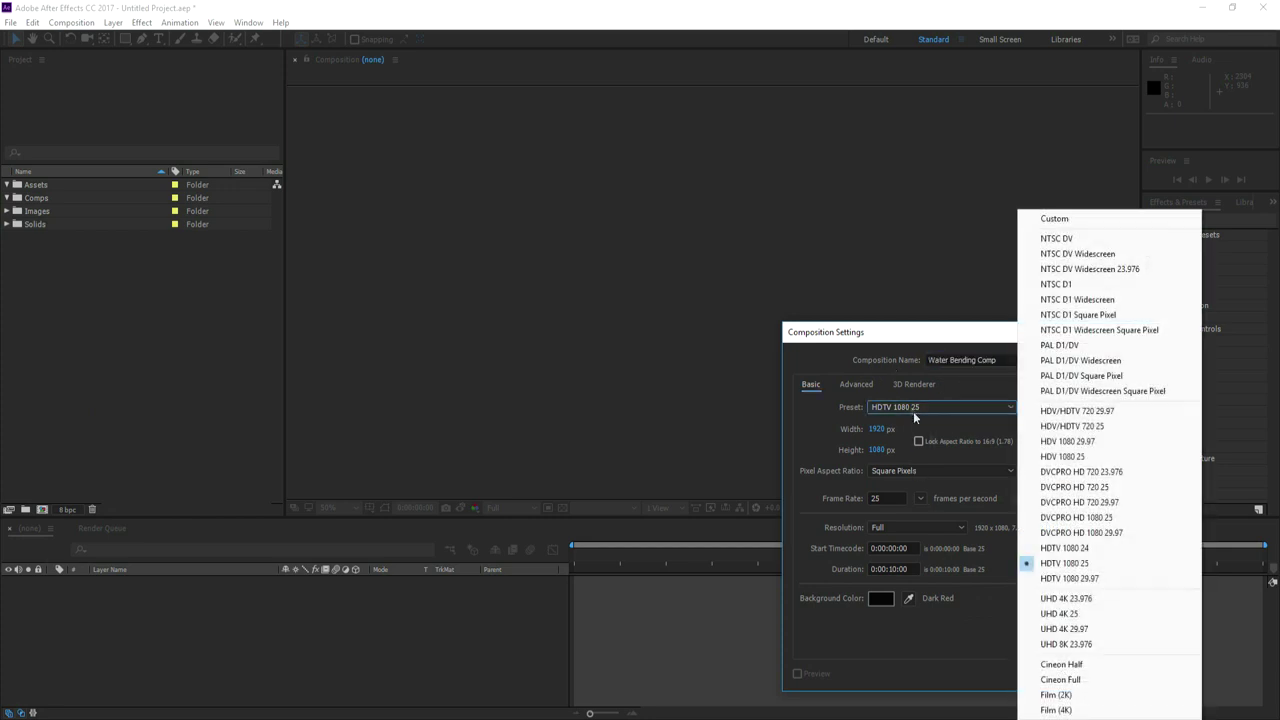
{"action": "left_click", "coordinate": [1060, 566]}
{"action": "left_click", "coordinate": [1062, 676]}
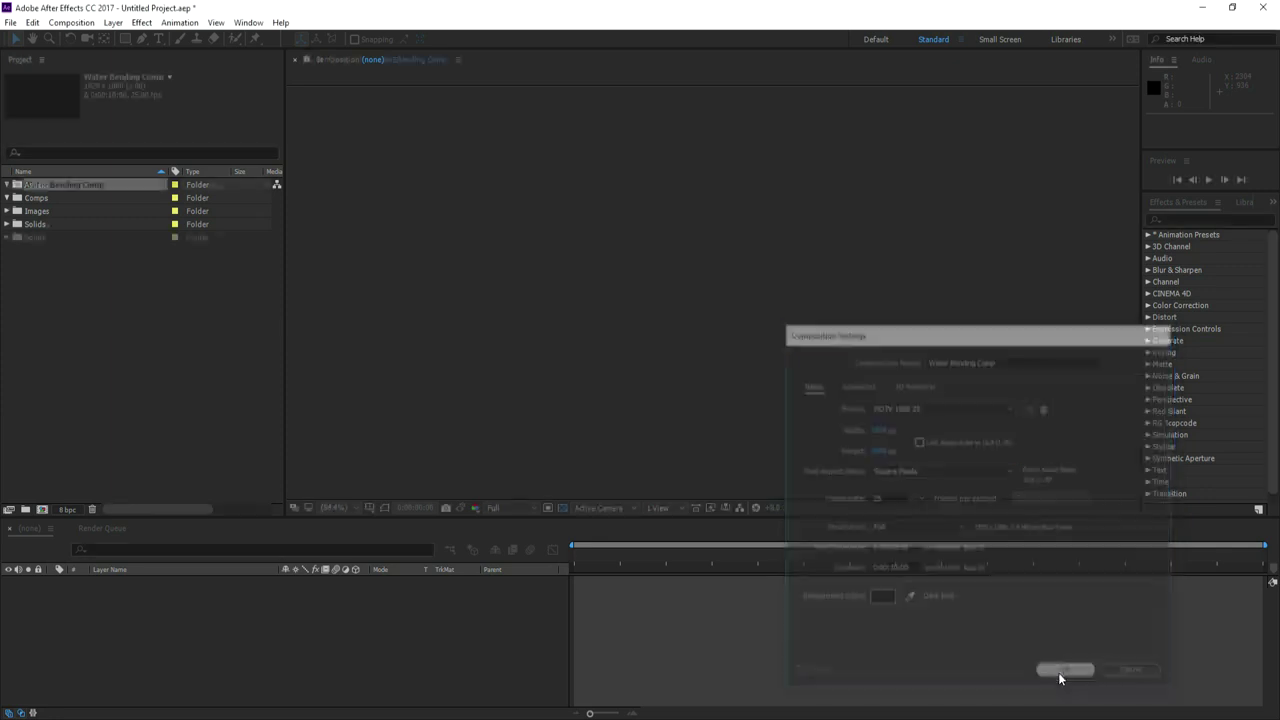
- Add the Ice Lagoon (36).jpg image from the Images folder to the Water Bending Comp as a layer
{"action": "left_click", "coordinate": [7, 211]}
{"action": "left_click", "coordinate": [63, 226]}
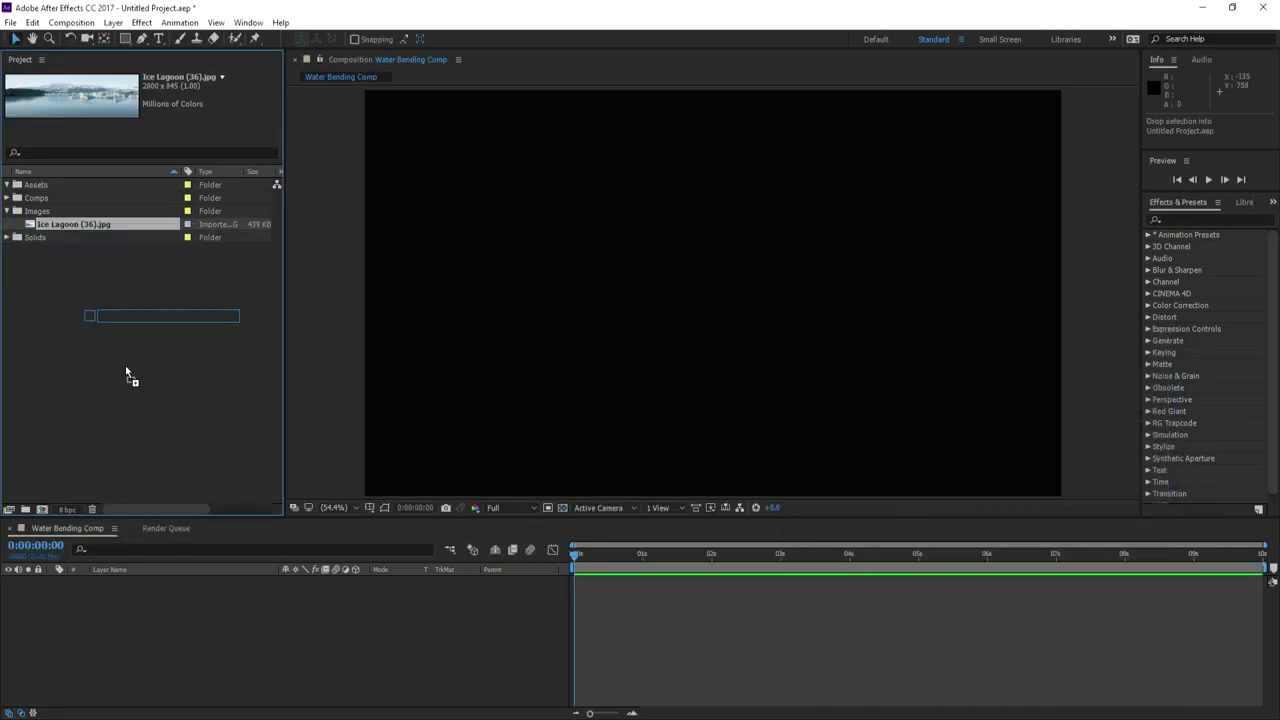
{"action": "left_click_drag", "start_coordinate": [125, 372], "coordinate": [166, 601]}
- Scale the Ice Lagoon (36).jpg layer to 130% so that it fills the frame
{"action": "key", "text": "s"}
{"action": "left_click_drag", "start_coordinate": [300, 593], "coordinate": [313, 593]}
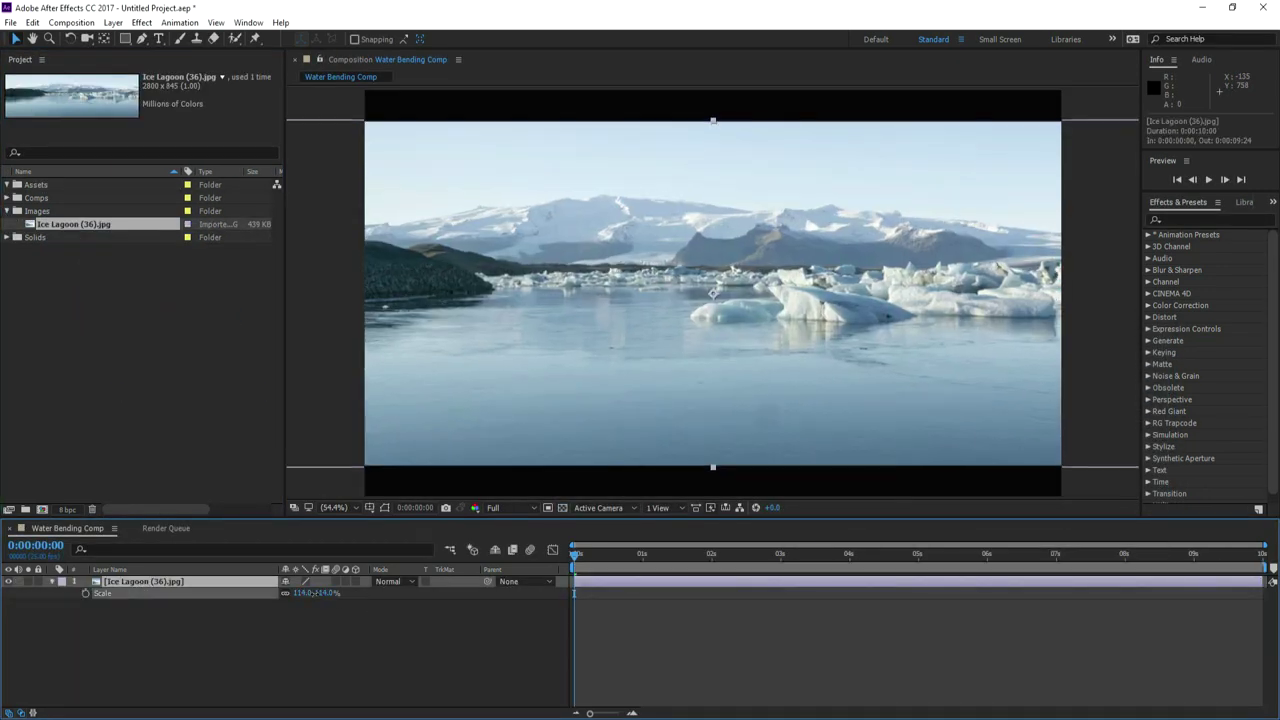
{"action": "left_click", "coordinate": [313, 593]}
{"action": "type", "text": "130"}
{"action": "key", "text": "Return"}
{"action": "left_click", "coordinate": [144, 580]}
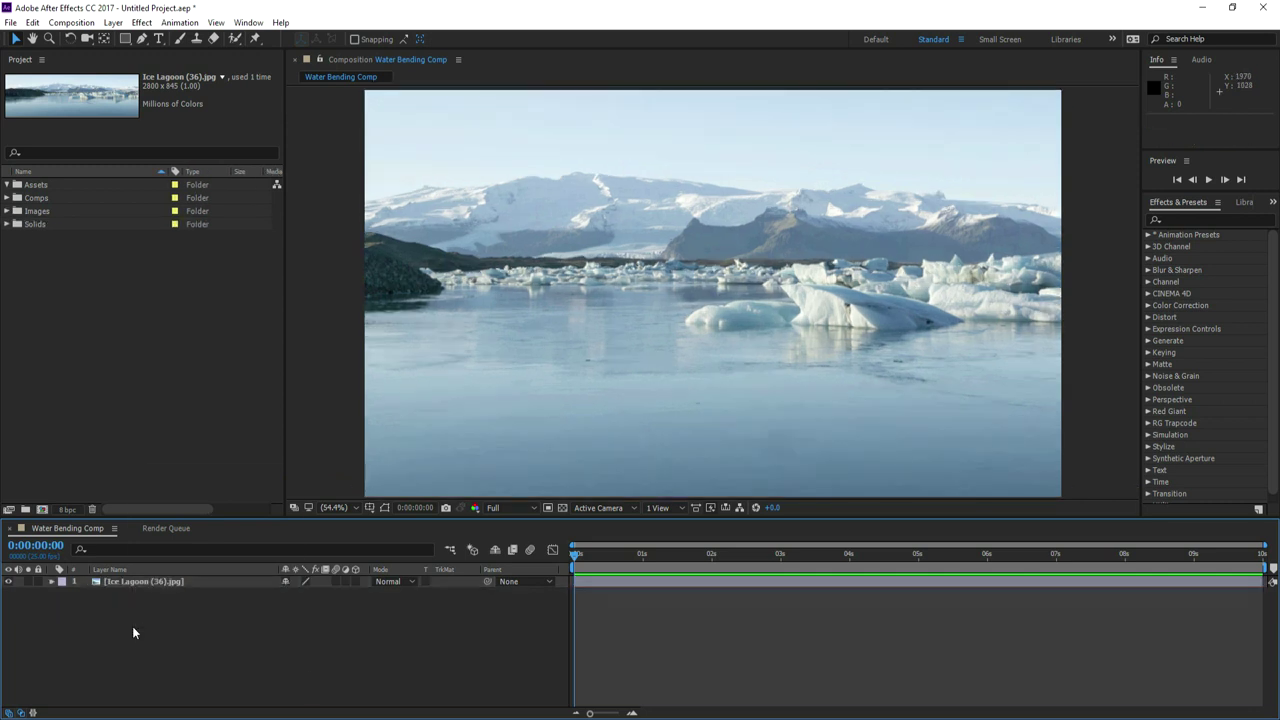
- Create a point light named Motion Path 1 with a white colour and no falloff
{"action": "right_click", "coordinate": [132, 626]}
{"action": "mouse_move", "coordinate": [197, 484]}
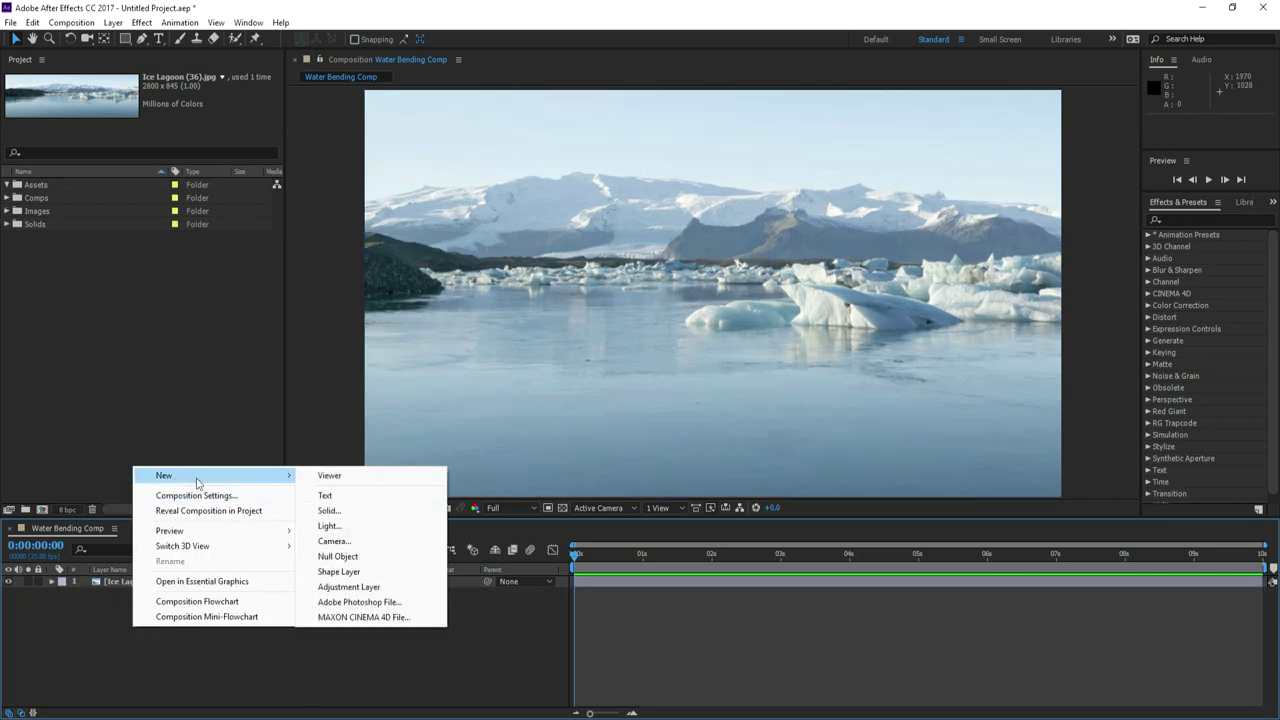
{"action": "left_click", "coordinate": [350, 528]}
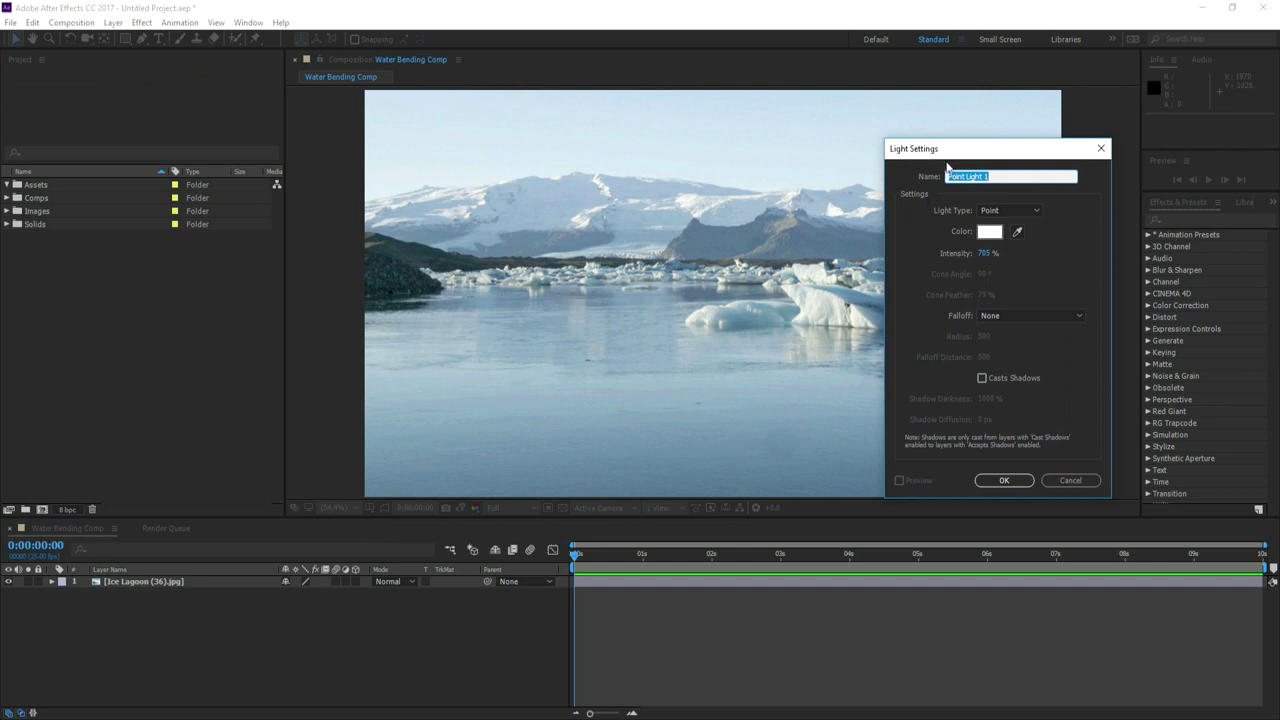
{"action": "left_click_drag", "start_coordinate": [952, 152], "coordinate": [594, 151]}
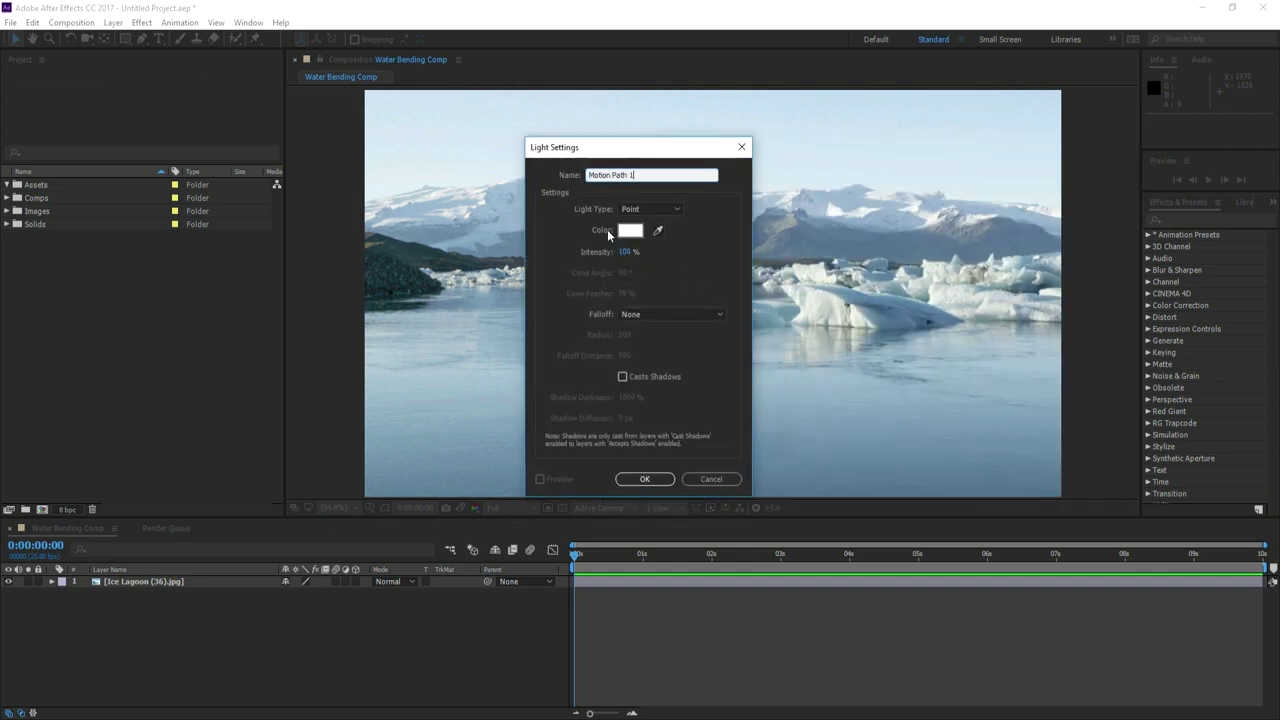
{"action": "left_click", "coordinate": [645, 479]}
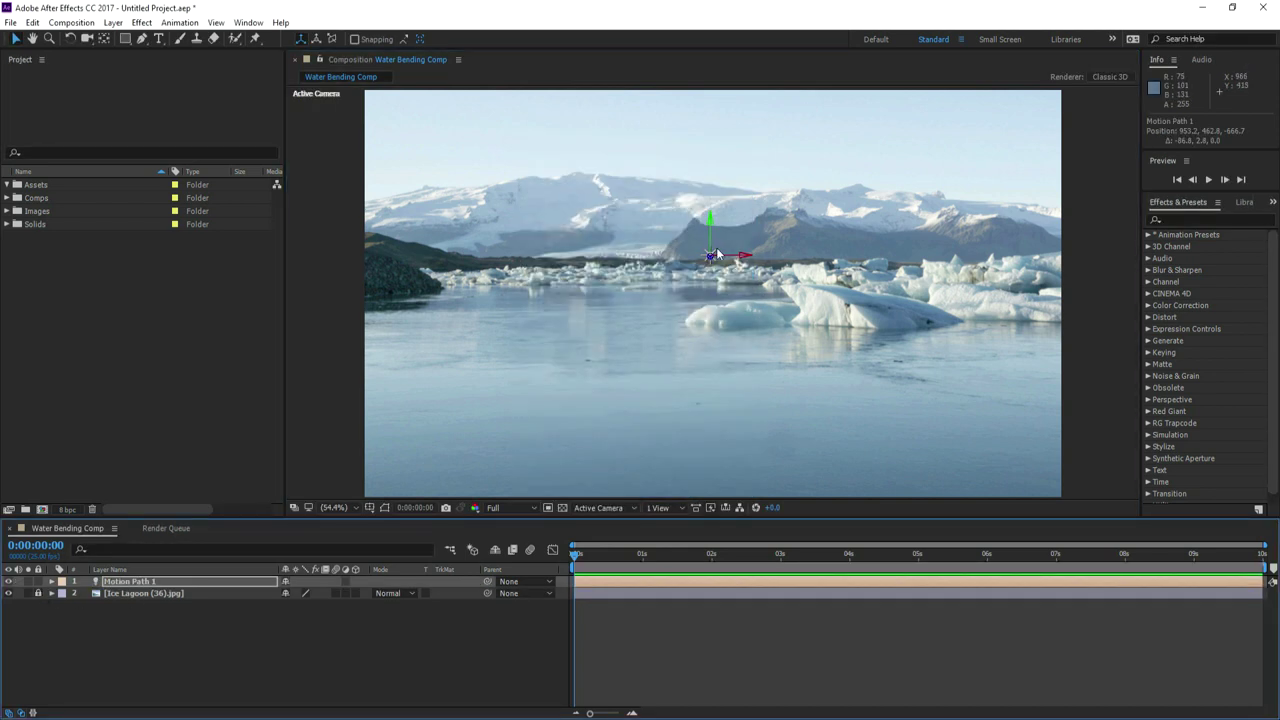
- Add a two-node camera with the 35mm preset to the composition
{"action": "right_click", "coordinate": [100, 634]}
{"action": "mouse_move", "coordinate": [157, 485]}
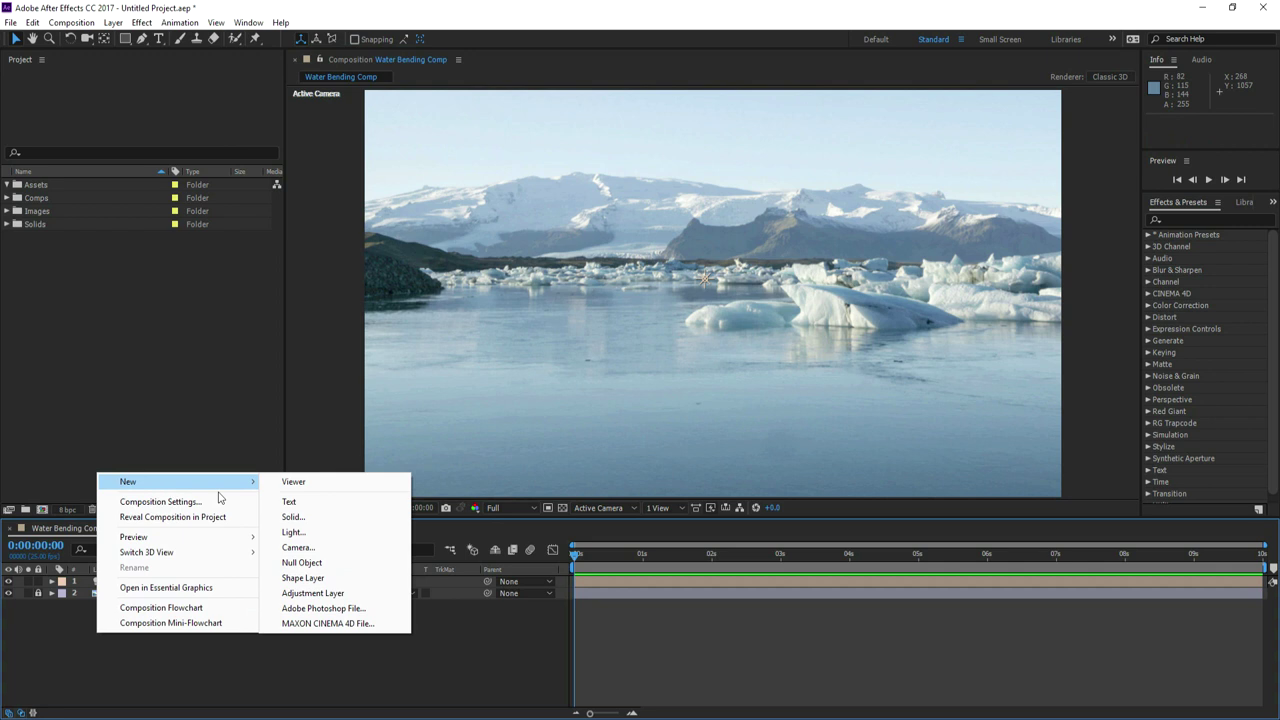
{"action": "left_click", "coordinate": [300, 547]}
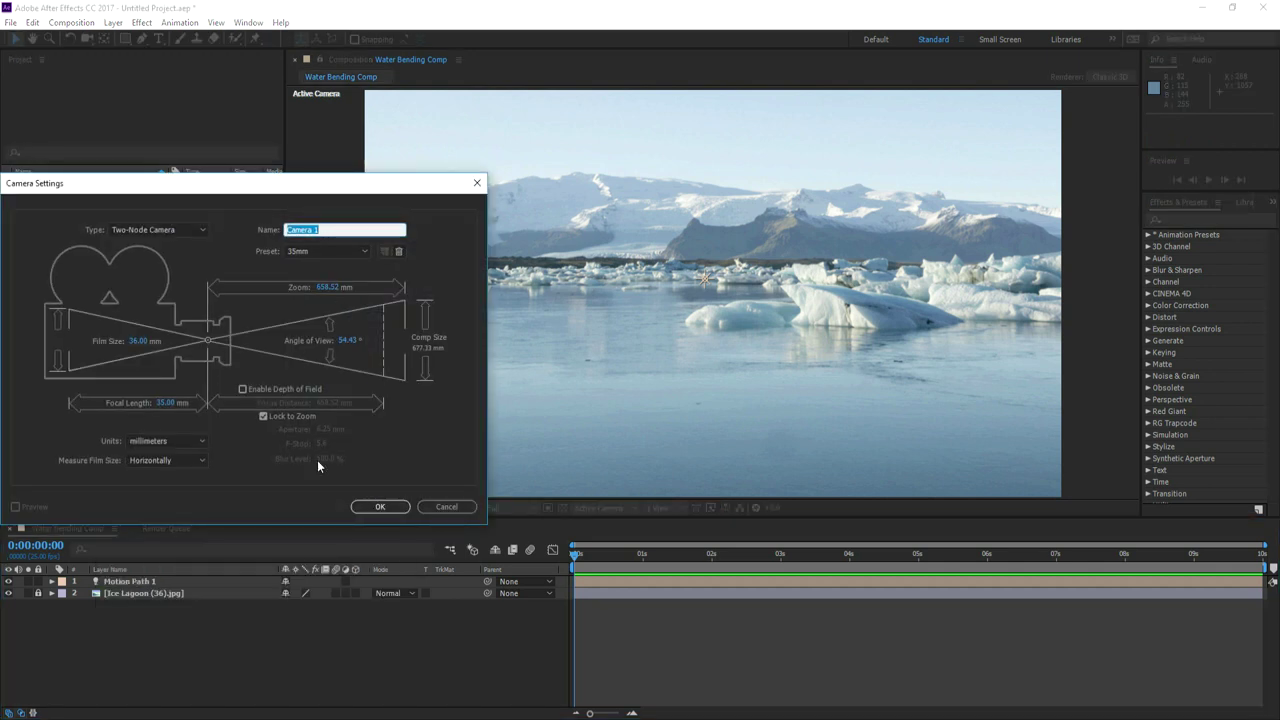
{"action": "left_click", "coordinate": [372, 507]}
- Create a solid named Liquid Water, apply the RG Trapcode Particular effect to it and preview the particles
{"action": "right_click", "coordinate": [121, 481]}
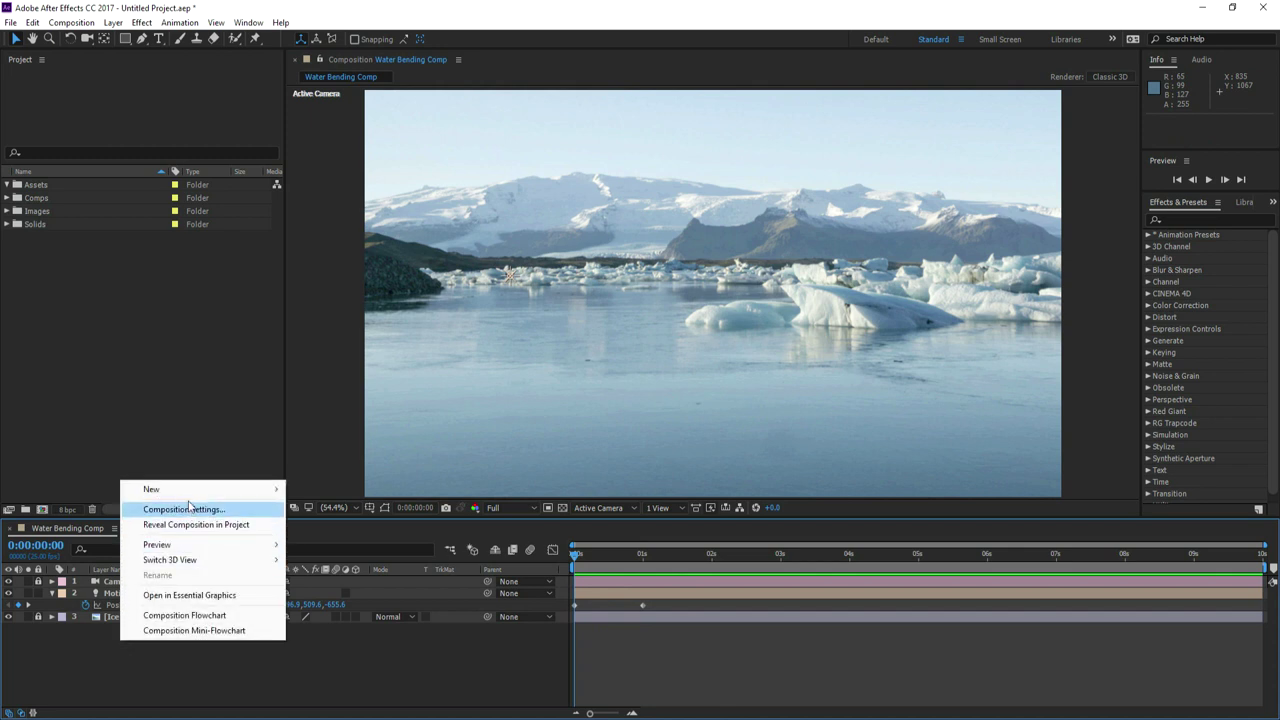
{"action": "mouse_move", "coordinate": [188, 498]}
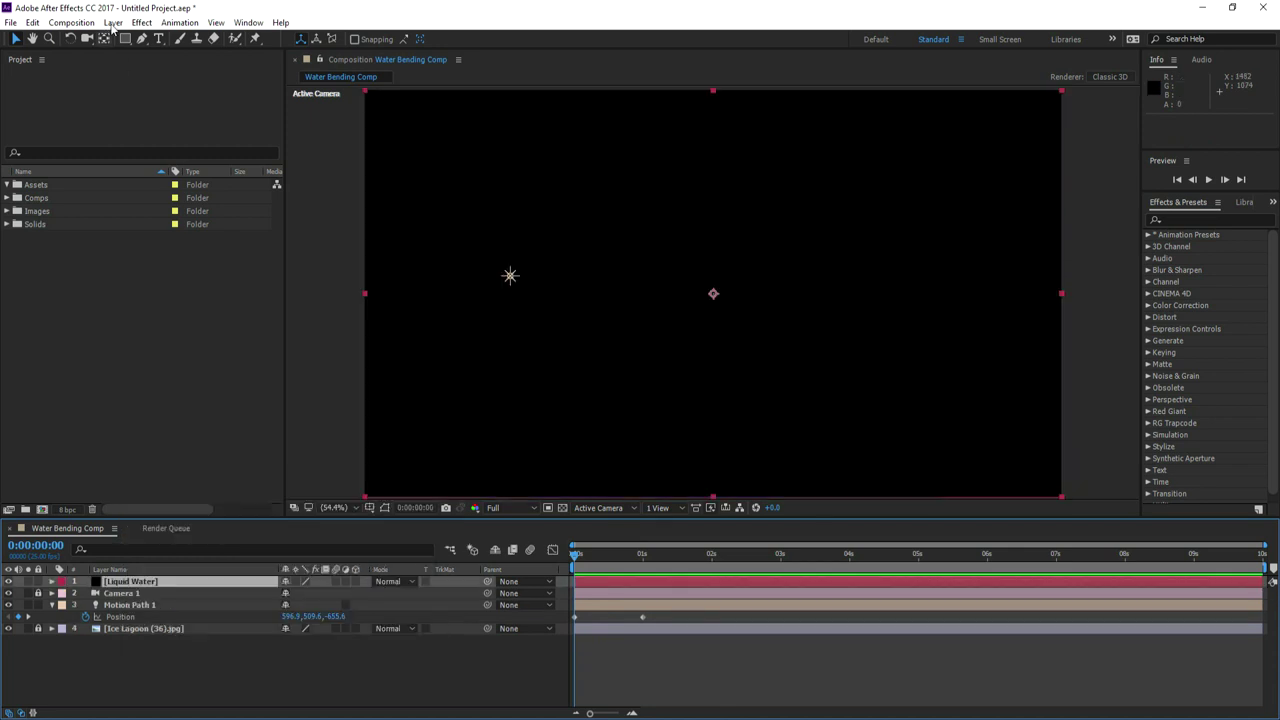
{"action": "left_click", "coordinate": [140, 22]}
{"action": "mouse_move", "coordinate": [195, 322]}
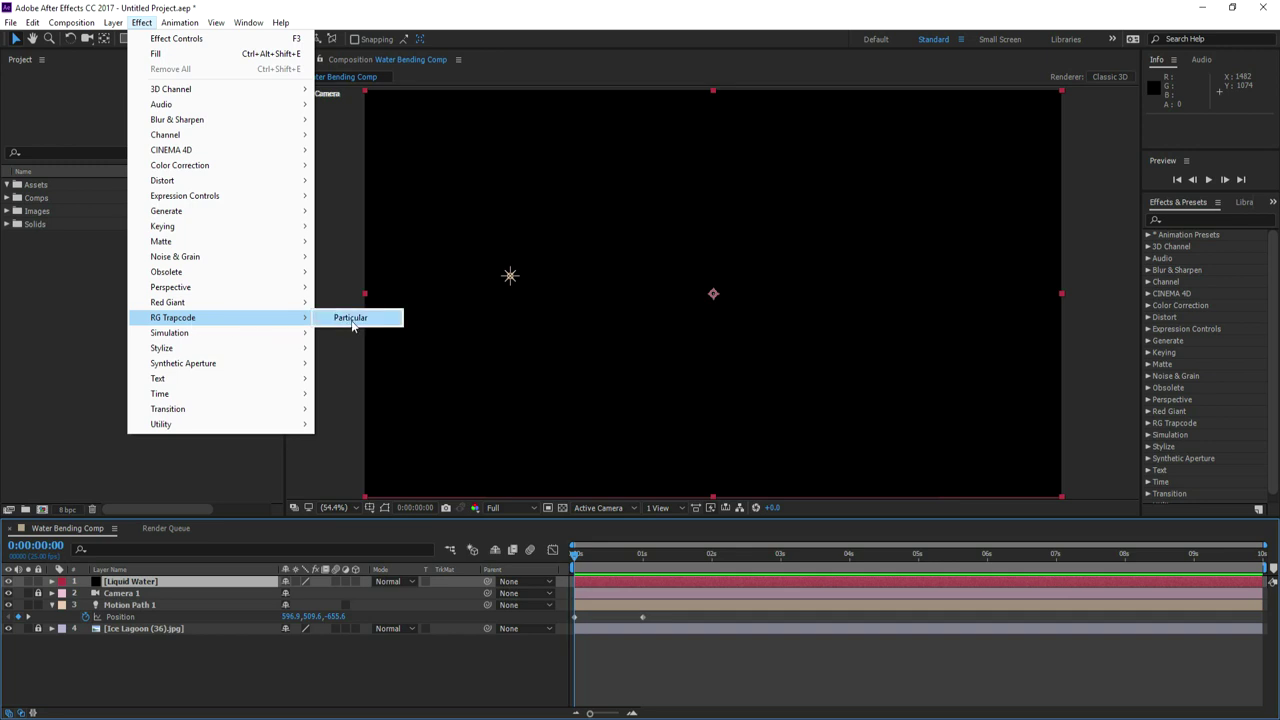
{"action": "left_click", "coordinate": [351, 319]}
{"action": "key", "text": "space"}
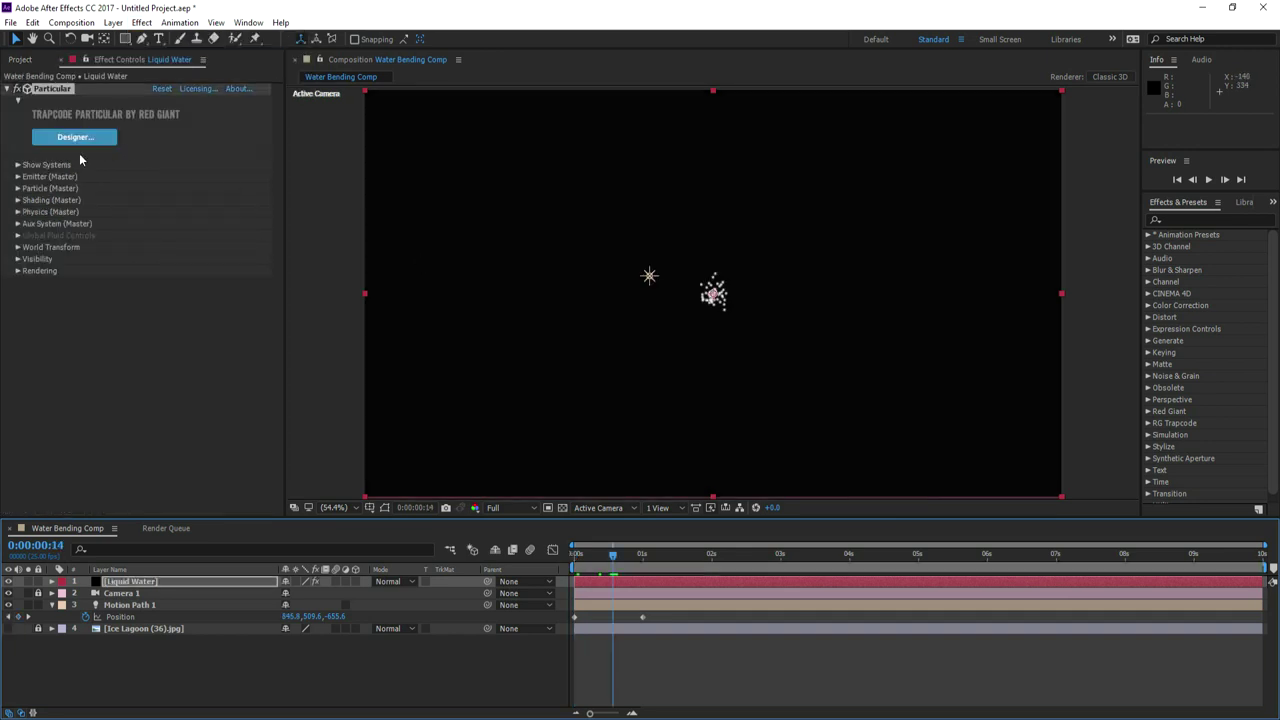
- Copy the Motion Path 1 light's starting X, Y and Z values, 596.9, 509.6, -655.6, into Particular's emitter position
{"action": "left_click", "coordinate": [17, 177]}
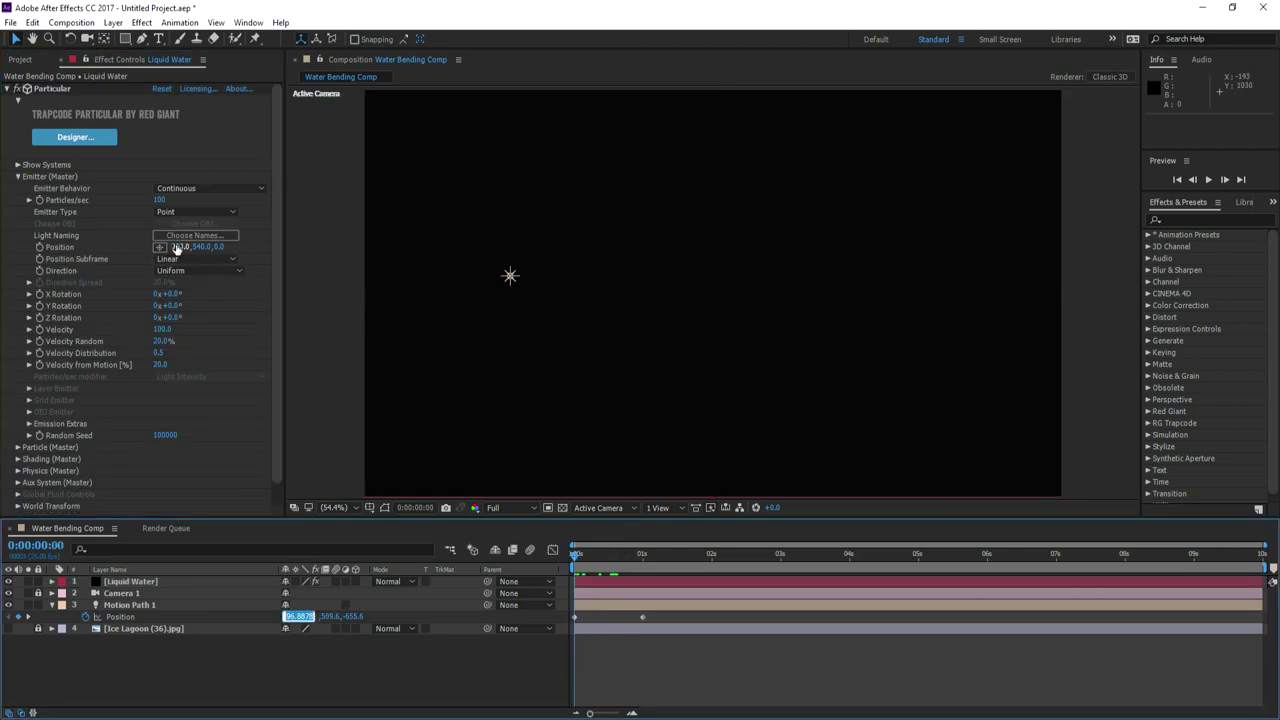
{"action": "left_click", "coordinate": [176, 247]}
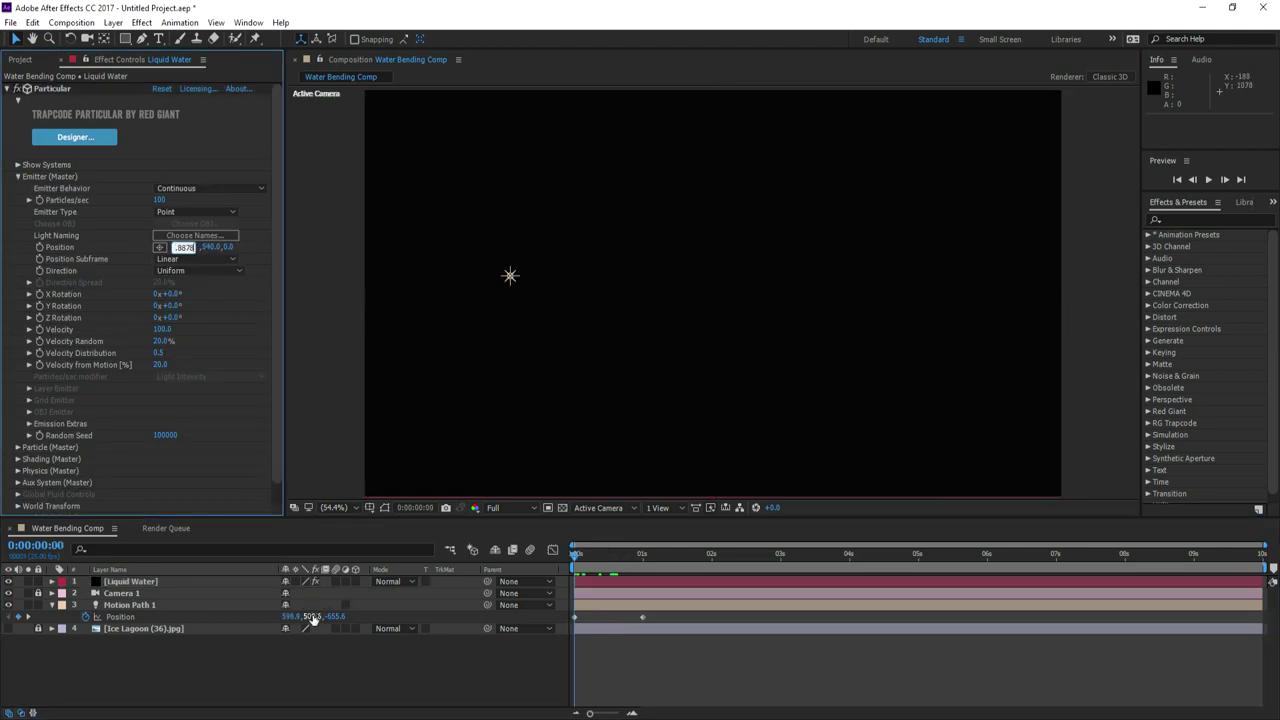
{"action": "left_click", "coordinate": [313, 617]}
{"action": "left_click", "coordinate": [200, 247]}
{"action": "left_click", "coordinate": [335, 617]}
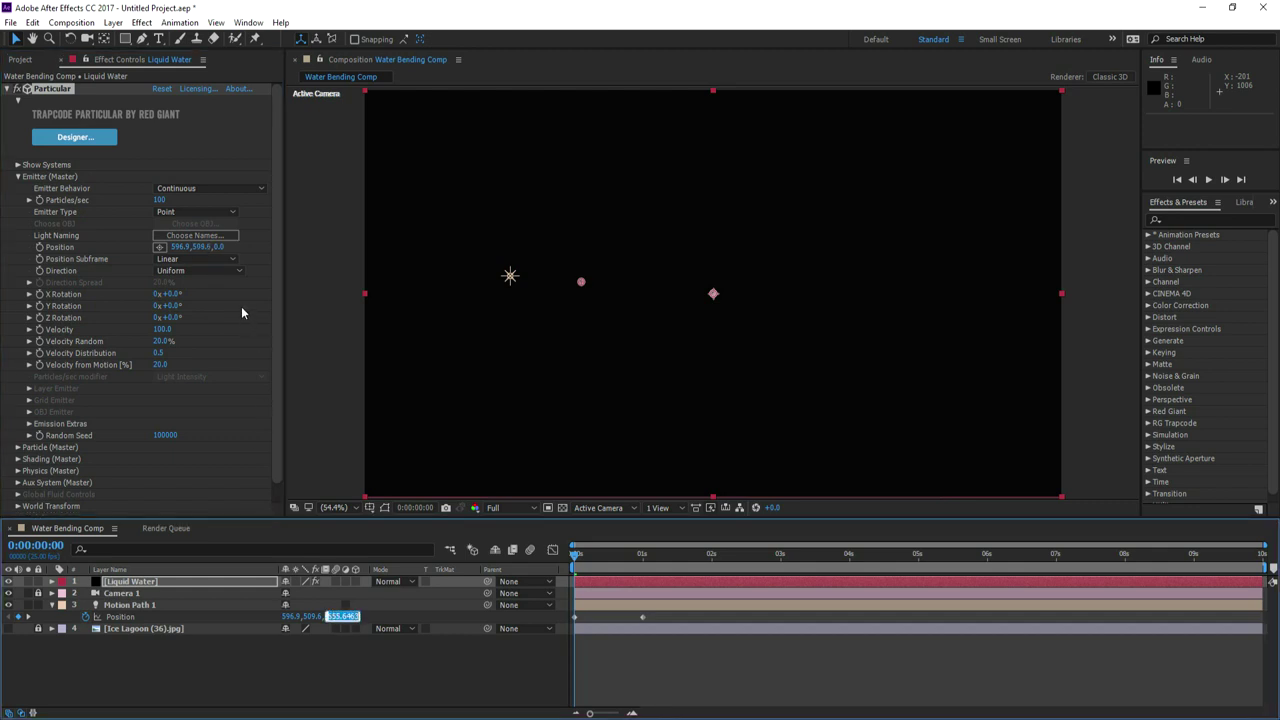
{"action": "left_click", "coordinate": [218, 247]}
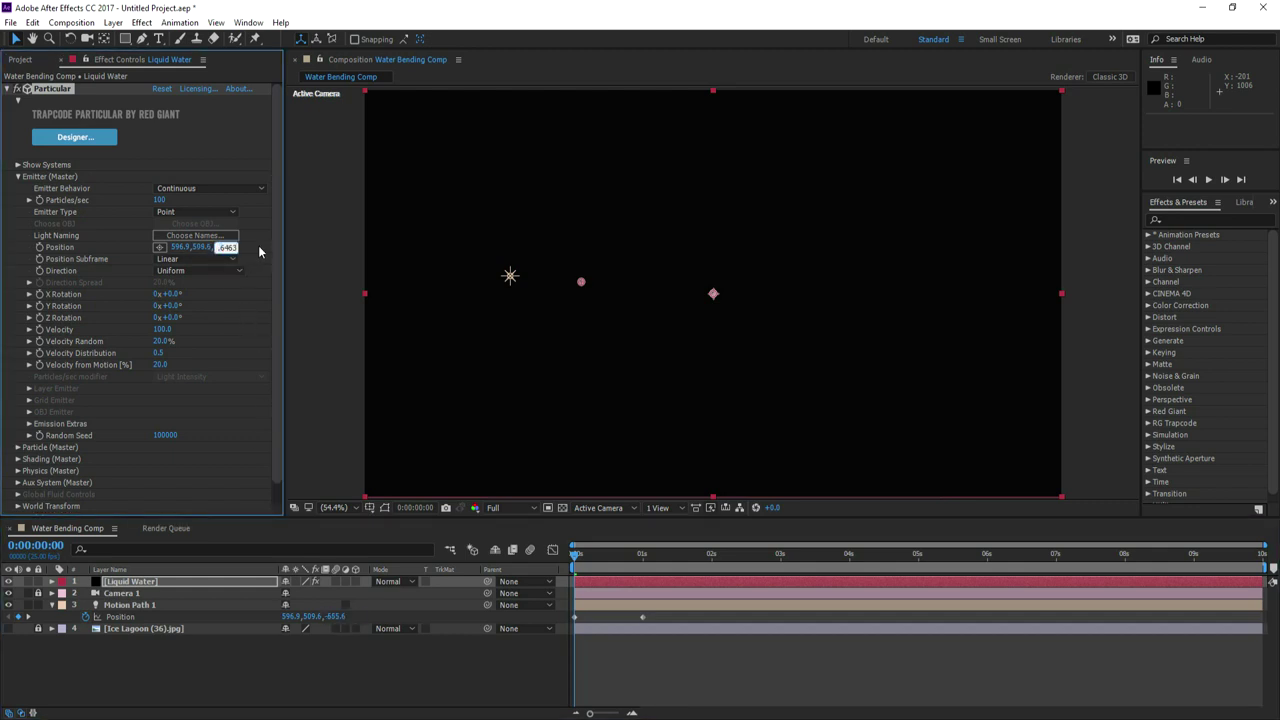
- Set Particular's emitter type to OBJ Model and choose an OBJ for the emitter
{"action": "left_click", "coordinate": [195, 212]}
{"action": "left_click", "coordinate": [195, 334]}
{"action": "left_click", "coordinate": [200, 224]}
{"action": "scroll", "coordinate": [278, 320], "scroll_direction": "down", "scroll_amount": 10}
{"action": "left_click", "coordinate": [455, 538]}
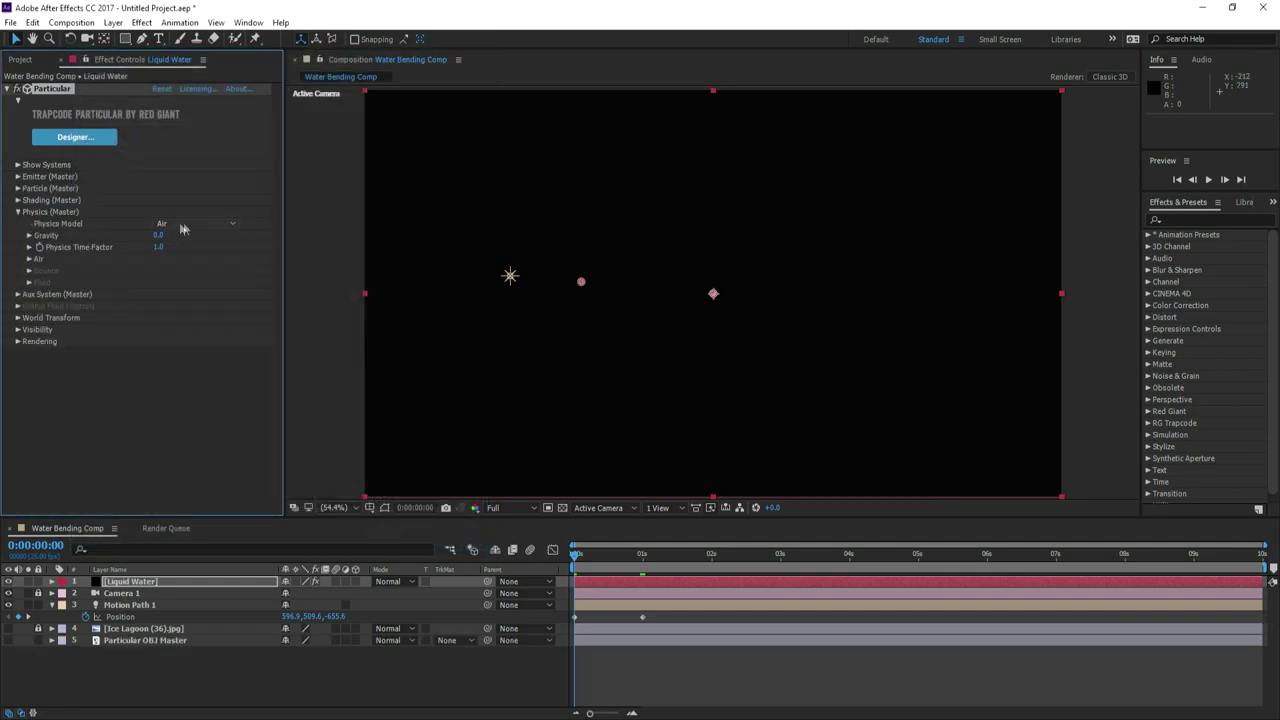
- Set the motion path in Particular's Air physics to 1 and preview the particle movement
{"action": "left_click", "coordinate": [28, 260]}
{"action": "left_click", "coordinate": [180, 270]}
{"action": "left_click", "coordinate": [181, 303]}
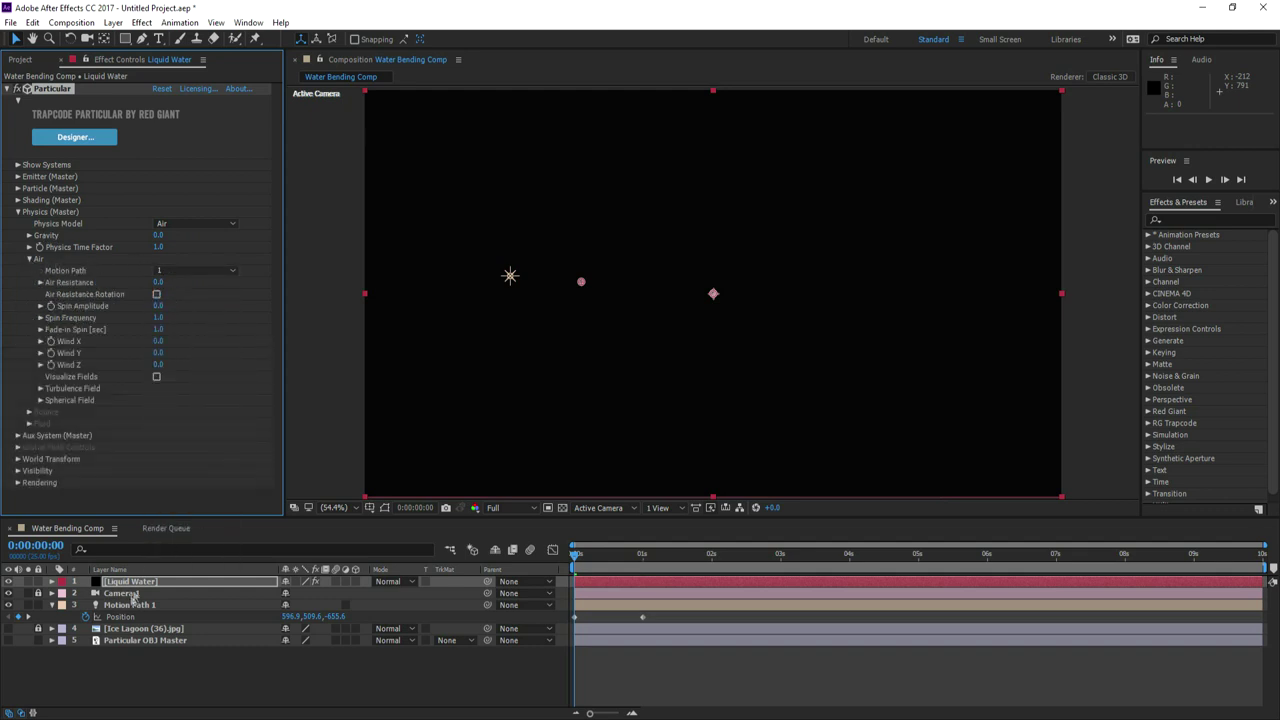
{"action": "left_click", "coordinate": [140, 605]}
{"action": "key", "text": "space"}
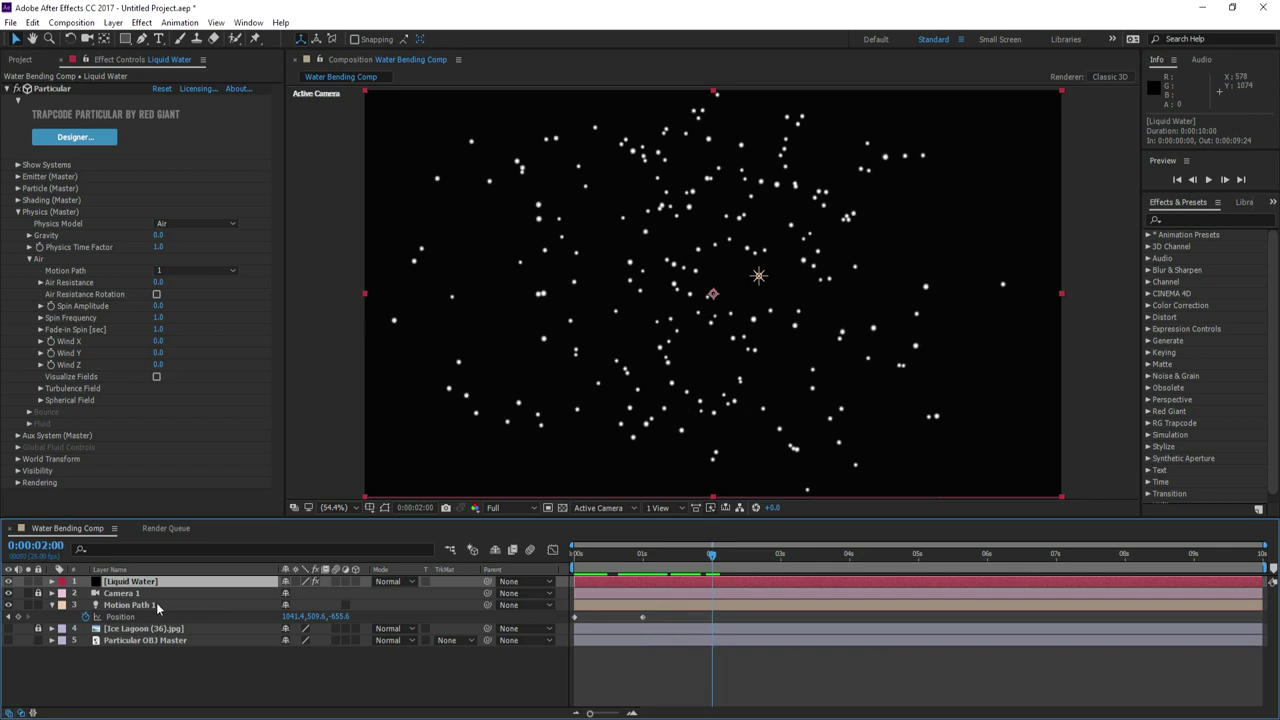
- Set the Liquid Water emitter's Emitter Size XYZ to 25, Velocity to 5 and Velocity from Motion to 25
{"action": "left_click", "coordinate": [157, 605]}
{"action": "left_click", "coordinate": [132, 582]}
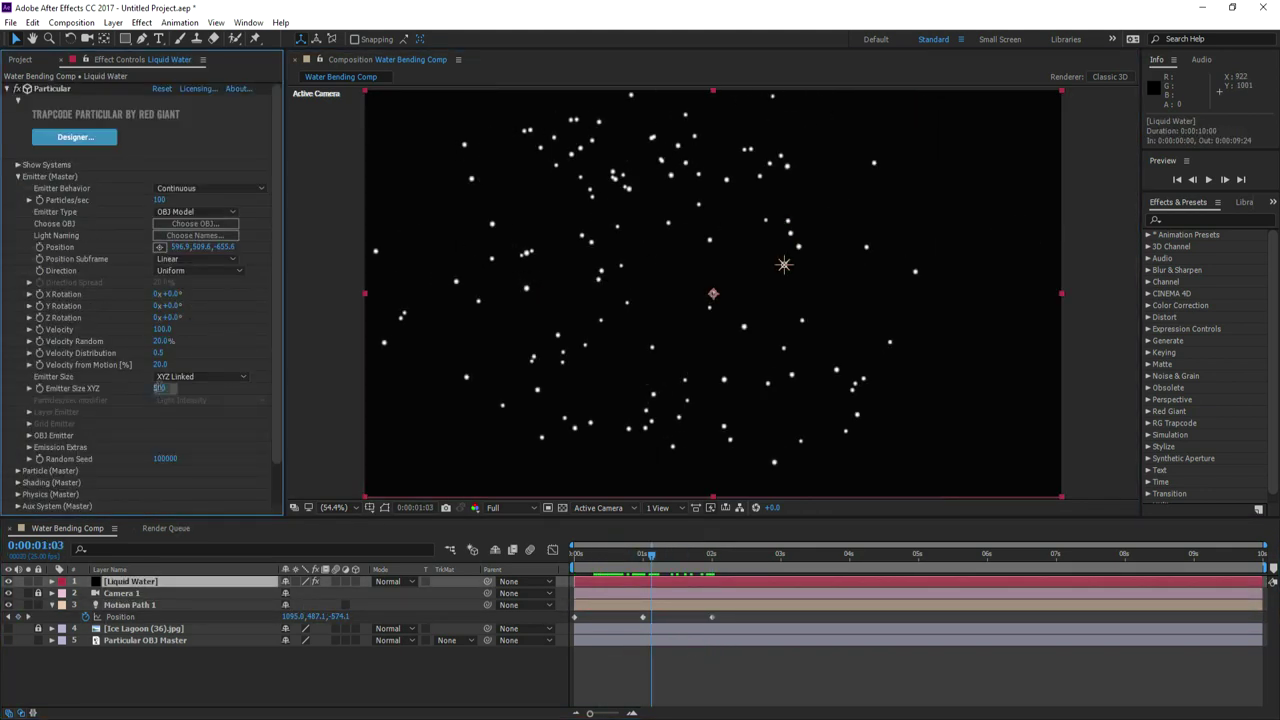
{"action": "key", "text": "Return"}
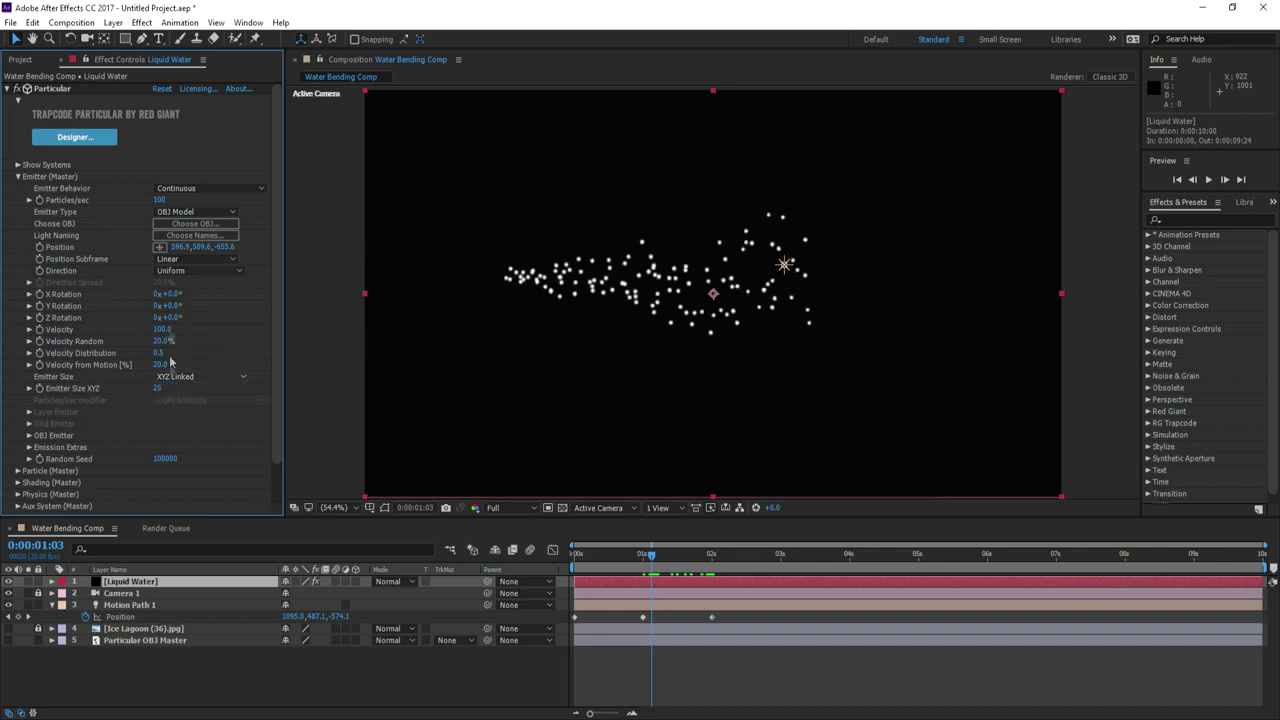
{"action": "type", "text": "5"}
{"action": "key", "text": "Return"}
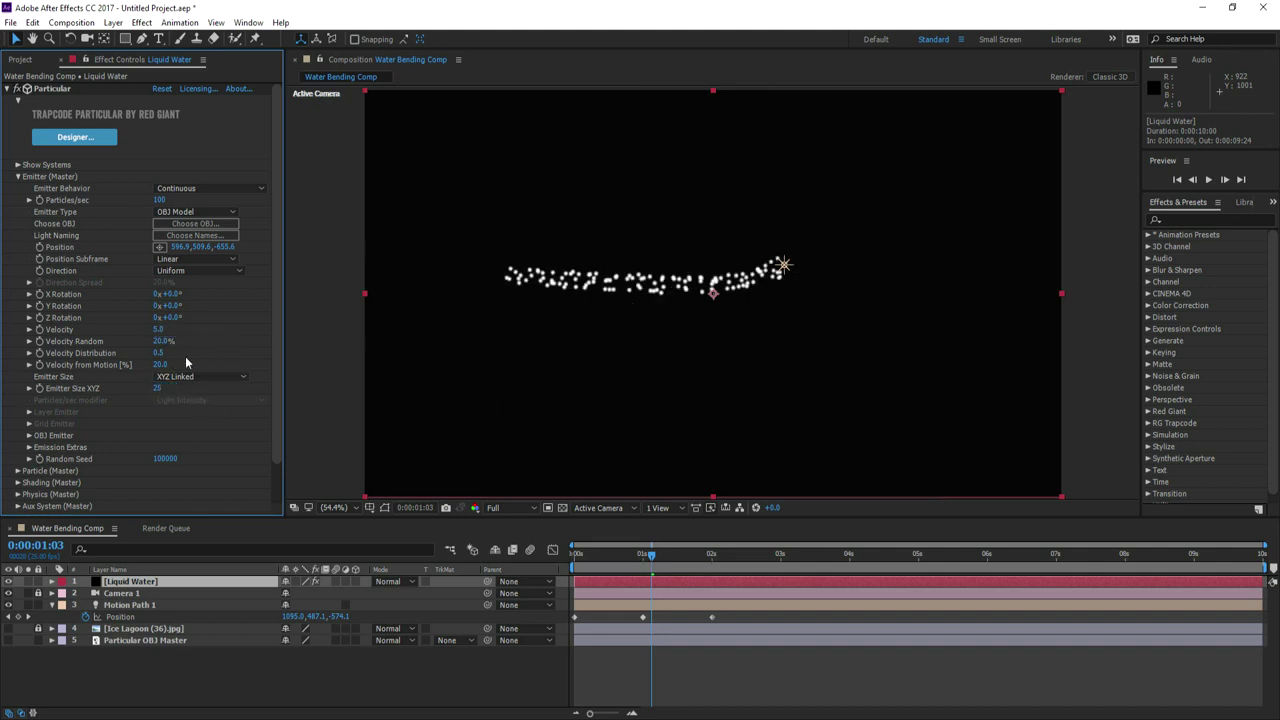
{"action": "type", "text": "25"}
{"action": "key", "text": "Return"}
- Delete Motion Path 1's position keyframes at one and two seconds
{"action": "left_click", "coordinate": [643, 560]}
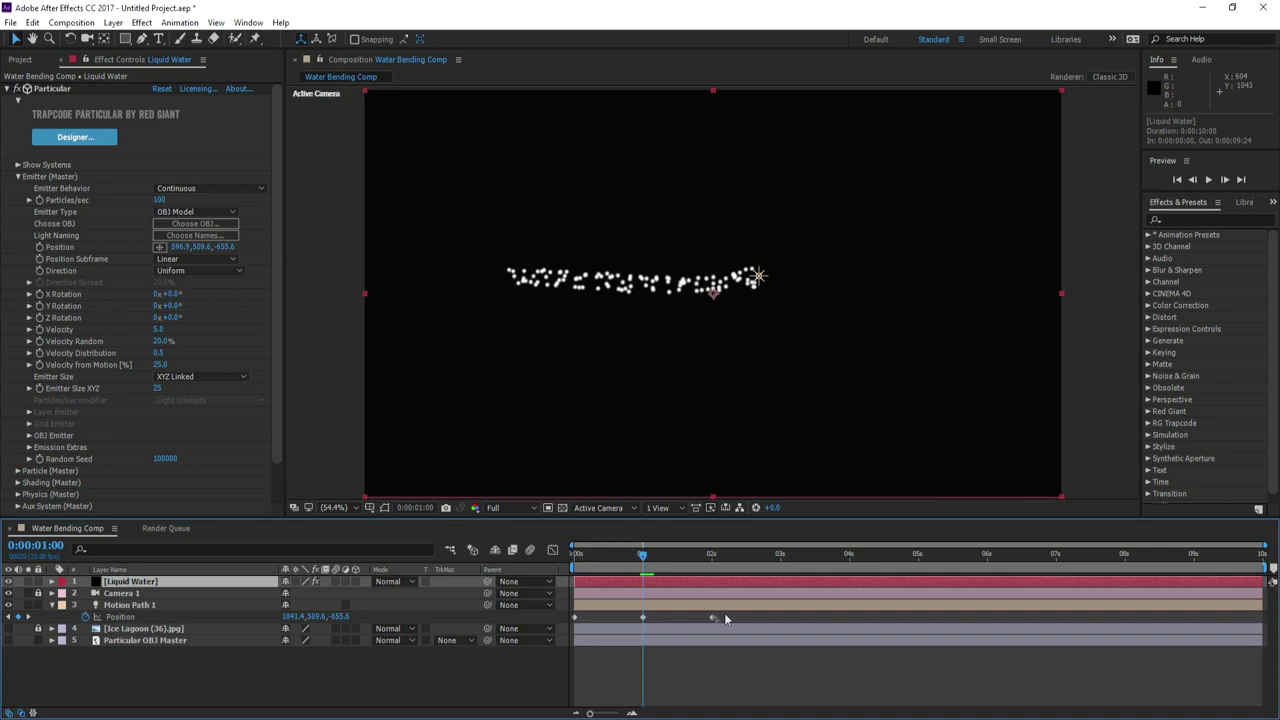
{"action": "left_click_drag", "start_coordinate": [727, 620], "coordinate": [638, 624]}
{"action": "key", "text": "Delete"}
- Move the Motion Path 1 light at one second down to the lower edge of the frame, at about 928, 718, -1245
{"action": "left_click_drag", "start_coordinate": [512, 276], "coordinate": [679, 495]}
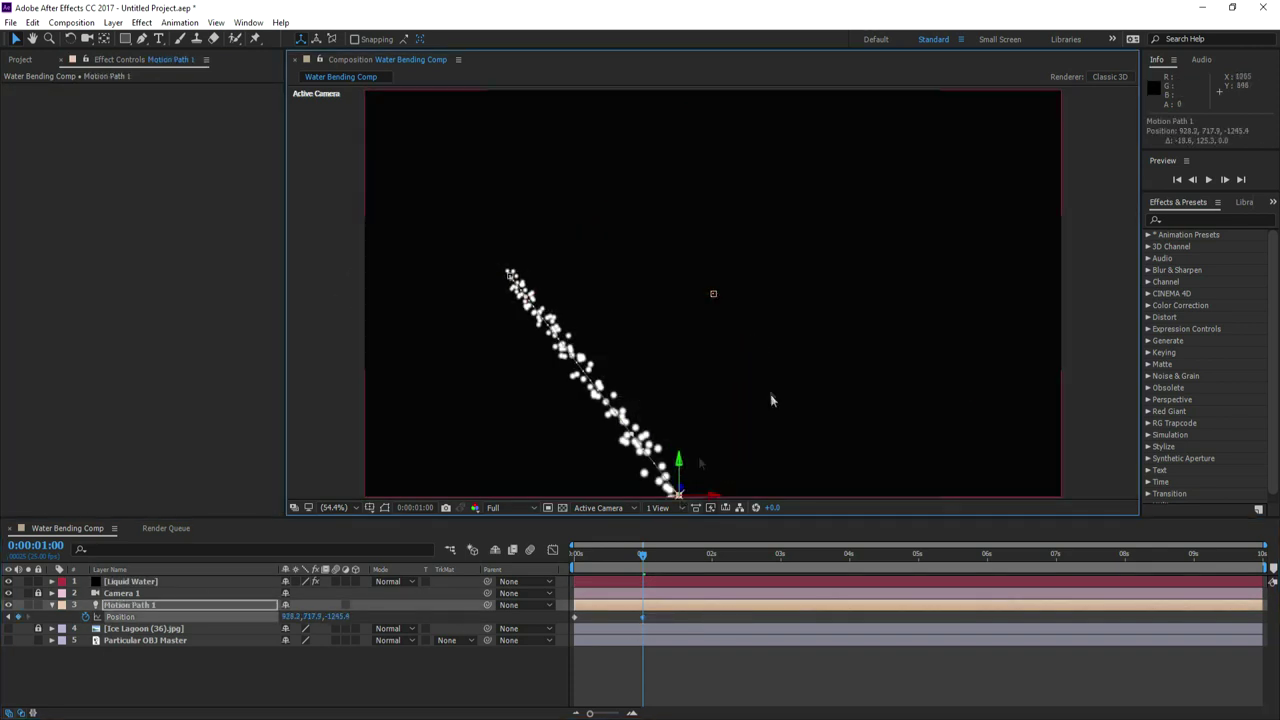
{"action": "key", "text": "comma"}
{"action": "key", "text": "comma"}
{"action": "key", "text": "comma"}
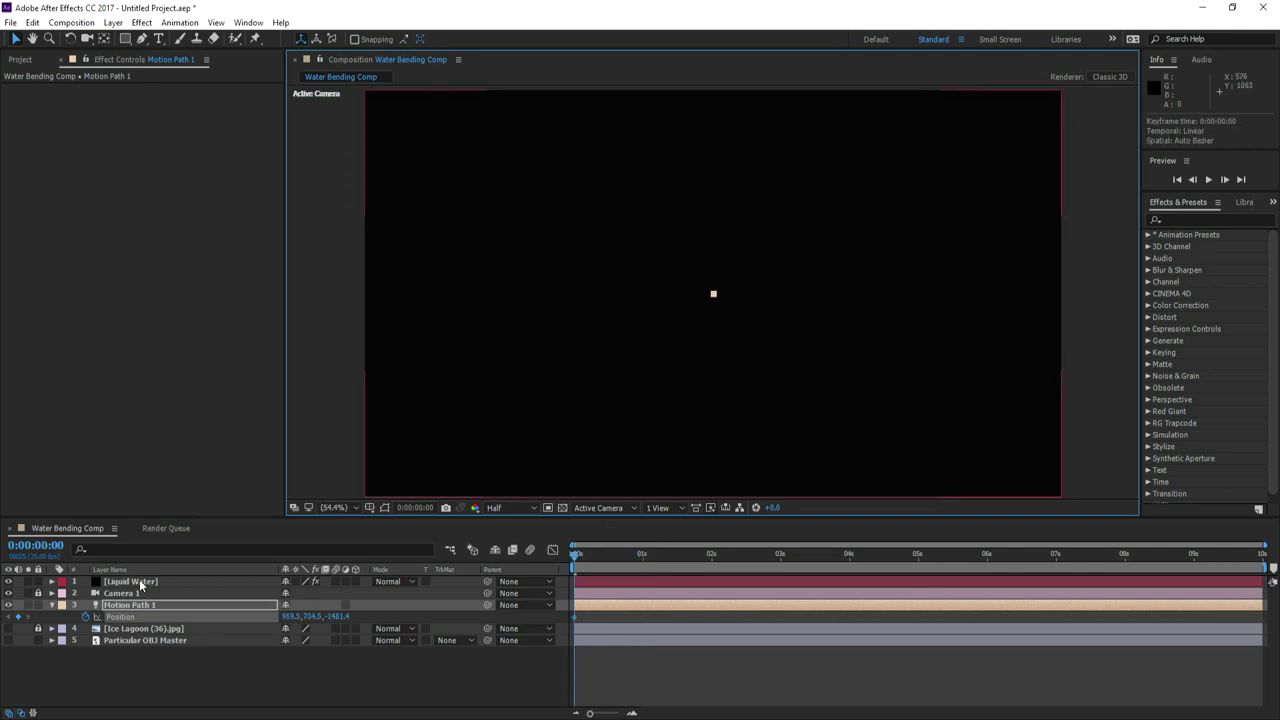
- Set the Liquid Water emitter's Position to the Motion Path 1 light's starting coordinates, 969.5, 704.5, -1481.4
{"action": "left_click", "coordinate": [138, 582]}
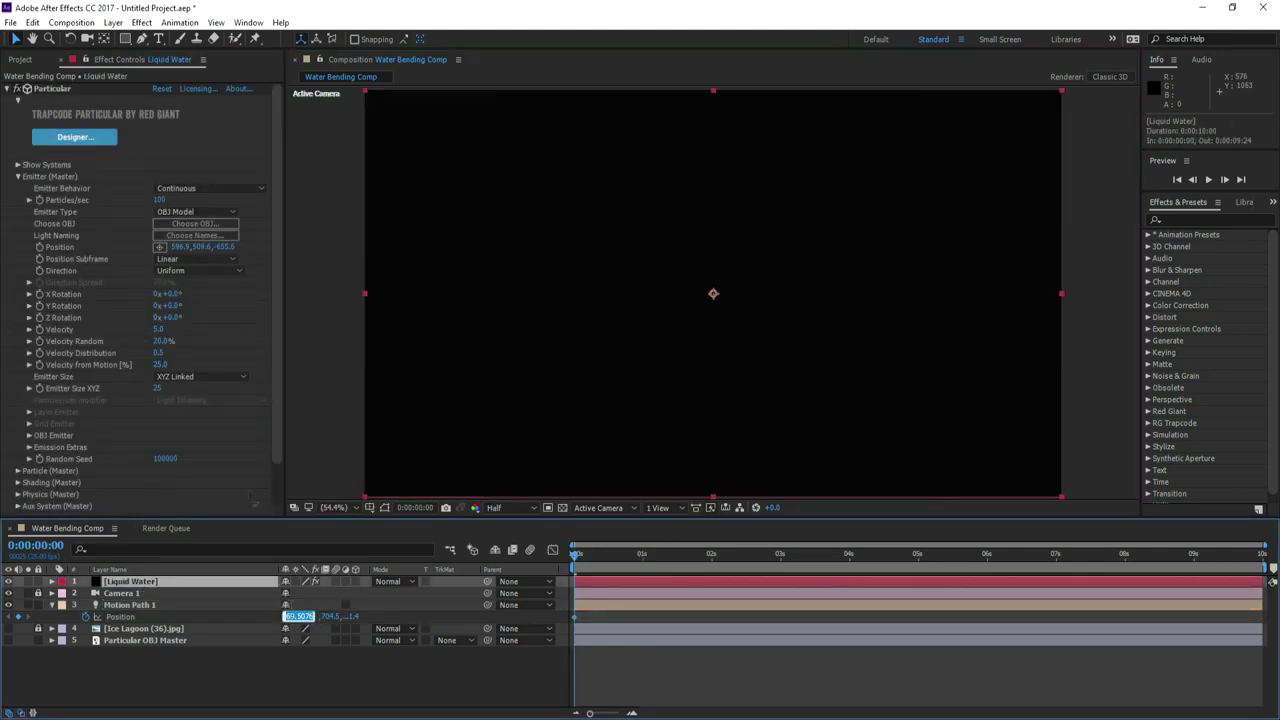
{"action": "left_click", "coordinate": [186, 247]}
{"action": "key", "text": "Tab"}
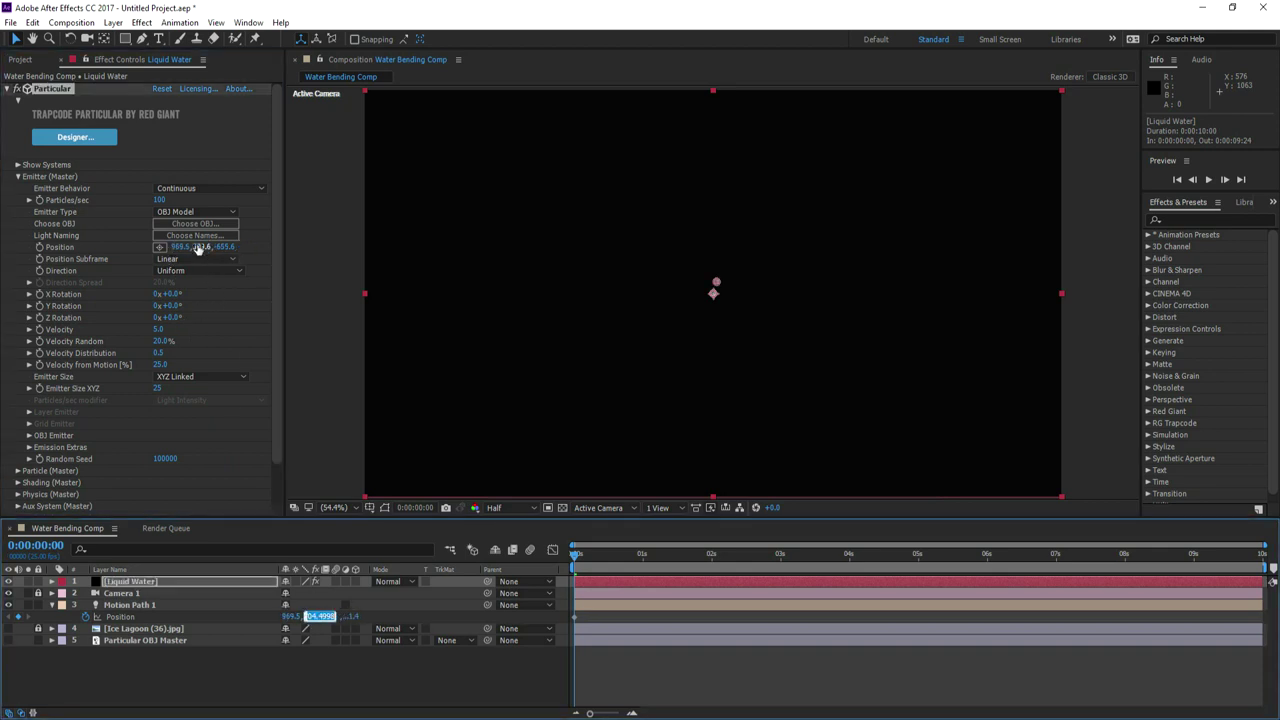
{"action": "key", "text": "Tab"}
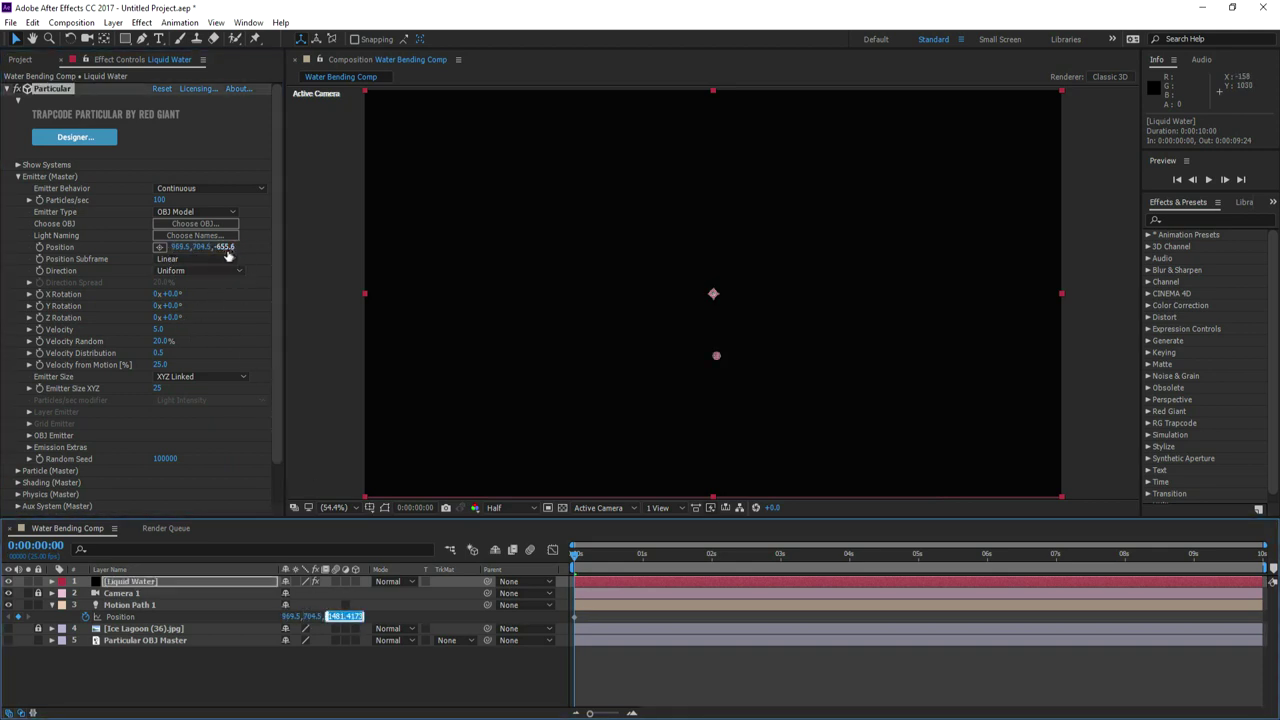
{"action": "key", "text": "Return"}
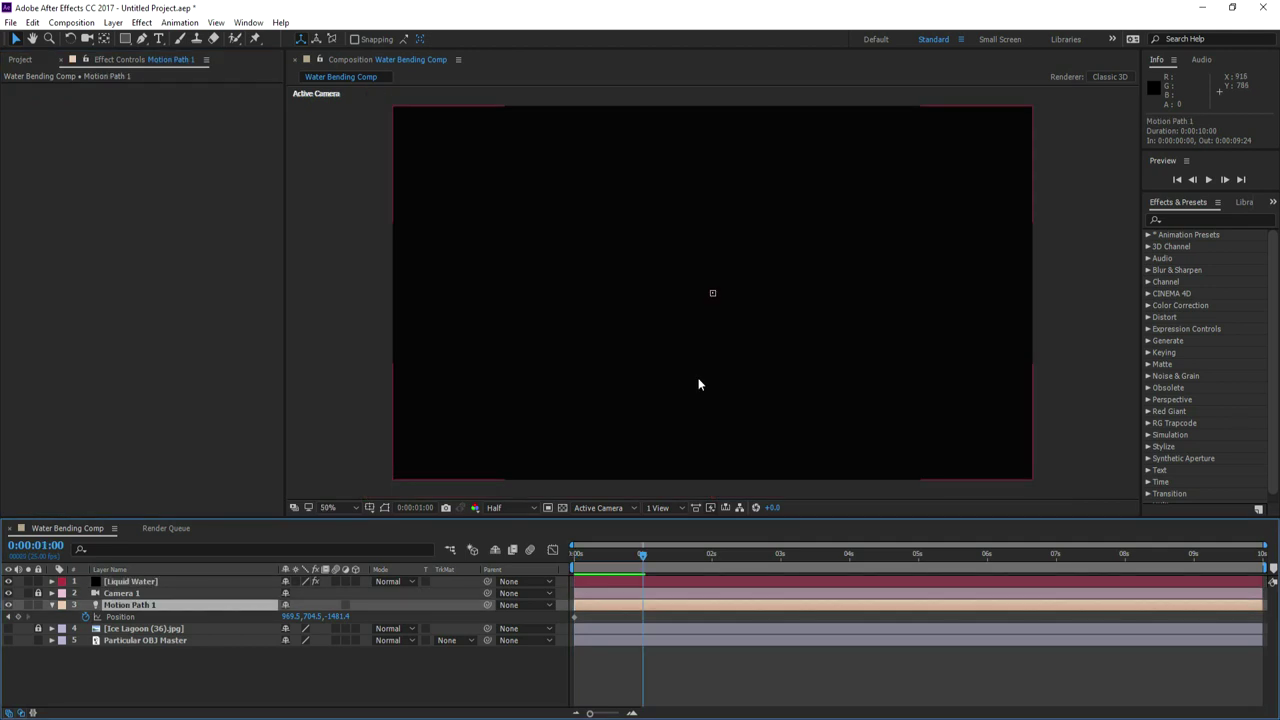
- Reposition the Motion Path 1 light at one, two, three and four seconds, keyframing a path that curves around the frame
{"action": "key", "text": "comma"}
{"action": "left_click_drag", "start_coordinate": [722, 430], "coordinate": [716, 349]}
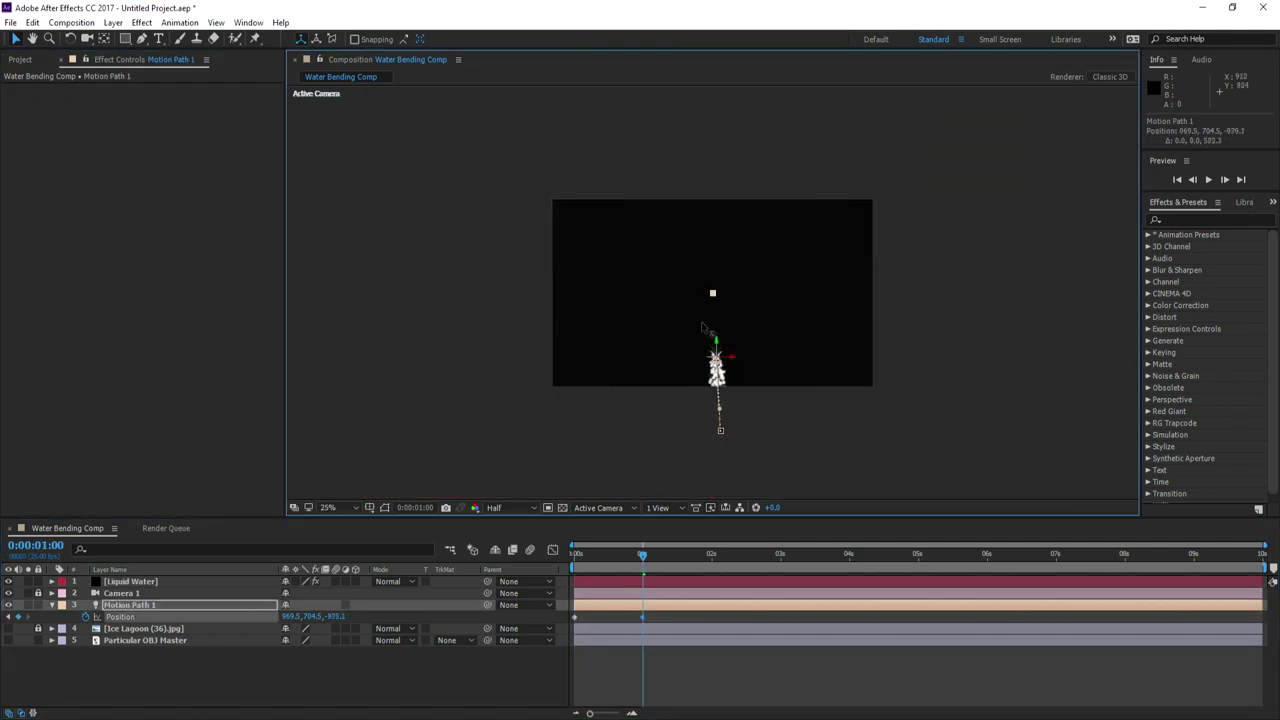
{"action": "key", "text": "shift+slash"}
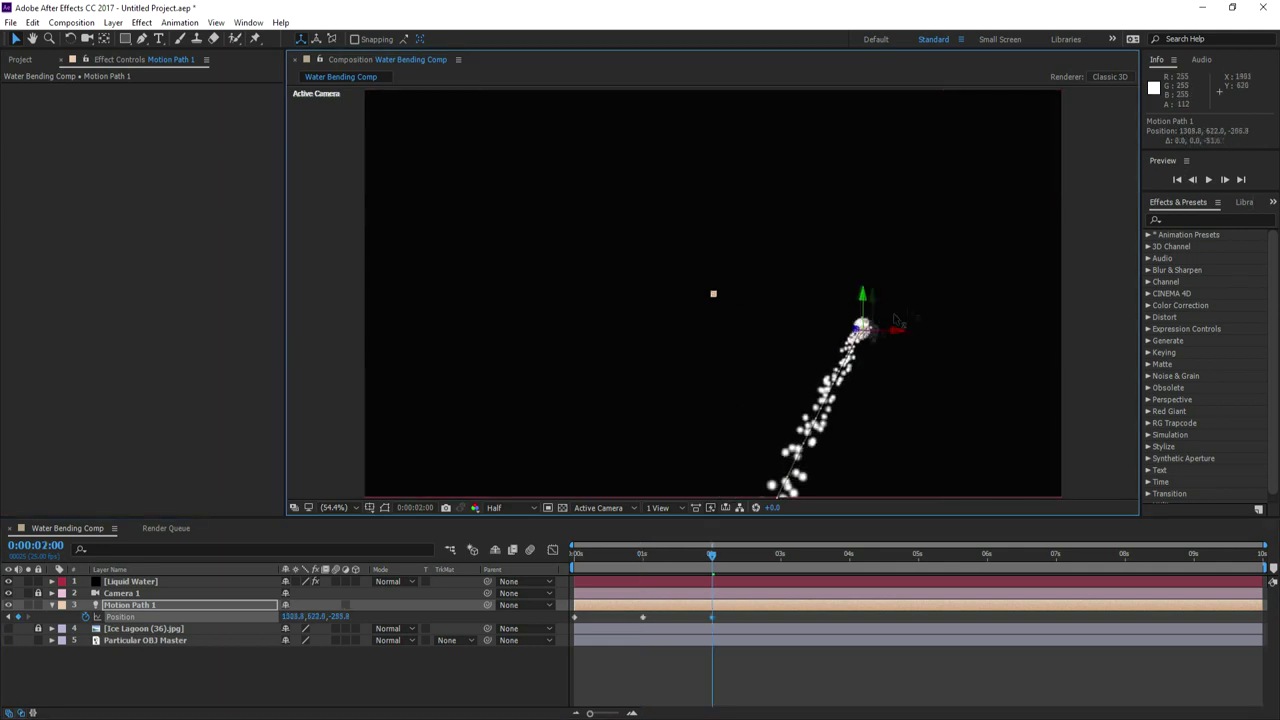
{"action": "left_click_drag", "start_coordinate": [851, 394], "coordinate": [477, 406]}
{"action": "left_click", "coordinate": [781, 560]}
{"action": "left_click", "coordinate": [849, 561]}
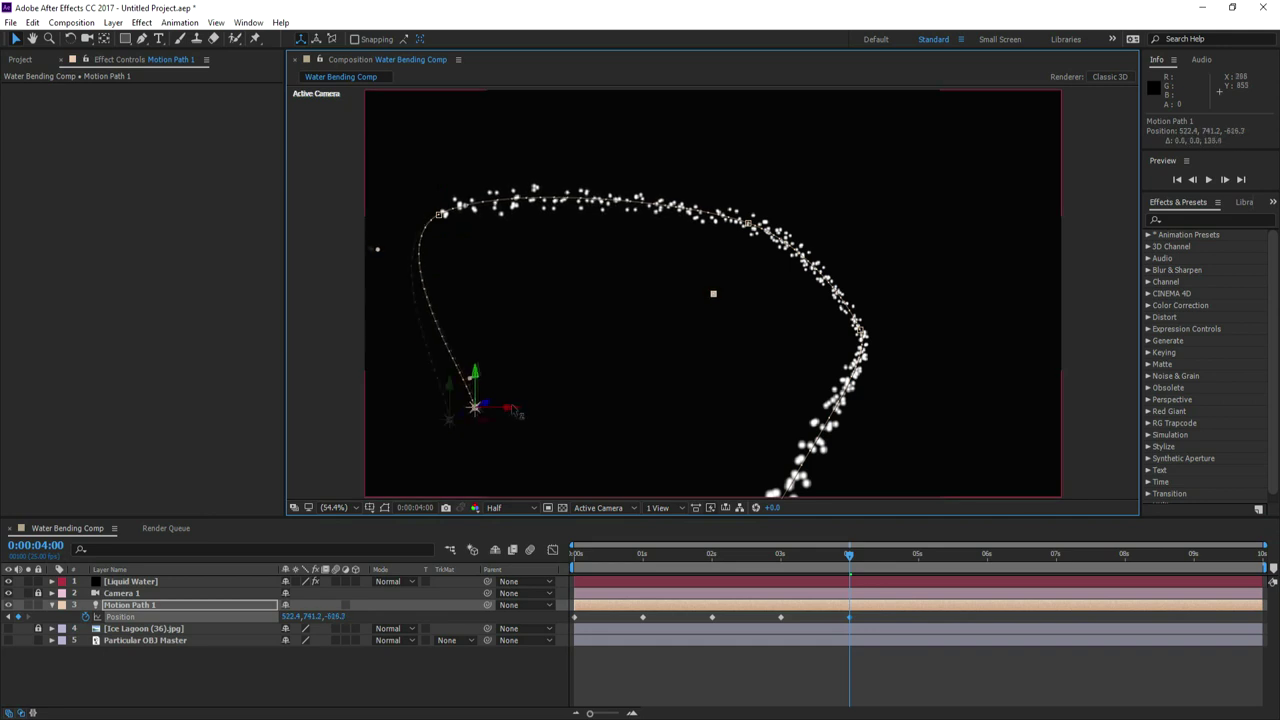
- Check the particle trail and move the Motion Path 1 light at four seconds to 1060.3, 550.3, -1719.6
{"action": "left_click_drag", "start_coordinate": [585, 558], "coordinate": [825, 569]}
{"action": "left_click", "coordinate": [130, 581]}
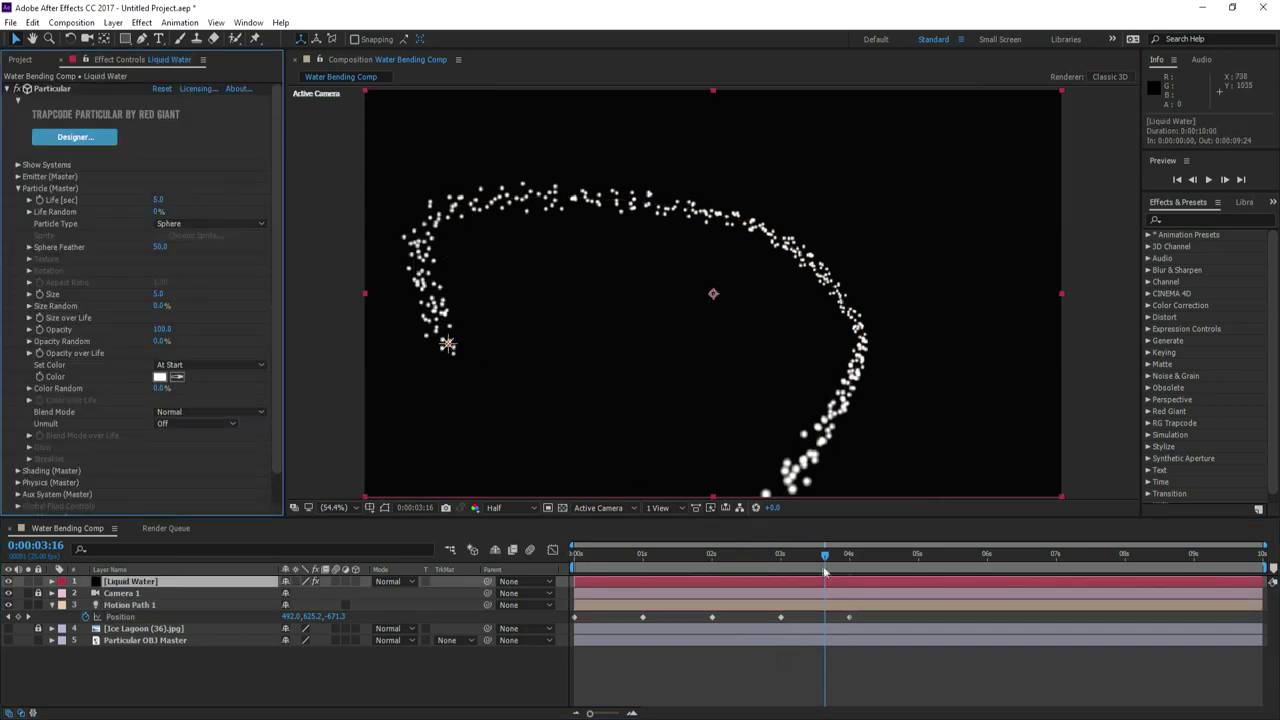
{"action": "left_click", "coordinate": [825, 571]}
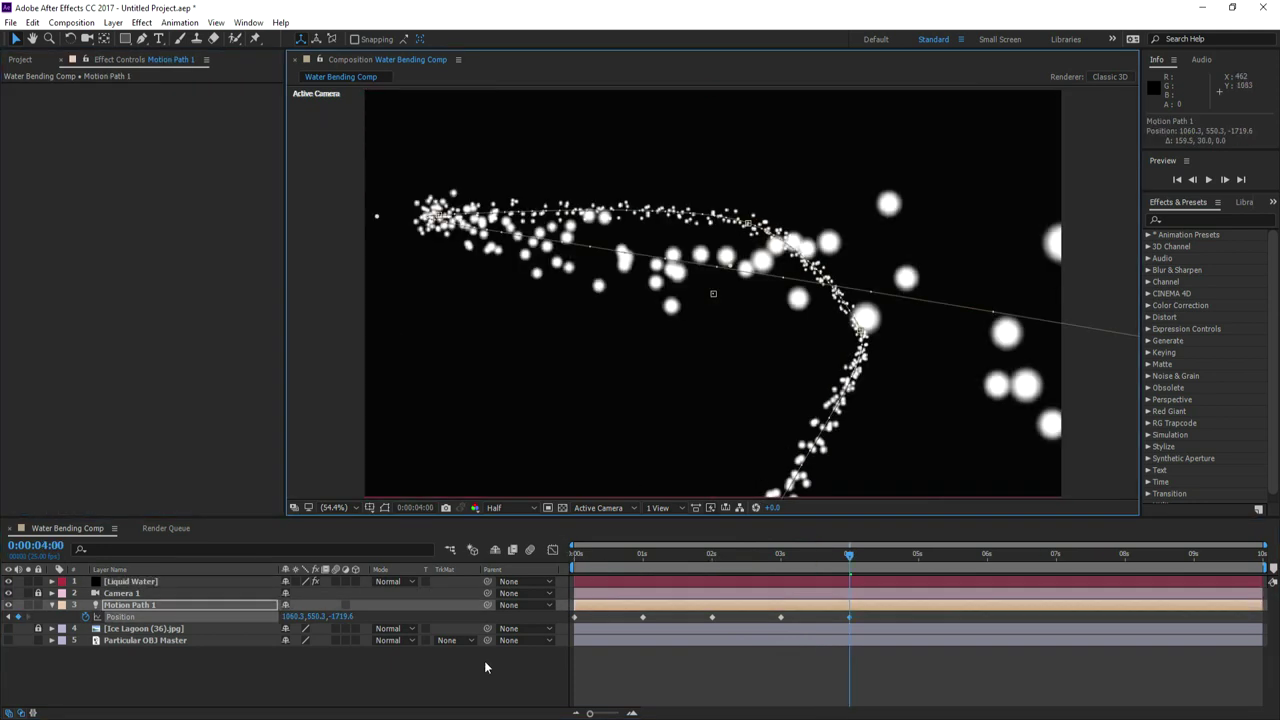
- End the work area at five seconds and preview the particle animation from the first frame
{"action": "left_click_drag", "start_coordinate": [577, 556], "coordinate": [728, 595]}
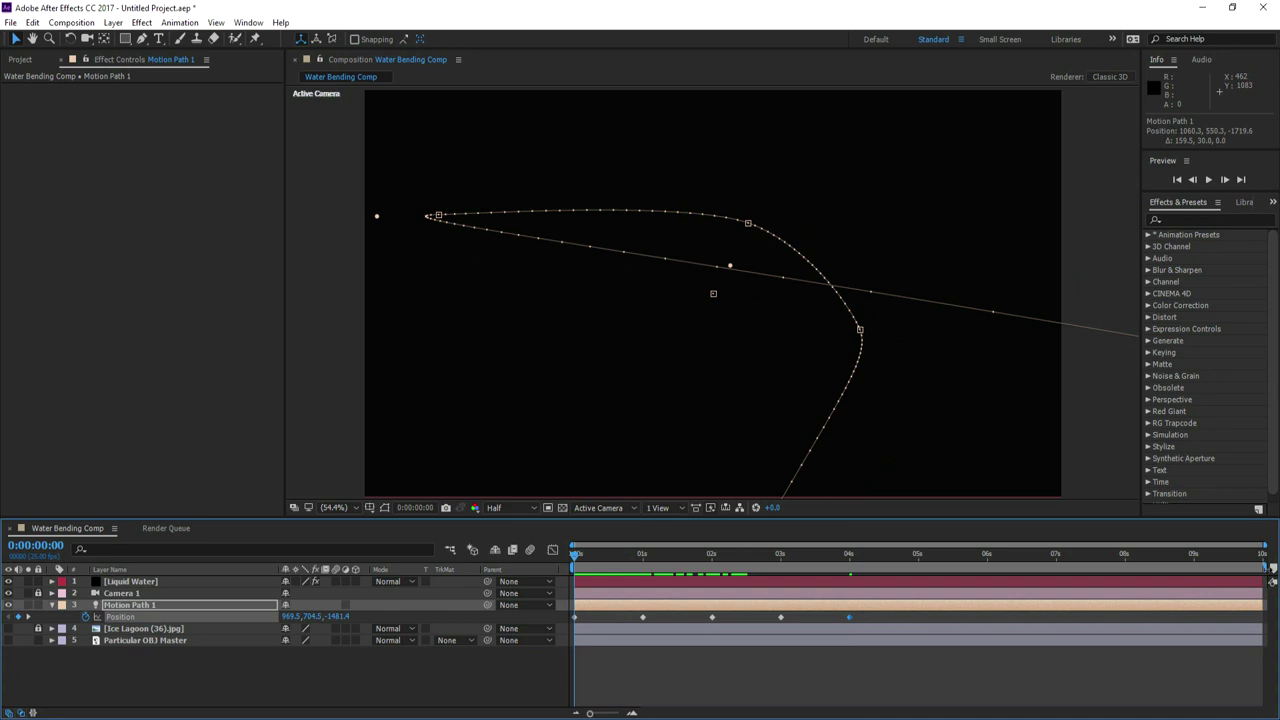
{"action": "left_click_drag", "start_coordinate": [1272, 578], "coordinate": [926, 603]}
{"action": "left_click", "coordinate": [1210, 181]}
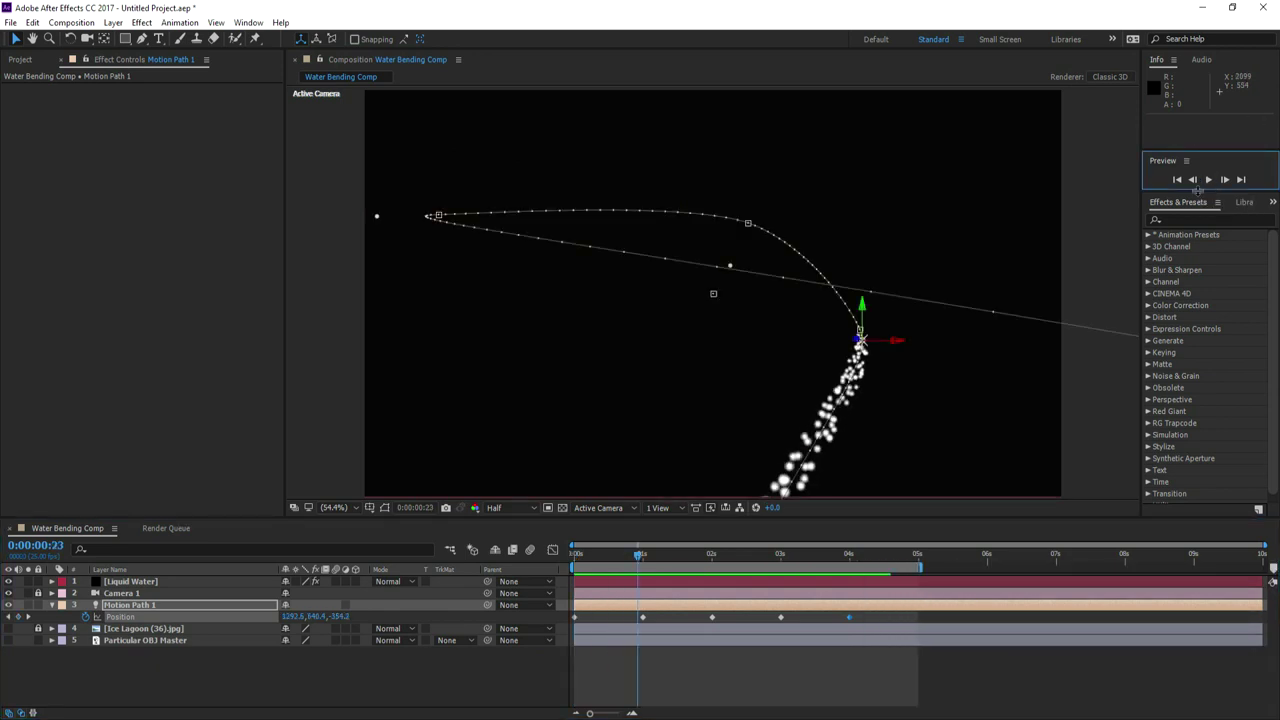
{"action": "left_click", "coordinate": [572, 559]}
{"action": "left_click", "coordinate": [1209, 183]}
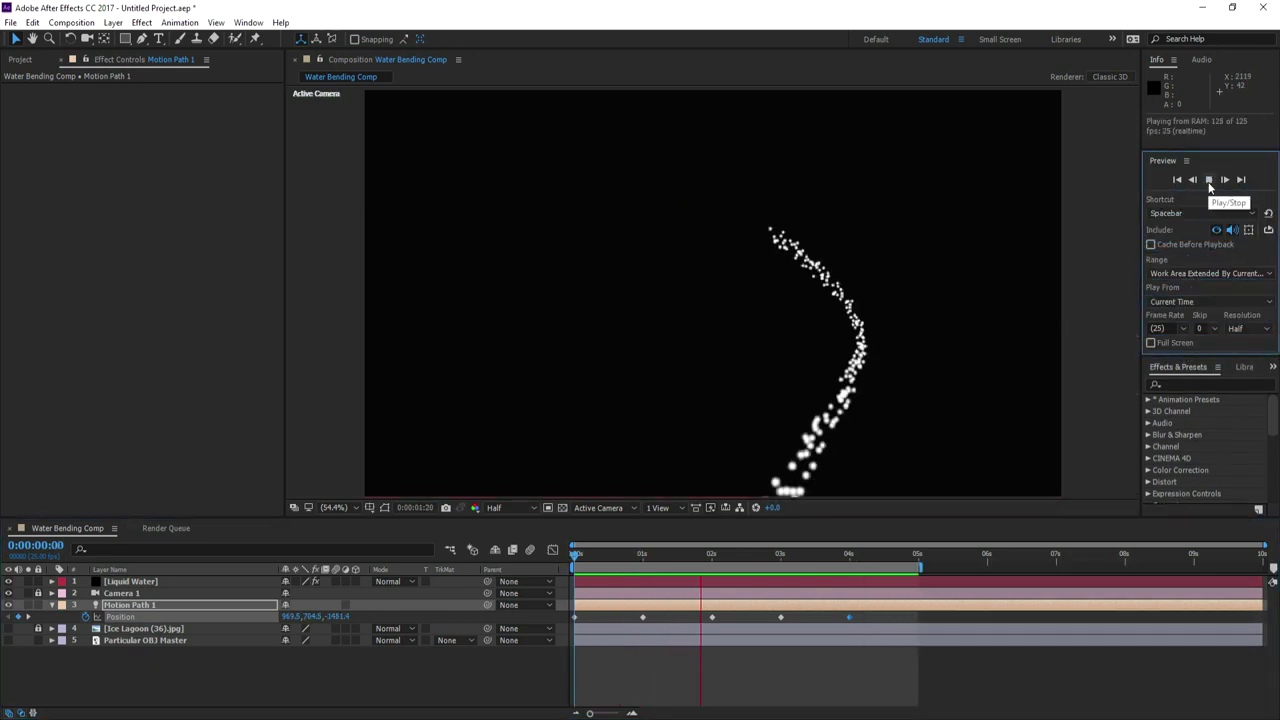
{"action": "left_click", "coordinate": [1209, 187]}
- Select all Motion Path 1 position keyframes and apply Easy Ease to them
{"action": "left_click_drag", "start_coordinate": [621, 558], "coordinate": [624, 563]}
{"action": "left_click", "coordinate": [866, 622]}
{"action": "left_click_drag", "start_coordinate": [866, 622], "coordinate": [567, 611]}
{"action": "right_click", "coordinate": [849, 616]}
{"action": "mouse_move", "coordinate": [929, 606]}
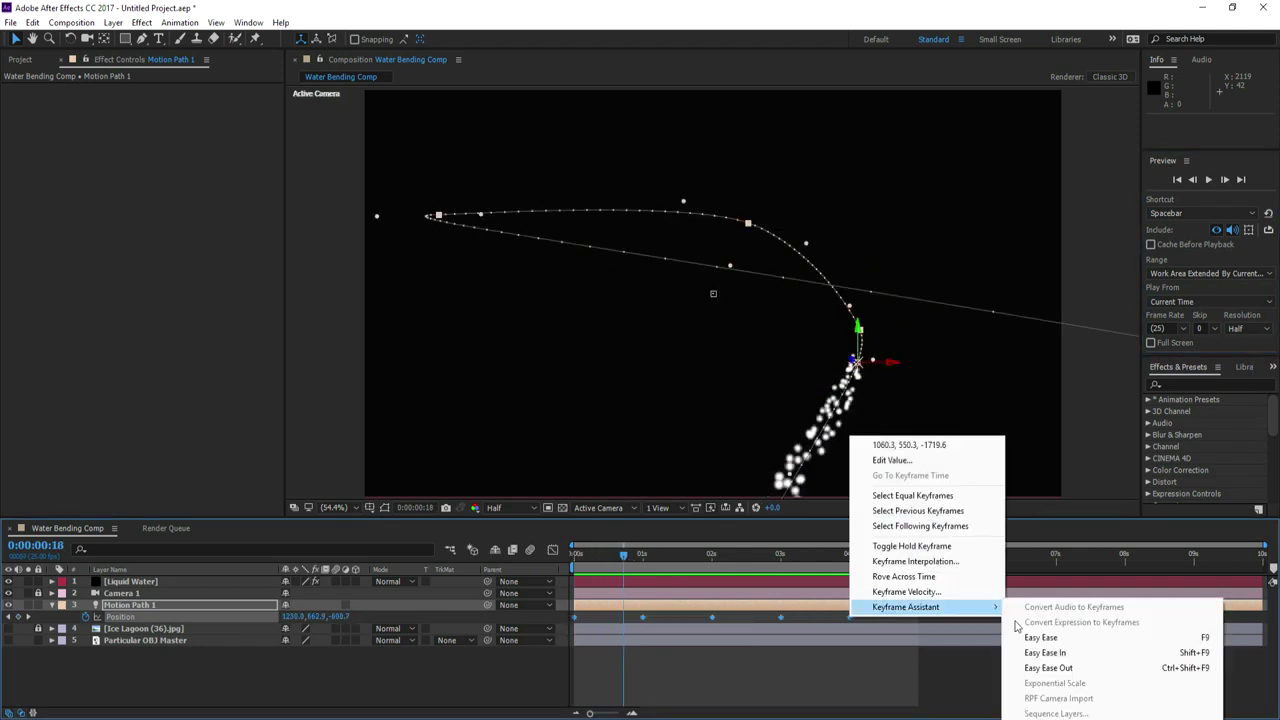
{"action": "left_click", "coordinate": [1040, 634]}
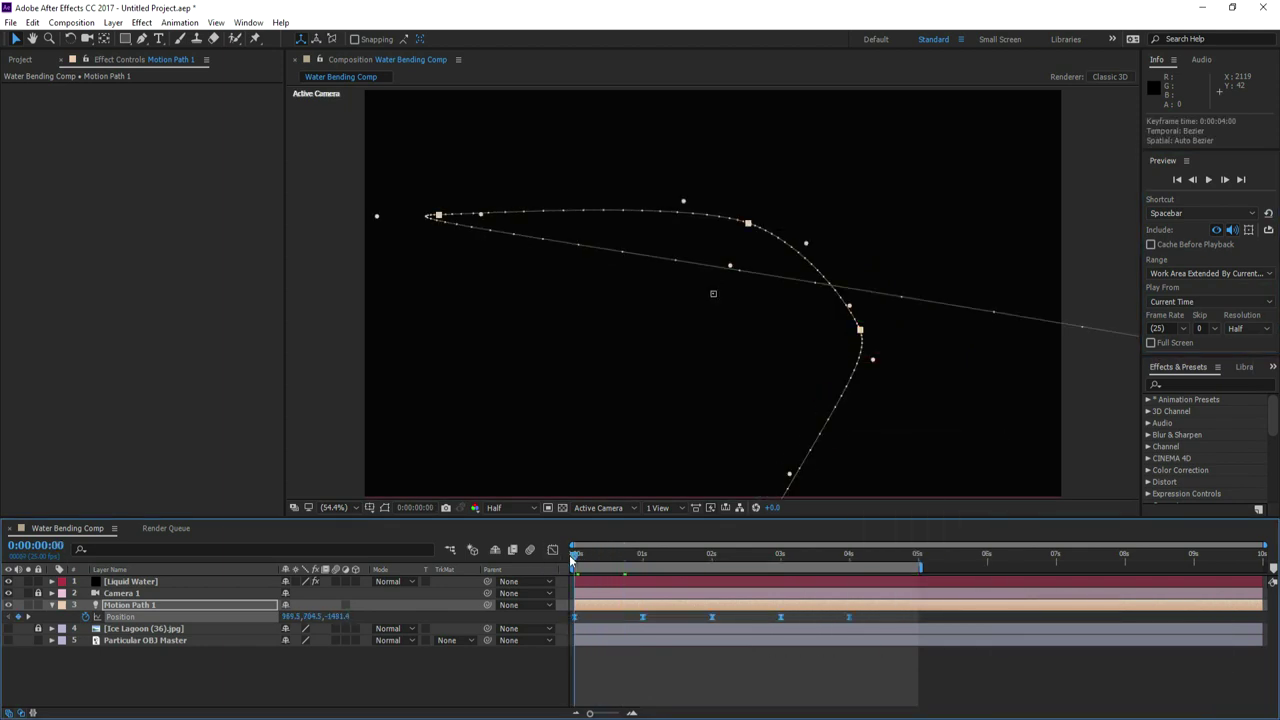
- Preview the eased motion and compress the Motion Path 1 keyframes proportionally so the last one falls at about 2.4 seconds
{"action": "left_click", "coordinate": [1210, 181]}
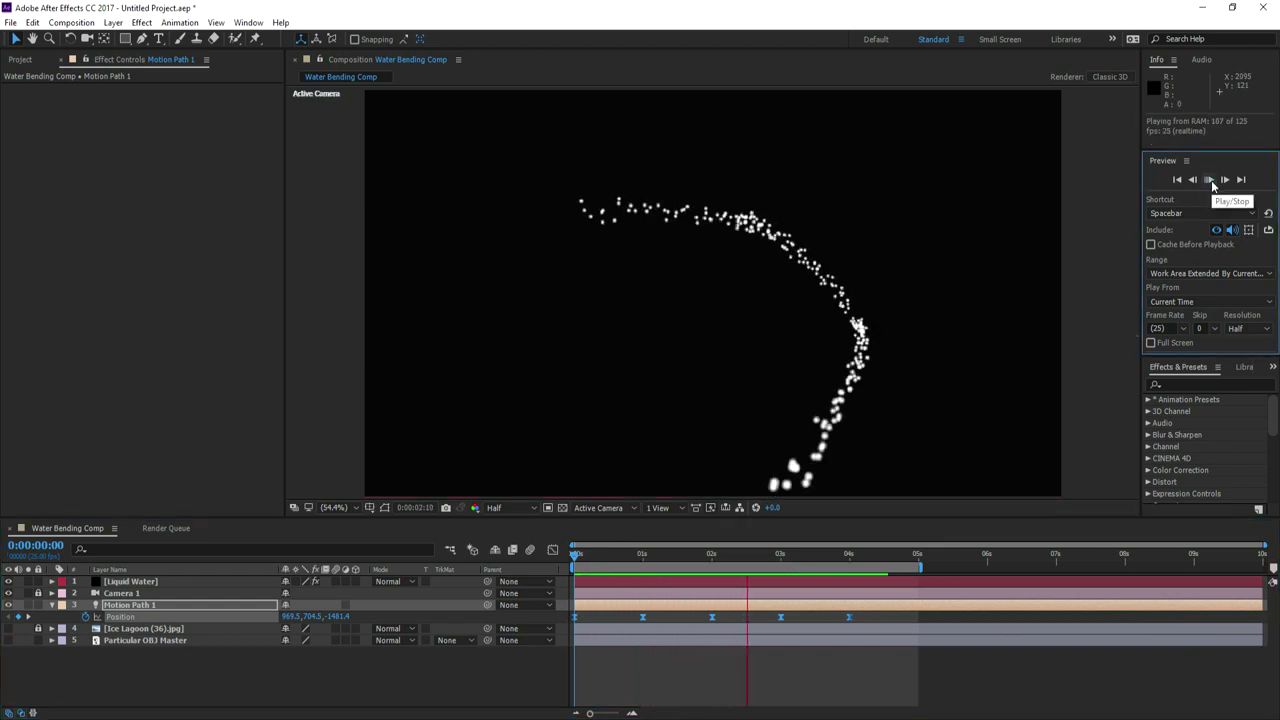
{"action": "left_click", "coordinate": [1211, 183]}
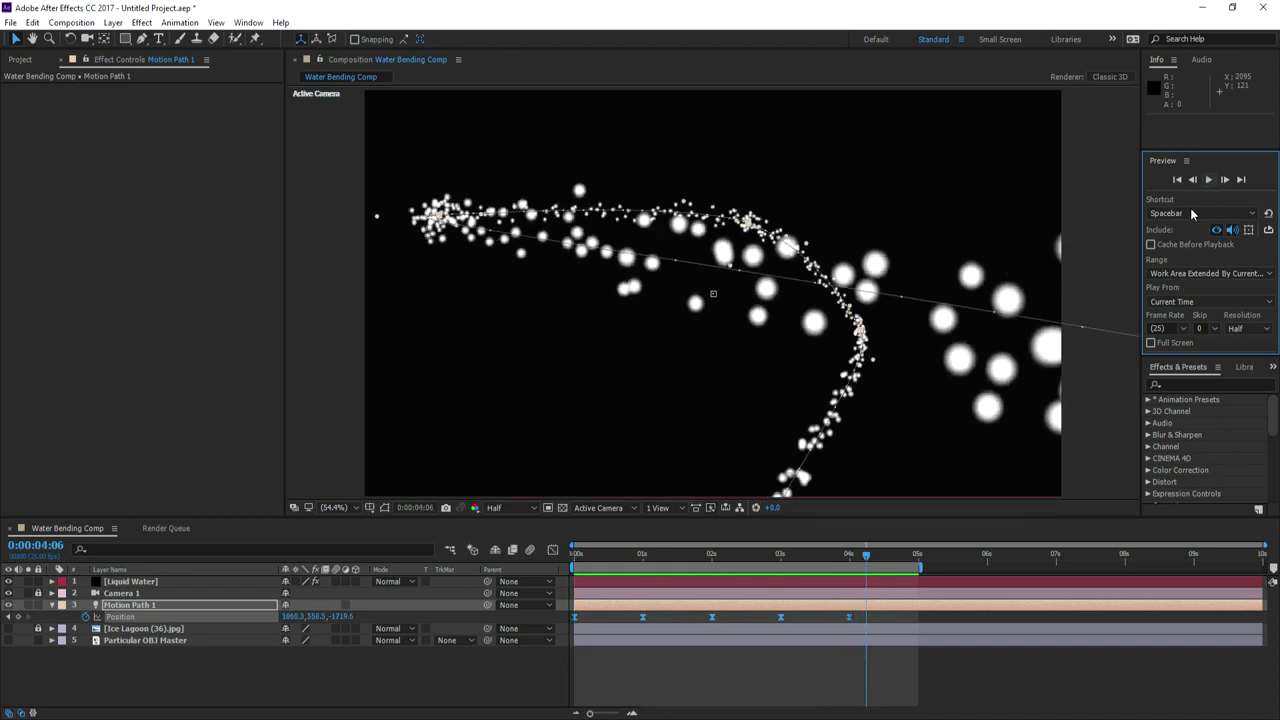
{"action": "left_click_drag", "start_coordinate": [851, 621], "coordinate": [744, 622]}
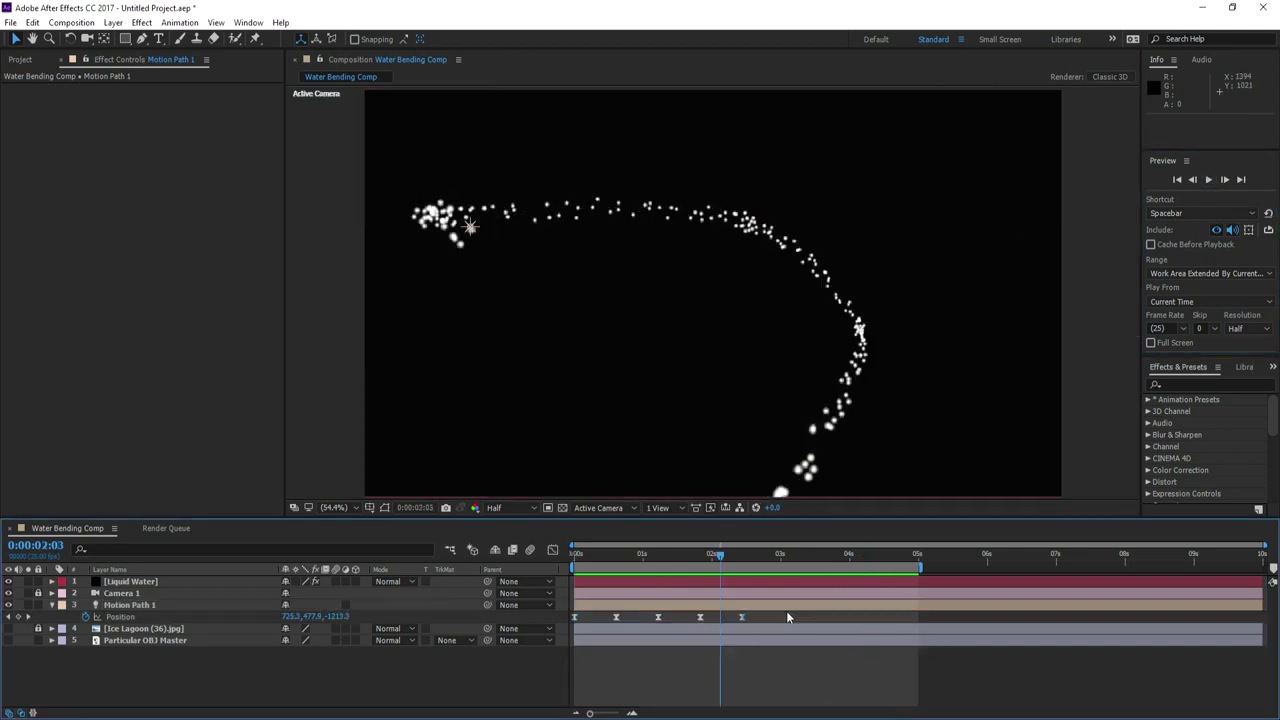
- Show Motion Path 1's position curves enlarged in the Graph Editor, fit them to the view and separate them into X, Y and Z
{"action": "left_click_drag", "start_coordinate": [782, 623], "coordinate": [562, 617]}
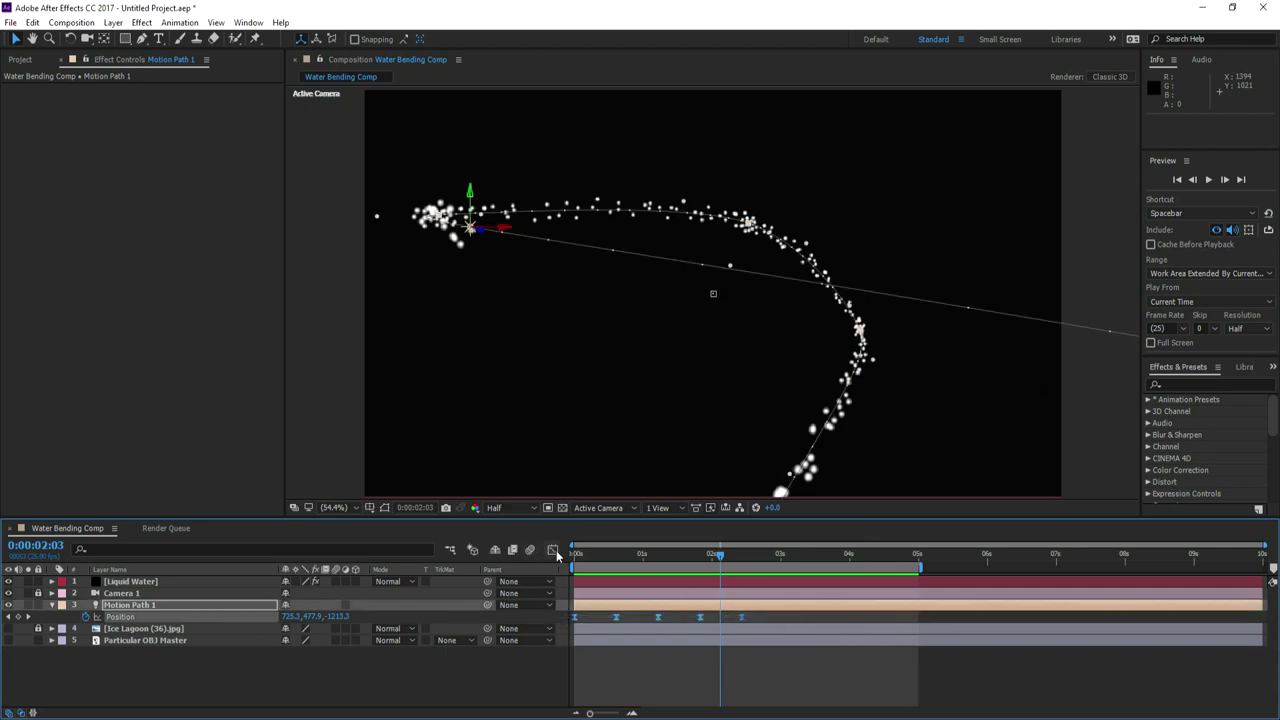
{"action": "left_click", "coordinate": [553, 550]}
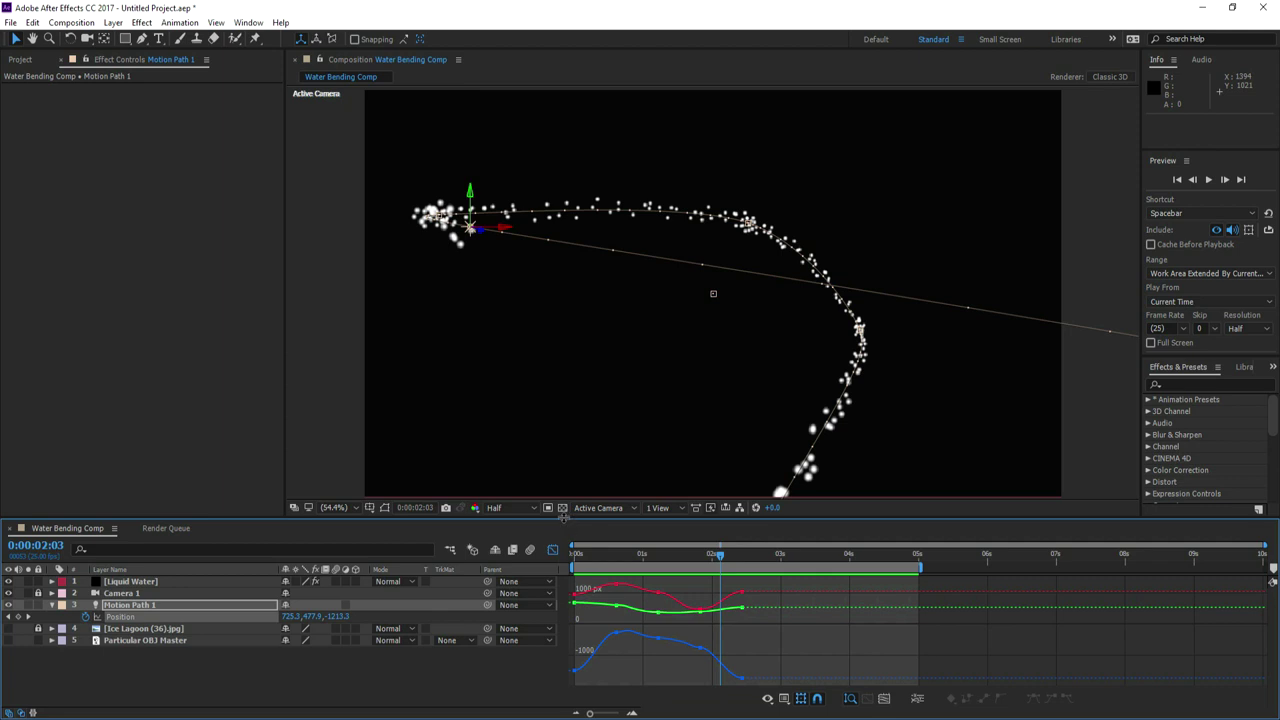
{"action": "left_click_drag", "start_coordinate": [566, 519], "coordinate": [558, 450]}
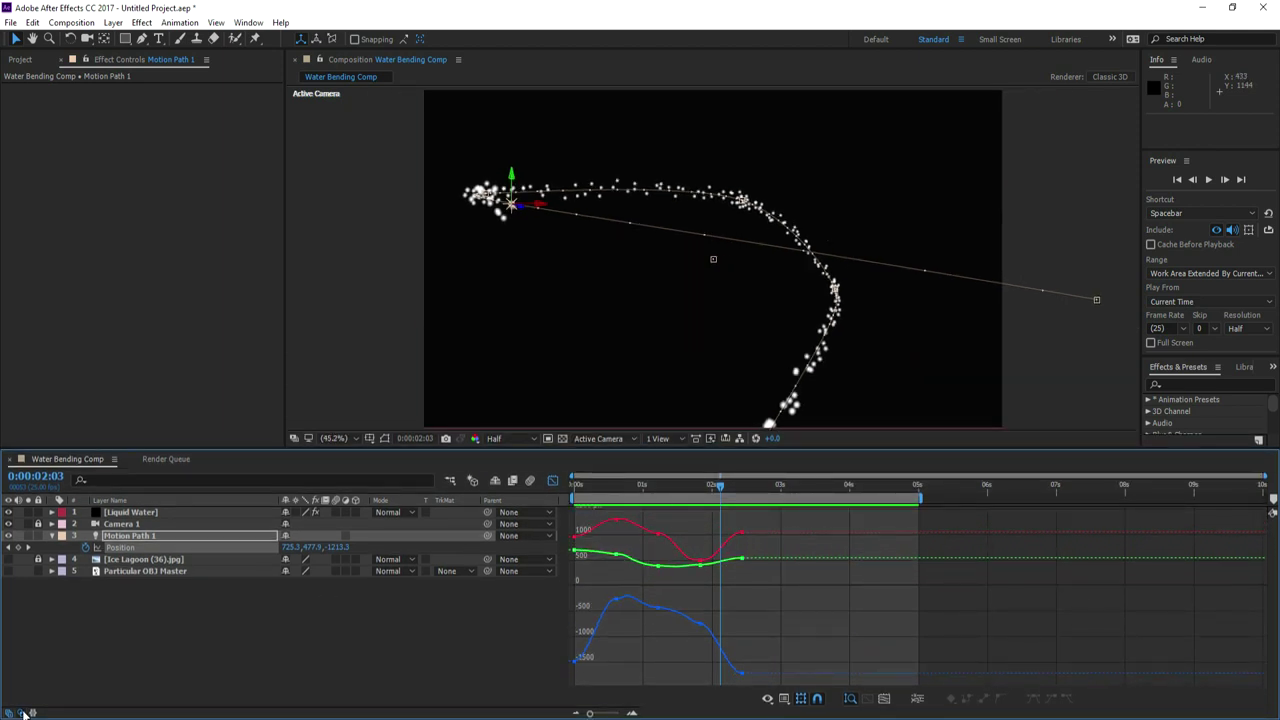
{"action": "left_click", "coordinate": [25, 713]}
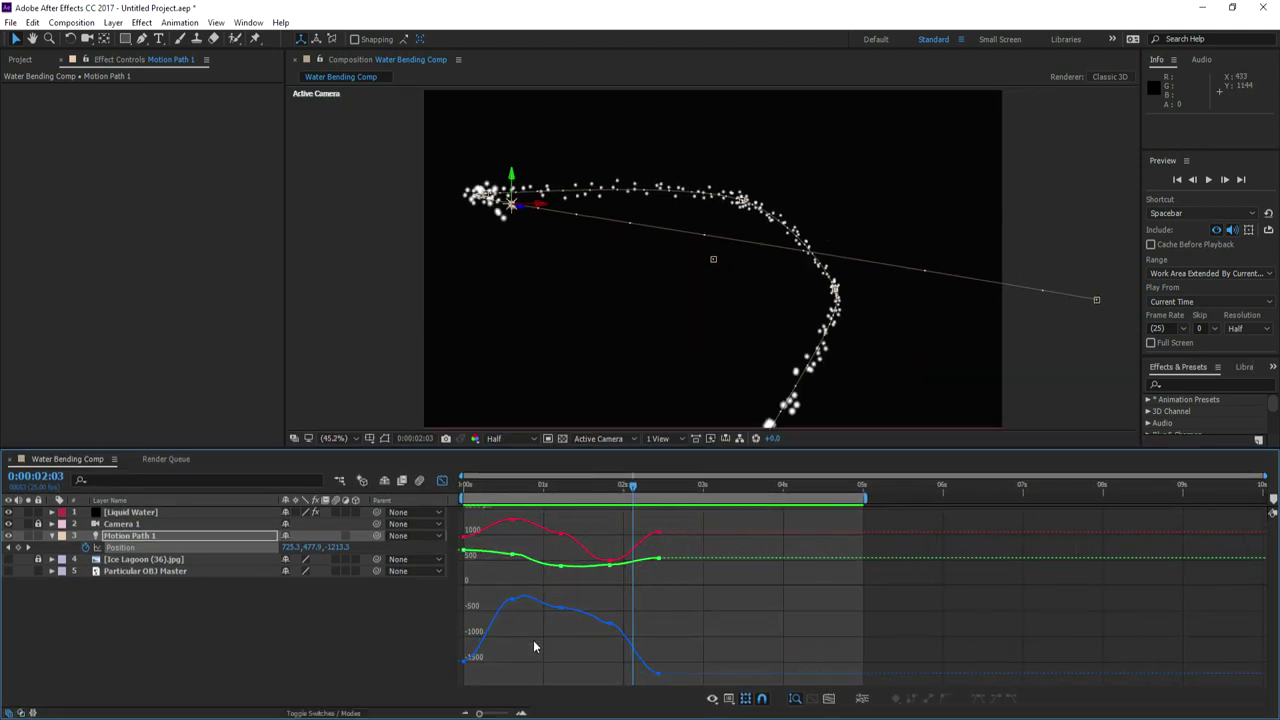
{"action": "left_click", "coordinate": [829, 700]}
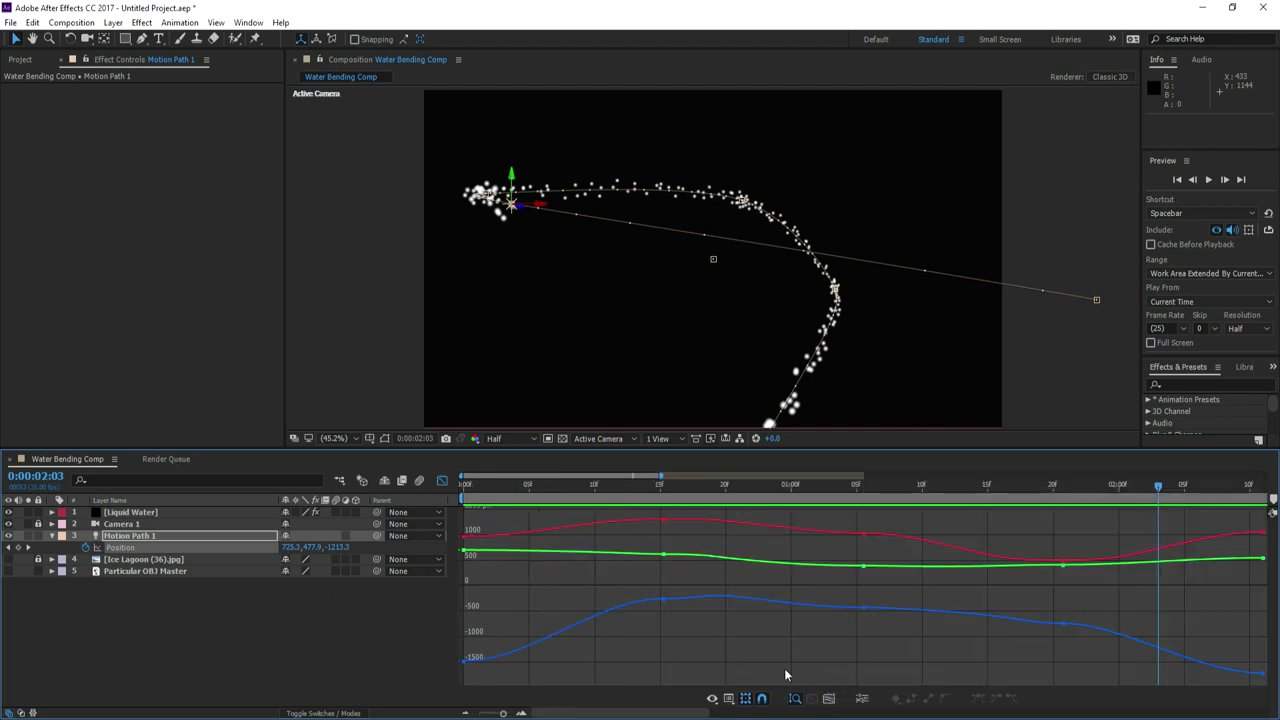
{"action": "left_click", "coordinate": [862, 698]}
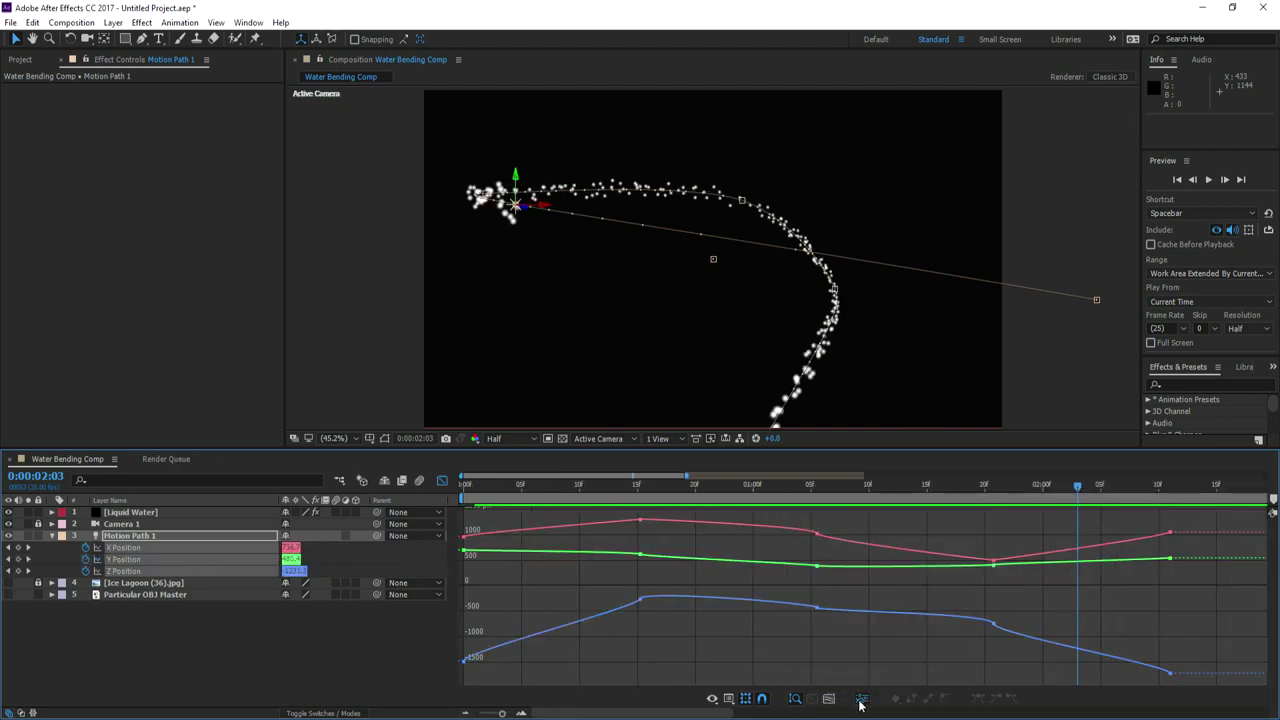
- Smooth the X Position curve by pulling out Bezier handles at each of its keyframes
{"action": "left_click", "coordinate": [642, 521]}
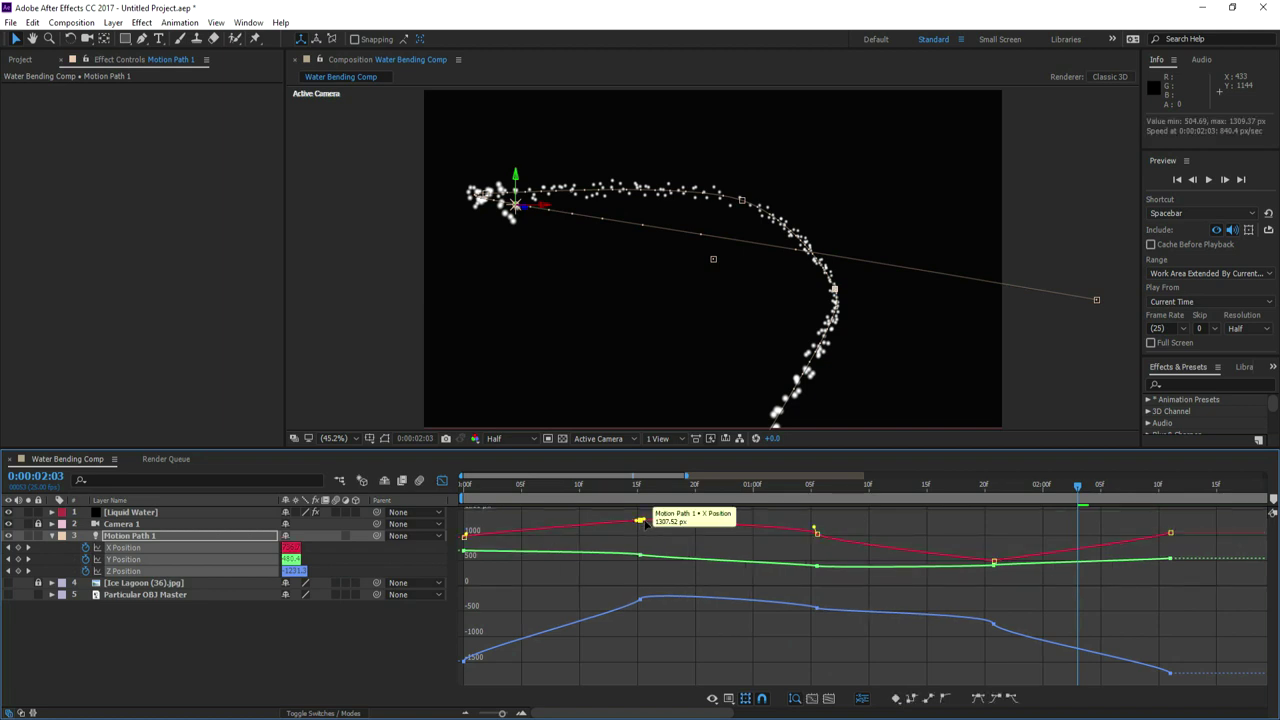
{"action": "left_click_drag", "start_coordinate": [645, 522], "coordinate": [632, 521]}
{"action": "left_click", "coordinate": [818, 534]}
{"action": "left_click_drag", "start_coordinate": [824, 537], "coordinate": [866, 542]}
{"action": "left_click", "coordinate": [993, 562]}
{"action": "left_click_drag", "start_coordinate": [989, 562], "coordinate": [1049, 560]}
{"action": "left_click_drag", "start_coordinate": [1167, 537], "coordinate": [1124, 544]}
{"action": "left_click", "coordinate": [465, 538]}
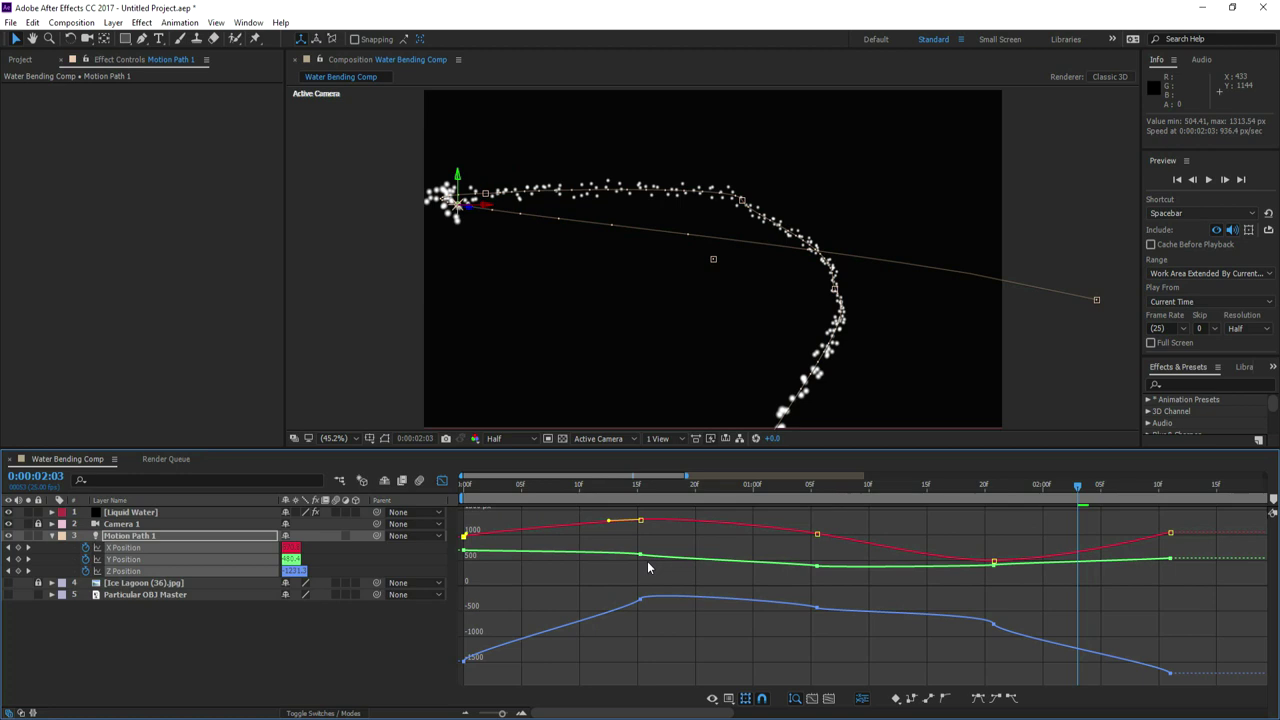
{"action": "left_click_drag", "start_coordinate": [468, 537], "coordinate": [526, 529]}
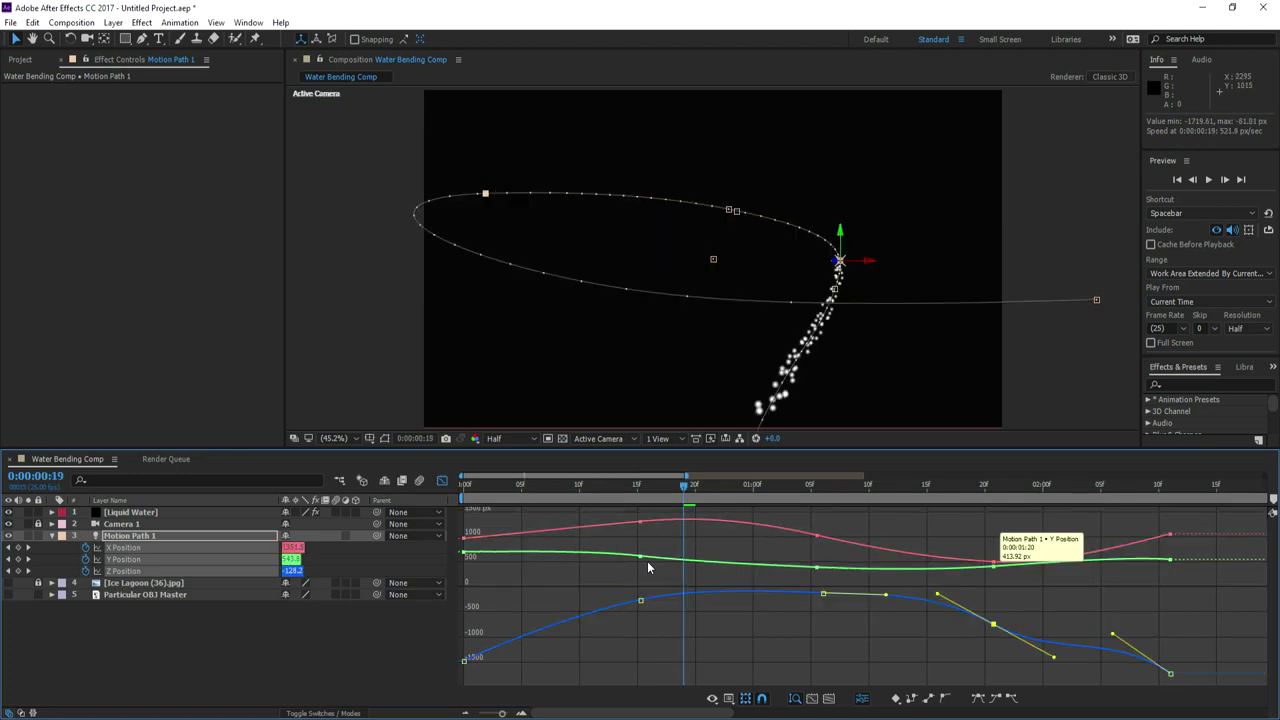
- Bend the Y and X Position curves with Bezier handles around the keyframe at 1:20 and at the last keyframe
{"action": "left_click", "coordinate": [993, 567]}
{"action": "left_click_drag", "start_coordinate": [1052, 563], "coordinate": [1121, 537]}
{"action": "left_click", "coordinate": [993, 562]}
{"action": "left_click", "coordinate": [1170, 534]}
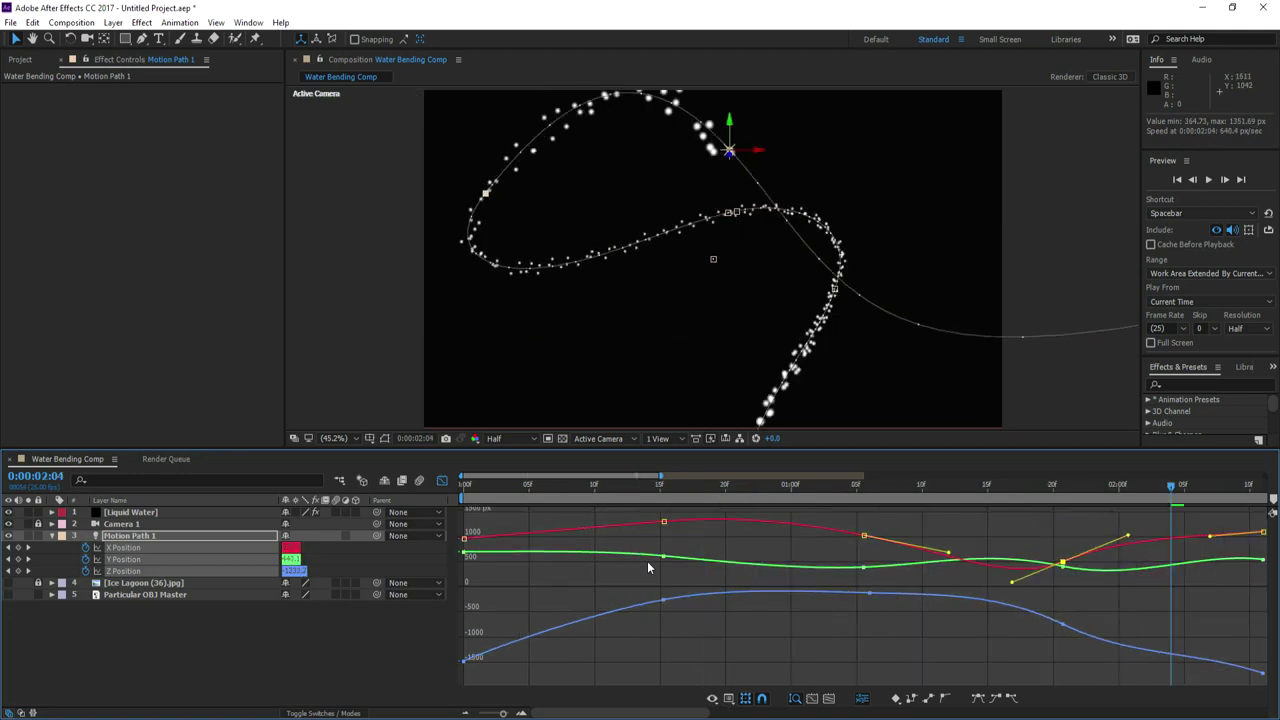
- Undo the last handle adjustments on the X Position curve
{"action": "key", "text": "ctrl+z"}
{"action": "key", "text": "ctrl+z"}
{"action": "key", "text": "ctrl+z"}
{"action": "key", "text": "ctrl+z"}
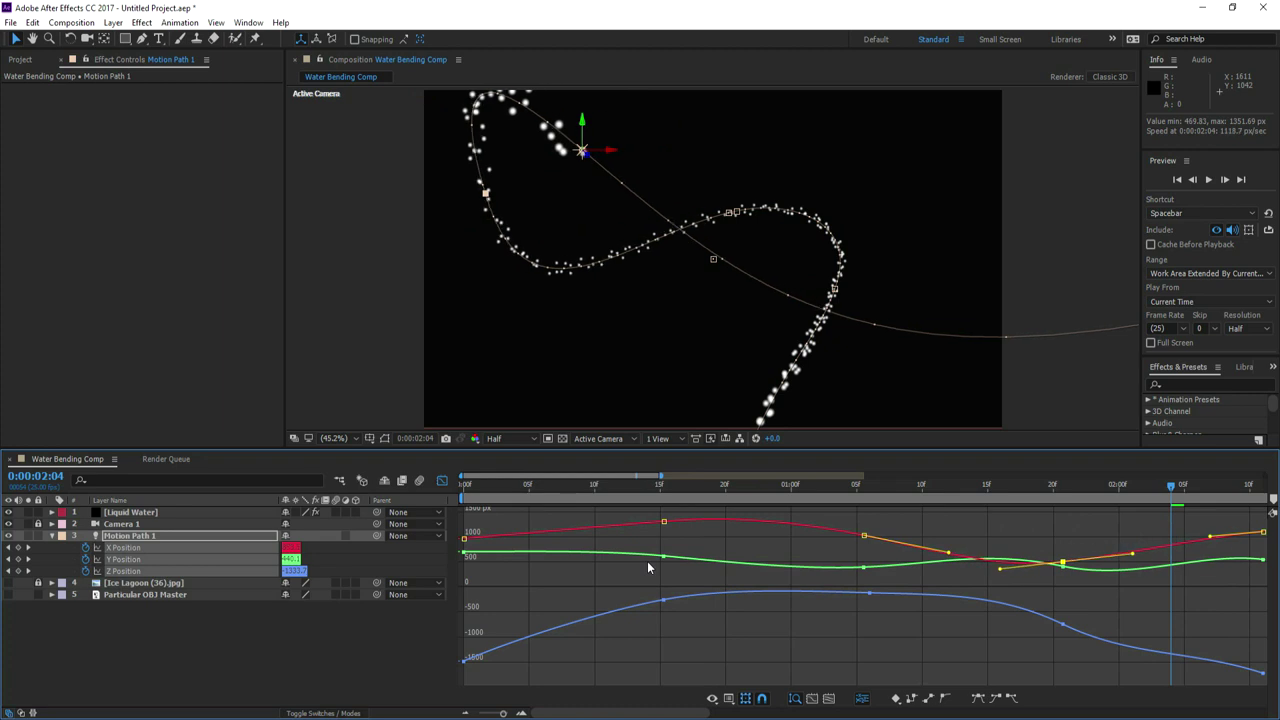
{"action": "key", "text": "ctrl+z"}
{"action": "left_click", "coordinate": [647, 568]}
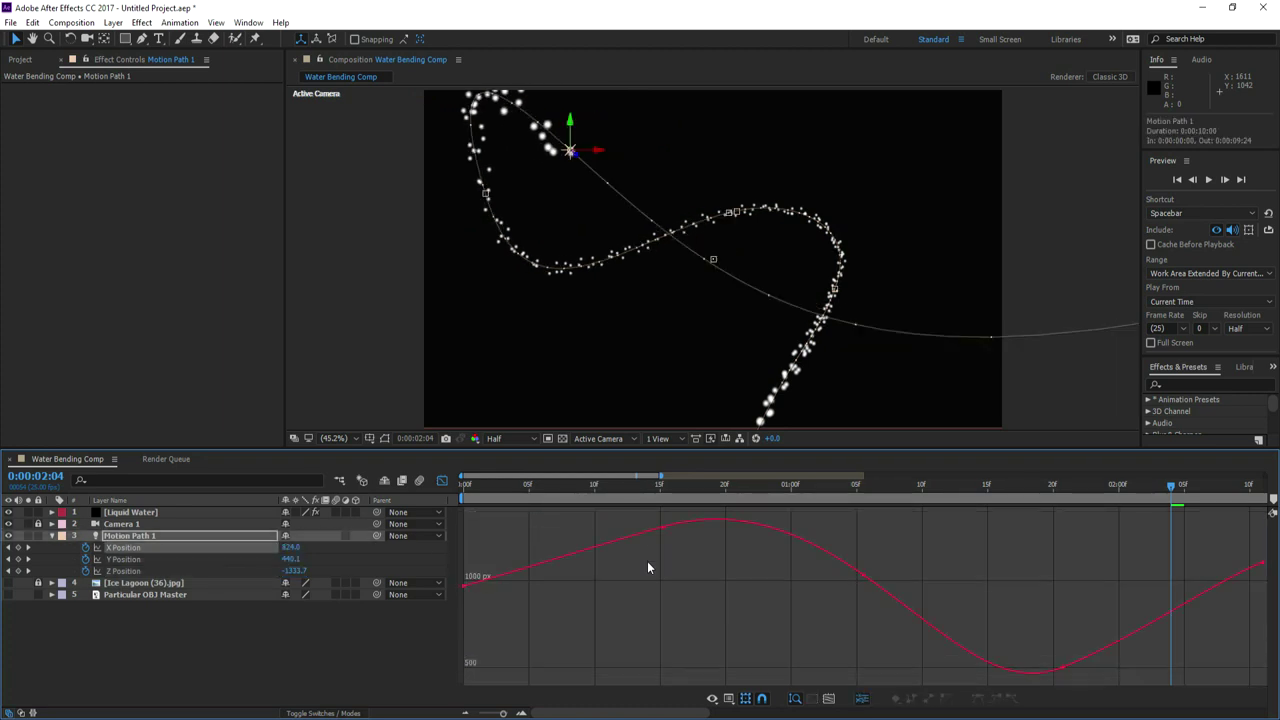
- Give Motion Path 1's X Position the expression wiggle (3, 100) and copy the expression text
{"action": "left_click", "coordinate": [88, 550], "text": "alt"}
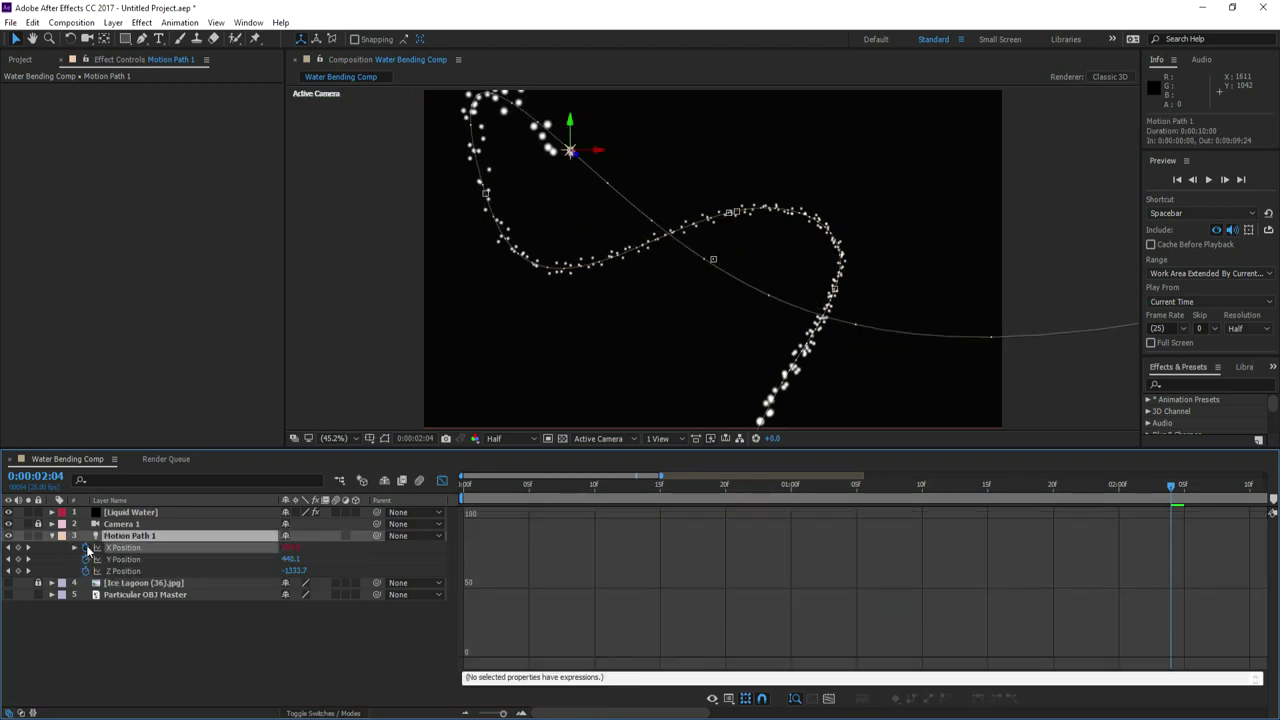
{"action": "left_click", "coordinate": [540, 677]}
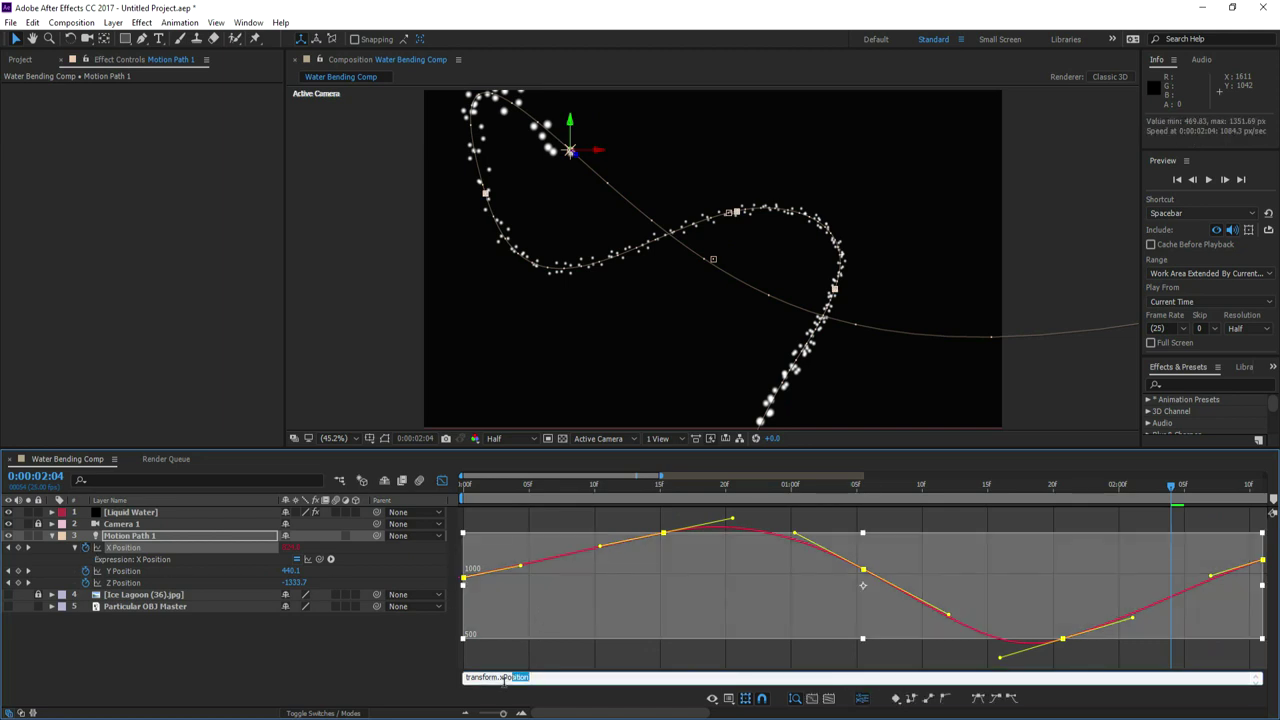
{"action": "type", "text": "wiggle (3, 100"}
{"action": "left_click_drag", "start_coordinate": [518, 677], "coordinate": [460, 666]}
{"action": "right_click", "coordinate": [497, 677]}
{"action": "left_click", "coordinate": [530, 533]}
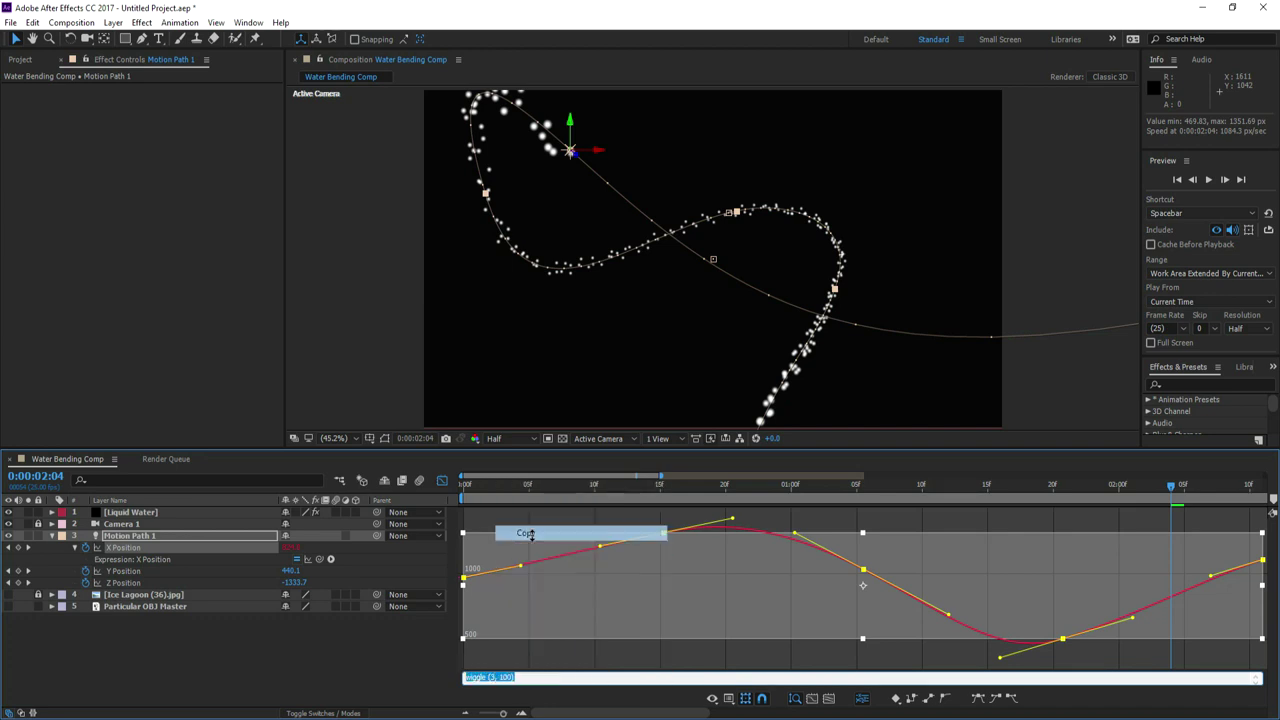
{"action": "left_click", "coordinate": [318, 643]}
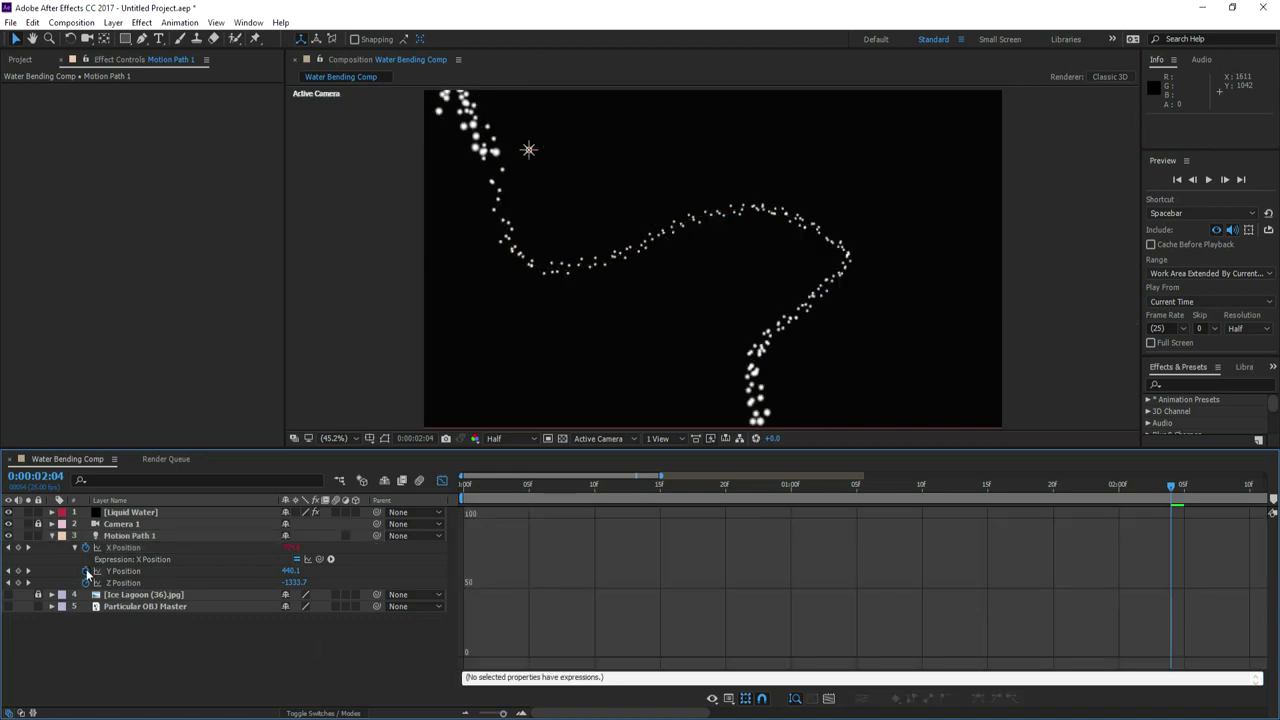
- Replace the default expression on Motion Path 1's Y Position with the copied wiggle (3, 100)
{"action": "left_click", "coordinate": [86, 571], "text": "alt"}
{"action": "left_click", "coordinate": [489, 677]}
{"action": "left_click_drag", "start_coordinate": [530, 677], "coordinate": [438, 675]}
{"action": "key", "text": "ctrl+v"}
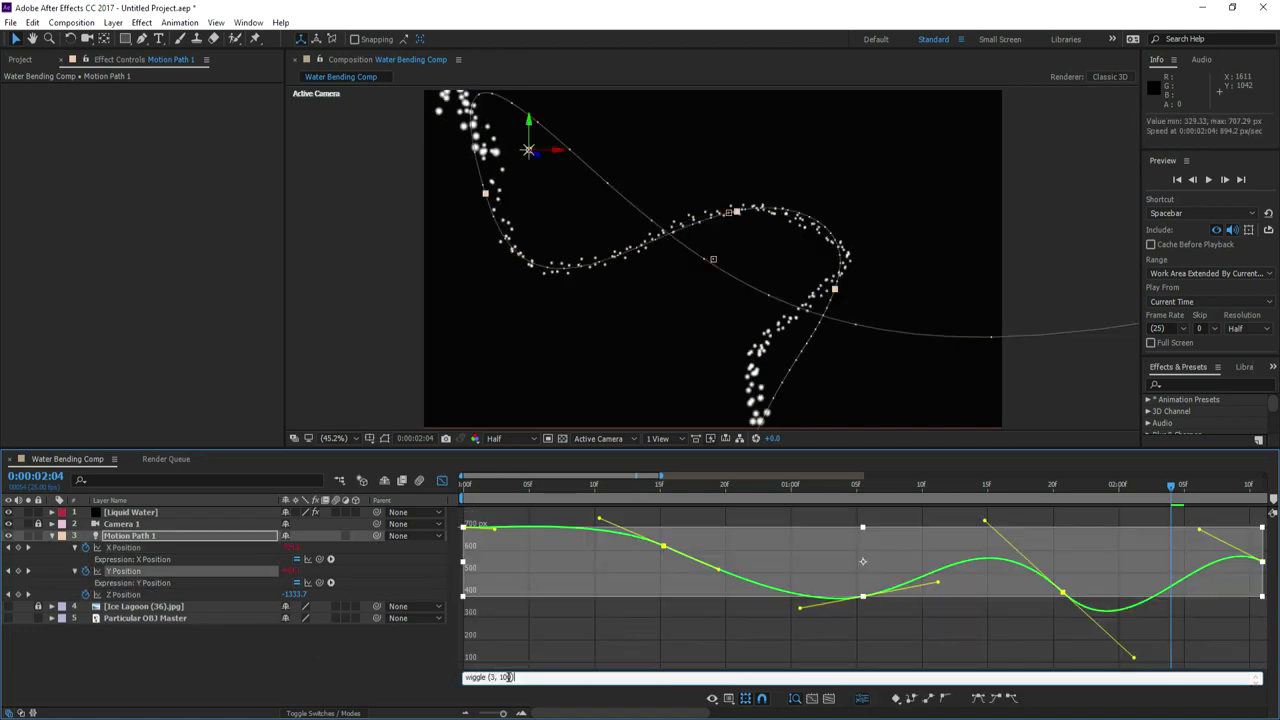
- Give Motion Path 1's Z Position the expression wiggle (3, 100)
{"action": "left_click", "coordinate": [124, 595]}
{"action": "left_click", "coordinate": [87, 596], "text": "alt"}
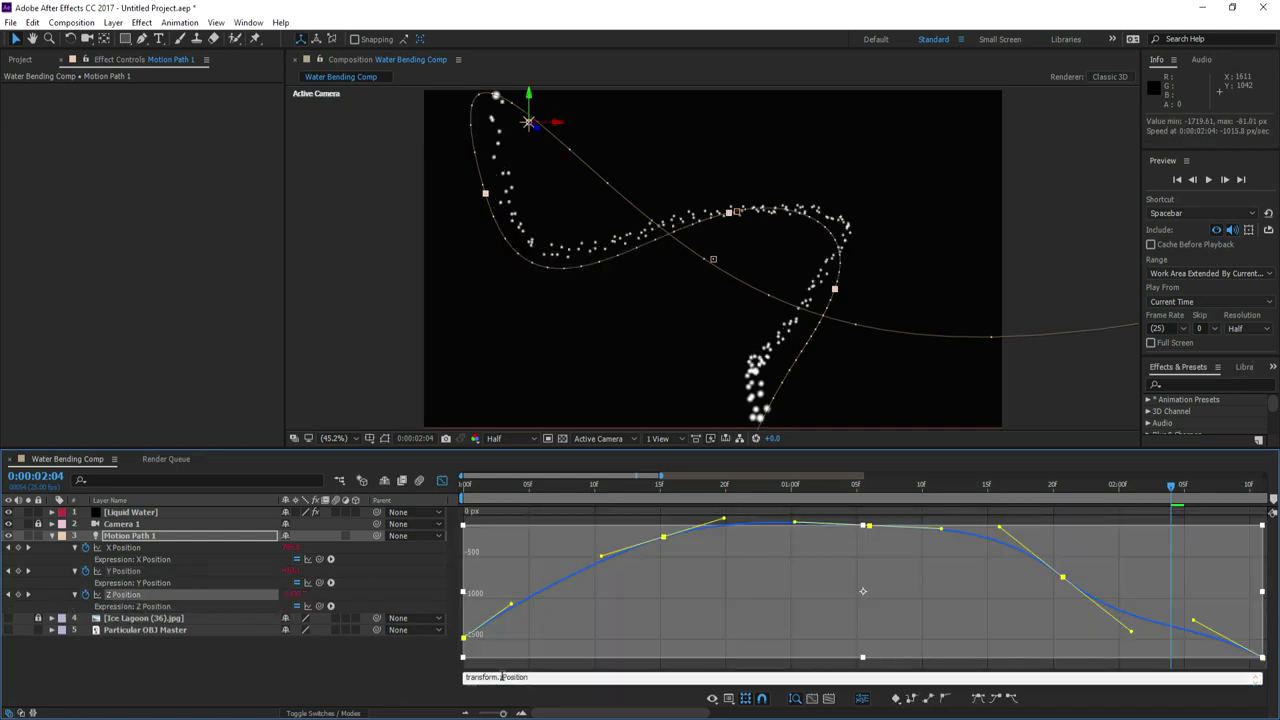
{"action": "left_click", "coordinate": [283, 673]}
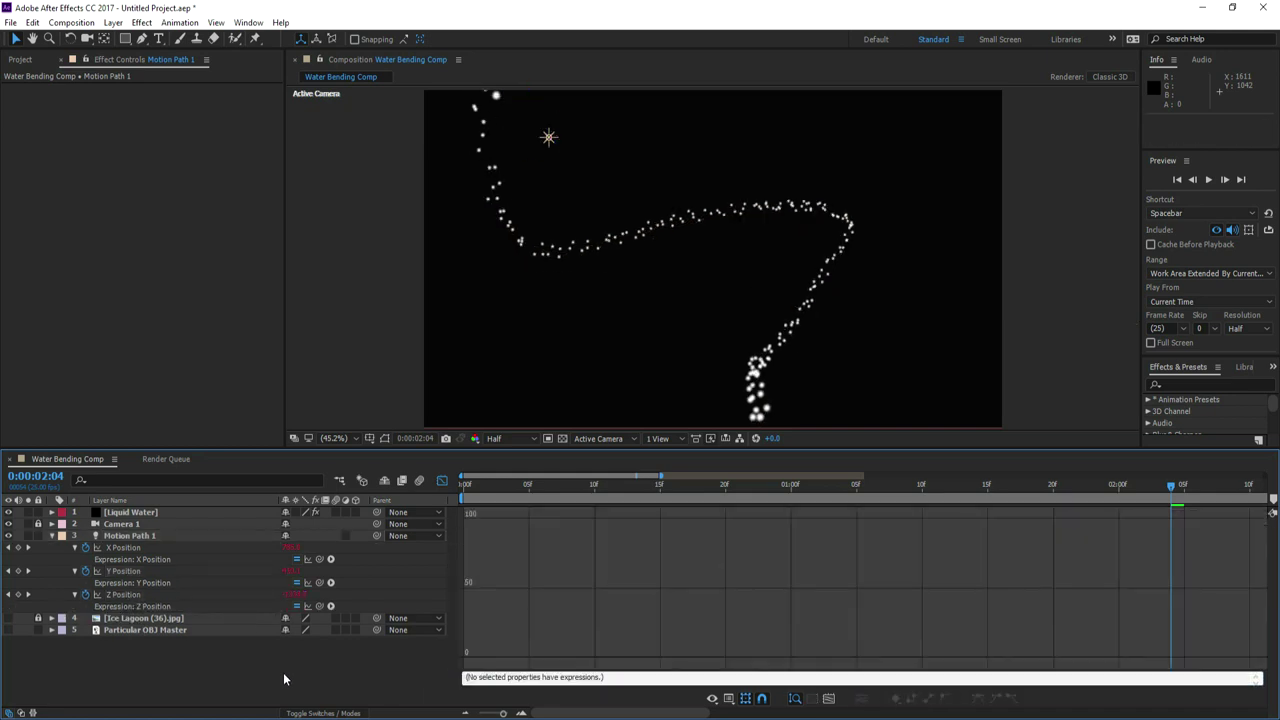
- Show the X, Y and Z Position curves together and preview the wiggling motion path from the composition's first frame
{"action": "left_click", "coordinate": [134, 549]}
{"action": "left_click", "coordinate": [124, 596], "text": "shift"}
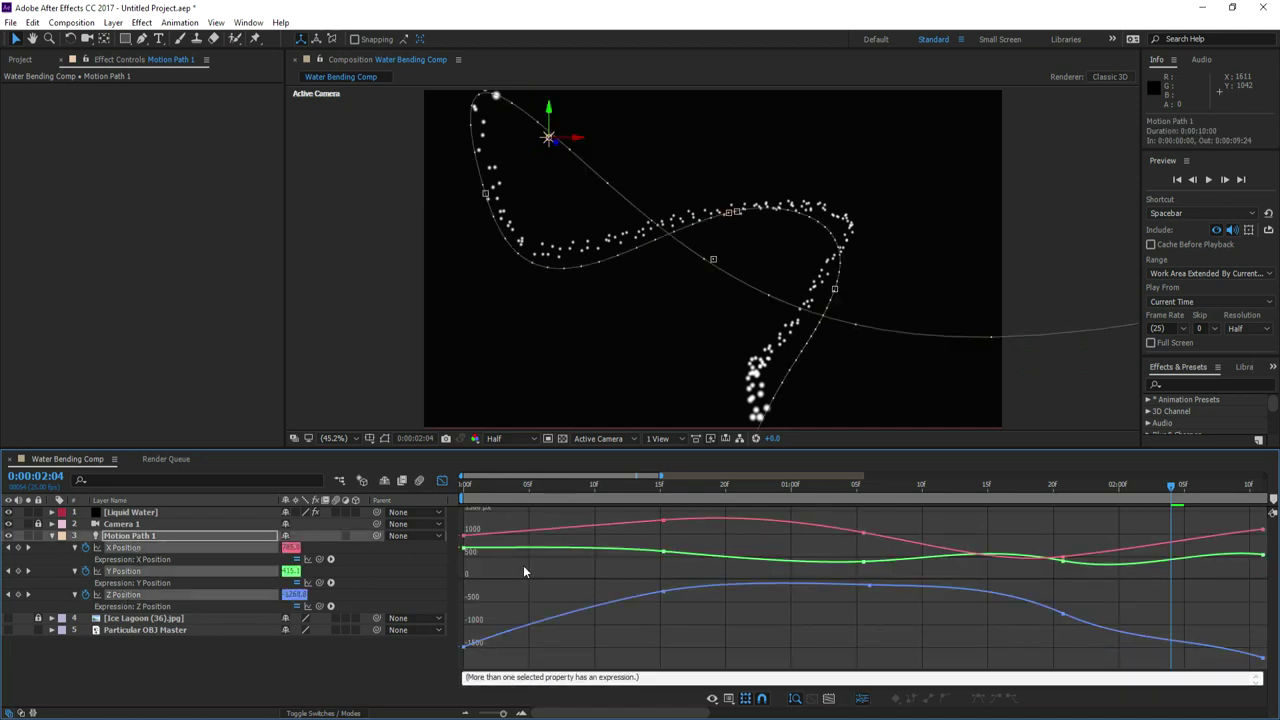
{"action": "left_click", "coordinate": [468, 490]}
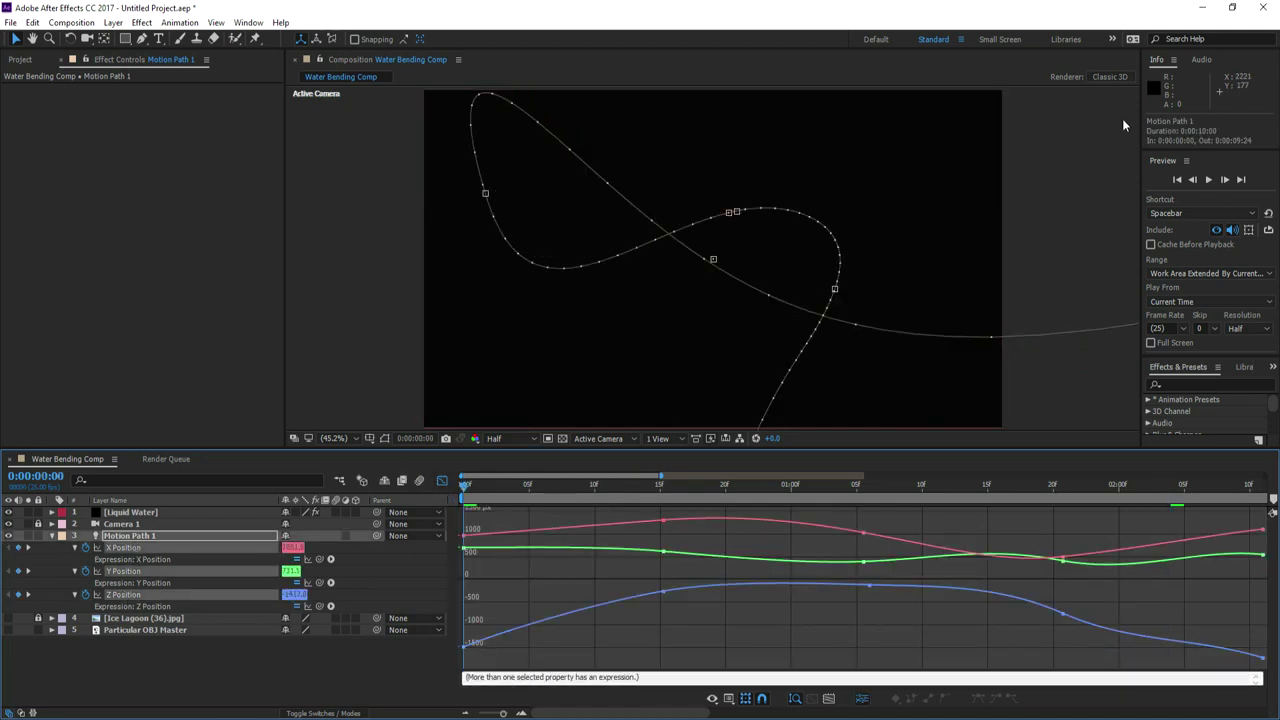
{"action": "left_click", "coordinate": [1210, 182]}
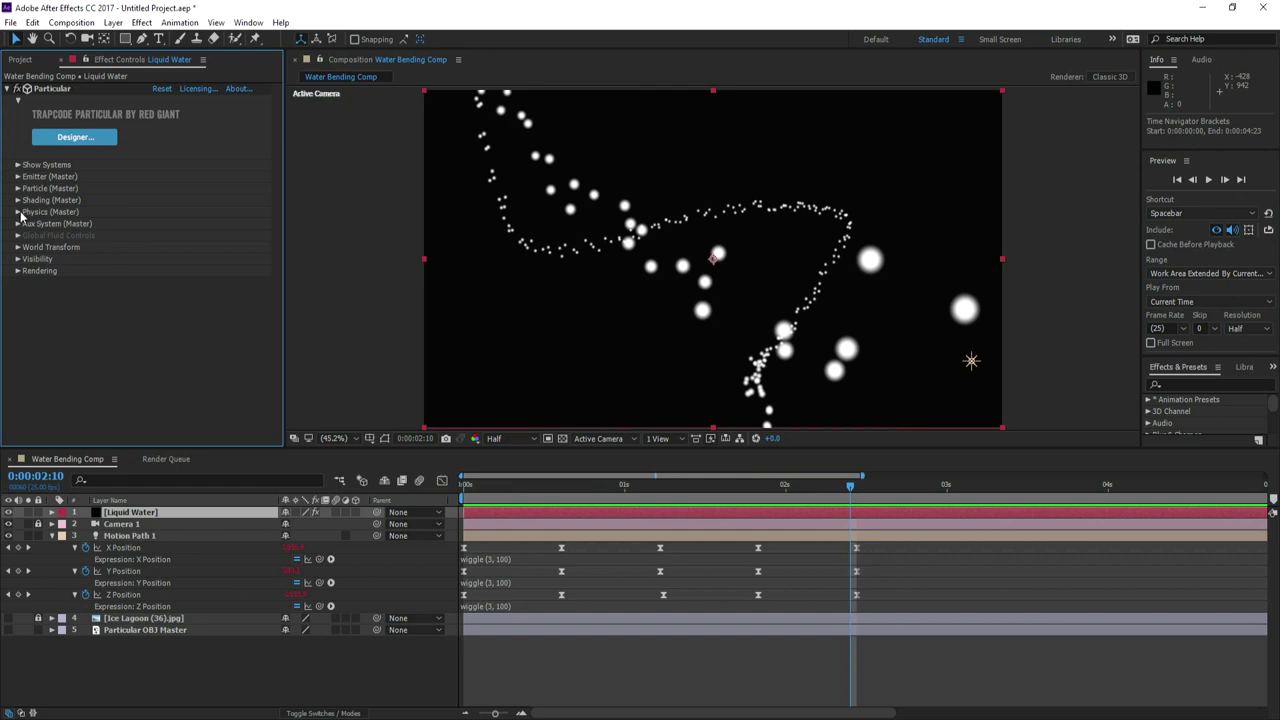
- In the Liquid Water particles' air physics, set the Turbulence Field's Affect Size to 60 and Affect Position to 210
{"action": "left_click", "coordinate": [19, 213]}
{"action": "left_click", "coordinate": [29, 259]}
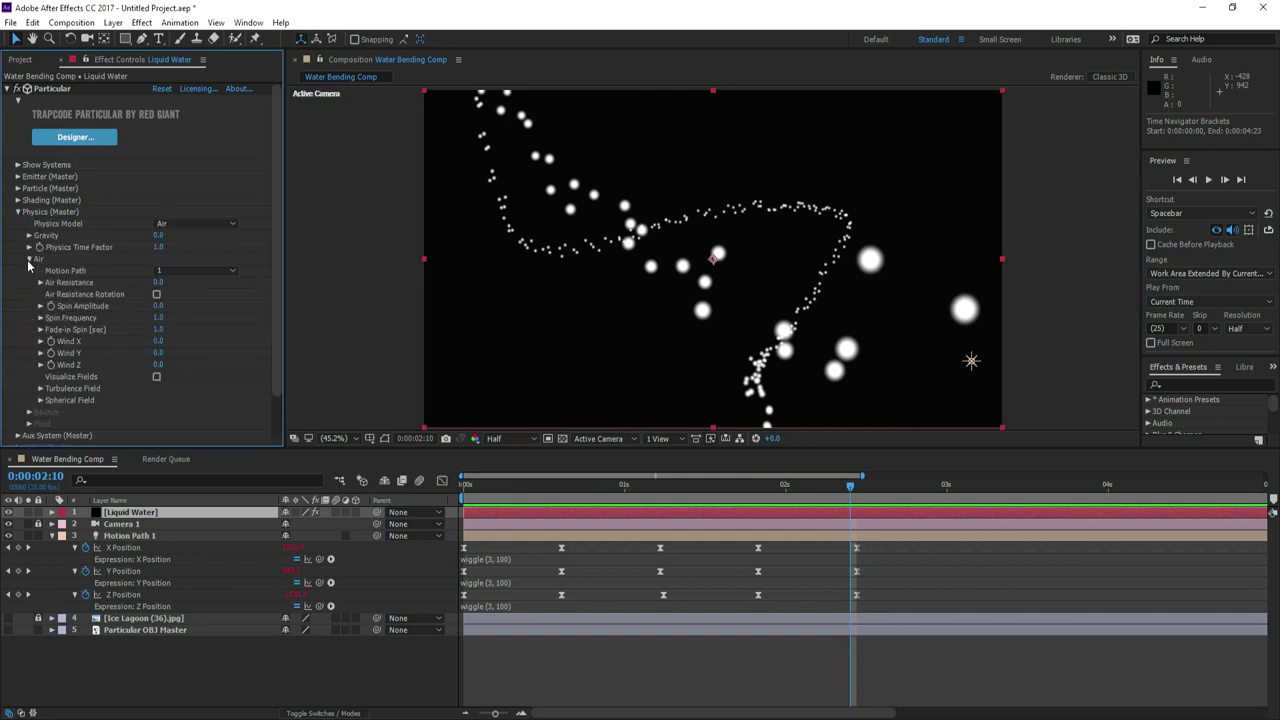
{"action": "left_click", "coordinate": [40, 389]}
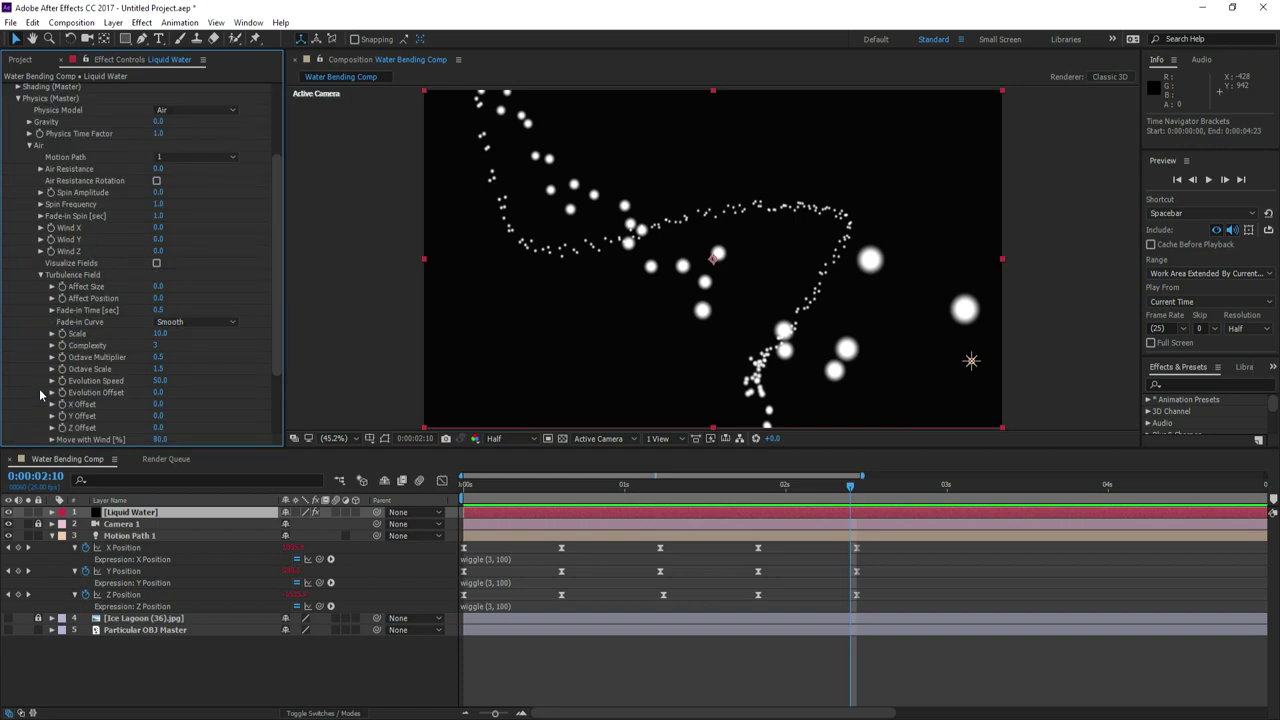
{"action": "left_click", "coordinate": [158, 287]}
{"action": "type", "text": "60"}
{"action": "key", "text": "Tab"}
{"action": "type", "text": "210"}
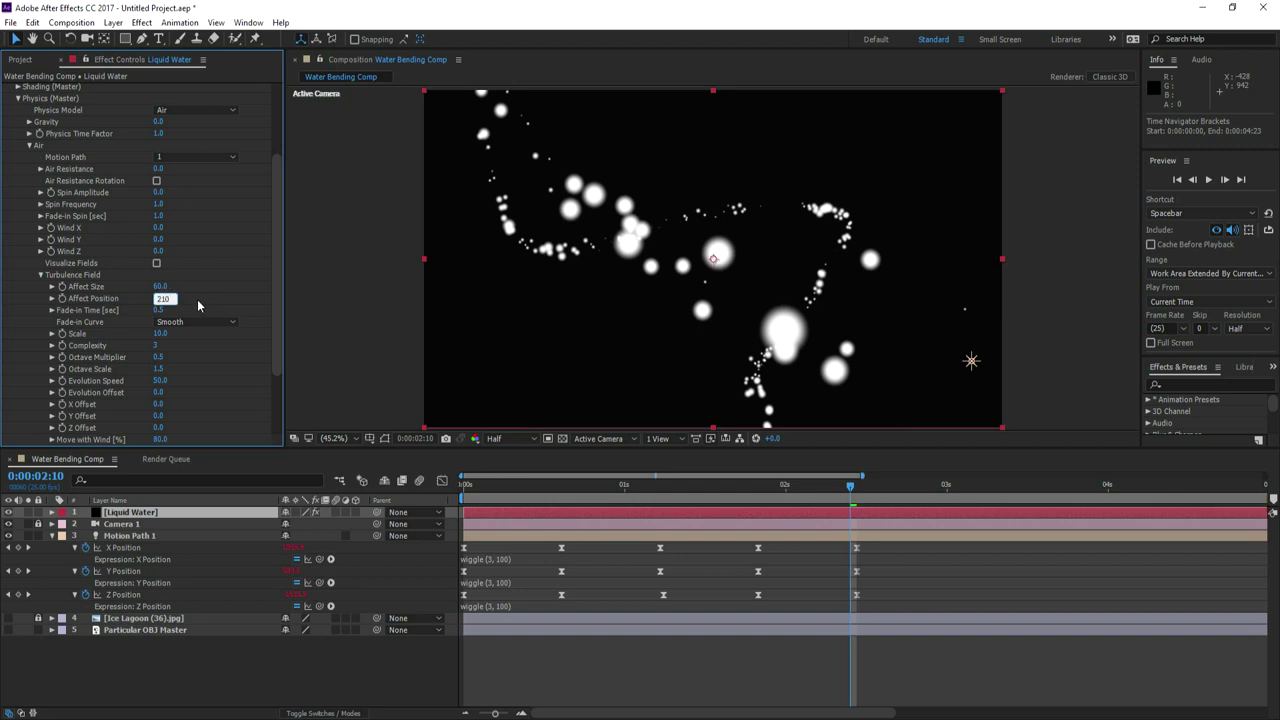
{"action": "key", "text": "Return"}
- Set the Turbulence Field's Scale to 3
{"action": "left_click", "coordinate": [160, 334]}
{"action": "type", "text": "3"}
{"action": "key", "text": "Return"}
{"action": "left_click", "coordinate": [170, 333]}
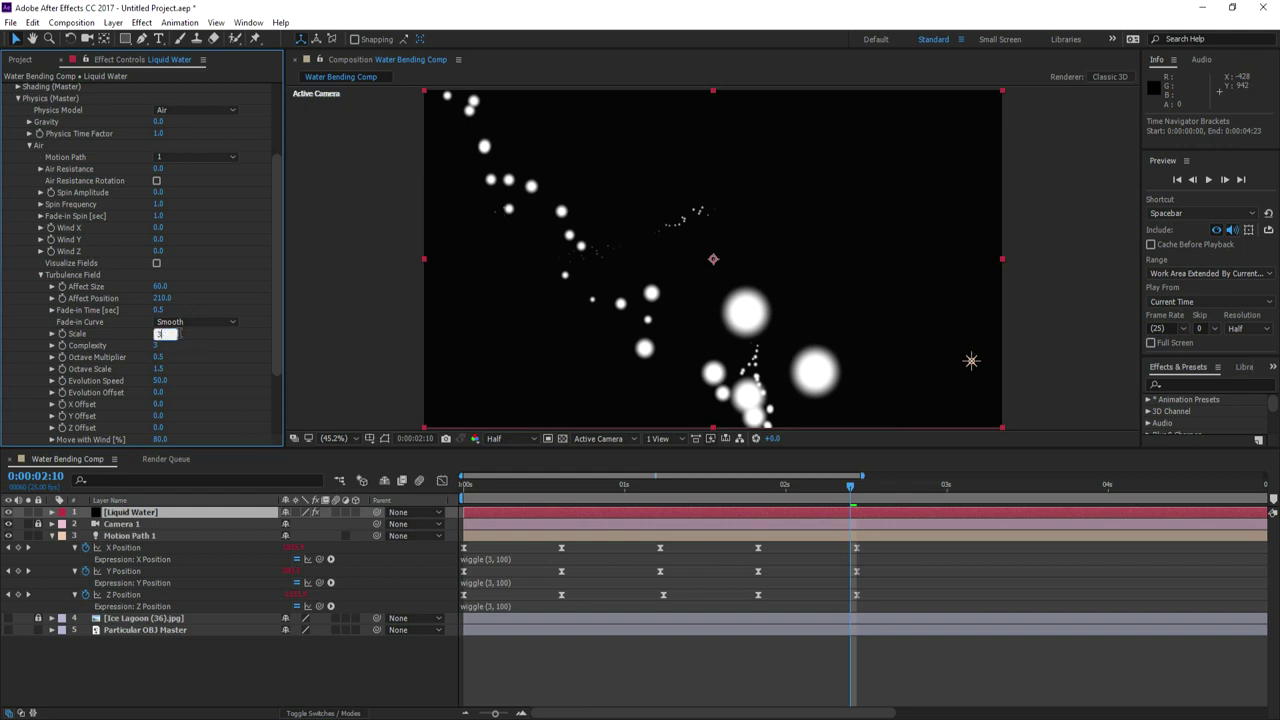
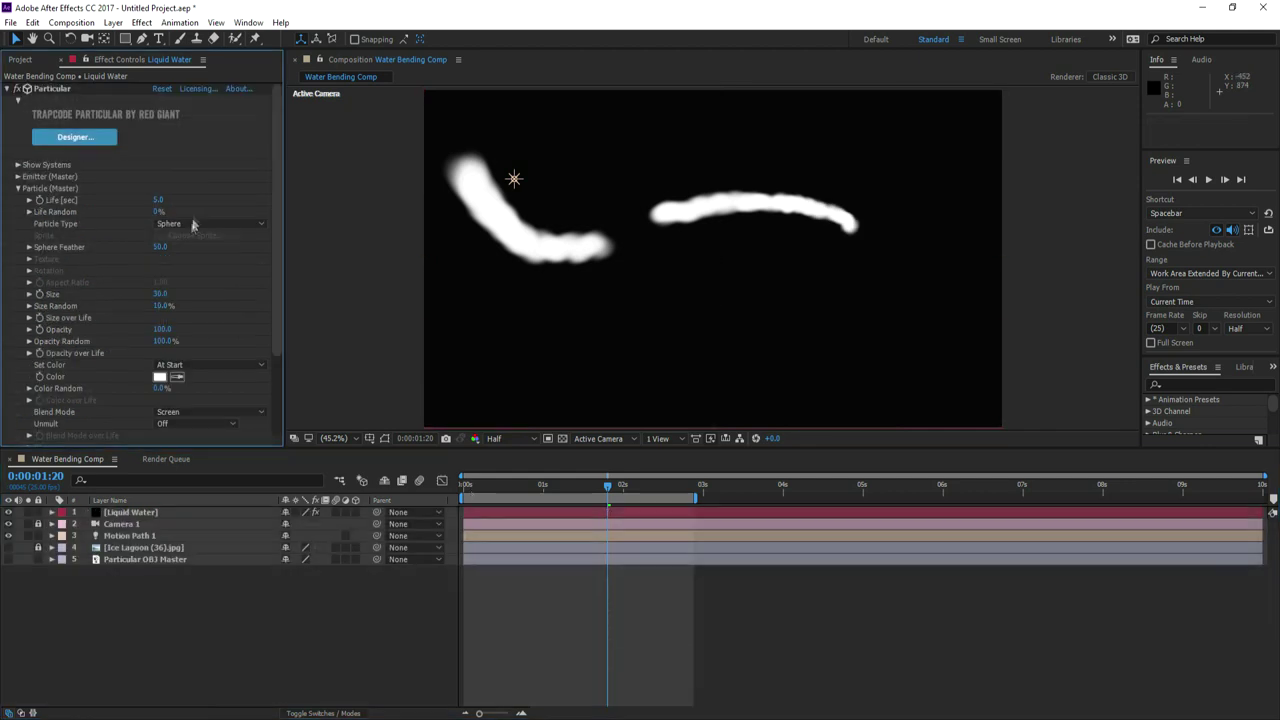
- Change the Particle Type to Sprite Colorize and choose the Water Drop sprite
{"action": "left_click", "coordinate": [210, 223]}
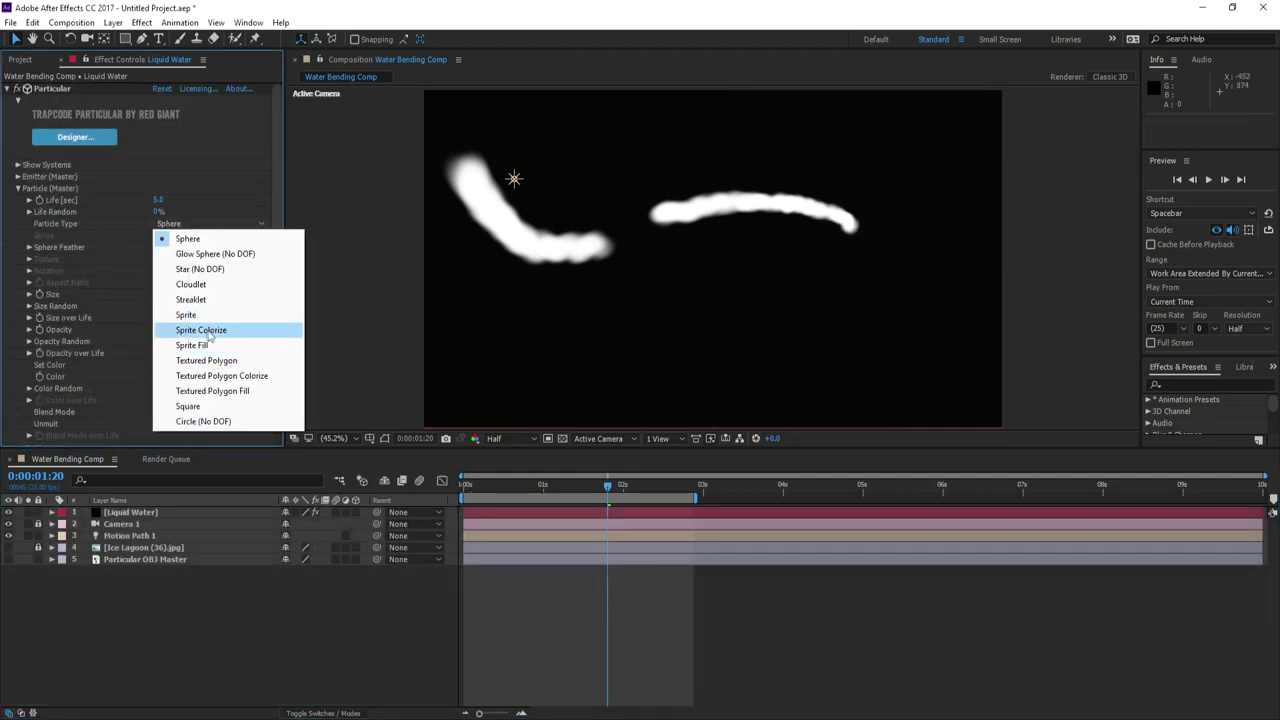
{"action": "left_click", "coordinate": [193, 330]}
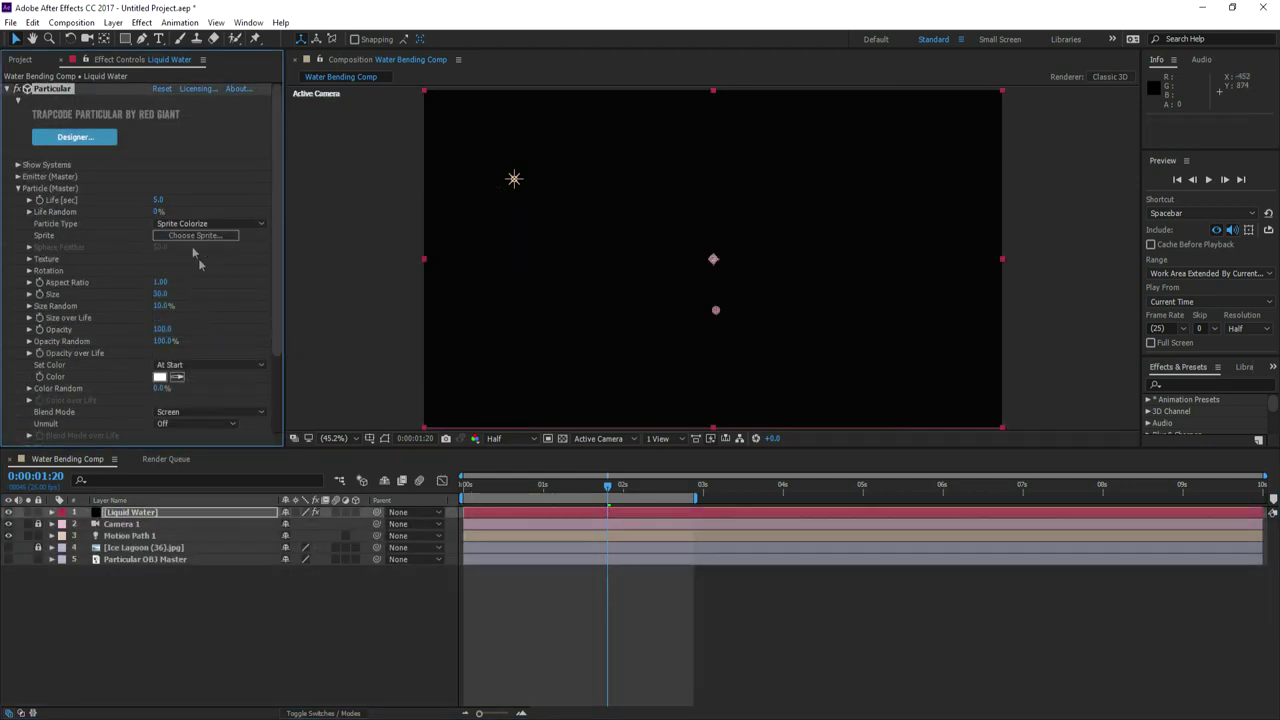
{"action": "left_click", "coordinate": [191, 238]}
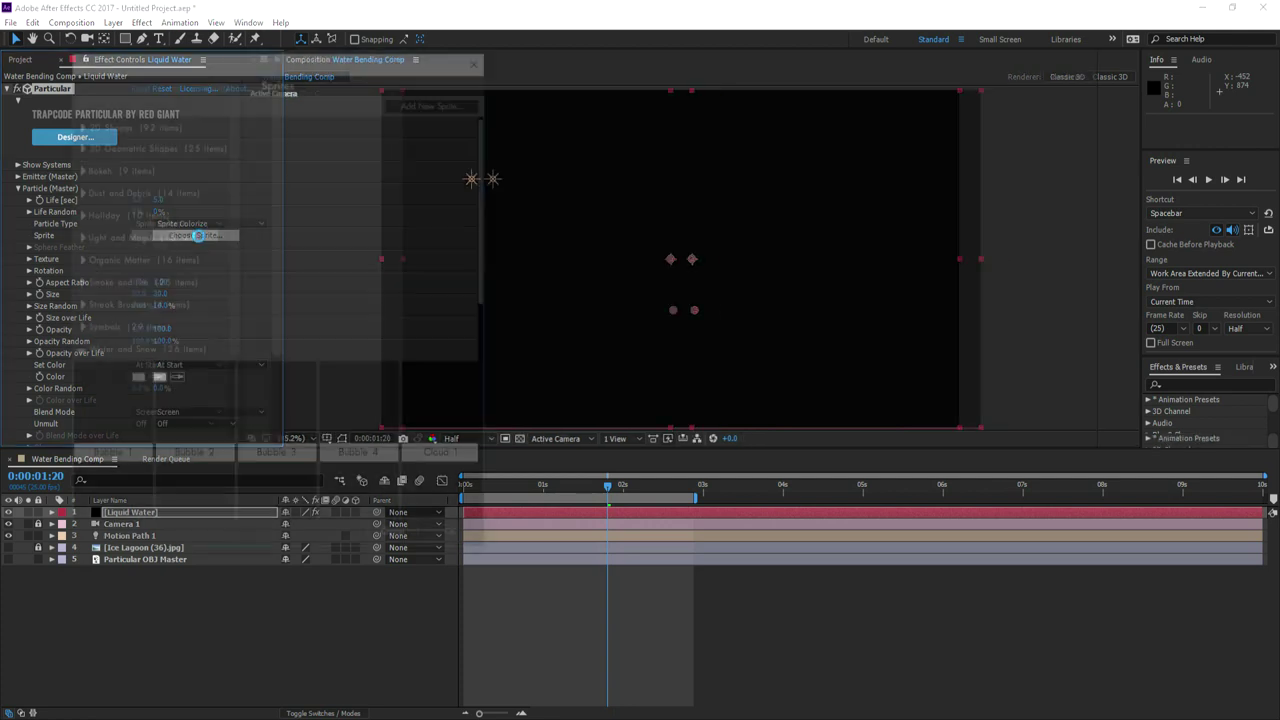
{"action": "scroll", "coordinate": [218, 398], "scroll_direction": "down", "scroll_amount": 2}
{"action": "scroll", "coordinate": [218, 398], "scroll_direction": "down", "scroll_amount": 5}
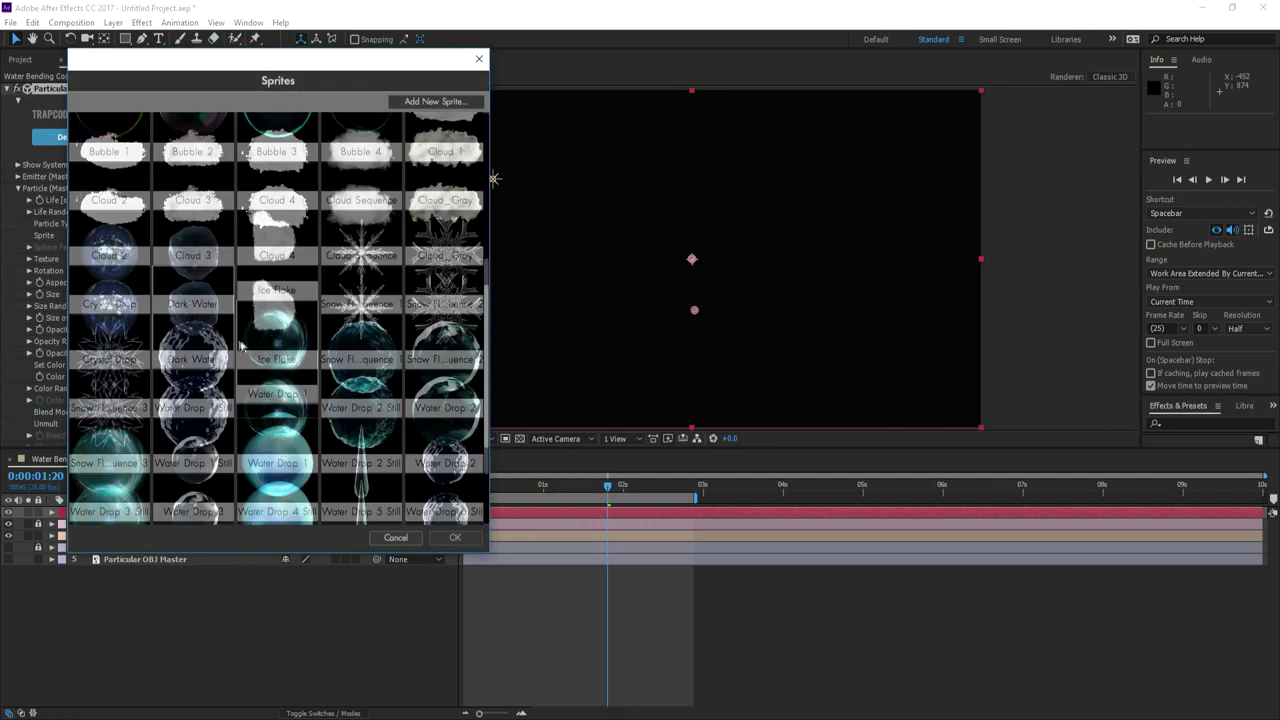
{"action": "left_click", "coordinate": [126, 481]}
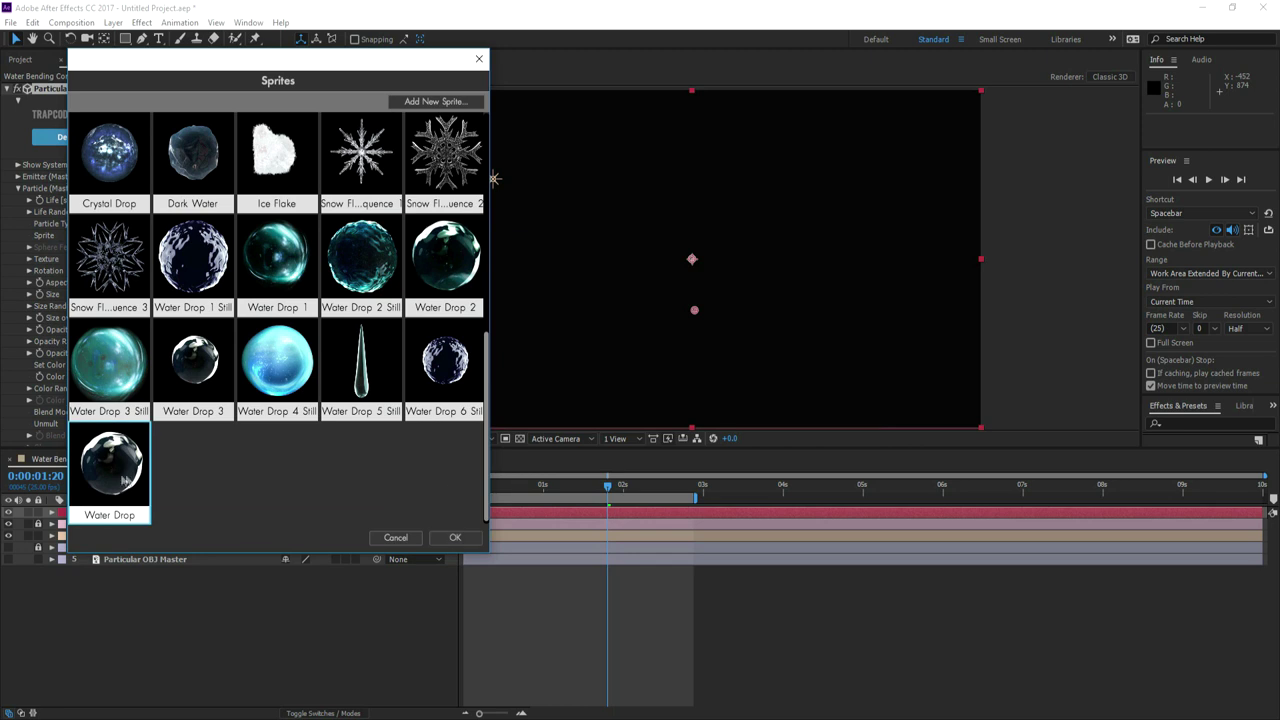
{"action": "left_click", "coordinate": [455, 537]}
- Draw a Size over Life curve that rises from a lower start to full size at the end, and smooth it
{"action": "mouse_move", "coordinate": [530, 486]}
{"action": "left_mouse_down"}
{"action": "mouse_move", "coordinate": [486, 486]}
{"action": "mouse_move", "coordinate": [559, 486]}
{"action": "left_mouse_up"}
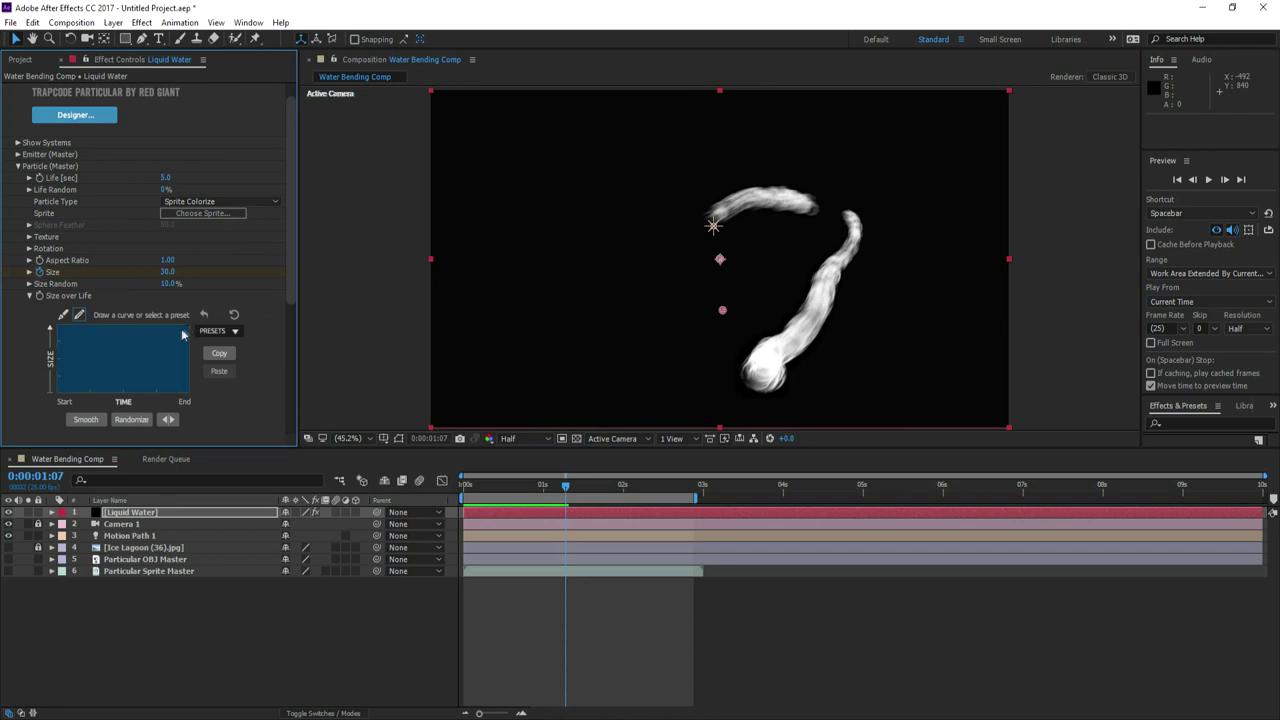
{"action": "mouse_move", "coordinate": [185, 328]}
{"action": "left_mouse_down"}
{"action": "mouse_move", "coordinate": [96, 346]}
{"action": "mouse_move", "coordinate": [57, 370]}
{"action": "left_mouse_up"}
{"action": "left_click", "coordinate": [87, 420]}
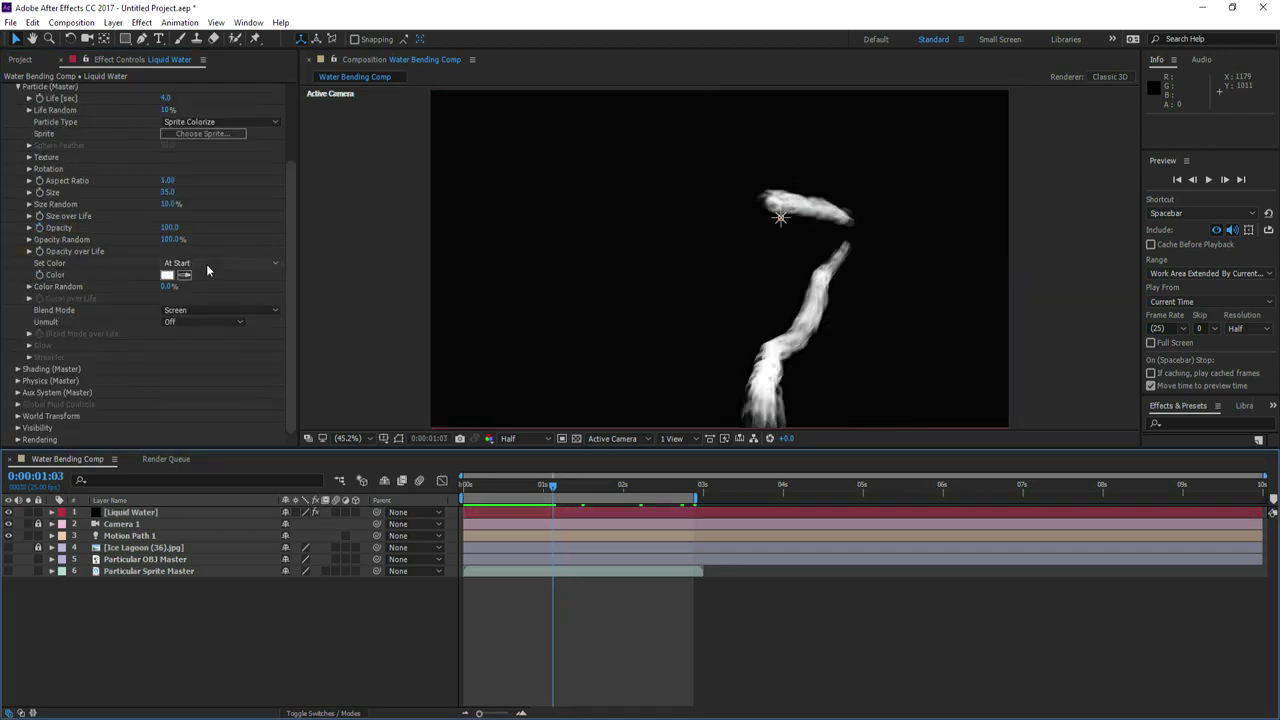
- Set the particle color to Random from Gradient and apply the white-to-black preset to the Color over Life ramp
{"action": "left_click", "coordinate": [210, 266]}
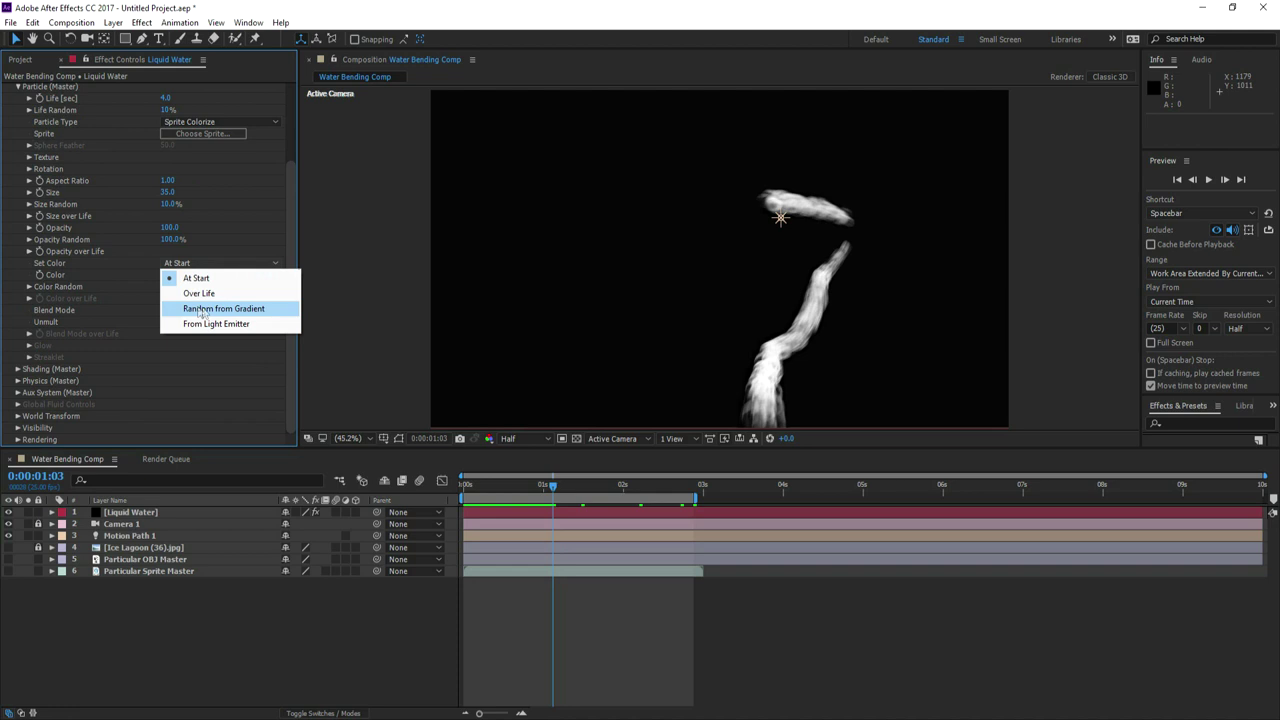
{"action": "left_click", "coordinate": [200, 312]}
{"action": "left_click", "coordinate": [29, 297]}
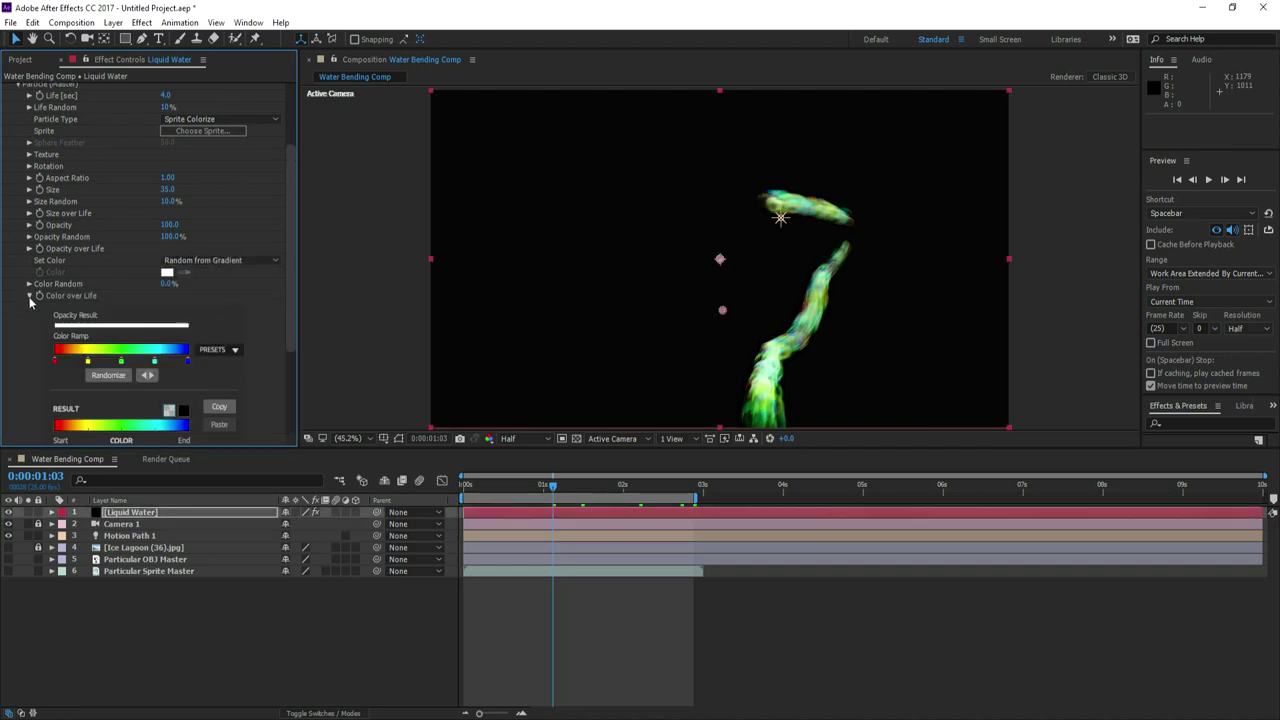
{"action": "left_click", "coordinate": [234, 350]}
{"action": "left_click", "coordinate": [226, 390]}
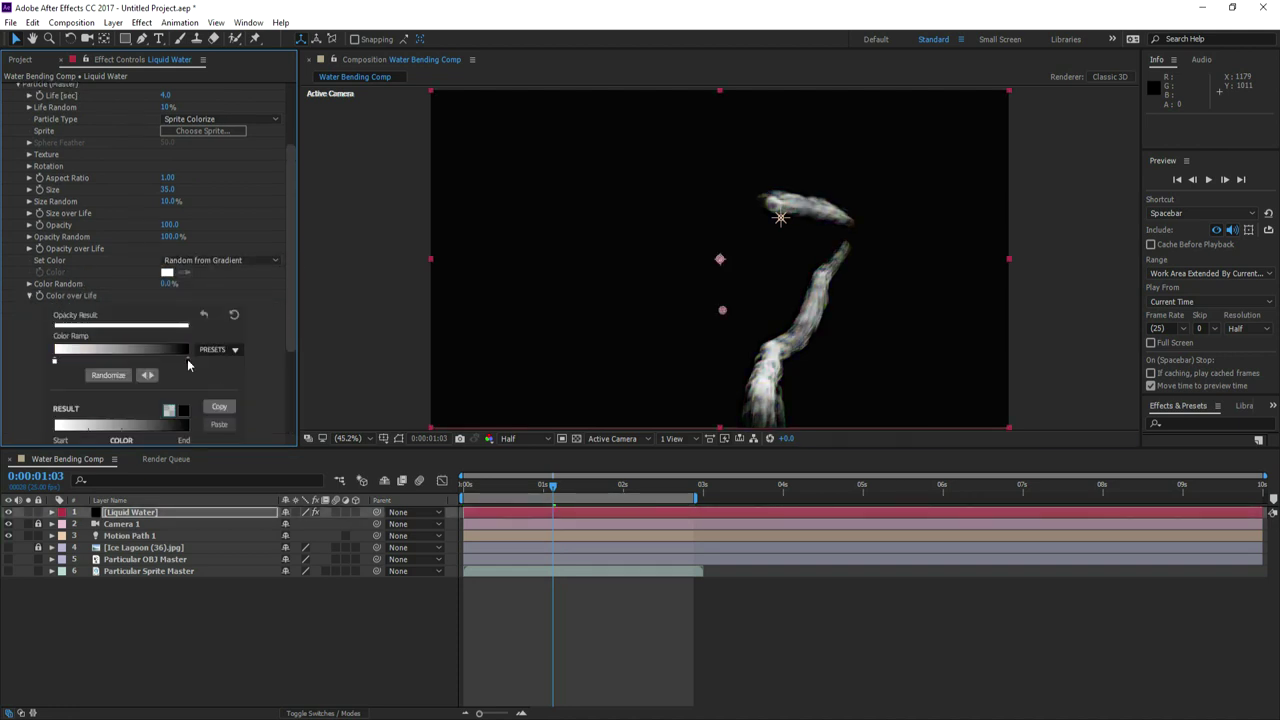
- Show the Ice Lagoon layer and replace the ramp's black end color with the pale blue A7BBCF sampled from the image
{"action": "left_click", "coordinate": [9, 547]}
{"action": "double_click", "coordinate": [188, 362]}
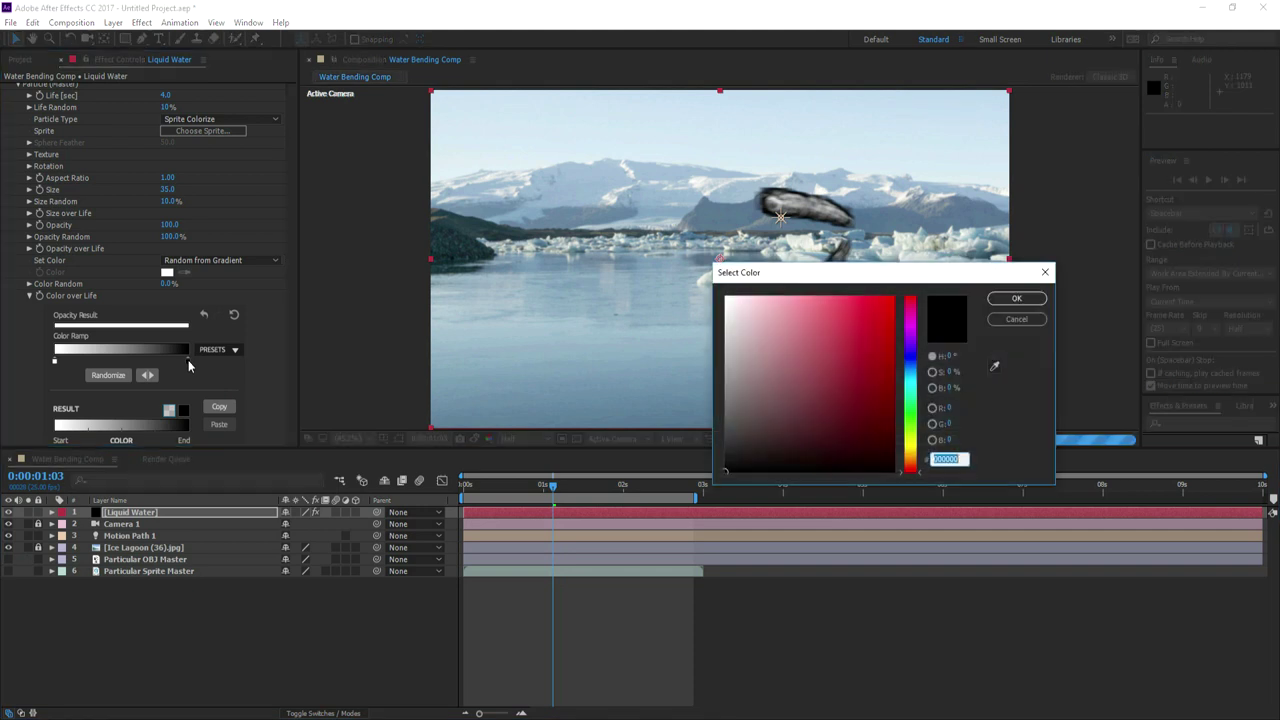
{"action": "left_click", "coordinate": [994, 366]}
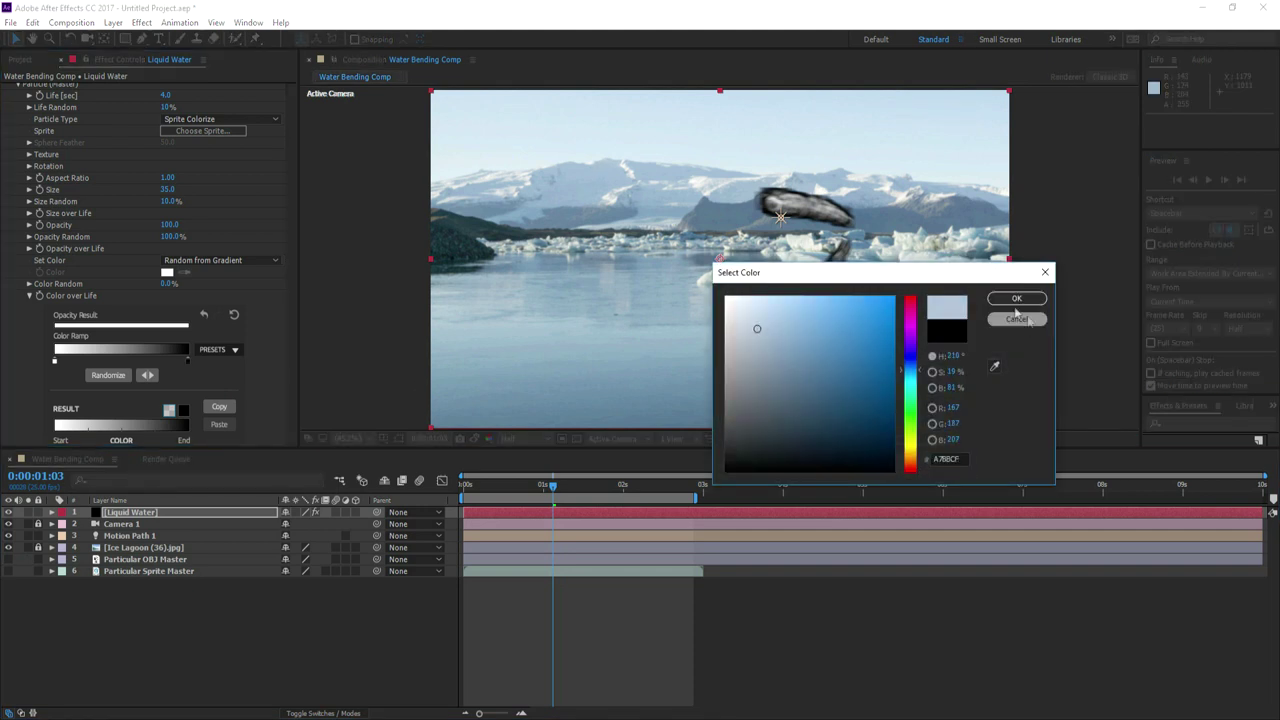
{"action": "left_click", "coordinate": [1017, 299]}
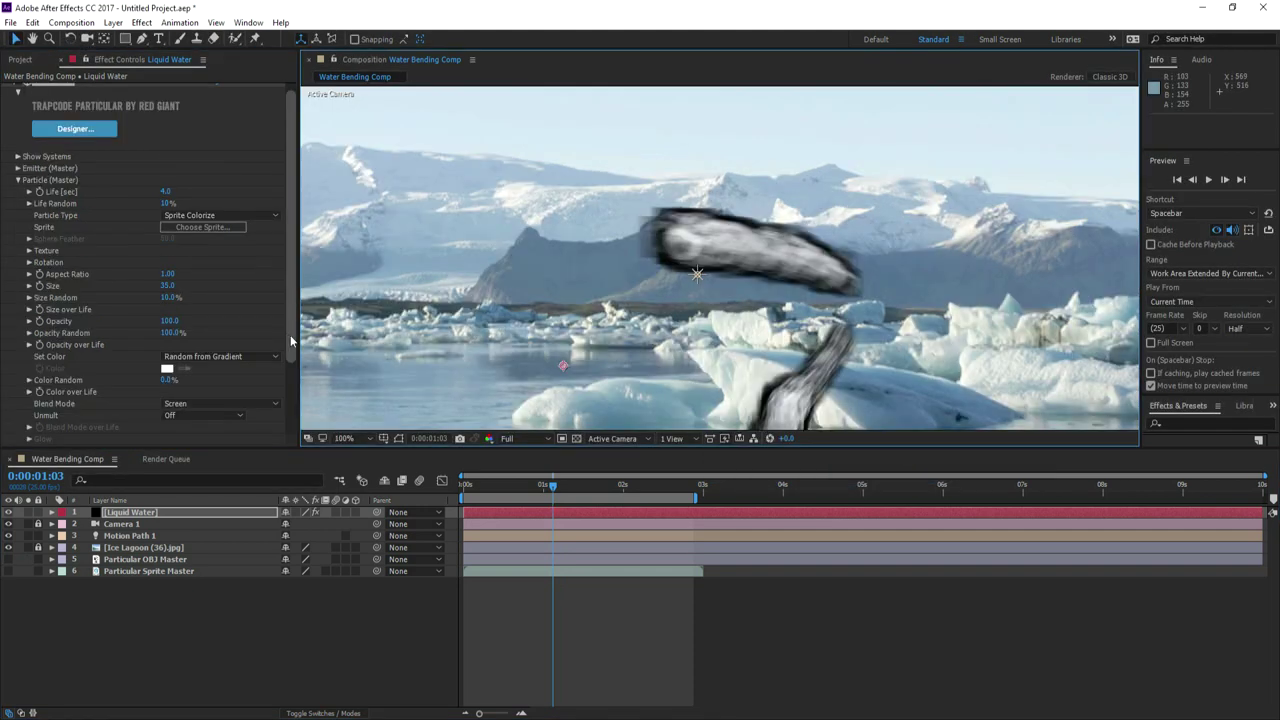
- Enable Unmult in the Particle settings to remove the sprites' black edges
{"action": "scroll", "coordinate": [743, 213], "scroll_direction": "up", "scroll_amount": 1}
{"action": "scroll", "coordinate": [190, 365], "scroll_direction": "down", "scroll_amount": 2}
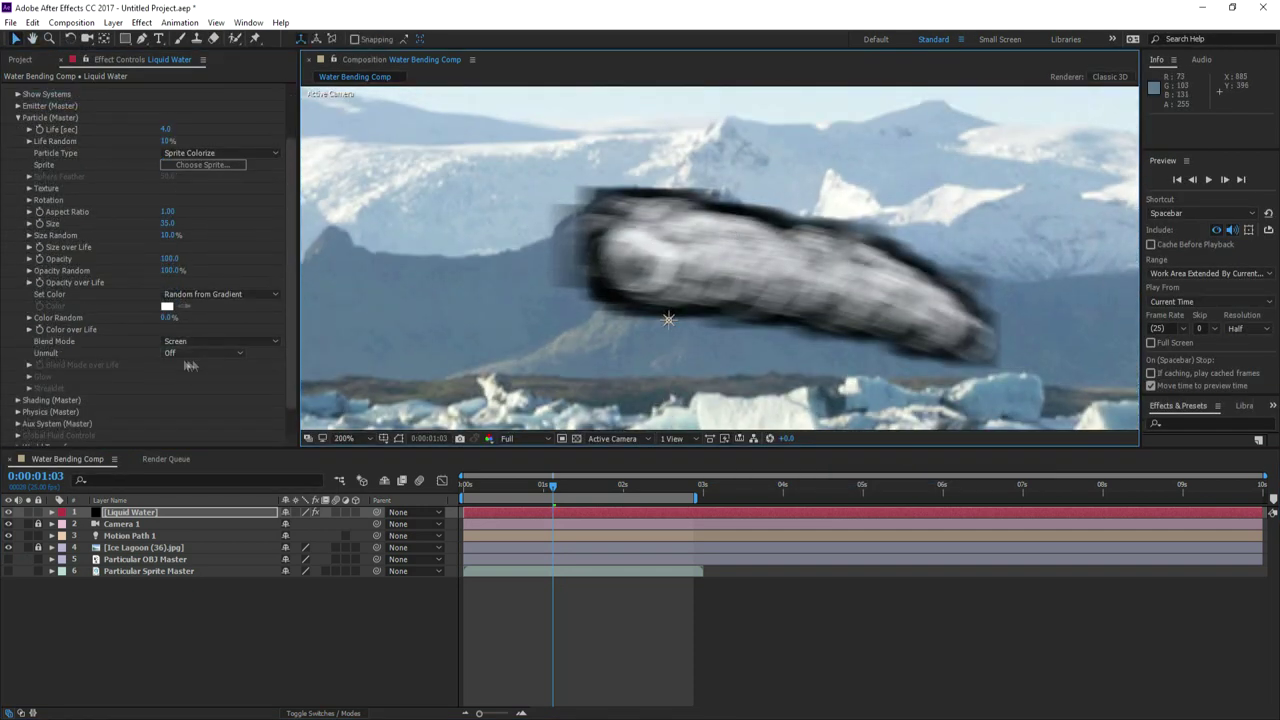
{"action": "left_click", "coordinate": [200, 353]}
{"action": "left_click", "coordinate": [185, 384]}
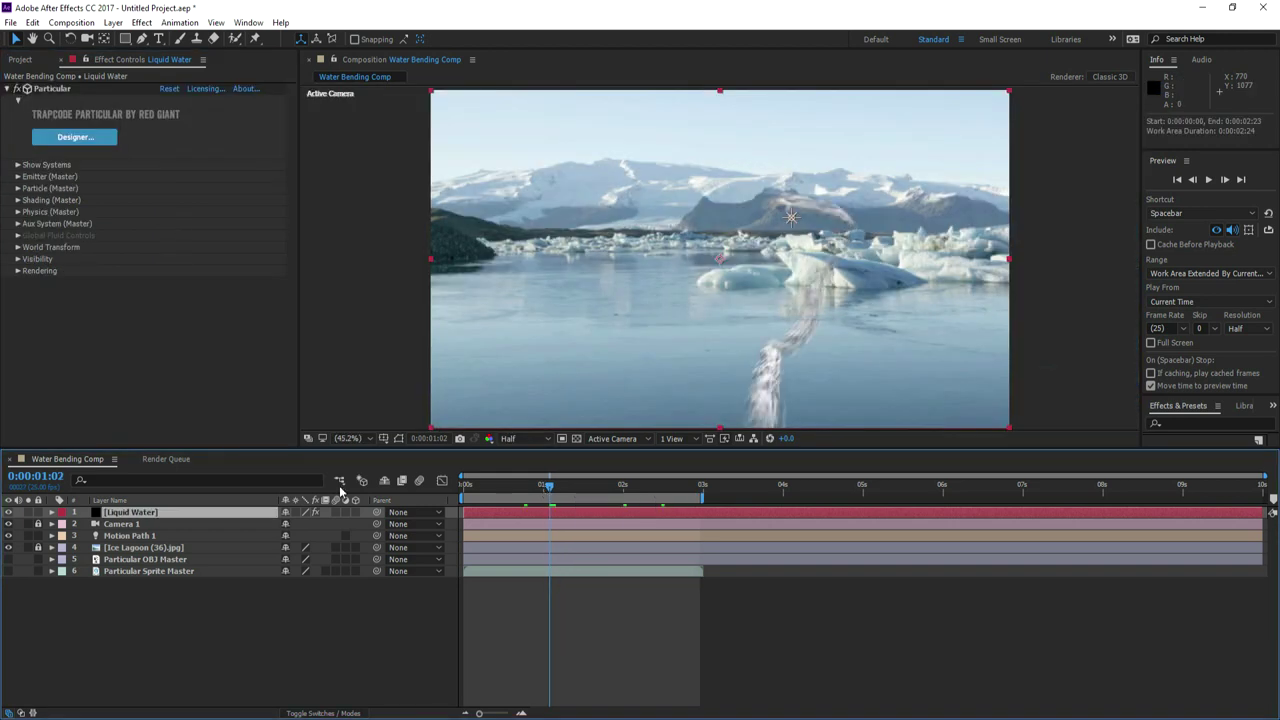
- Apply the Tritone effect to the Liquid Water layer and set its Midtones to the light blue 9BB2C0
{"action": "left_click", "coordinate": [141, 22]}
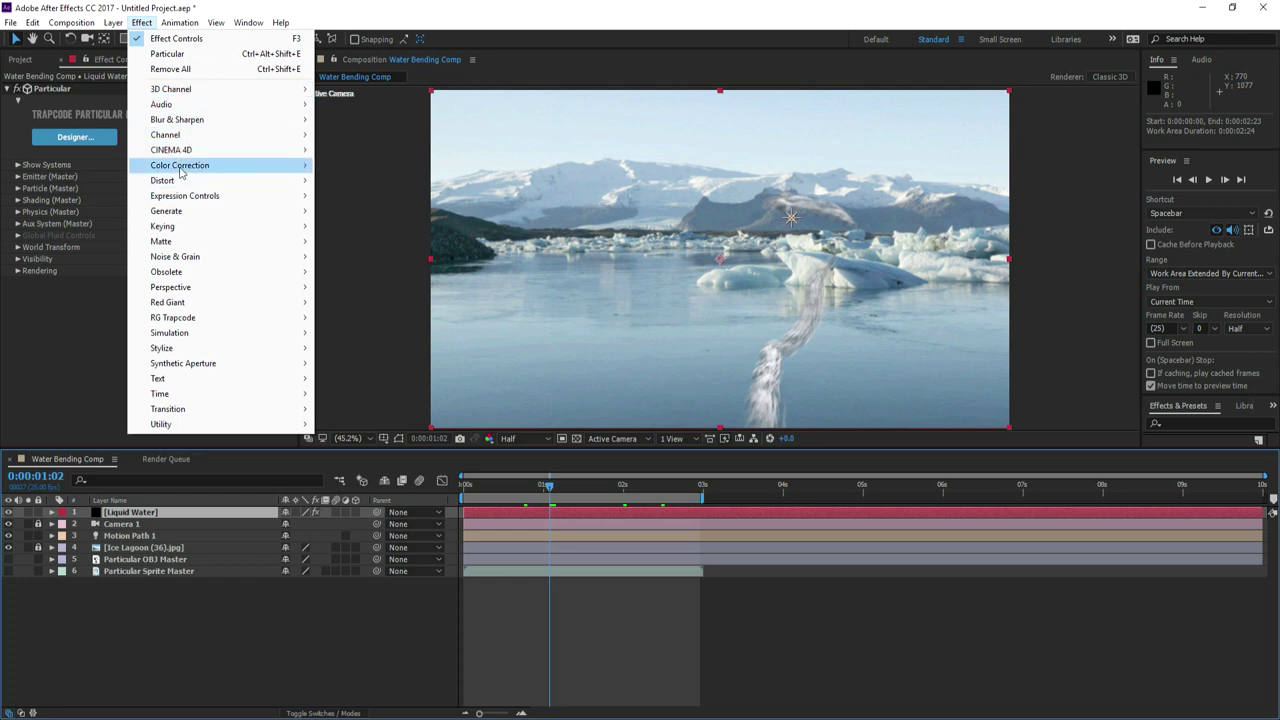
{"action": "mouse_move", "coordinate": [180, 167]}
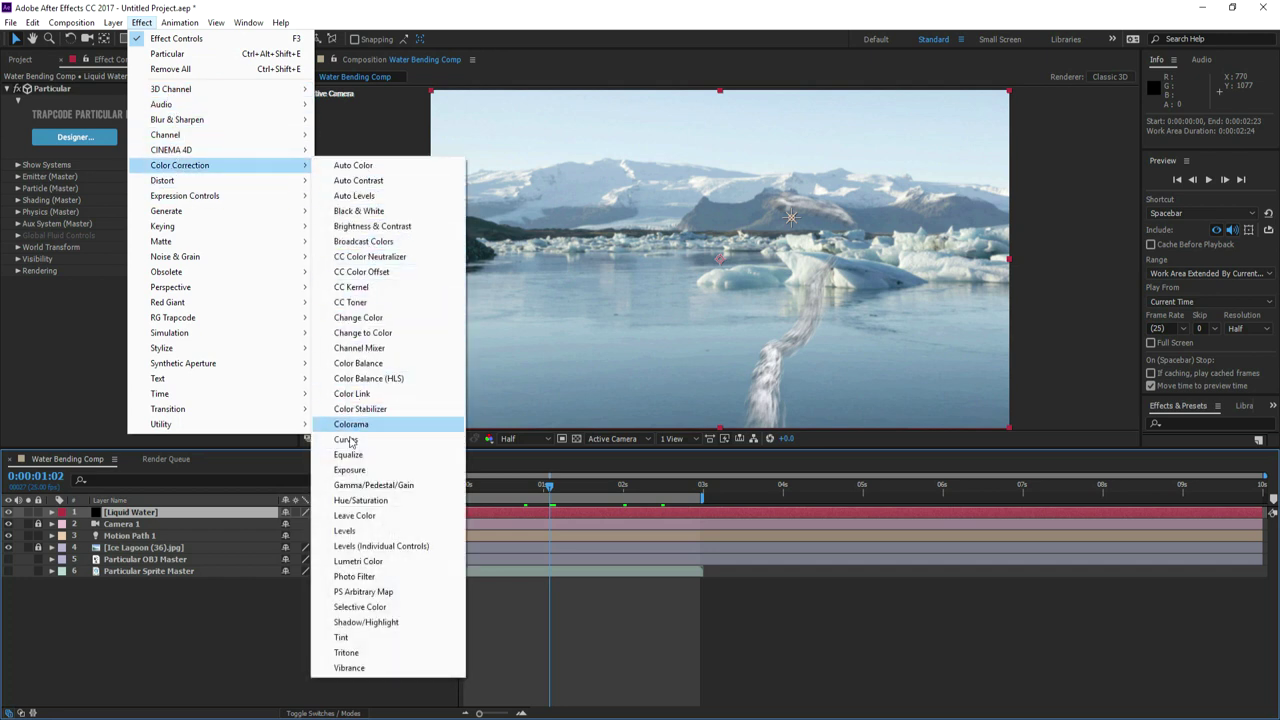
{"action": "left_click", "coordinate": [347, 653]}
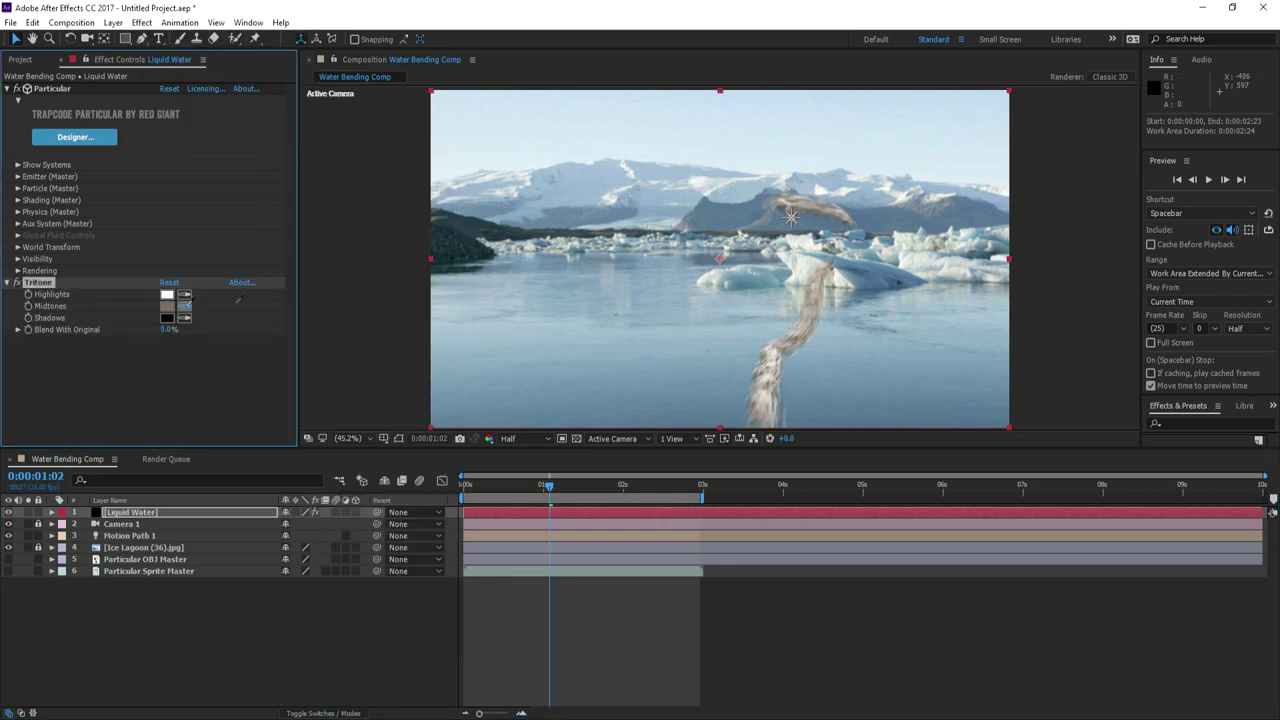
{"action": "left_click", "coordinate": [545, 338]}
{"action": "left_click", "coordinate": [167, 306]}
{"action": "left_click", "coordinate": [757, 338]}
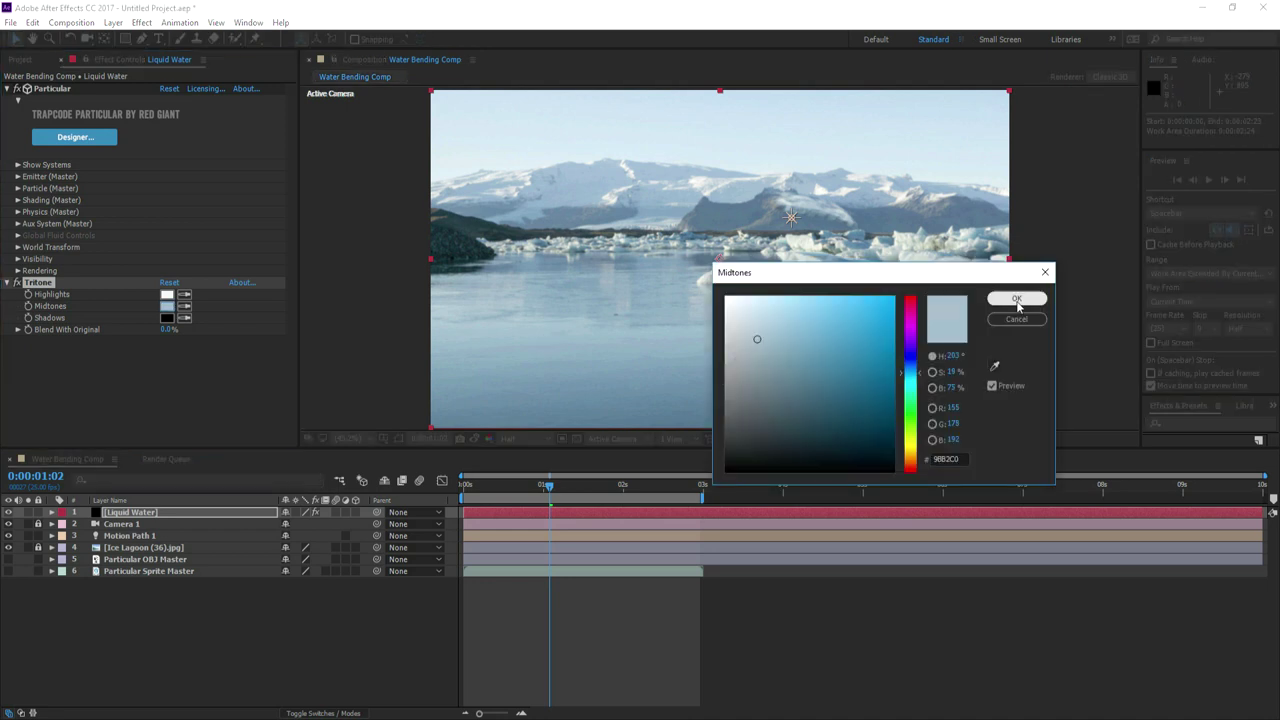
{"action": "left_click", "coordinate": [1017, 299]}
- Set Tritone's Shadows to a muted slate blue matching the lagoon water
{"action": "left_click", "coordinate": [169, 318]}
{"action": "left_click", "coordinate": [166, 318]}
{"action": "left_click", "coordinate": [766, 376]}
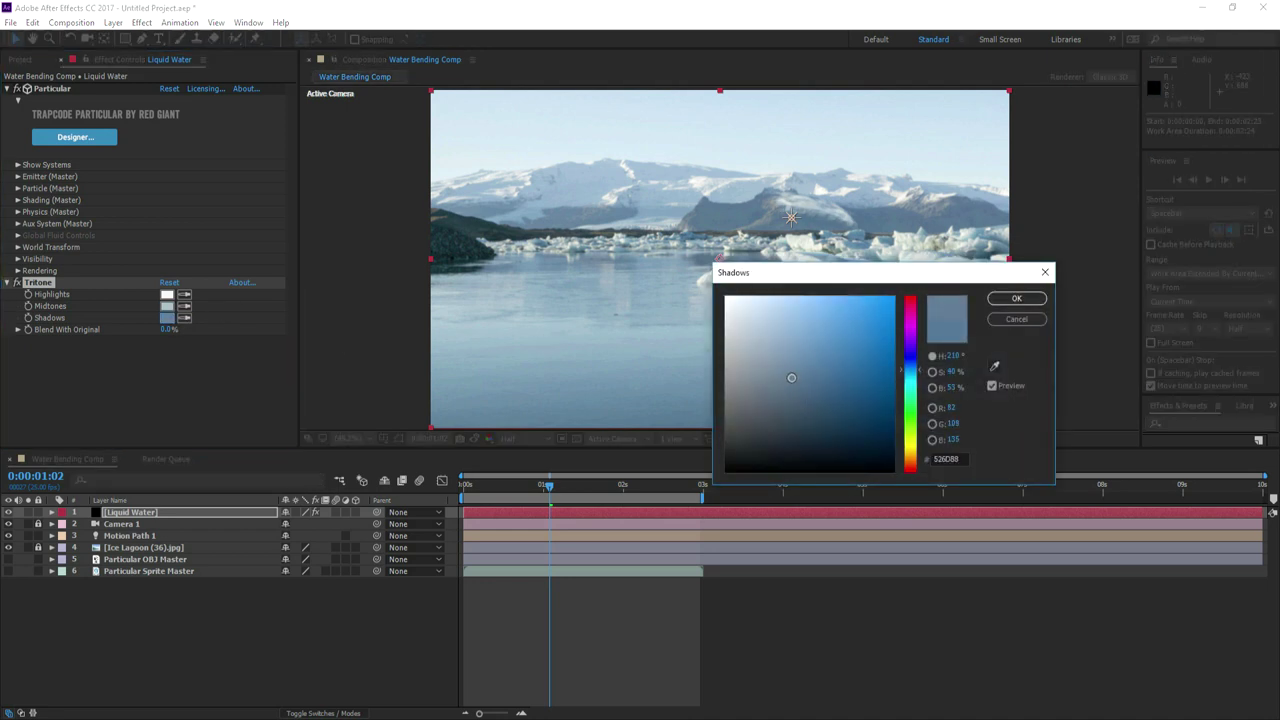
{"action": "left_click", "coordinate": [1014, 294]}
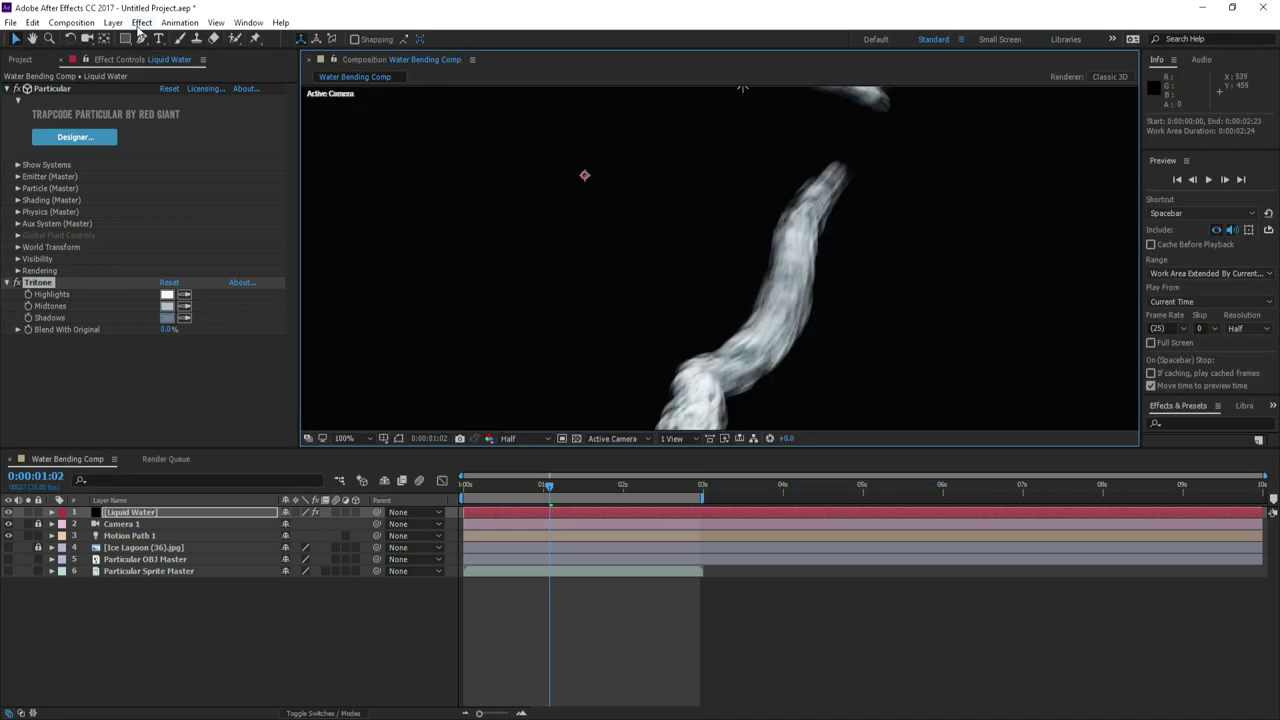
- Apply Matte Choker to Liquid Water with Geometric Softness 1 at 0, Choke 1 at 0 and Gray Level Softness 1 at 35%
{"action": "left_click", "coordinate": [141, 22]}
{"action": "mouse_move", "coordinate": [210, 240]}
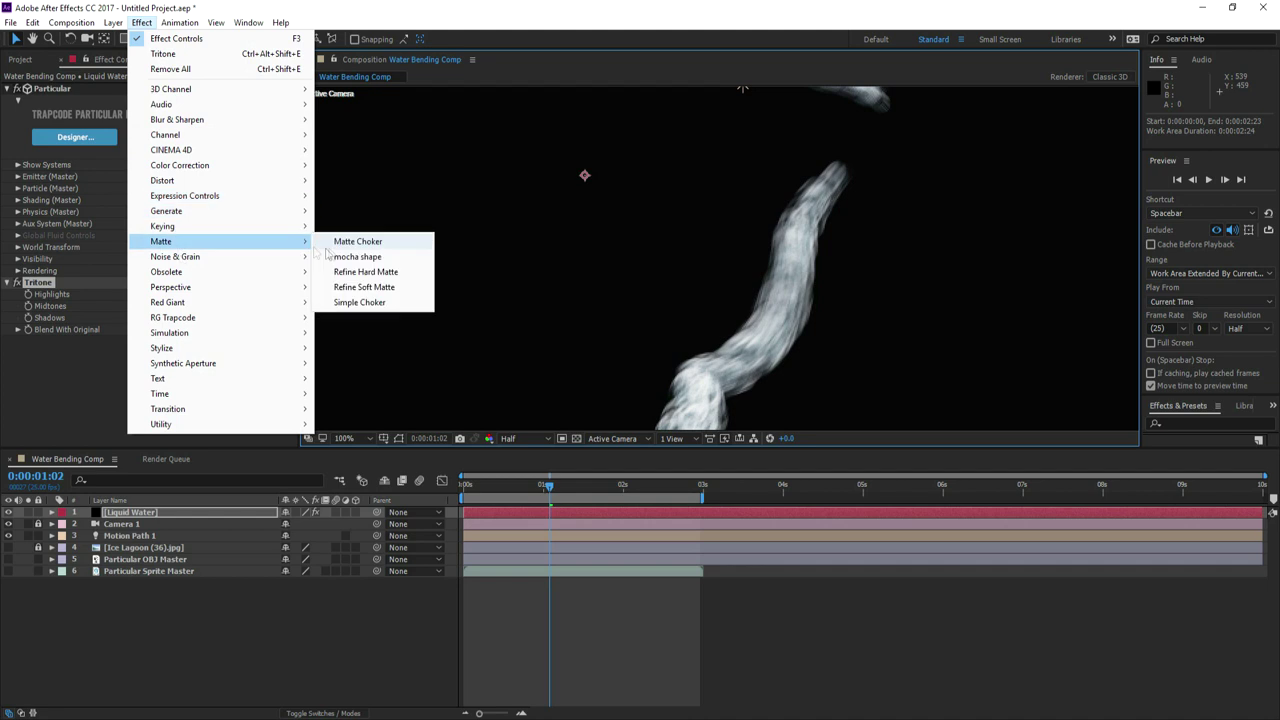
{"action": "left_click", "coordinate": [360, 242]}
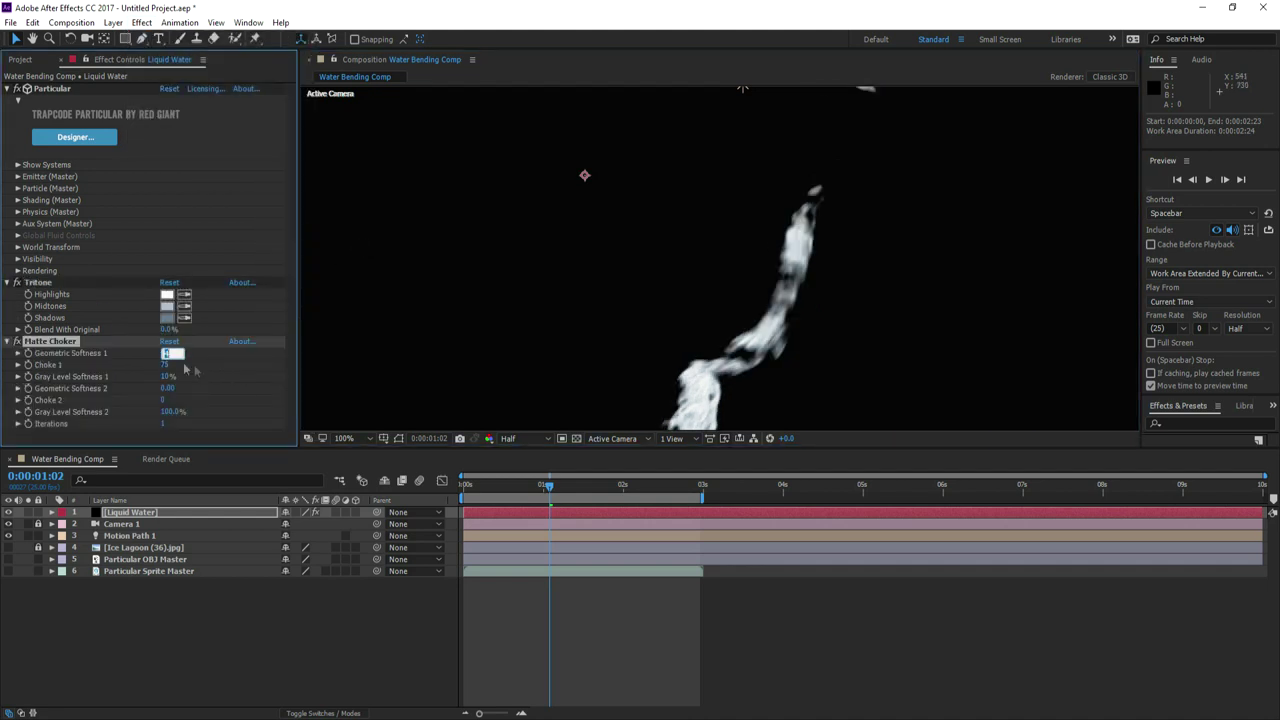
{"action": "key", "text": "Return"}
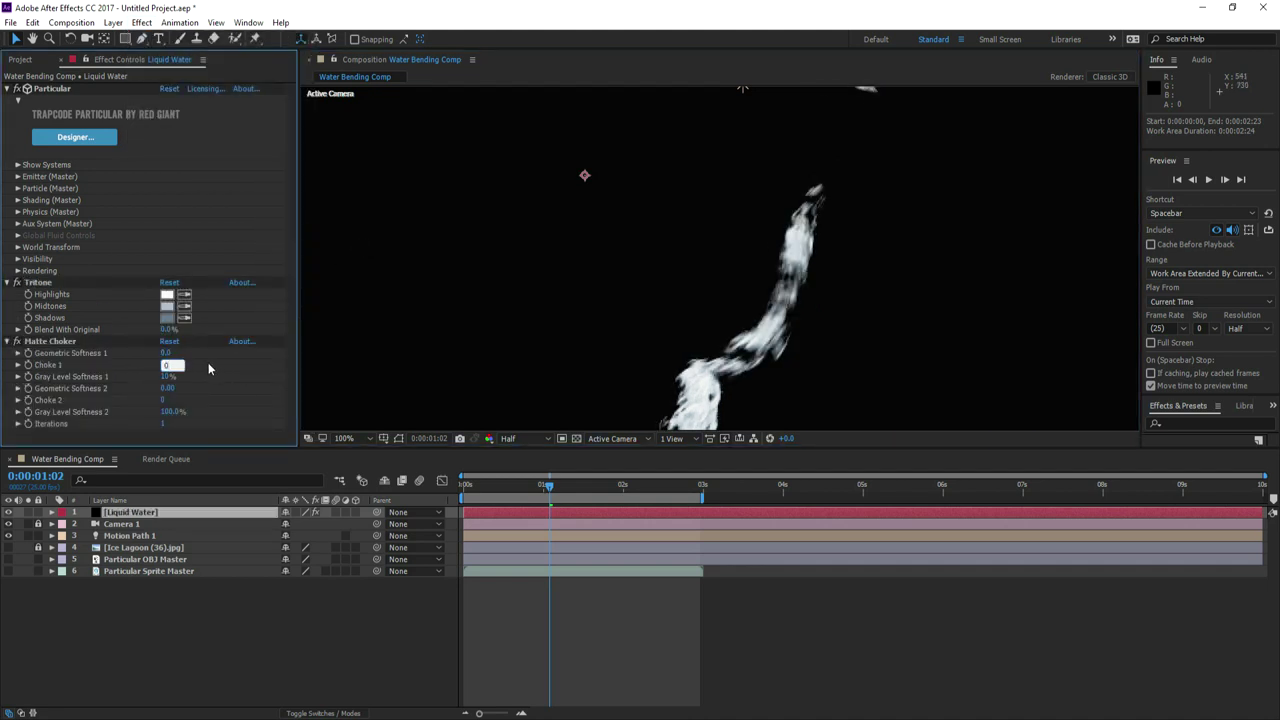
{"action": "key", "text": "Return"}
{"action": "key", "text": "Return"}
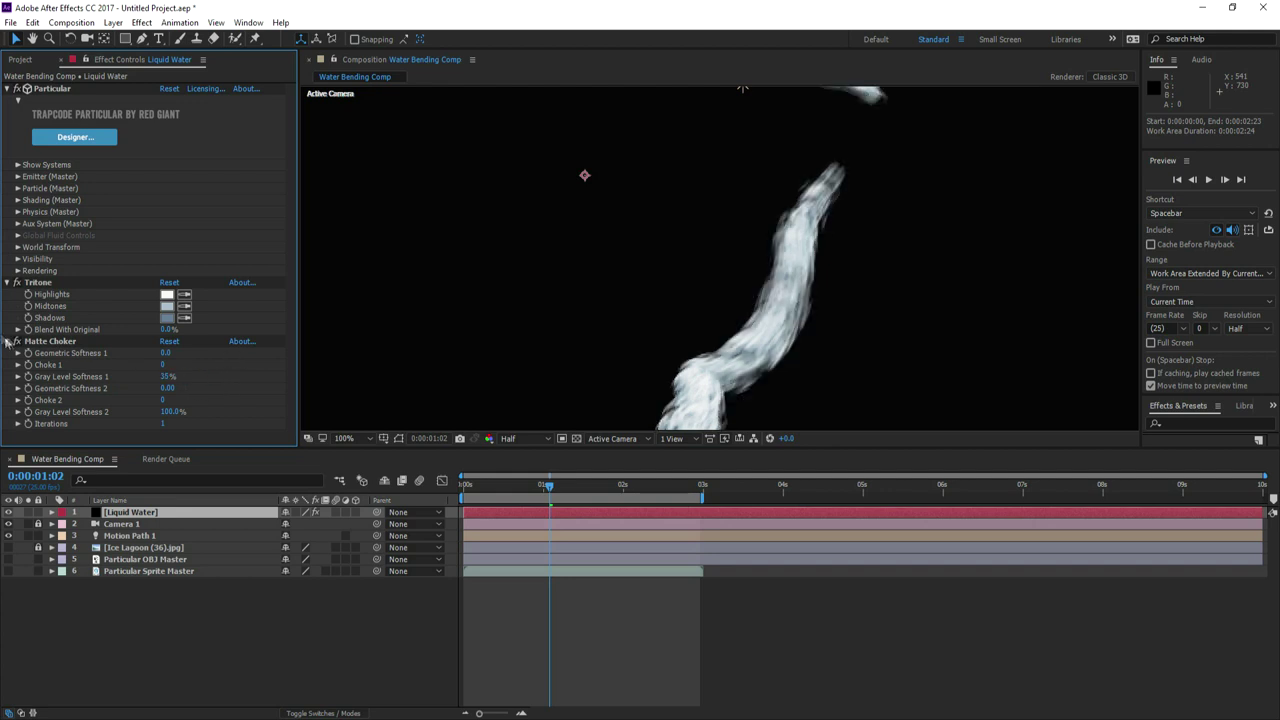
- Apply the Color Range keying effect to the Liquid Water layer and set its Fuzziness to 65
{"action": "left_click", "coordinate": [6, 284]}
{"action": "left_click", "coordinate": [6, 295]}
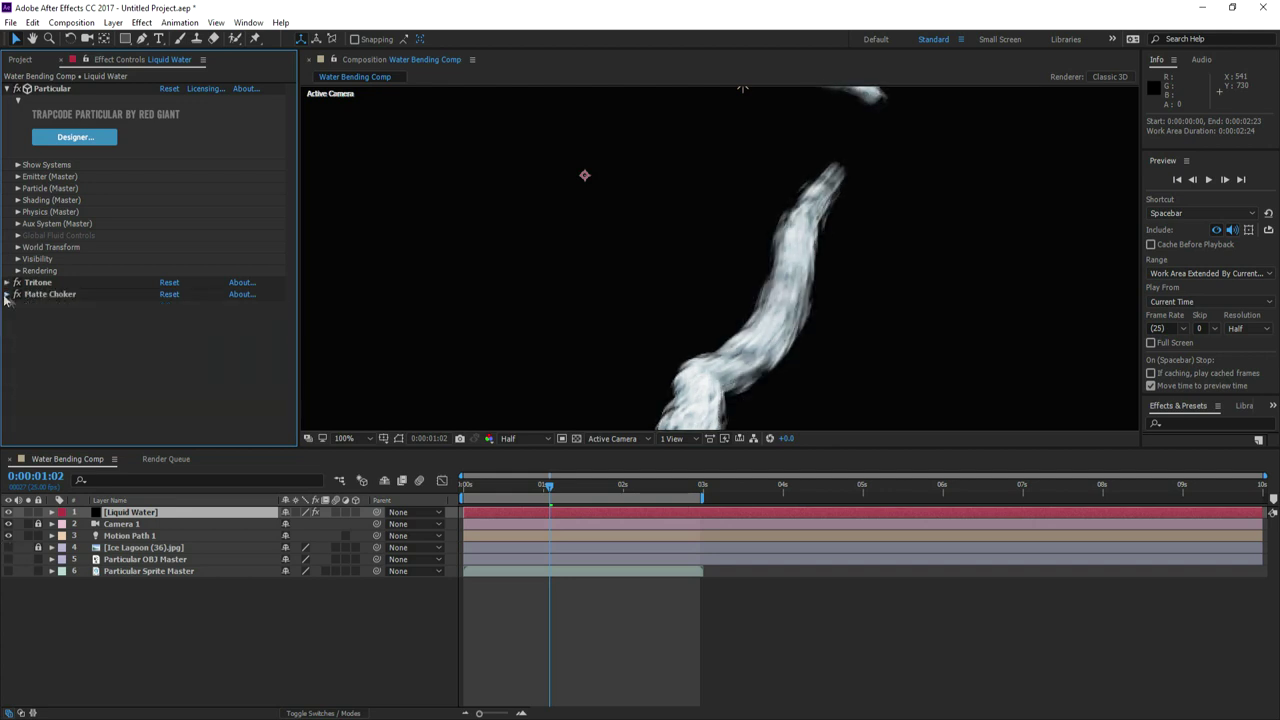
{"action": "left_click", "coordinate": [141, 22]}
{"action": "mouse_move", "coordinate": [178, 229]}
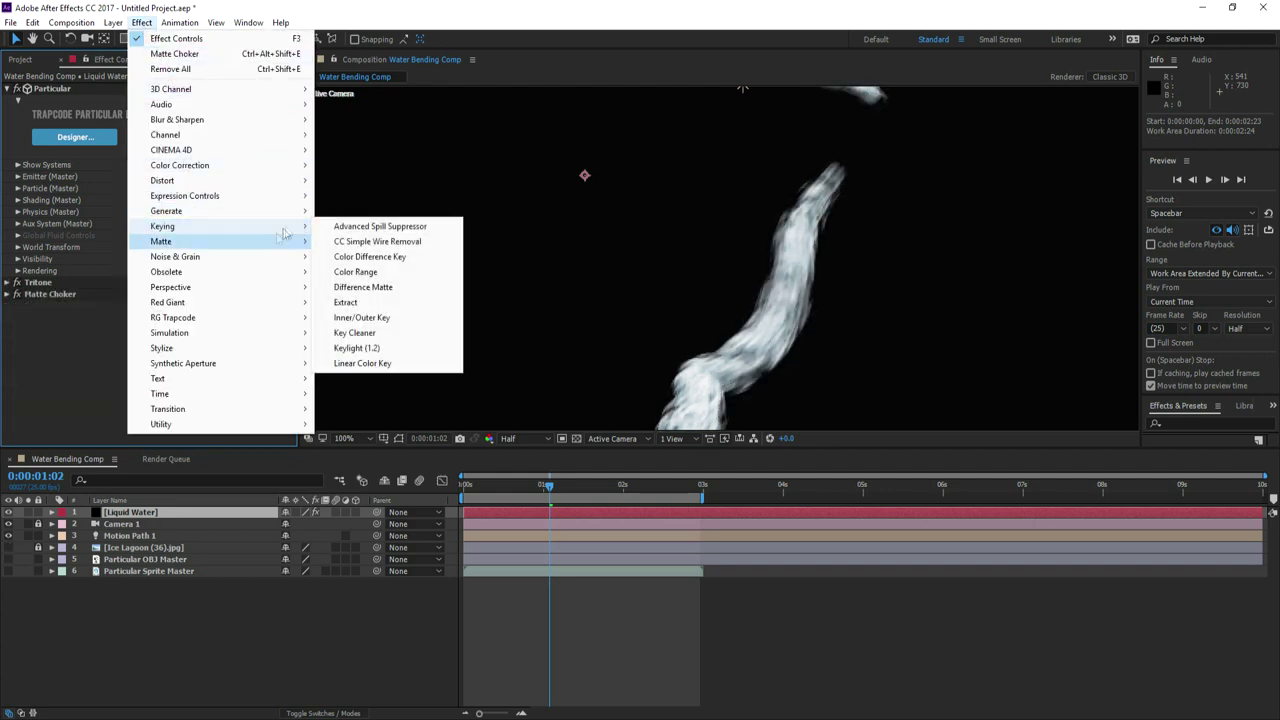
{"action": "mouse_move", "coordinate": [300, 229]}
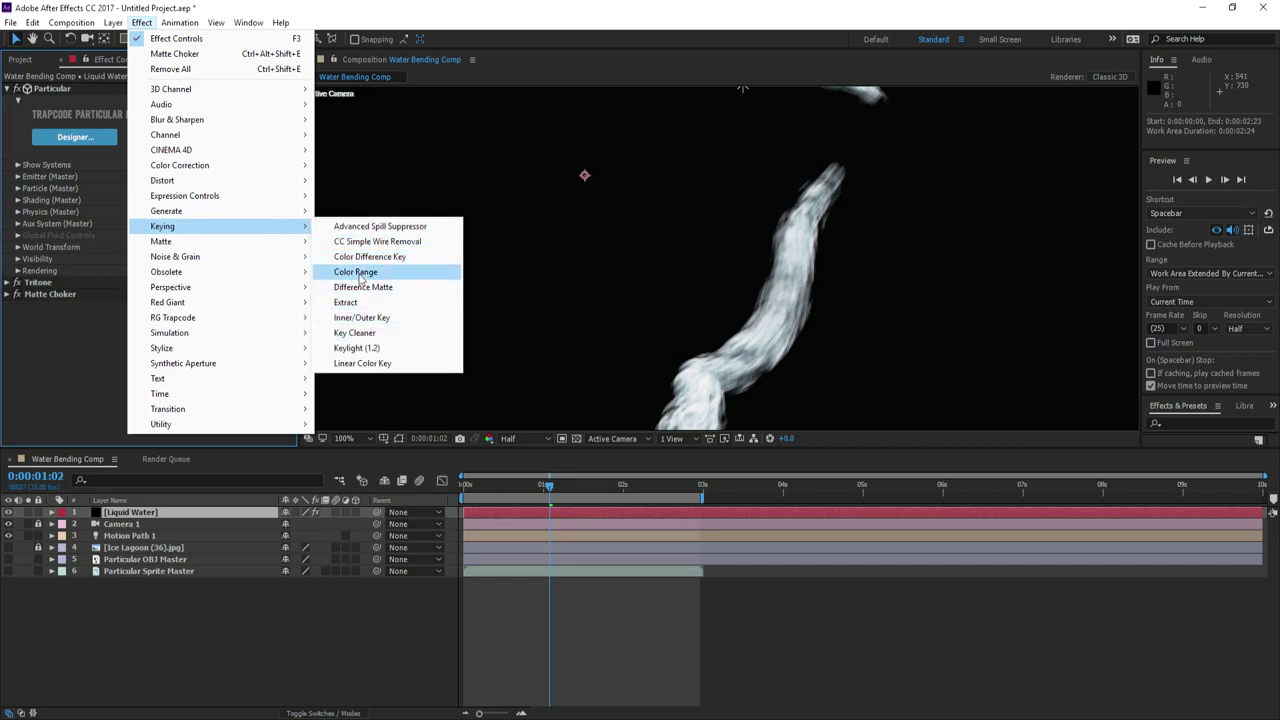
{"action": "left_click", "coordinate": [360, 277]}
{"action": "scroll", "coordinate": [734, 323], "scroll_direction": "up", "scroll_amount": 4}
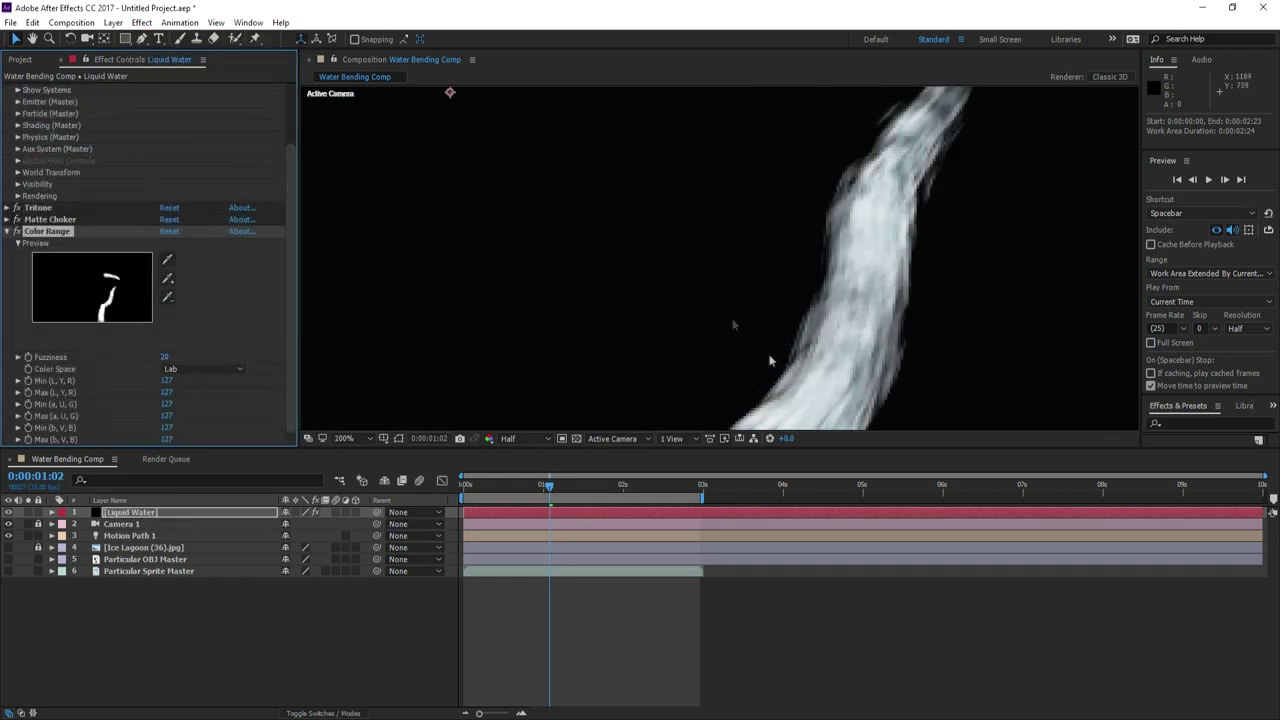
{"action": "left_click", "coordinate": [645, 260]}
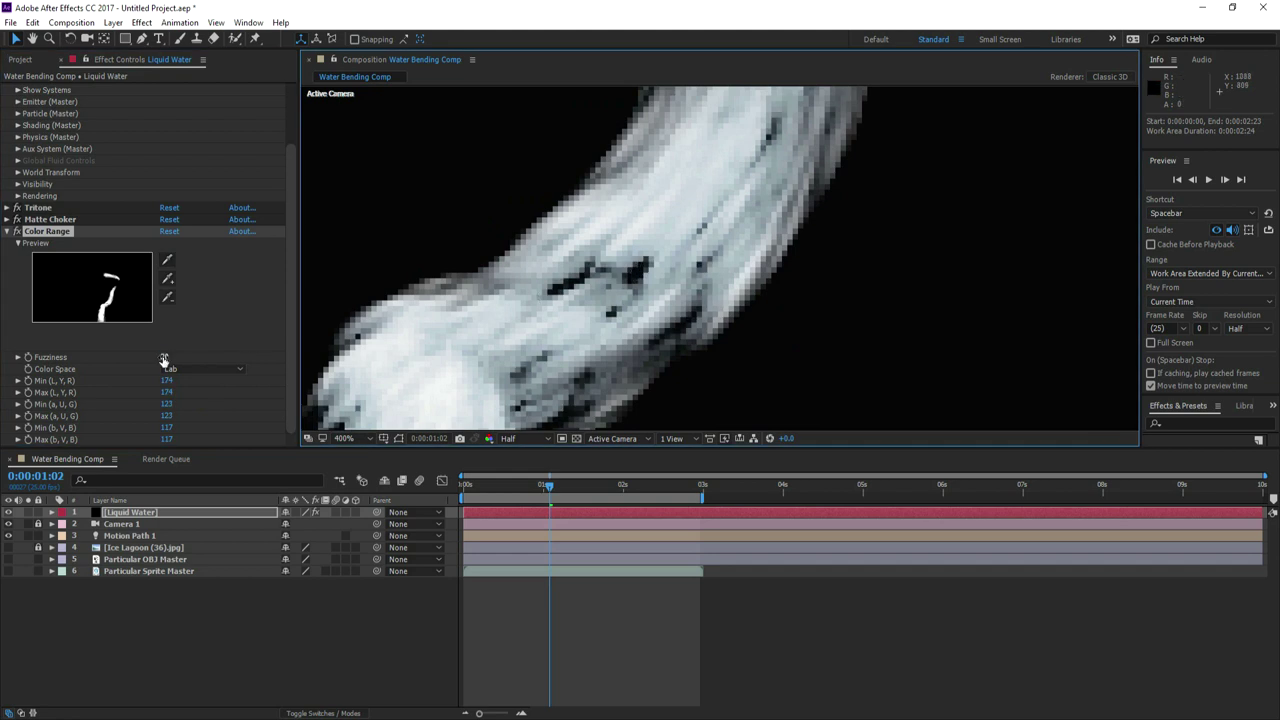
{"action": "left_click_drag", "start_coordinate": [168, 357], "coordinate": [192, 357]}
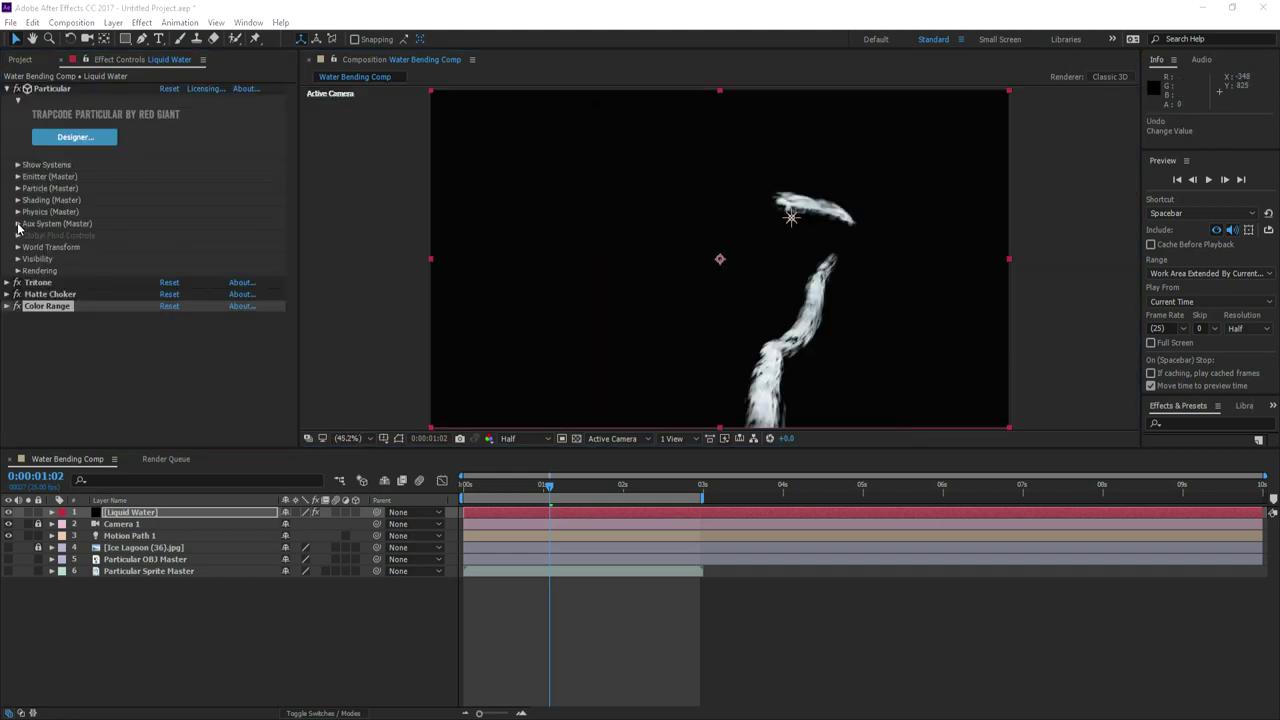
- Set Particular's Aux System to emit continuously with Start Emit 5%, Particles/sec 100 and Particle Velocity 100
{"action": "left_click", "coordinate": [18, 226]}
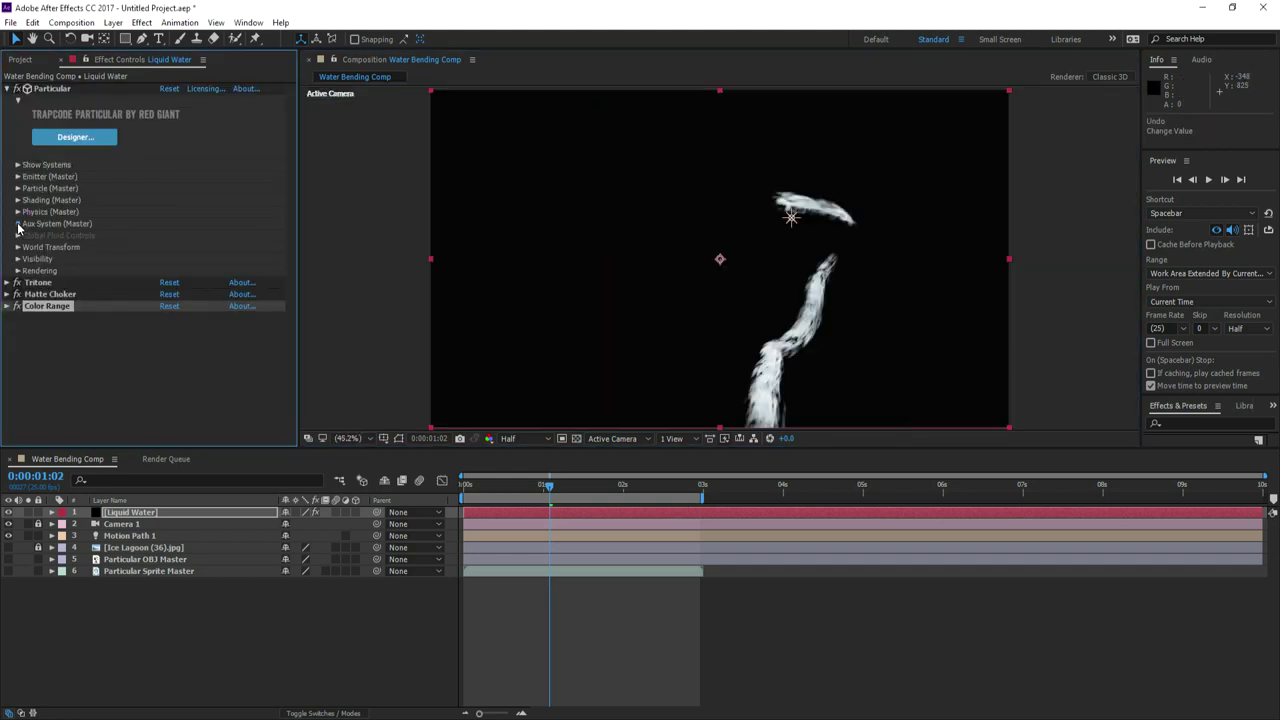
{"action": "scroll", "coordinate": [18, 229], "scroll_direction": "down", "scroll_amount": 3}
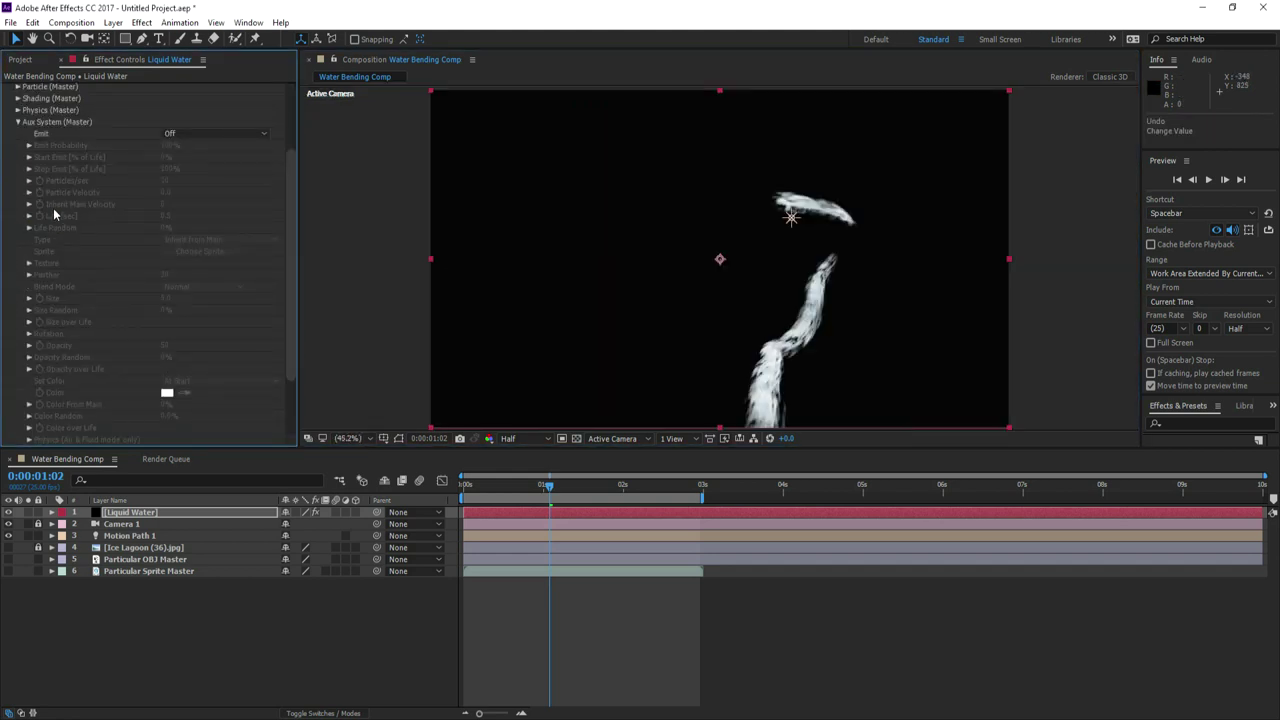
{"action": "left_click", "coordinate": [193, 136]}
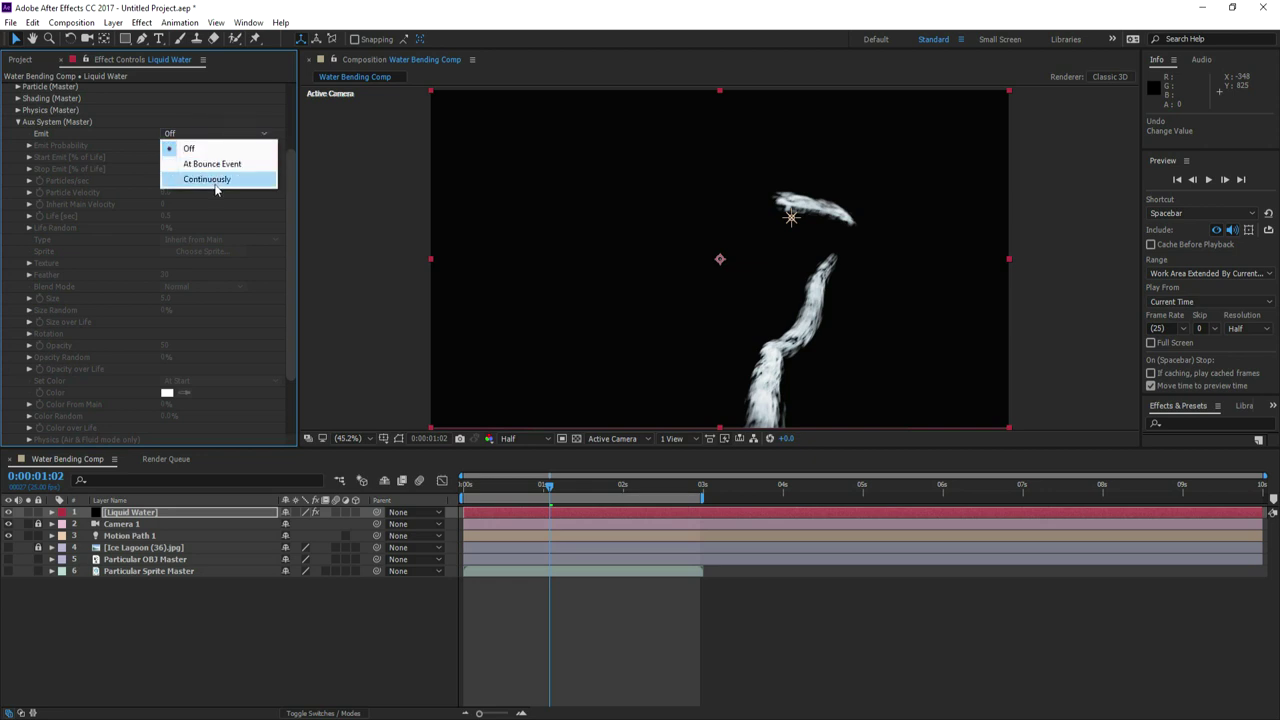
{"action": "left_click", "coordinate": [214, 183]}
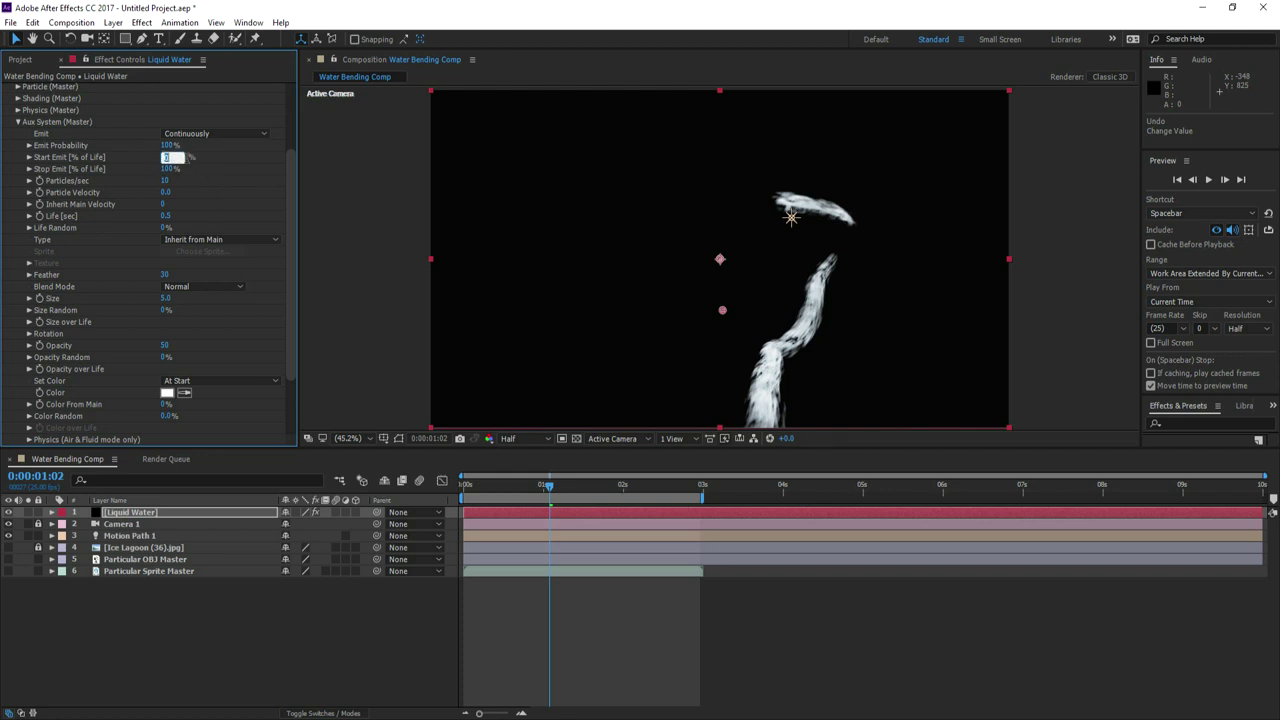
{"action": "key", "text": "Return"}
{"action": "left_click", "coordinate": [166, 181]}
{"action": "type", "text": "100"}
{"action": "key", "text": "Tab"}
{"action": "type", "text": "100"}
{"action": "key", "text": "Return"}
- Make the aux particles Cloudlets with Screen blend mode, Feather 25 and Size 1
{"action": "left_click", "coordinate": [212, 239]}
{"action": "left_click", "coordinate": [201, 300]}
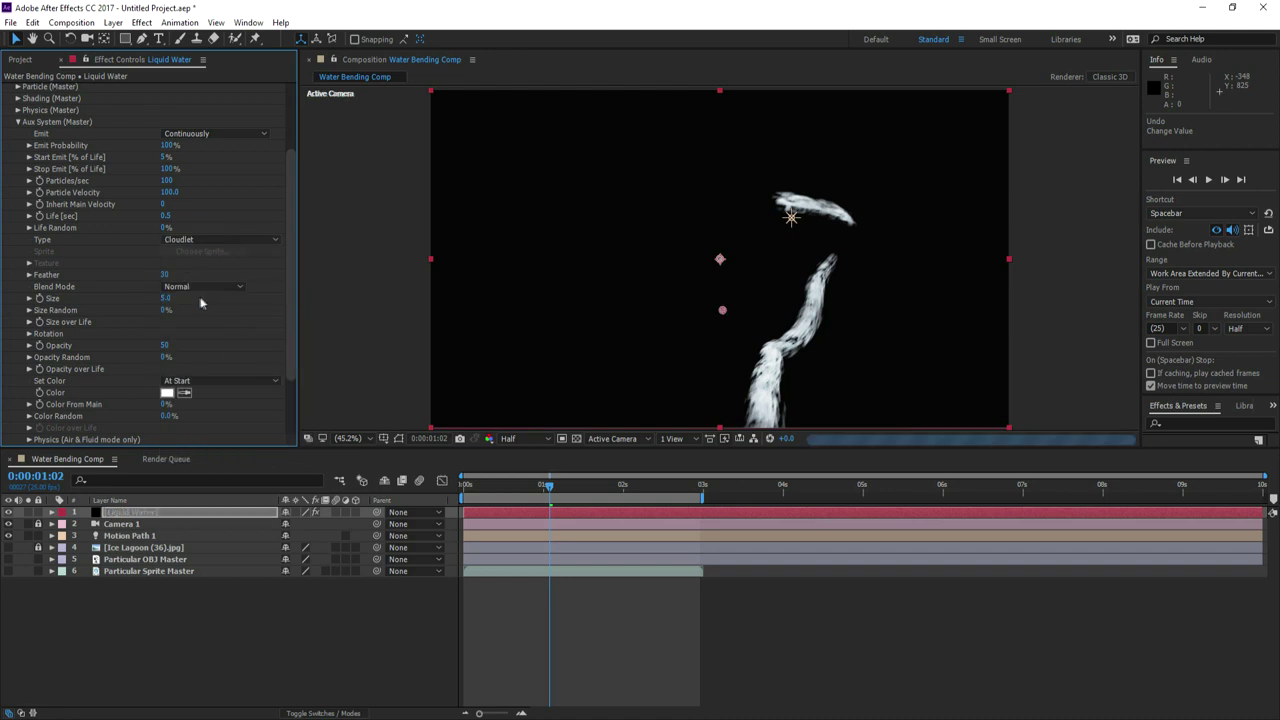
{"action": "left_click", "coordinate": [195, 288]}
{"action": "left_click", "coordinate": [205, 332]}
{"action": "left_click", "coordinate": [164, 274]}
{"action": "type", "text": "25"}
{"action": "key", "text": "Return"}
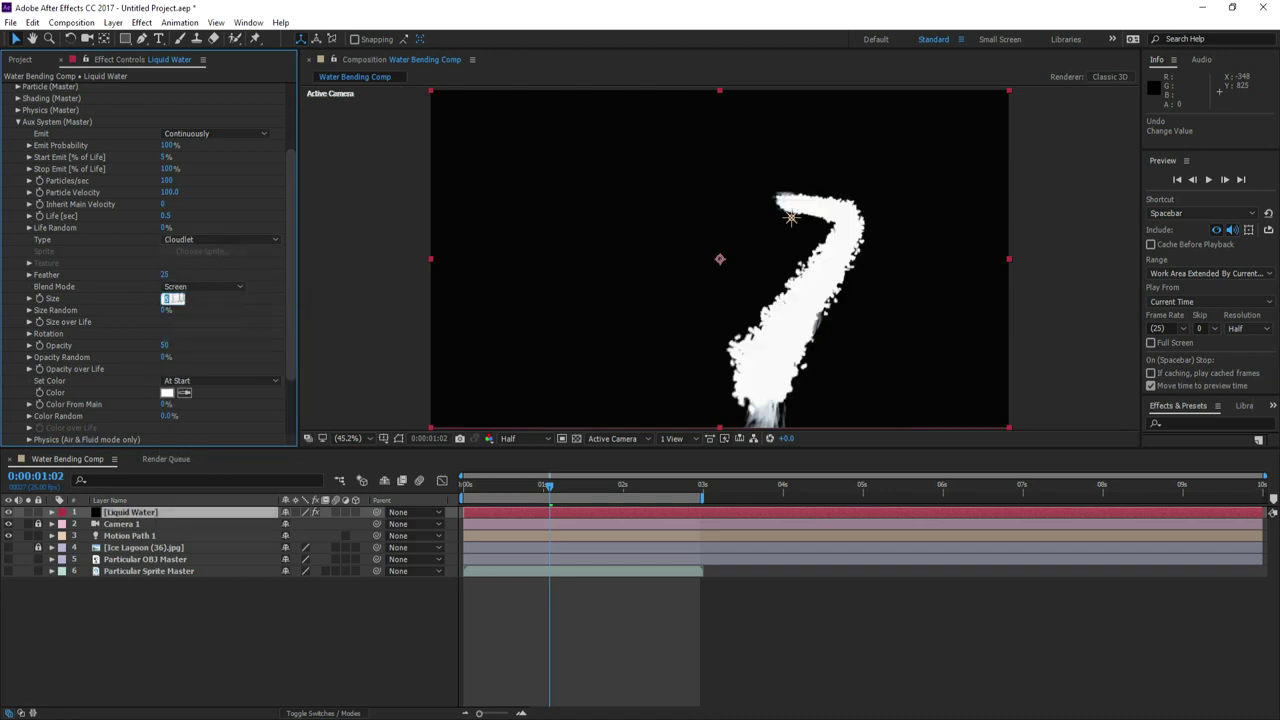
{"action": "key", "text": "Return"}
- Set the aux particles' Inherit Main Velocity to 50
{"action": "scroll", "coordinate": [800, 335], "scroll_direction": "up", "scroll_amount": 2}
{"action": "left_click_drag", "start_coordinate": [800, 338], "coordinate": [627, 219]}
{"action": "left_click", "coordinate": [164, 204]}
{"action": "type", "text": "50"}
{"action": "key", "text": "Return"}
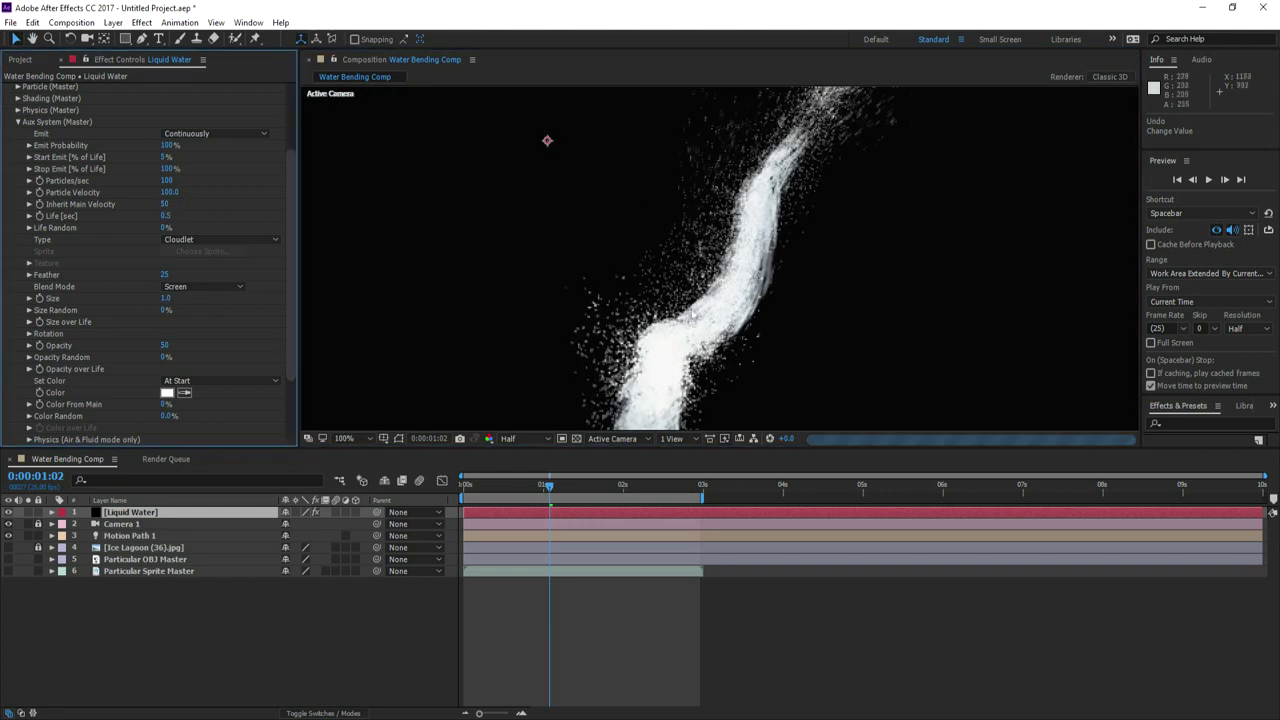
- Set the aux particles' Opacity to 100 and Opacity Random to 75%
{"action": "left_click_drag", "start_coordinate": [166, 346], "coordinate": [211, 362]}
{"action": "left_click", "coordinate": [164, 357]}
{"action": "type", "text": "75"}
{"action": "key", "text": "Return"}
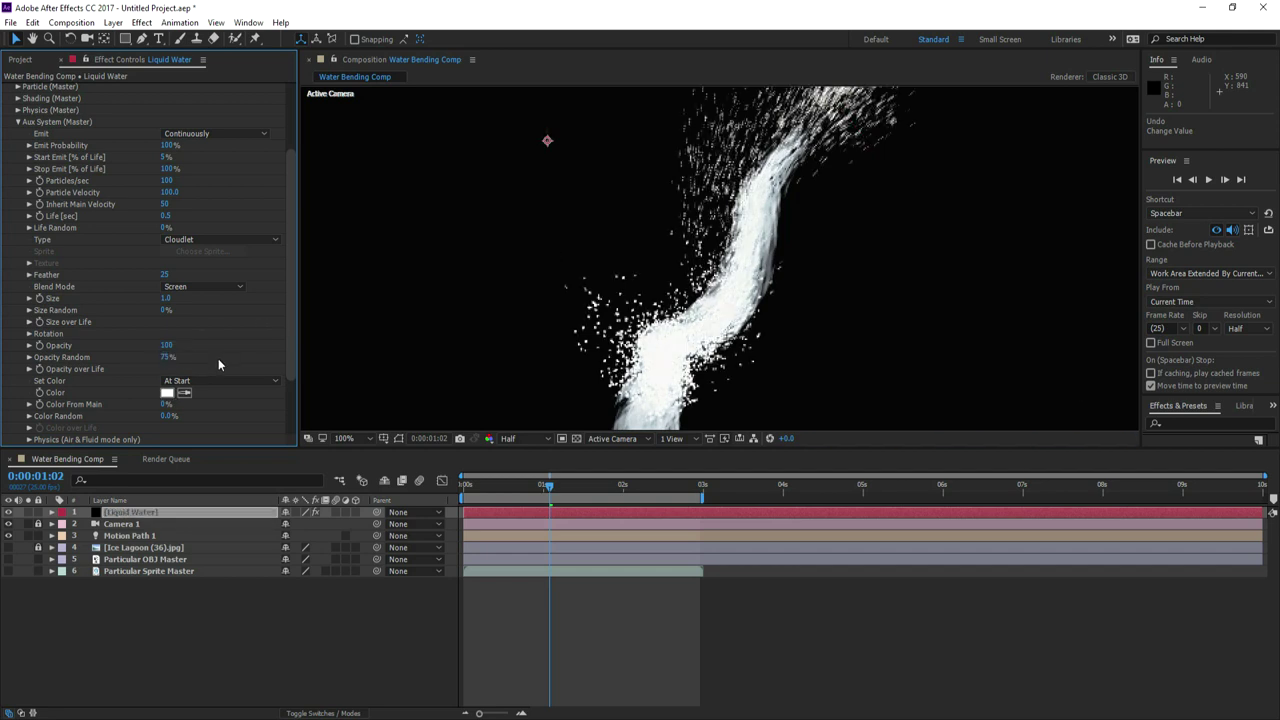
- Shape the aux particles' Size over Life from the descending preset into a smooth curve that starts mid-height, peaks early and falls to zero
{"action": "left_click", "coordinate": [29, 322]}
{"action": "left_click", "coordinate": [235, 331]}
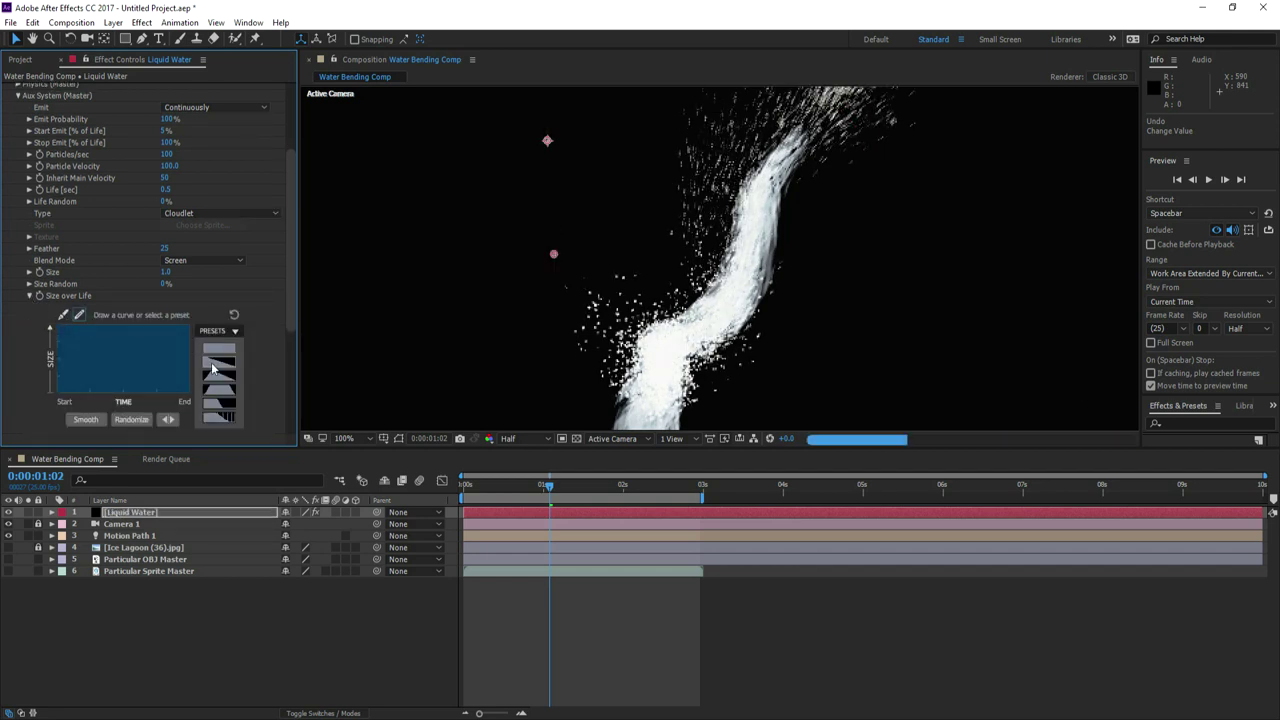
{"action": "left_click", "coordinate": [217, 364]}
{"action": "left_click", "coordinate": [63, 315]}
{"action": "left_click_drag", "start_coordinate": [60, 327], "coordinate": [54, 422]}
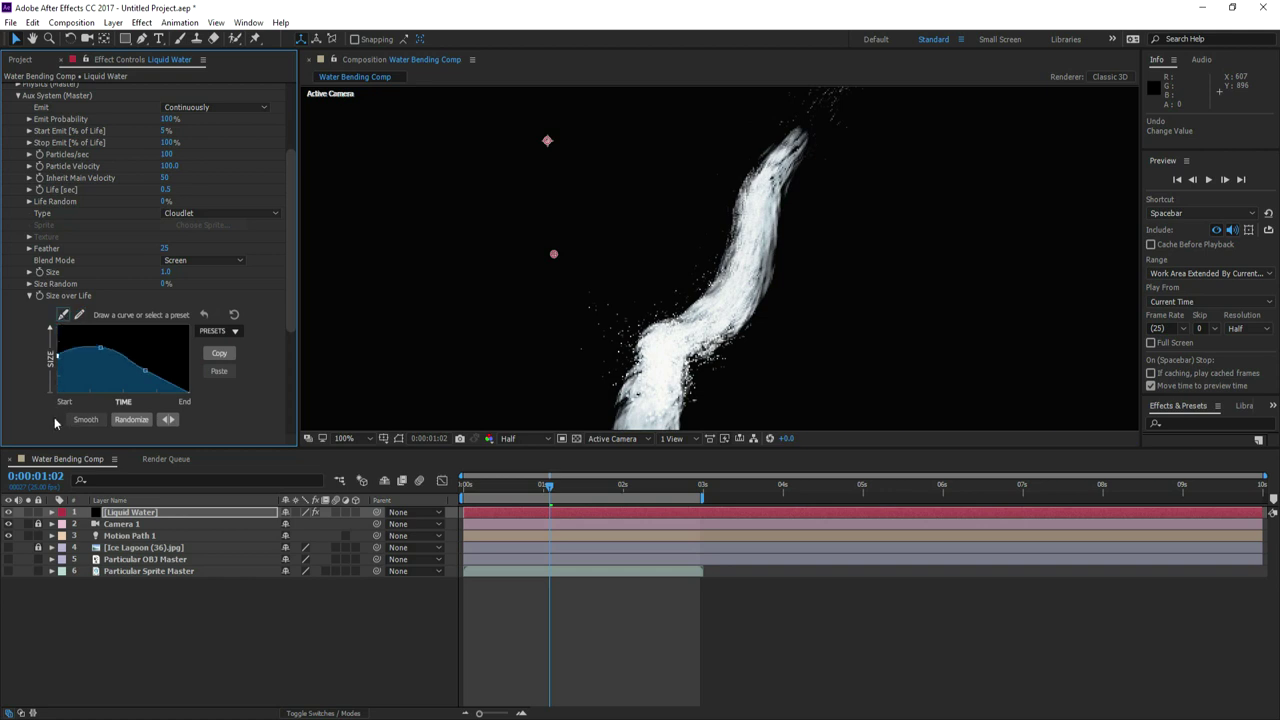
{"action": "left_click_drag", "start_coordinate": [101, 348], "coordinate": [82, 343]}
{"action": "left_click", "coordinate": [30, 296]}
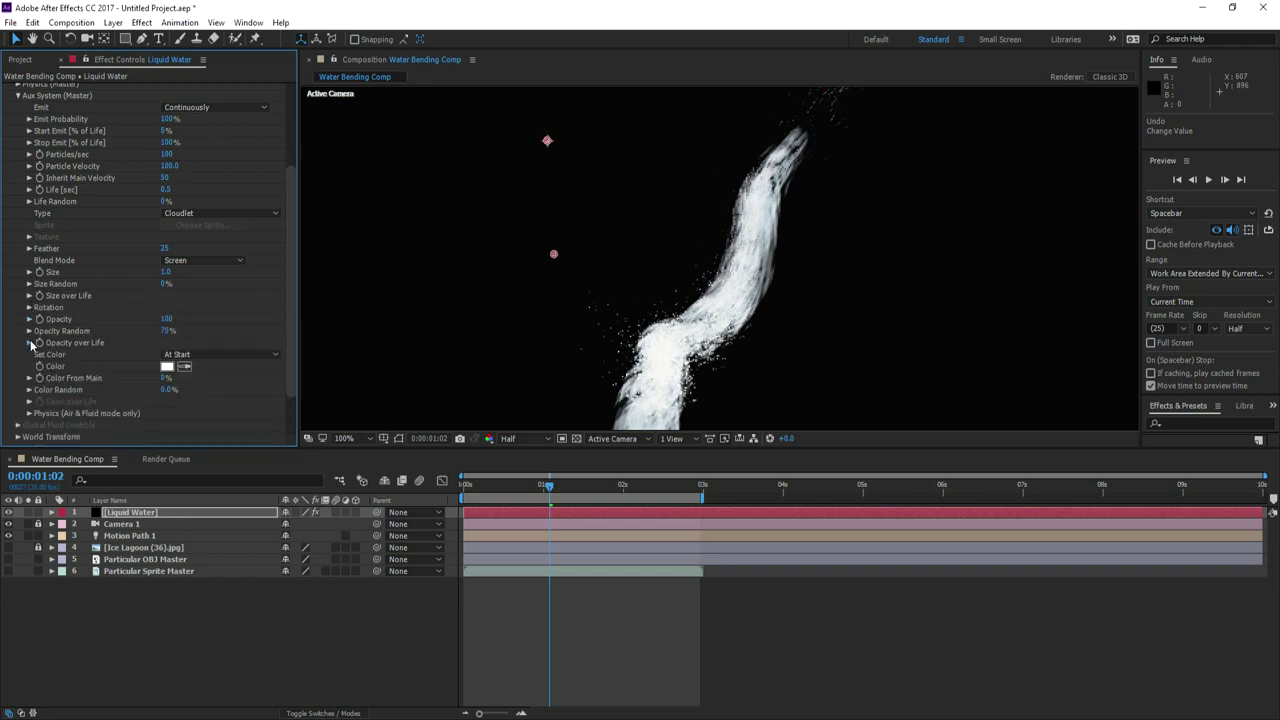
- Set the aux particles' Life Random to 100%
{"action": "left_click", "coordinate": [29, 342]}
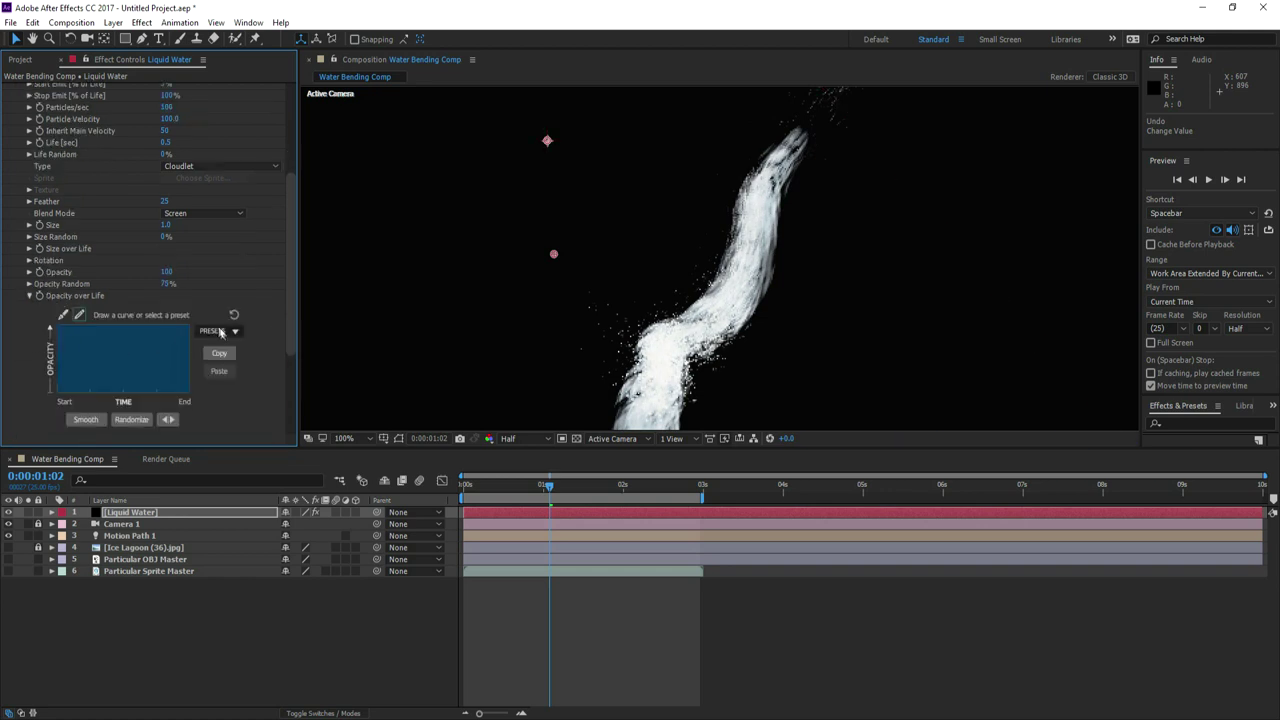
{"action": "left_click", "coordinate": [29, 296]}
{"action": "left_click_drag", "start_coordinate": [273, 151], "coordinate": [335, 152]}
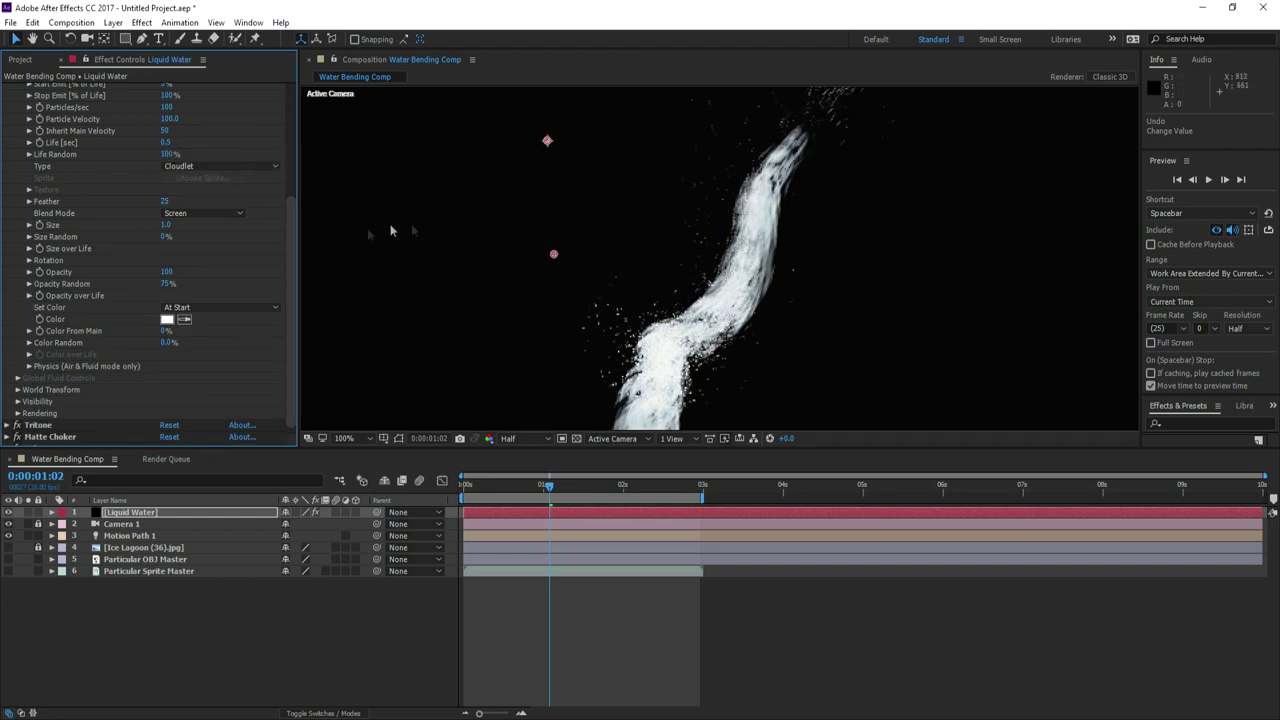
- Set the aux particles' physics to Gravity 1000 and Air Resistance 3
{"action": "left_click", "coordinate": [30, 366]}
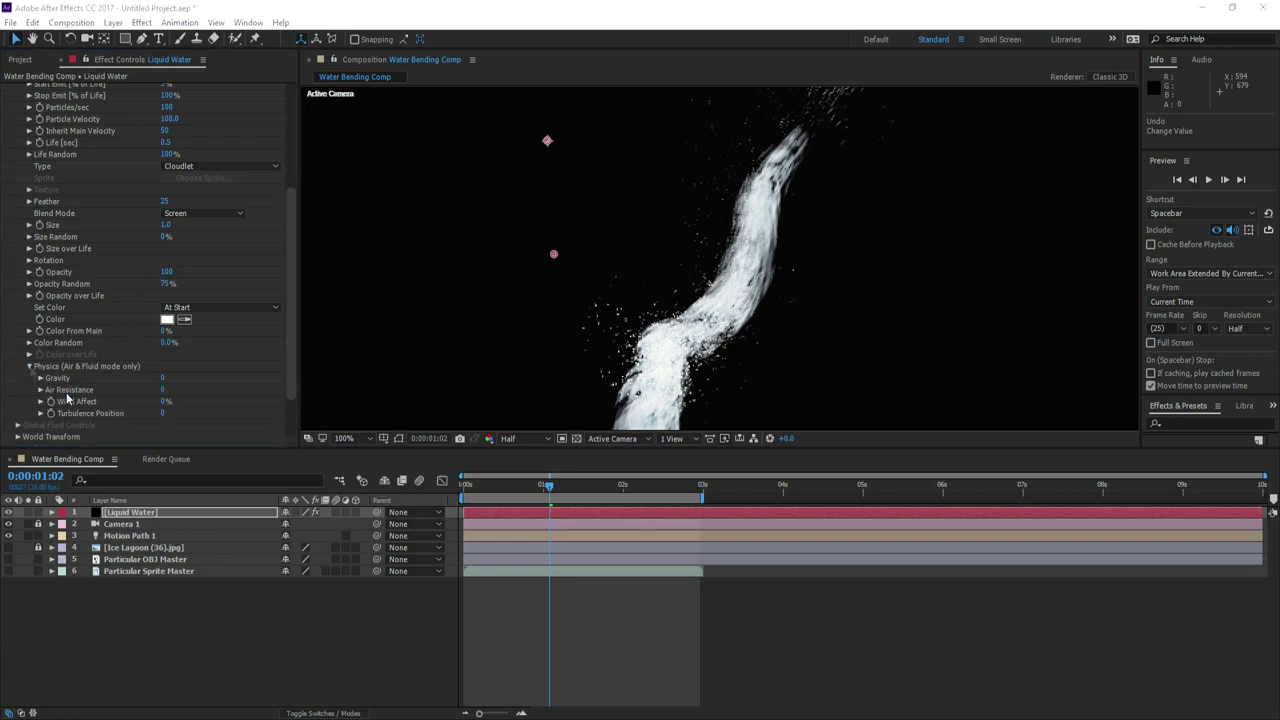
{"action": "left_click", "coordinate": [163, 379]}
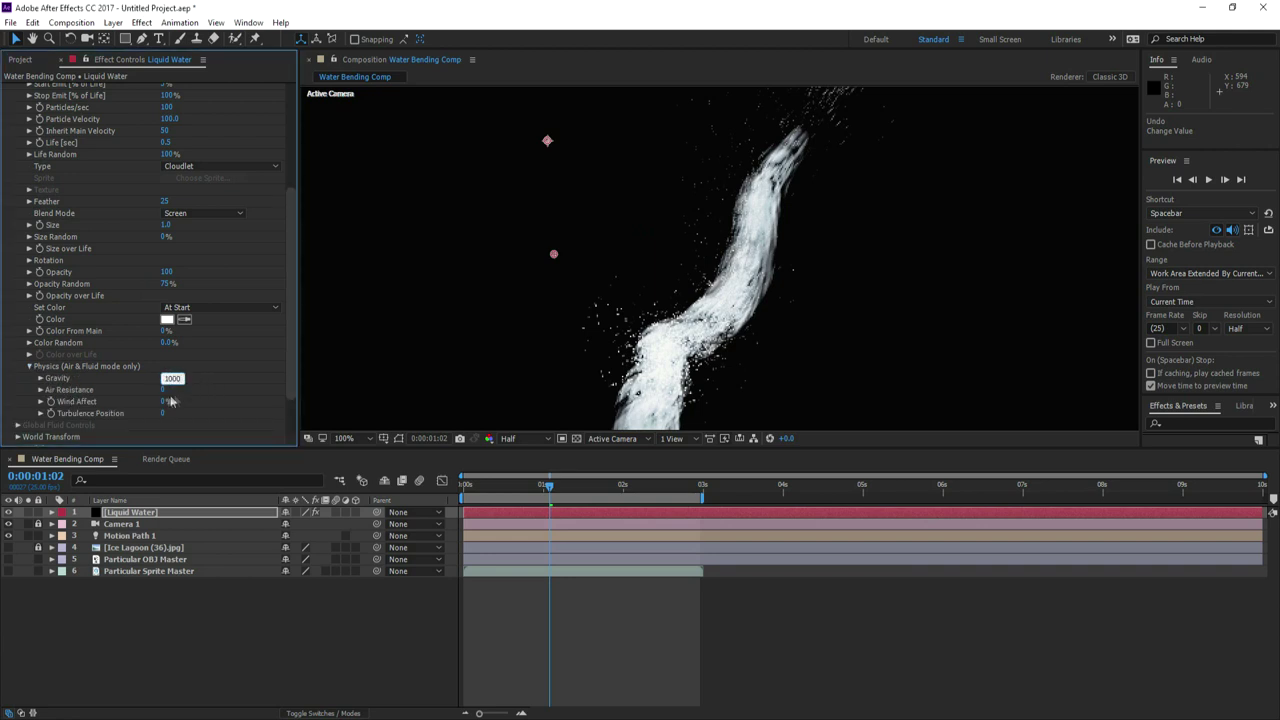
{"action": "key", "text": "Return"}
{"action": "left_click", "coordinate": [172, 390]}
{"action": "type", "text": "3"}
{"action": "key", "text": "Return"}
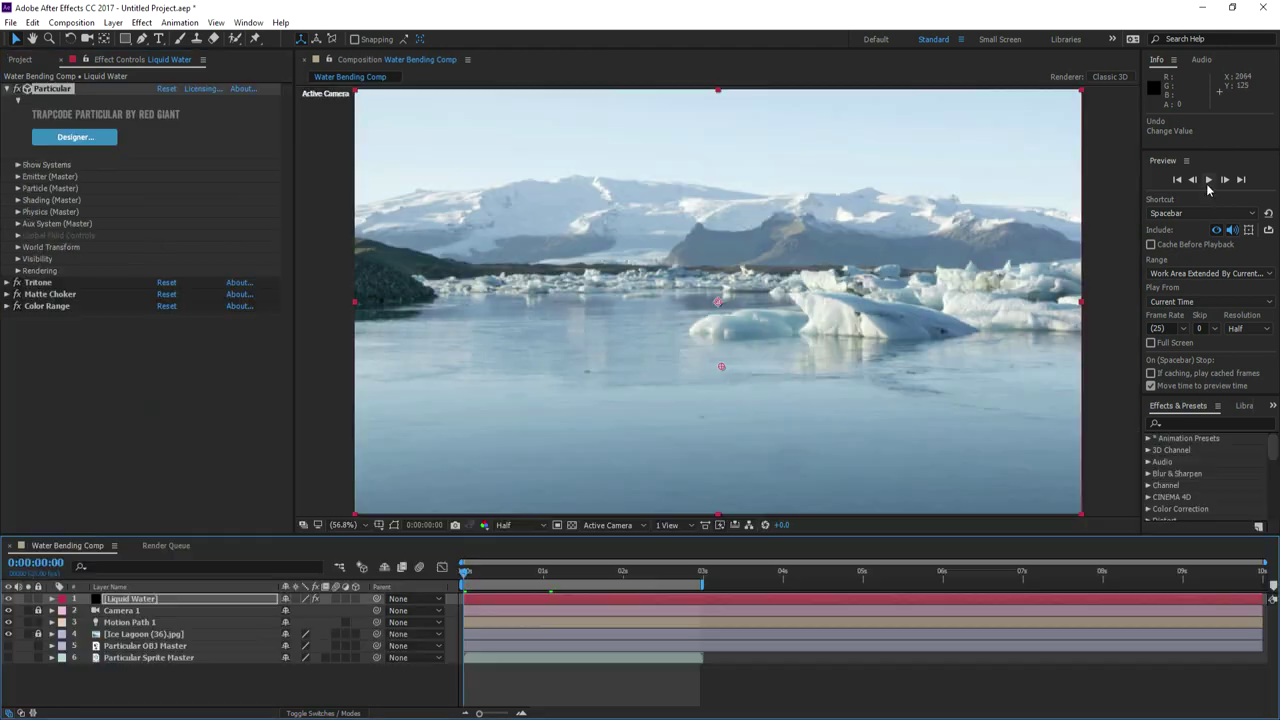
- Preview the water animation over the ice lagoon image from the start of the composition
{"action": "left_click", "coordinate": [1208, 180]}
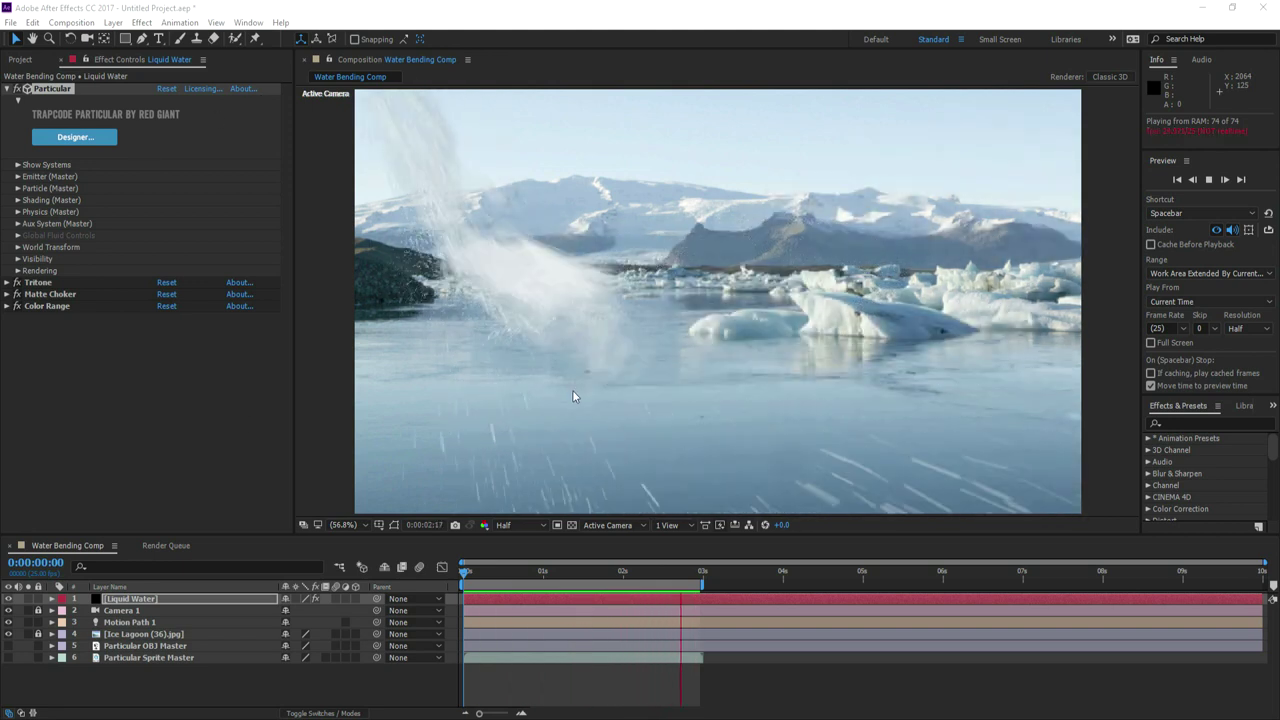
{"action": "key", "text": "space"}
- Turn on Shadowlet for Main in Particular's Shading settings and change the shadowlet's Adjust Distance
{"action": "left_click", "coordinate": [17, 200]}
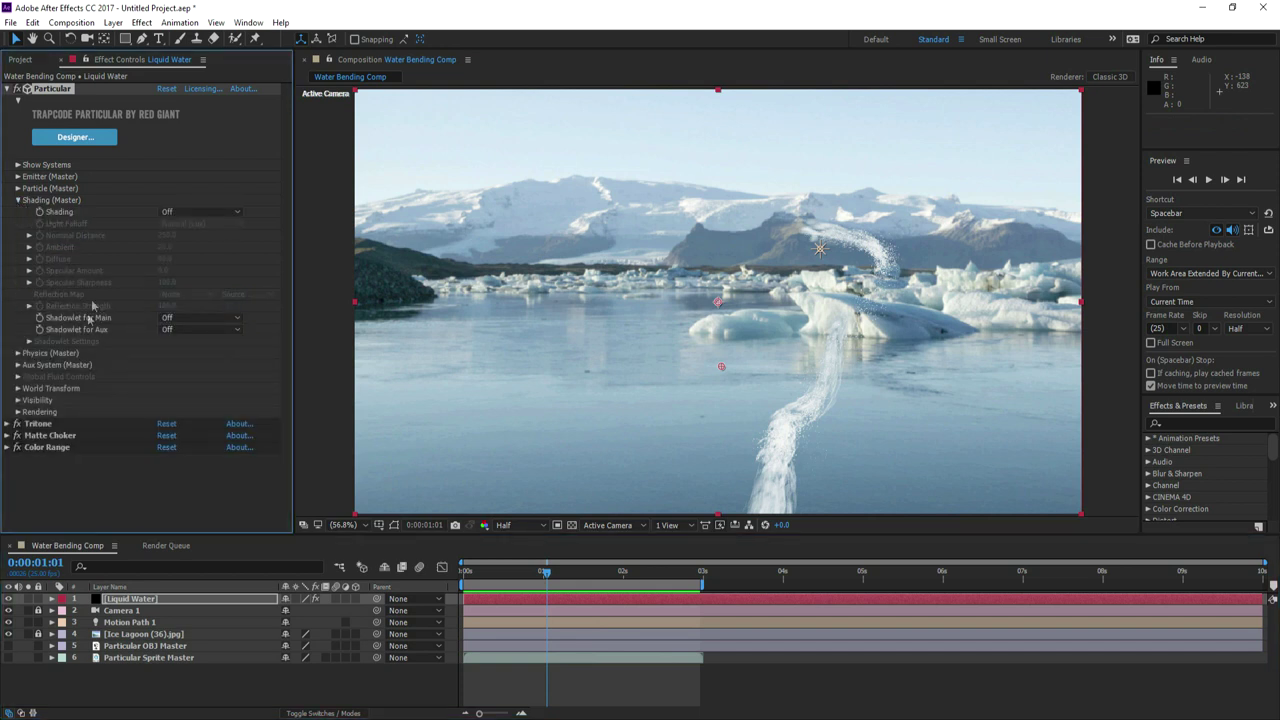
{"action": "left_click", "coordinate": [168, 317]}
{"action": "left_click", "coordinate": [195, 350]}
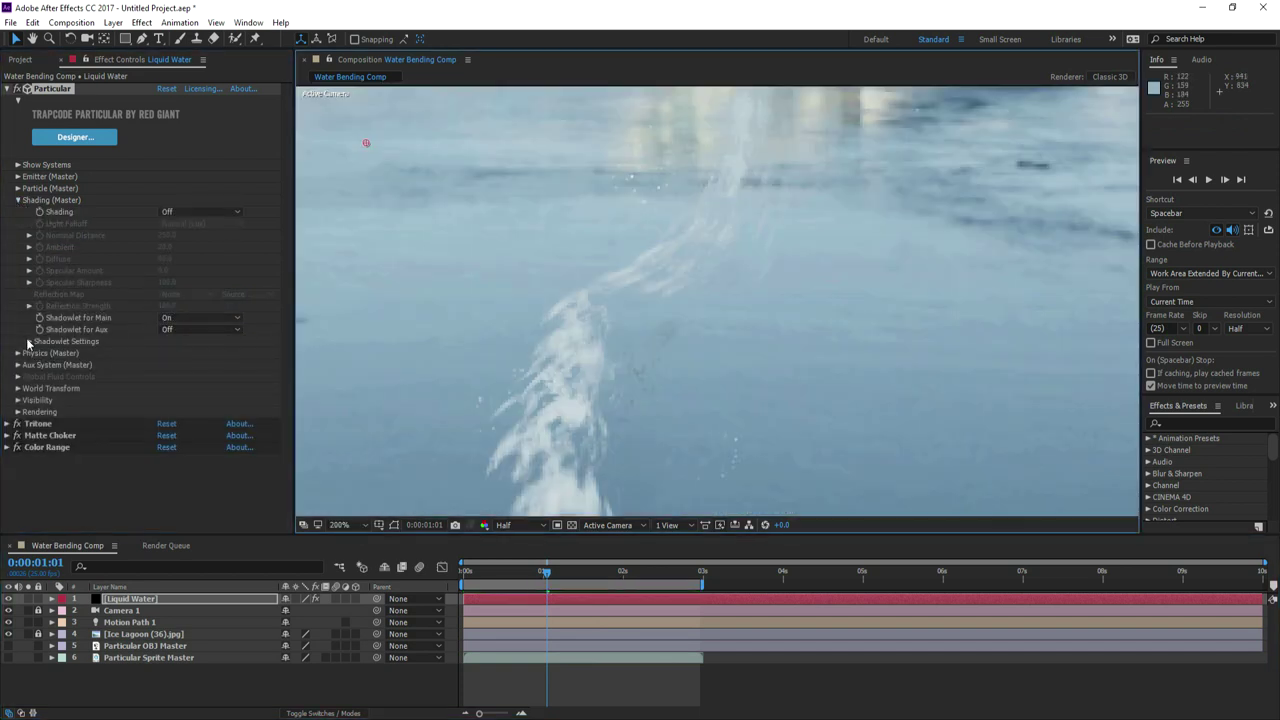
{"action": "left_click", "coordinate": [29, 342]}
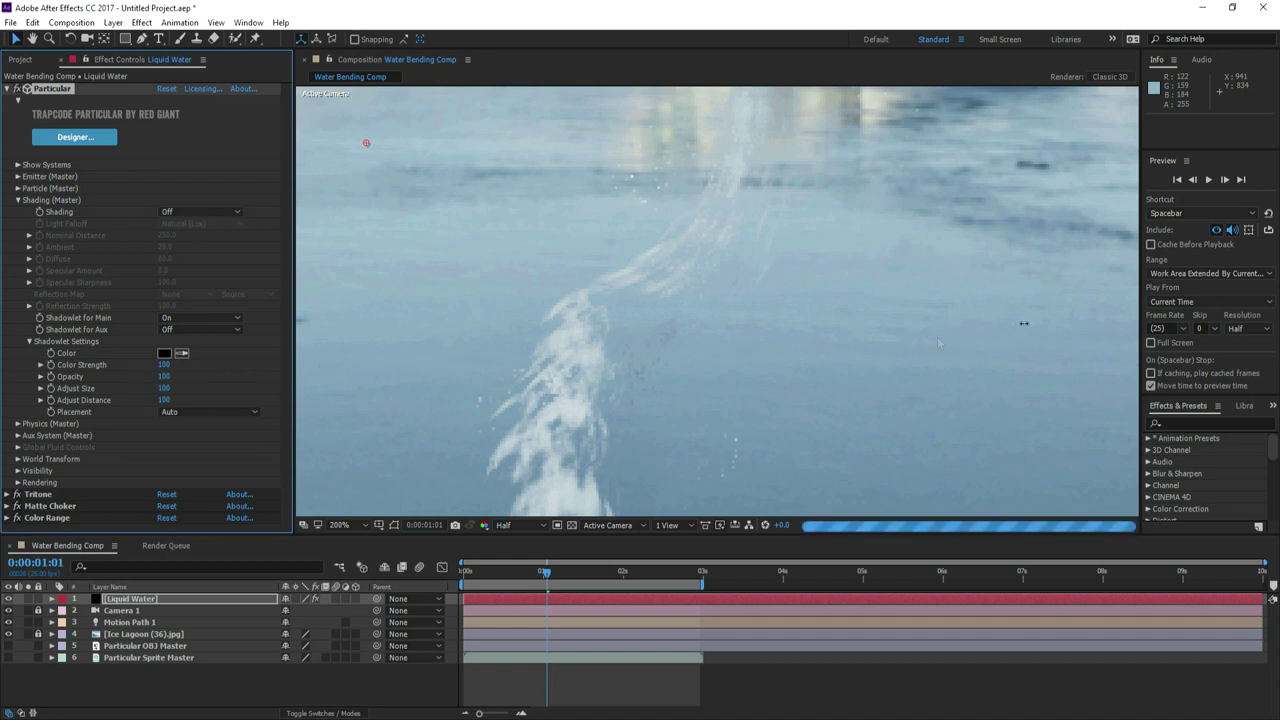
{"action": "left_click", "coordinate": [165, 403]}
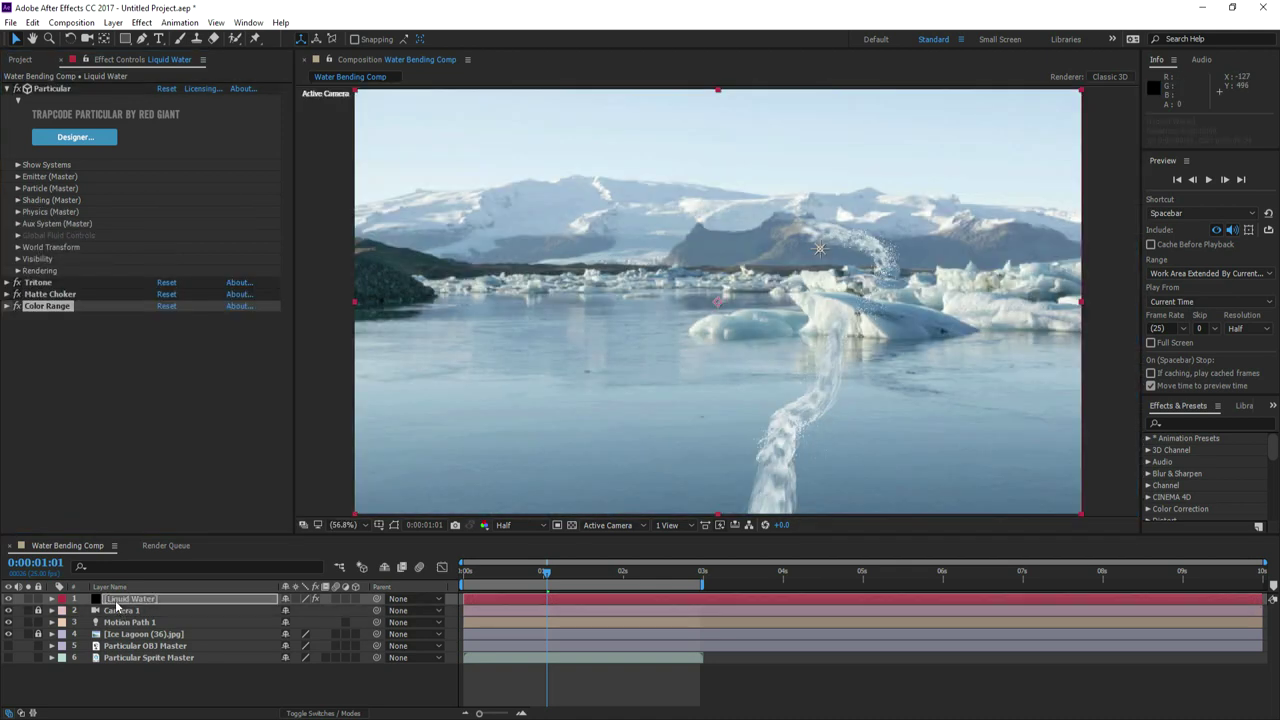
- Duplicate the Liquid Water layer as Luma Matte and replace the copy's Color Range effect with Tint
{"action": "left_click", "coordinate": [116, 600]}
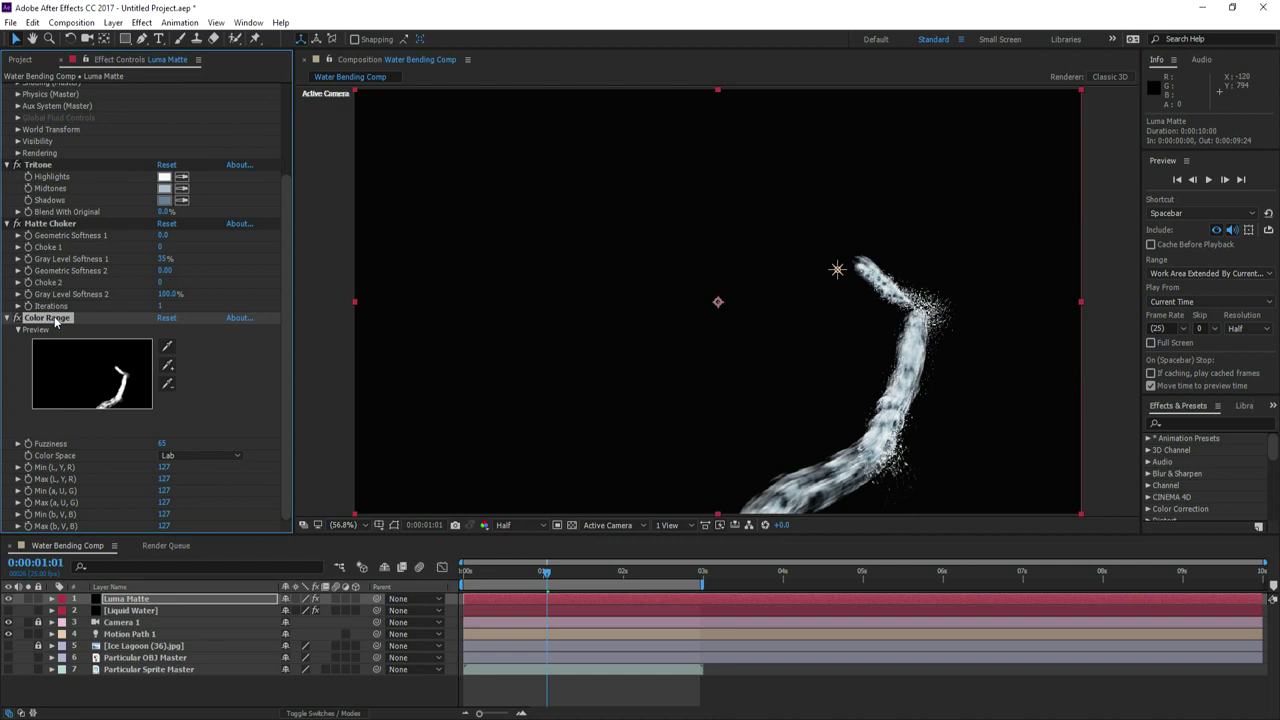
{"action": "left_click", "coordinate": [141, 22]}
{"action": "mouse_move", "coordinate": [186, 168]}
{"action": "left_click", "coordinate": [355, 637]}
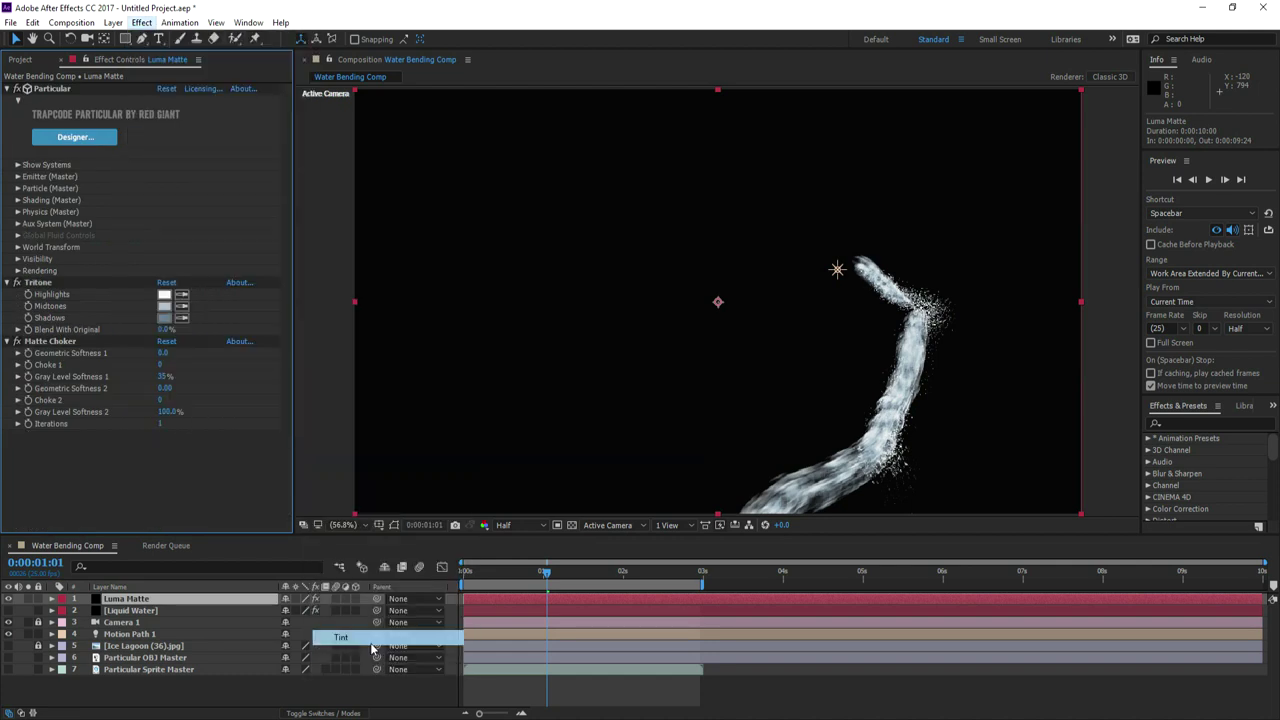
{"action": "left_click", "coordinate": [29, 353]}
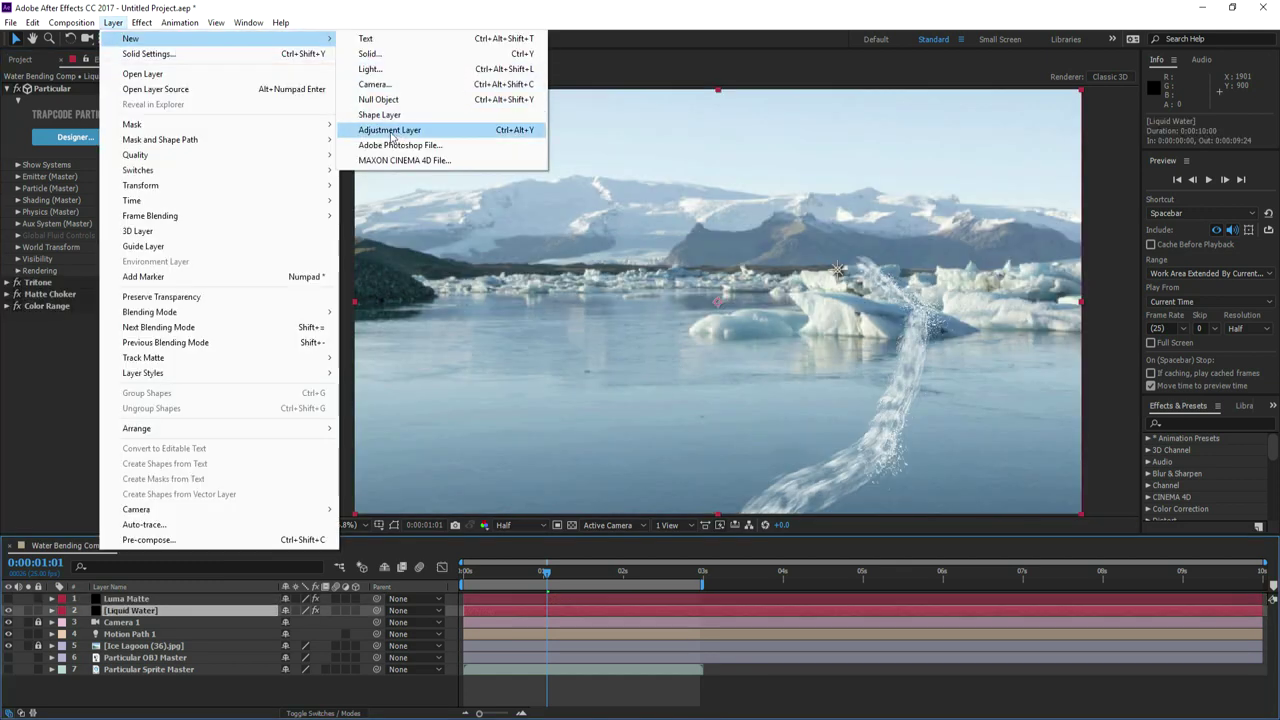
- Add an adjustment layer named Liquid Displacement directly above the Liquid Water layer
{"action": "left_click", "coordinate": [391, 130]}
{"action": "key", "text": "Return"}
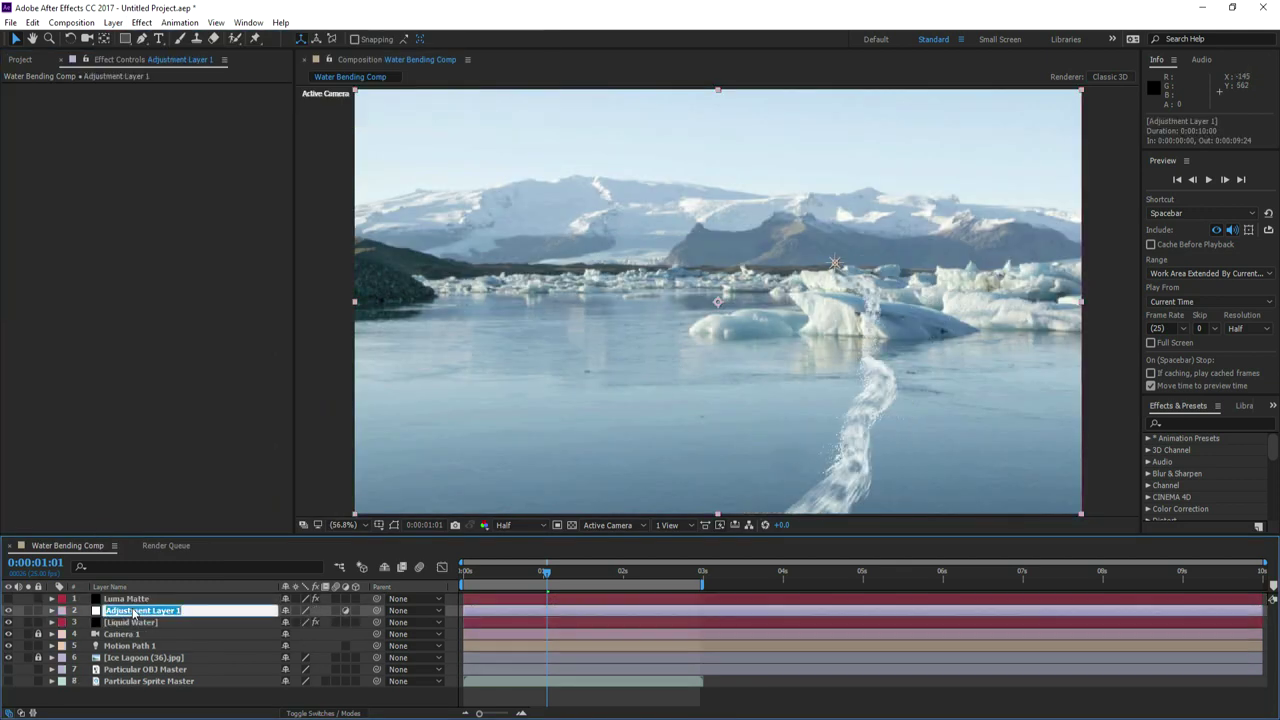
{"action": "key", "text": "Return"}
- Set the Liquid Displacement layer's track matte to Alpha Matte, using the Luma Matte layer above it
{"action": "left_click", "coordinate": [21, 713]}
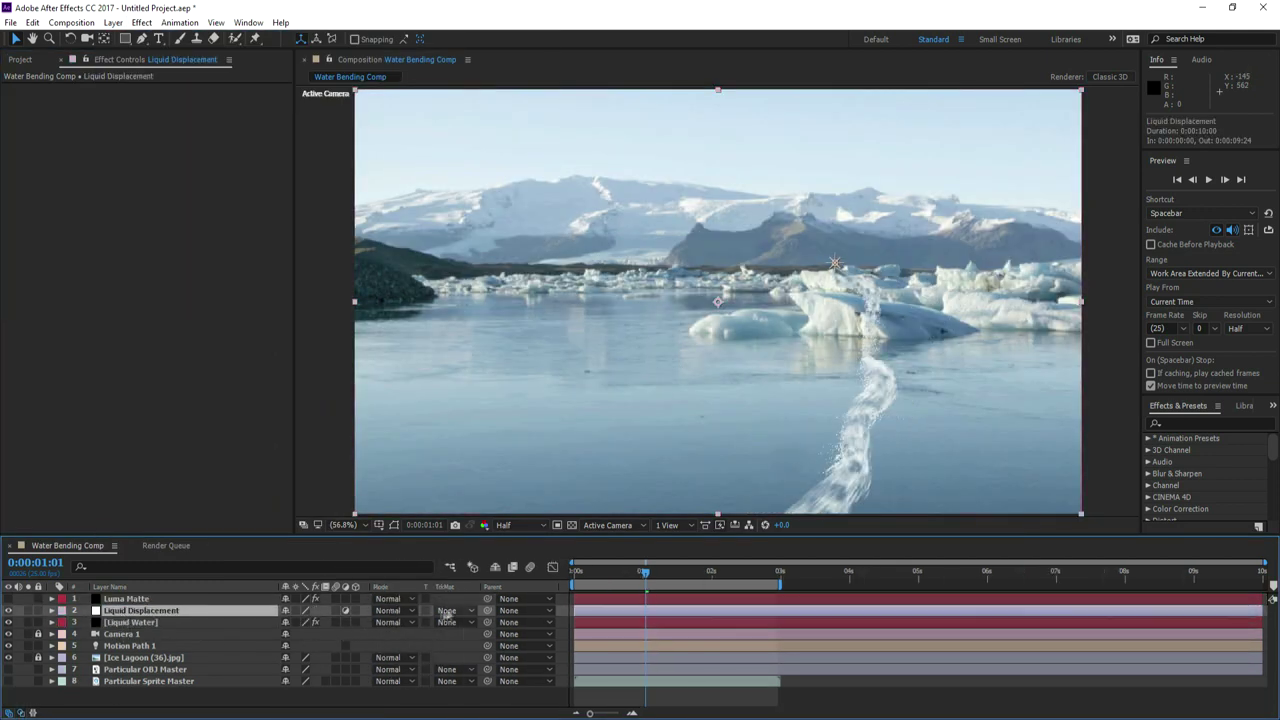
{"action": "left_click", "coordinate": [448, 612]}
{"action": "left_click", "coordinate": [472, 646]}
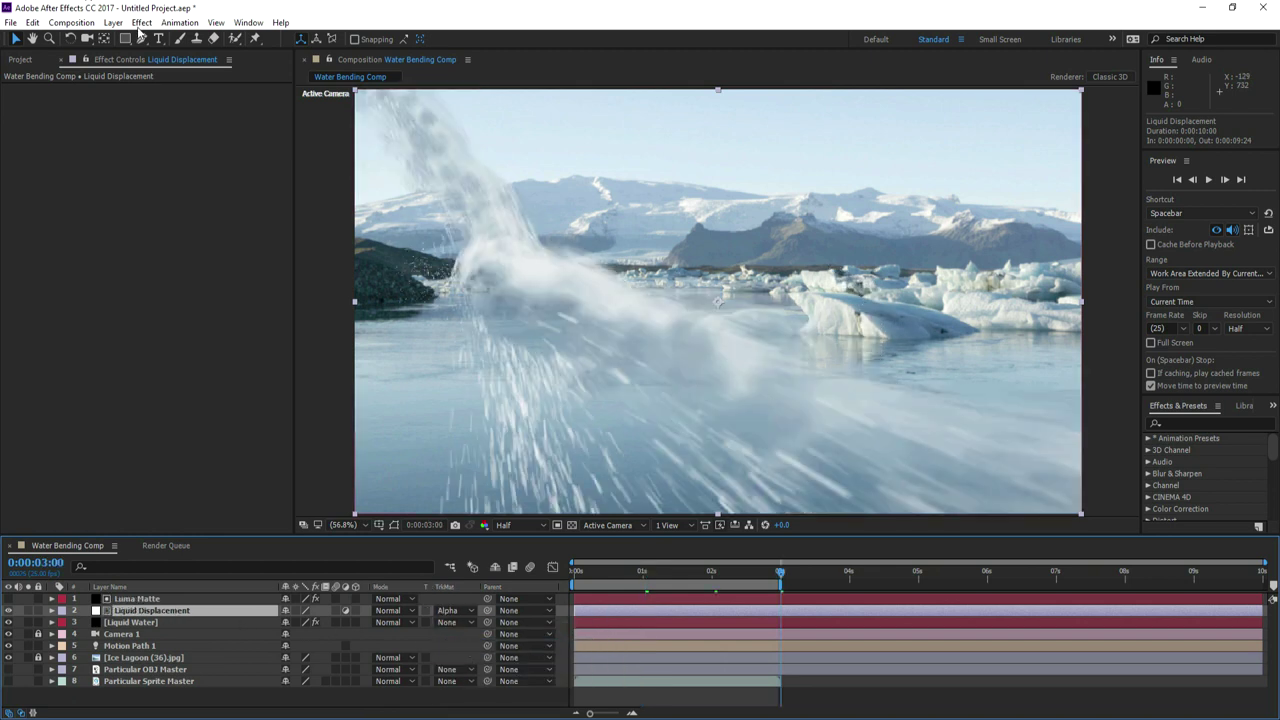
- Add a Motion Tile effect to Liquid Displacement with output width and height 110 and mirrored edges
{"action": "left_click", "coordinate": [142, 23]}
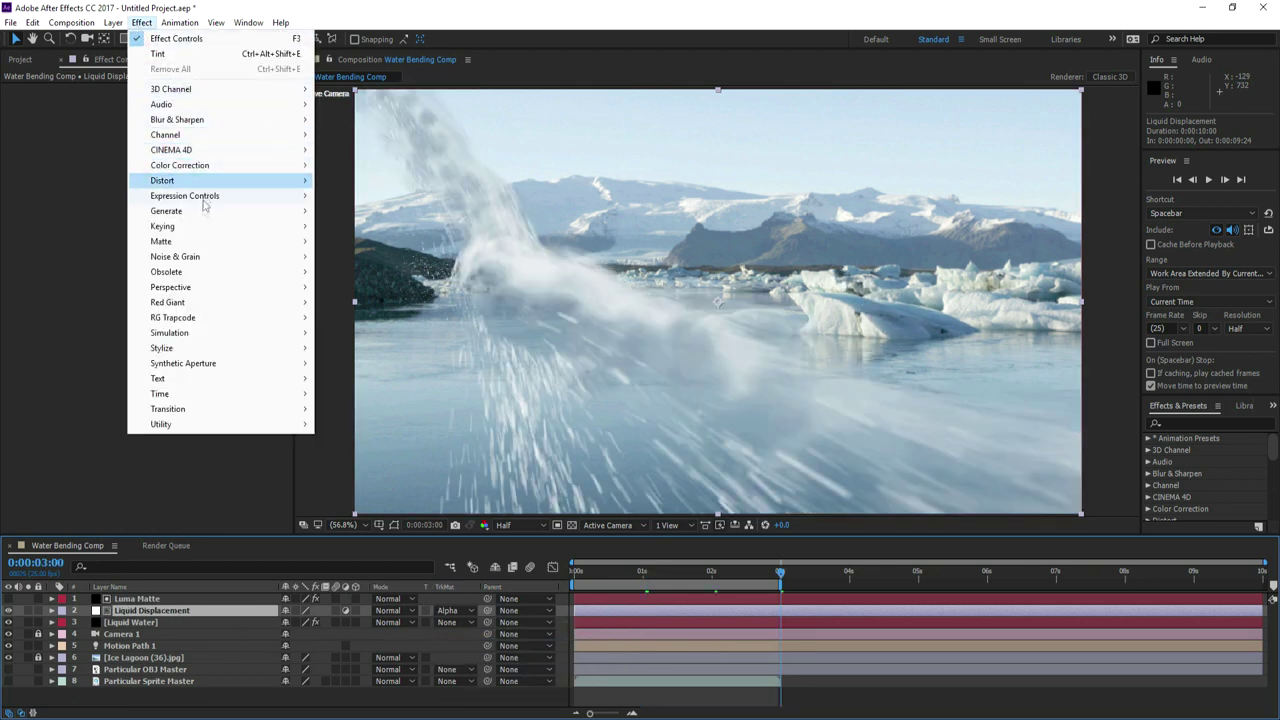
{"action": "mouse_move", "coordinate": [180, 350]}
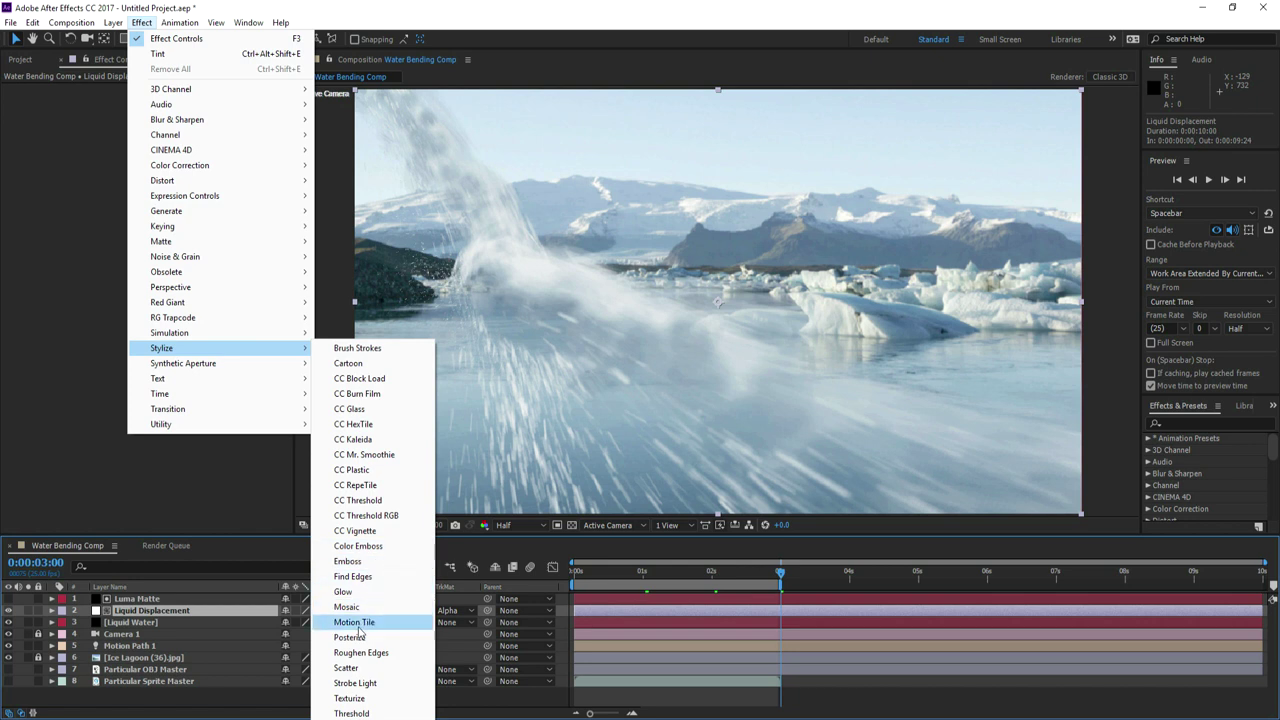
{"action": "left_click", "coordinate": [358, 622]}
{"action": "left_click", "coordinate": [168, 136]}
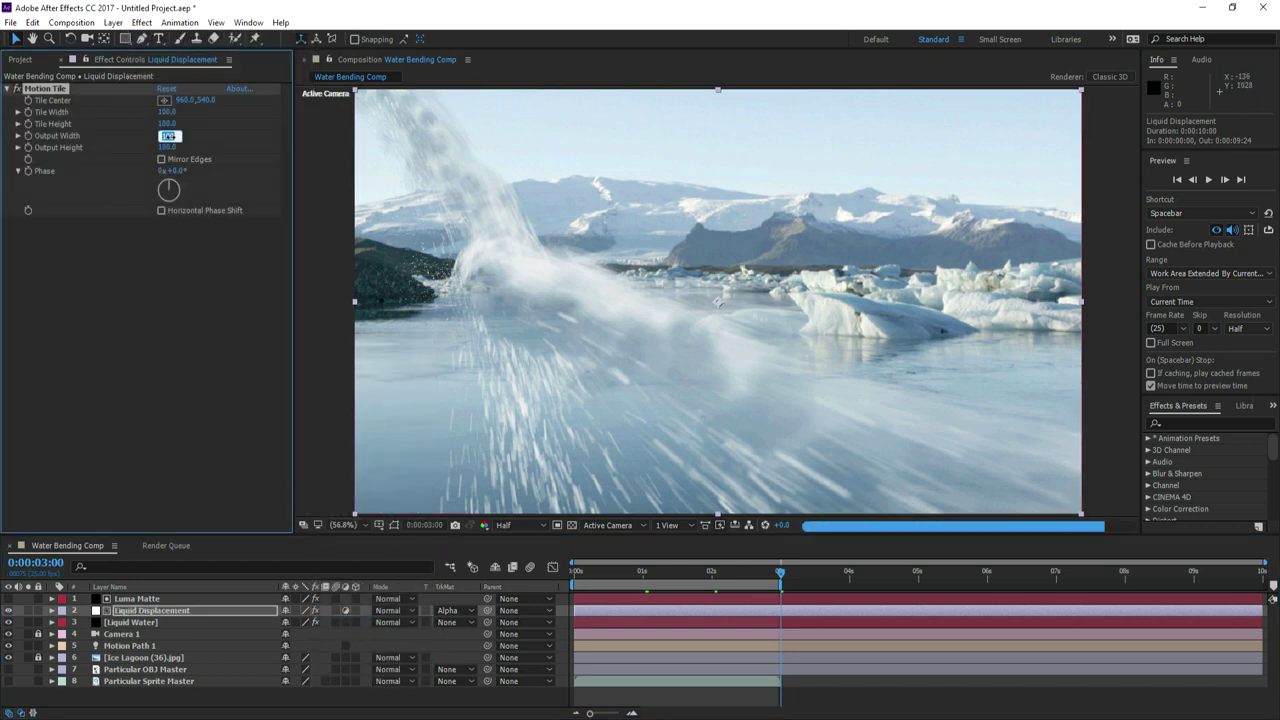
{"action": "type", "text": "110"}
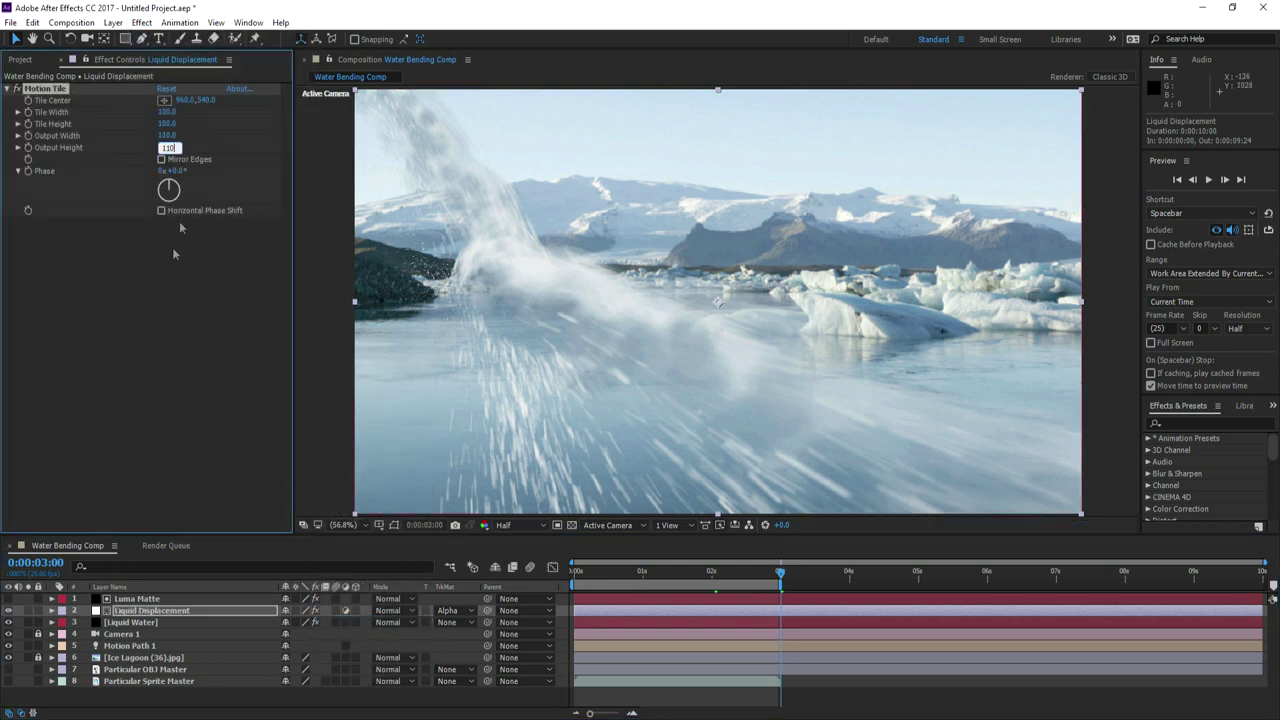
{"action": "left_click", "coordinate": [161, 159]}
- Add a Turbulent Displace effect to the Liquid Displacement layer and rename it Turbulent Displace Large
{"action": "left_click", "coordinate": [141, 22]}
{"action": "mouse_move", "coordinate": [260, 257]}
{"action": "left_click", "coordinate": [365, 664]}
{"action": "key", "text": "Return"}
{"action": "left_click", "coordinate": [100, 222]}
{"action": "type", "text": "Large"}
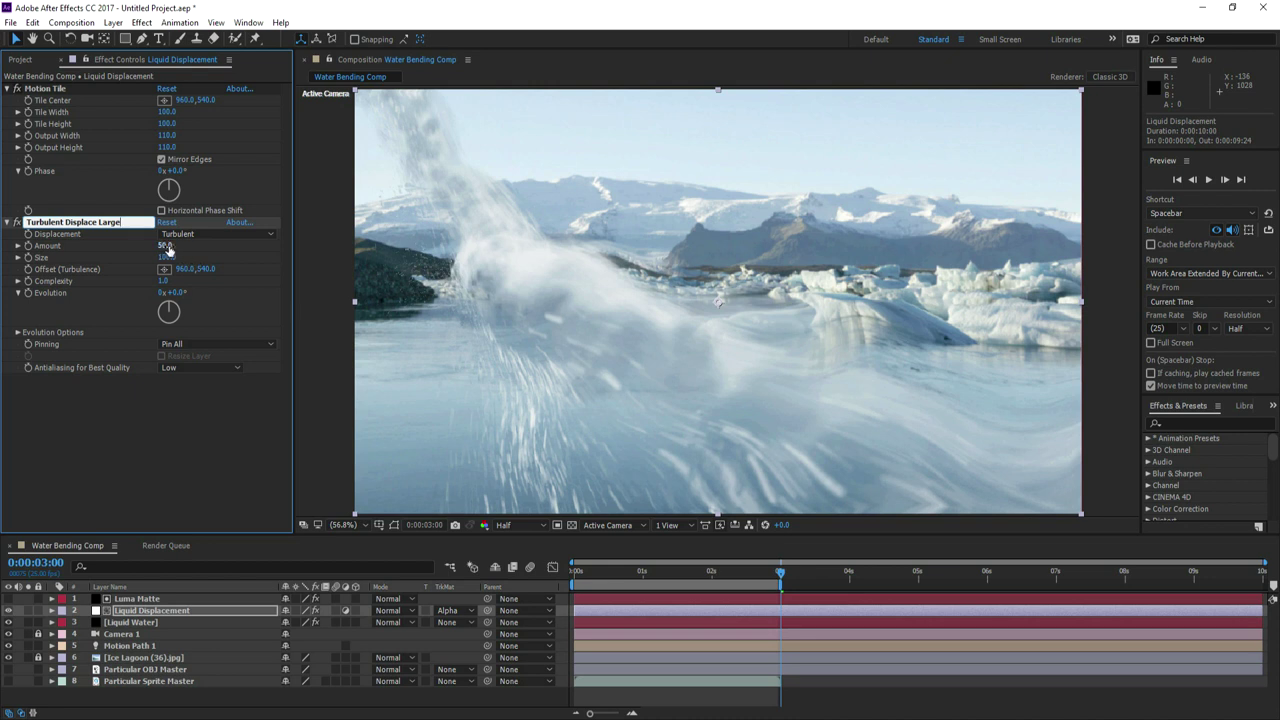
- Set Turbulent Displace Large's Amount to 115 and Size to 35
{"action": "left_click", "coordinate": [166, 246]}
{"action": "type", "text": "115"}
{"action": "left_click", "coordinate": [170, 258]}
{"action": "type", "text": "35"}
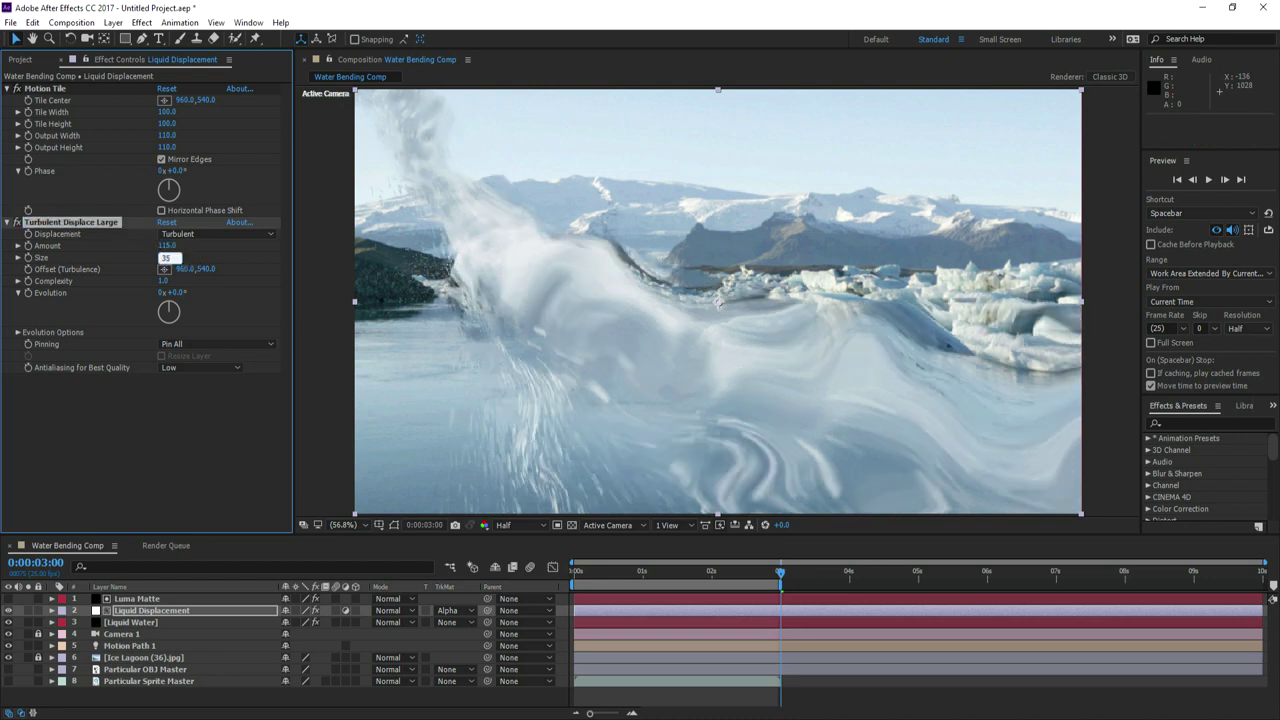
{"action": "left_click", "coordinate": [86, 442]}
- Give the Evolution property of Turbulent Displace Large the expression time*150
{"action": "left_click", "coordinate": [29, 293], "text": "alt"}
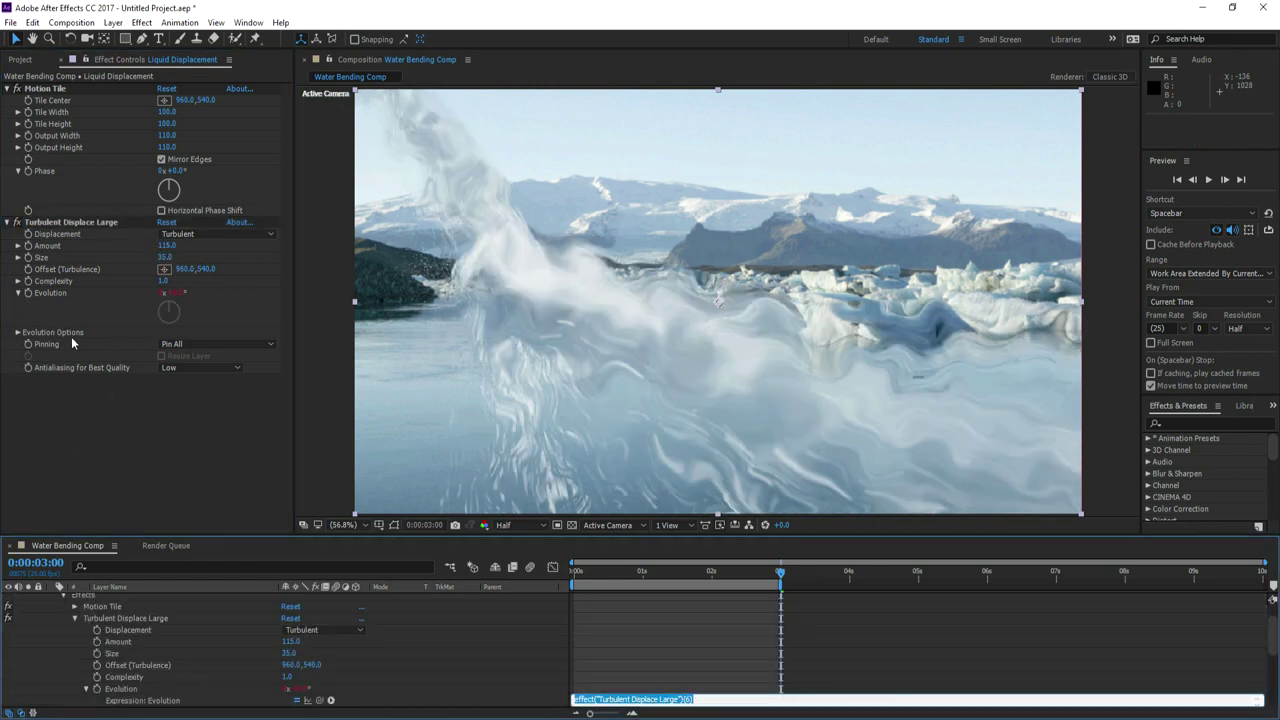
{"action": "type", "text": "time*150"}
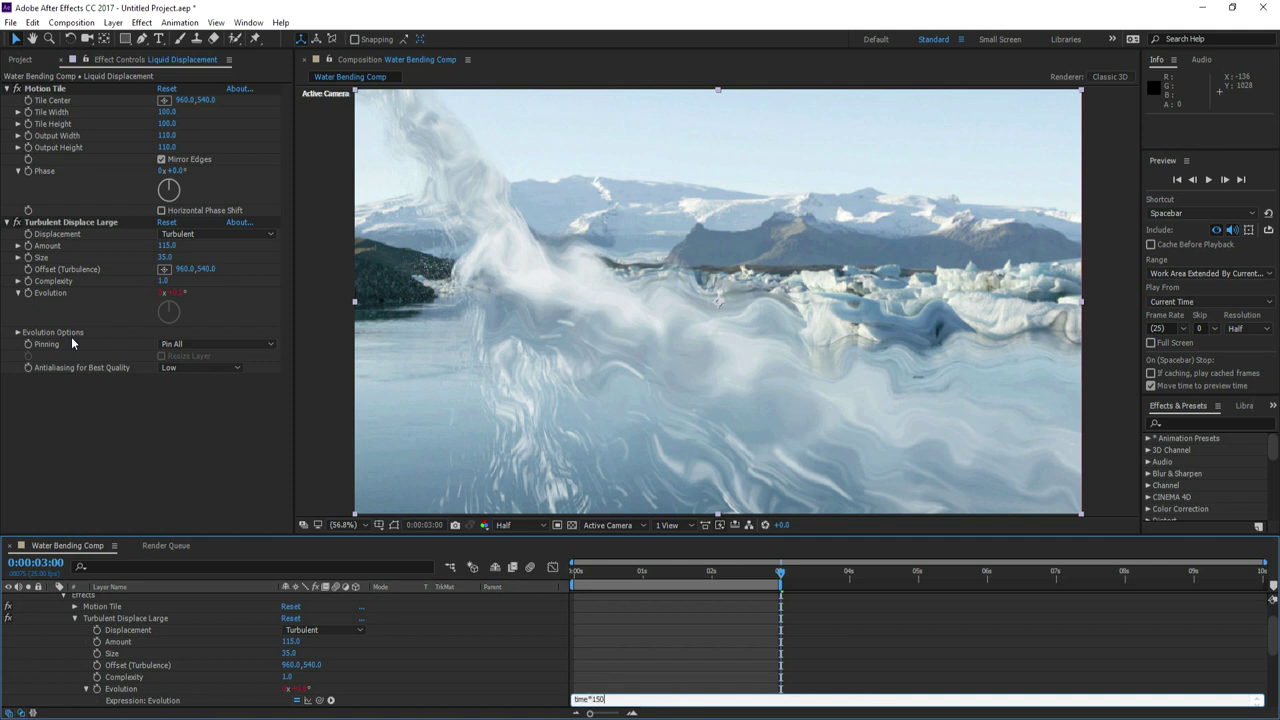
{"action": "scroll", "coordinate": [650, 665], "scroll_direction": "down", "scroll_amount": 2}
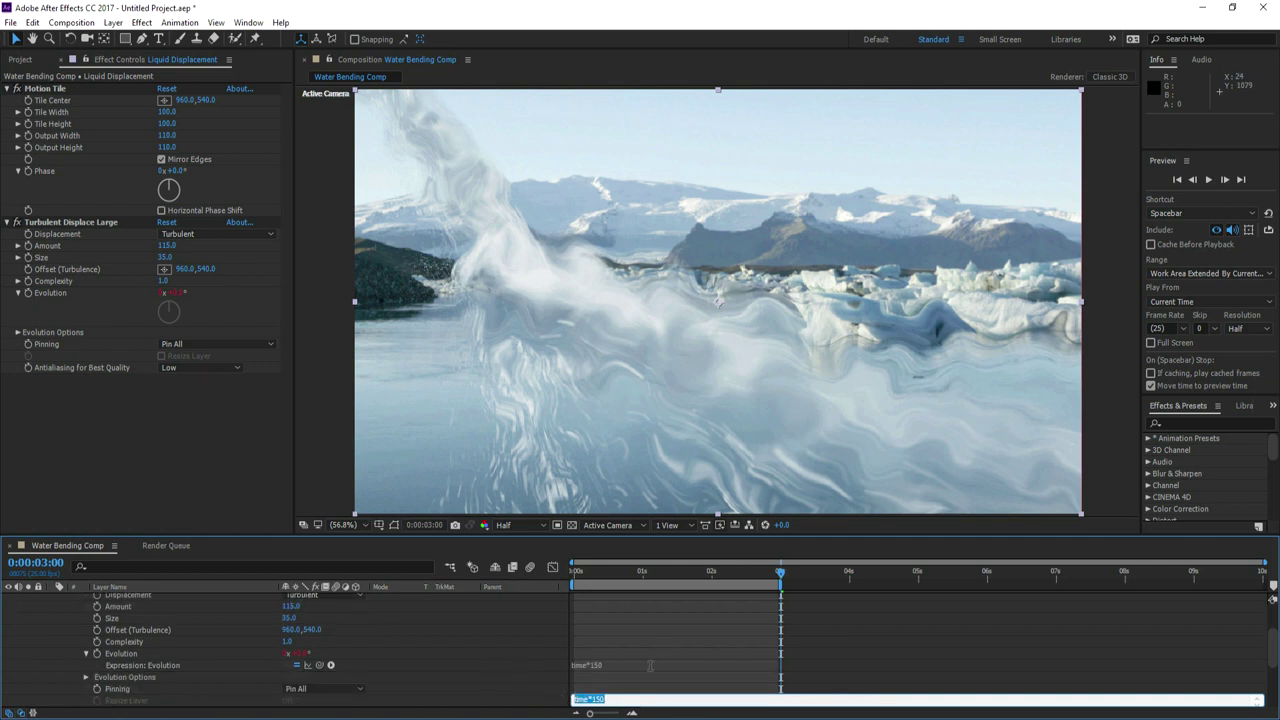
- Duplicate Turbulent Displace Large and set the copy to Turbulent Smoother with Amount 25, Size 5 and Complexity 10
{"action": "left_click", "coordinate": [97, 224]}
{"action": "key", "text": "ctrl+d"}
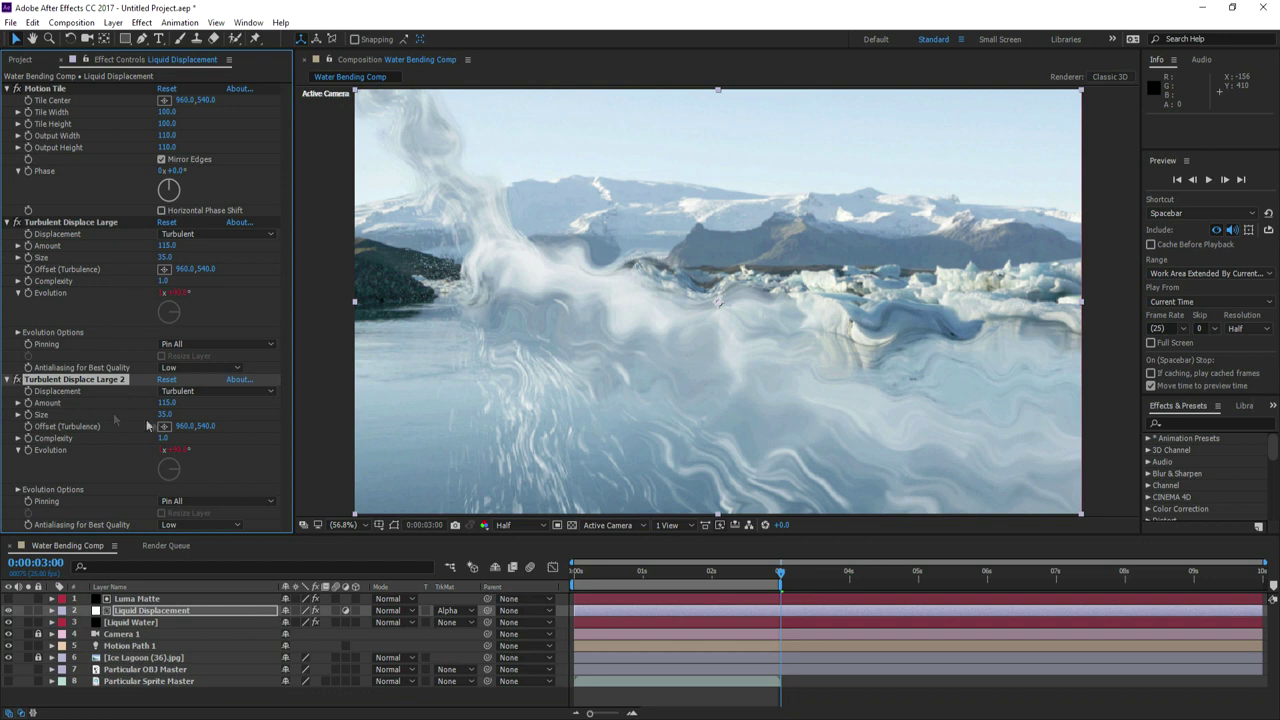
{"action": "left_click", "coordinate": [198, 392]}
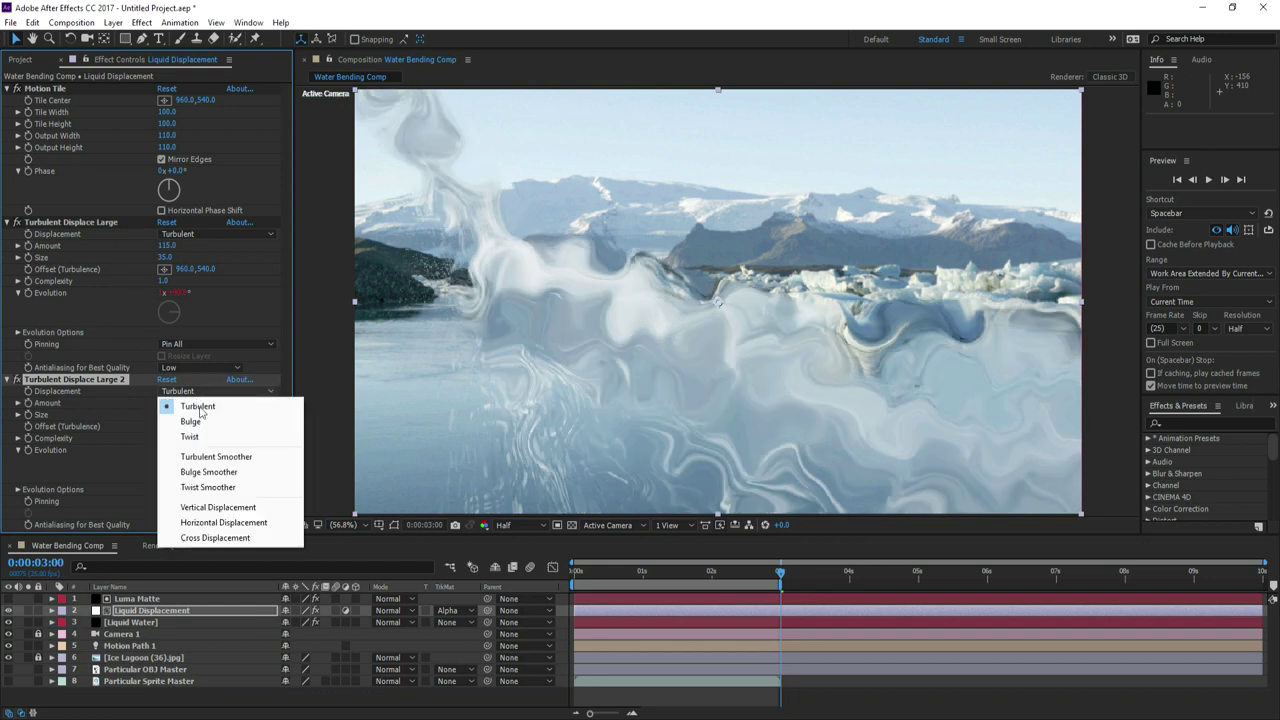
{"action": "left_click", "coordinate": [215, 456]}
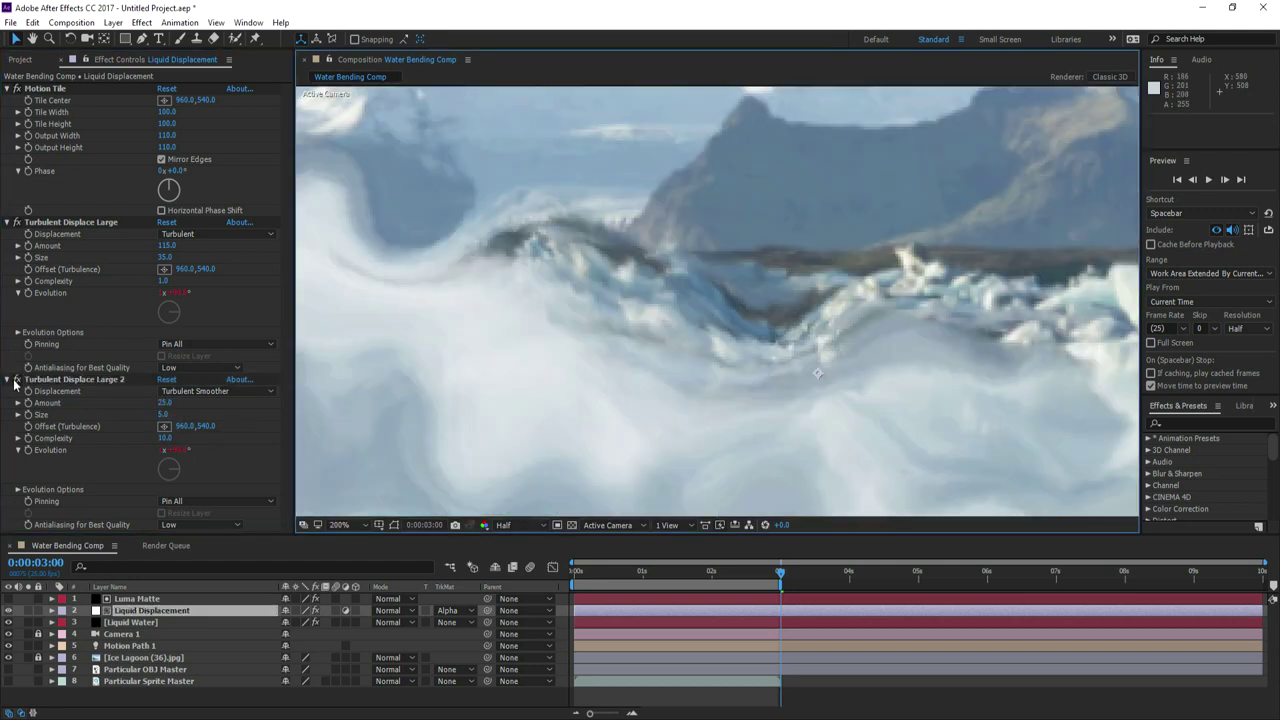
- Compare the duplicated displace effect off and on, and rename it Turbulent Displace Small
{"action": "left_click", "coordinate": [17, 381]}
{"action": "left_click", "coordinate": [17, 381]}
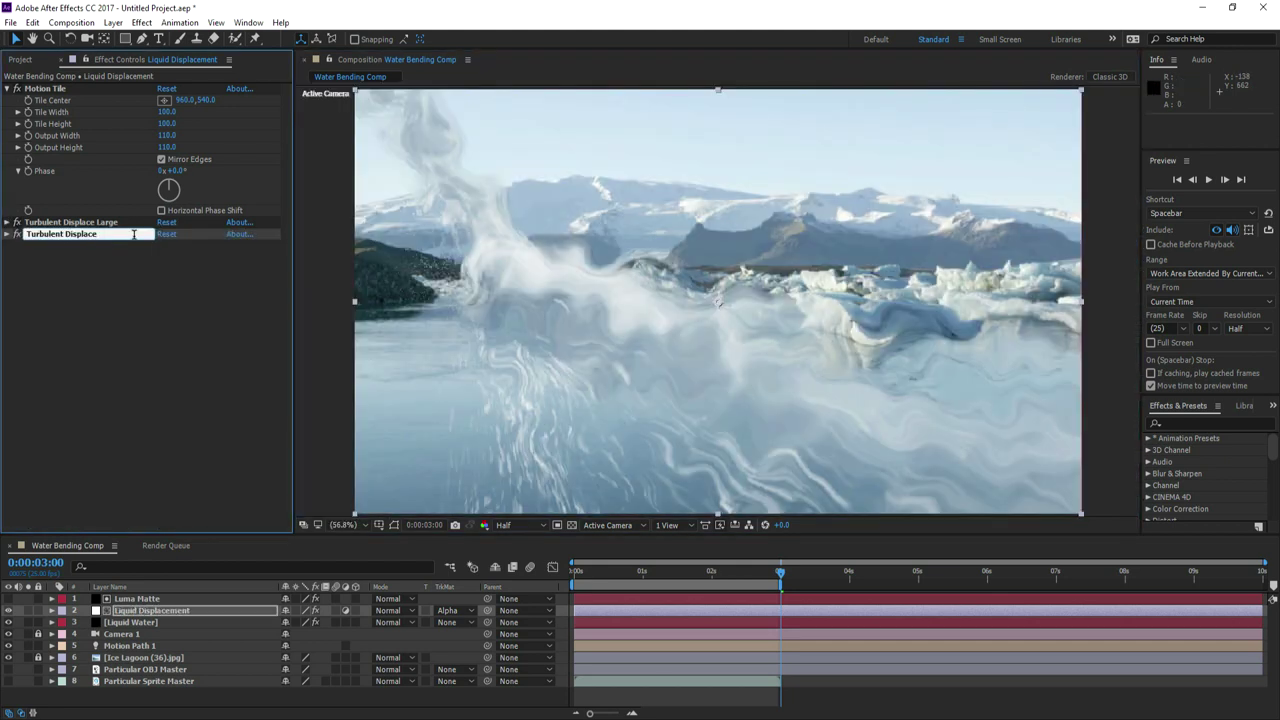
{"action": "key", "text": "Return"}
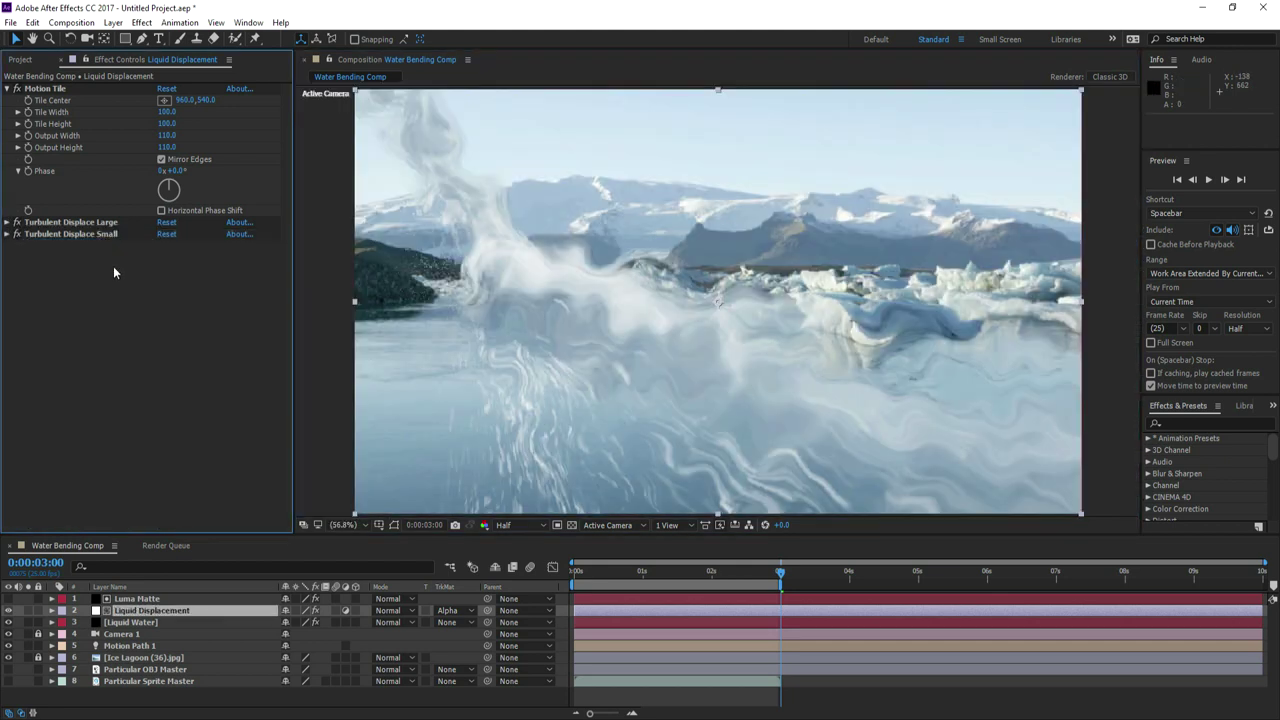
- Add a Median effect with Radius 5 to the Liquid Displacement layer and rename it Median average Blur
{"action": "left_click", "coordinate": [140, 22]}
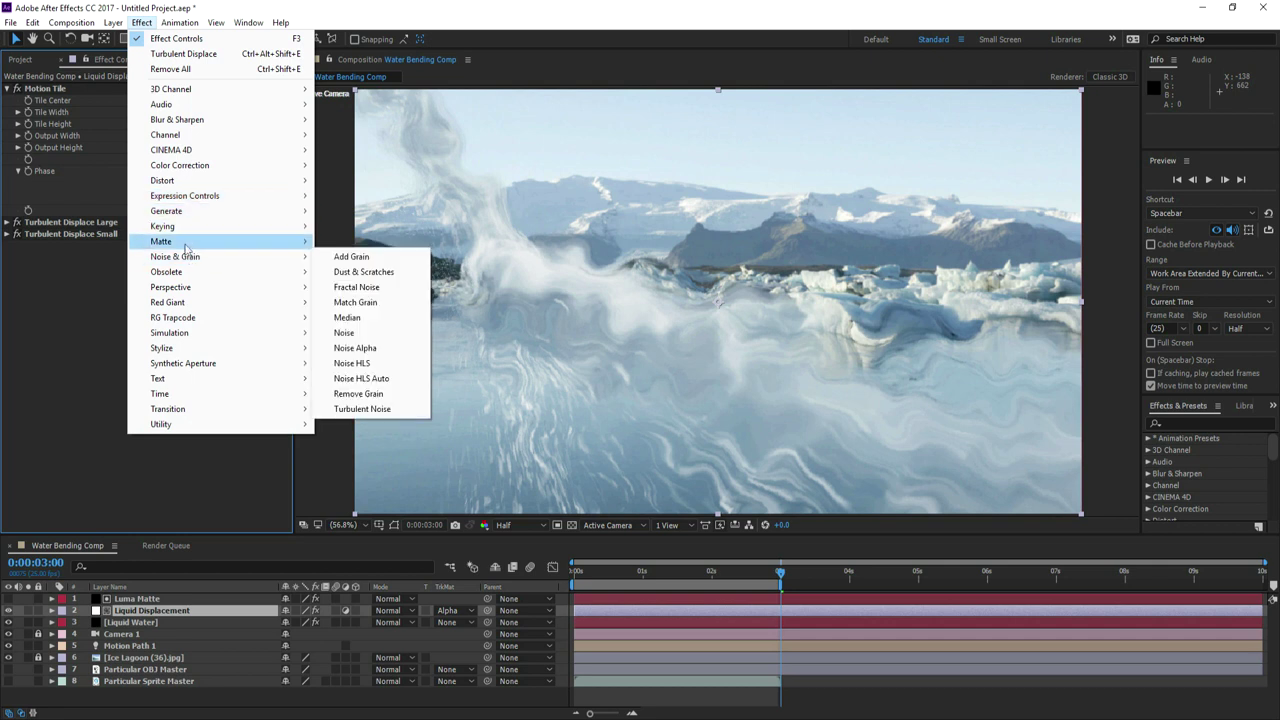
{"action": "mouse_move", "coordinate": [186, 260]}
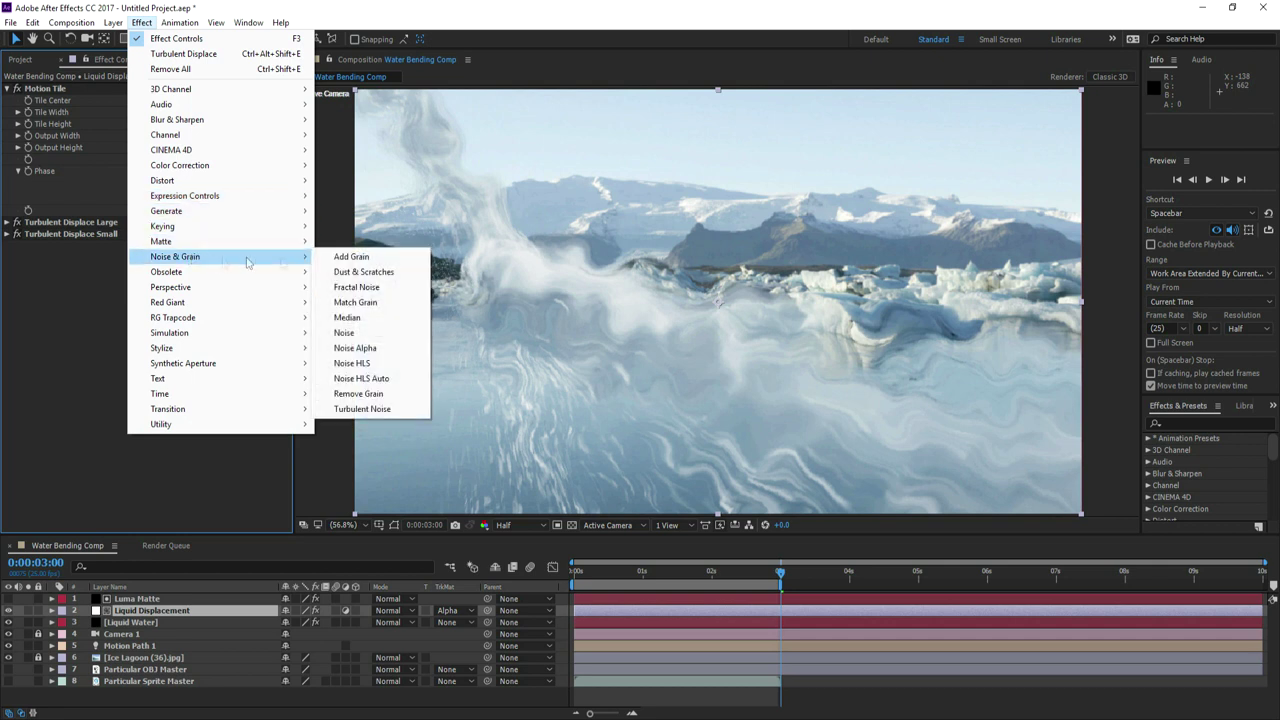
{"action": "left_click", "coordinate": [347, 317]}
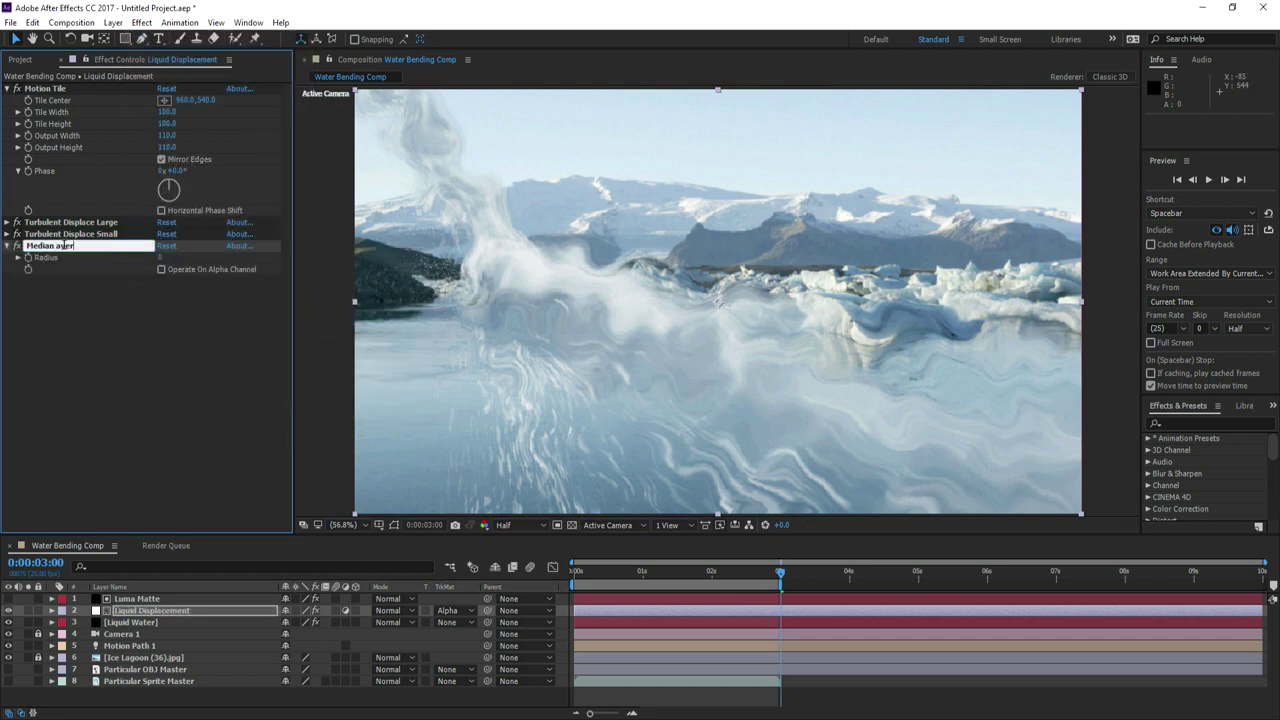
{"action": "key", "text": "Return"}
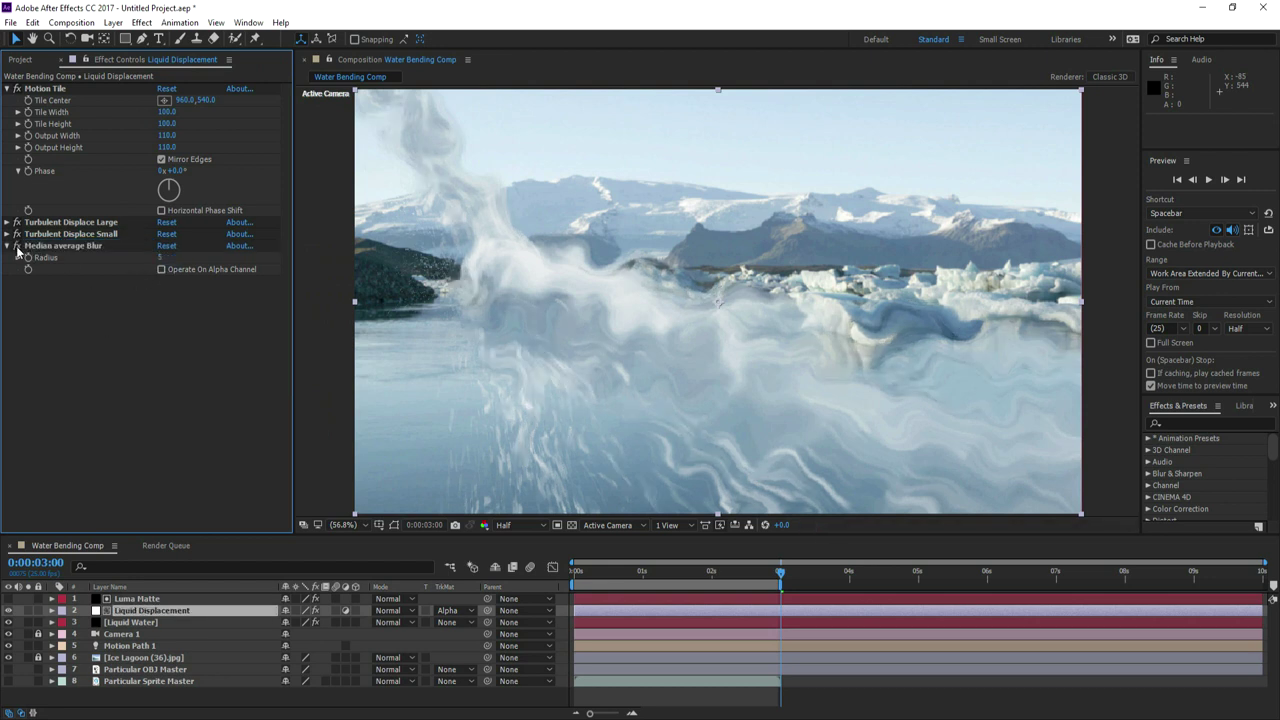
- Add a Displacement Map effect named Displacement Map A and place it directly after Turbulent Displace Large
{"action": "left_click", "coordinate": [141, 22]}
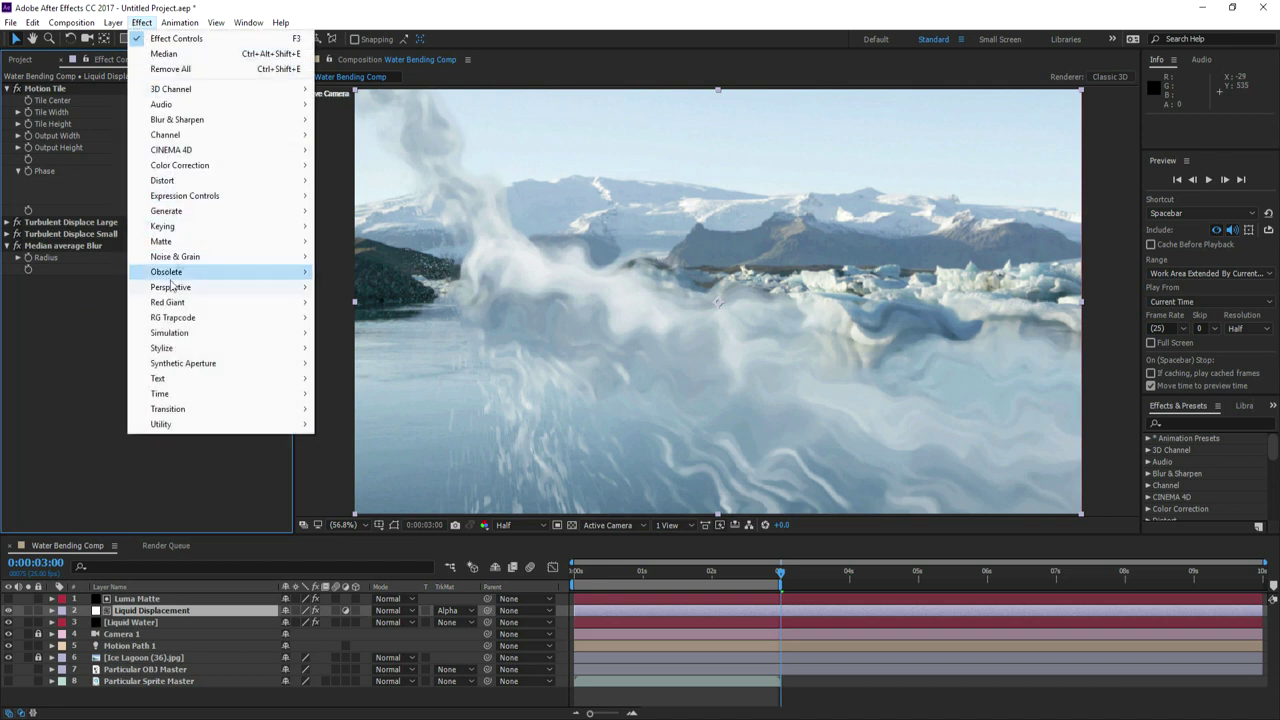
{"action": "mouse_move", "coordinate": [268, 183]}
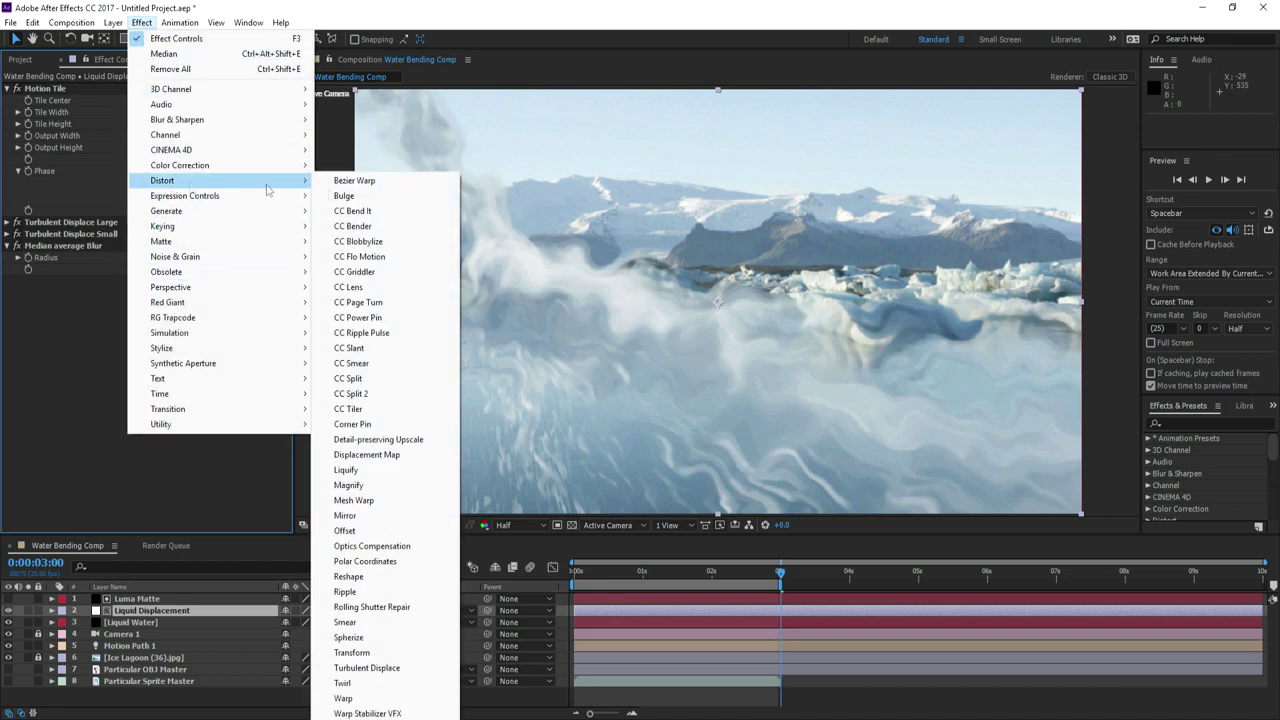
{"action": "left_click", "coordinate": [366, 455]}
{"action": "left_click_drag", "start_coordinate": [86, 288], "coordinate": [106, 234]}
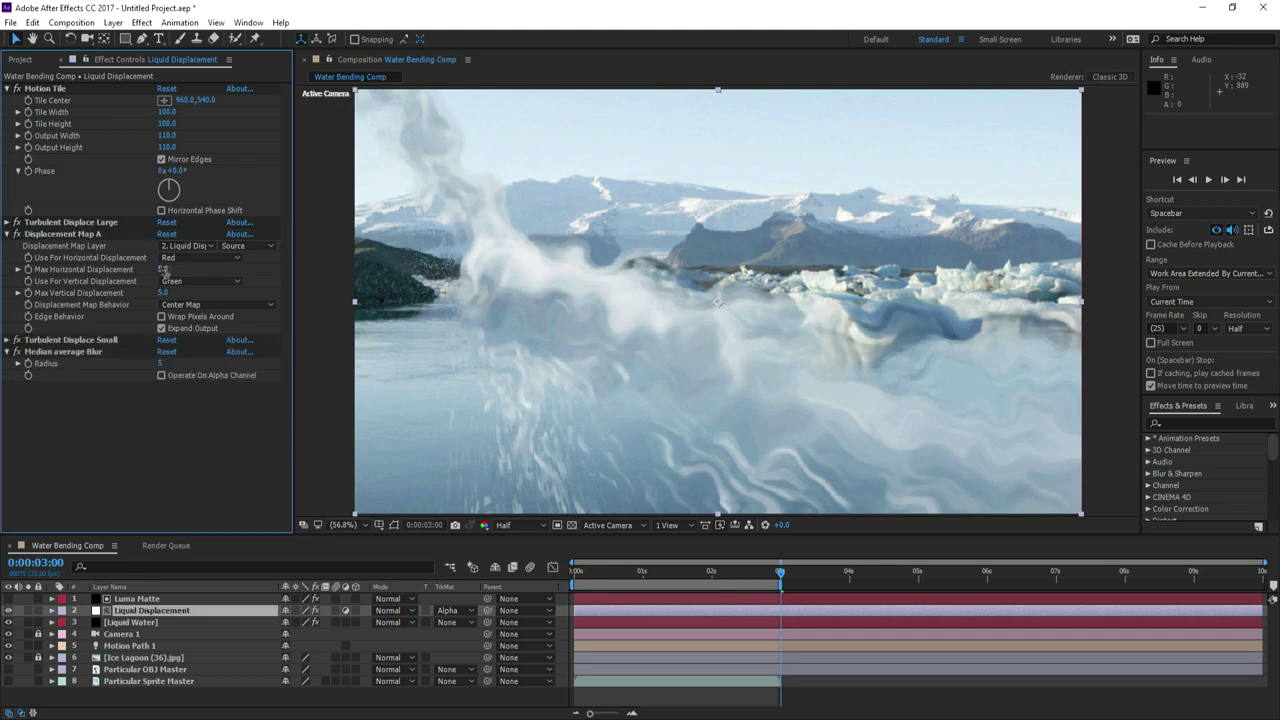
- Set Displacement Map A's maximum horizontal displacement to 80 and vertical to 60, hiding the Liquid Water layer
{"action": "type", "text": "80"}
{"action": "left_click", "coordinate": [167, 395]}
{"action": "left_click", "coordinate": [163, 293]}
{"action": "type", "text": "38"}
{"action": "key", "text": "Return"}
{"action": "left_click", "coordinate": [9, 622]}
{"action": "left_click_drag", "start_coordinate": [163, 293], "coordinate": [172, 293]}
{"action": "type", "text": "60"}
{"action": "key", "text": "Return"}
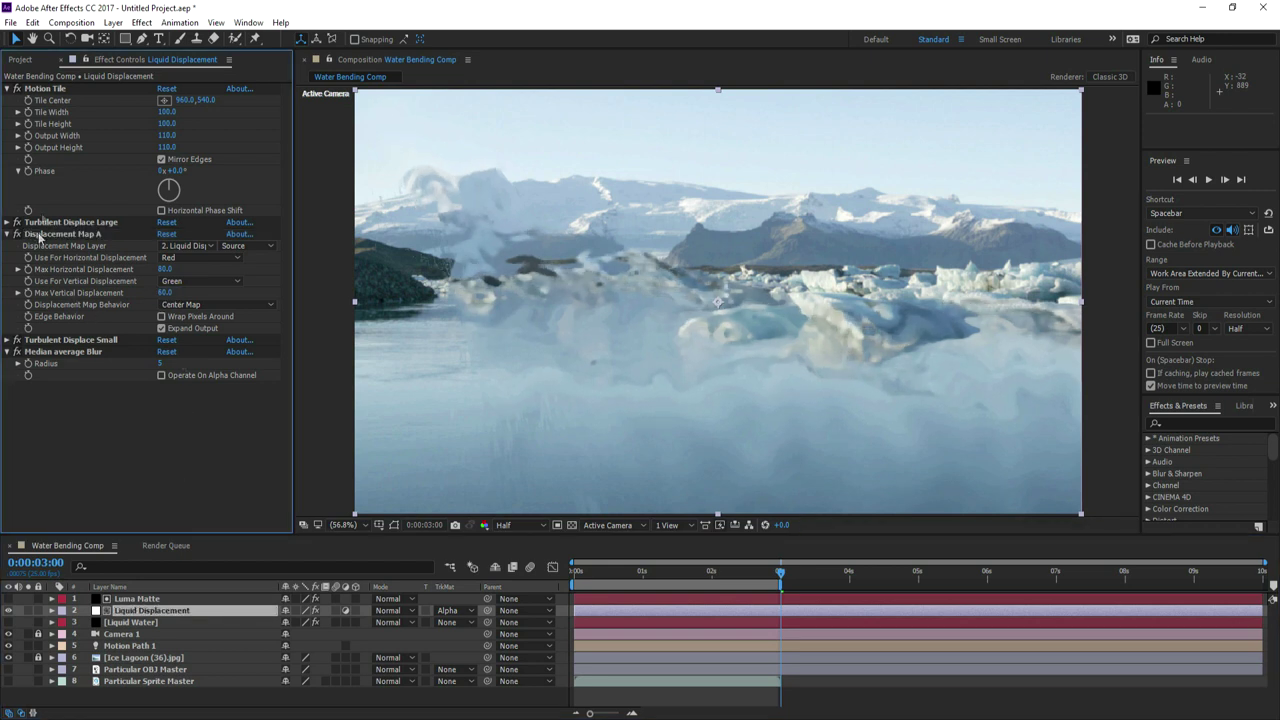
- Add a second Displacement Map named Displacement Map B and move Turbulent Displace Small below it to the end
{"action": "left_click", "coordinate": [141, 22]}
{"action": "mouse_move", "coordinate": [200, 180]}
{"action": "left_click", "coordinate": [375, 424]}
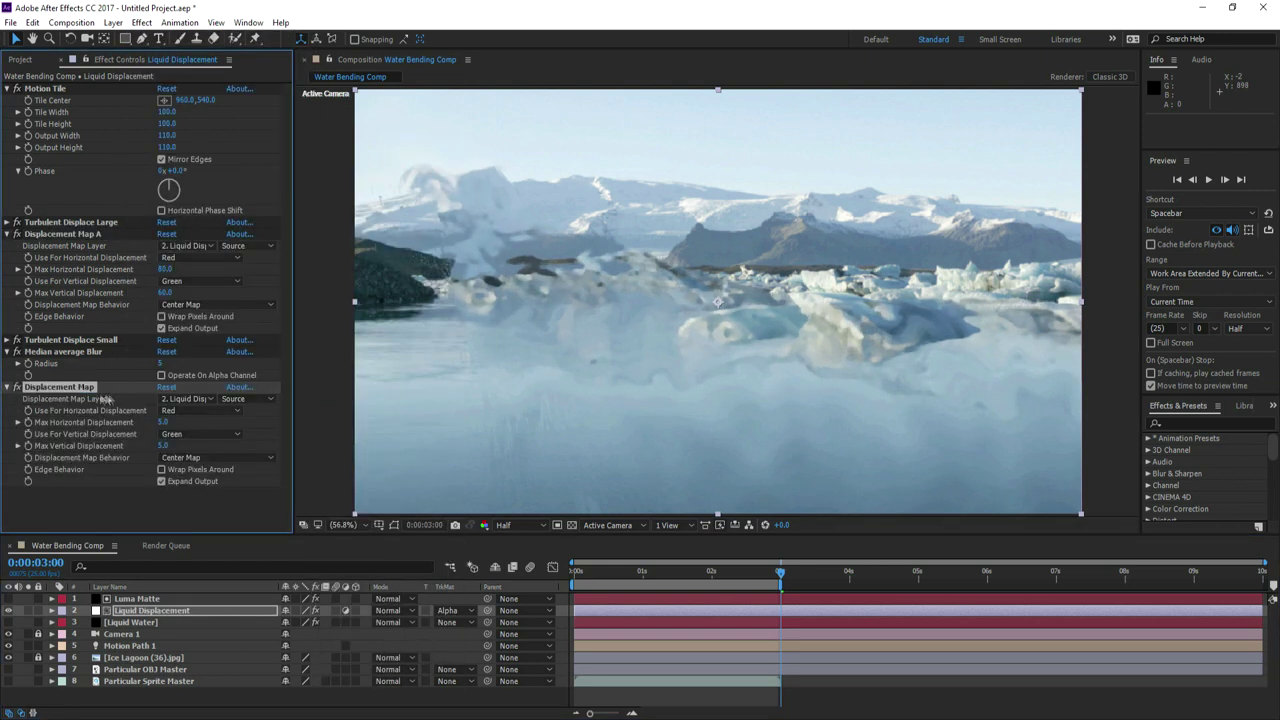
{"action": "left_click", "coordinate": [62, 353]}
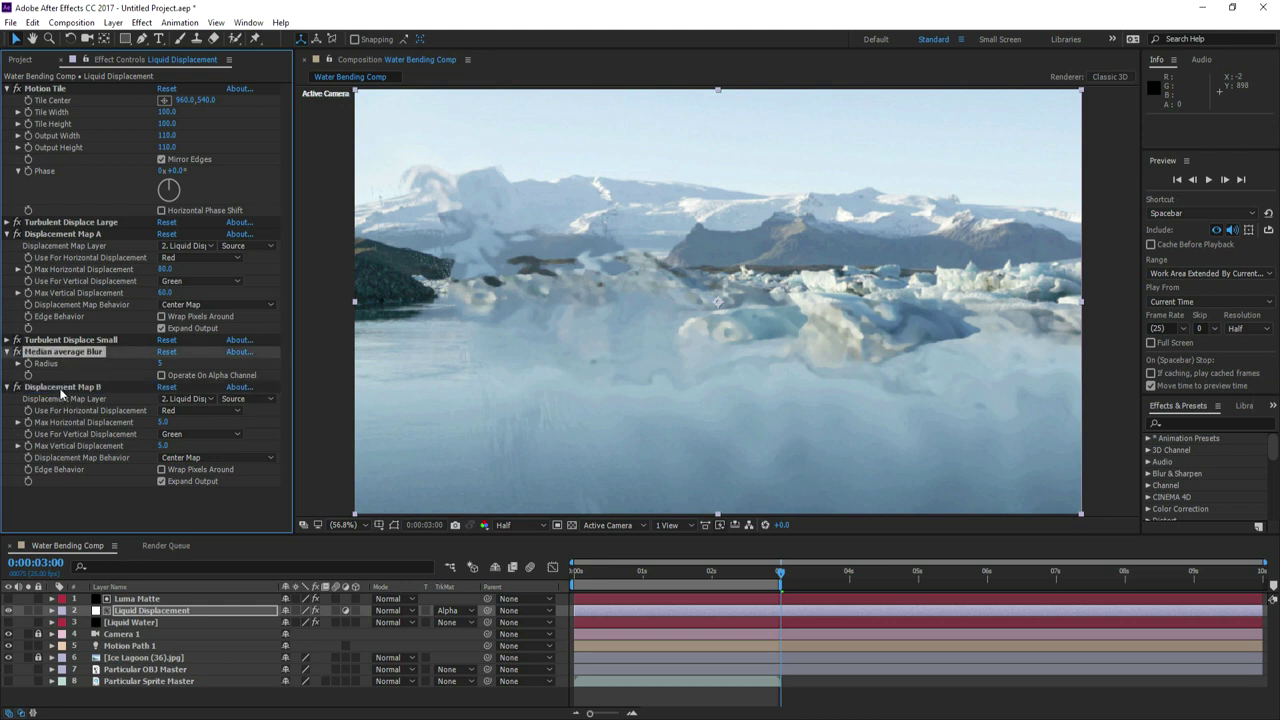
{"action": "left_click_drag", "start_coordinate": [72, 341], "coordinate": [97, 494]}
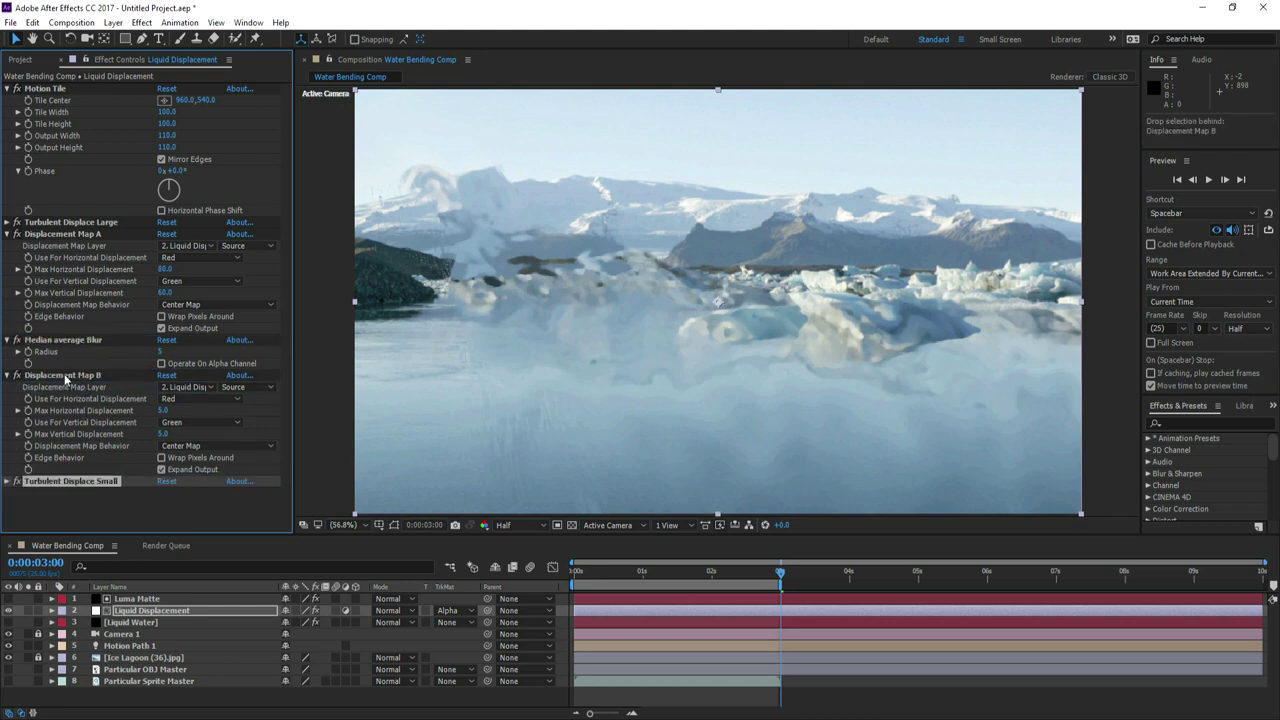
- Adjust Displacement Map B's maximum horizontal displacement and set its maximum vertical displacement to -10
{"action": "left_click", "coordinate": [62, 377]}
{"action": "left_click_drag", "start_coordinate": [147, 410], "coordinate": [137, 412]}
{"action": "left_click", "coordinate": [163, 435]}
{"action": "type", "text": "-10"}
{"action": "left_click", "coordinate": [154, 508]}
{"action": "scroll", "coordinate": [552, 292], "scroll_direction": "up", "scroll_amount": 1}
{"action": "left_click_drag", "start_coordinate": [552, 294], "coordinate": [734, 323]}
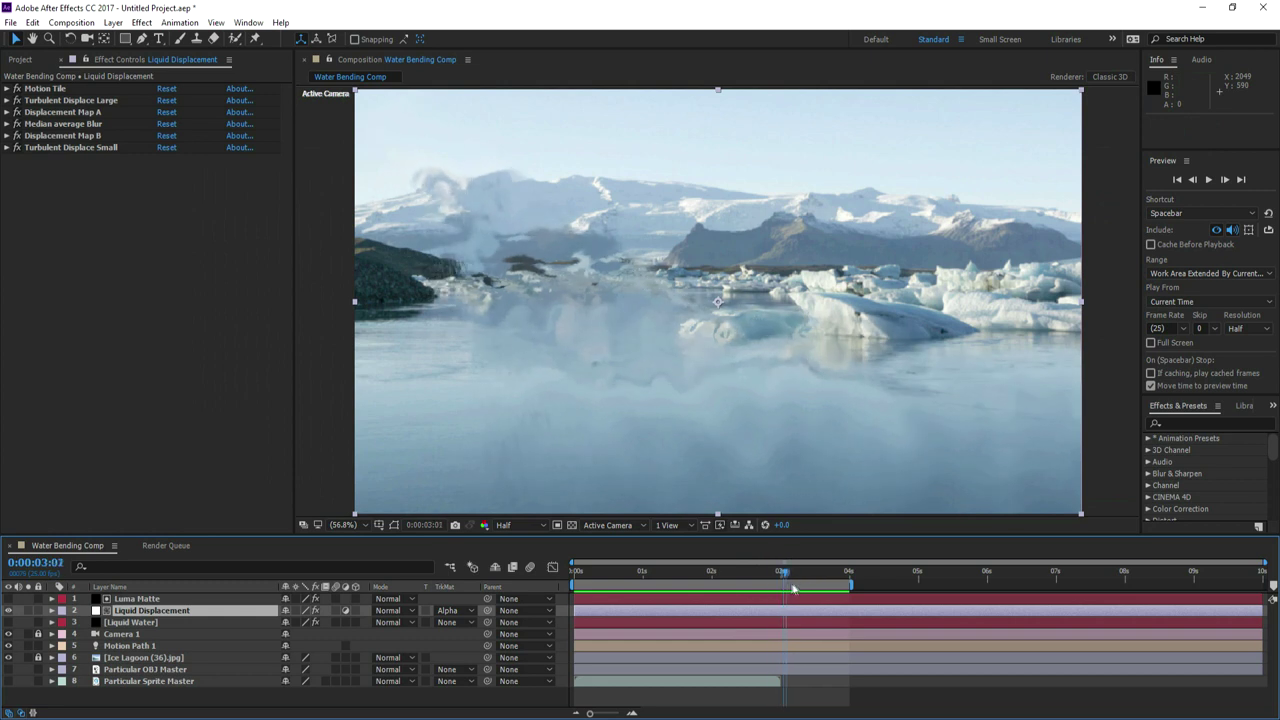
- Edit Turbulent Displace Large's Evolution expression, changing the first digit of the time multiplier to 6
{"action": "left_click", "coordinate": [52, 610]}
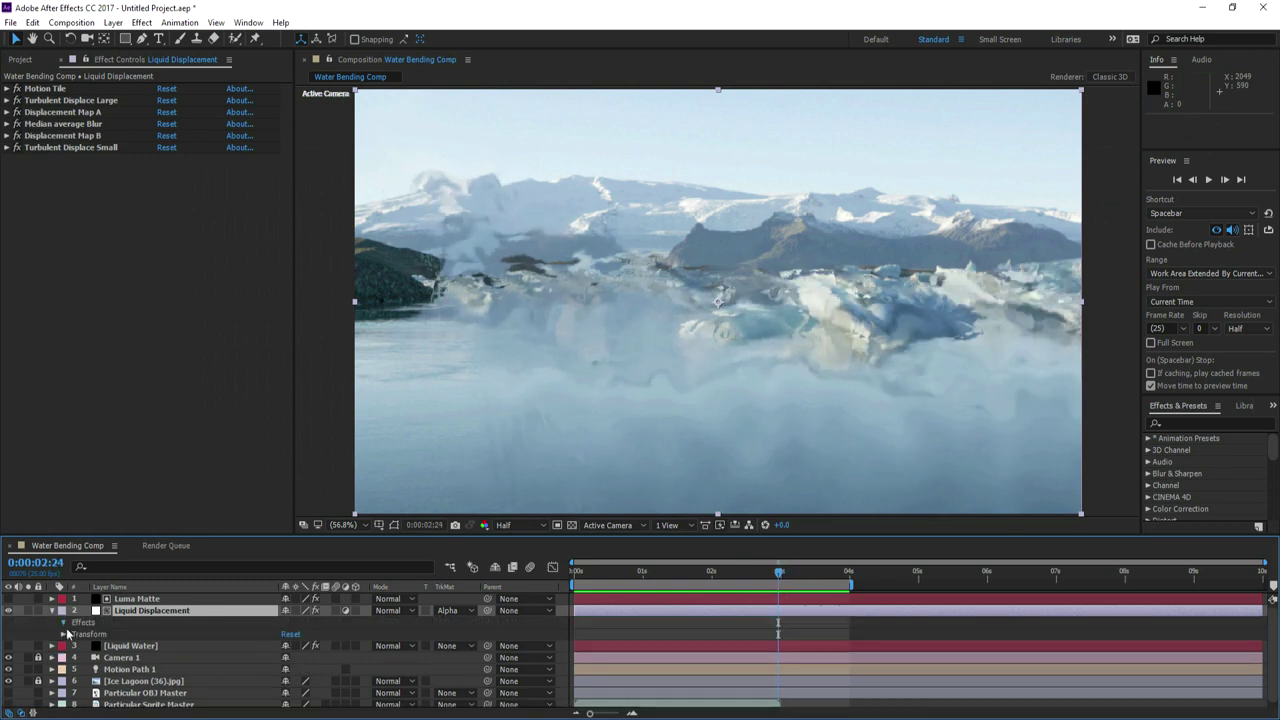
{"action": "left_click", "coordinate": [63, 622]}
{"action": "left_click", "coordinate": [74, 646]}
{"action": "scroll", "coordinate": [78, 644], "scroll_direction": "down", "scroll_amount": 1}
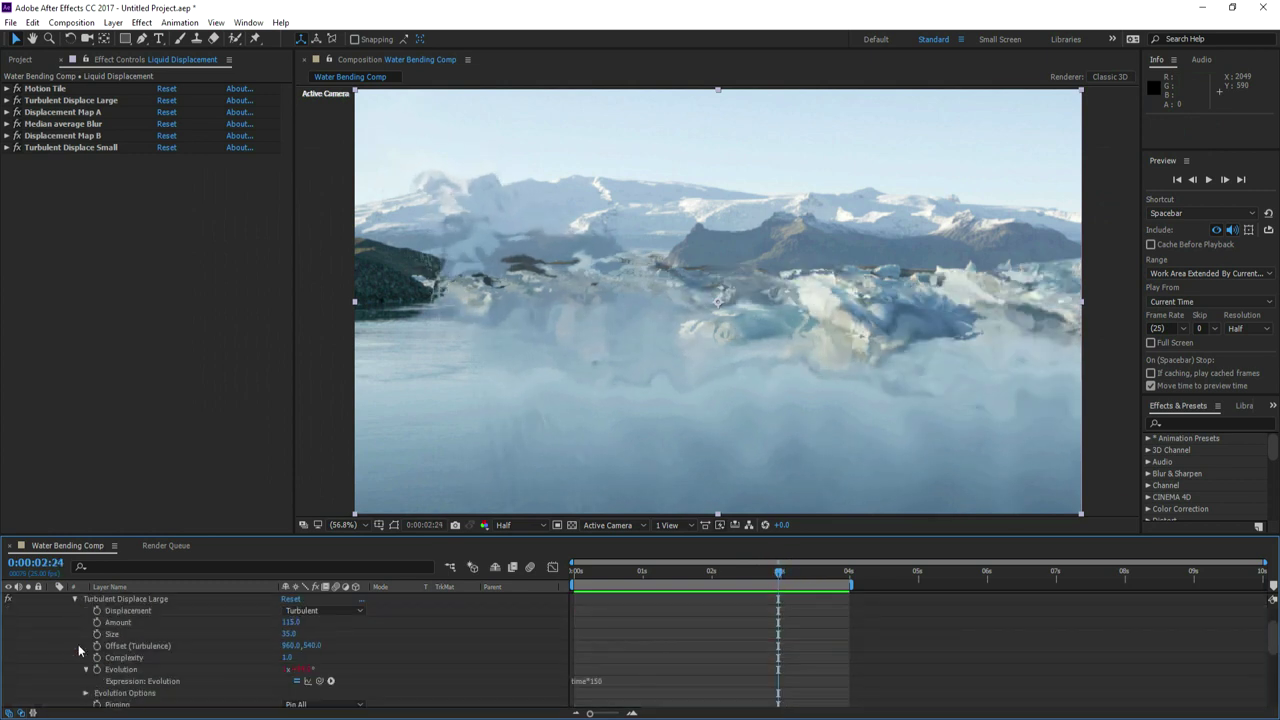
{"action": "left_click", "coordinate": [601, 681]}
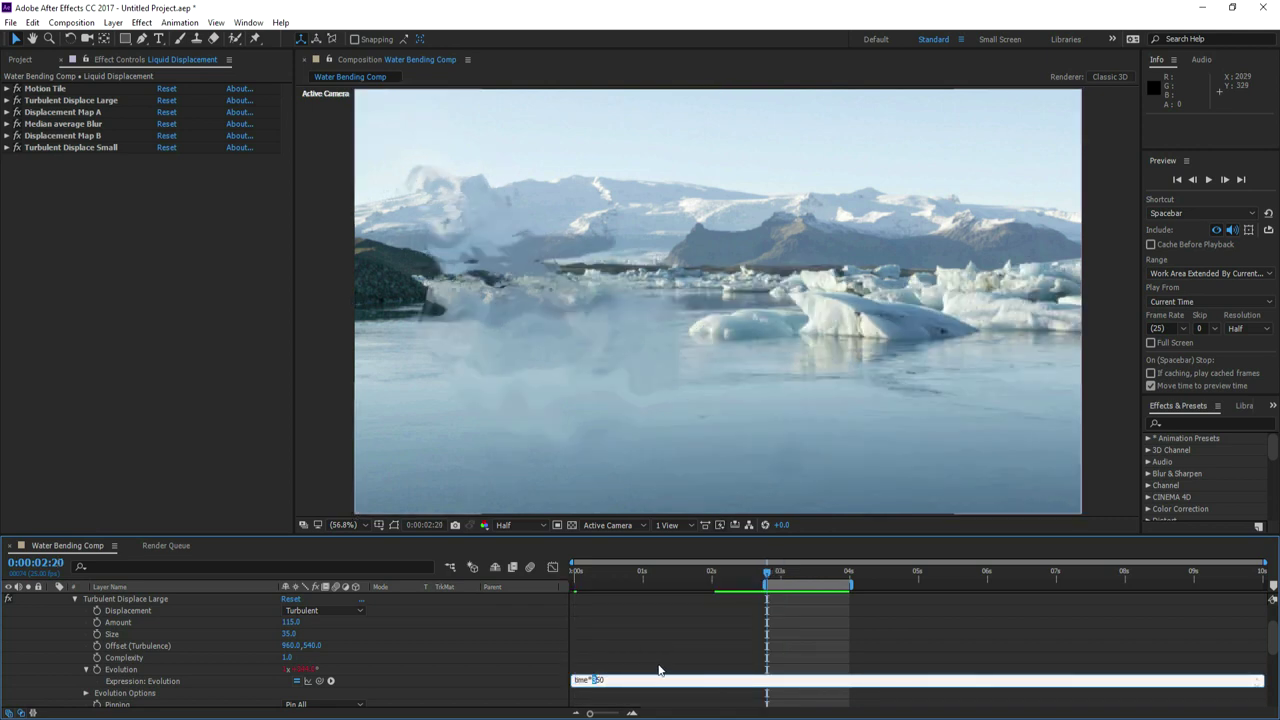
{"action": "type", "text": "6"}
{"action": "left_click", "coordinate": [658, 647]}
- Play back the water bending animation and scrub through it to check the stream
{"action": "left_click", "coordinate": [1207, 179]}
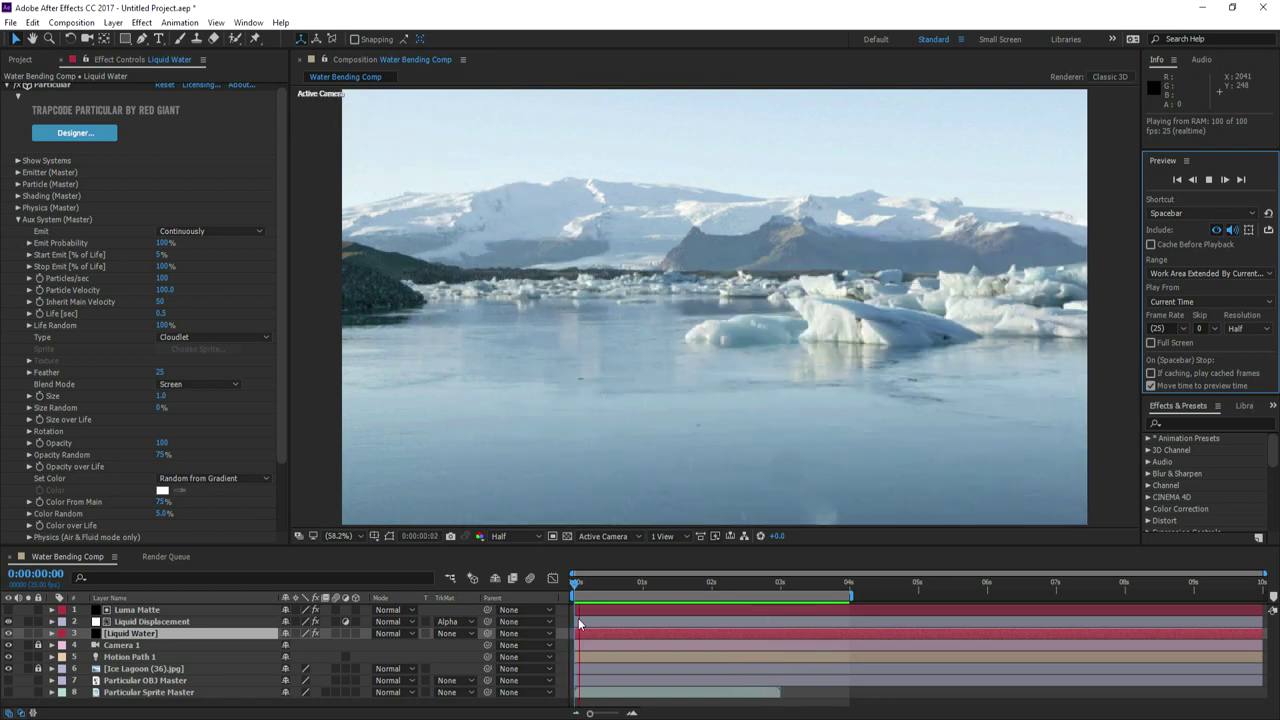
{"action": "key", "text": "space"}
{"action": "key", "text": "space"}
{"action": "left_click_drag", "start_coordinate": [768, 592], "coordinate": [744, 592]}
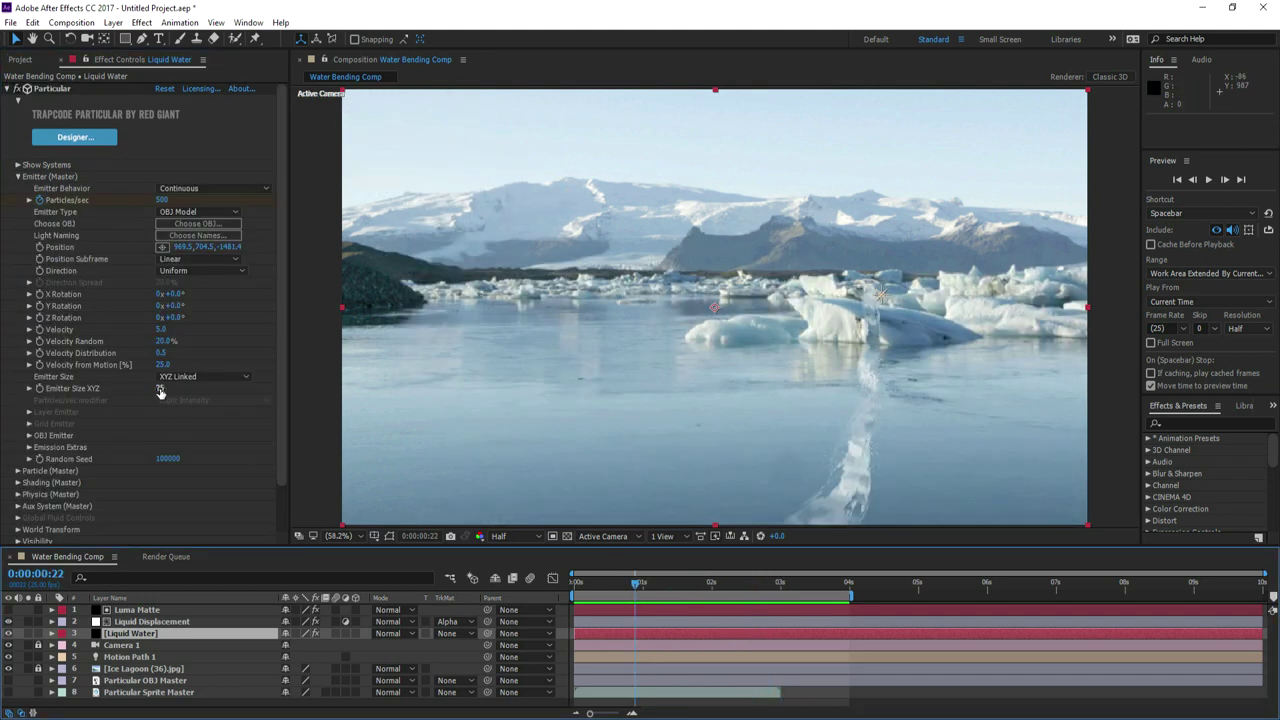
- Set Particular's Emitter Size XYZ to 0 on the Luma Matte layer
{"action": "left_click", "coordinate": [160, 390]}
{"action": "left_click", "coordinate": [138, 610]}
{"action": "left_click", "coordinate": [18, 177]}
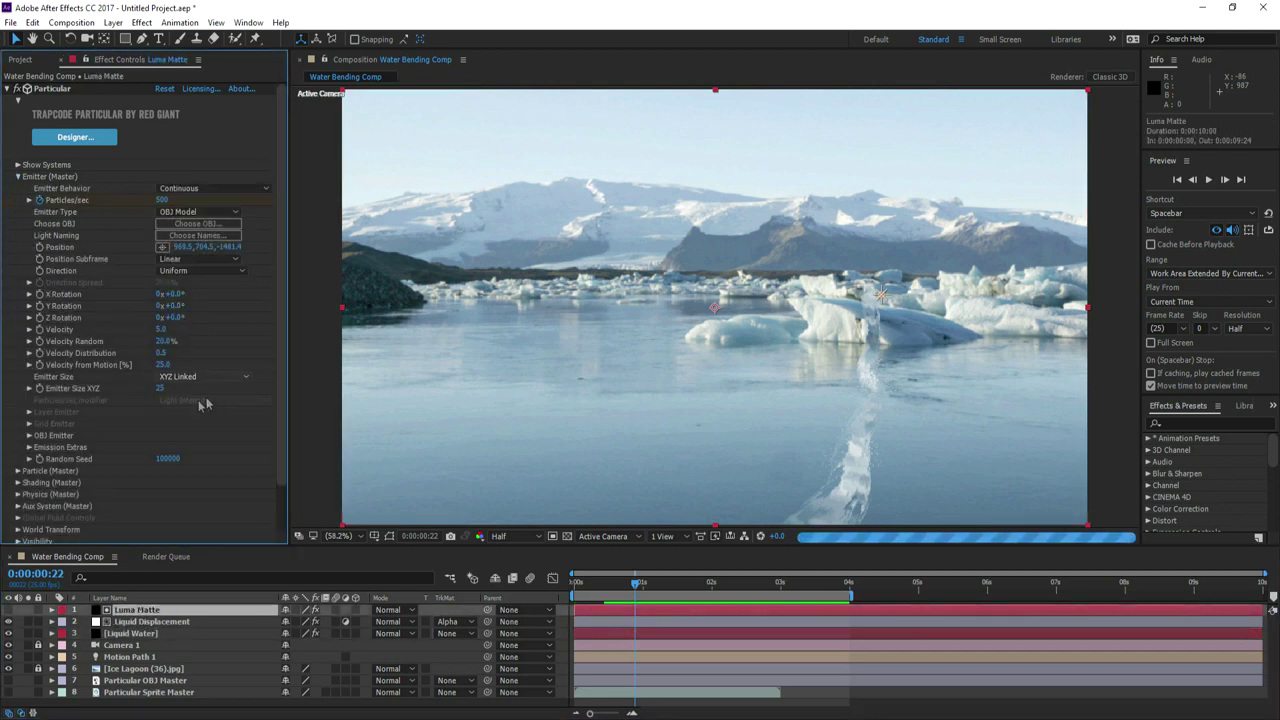
{"action": "left_click", "coordinate": [160, 389]}
{"action": "type", "text": "0"}
{"action": "left_click", "coordinate": [224, 424]}
- Set Particular's Emitter Size XYZ to 5 on the Liquid Water layer
{"action": "left_click", "coordinate": [160, 389]}
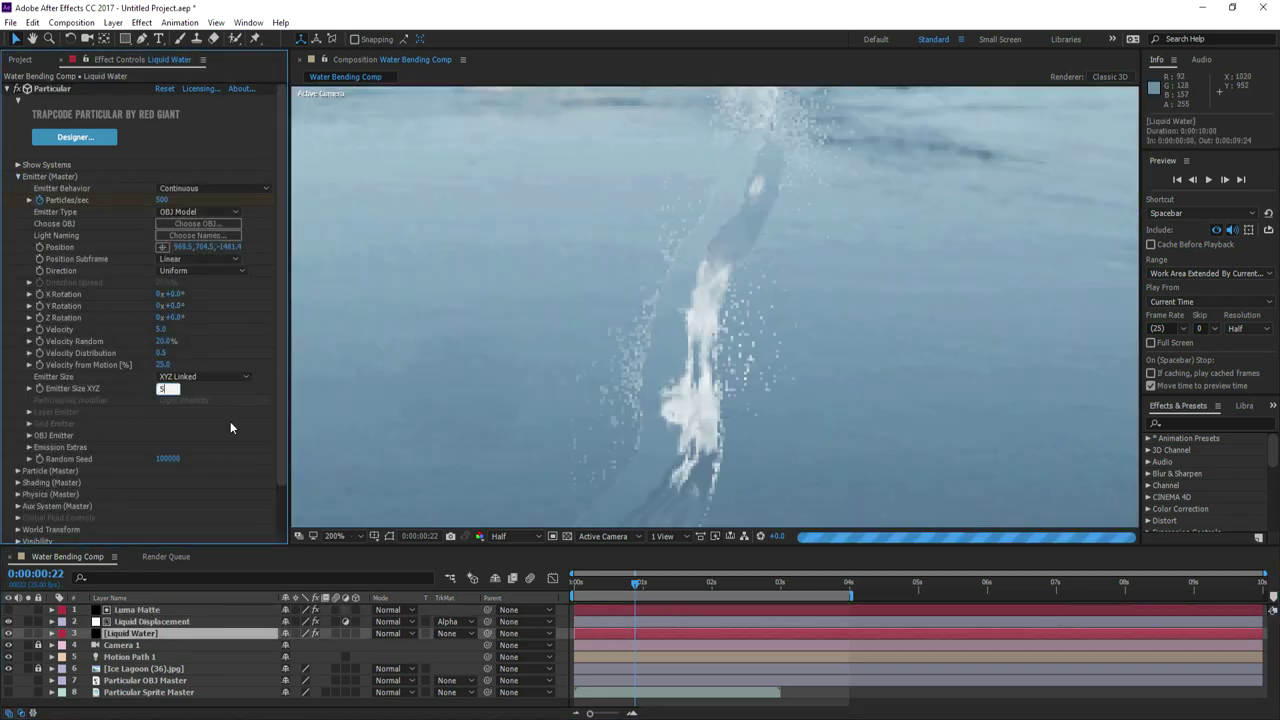
{"action": "type", "text": "5"}
{"action": "left_click", "coordinate": [230, 421]}
- At 3 seconds, set the Liquid Water layer's Emitter Size XYZ to 10
{"action": "left_click", "coordinate": [335, 536]}
{"action": "left_click", "coordinate": [352, 290]}
{"action": "left_click", "coordinate": [781, 583]}
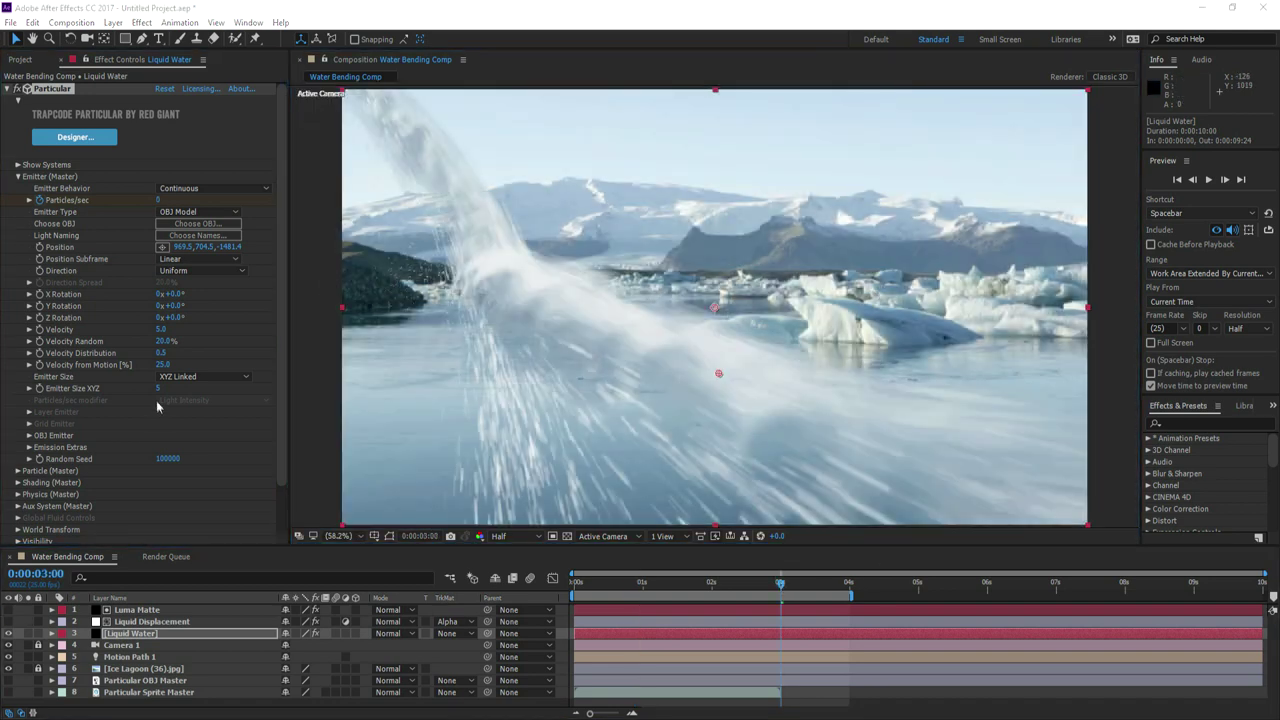
{"action": "left_click", "coordinate": [158, 389]}
{"action": "type", "text": "10"}
{"action": "key", "text": "Return"}
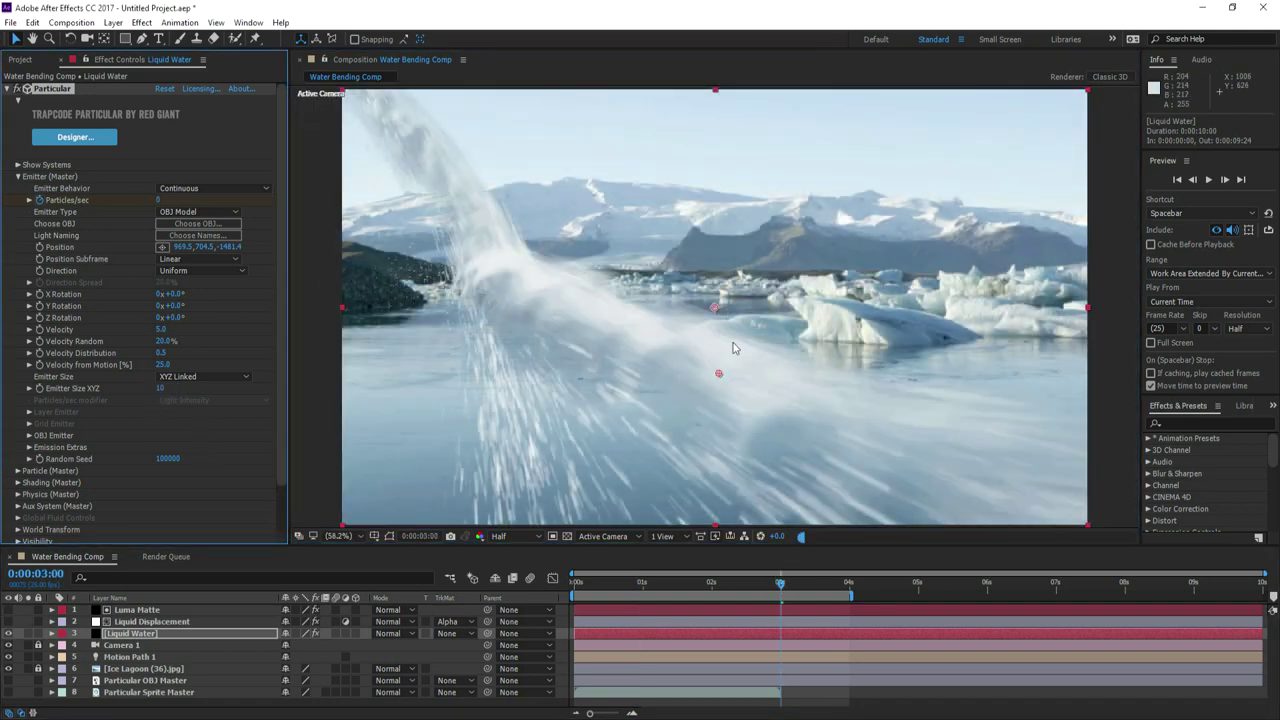
- Duplicate the Luma Matte layer, solo the copy and open its Particular Motion Blur rendering settings
{"action": "left_click", "coordinate": [128, 610]}
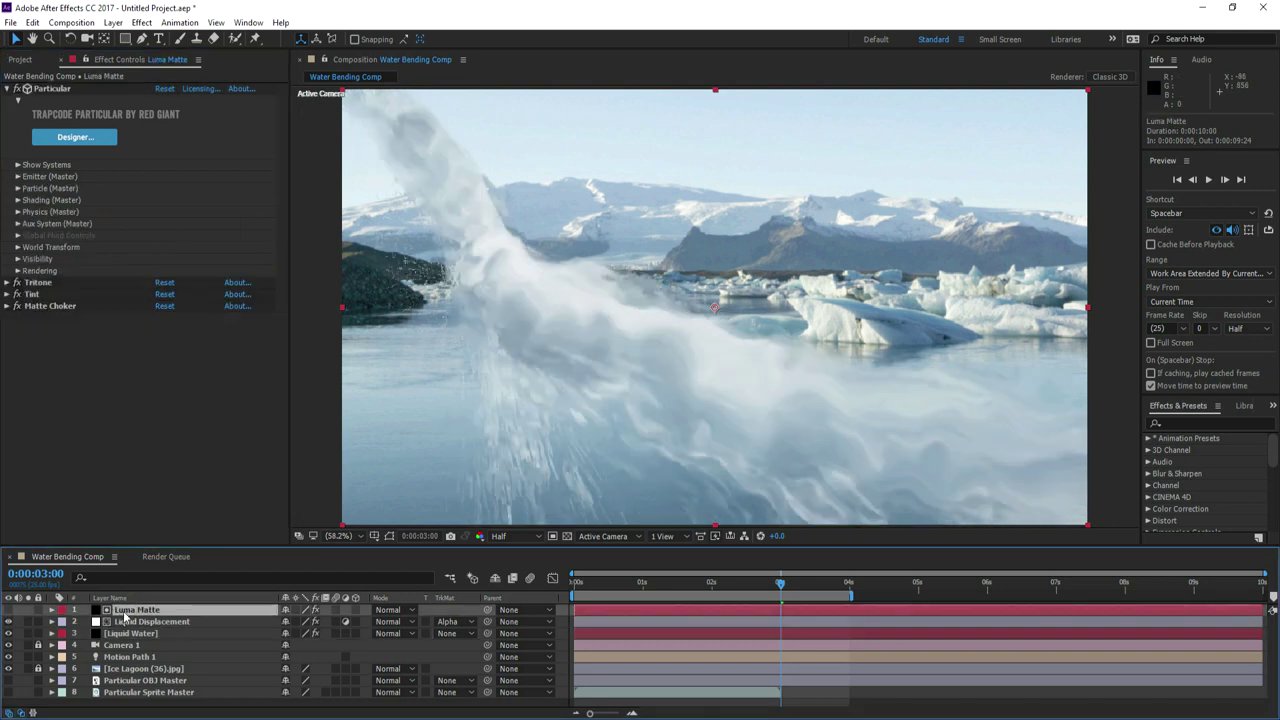
{"action": "key", "text": "ctrl+d"}
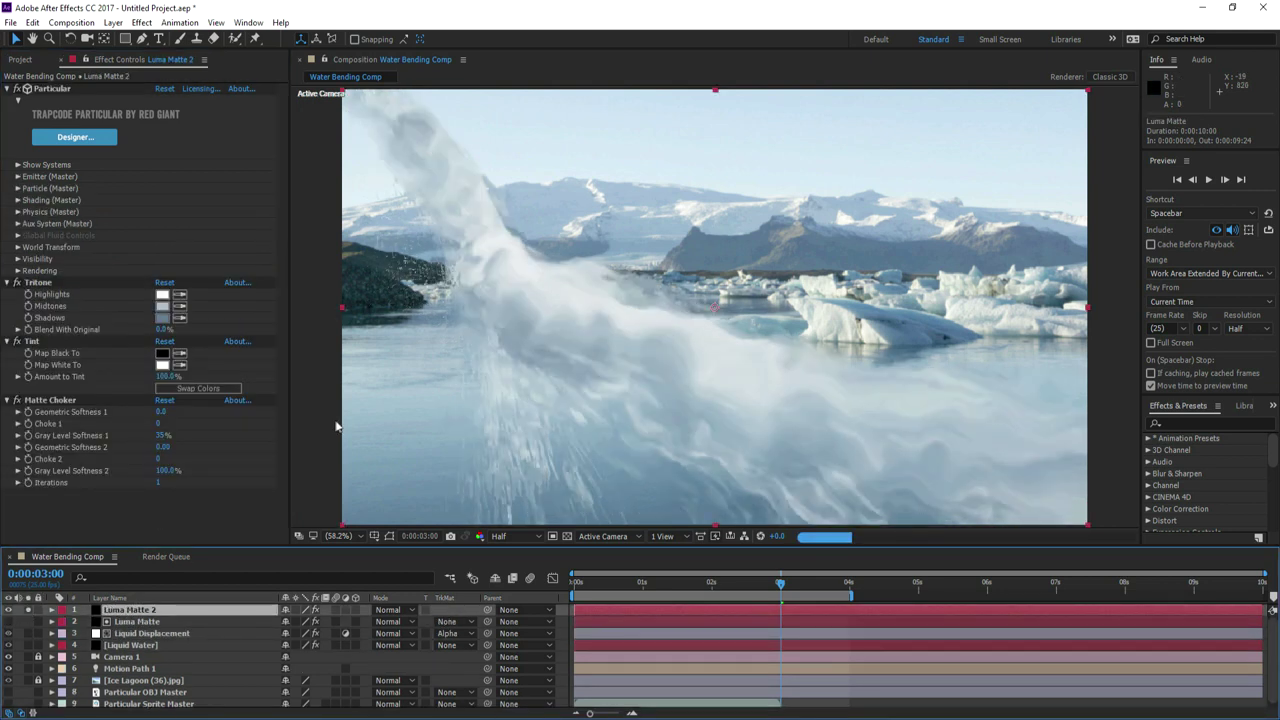
{"action": "left_click", "coordinate": [17, 270]}
{"action": "left_click", "coordinate": [29, 353]}
{"action": "key", "text": "Return"}
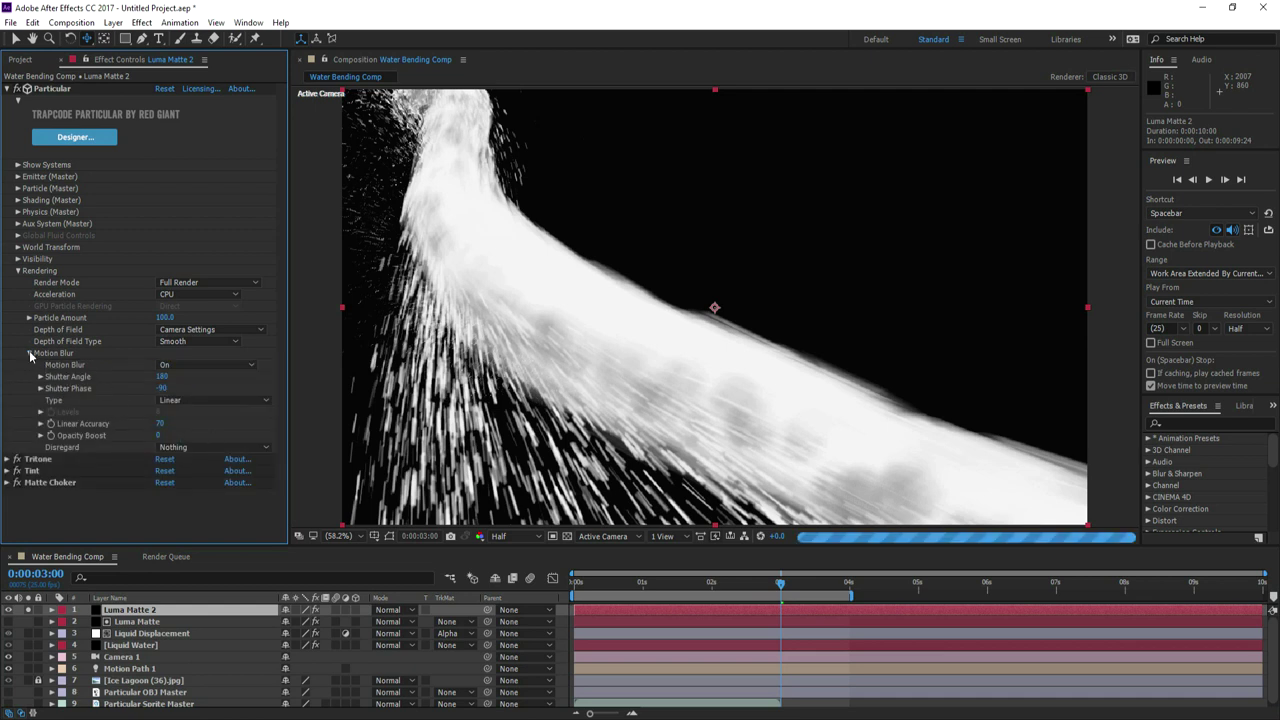
- Remove the Matte Choker and Tint effects from the duplicated Luma Matte layer
{"action": "left_click", "coordinate": [29, 353]}
{"action": "left_click", "coordinate": [56, 388]}
{"action": "key", "text": "Delete"}
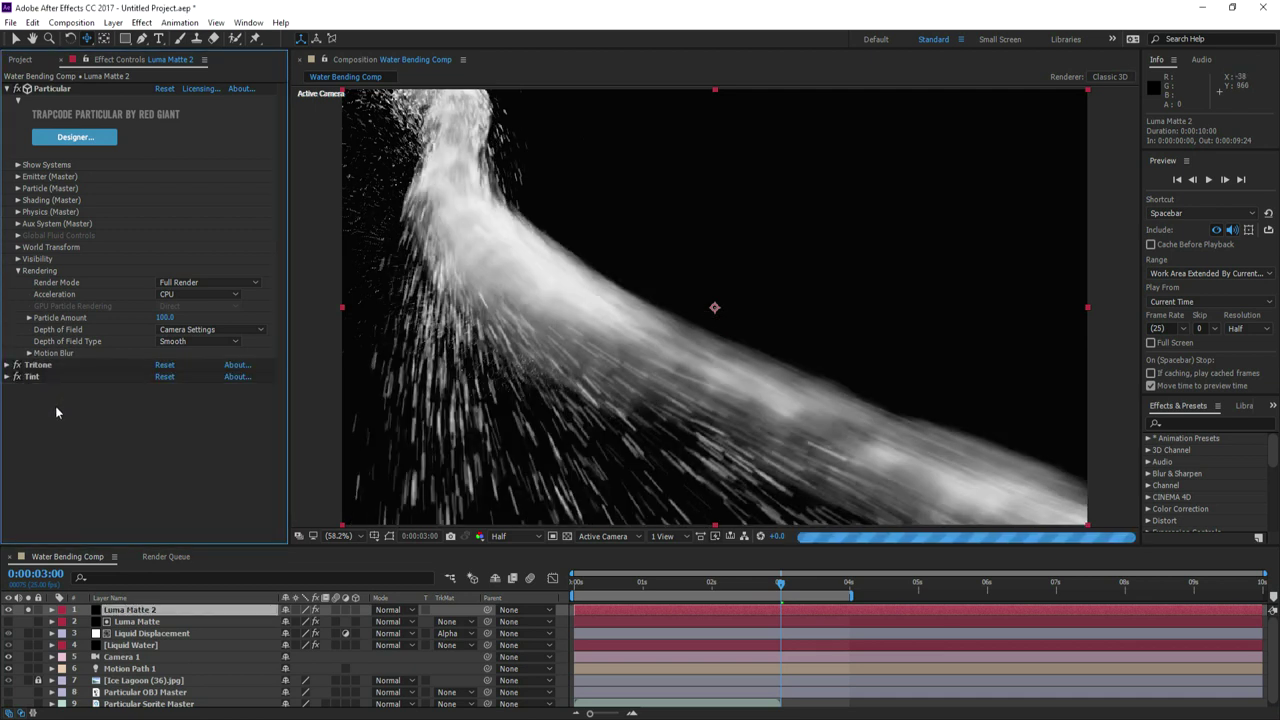
{"action": "left_click", "coordinate": [32, 377]}
{"action": "key", "text": "Delete"}
{"action": "left_click", "coordinate": [17, 270]}
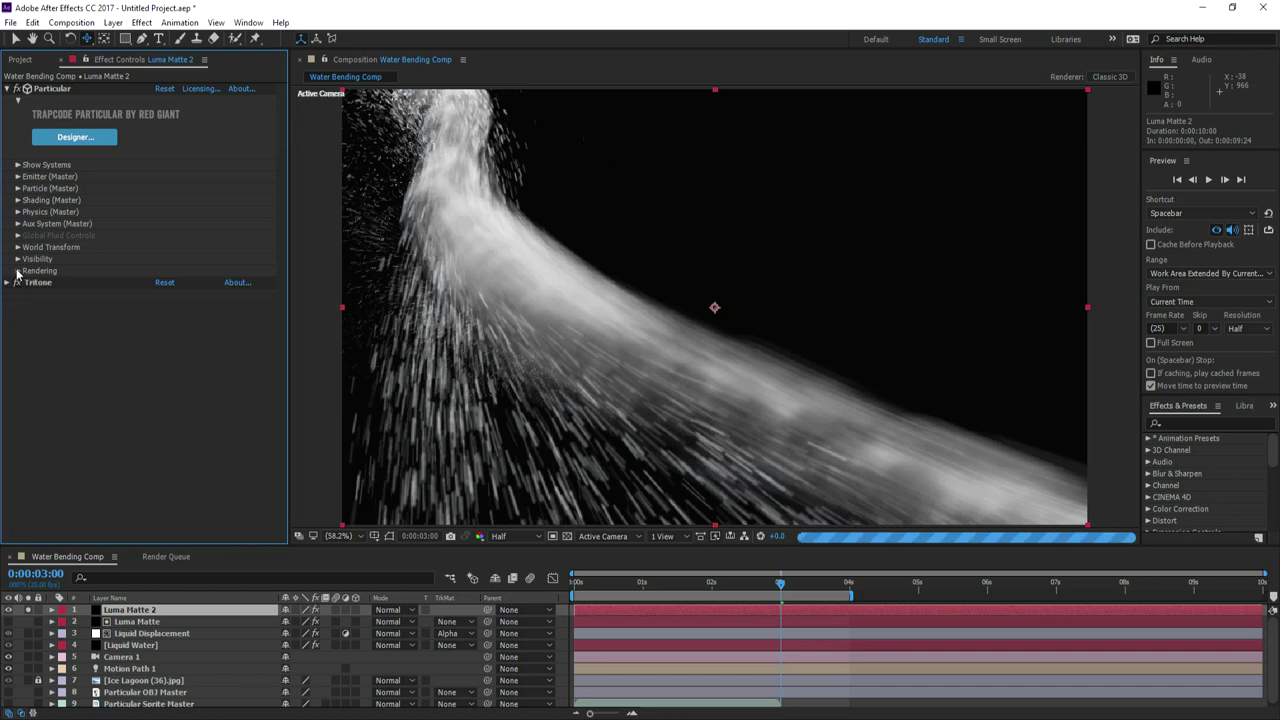
- Set Particular's particle Blend Mode to Normal on the Liquid Highlights layer
{"action": "left_click", "coordinate": [212, 412]}
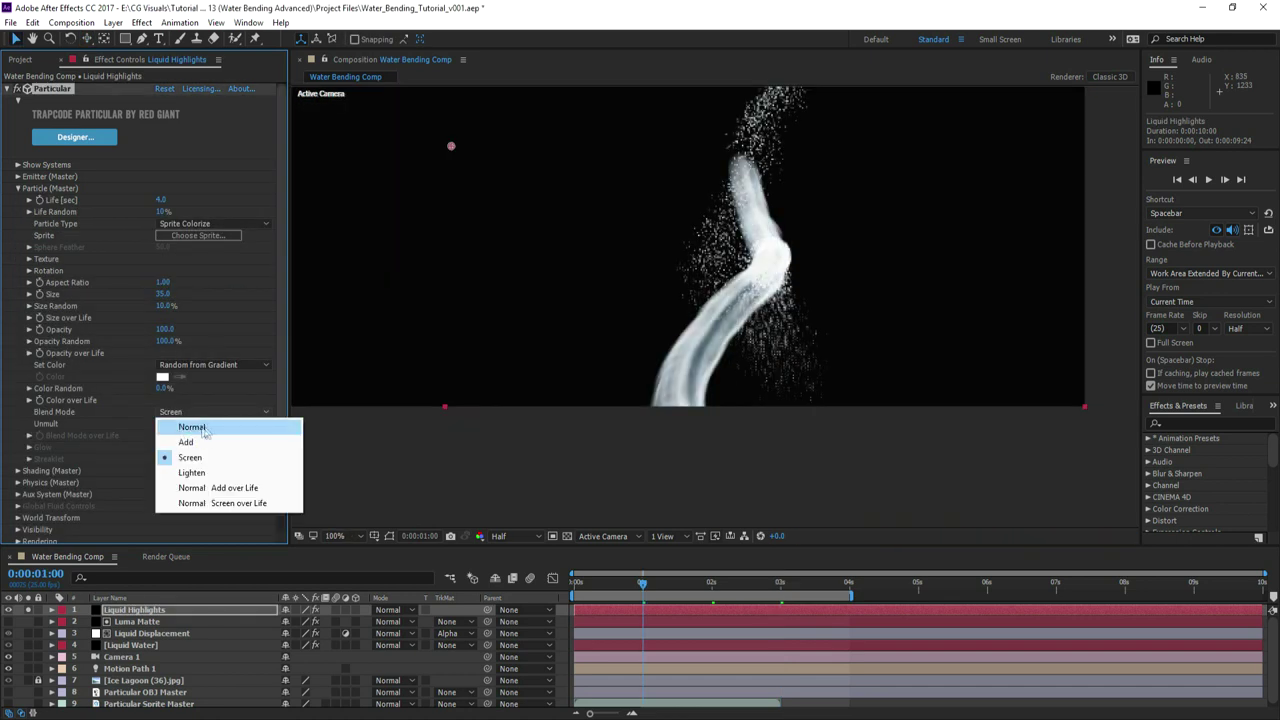
{"action": "left_click", "coordinate": [192, 427]}
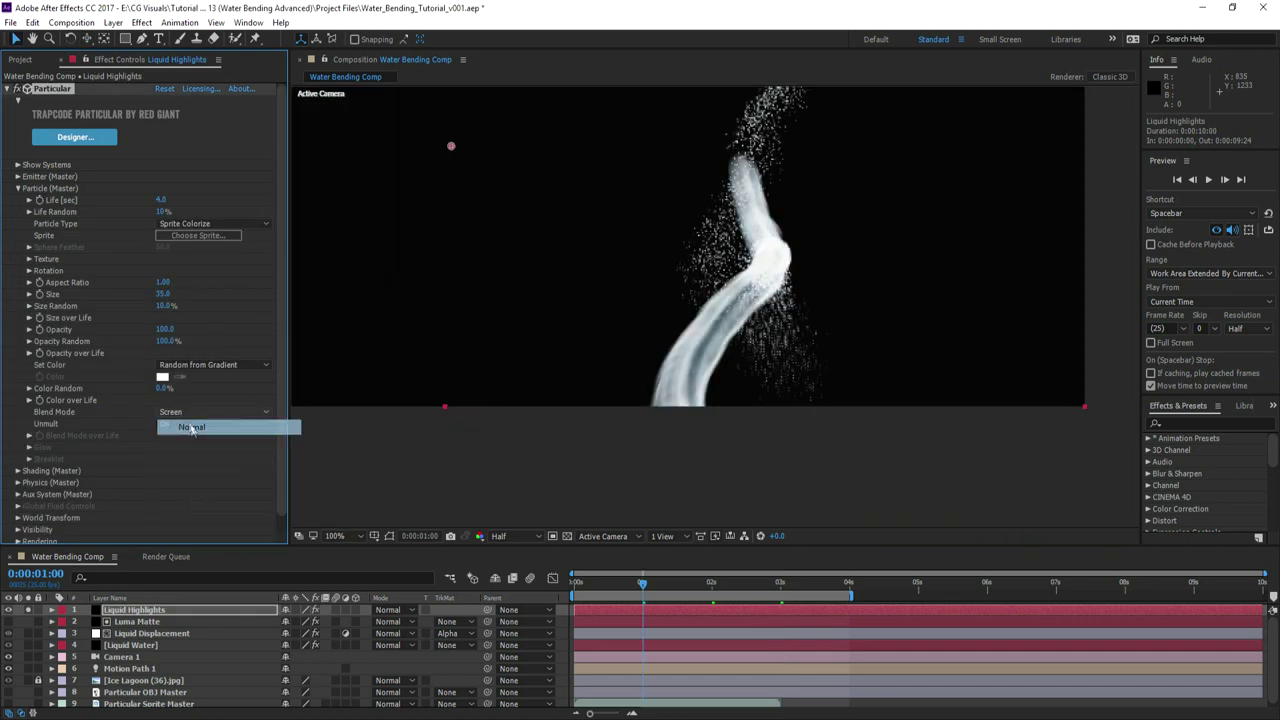
{"action": "left_click", "coordinate": [192, 427]}
{"action": "left_click", "coordinate": [17, 188]}
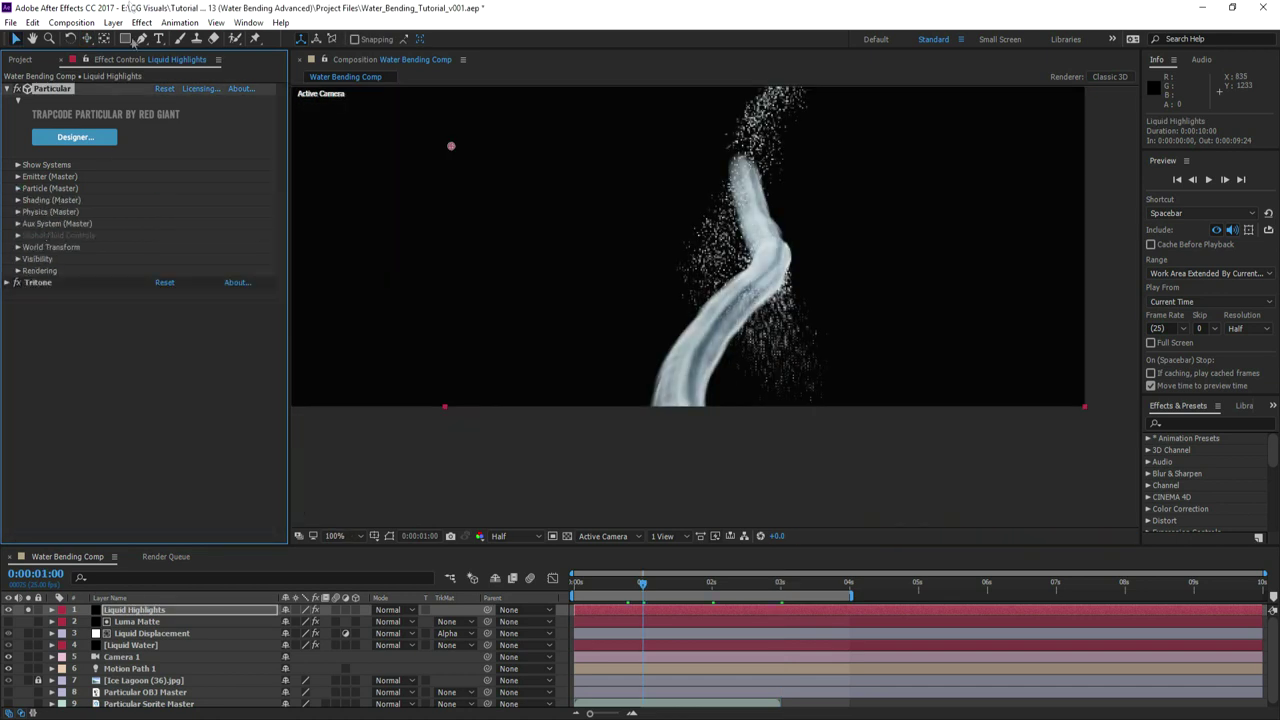
- Apply the Extract effect to Liquid Highlights with Black Point 194, White Point 197, Black Softness 28 and White Softness 20
{"action": "left_click", "coordinate": [141, 22]}
{"action": "mouse_move", "coordinate": [200, 241]}
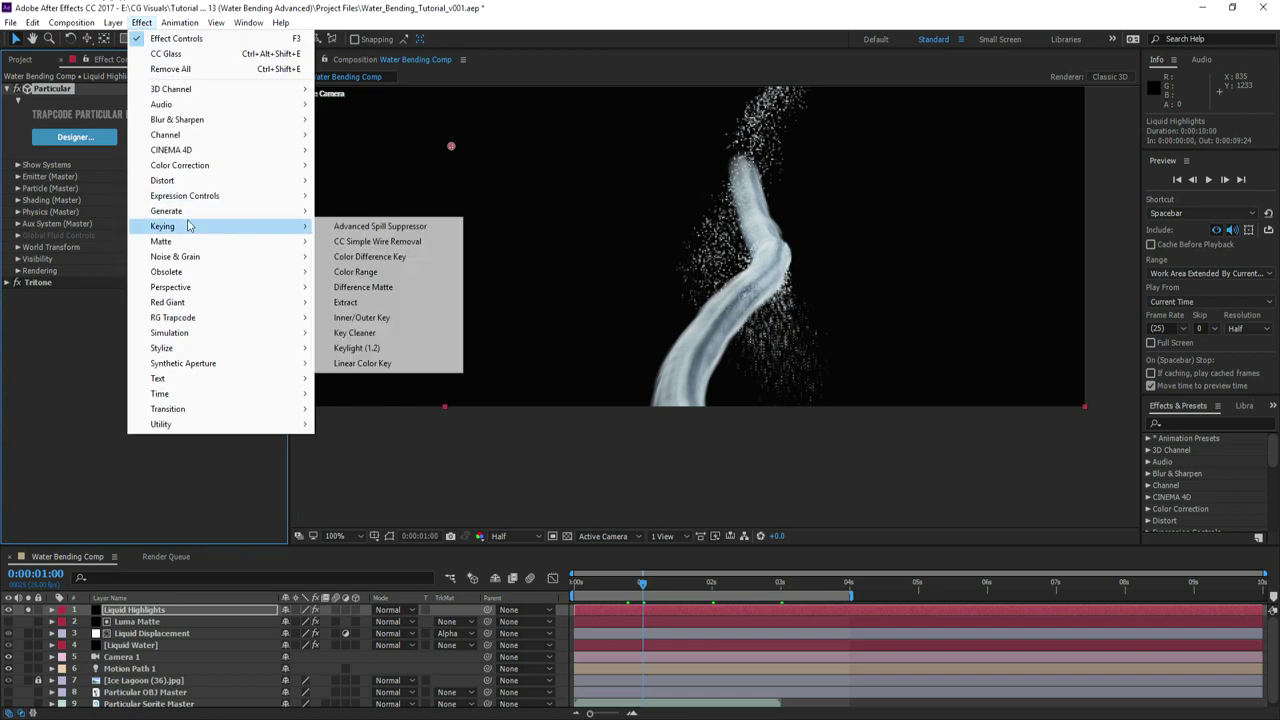
{"action": "left_click", "coordinate": [346, 302]}
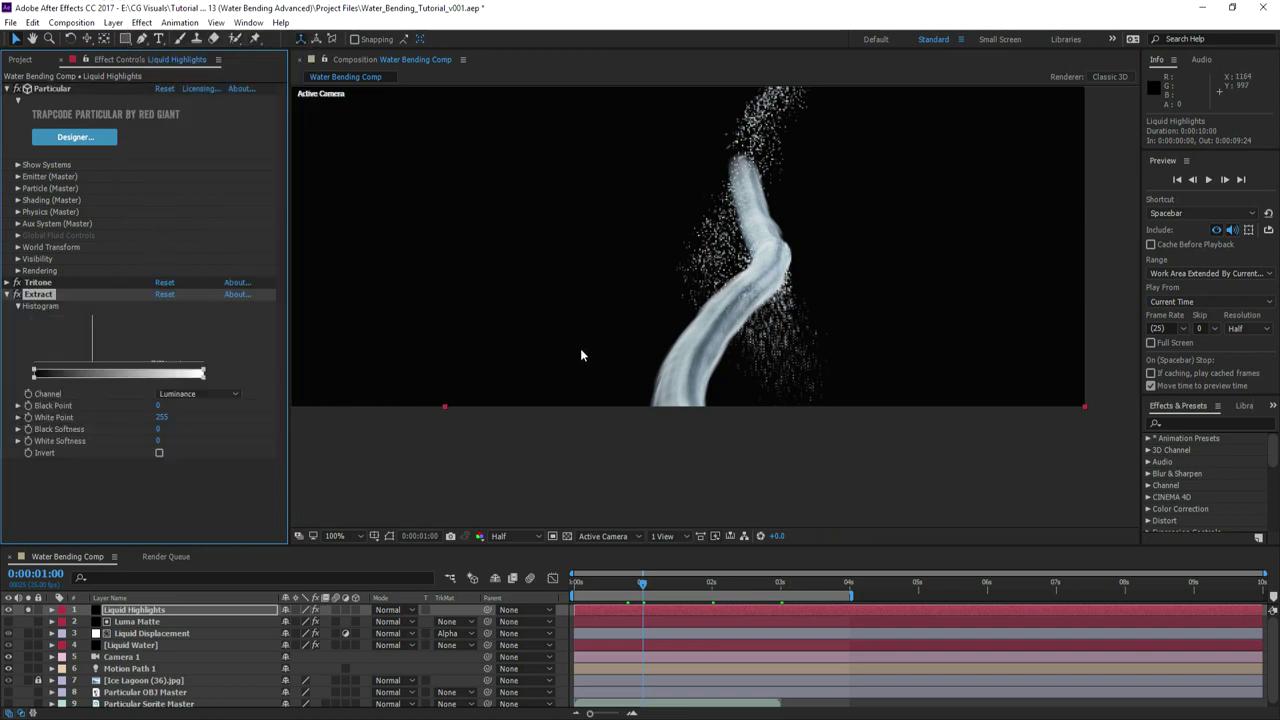
{"action": "scroll", "coordinate": [580, 355], "scroll_direction": "up", "scroll_amount": 2}
{"action": "left_click_drag", "start_coordinate": [34, 374], "coordinate": [163, 374]}
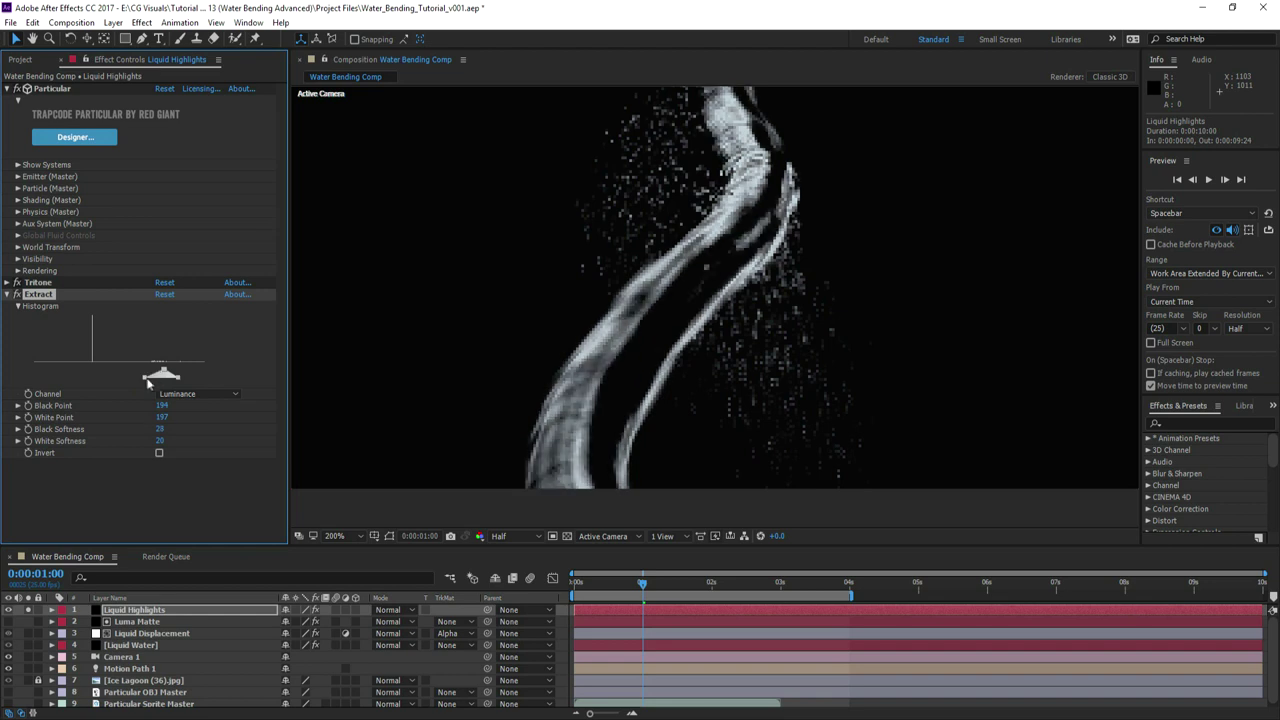
{"action": "left_click", "coordinate": [7, 294]}
- Apply the CC Plastic effect to the Liquid Highlights layer and open its Surface Bump settings
{"action": "left_click", "coordinate": [141, 22]}
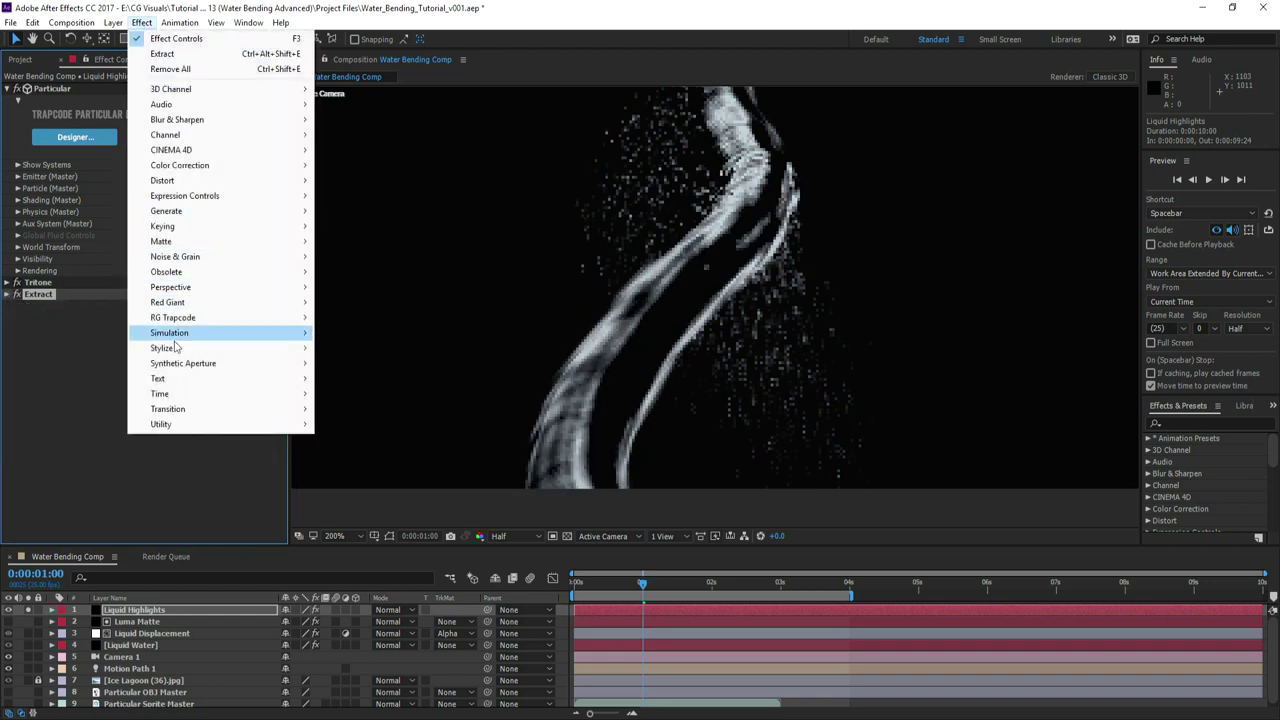
{"action": "mouse_move", "coordinate": [171, 347]}
{"action": "left_click", "coordinate": [345, 470]}
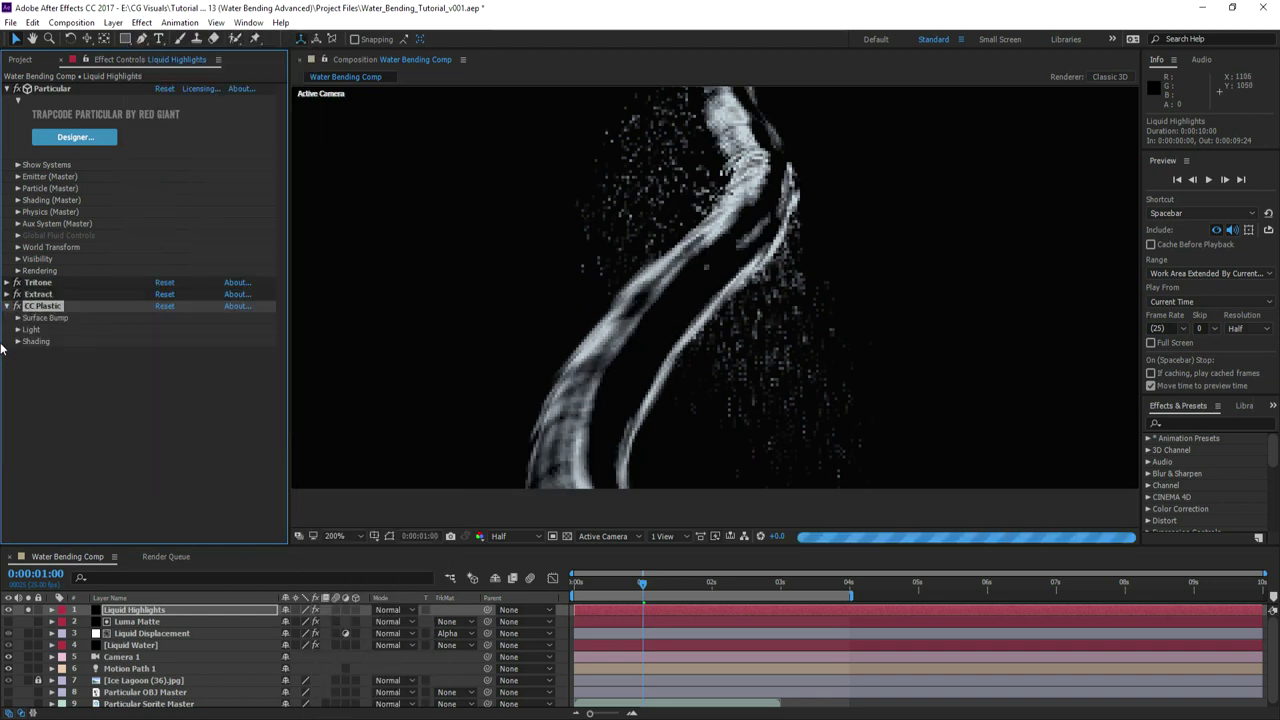
{"action": "left_click", "coordinate": [18, 318]}
{"action": "left_click", "coordinate": [181, 334]}
{"action": "left_click", "coordinate": [175, 341]}
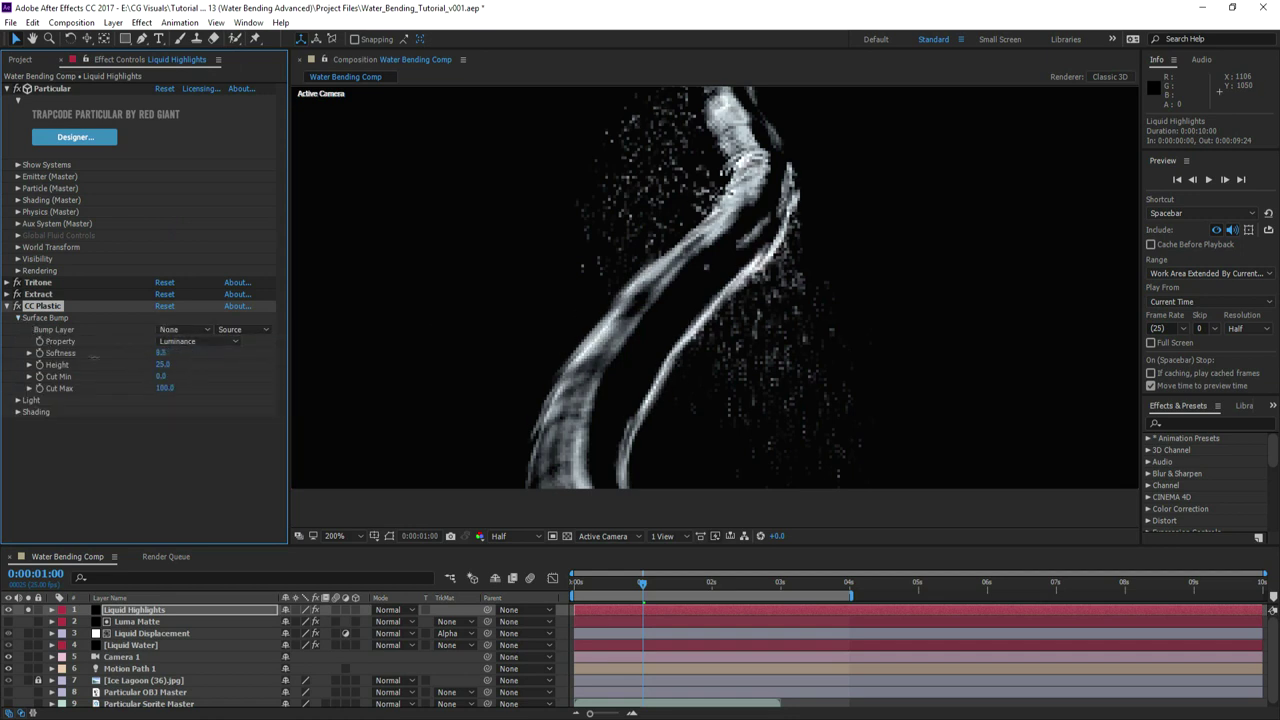
- At full preview resolution, set CC Plastic's Surface Bump Softness to 10, Height to 30 and Cut Max to 100, and open its Light settings
{"action": "left_click", "coordinate": [17, 307]}
{"action": "left_click", "coordinate": [17, 307]}
{"action": "left_click_drag", "start_coordinate": [740, 180], "coordinate": [691, 293]}
{"action": "scroll", "coordinate": [691, 293], "scroll_direction": "up", "scroll_amount": 1}
{"action": "left_click", "coordinate": [515, 537]}
{"action": "left_click", "coordinate": [521, 571]}
{"action": "left_click_drag", "start_coordinate": [161, 366], "coordinate": [166, 369]}
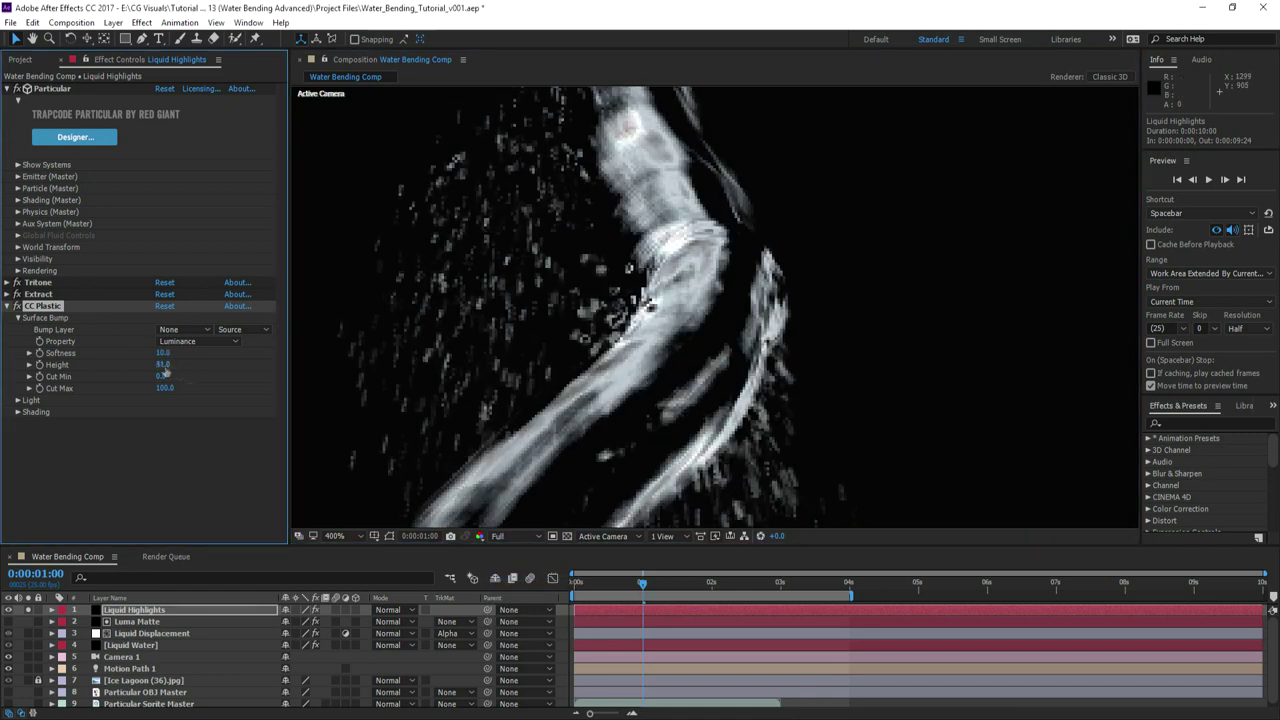
{"action": "left_click", "coordinate": [18, 400]}
- Solo the ice lagoon background with the highlights and refine Extract to Black Softness 22 and White Softness 35
{"action": "left_click", "coordinate": [8, 680]}
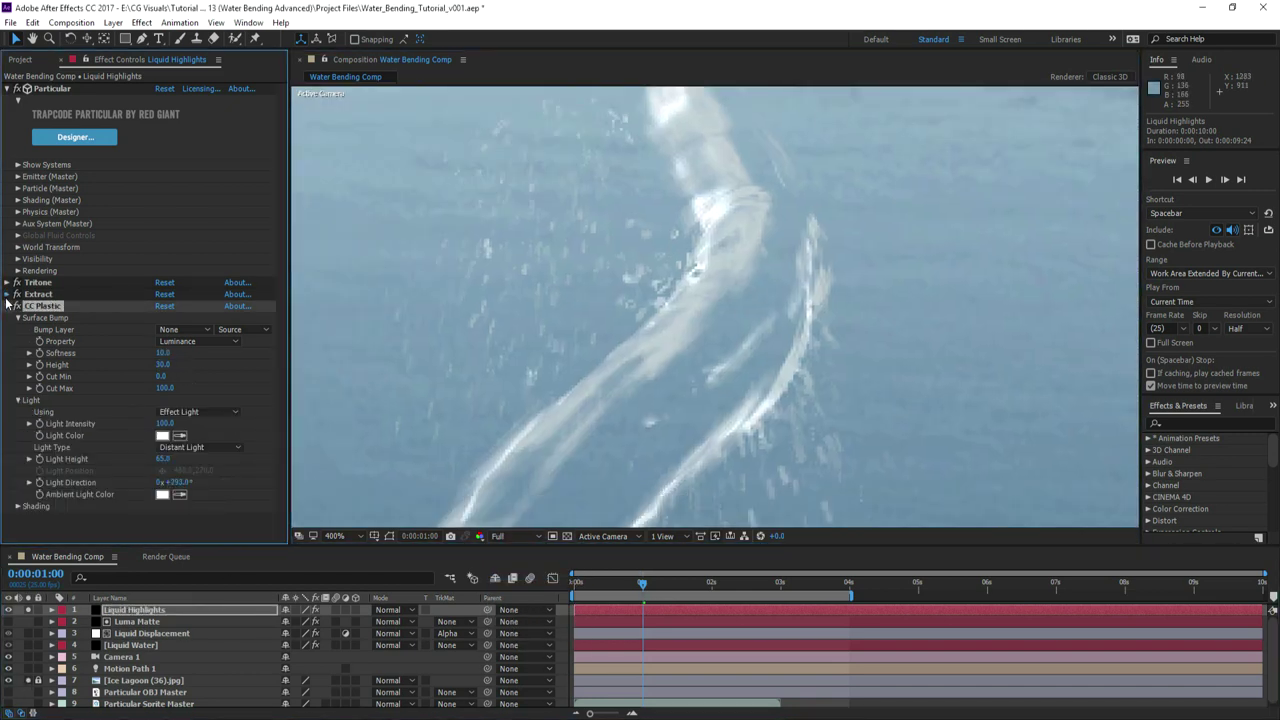
{"action": "left_click", "coordinate": [17, 294]}
{"action": "left_click_drag", "start_coordinate": [185, 383], "coordinate": [190, 383]}
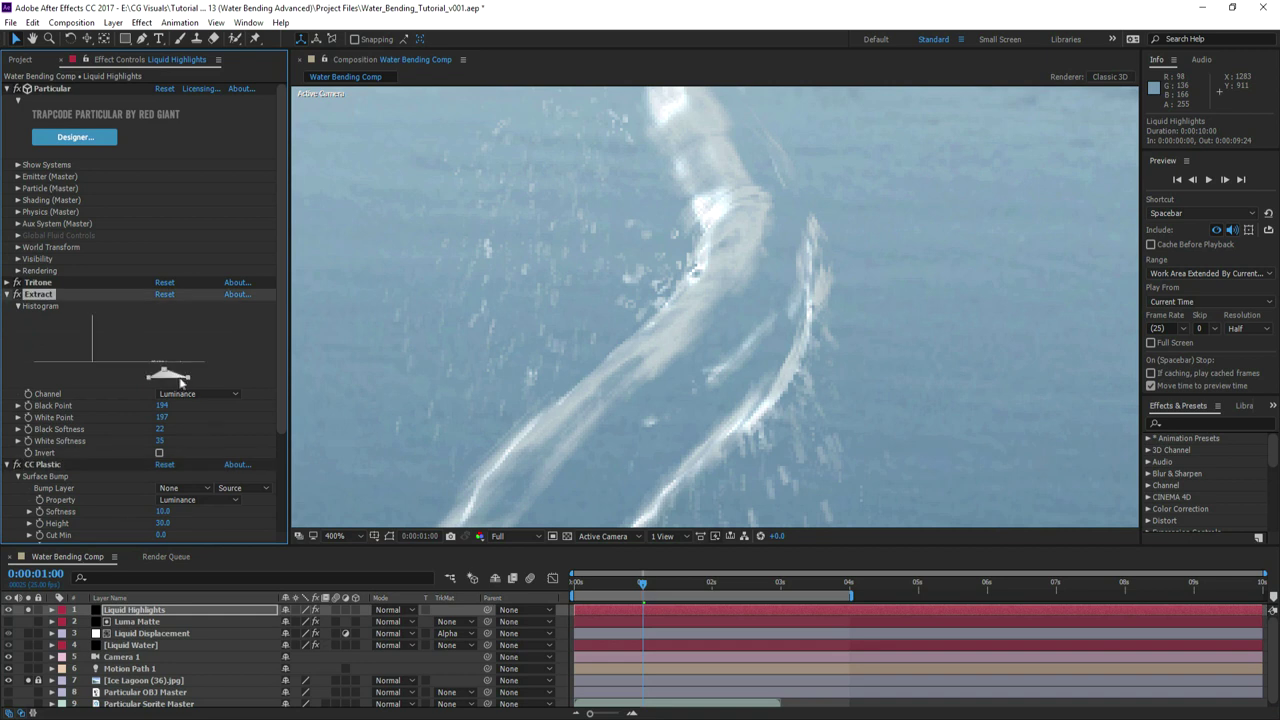
{"action": "scroll", "coordinate": [609, 268], "scroll_direction": "up", "scroll_amount": 1}
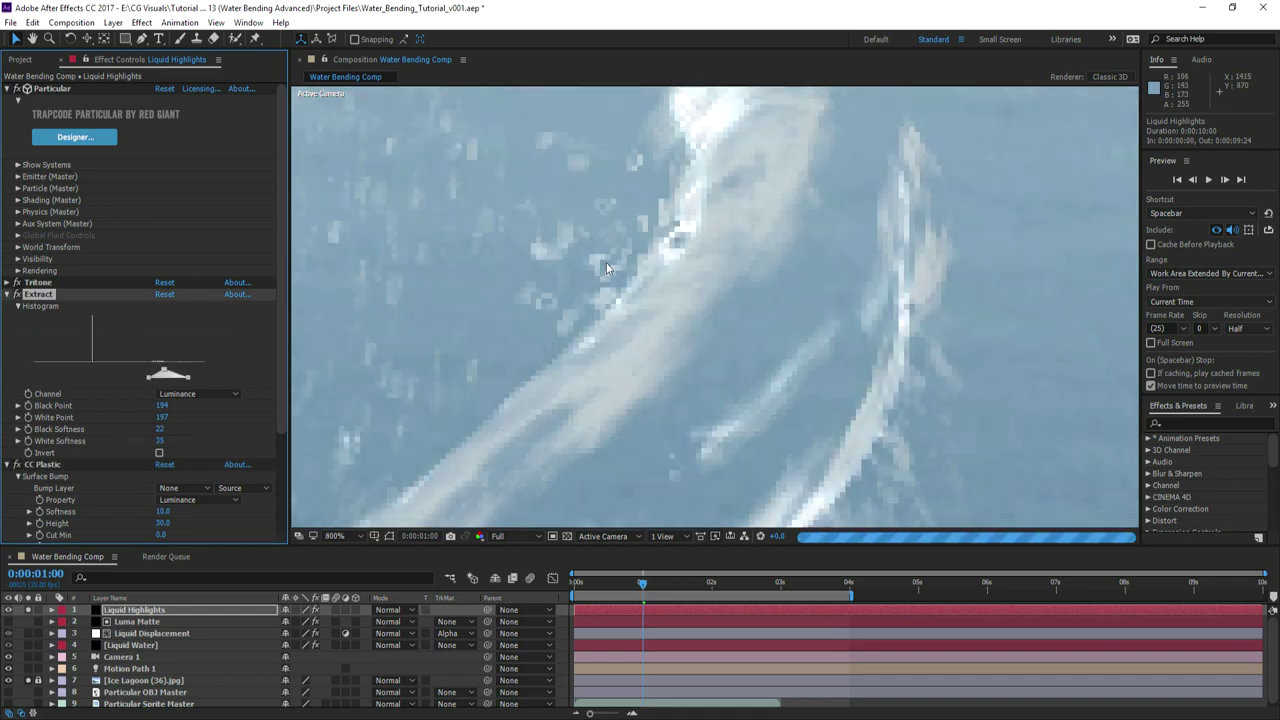
{"action": "left_click_drag", "start_coordinate": [190, 383], "coordinate": [185, 383]}
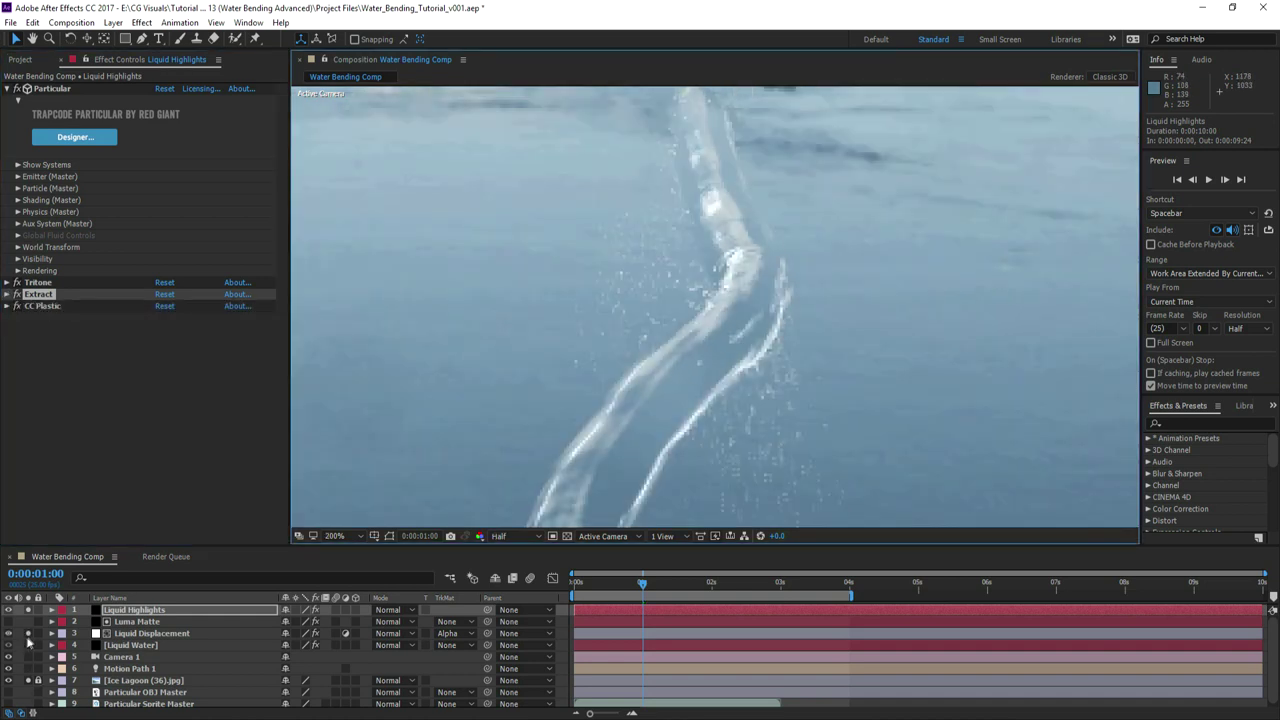
{"action": "scroll", "coordinate": [692, 393], "scroll_direction": "down", "scroll_amount": 2}
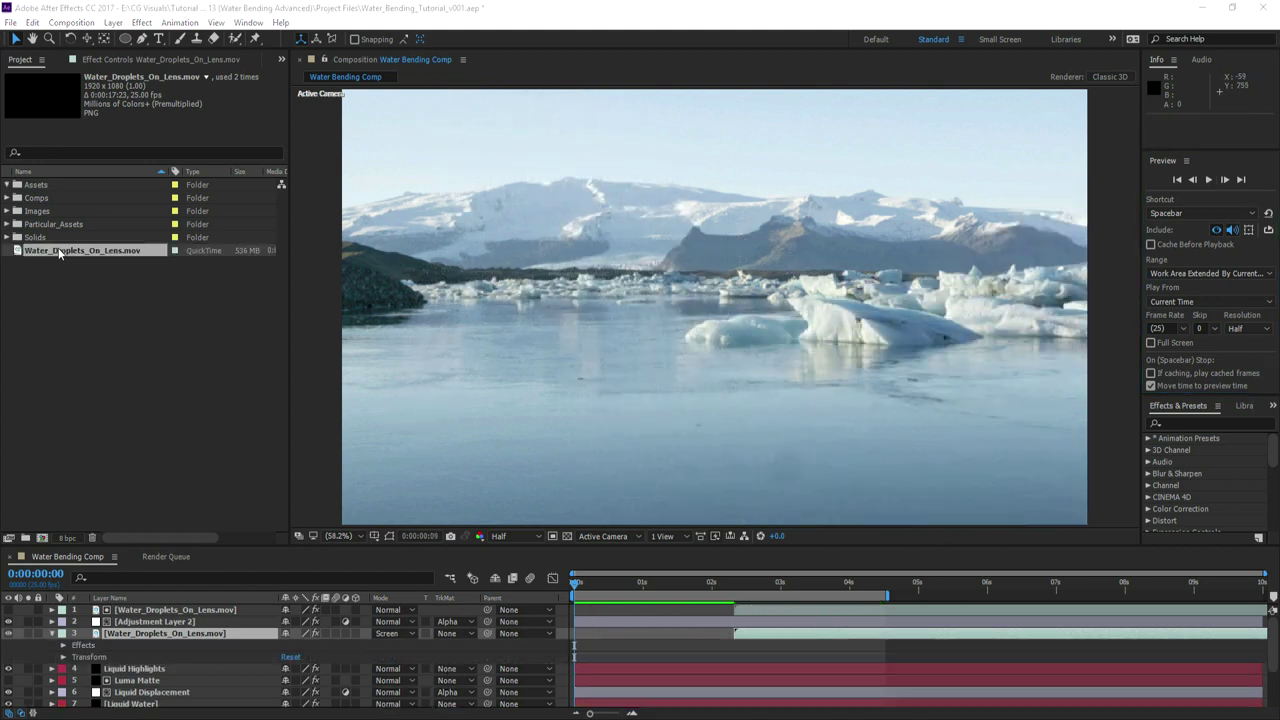
- Play back the Water Bending Comp from the start to review it with the Water_Droplets_On_Lens.mov layers
{"action": "left_click_drag", "start_coordinate": [61, 251], "coordinate": [41, 537]}
{"action": "left_click_drag", "start_coordinate": [590, 587], "coordinate": [576, 613]}
{"action": "left_click", "coordinate": [1209, 180]}
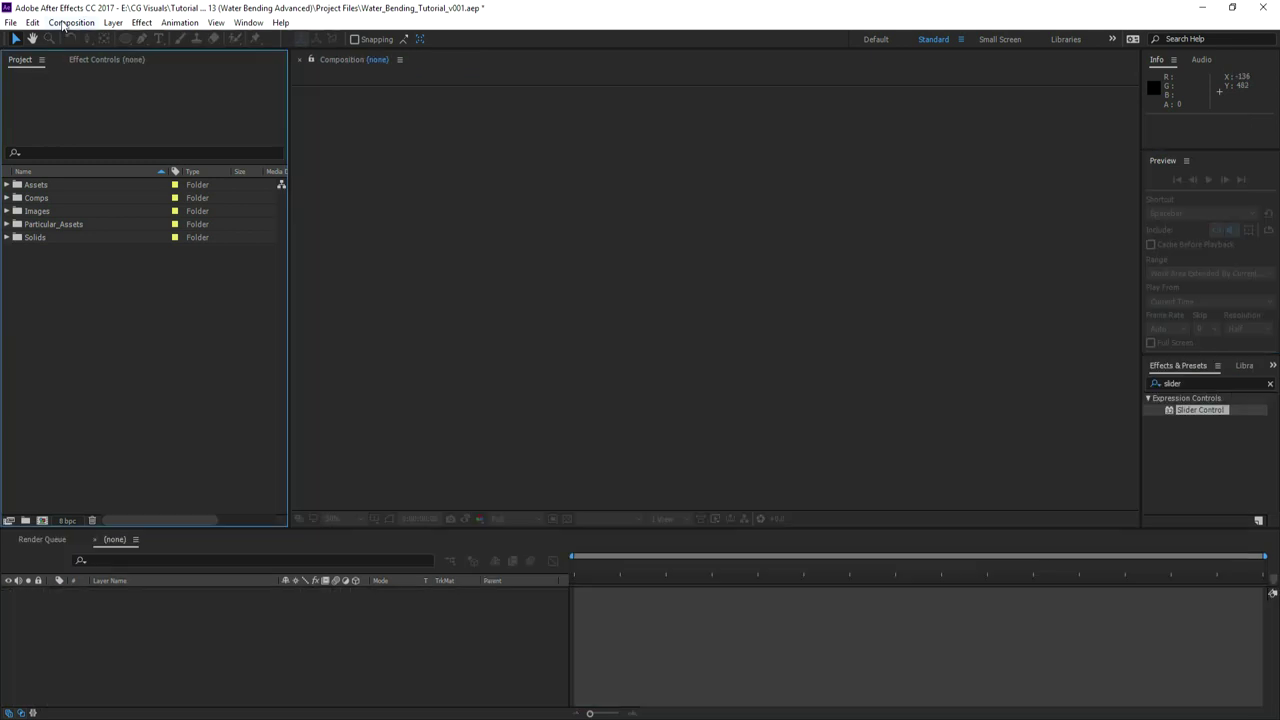
- Create a new composition named Water Ball Comp and add the Ice Lagoon (36).jpg image to it
{"action": "left_click", "coordinate": [71, 22]}
{"action": "left_click", "coordinate": [95, 37]}
{"action": "left_click_drag", "start_coordinate": [951, 344], "coordinate": [650, 300]}
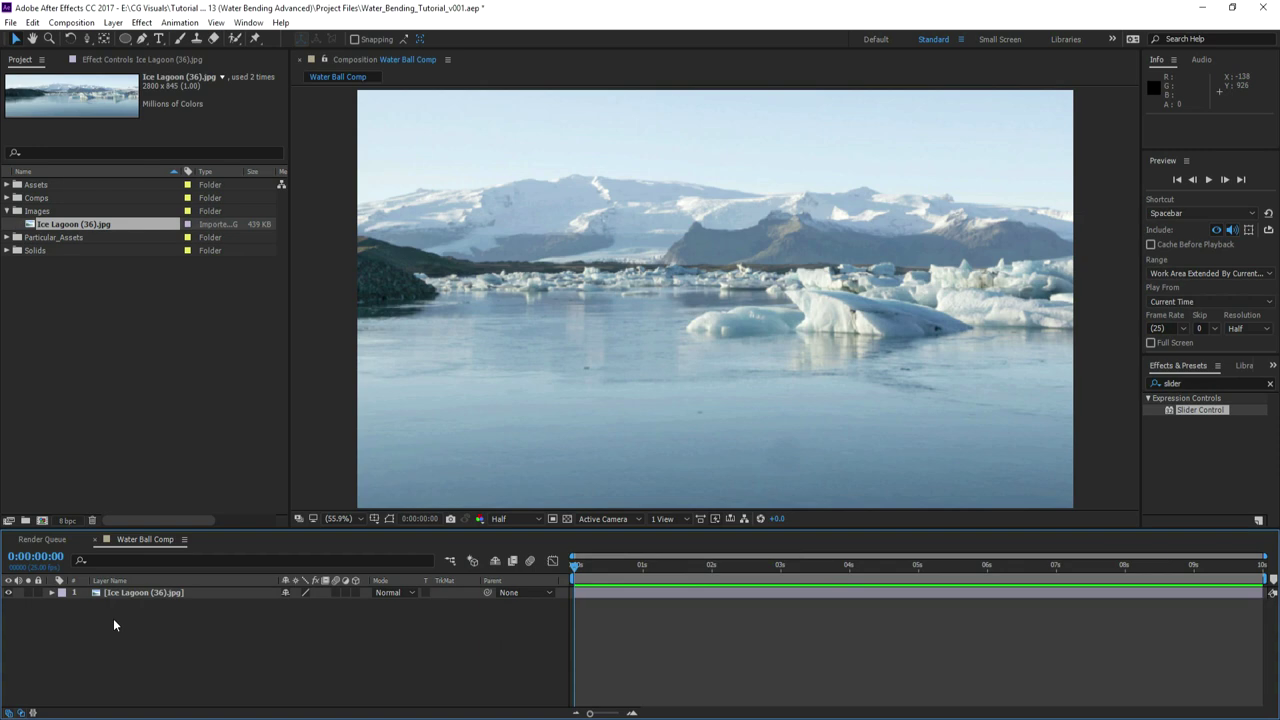
- Add a light named Emitter Location to the Water Ball Comp
{"action": "right_click", "coordinate": [113, 618]}
{"action": "mouse_move", "coordinate": [145, 470]}
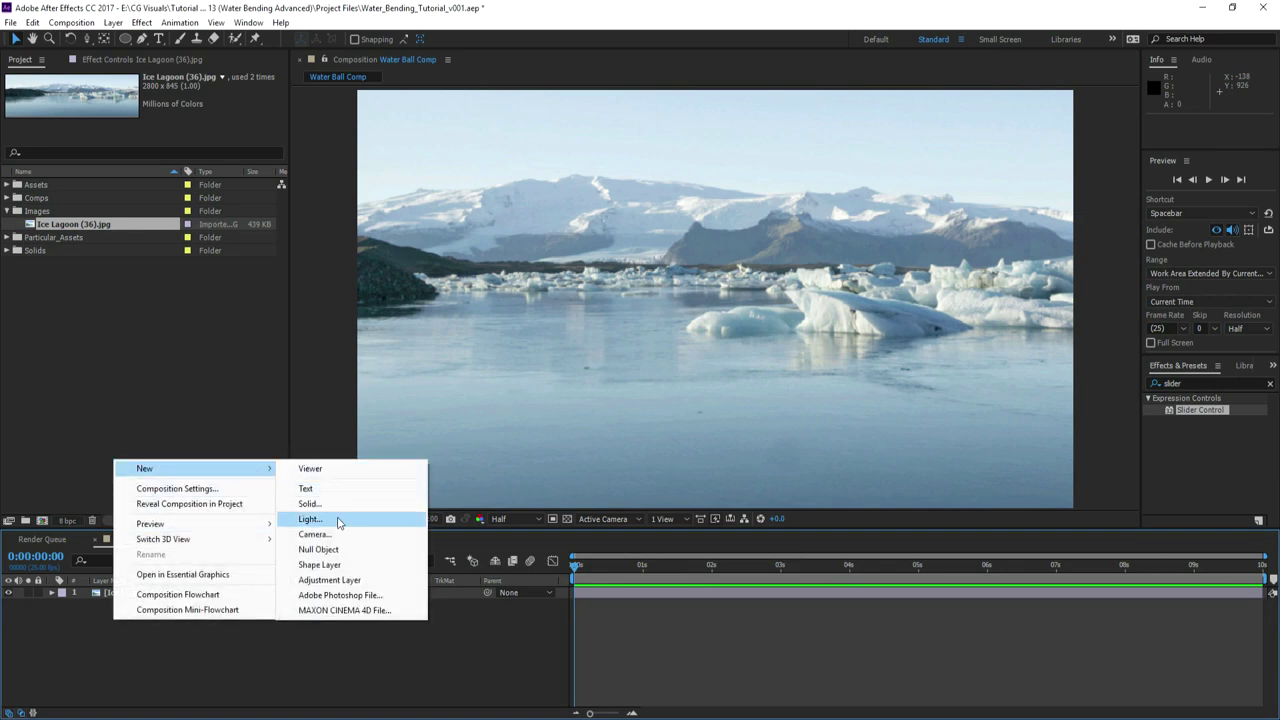
{"action": "left_click", "coordinate": [324, 520]}
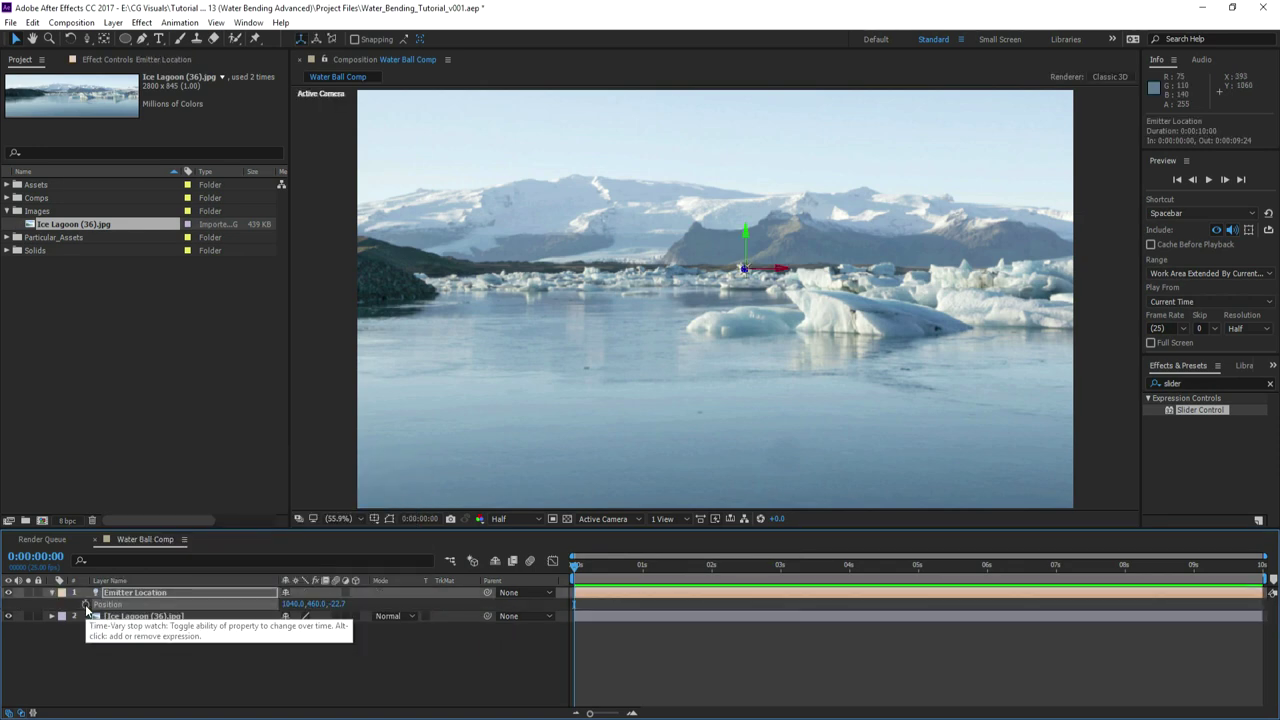
- Add the expression wiggle (0.5, 100) to the Emitter Location light's Position and preview its movement with the background hidden
{"action": "left_click", "coordinate": [85, 604], "text": "alt"}
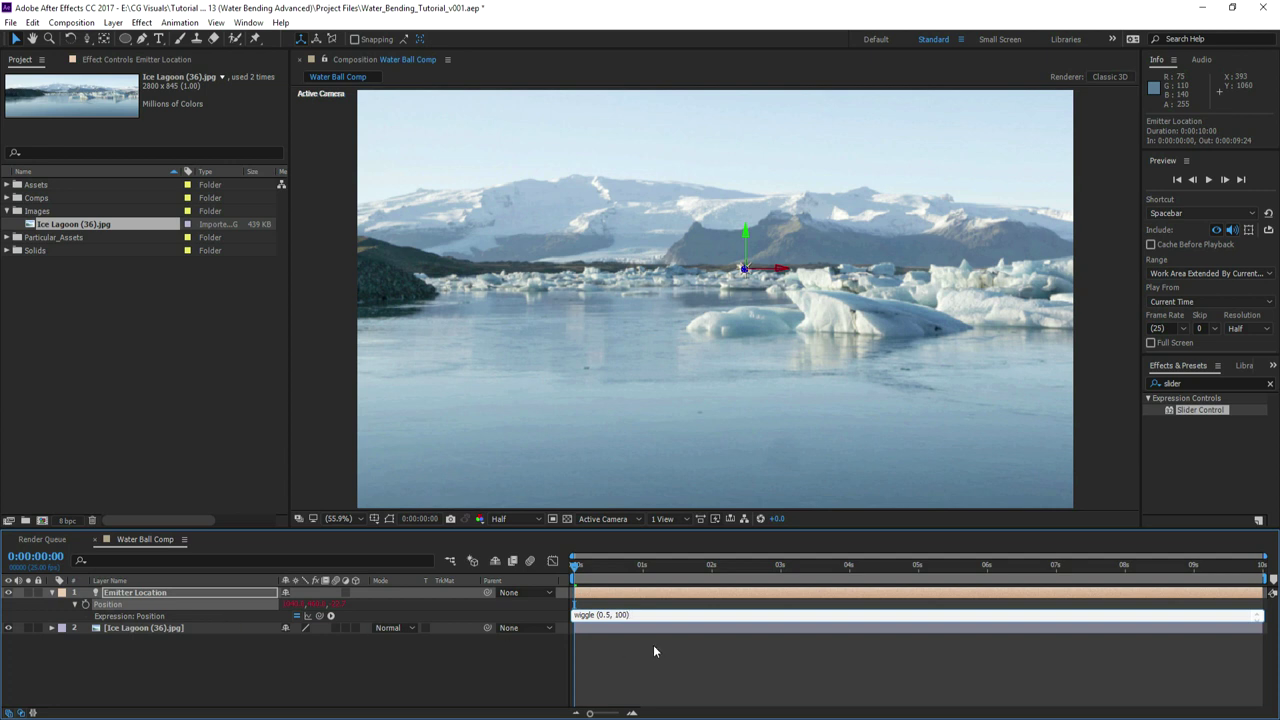
{"action": "left_click", "coordinate": [395, 661]}
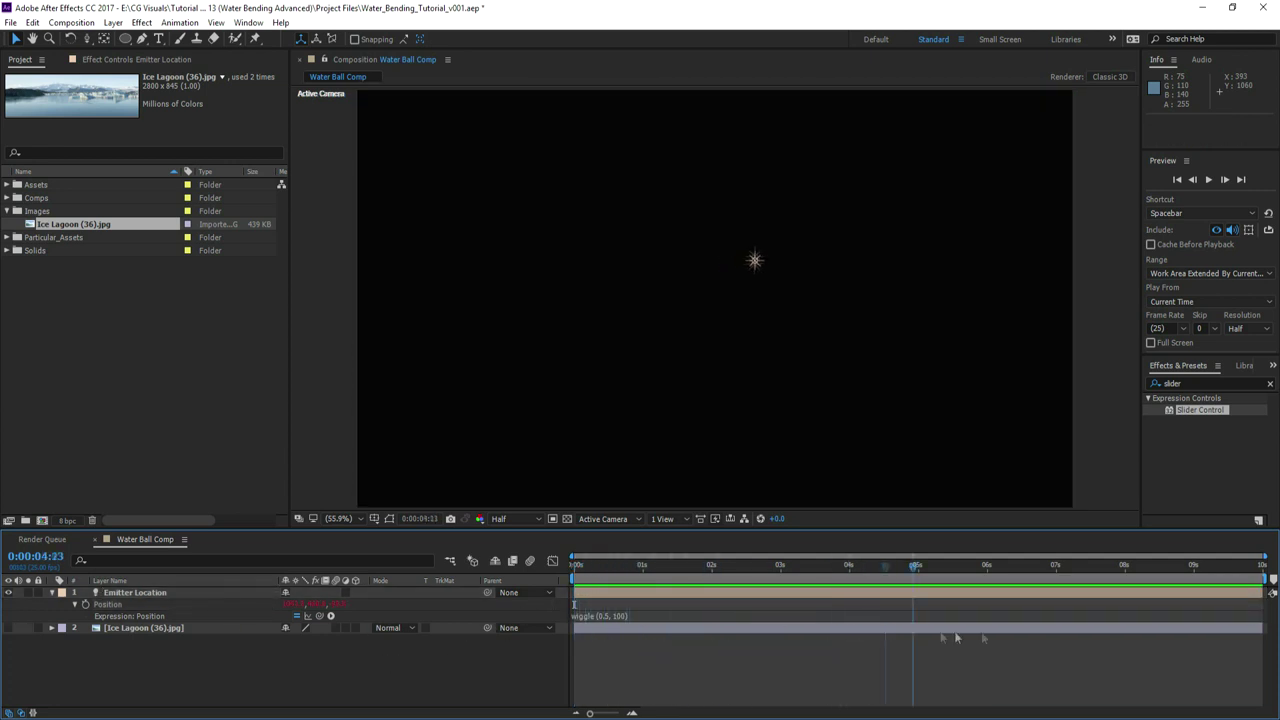
{"action": "left_click", "coordinate": [125, 595]}
{"action": "left_click_drag", "start_coordinate": [754, 261], "coordinate": [740, 282]}
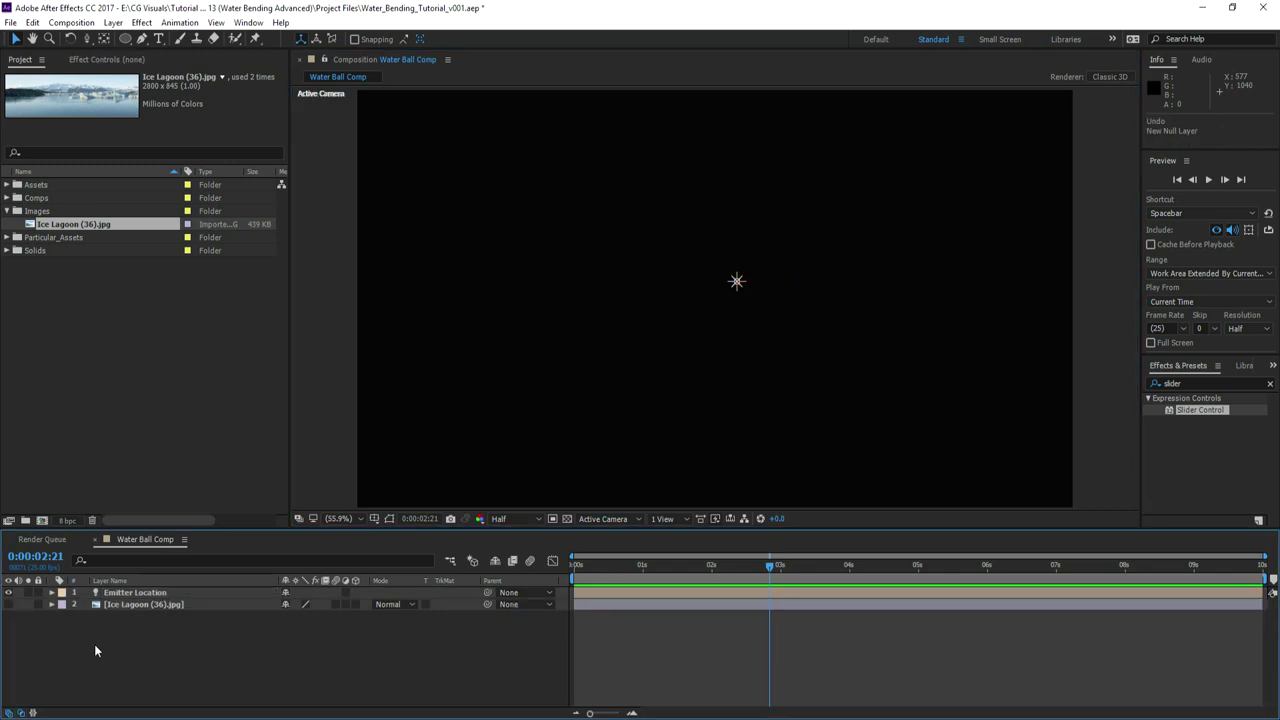
- Create a solid named Water Ball and apply the Particular effect to it
{"action": "right_click", "coordinate": [111, 638]}
{"action": "mouse_move", "coordinate": [150, 487]}
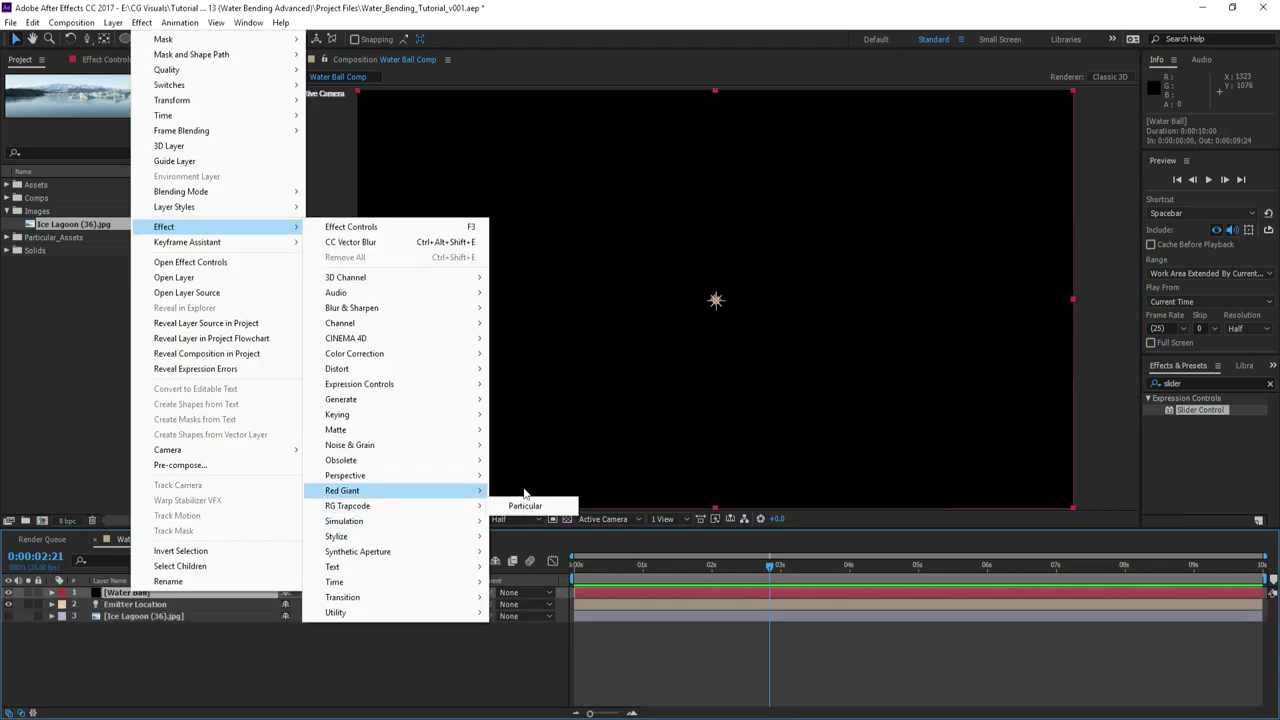
{"action": "left_click", "coordinate": [533, 510]}
- Set Particular's Emitter Type to OBJ Model and choose a sphere-shaped OBJ for the Water Ball layer
{"action": "left_click", "coordinate": [17, 176]}
{"action": "left_click", "coordinate": [198, 212]}
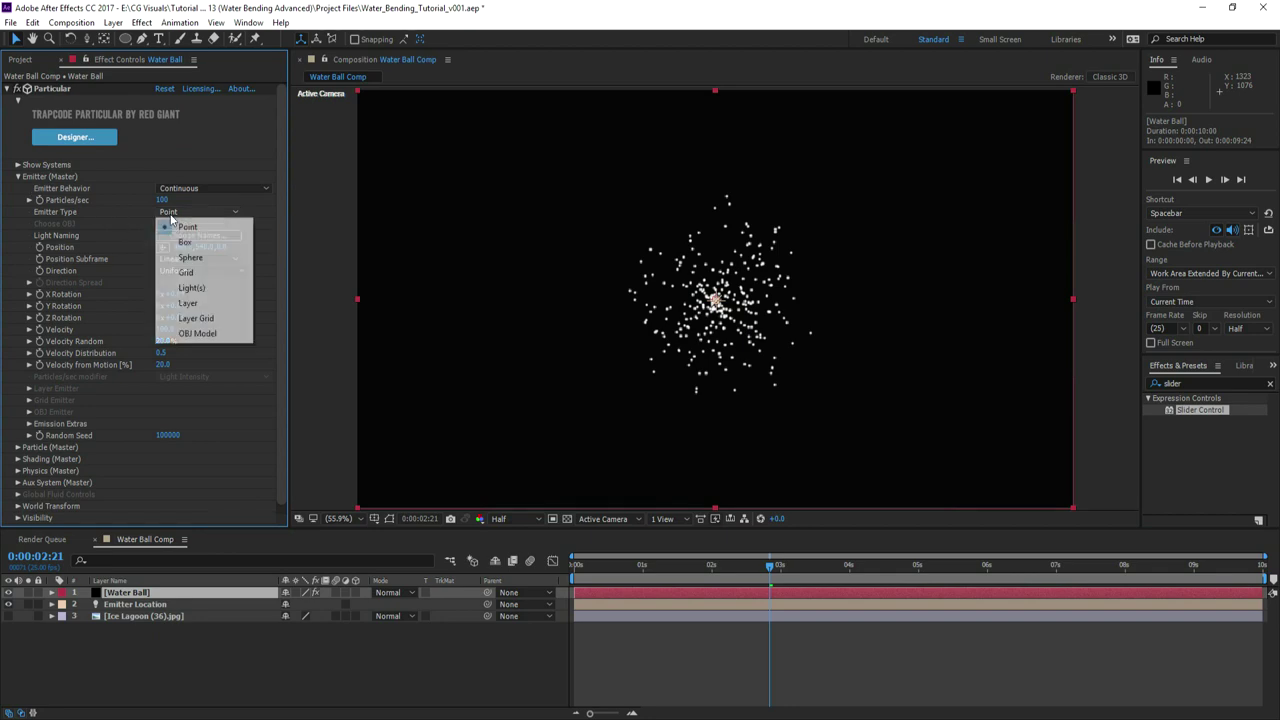
{"action": "left_click", "coordinate": [197, 333]}
{"action": "scroll", "coordinate": [398, 425], "scroll_direction": "down", "scroll_amount": 5}
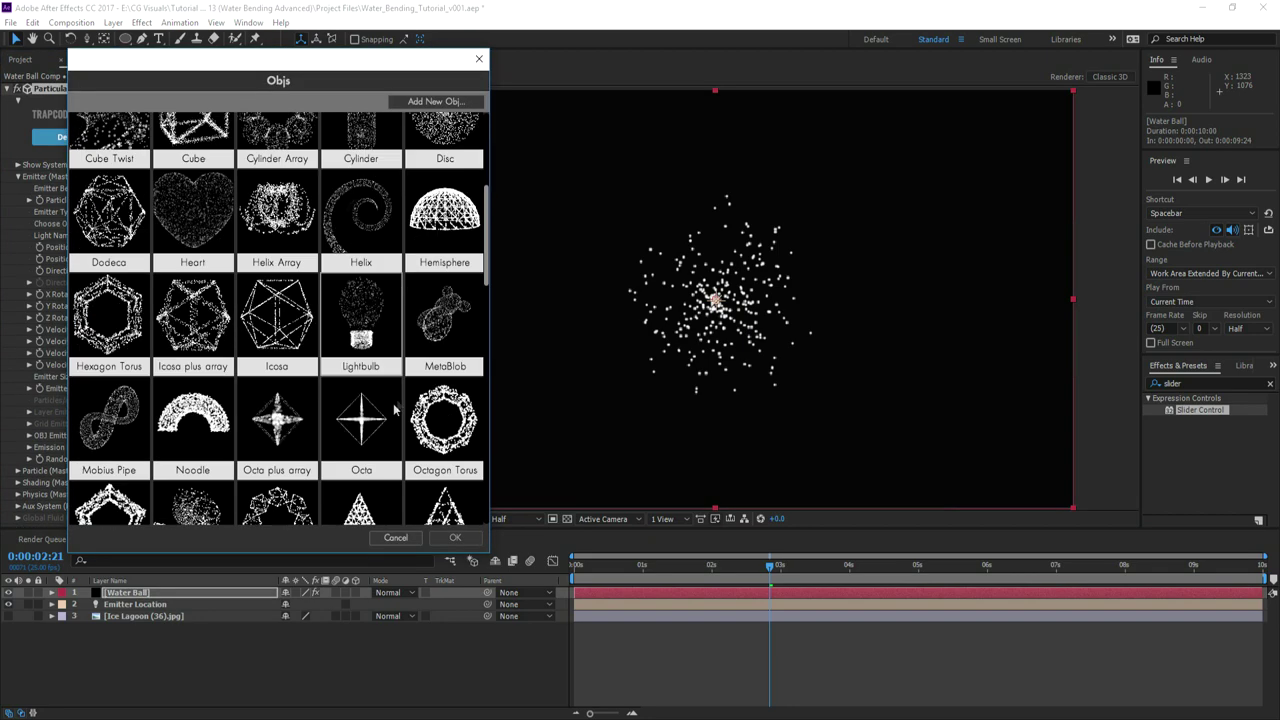
{"action": "scroll", "coordinate": [398, 425], "scroll_direction": "down", "scroll_amount": 1}
{"action": "left_click", "coordinate": [455, 538]}
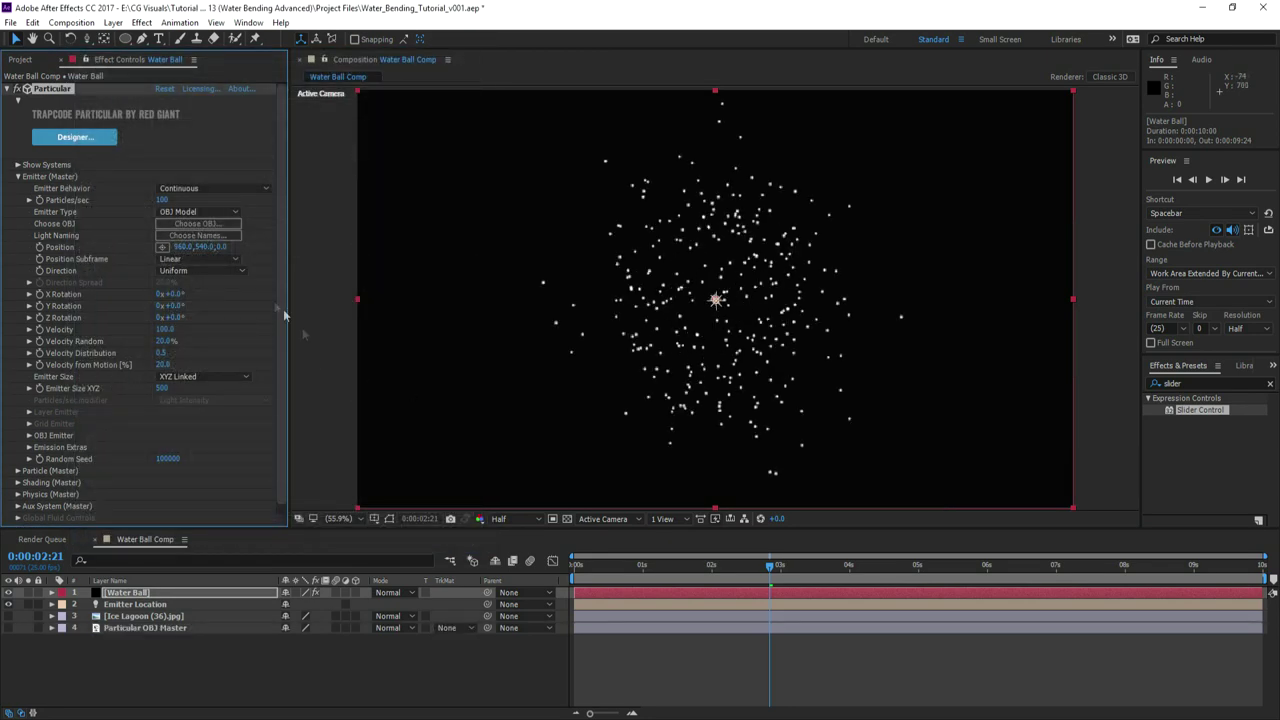
- Set the Water Ball emitter's Velocity to 0 and Particles/sec to 1000, and play the animation from the start
{"action": "type", "text": "0"}
{"action": "left_click", "coordinate": [218, 337]}
{"action": "left_click", "coordinate": [162, 200]}
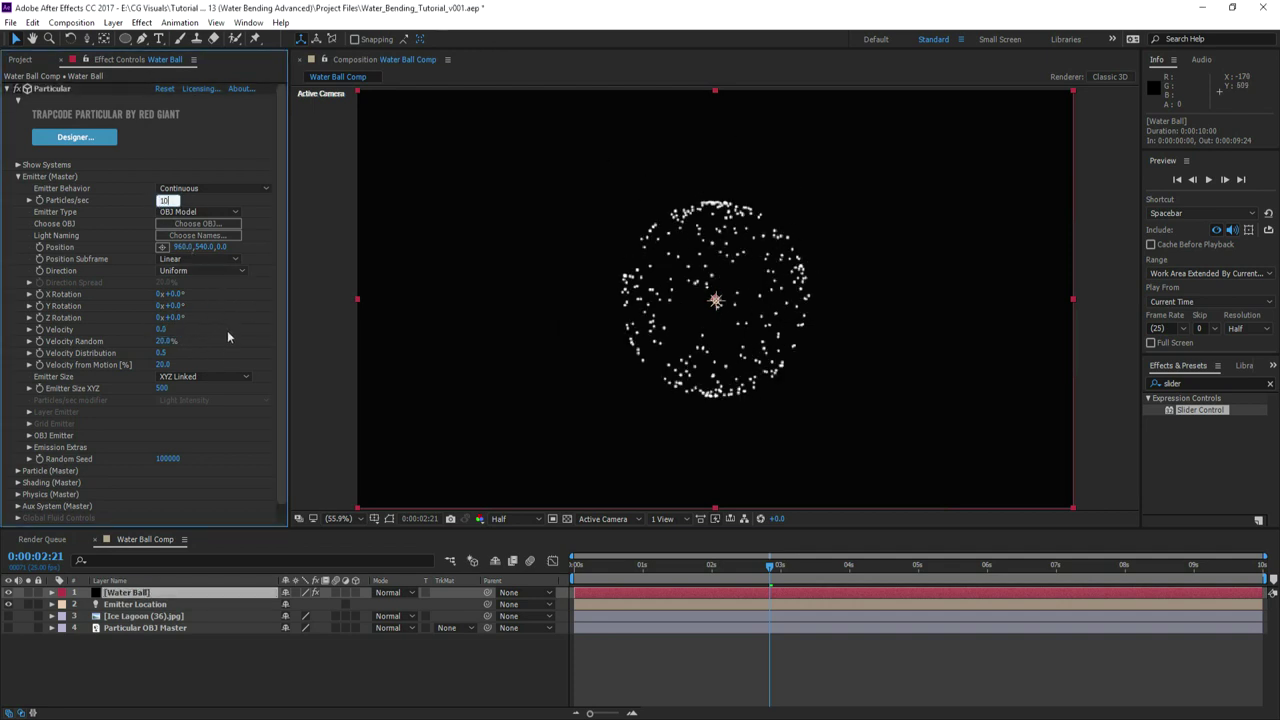
{"action": "type", "text": "1000"}
{"action": "key", "text": "Return"}
{"action": "key", "text": "Home"}
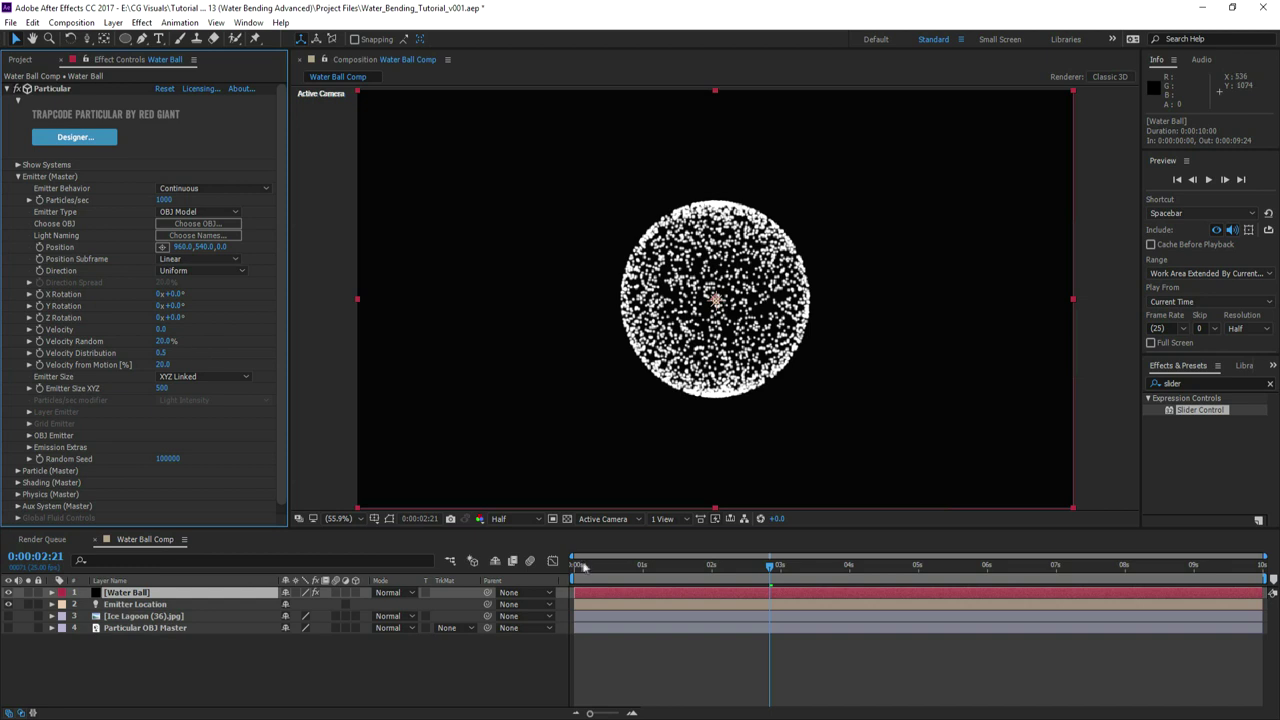
{"action": "key", "text": "space"}
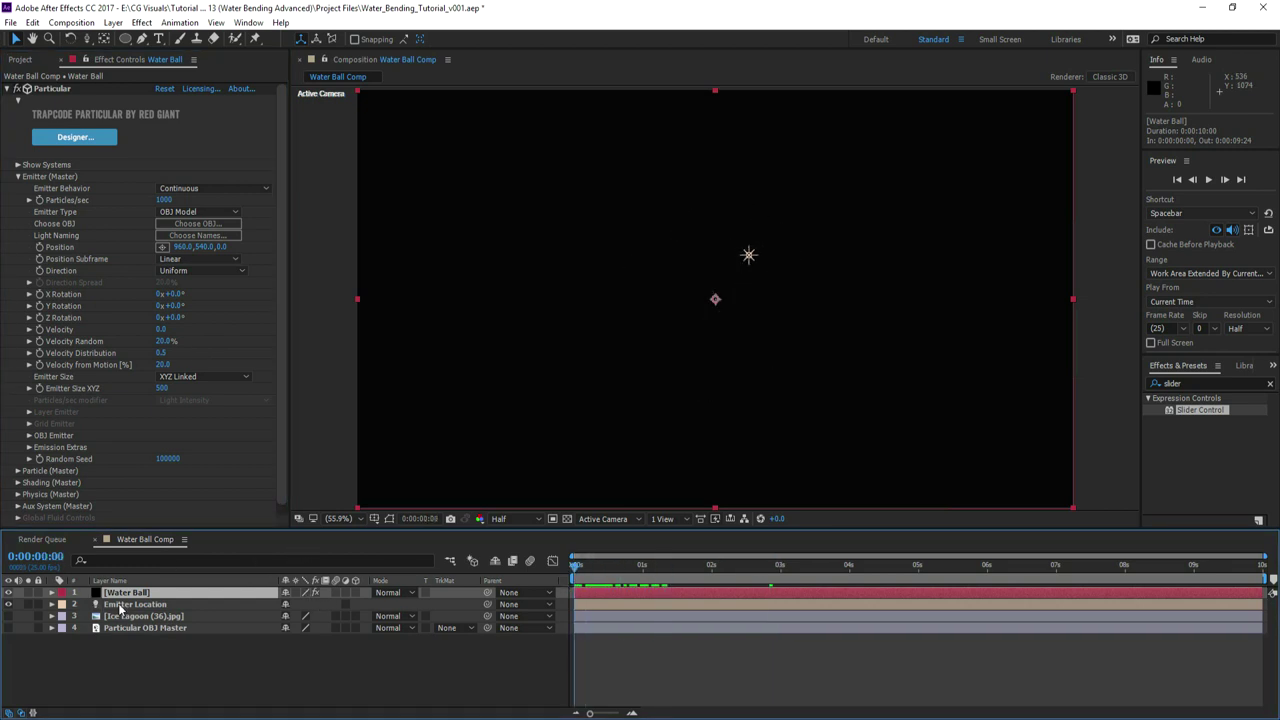
- Link the Water Ball's Particular emitter Position to the Emitter Location light's Position with an expression, and scrub the timeline to check it
{"action": "left_click", "coordinate": [120, 607]}
{"action": "key", "text": "p"}
{"action": "left_click", "coordinate": [112, 595]}
{"action": "left_click", "coordinate": [52, 593]}
{"action": "left_click", "coordinate": [64, 605]}
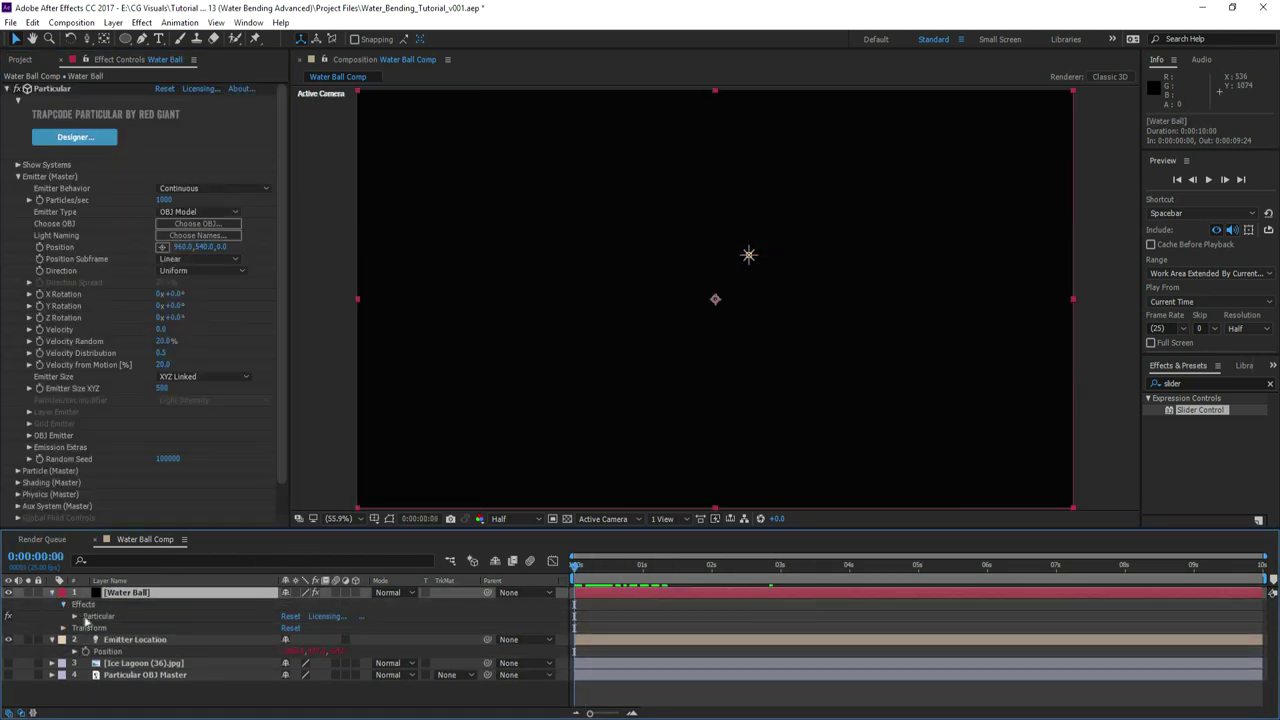
{"action": "left_click", "coordinate": [75, 616]}
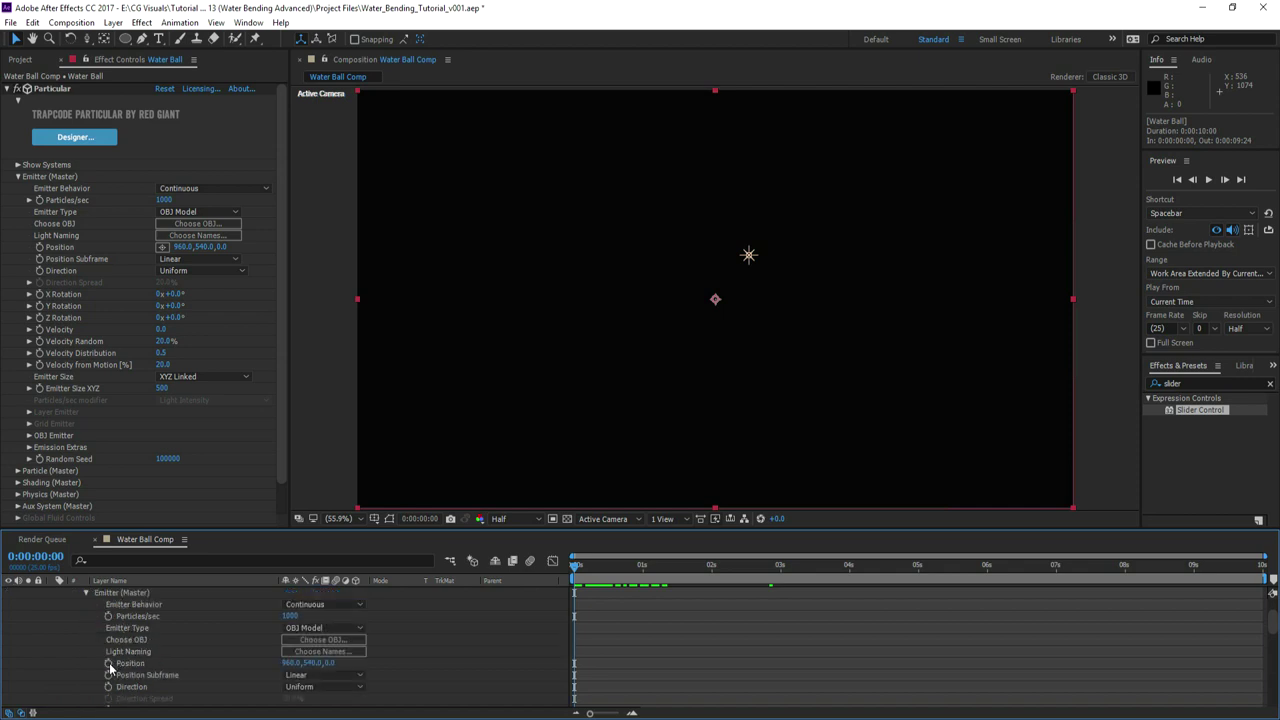
{"action": "left_click", "coordinate": [108, 663], "text": "alt"}
{"action": "left_click_drag", "start_coordinate": [173, 710], "coordinate": [114, 678]}
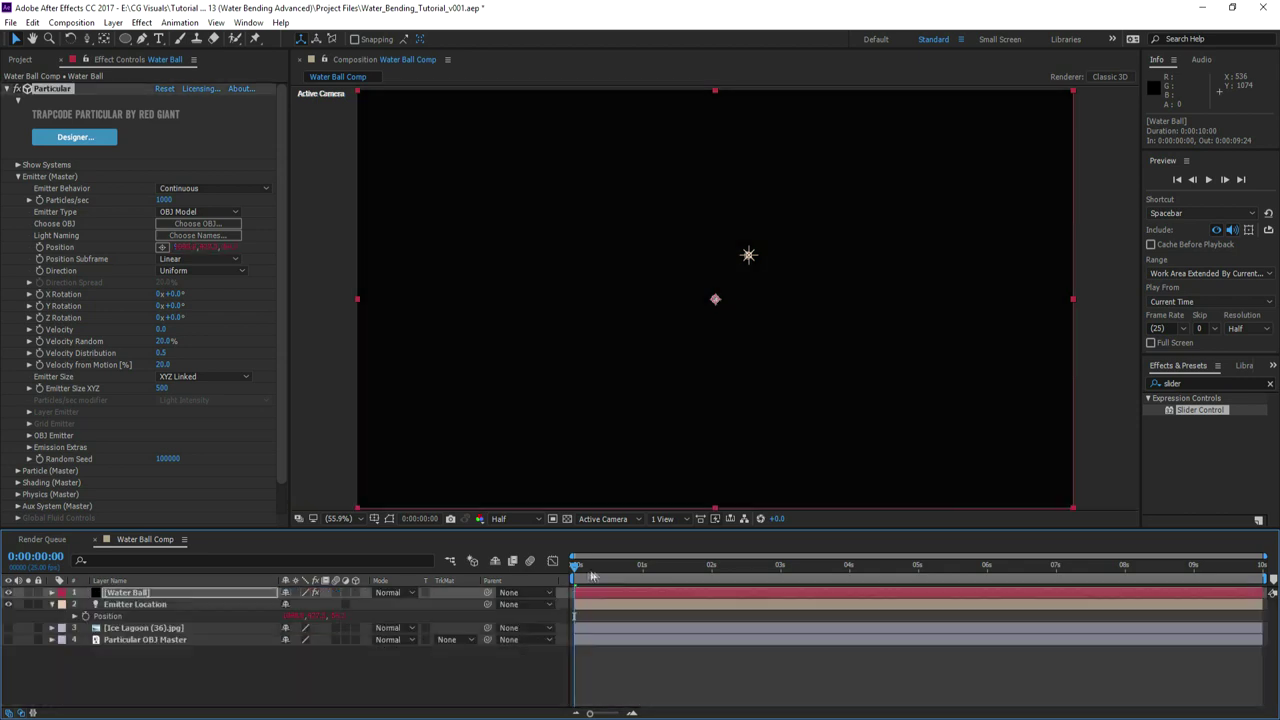
{"action": "left_click_drag", "start_coordinate": [590, 571], "coordinate": [761, 580]}
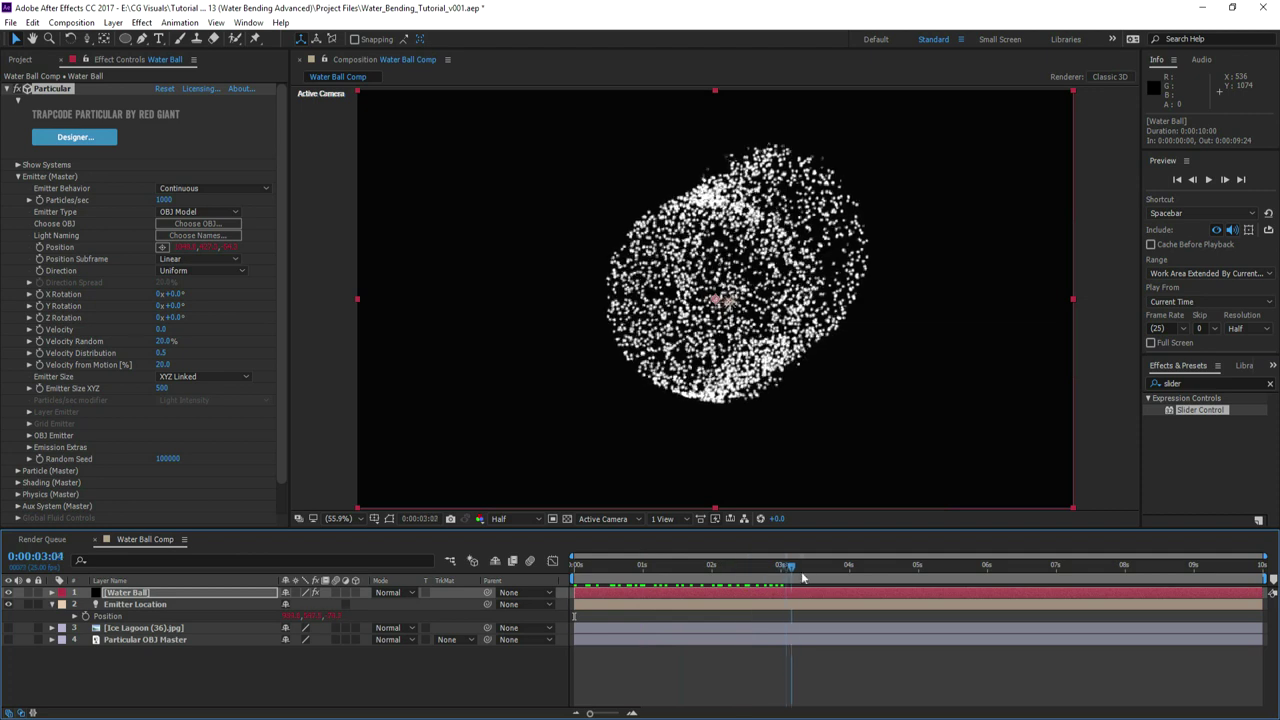
- Set the Water Ball's particle Life to 0.8 seconds and Life Random to 25%
{"action": "left_click", "coordinate": [17, 176]}
{"action": "left_click", "coordinate": [17, 188]}
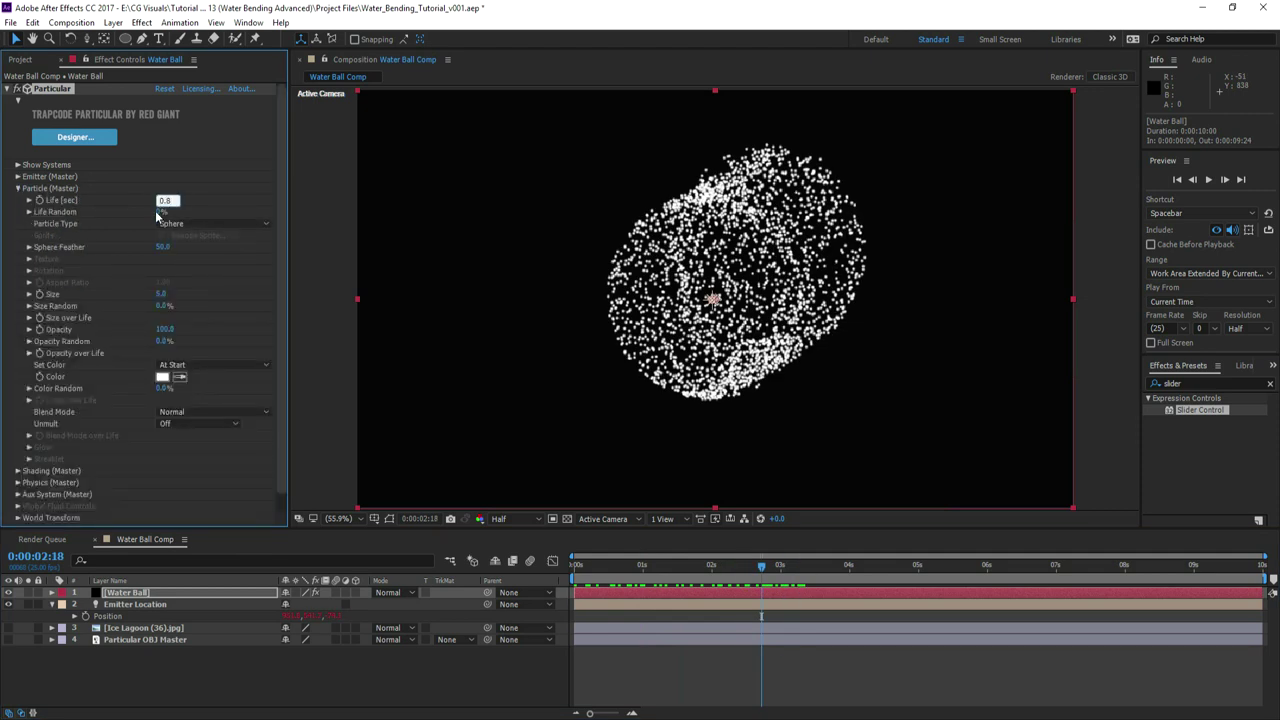
{"action": "key", "text": "Return"}
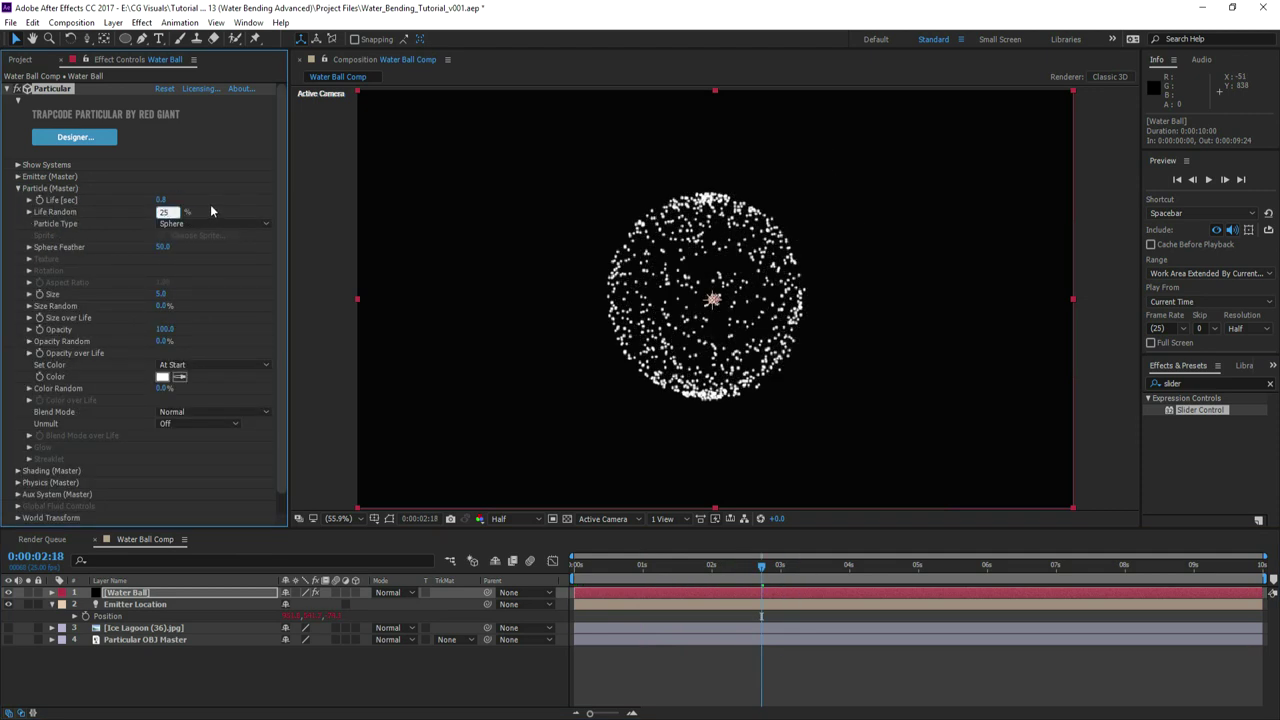
{"action": "key", "text": "Return"}
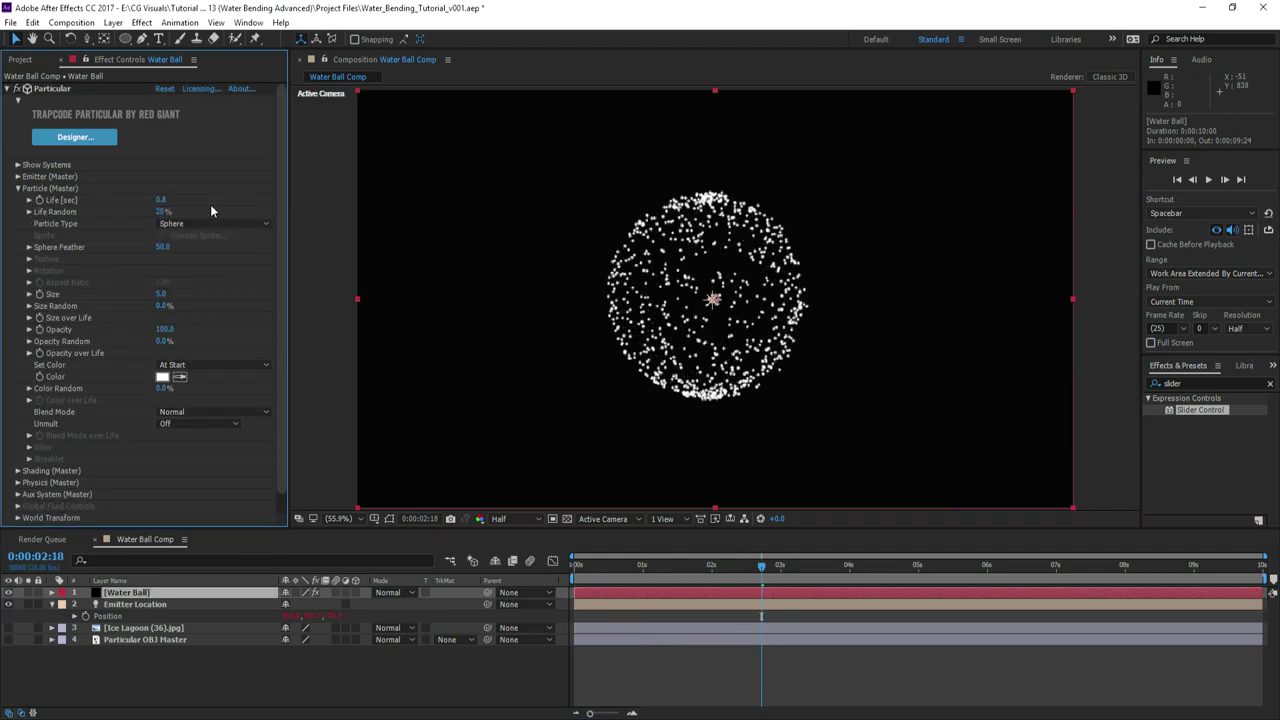
- Switch the Water Ball's Physics Model to Fluid and set its Fluid Force to Vortex Ring
{"action": "left_click", "coordinate": [18, 188]}
{"action": "left_click", "coordinate": [17, 212]}
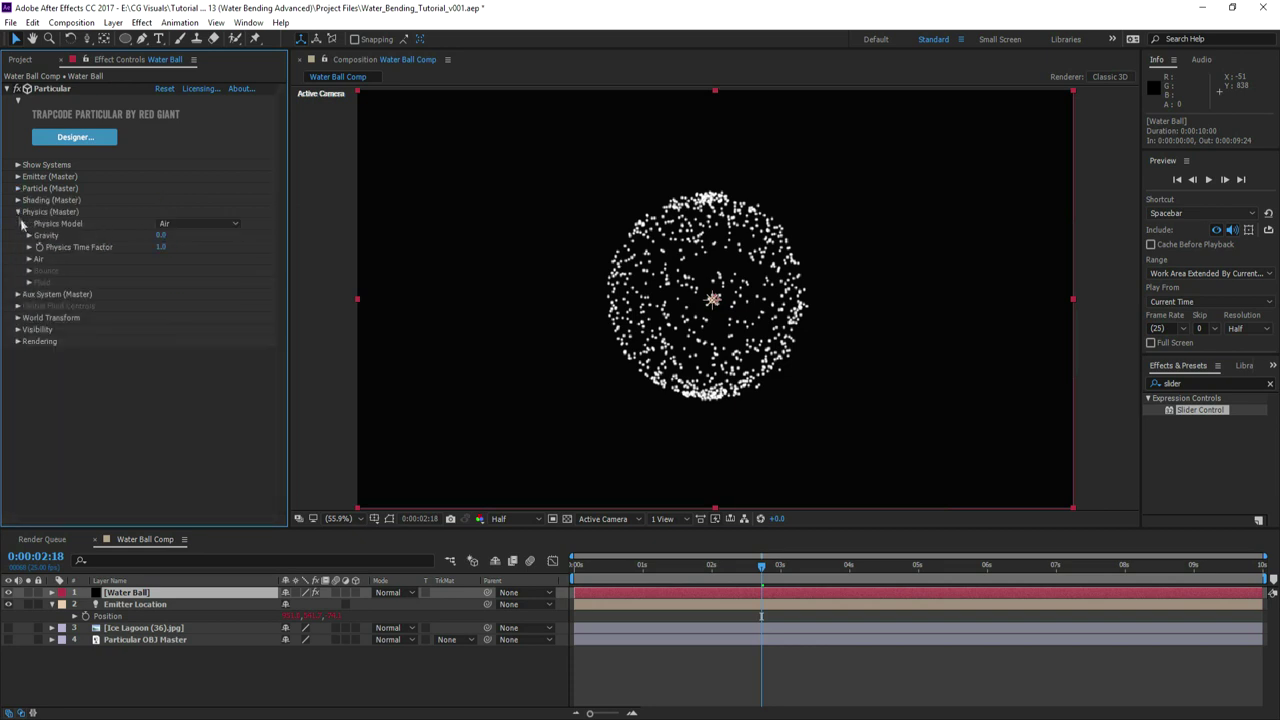
{"action": "left_click", "coordinate": [182, 224]}
{"action": "left_click", "coordinate": [182, 267]}
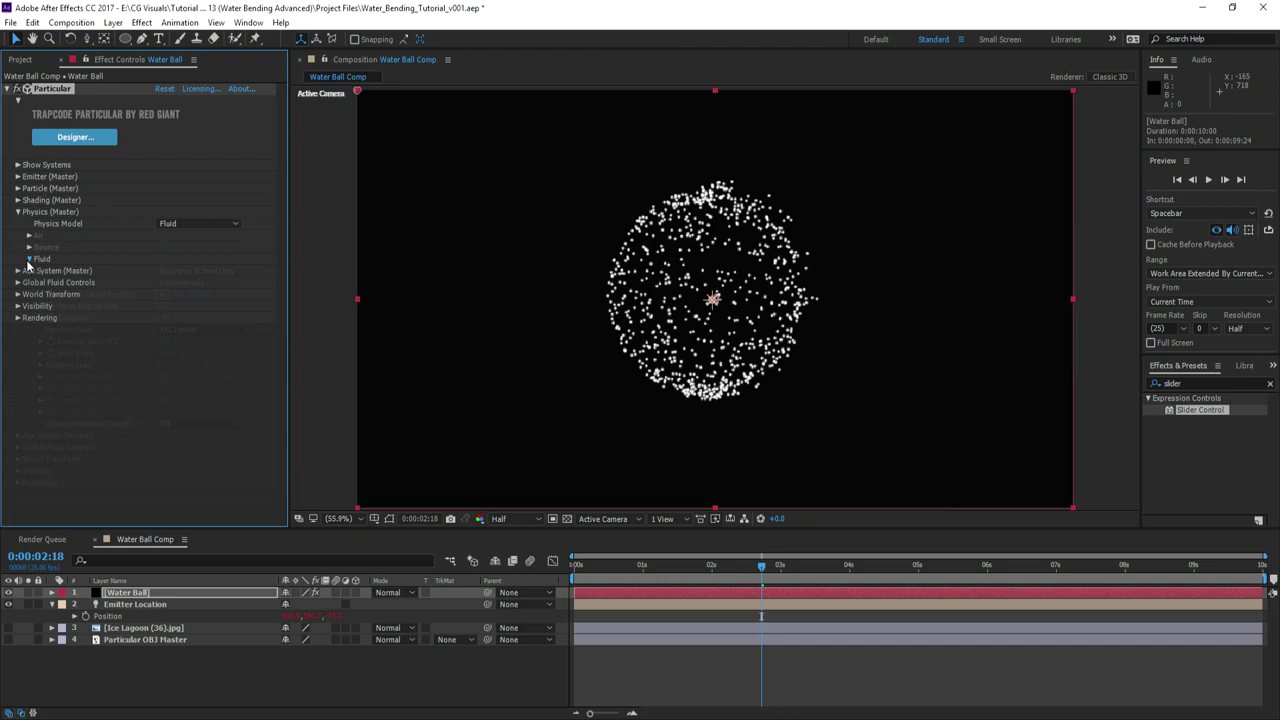
{"action": "left_click", "coordinate": [210, 271]}
{"action": "left_click", "coordinate": [215, 299]}
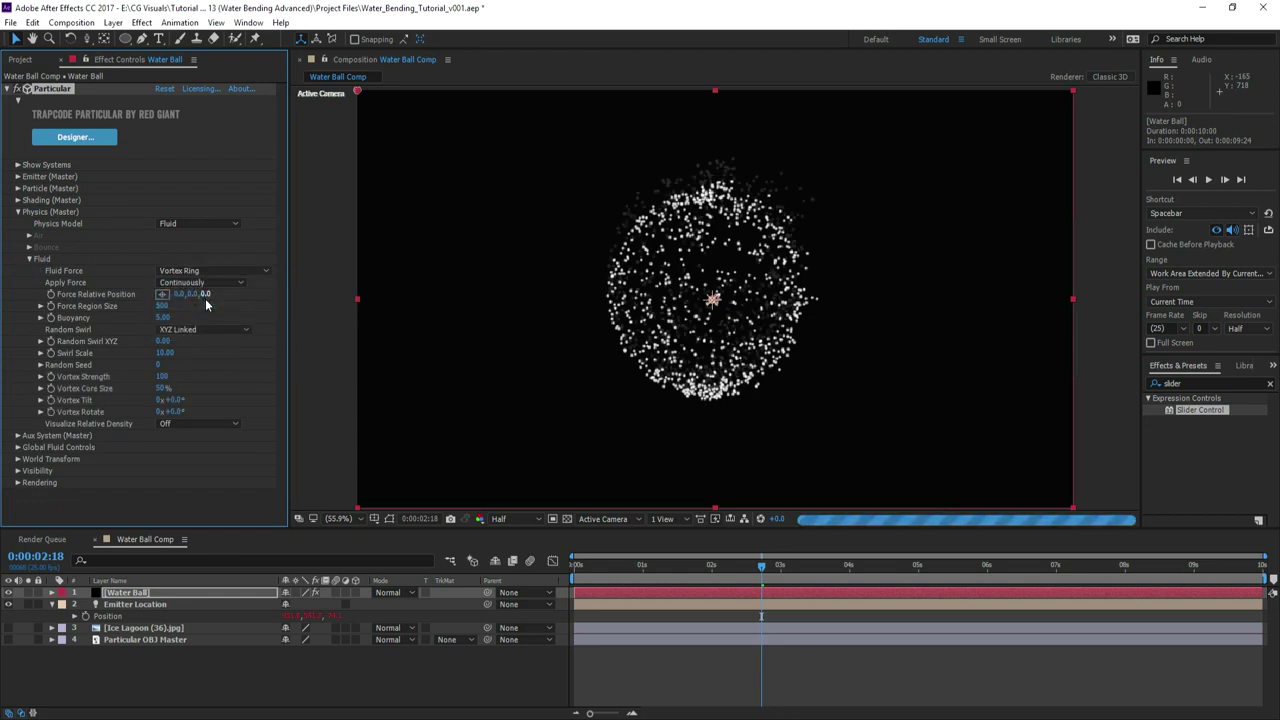
- Set the fluid Buoyancy to -200 and scrub through the first two seconds to check the motion
{"action": "left_click_drag", "start_coordinate": [167, 320], "coordinate": [157, 320]}
{"action": "left_click", "coordinate": [160, 318]}
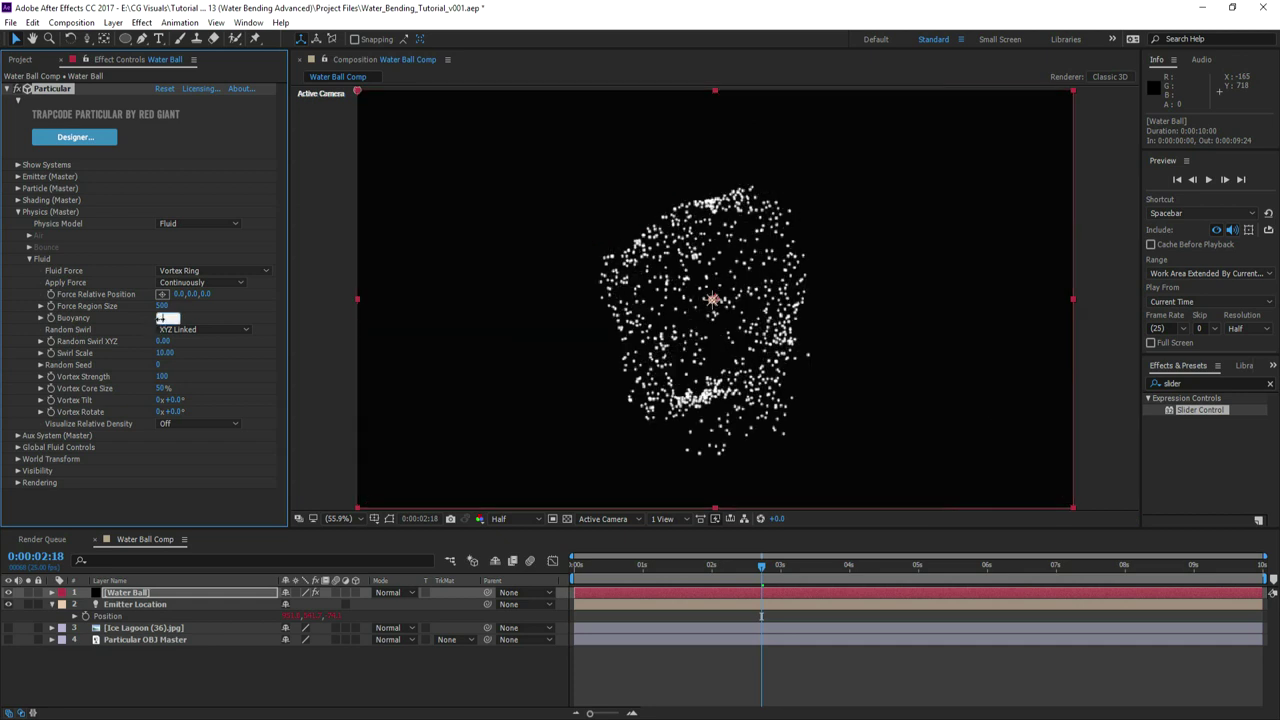
{"action": "left_click_drag", "start_coordinate": [599, 562], "coordinate": [711, 575]}
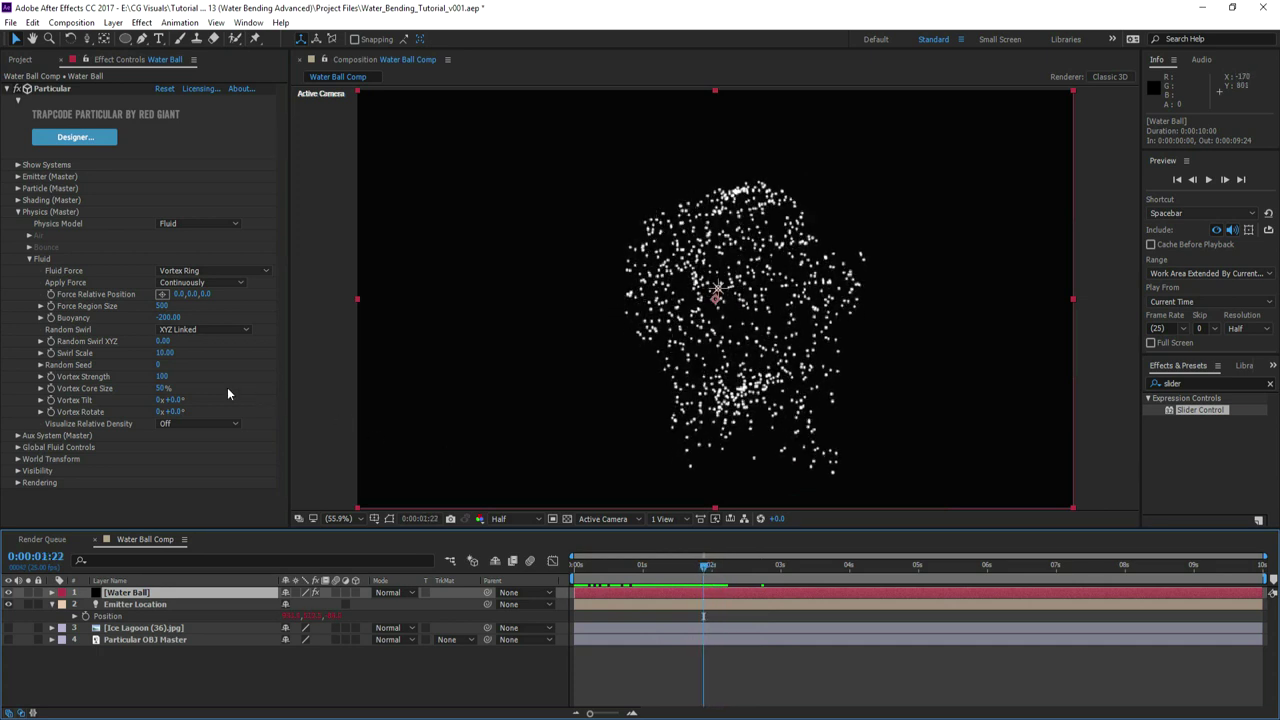
- Set the fluid's Random Swirl XYZ to 5 and Swirl Scale to 2
{"action": "left_click", "coordinate": [162, 343]}
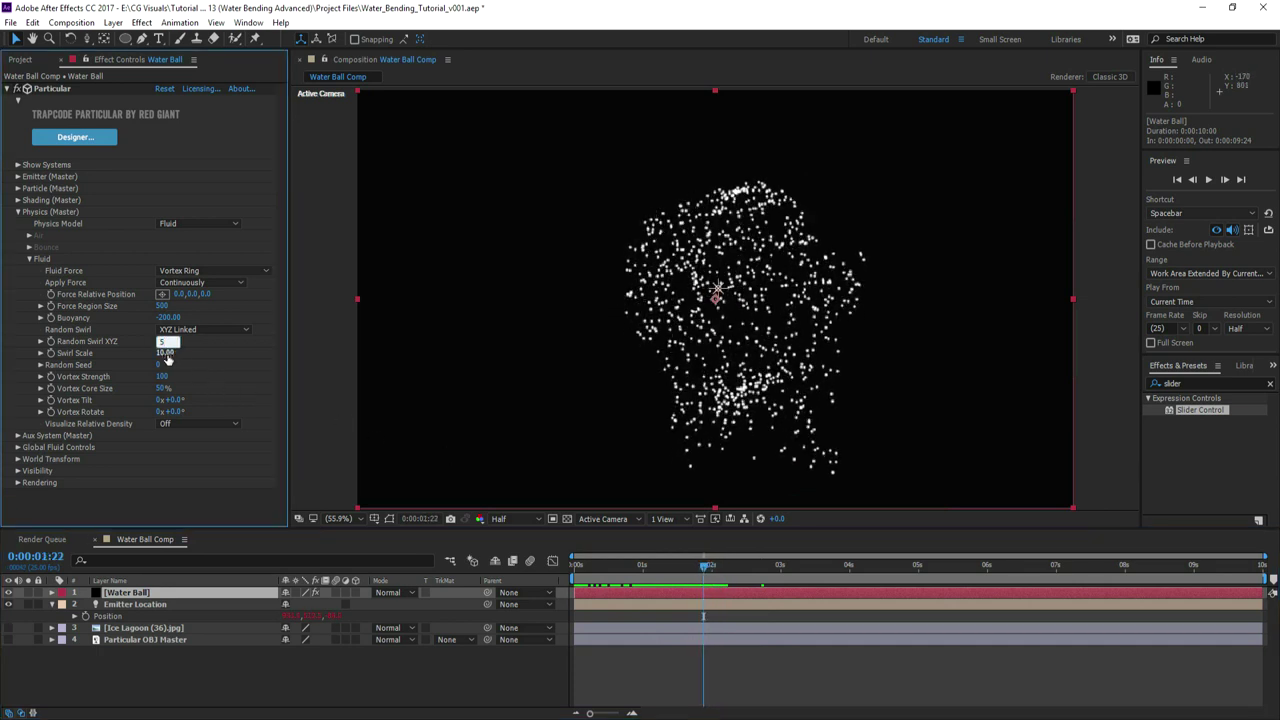
{"action": "left_click", "coordinate": [166, 354]}
{"action": "type", "text": "2"}
{"action": "left_click", "coordinate": [211, 356]}
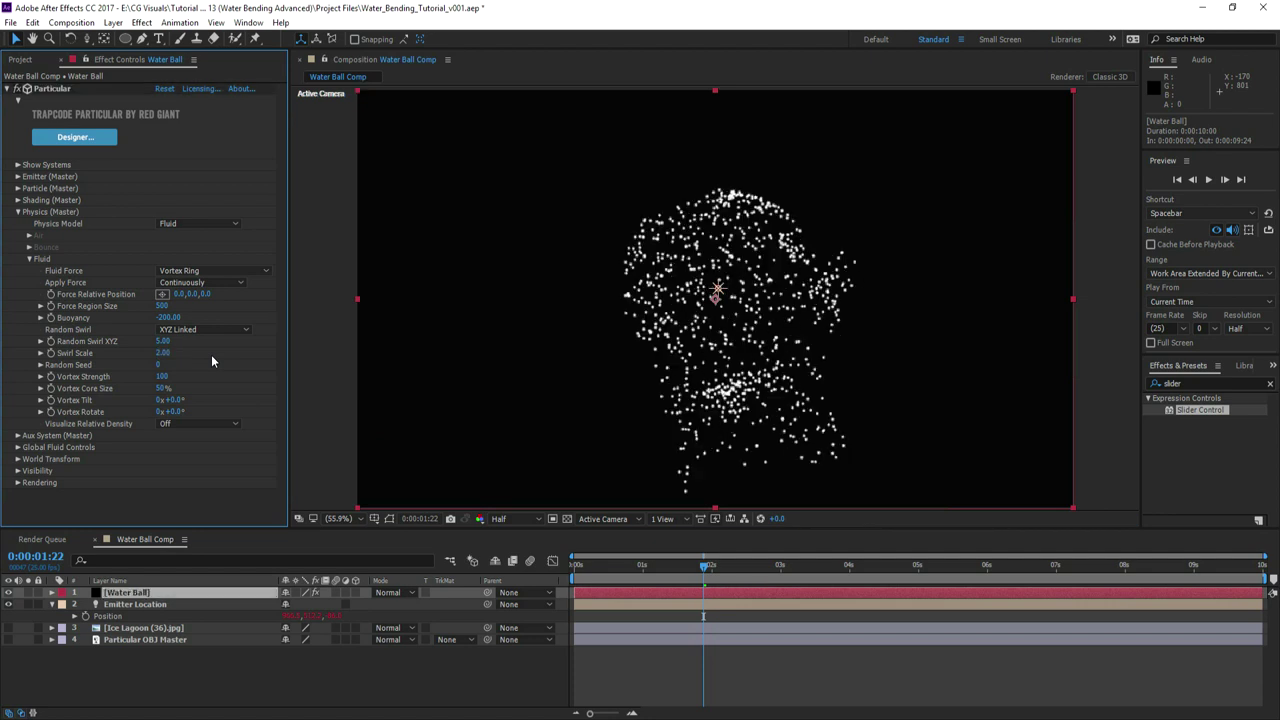
- Set Viscosity to 50 in the Global Fluid Controls and preview the animation from the start
{"action": "left_click", "coordinate": [17, 448]}
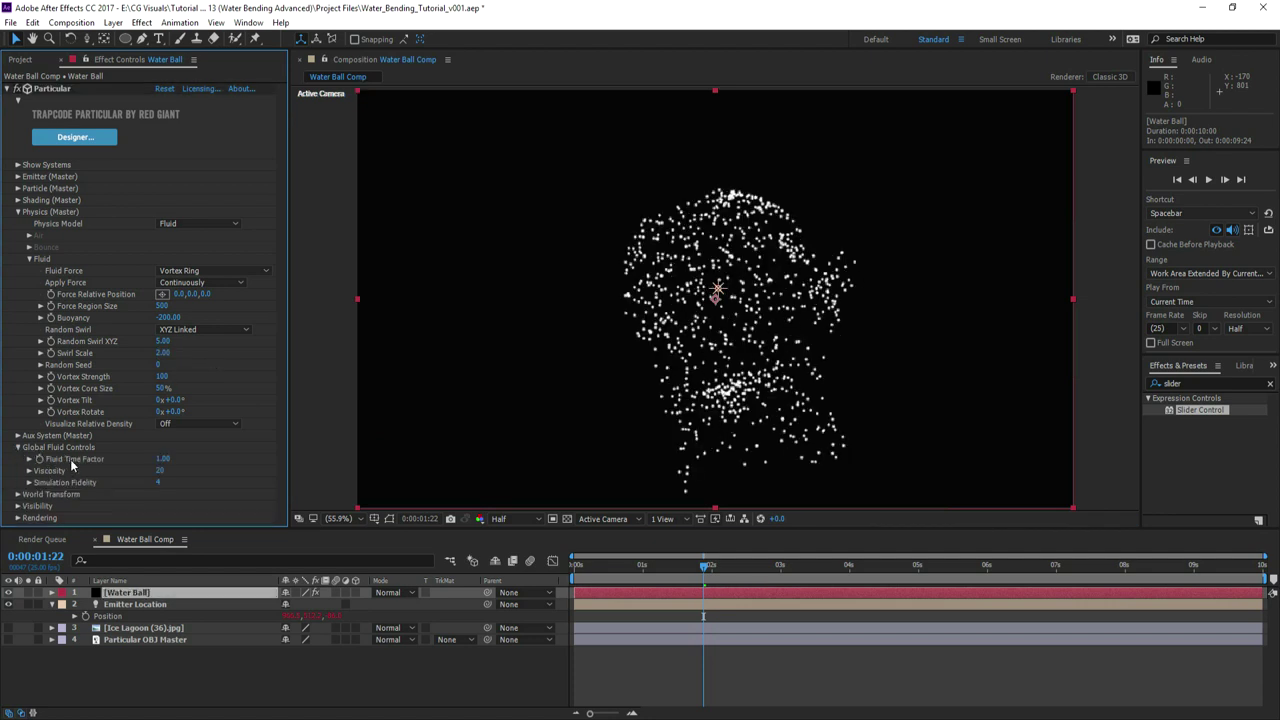
{"action": "left_click", "coordinate": [161, 473]}
{"action": "key", "text": "Return"}
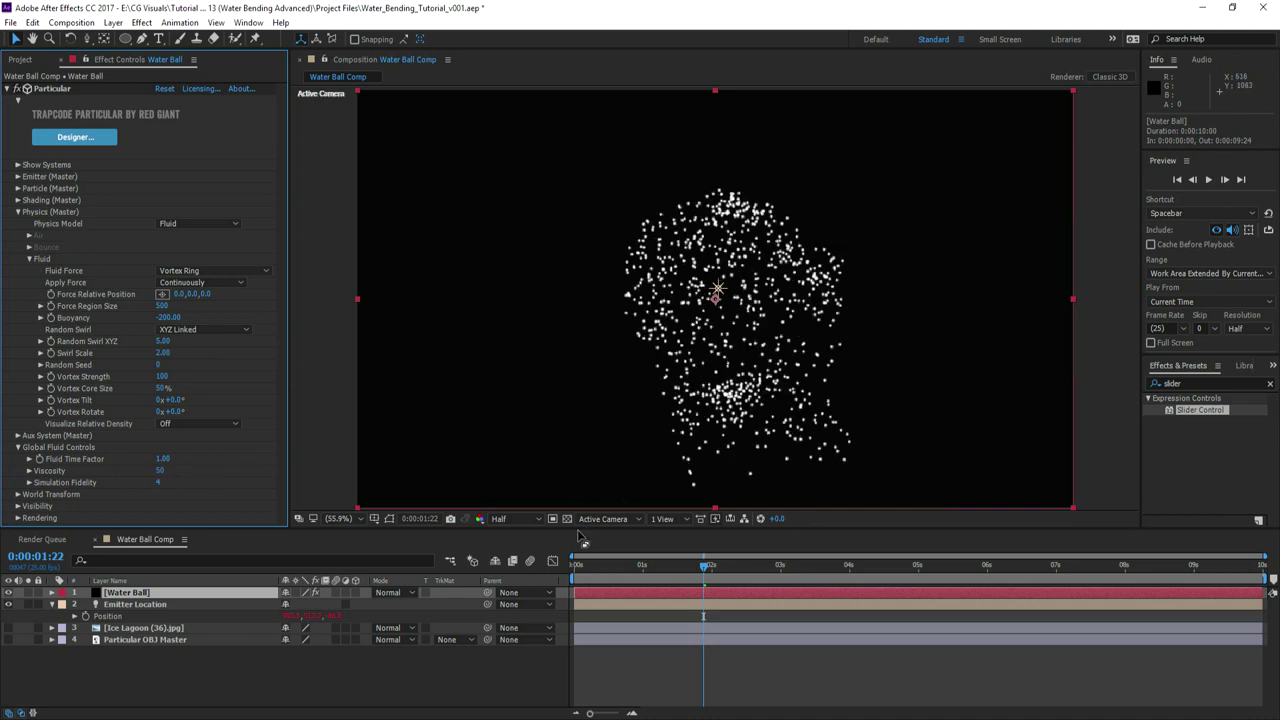
{"action": "left_click", "coordinate": [573, 566]}
{"action": "key", "text": "space"}
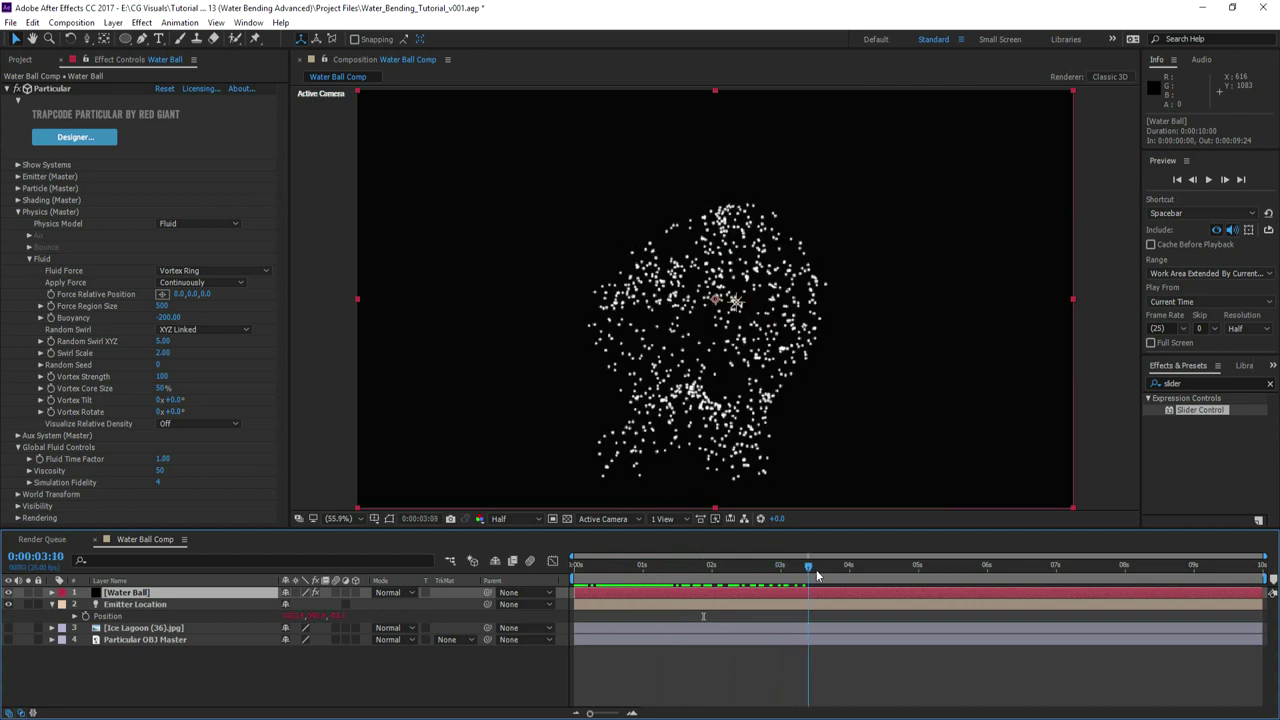
{"action": "key", "text": "space"}
- Set Visualize Relative Density to Brightness and the fluid Random Seed to 6200, and scrub the timeline to check
{"action": "left_click", "coordinate": [192, 423]}
{"action": "left_click", "coordinate": [197, 469]}
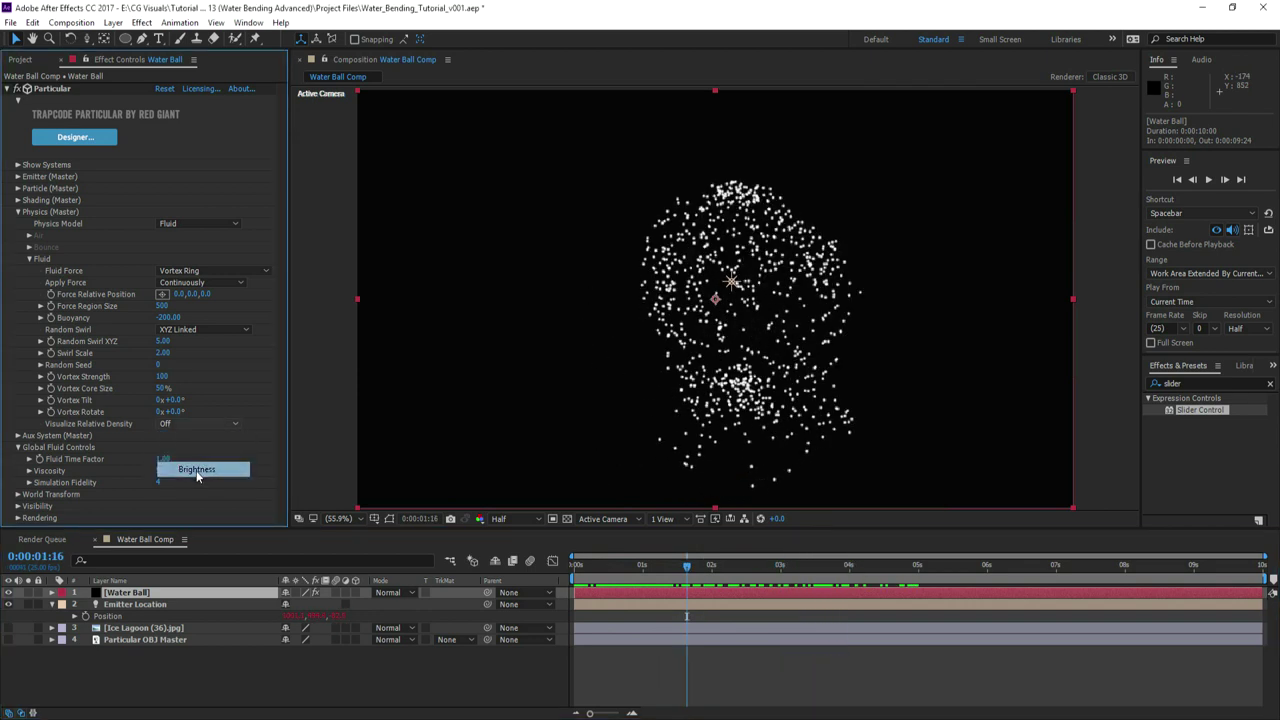
{"action": "left_click_drag", "start_coordinate": [160, 365], "coordinate": [183, 369]}
{"action": "left_click", "coordinate": [165, 365]}
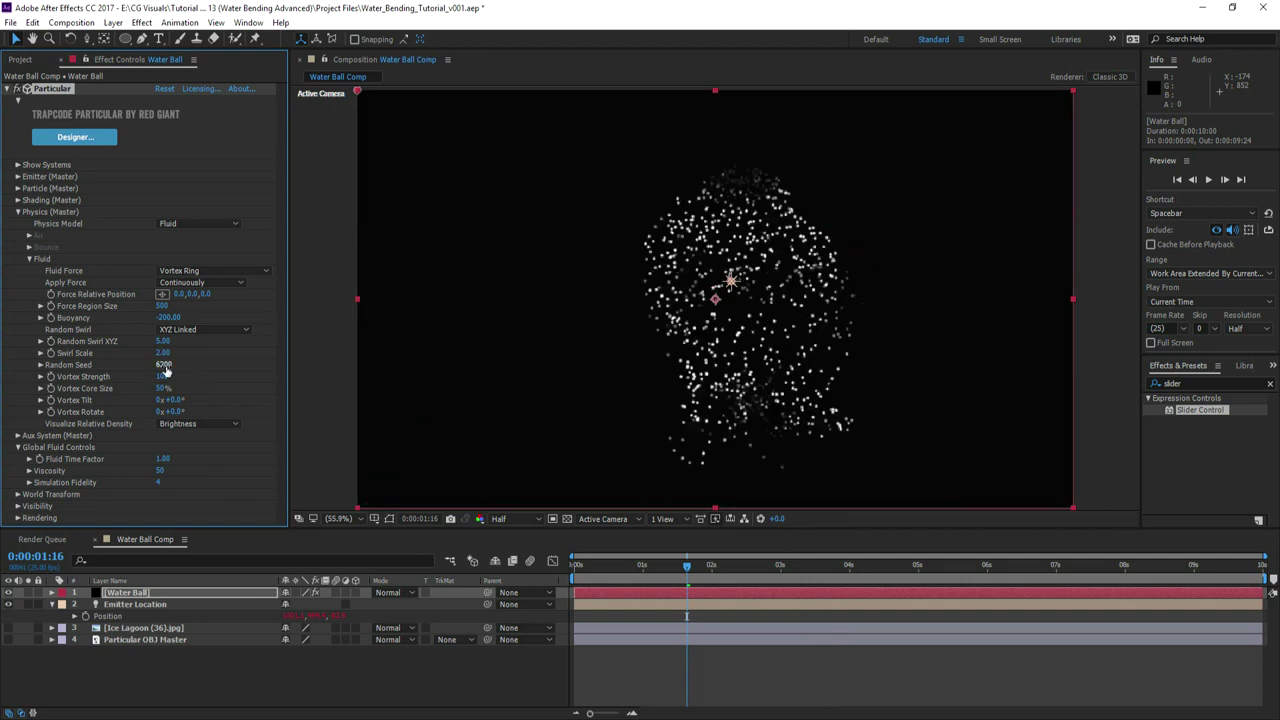
{"action": "left_click", "coordinate": [217, 376]}
{"action": "left_click_drag", "start_coordinate": [576, 567], "coordinate": [710, 577]}
- Collapse the Physics settings and open the Water Ball's Particle (Master) settings
{"action": "left_click", "coordinate": [17, 212]}
{"action": "left_click", "coordinate": [18, 188]}
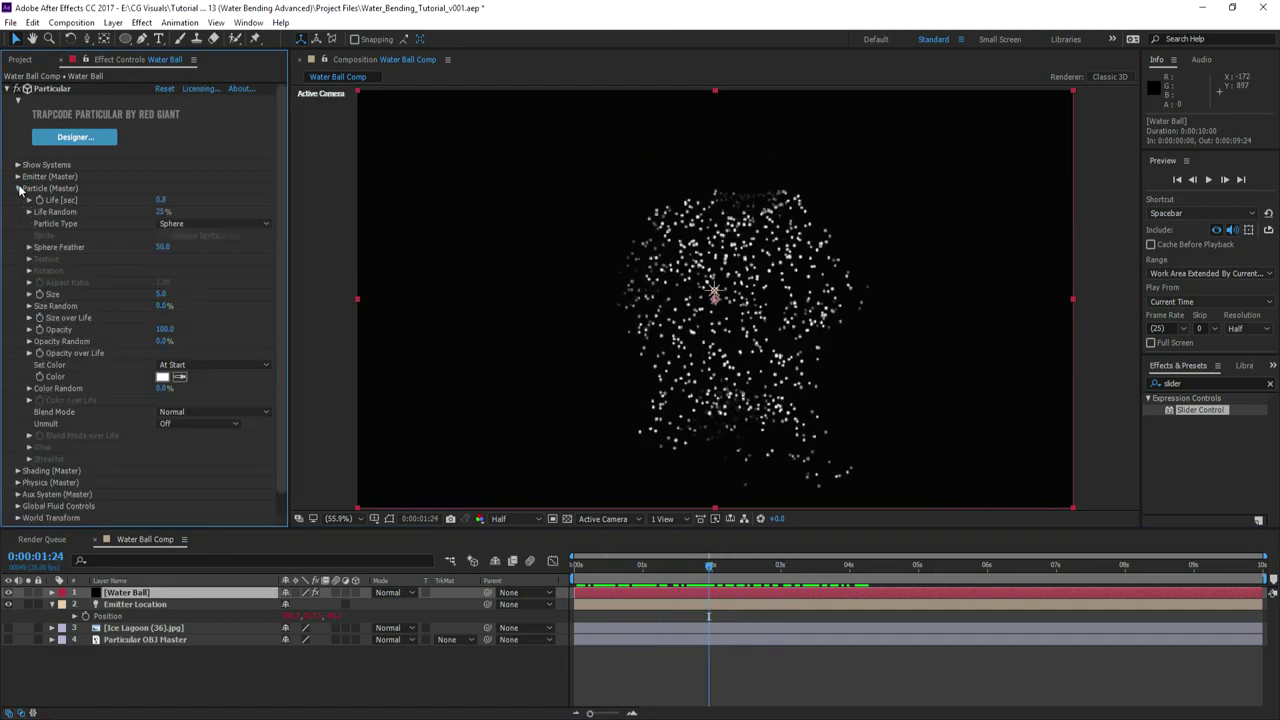
- Start the Size over Life curve from a preset and reshape it to rise from zero, peak early and taper off gradually
{"action": "left_click", "coordinate": [29, 318]}
{"action": "left_click", "coordinate": [236, 356]}
{"action": "left_click", "coordinate": [219, 390]}
{"action": "left_click", "coordinate": [63, 338]}
{"action": "left_click_drag", "start_coordinate": [57, 368], "coordinate": [53, 445]}
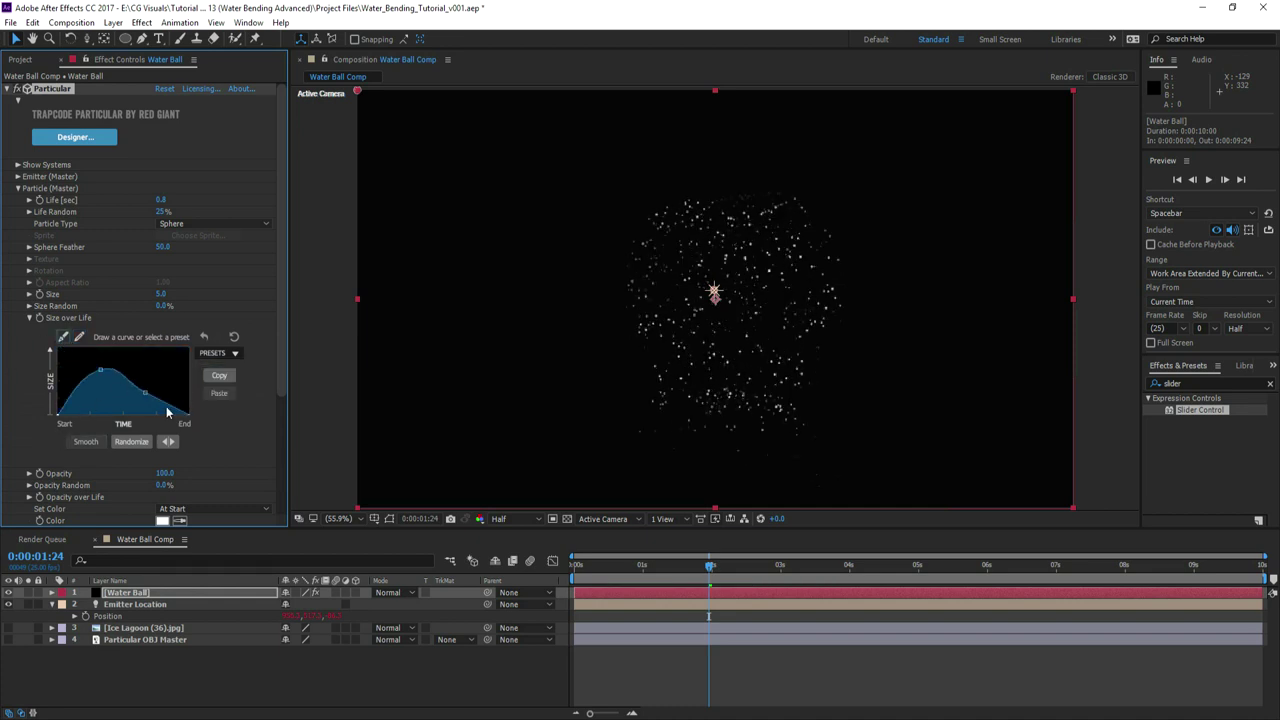
{"action": "mouse_move", "coordinate": [170, 411]}
{"action": "left_mouse_down"}
{"action": "mouse_move", "coordinate": [120, 388]}
{"action": "mouse_move", "coordinate": [145, 401]}
{"action": "left_mouse_up"}
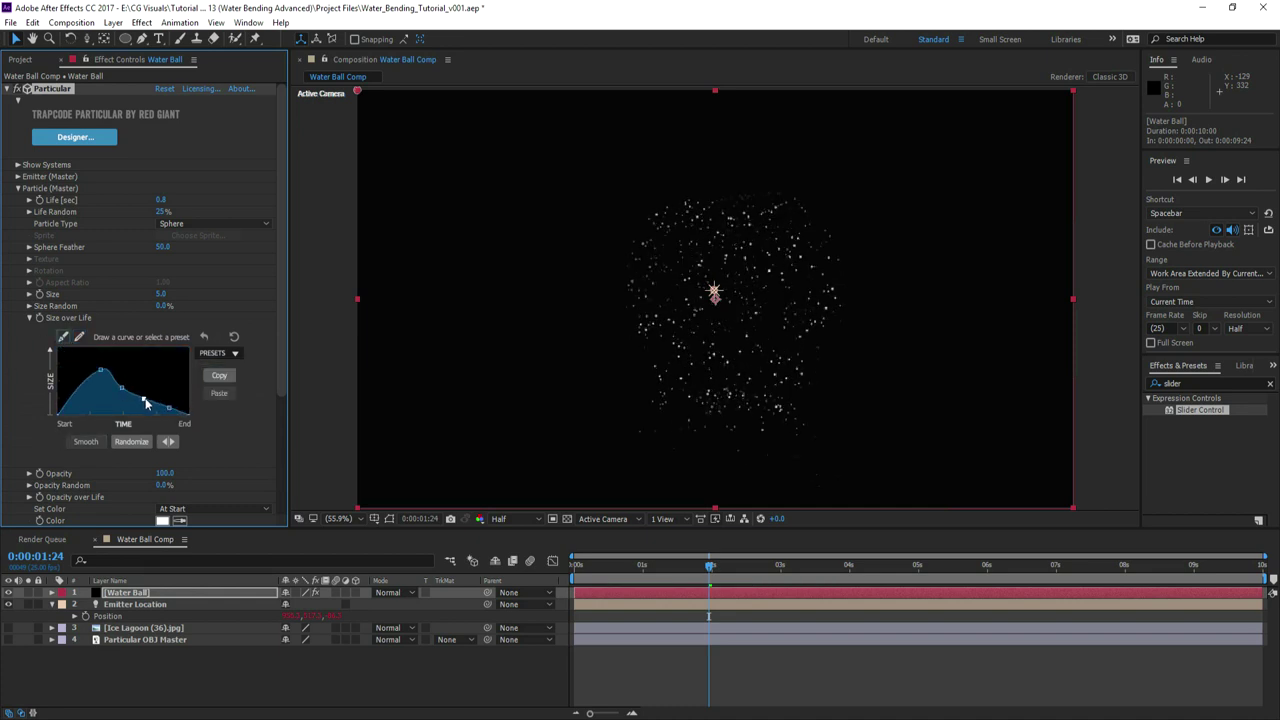
- Set the particle Size to 225 and Size Random to 25%
{"action": "left_click_drag", "start_coordinate": [161, 294], "coordinate": [200, 294]}
{"action": "left_click", "coordinate": [163, 295]}
{"action": "type", "text": "225"}
{"action": "left_click", "coordinate": [217, 300]}
{"action": "left_click", "coordinate": [164, 306]}
{"action": "type", "text": "25"}
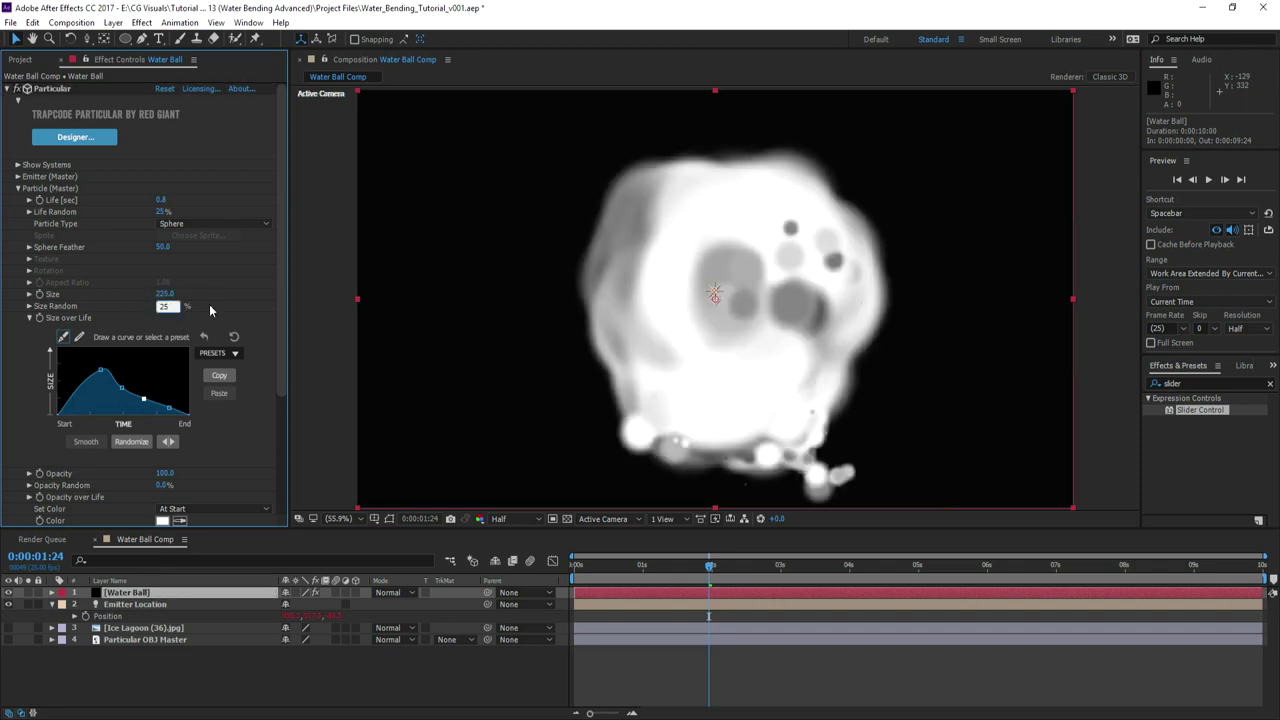
{"action": "left_click", "coordinate": [210, 306]}
- Copy the Size over Life curve into Opacity over Life and raise its early point so opacity climbs faster
{"action": "left_click", "coordinate": [29, 318]}
{"action": "left_click", "coordinate": [29, 353]}
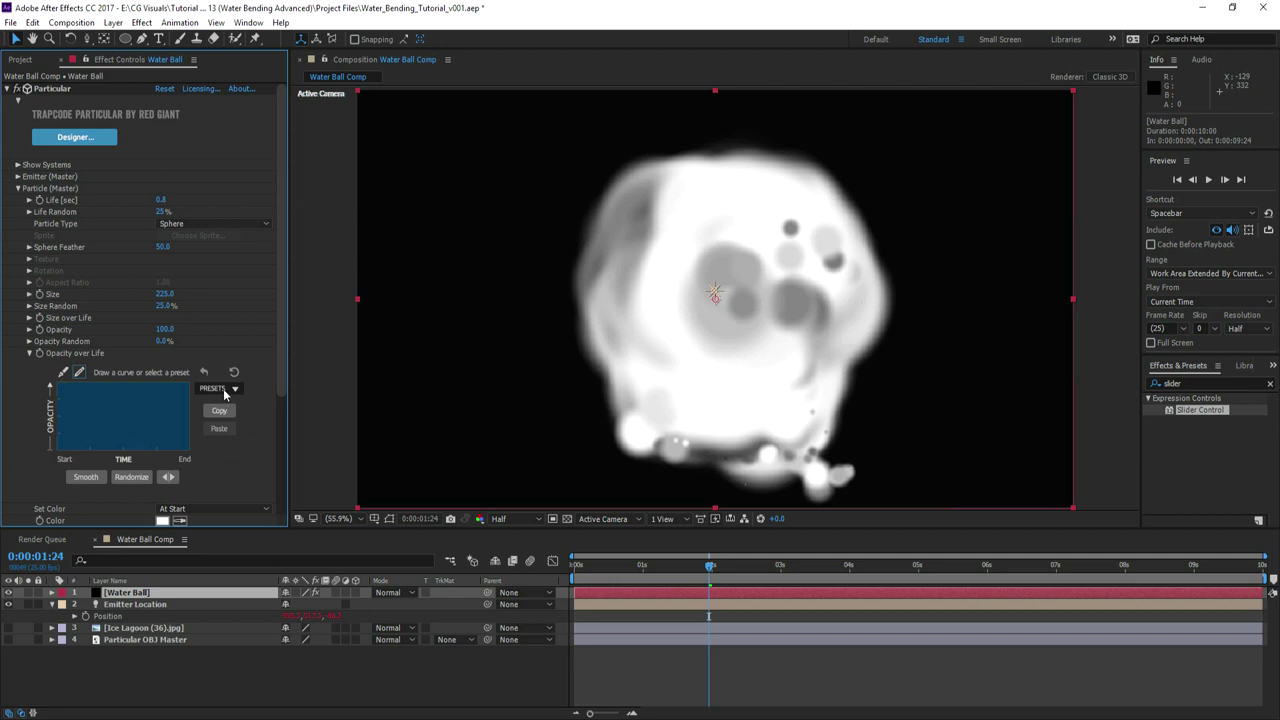
{"action": "left_click", "coordinate": [29, 317]}
{"action": "left_click", "coordinate": [219, 384]}
{"action": "left_click", "coordinate": [29, 317]}
{"action": "left_click", "coordinate": [216, 429]}
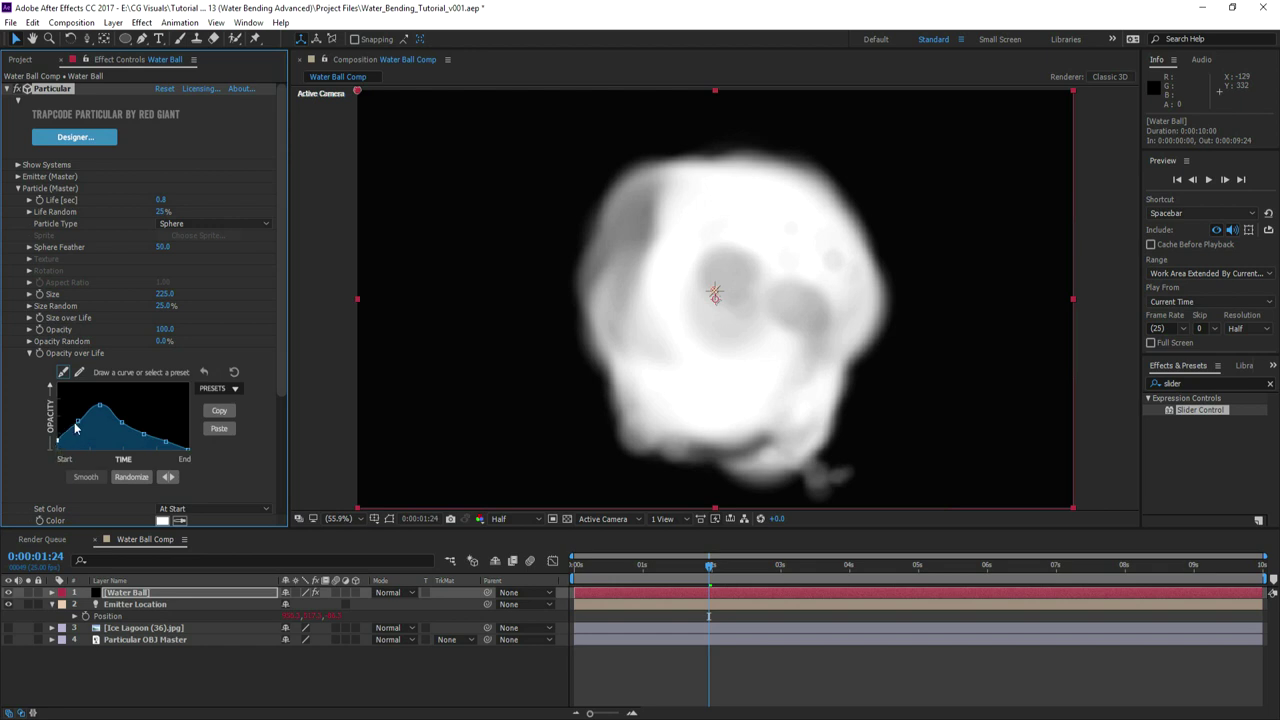
{"action": "left_click_drag", "start_coordinate": [78, 426], "coordinate": [78, 410]}
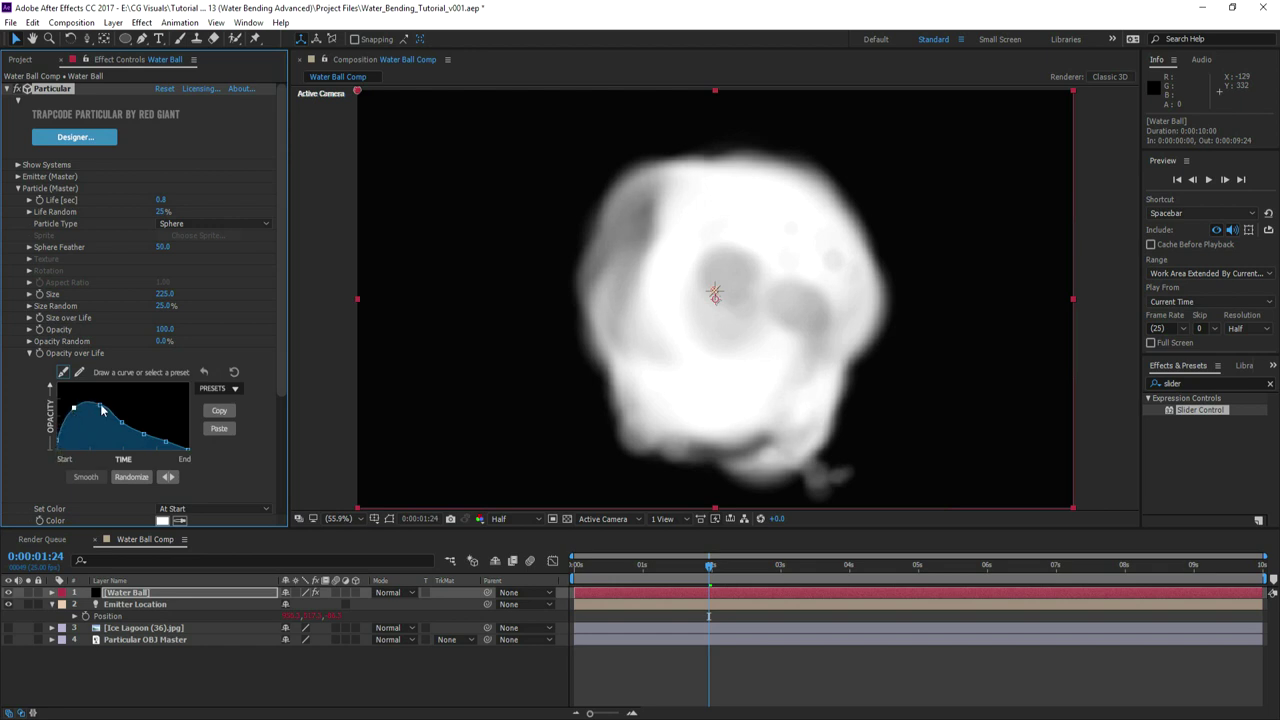
{"action": "left_click", "coordinate": [29, 353]}
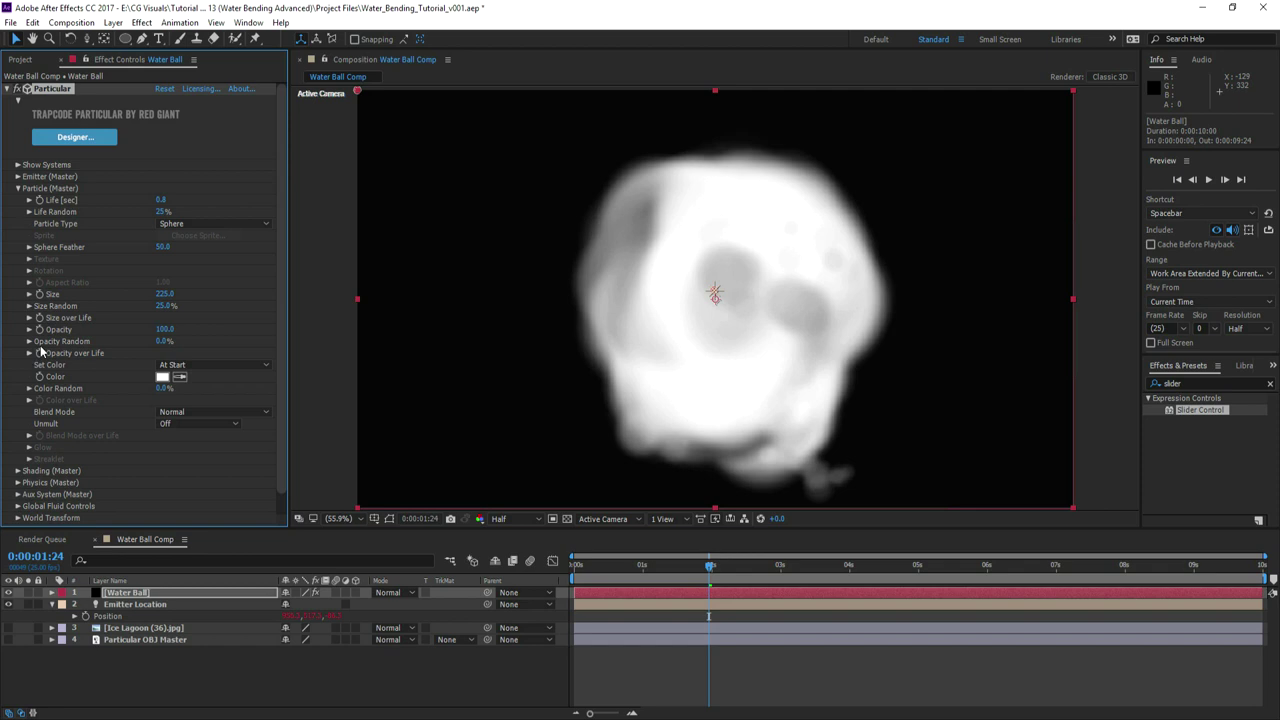
- Turn on Shadowlet for Main in Particular's master shading settings
{"action": "left_click", "coordinate": [18, 188]}
{"action": "left_click", "coordinate": [18, 200]}
{"action": "left_click", "coordinate": [198, 317]}
{"action": "left_click", "coordinate": [175, 339]}
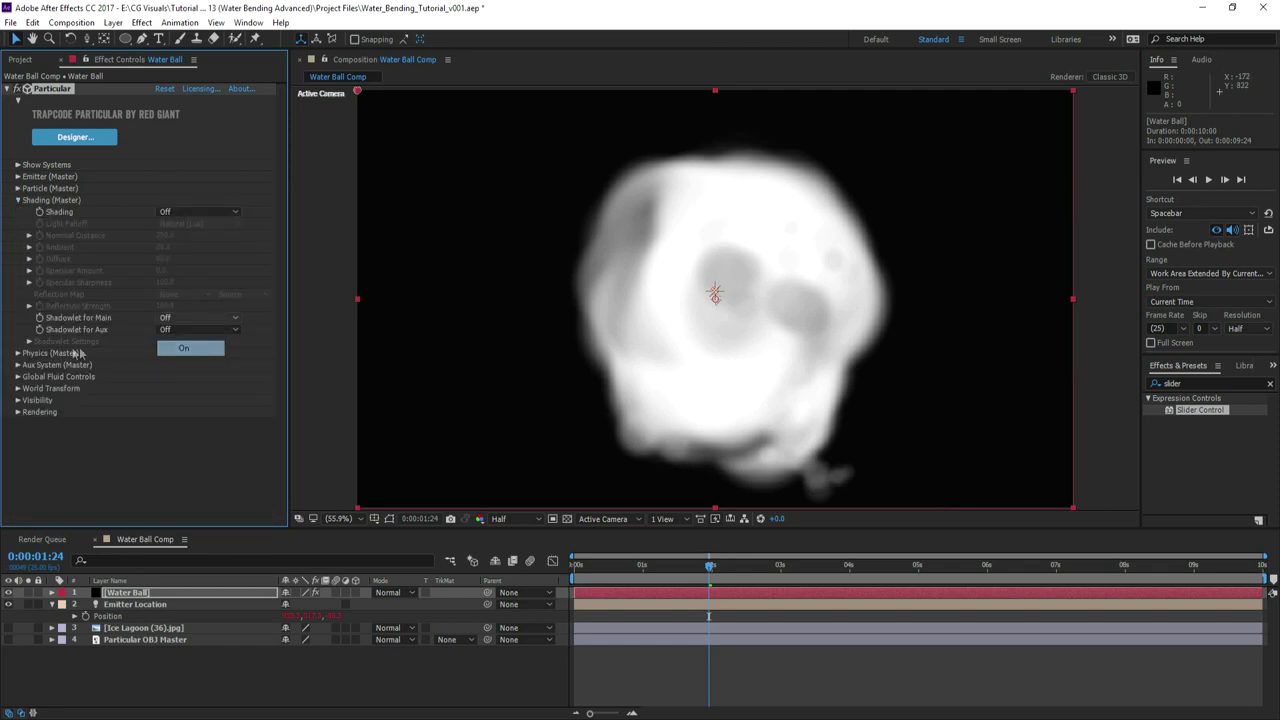
- In the Shadowlet Settings, set Opacity to 25, Adjust Size to 25 and Adjust Distance to 250
{"action": "left_click", "coordinate": [30, 342]}
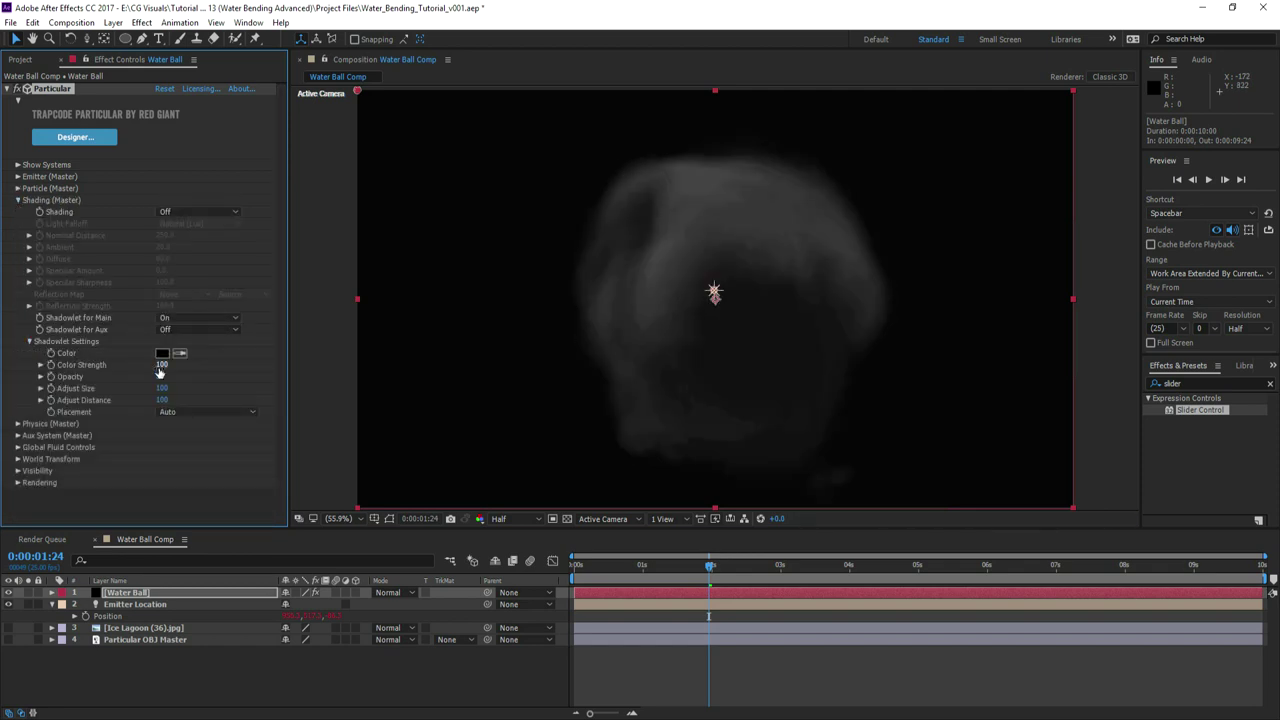
{"action": "type", "text": "25"}
{"action": "key", "text": "Tab"}
{"action": "type", "text": "25"}
{"action": "key", "text": "Tab"}
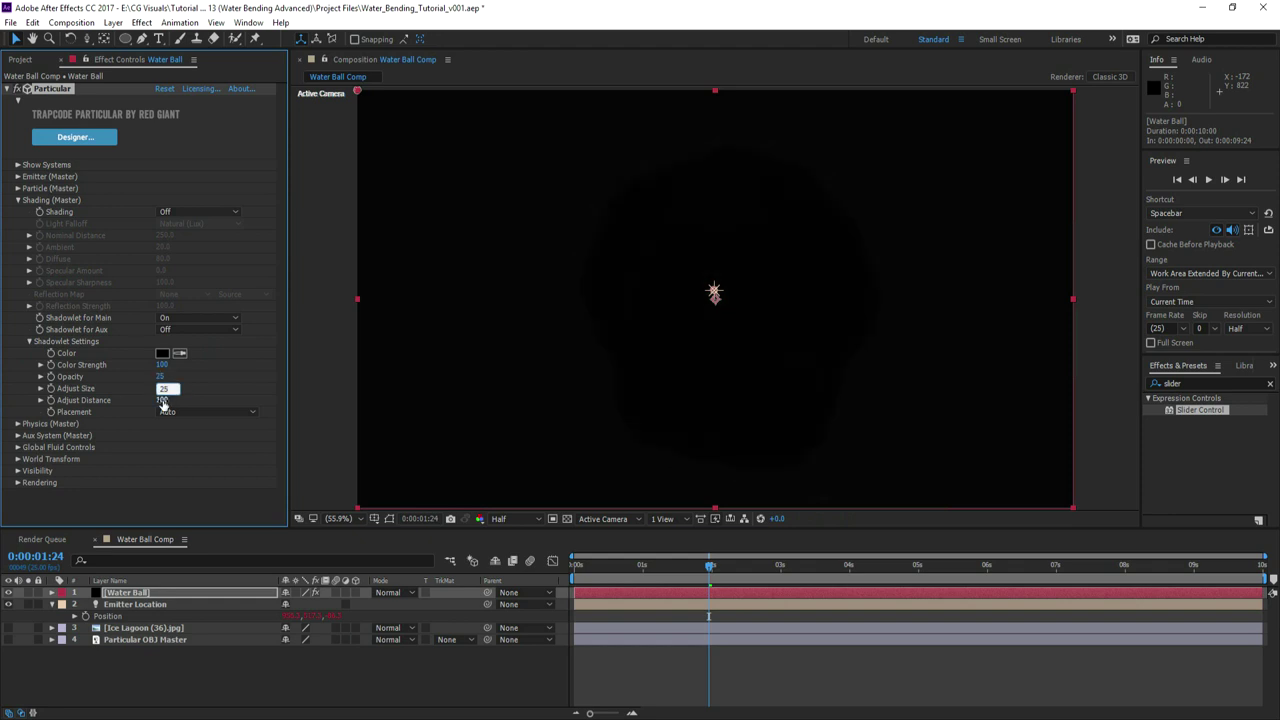
{"action": "type", "text": "250"}
{"action": "key", "text": "Return"}
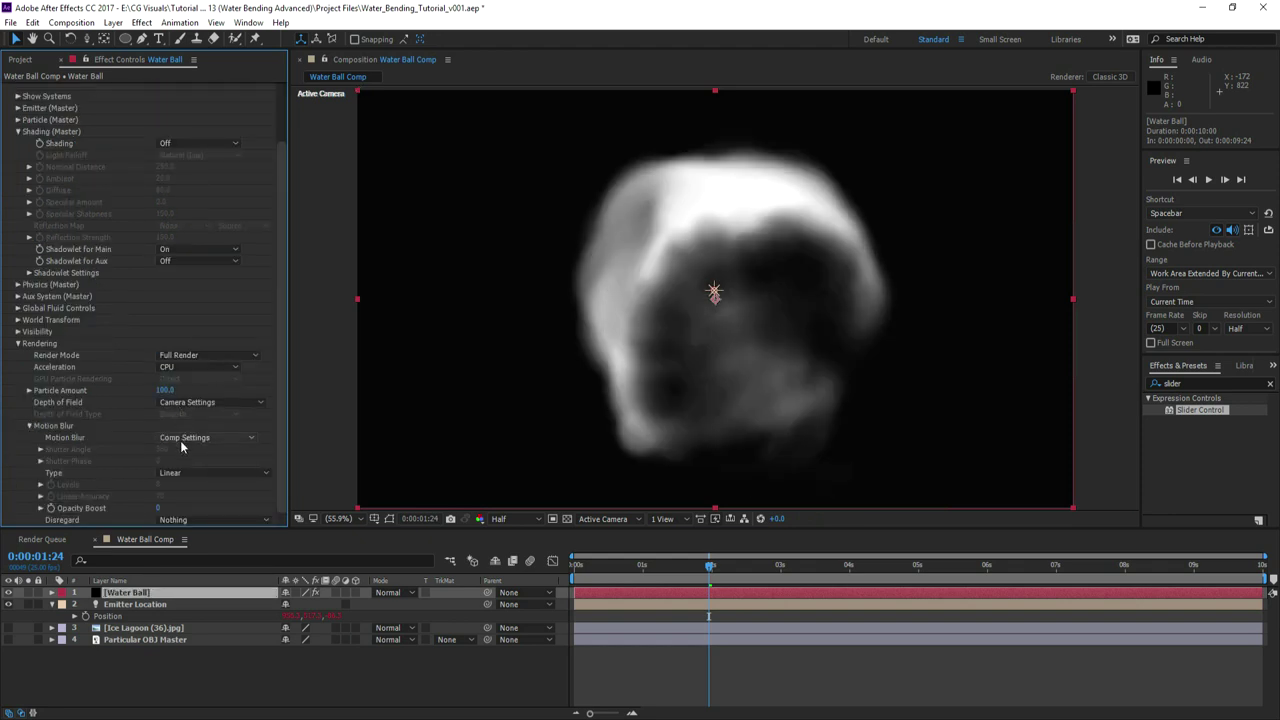
- Turn on Particular's own Motion Blur in the rendering settings and set its Shutter Phase to -180
{"action": "left_click", "coordinate": [195, 437]}
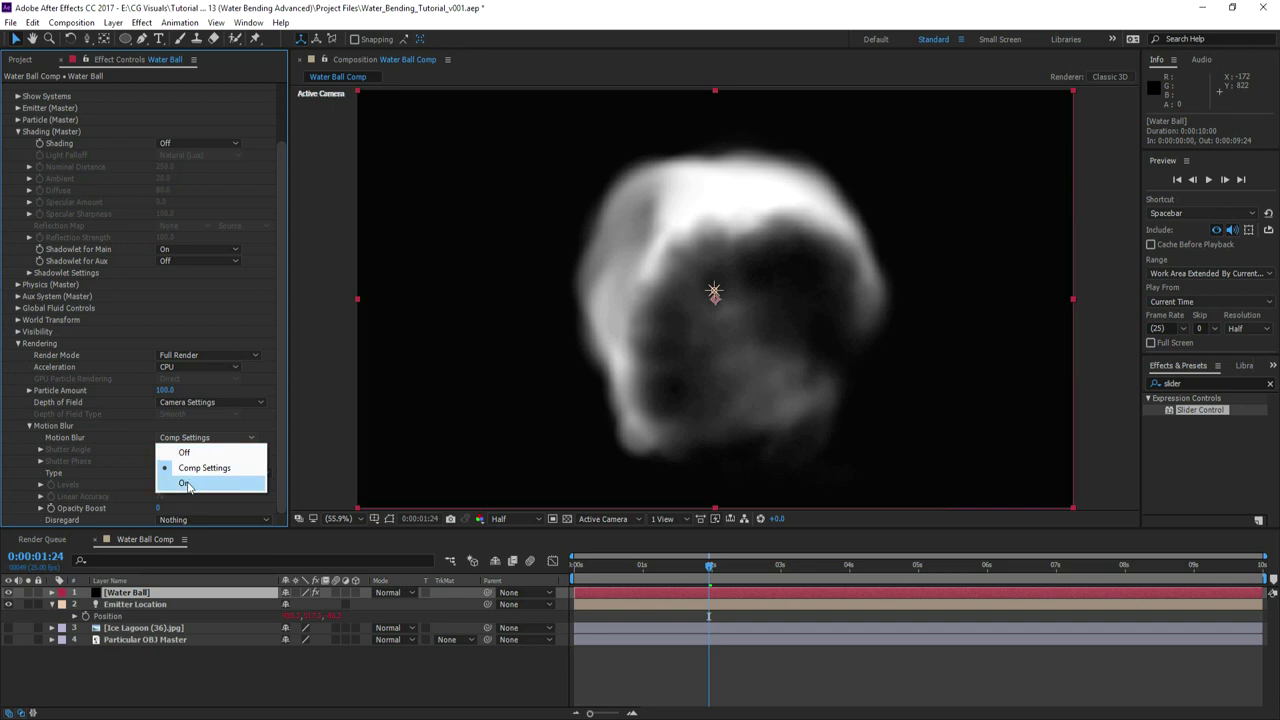
{"action": "left_click", "coordinate": [172, 480]}
{"action": "left_click", "coordinate": [159, 461]}
{"action": "type", "text": "-180"}
{"action": "key", "text": "Return"}
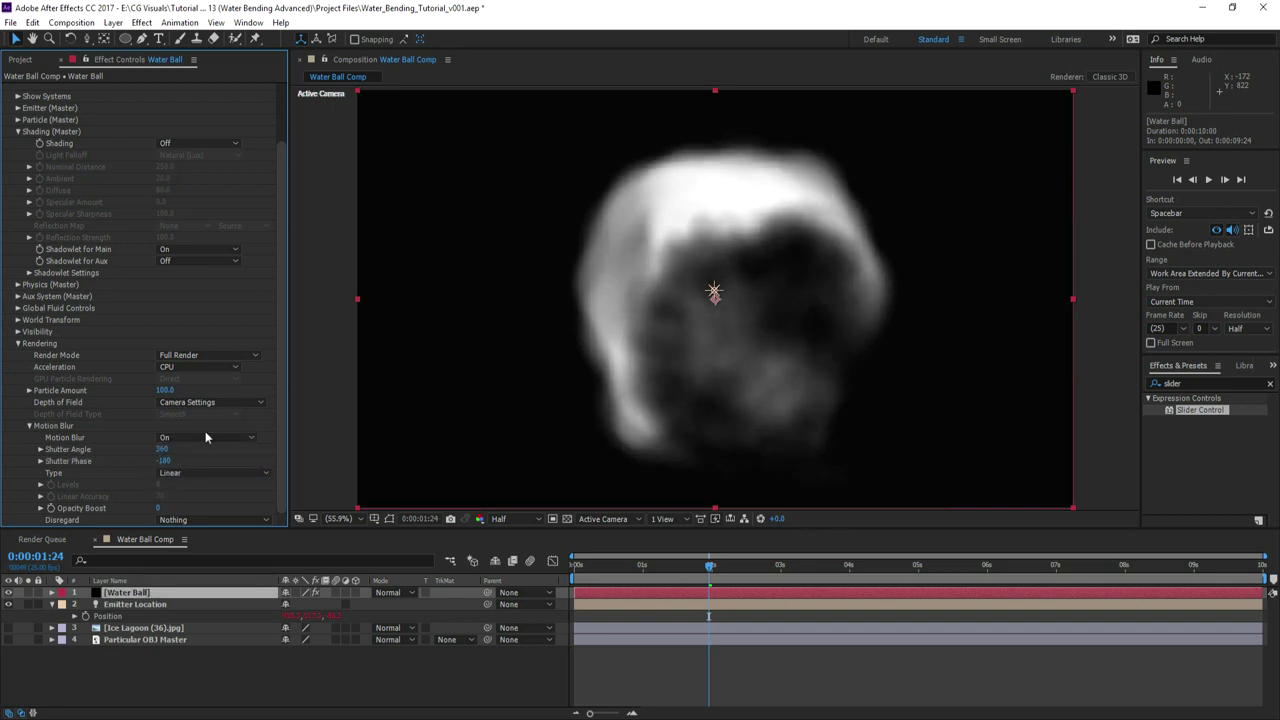
{"action": "left_click", "coordinate": [29, 425]}
{"action": "left_click", "coordinate": [18, 412]}
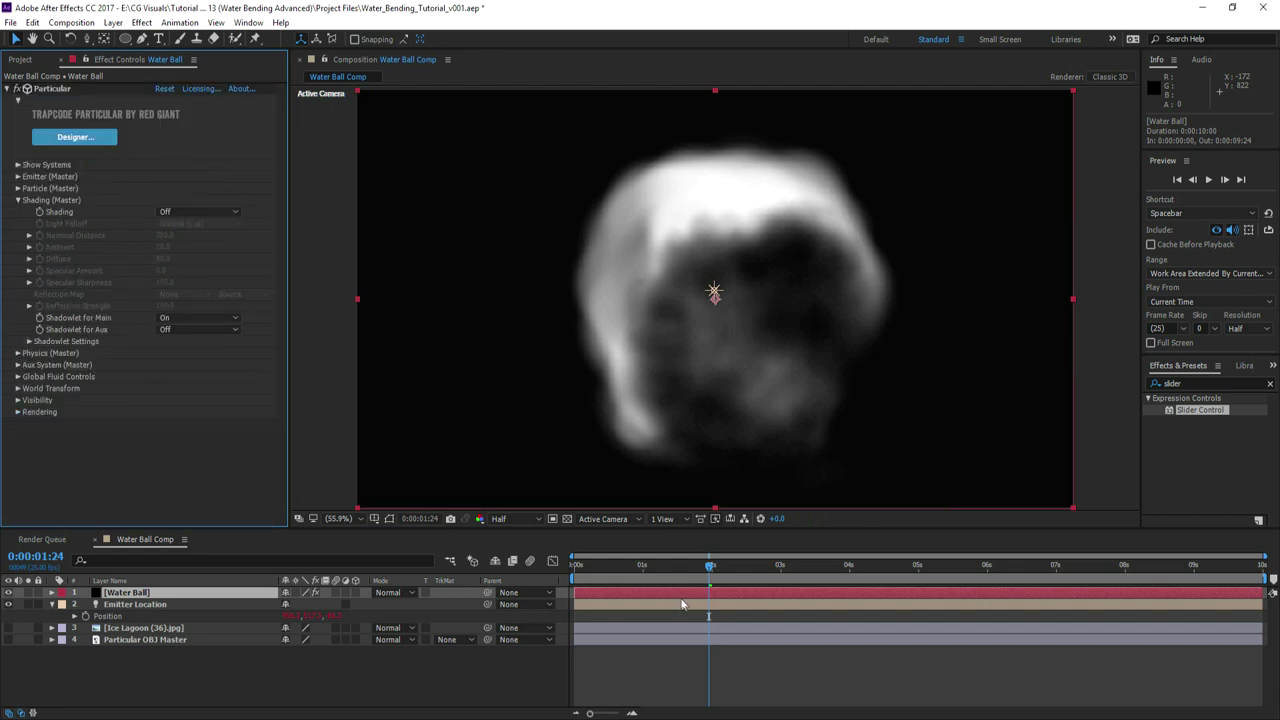
- Scrub the timeline to 0:00:01:13 and change the master Particle Type to Sprite
{"action": "left_click_drag", "start_coordinate": [600, 576], "coordinate": [679, 580]}
{"action": "left_click", "coordinate": [17, 200]}
{"action": "left_click", "coordinate": [17, 188]}
{"action": "left_click", "coordinate": [213, 223]}
{"action": "left_click", "coordinate": [185, 315]}
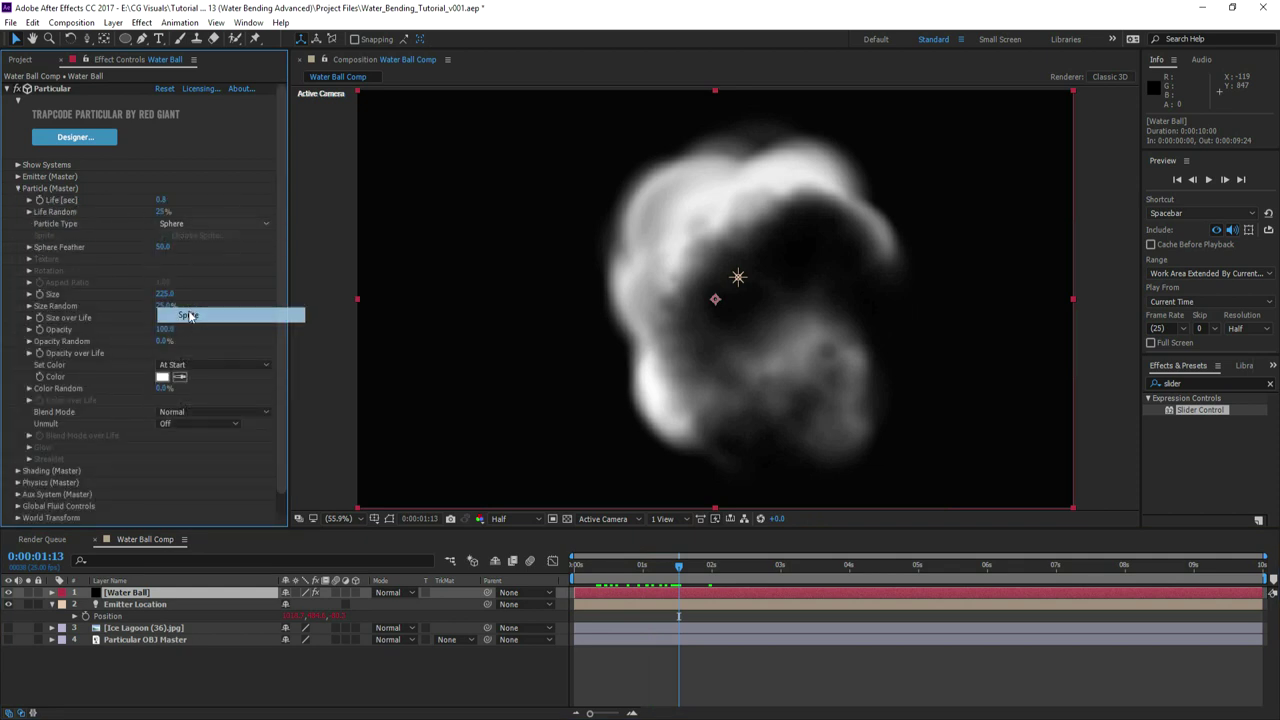
- Choose the Water Drop sprite from the Water and Snow collection for the particles
{"action": "left_click", "coordinate": [176, 236]}
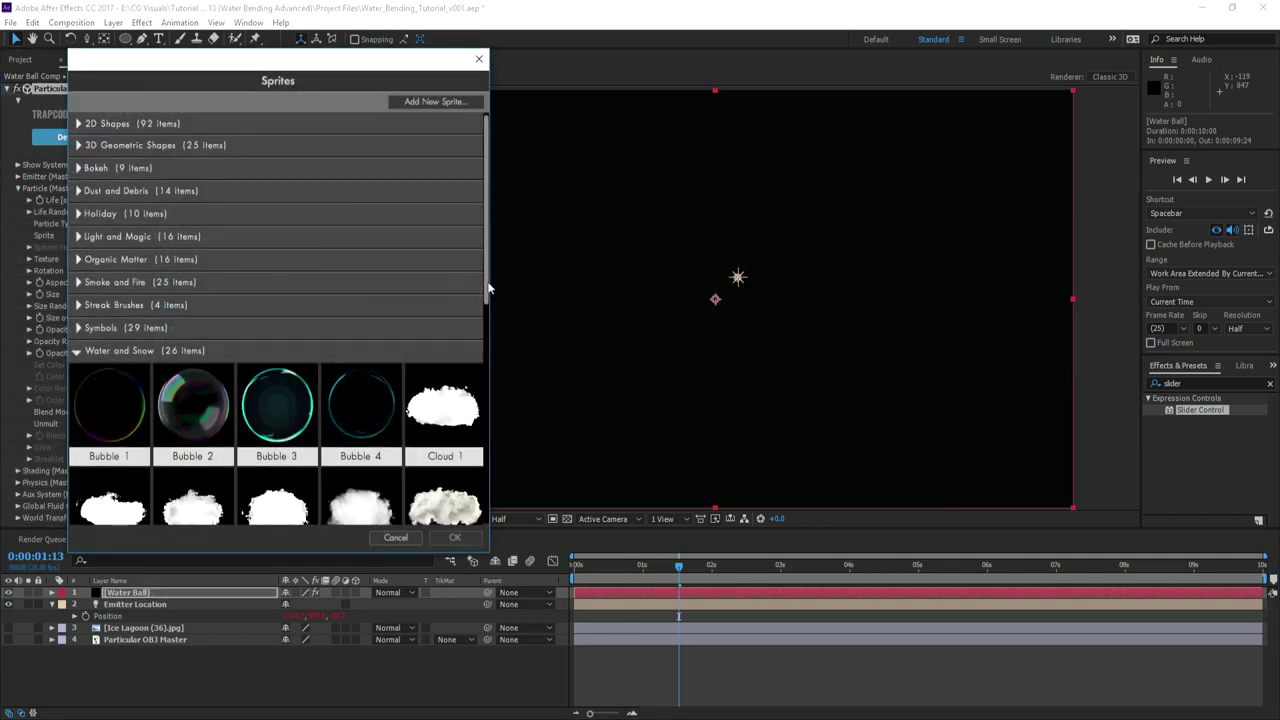
{"action": "left_click_drag", "start_coordinate": [486, 288], "coordinate": [477, 379]}
{"action": "scroll", "coordinate": [477, 379], "scroll_direction": "down", "scroll_amount": 3}
{"action": "left_click", "coordinate": [109, 454]}
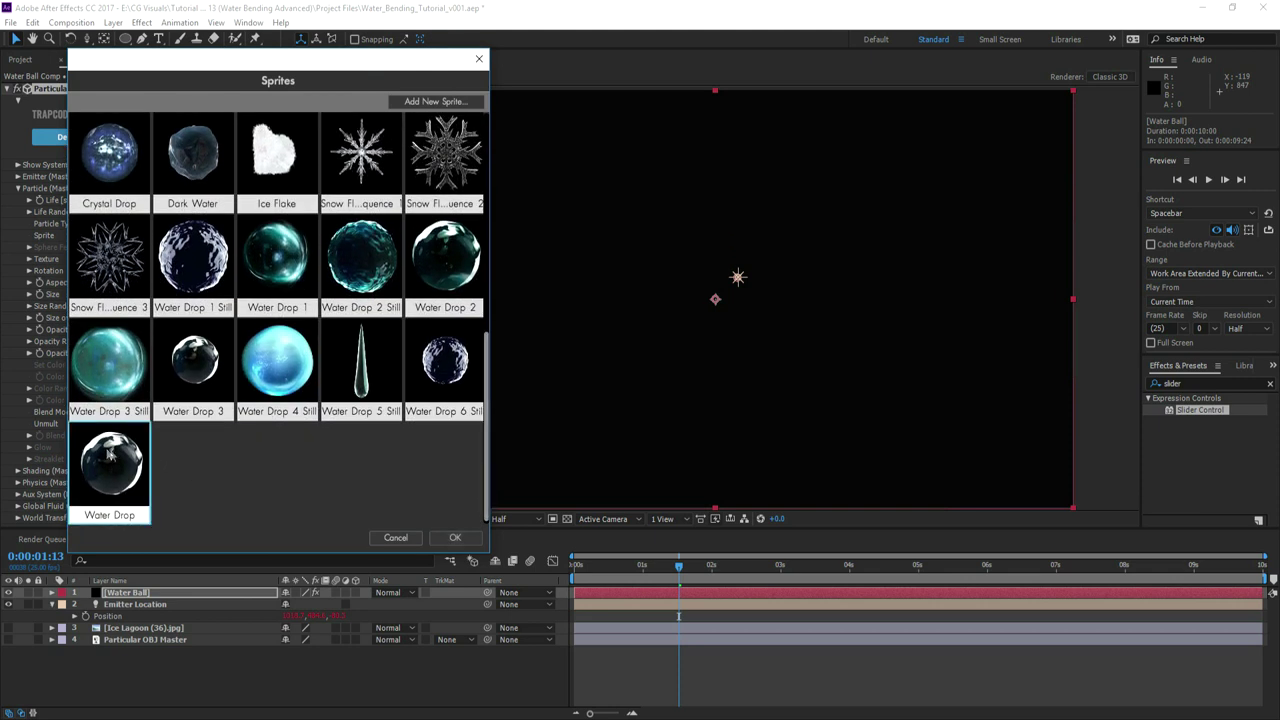
{"action": "left_click", "coordinate": [455, 538]}
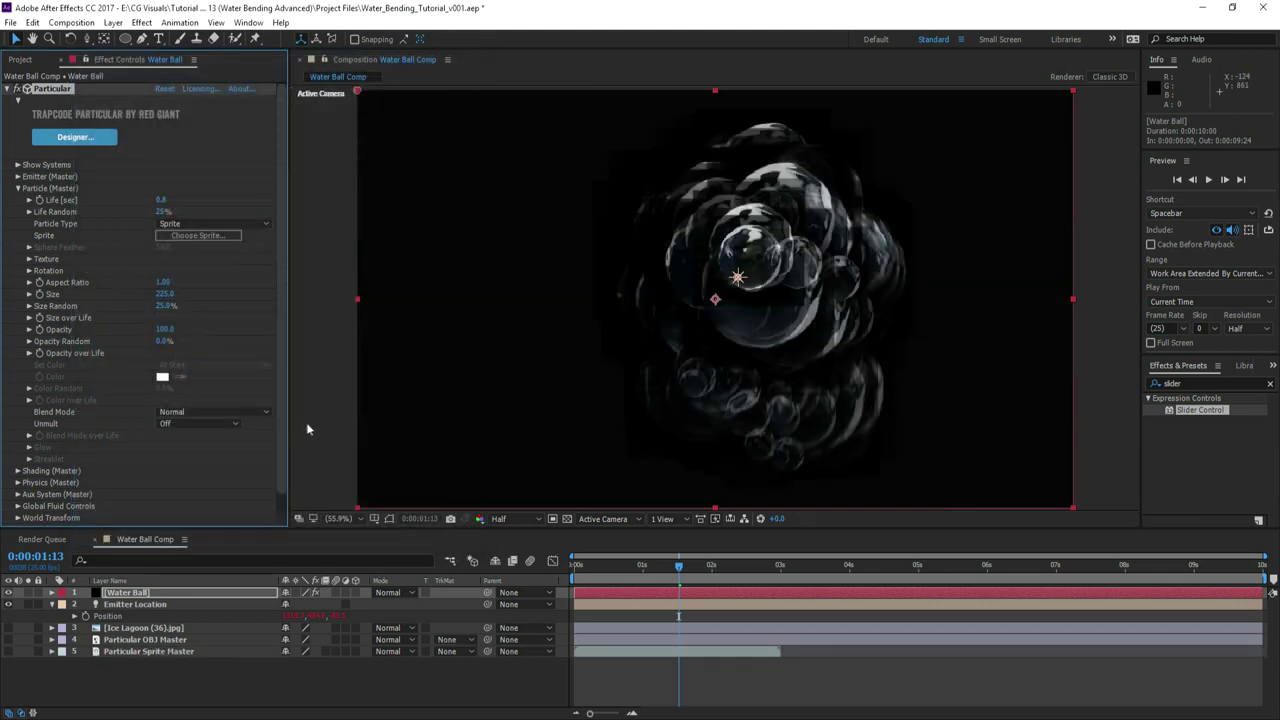
- Turn Unmult on for the sprite particles and check the opening frames of the comp
{"action": "left_click", "coordinate": [200, 423]}
{"action": "left_click", "coordinate": [180, 450]}
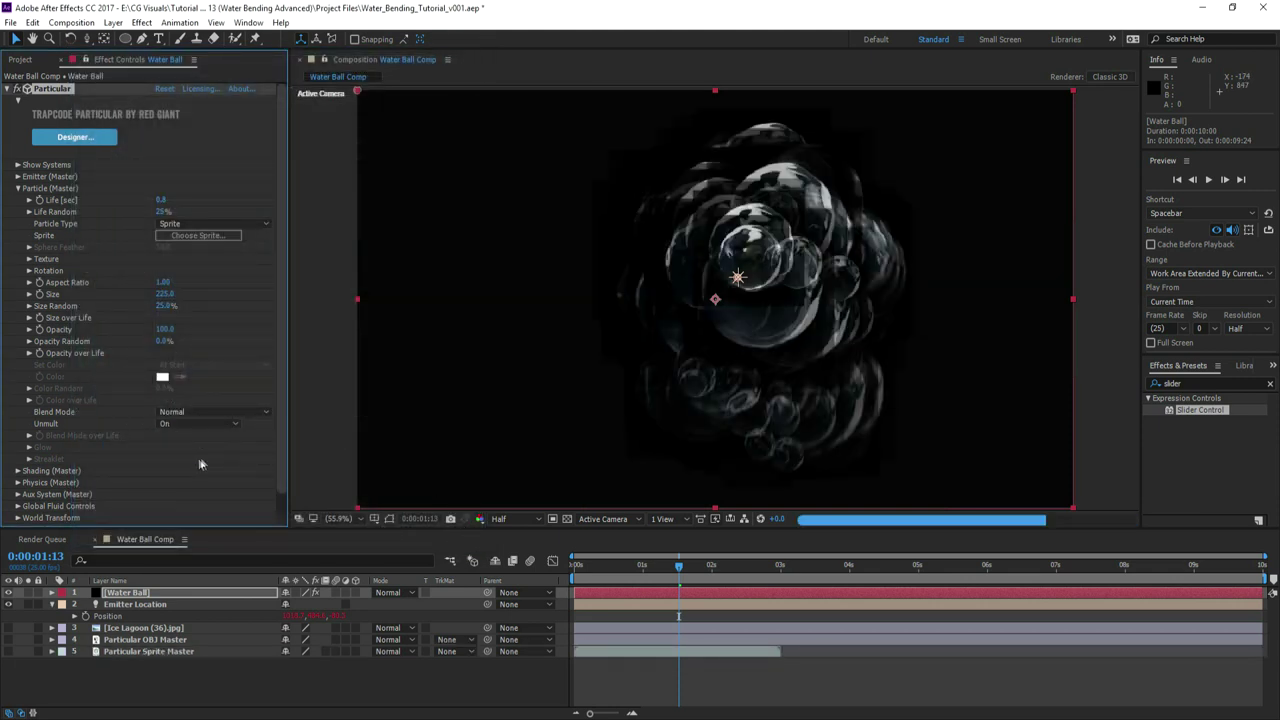
{"action": "left_click_drag", "start_coordinate": [577, 572], "coordinate": [583, 572]}
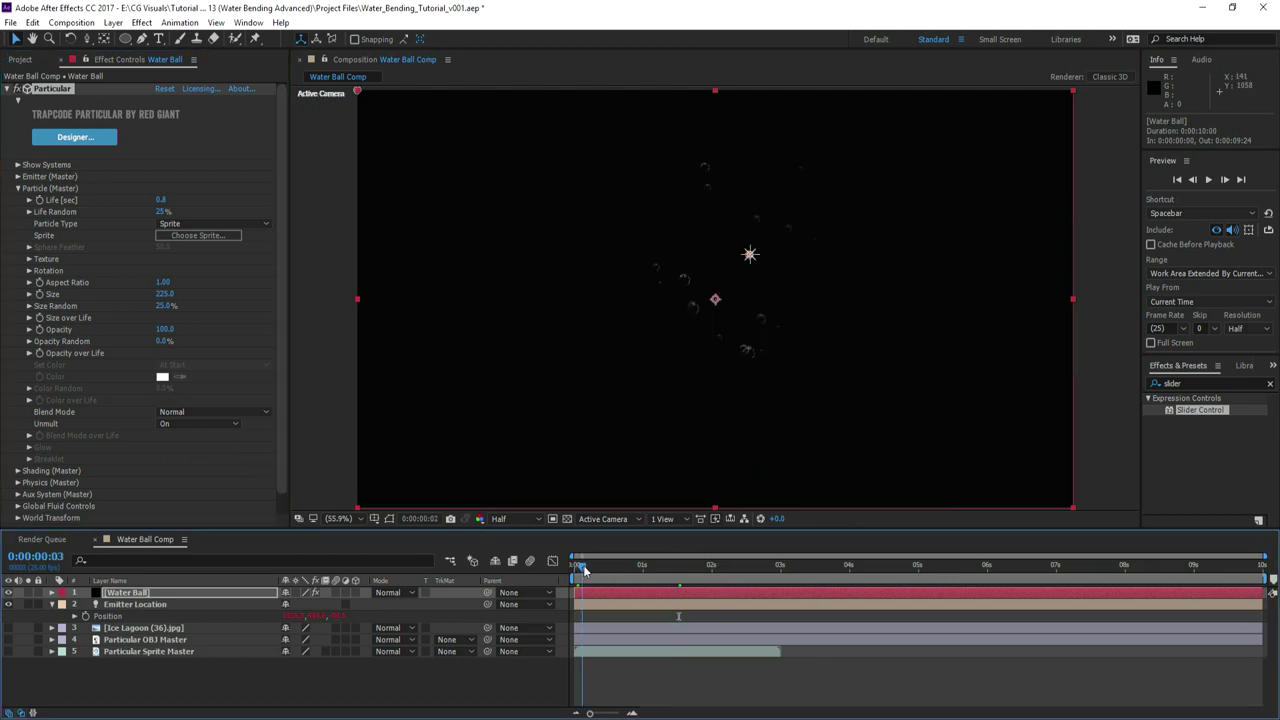
- Add a new camera to the Water Ball Comp and reveal its Position property
{"action": "right_click", "coordinate": [163, 677]}
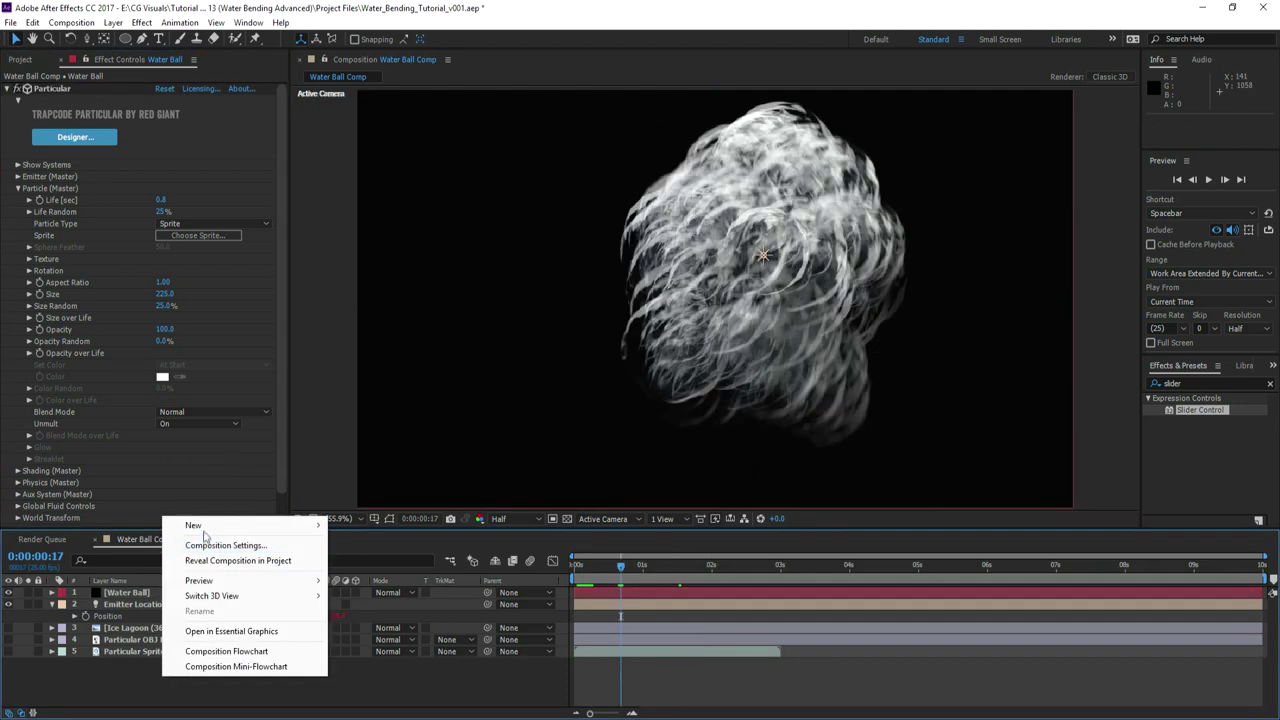
{"action": "mouse_move", "coordinate": [205, 527]}
{"action": "left_click", "coordinate": [363, 591]}
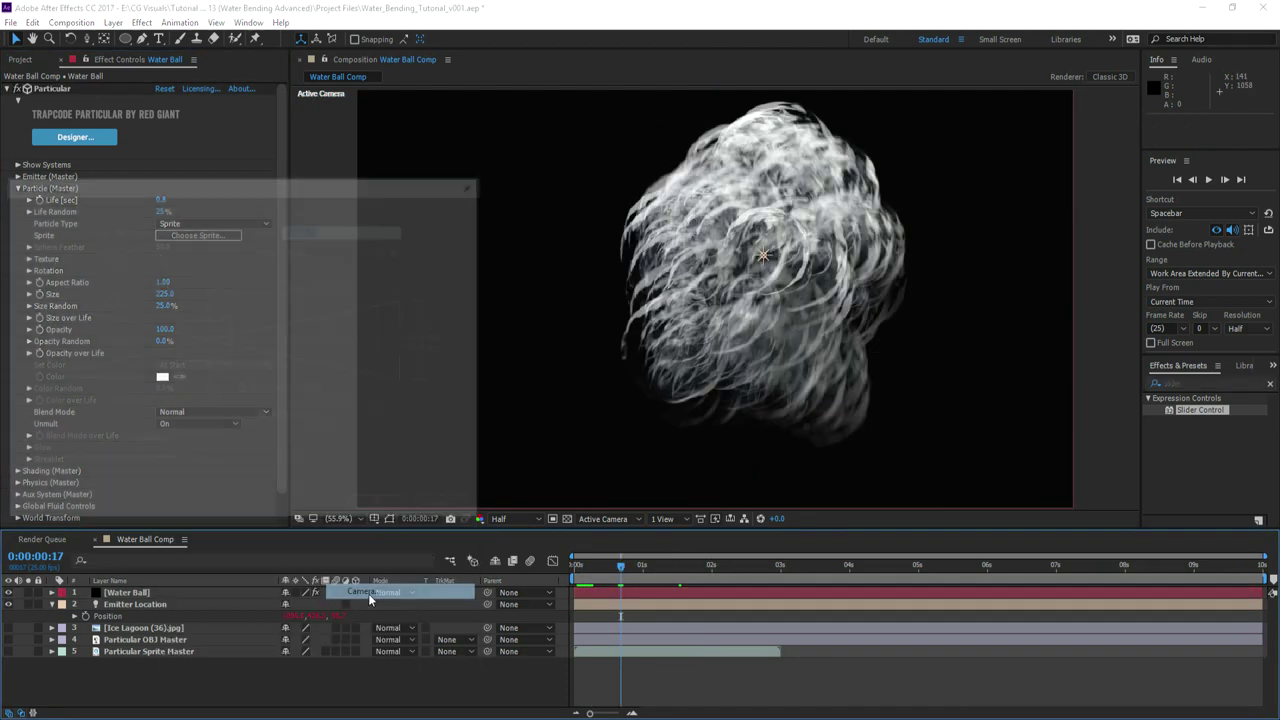
{"action": "left_click", "coordinate": [364, 508]}
{"action": "key", "text": "p"}
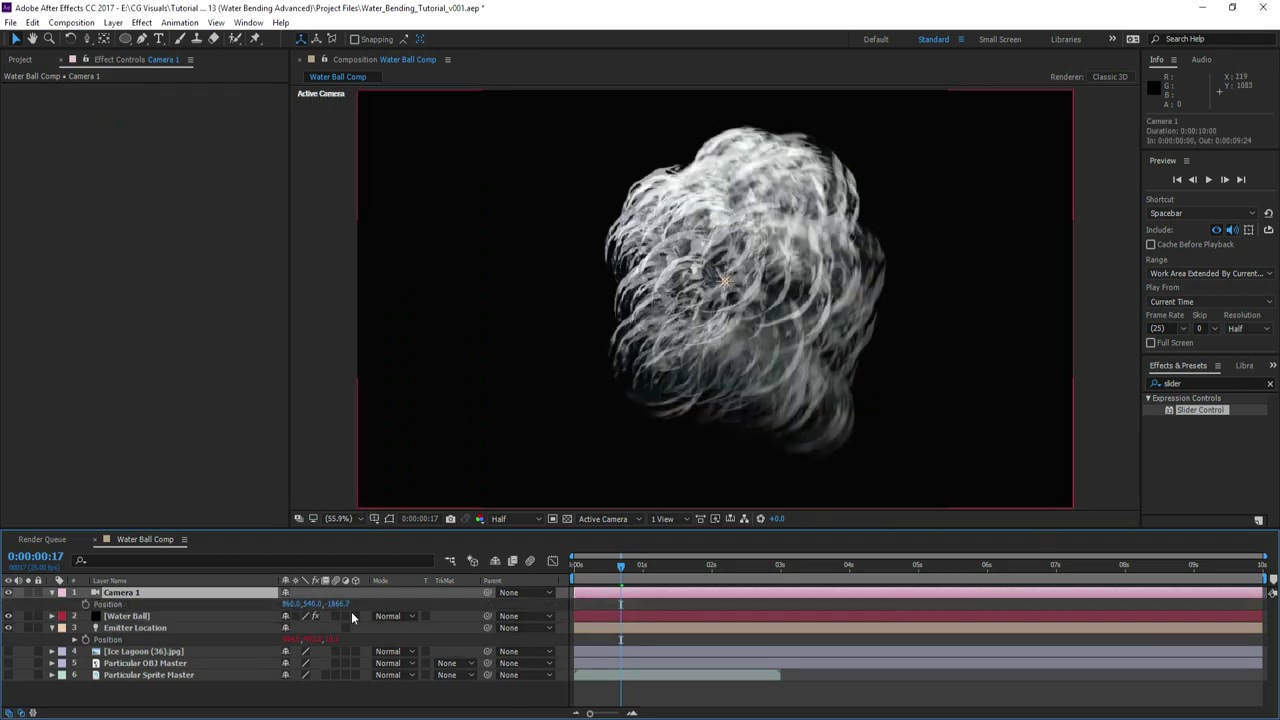
- Apply the Matte Choker effect to the Water Ball layer
{"action": "left_click", "coordinate": [127, 616]}
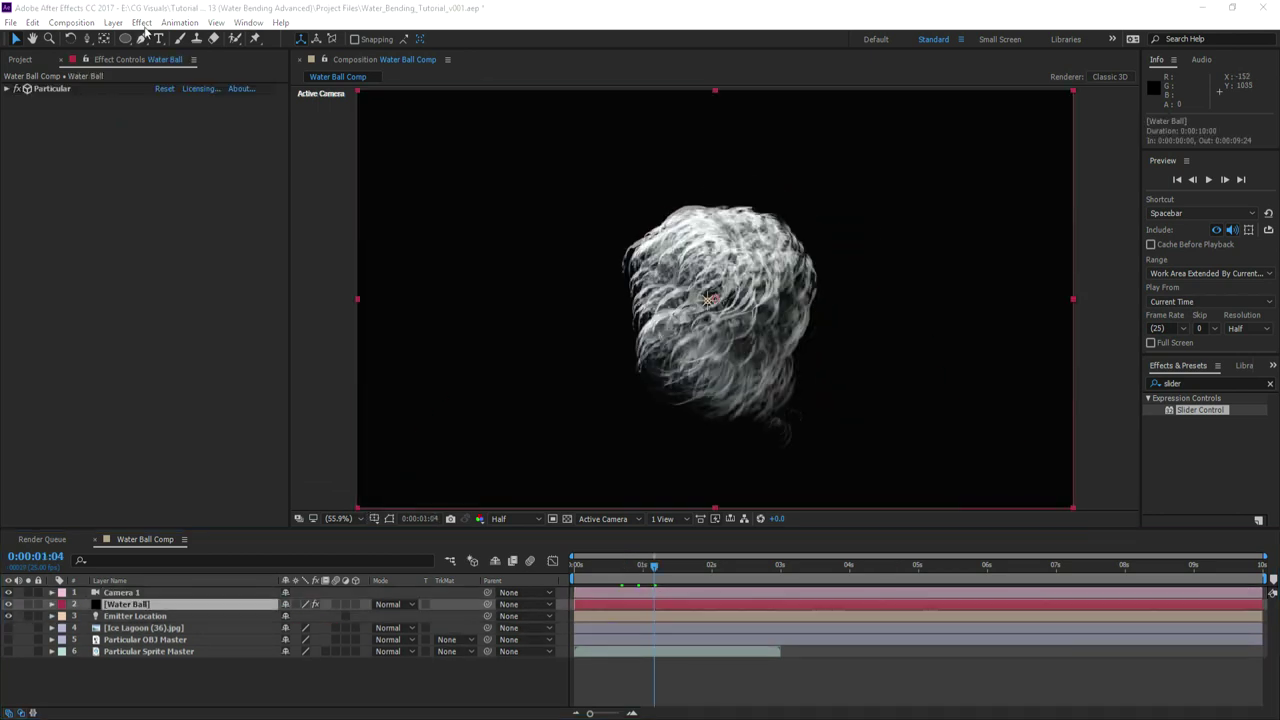
{"action": "left_click", "coordinate": [141, 22]}
{"action": "mouse_move", "coordinate": [280, 241]}
{"action": "left_click", "coordinate": [408, 244]}
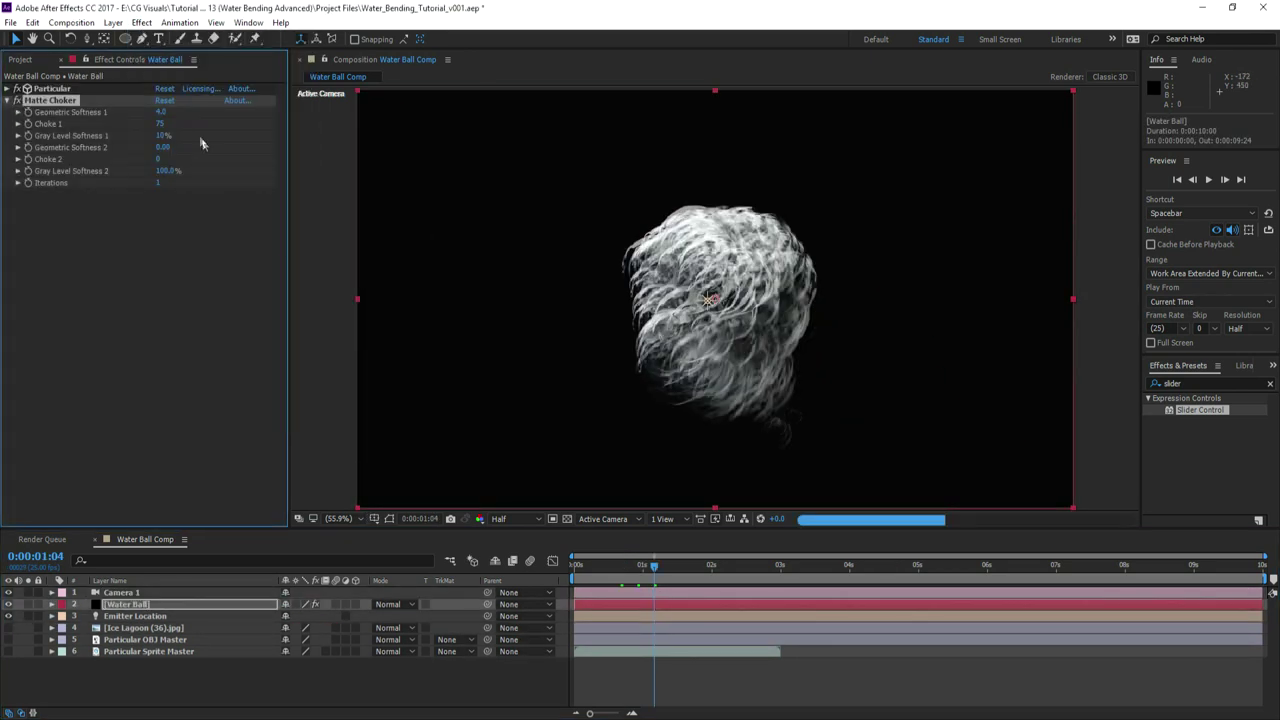
- Set Matte Choker's Geometric Softness 1 to 70, Choke 1 to 115 and Gray Level Softness 1 to 25%
{"action": "left_click", "coordinate": [161, 113]}
{"action": "key", "text": "Return"}
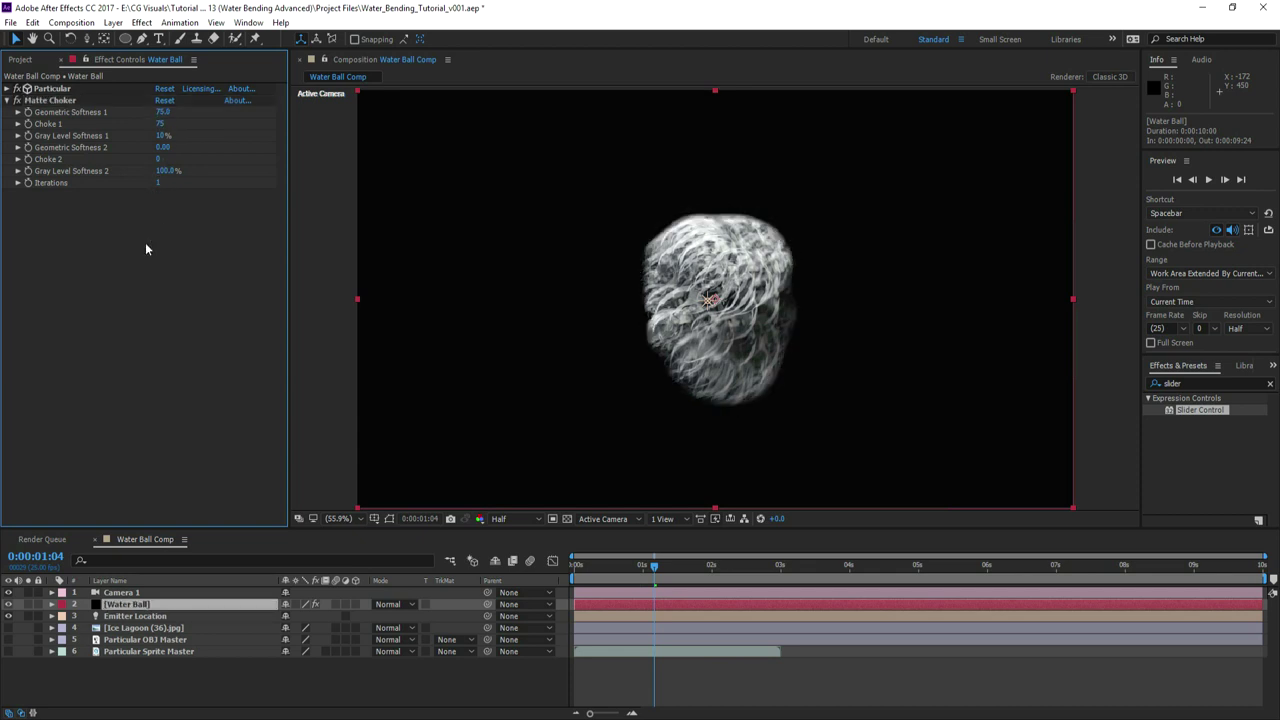
{"action": "left_click", "coordinate": [160, 124]}
{"action": "key", "text": "Return"}
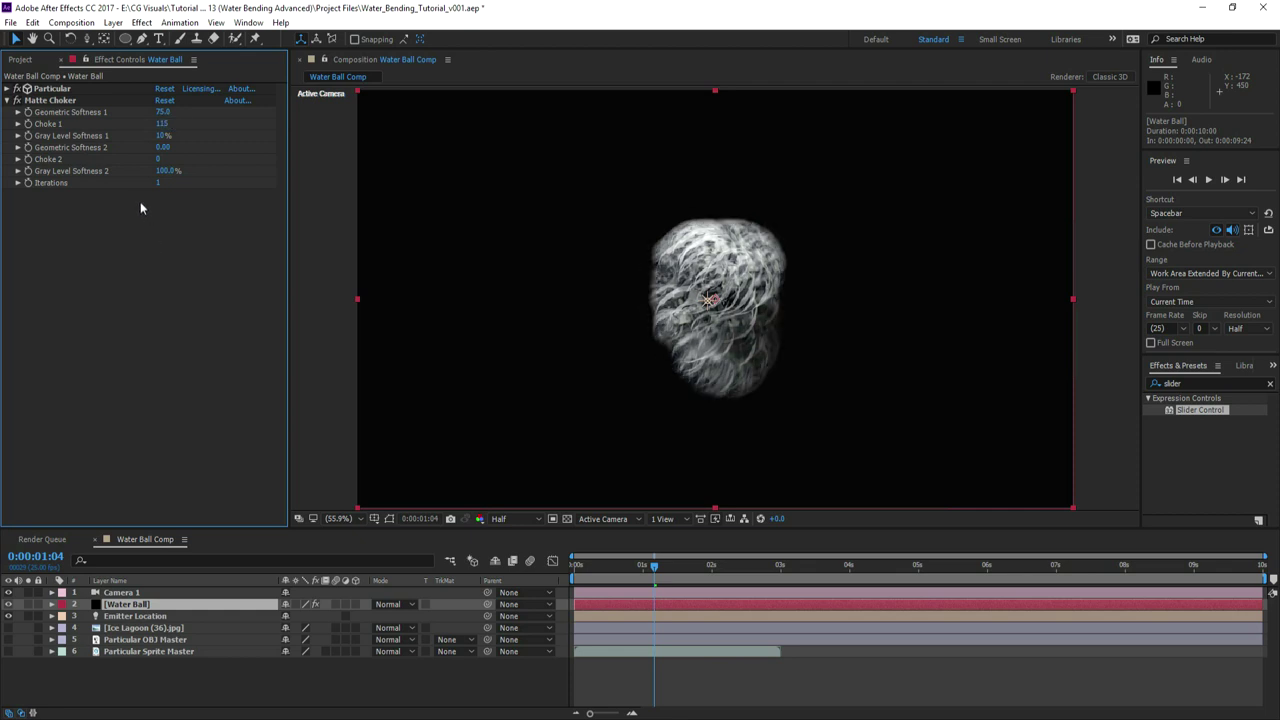
{"action": "left_click", "coordinate": [161, 136]}
{"action": "type", "text": "25"}
{"action": "key", "text": "Return"}
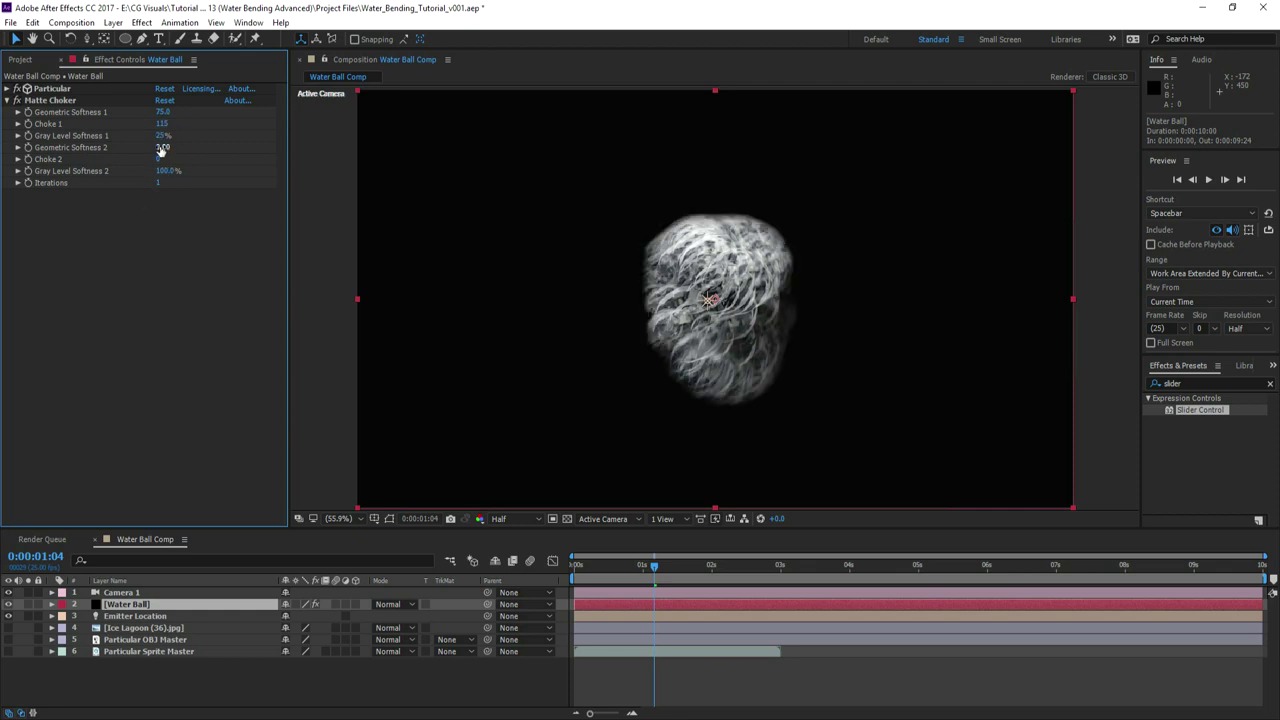
- Set Matte Choker's Geometric Softness 2 to 1.75, Choke 2 to 65 and Gray Level Softness 2 to 0%
{"action": "left_click", "coordinate": [161, 148]}
{"action": "type", "text": "1.75"}
{"action": "key", "text": "Tab"}
{"action": "type", "text": "65"}
{"action": "key", "text": "Tab"}
{"action": "type", "text": "0"}
{"action": "key", "text": "Return"}
- Set Matte Choker's Choke 1 to 110 and Gray Level Softness 1 to 15%
{"action": "left_click", "coordinate": [161, 124]}
{"action": "type", "text": "110"}
{"action": "key", "text": "Return"}
{"action": "left_click", "coordinate": [160, 136]}
{"action": "type", "text": "15"}
{"action": "key", "text": "Return"}
- Set Matte Choker's Gray Level Softness 1 to 35% and Choke 2 to 60, and collapse the effect
{"action": "left_click", "coordinate": [160, 136]}
{"action": "type", "text": "35"}
{"action": "key", "text": "Return"}
{"action": "left_click", "coordinate": [161, 159]}
{"action": "type", "text": "60"}
{"action": "key", "text": "Return"}
{"action": "left_click", "coordinate": [7, 100]}
- Apply CC Vector Blur to the Water Ball layer with Type Perpendicular and Amount 50
{"action": "left_click", "coordinate": [141, 22]}
{"action": "mouse_move", "coordinate": [177, 120]}
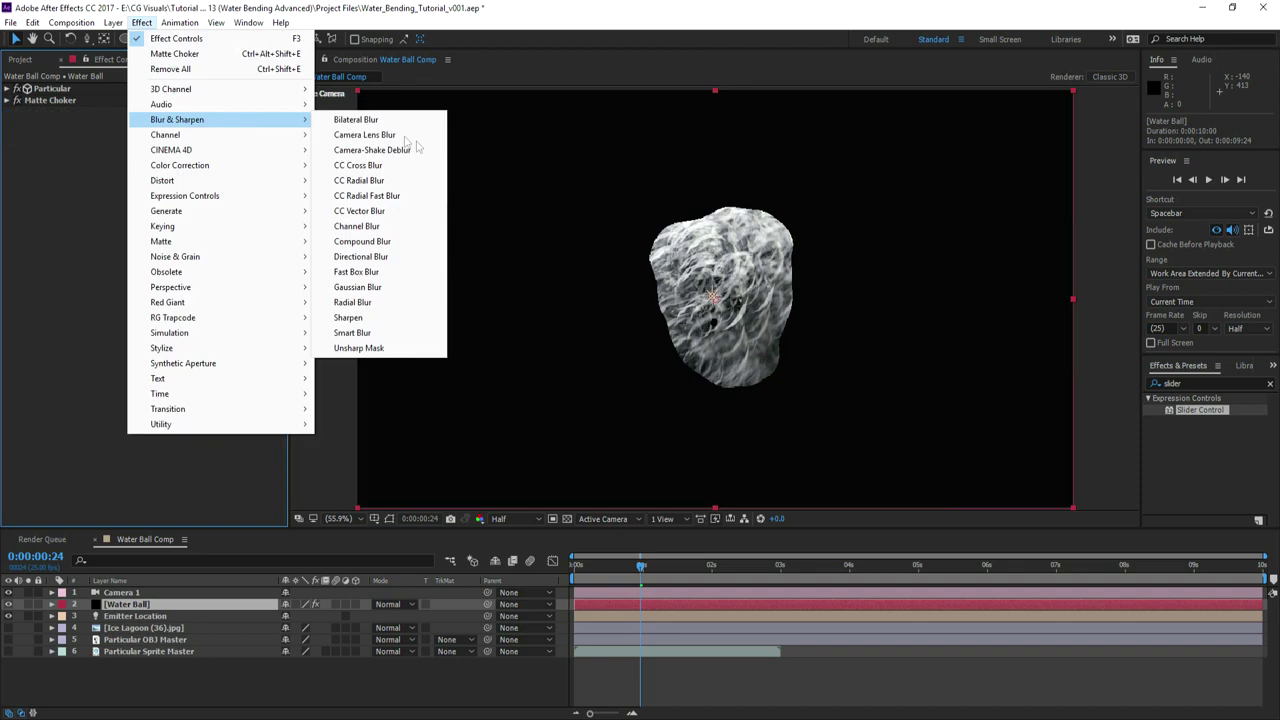
{"action": "left_click", "coordinate": [359, 211]}
{"action": "left_click", "coordinate": [205, 123]}
{"action": "left_click", "coordinate": [197, 170]}
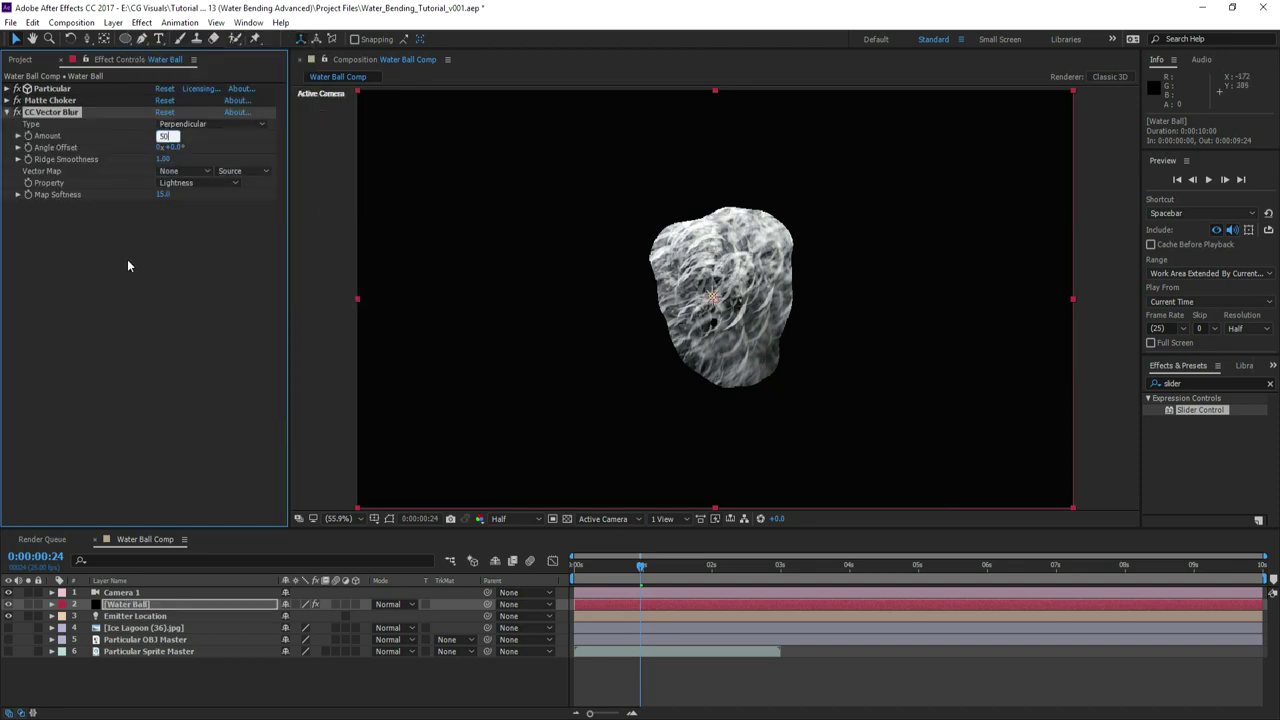
- Set the vector blur's Ridge Smoothness to 10 and collapse the effect
{"action": "left_click", "coordinate": [163, 159]}
{"action": "type", "text": "10"}
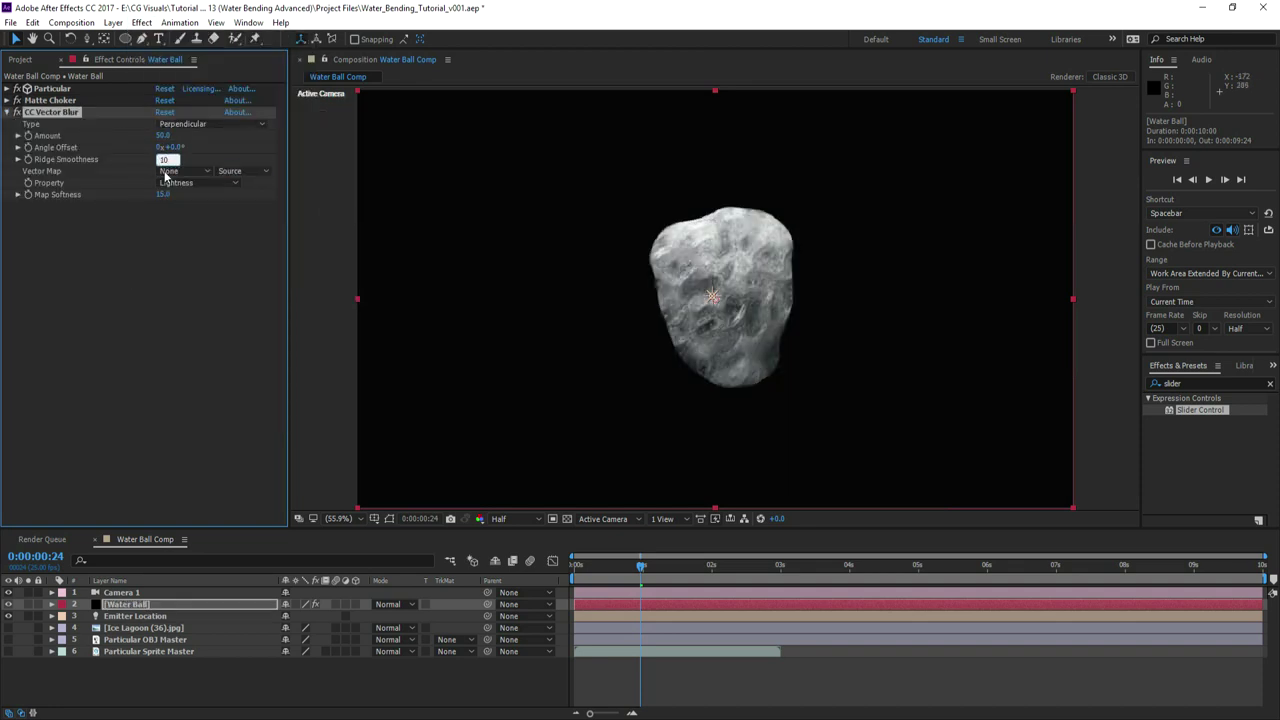
{"action": "left_click", "coordinate": [139, 266]}
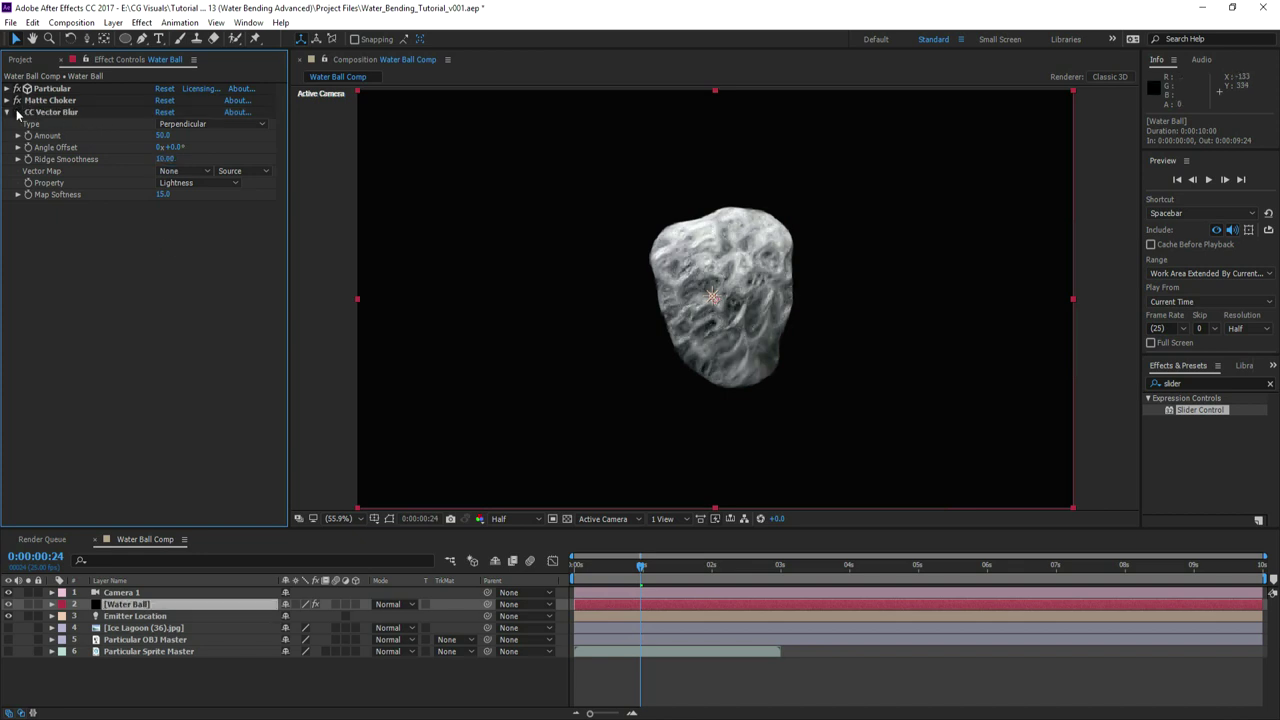
{"action": "left_click", "coordinate": [16, 115]}
- Apply Turbulent Displace to the Water Ball layer with Amount 10 and Size 10
{"action": "left_click", "coordinate": [141, 22]}
{"action": "mouse_move", "coordinate": [200, 182]}
{"action": "left_click", "coordinate": [379, 670]}
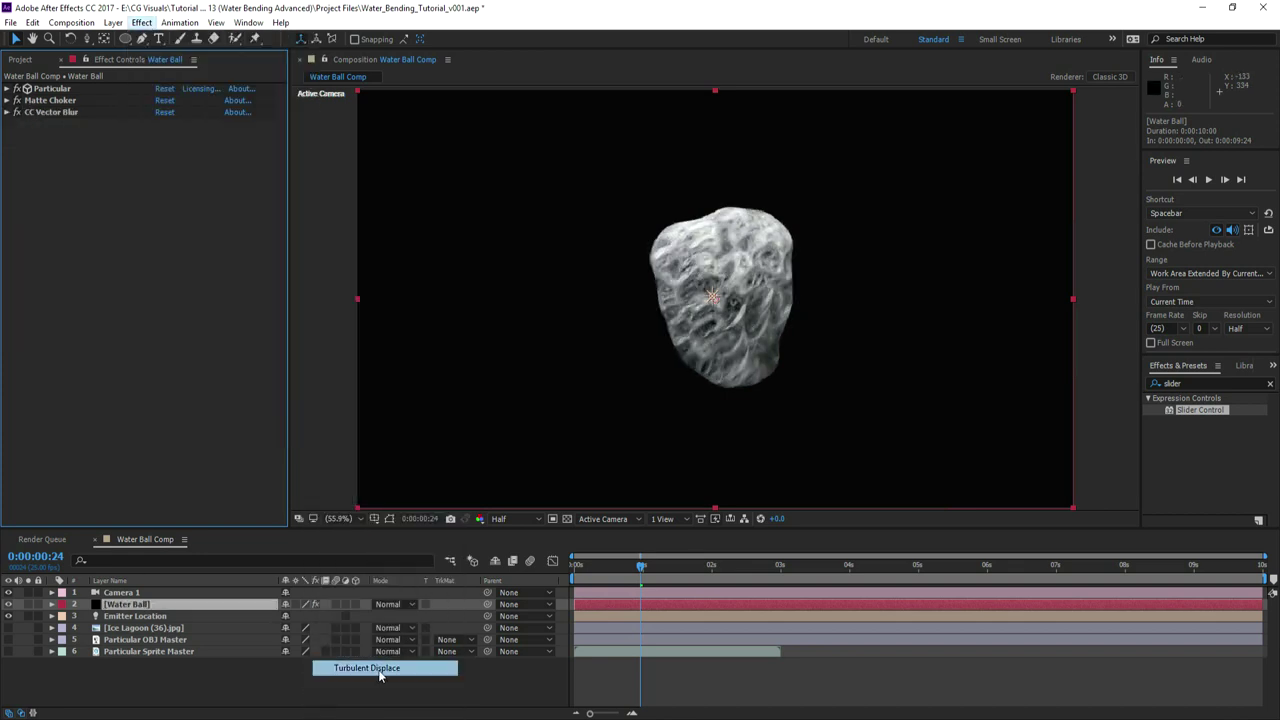
{"action": "left_click", "coordinate": [165, 148]}
{"action": "type", "text": "10"}
{"action": "key", "text": "Tab"}
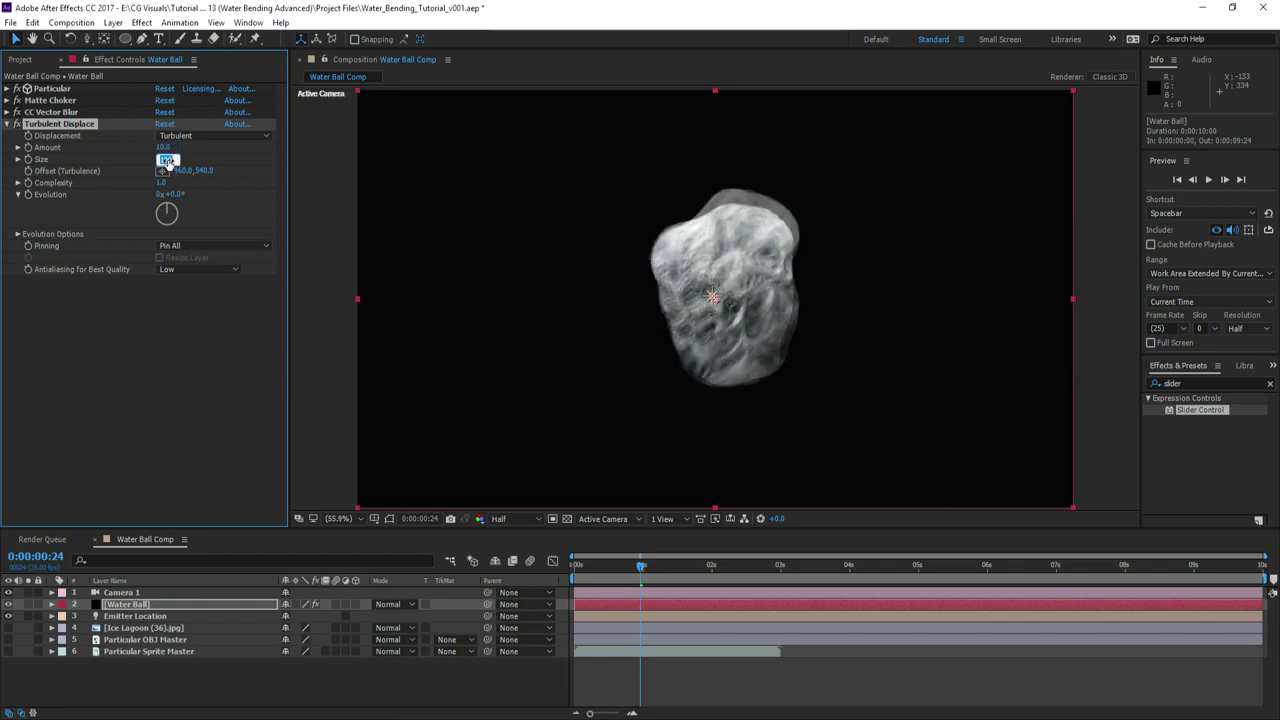
{"action": "type", "text": "10"}
{"action": "key", "text": "Tab"}
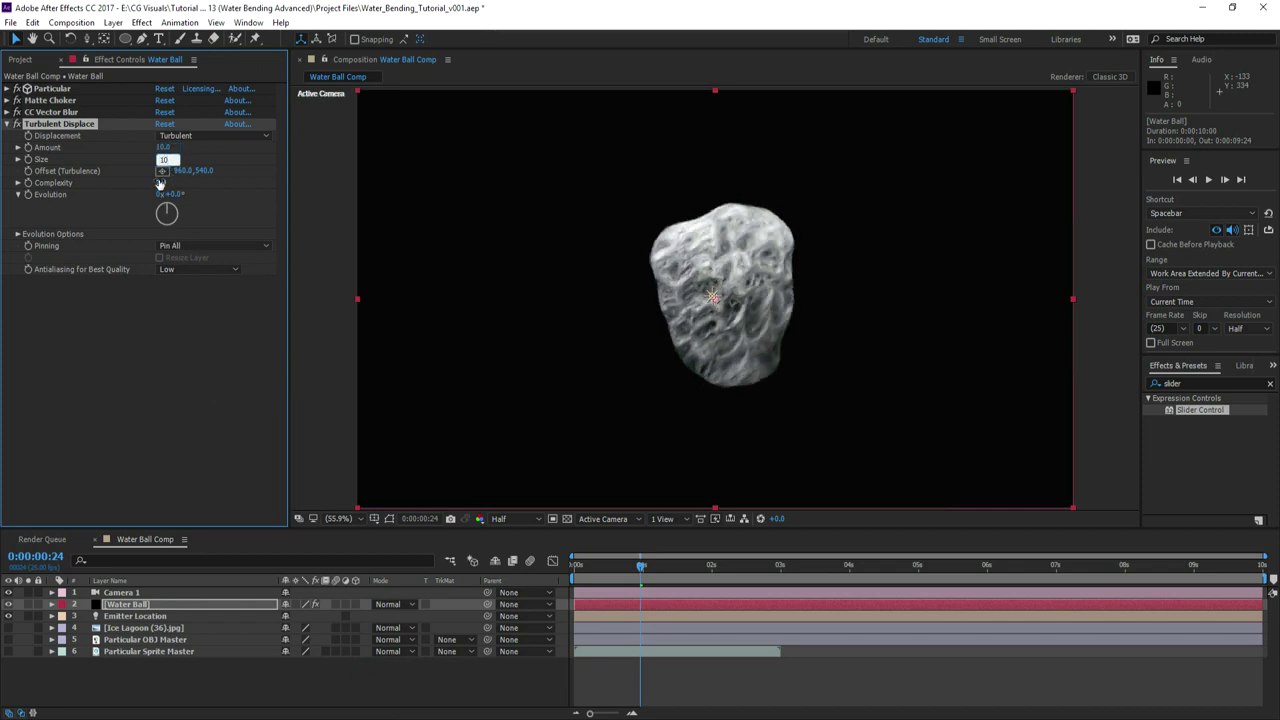
- Set Turbulent Displace's Complexity to 3 and Displacement to Turbulent Smoother, and enable an expression on Evolution
{"action": "type", "text": "3"}
{"action": "left_click", "coordinate": [213, 135]}
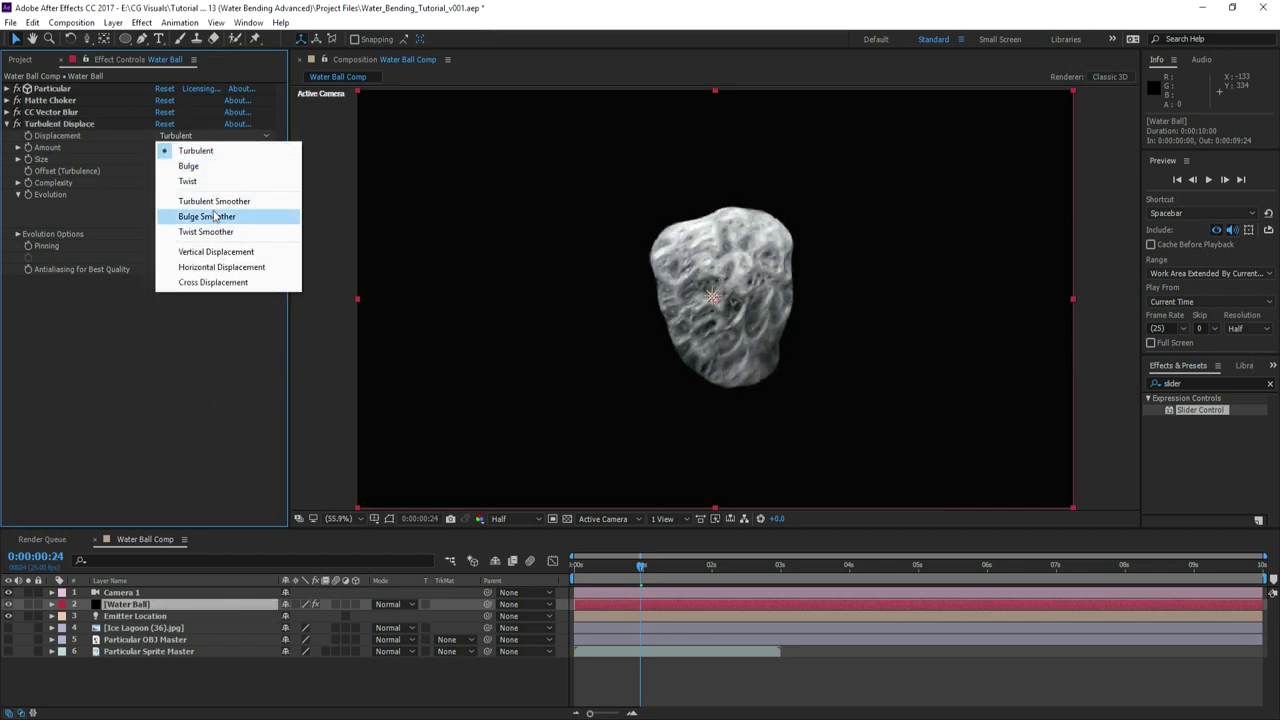
{"action": "left_click", "coordinate": [195, 200]}
{"action": "left_click", "coordinate": [28, 195], "text": "alt"}
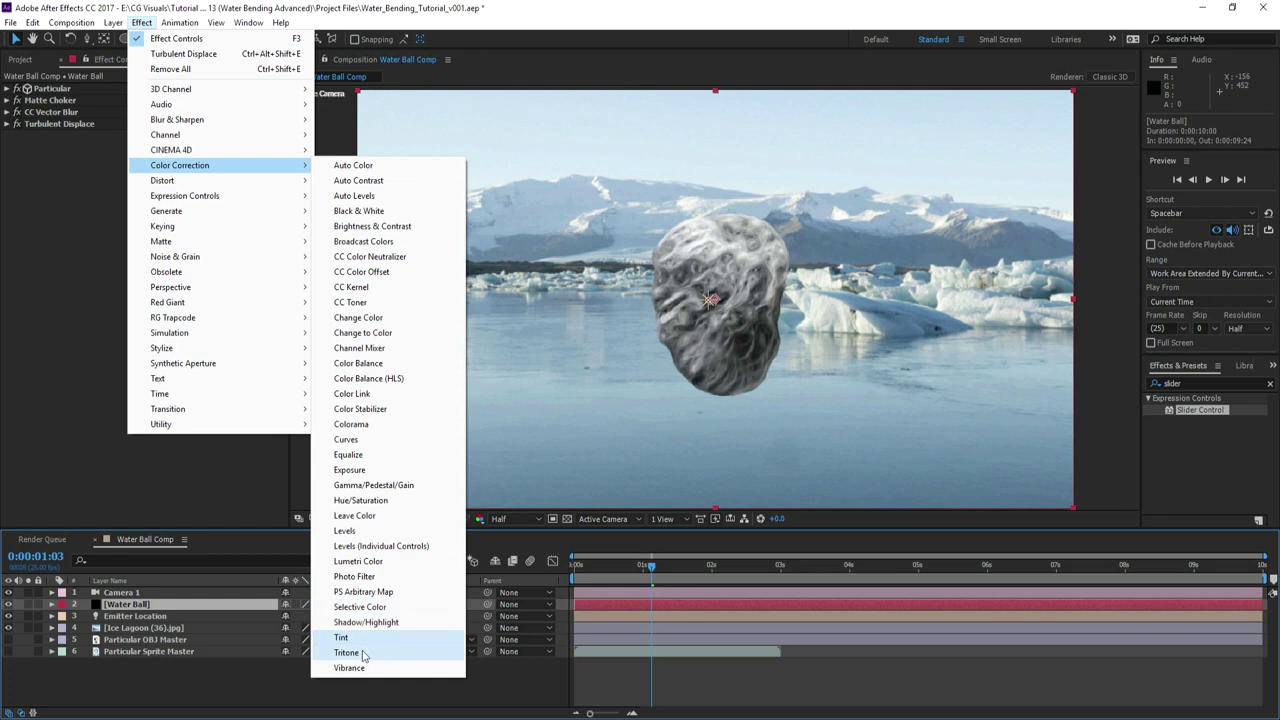
- Apply Tritone to the Water Ball layer, sampling highlights from the snowy mountains, midtones from the open water and shadows from the water near the shoreline
{"action": "left_click", "coordinate": [350, 650]}
{"action": "left_click", "coordinate": [179, 147]}
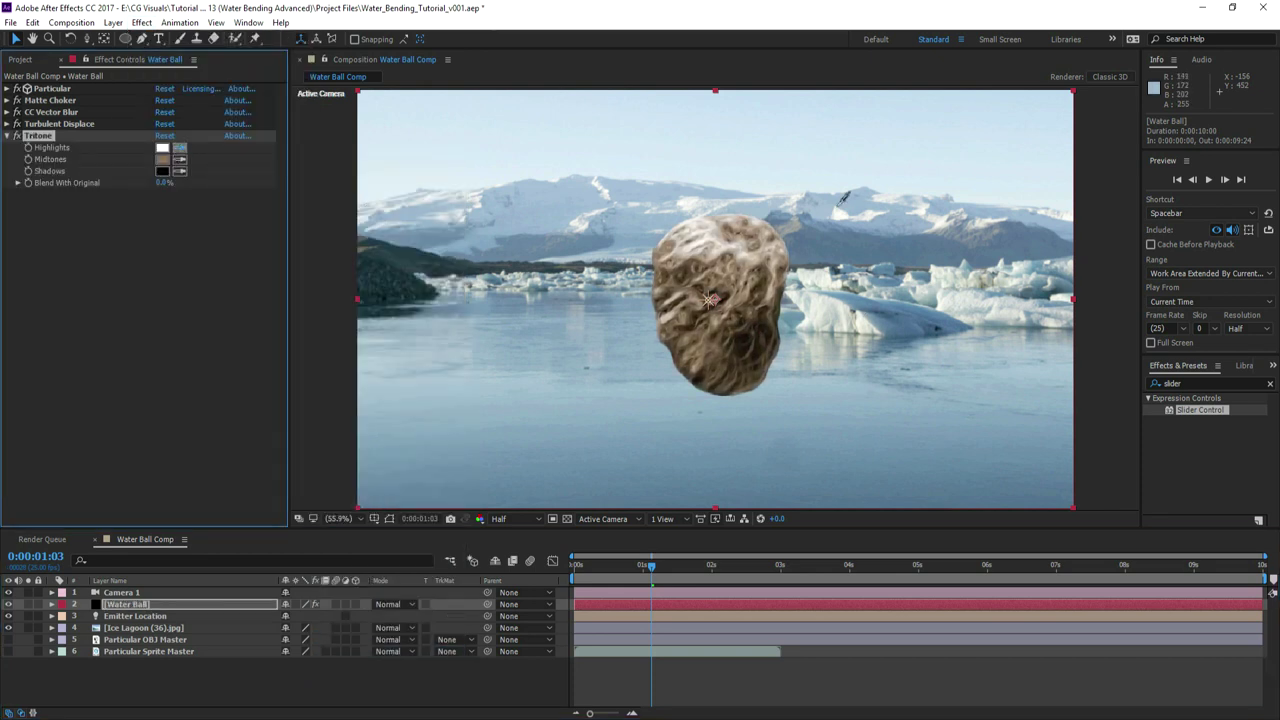
{"action": "left_click", "coordinate": [482, 206]}
{"action": "left_click", "coordinate": [179, 159]}
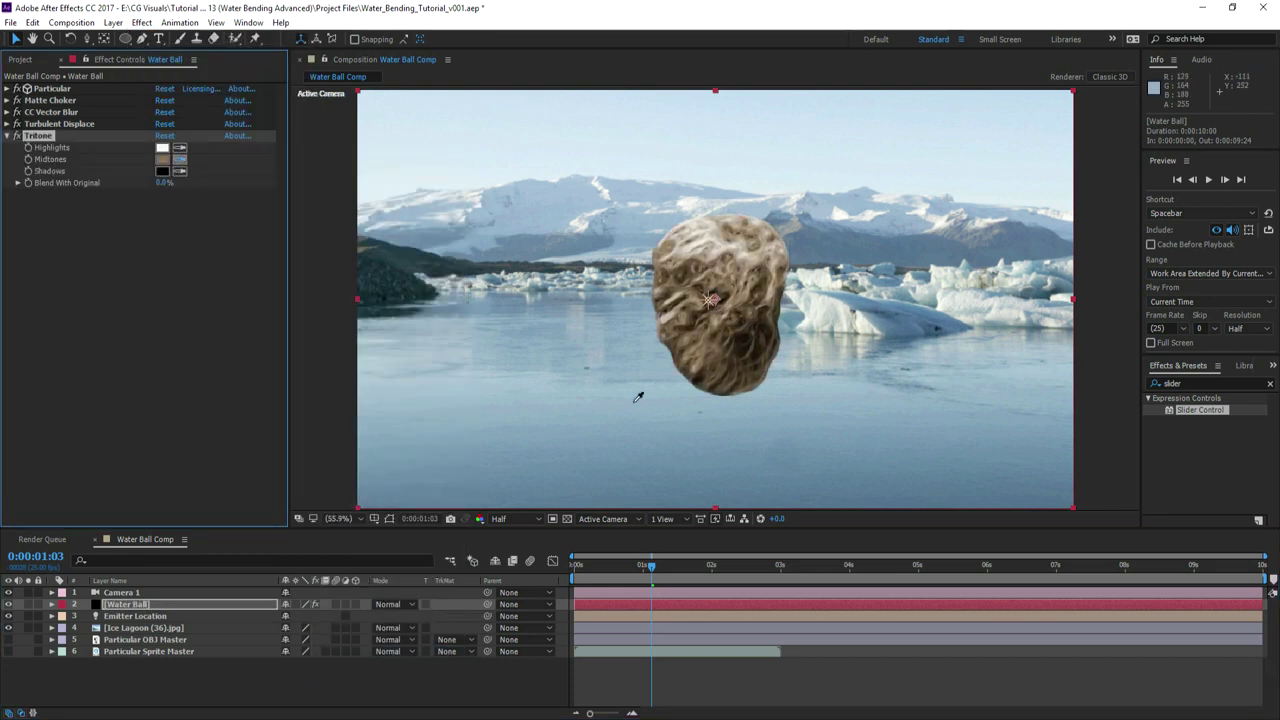
{"action": "left_click", "coordinate": [638, 397]}
{"action": "left_click", "coordinate": [179, 171]}
{"action": "left_click", "coordinate": [594, 291]}
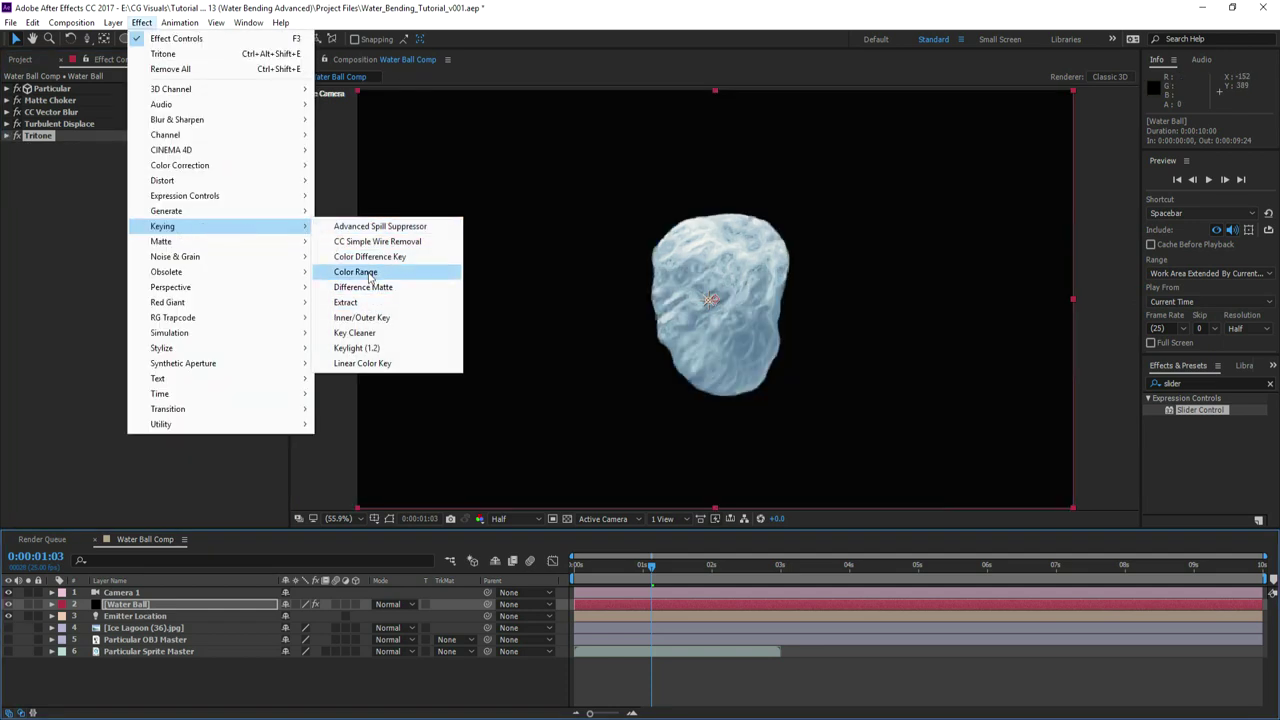
- Apply Color Range to the Water Ball layer with Fuzziness 50 and collapse the effect
{"action": "left_click", "coordinate": [326, 268]}
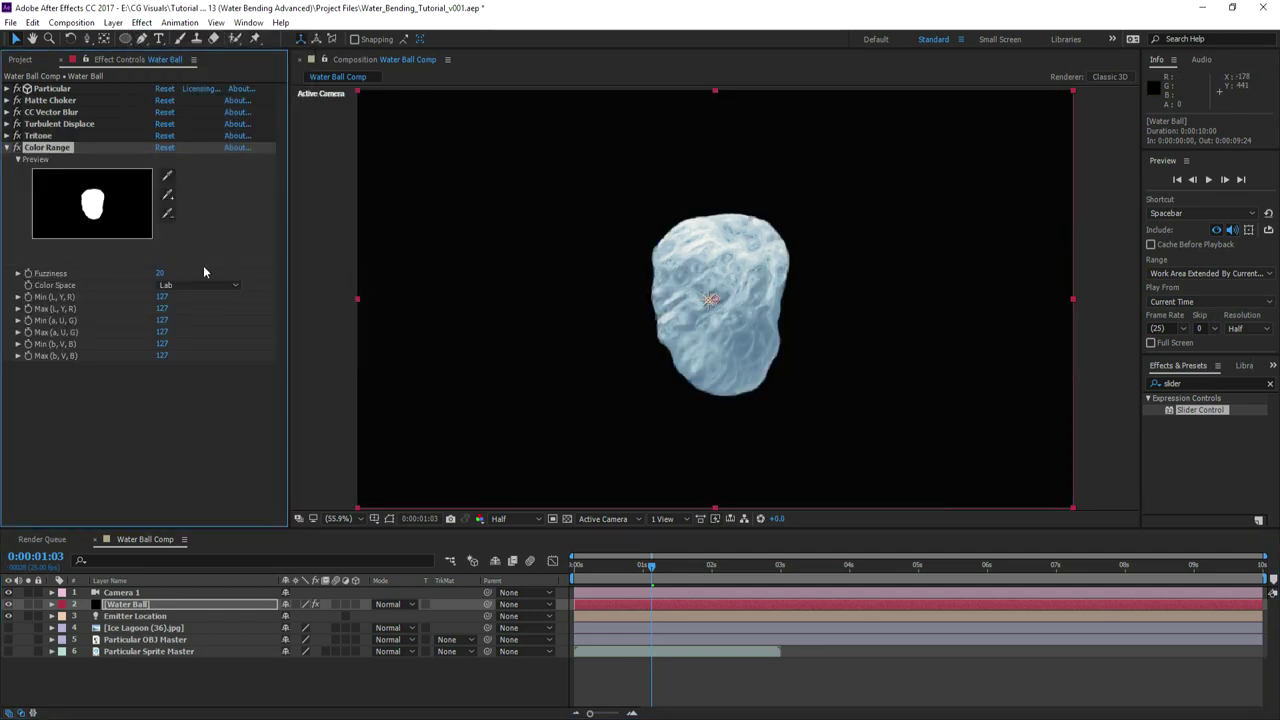
{"action": "left_click_drag", "start_coordinate": [160, 273], "coordinate": [178, 274]}
{"action": "left_click", "coordinate": [160, 274]}
{"action": "type", "text": "50"}
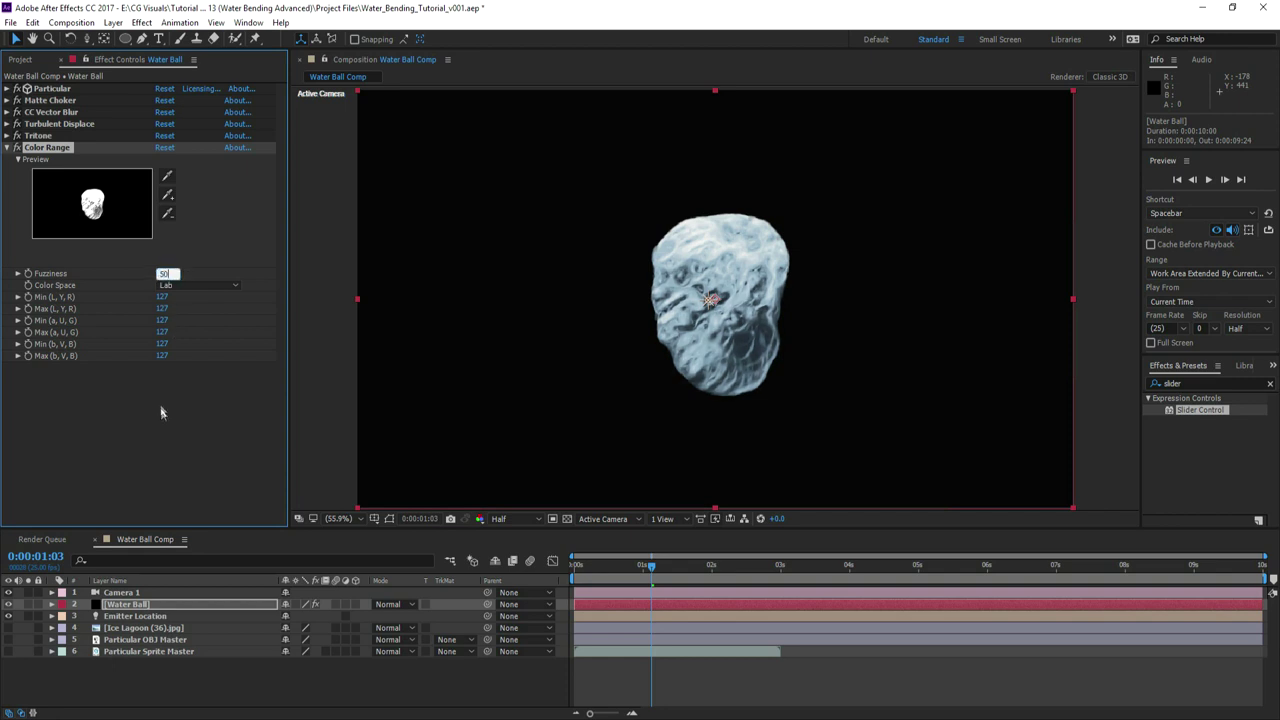
{"action": "left_click", "coordinate": [154, 424]}
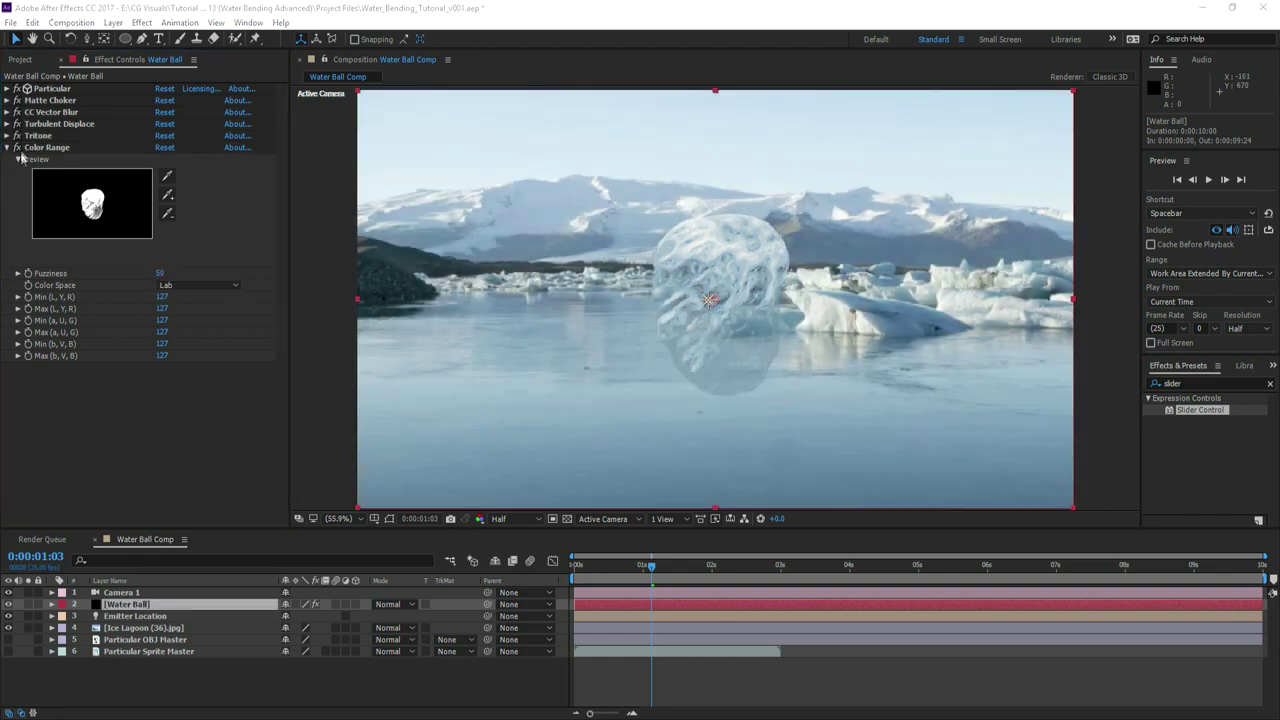
{"action": "left_click", "coordinate": [8, 148]}
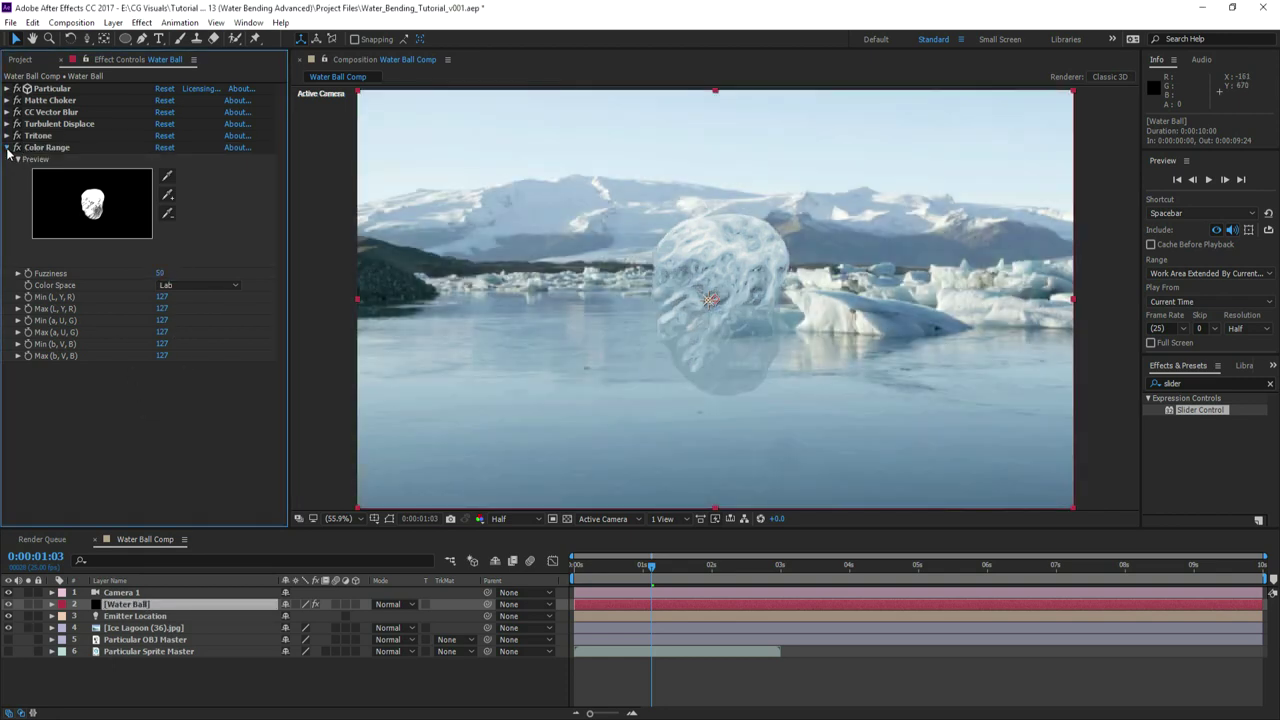
- Duplicate the Water Ball layer and rename the copy Luma Matte
{"action": "left_click", "coordinate": [32, 22]}
{"action": "left_click", "coordinate": [55, 200]}
{"action": "key", "text": "Return"}
{"action": "type", "text": "Luma"}
- Duplicate the Camera 1 and Luma Matte layers and pre-compose the copies as Luma Matte Precomp, moving all attributes into it
{"action": "left_click", "coordinate": [123, 593]}
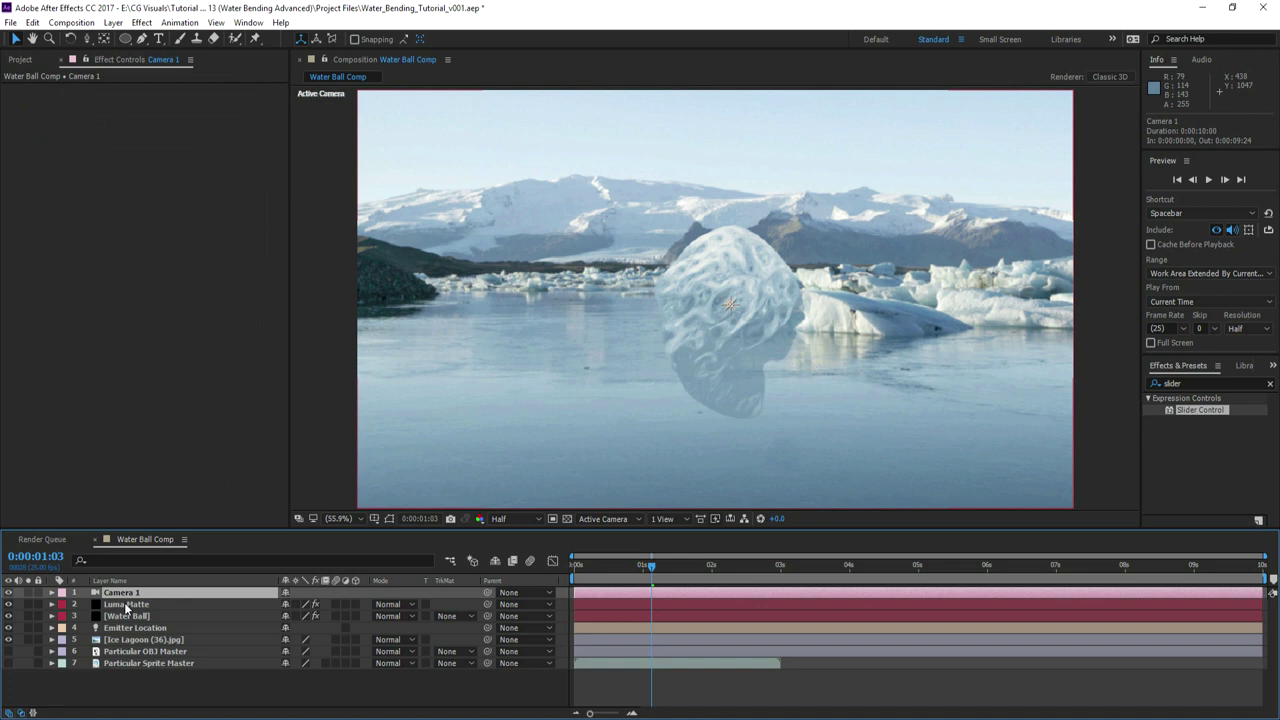
{"action": "left_click", "coordinate": [126, 605], "text": "ctrl"}
{"action": "left_click", "coordinate": [32, 22]}
{"action": "left_click", "coordinate": [55, 200]}
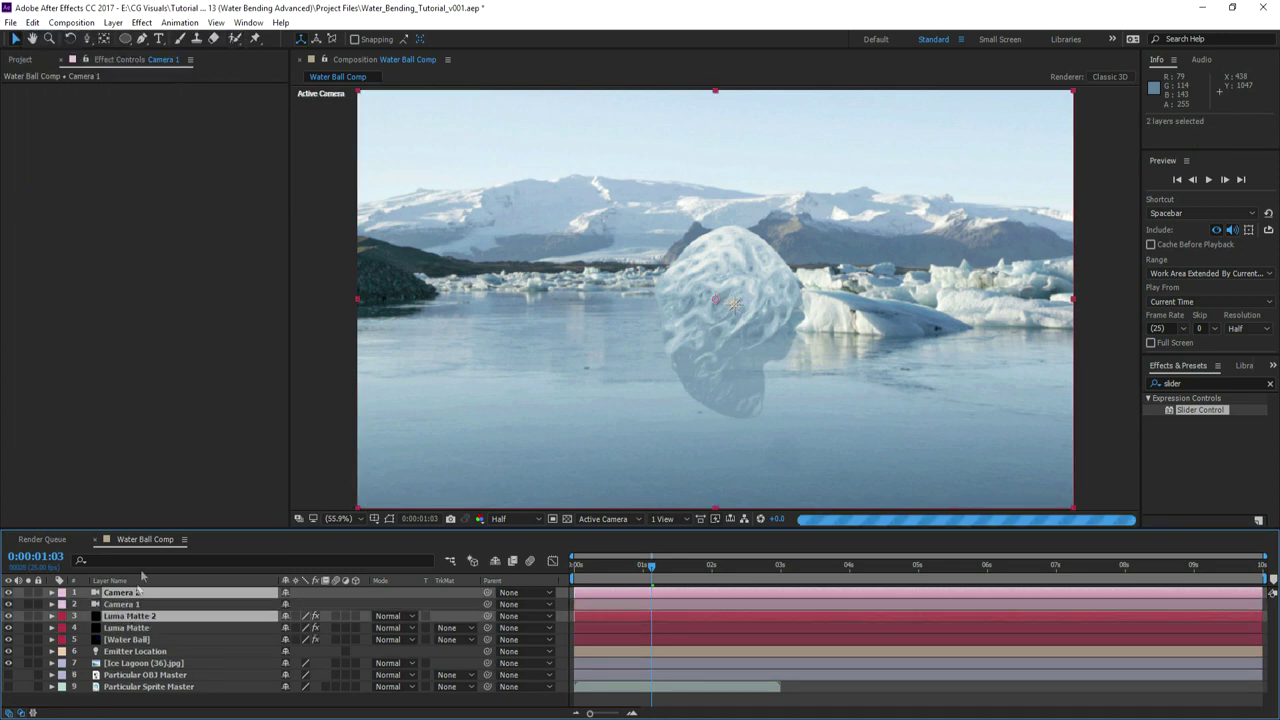
{"action": "left_click", "coordinate": [113, 22]}
{"action": "left_click", "coordinate": [140, 537]}
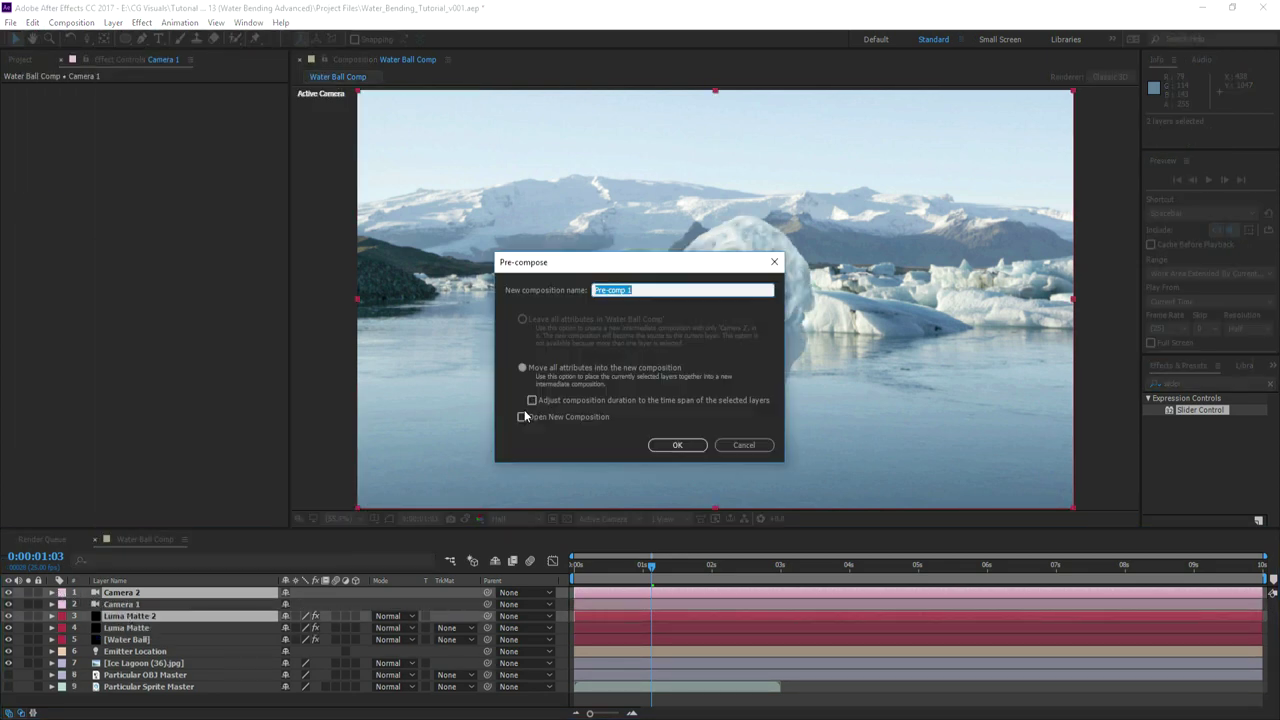
{"action": "type", "text": "Luma Matte Precomp"}
{"action": "left_click", "coordinate": [522, 369]}
{"action": "left_click", "coordinate": [677, 446]}
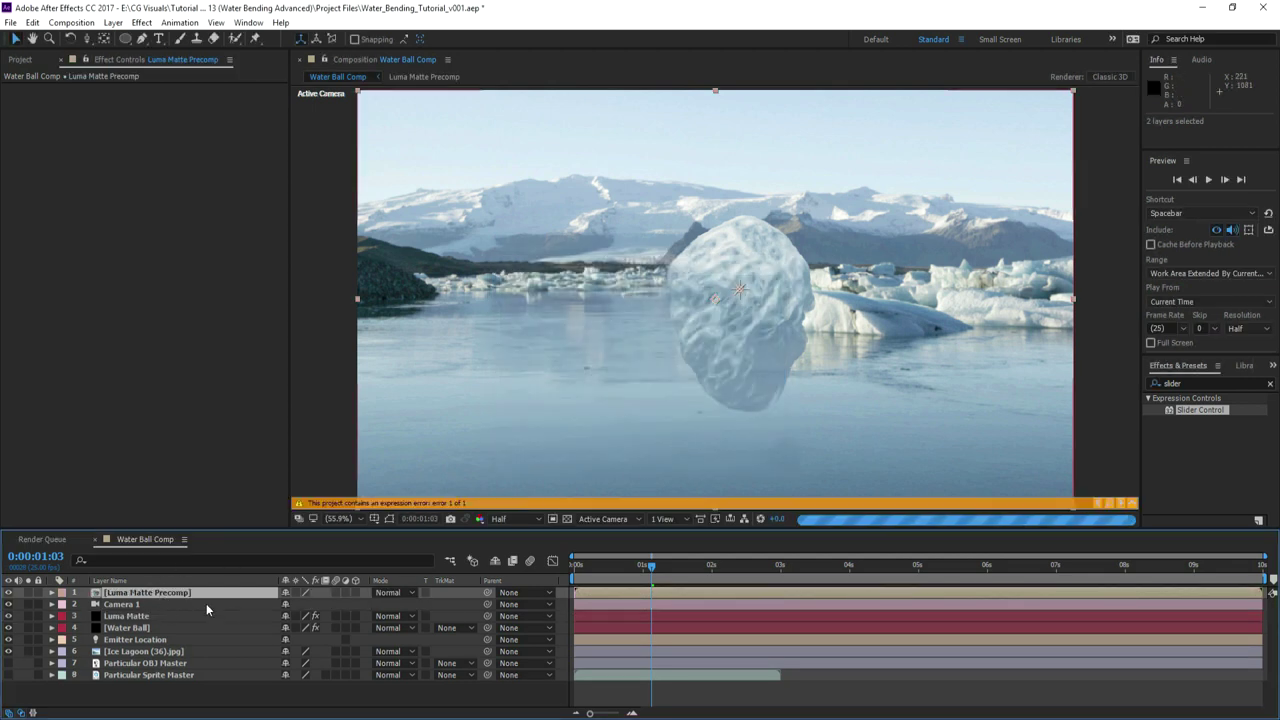
- Open Luma Matte Precomp, reveal the broken emitter Position expression, and dock its timeline beside the Water Ball Comp timeline
{"action": "double_click", "coordinate": [157, 593]}
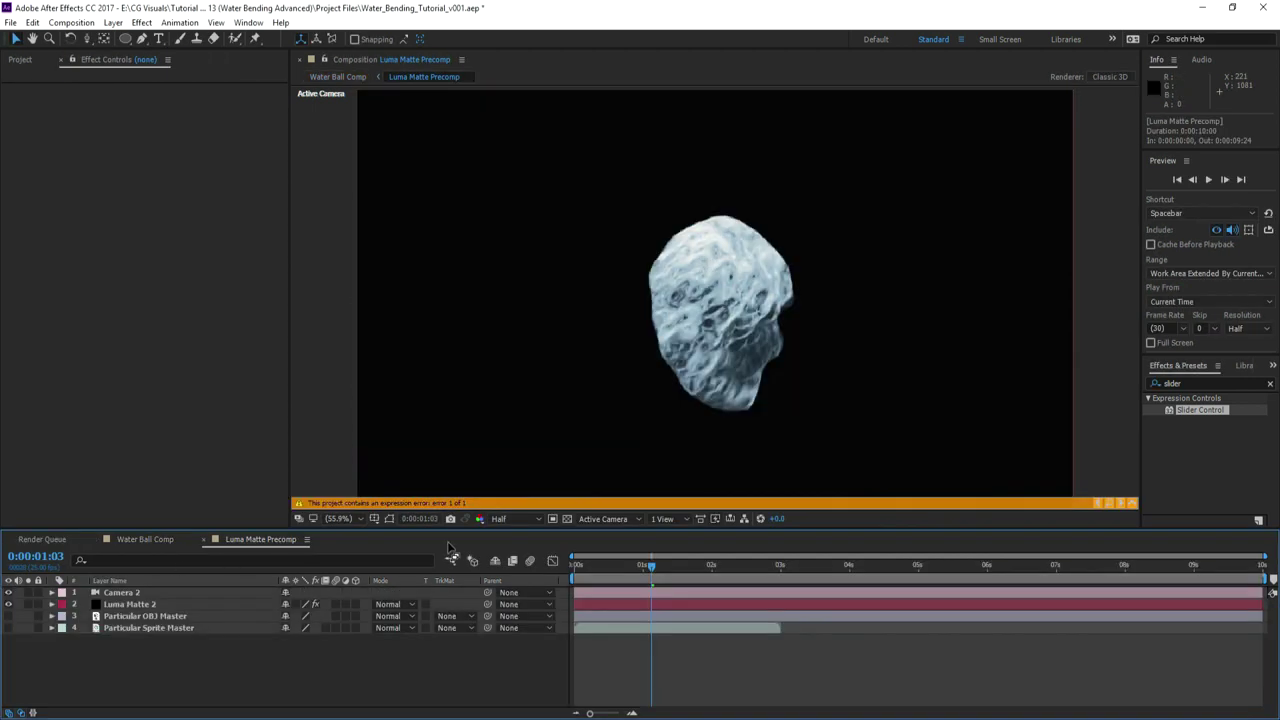
{"action": "left_click", "coordinate": [1109, 504]}
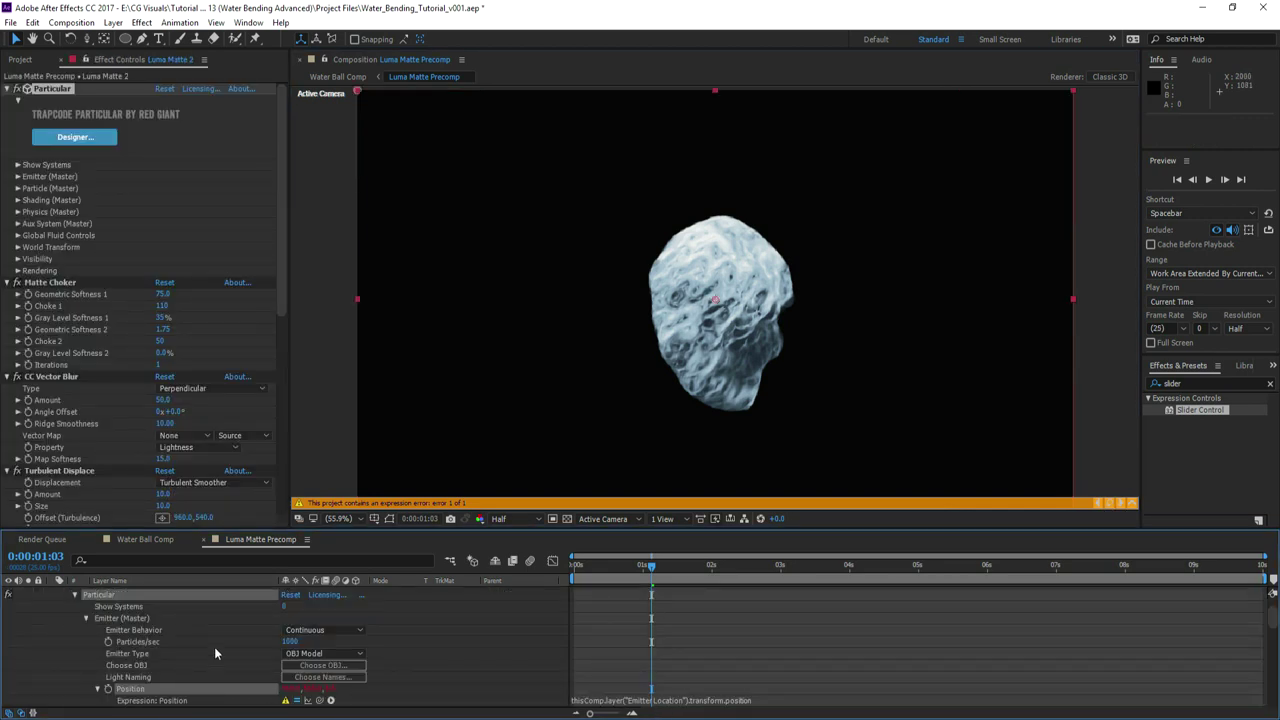
{"action": "left_click_drag", "start_coordinate": [254, 542], "coordinate": [905, 613]}
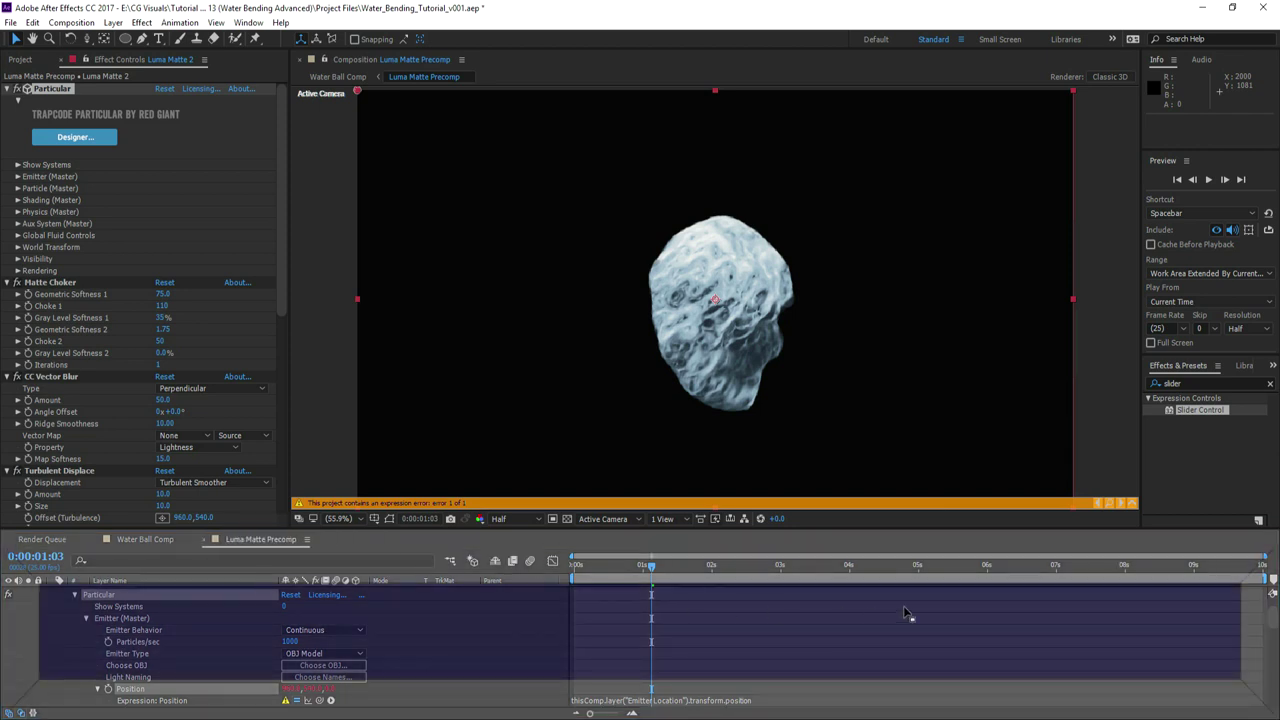
{"action": "left_click_drag", "start_coordinate": [1208, 602], "coordinate": [1256, 603]}
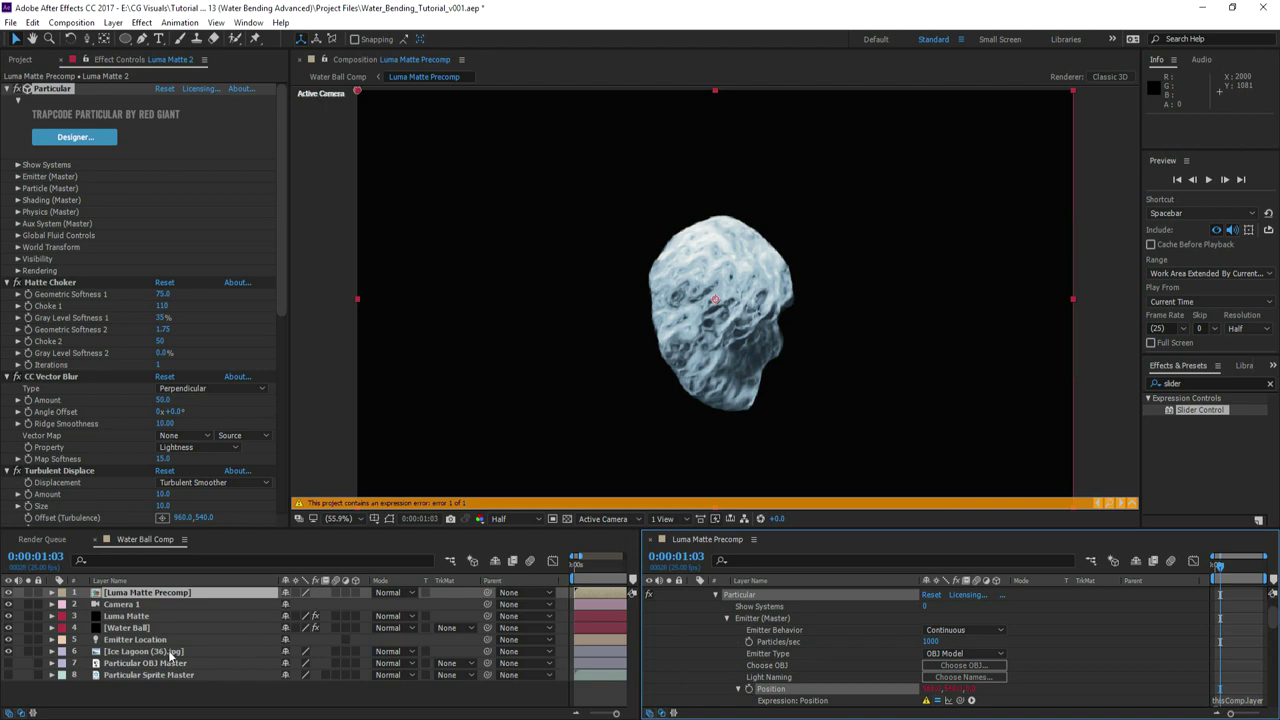
- Replace the broken Particular emitter Position expression in Luma Matte Precomp with a link to Emitter Location's Position in Water Ball Comp
{"action": "left_click", "coordinate": [121, 642]}
{"action": "key", "text": "p"}
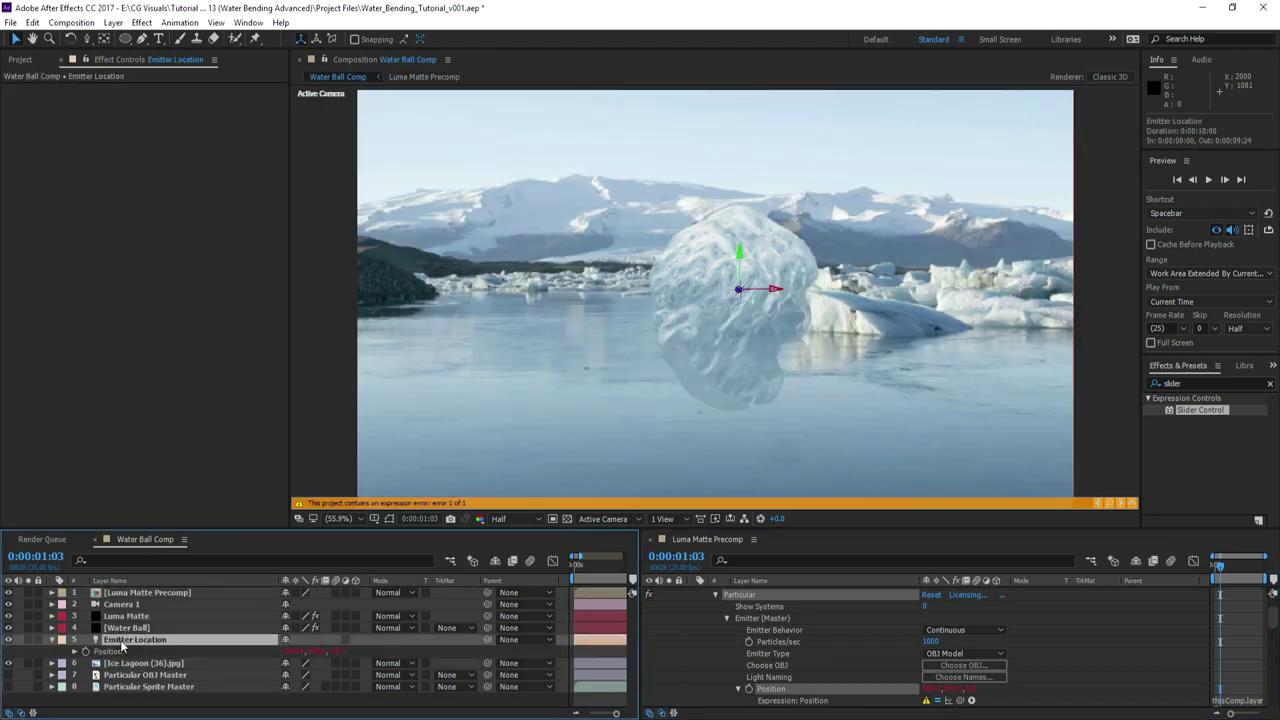
{"action": "left_click", "coordinate": [783, 697]}
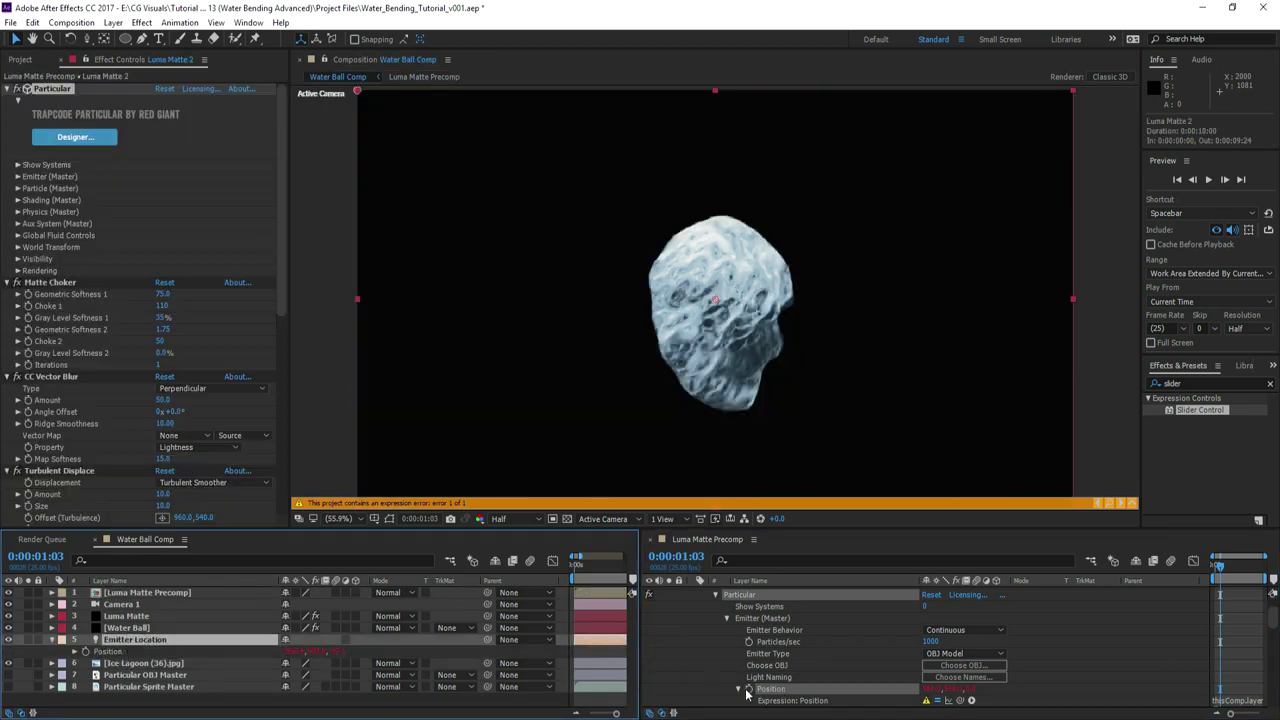
{"action": "left_click", "coordinate": [748, 689], "text": "alt"}
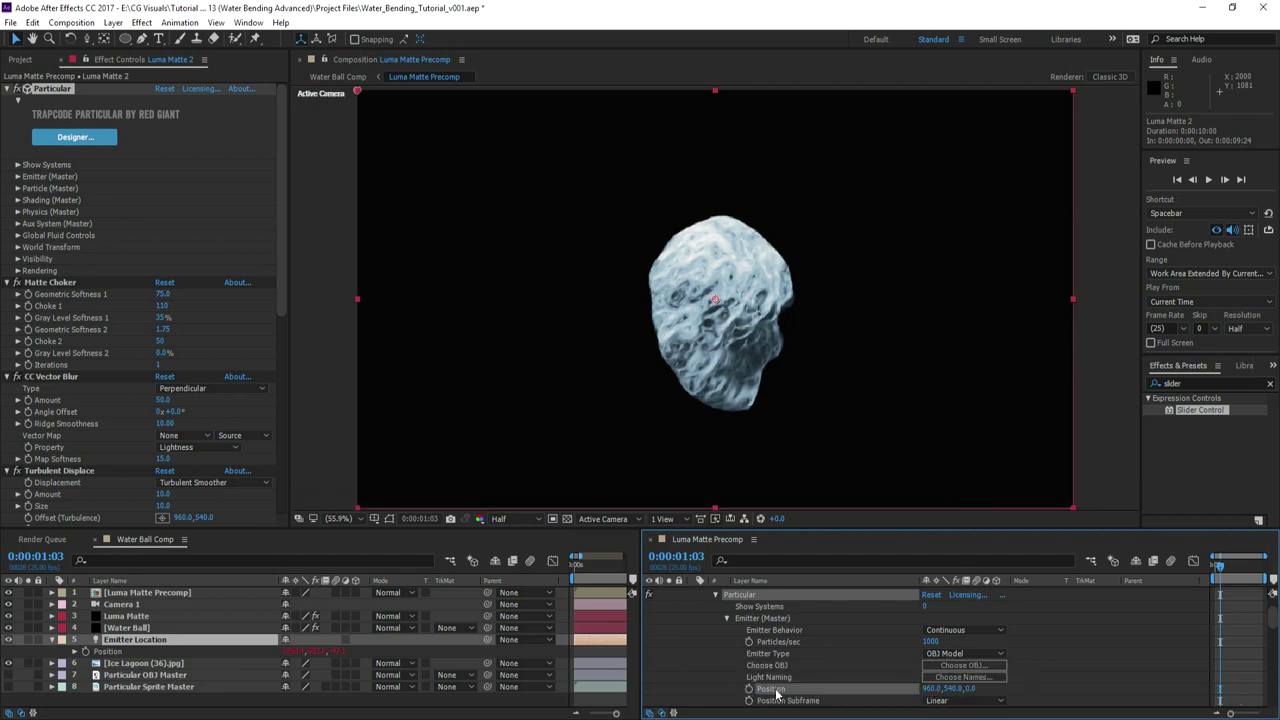
{"action": "left_click", "coordinate": [748, 692], "text": "alt"}
{"action": "left_click_drag", "start_coordinate": [966, 700], "coordinate": [110, 656]}
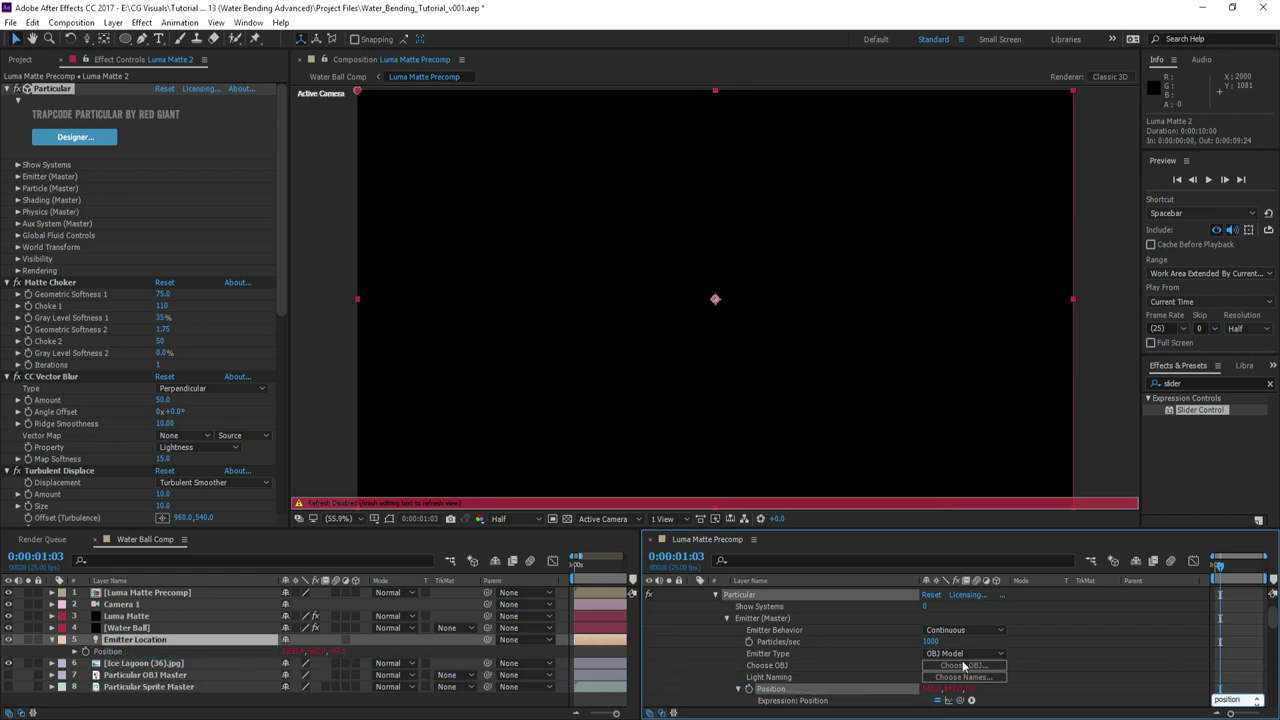
{"action": "left_click", "coordinate": [1146, 647]}
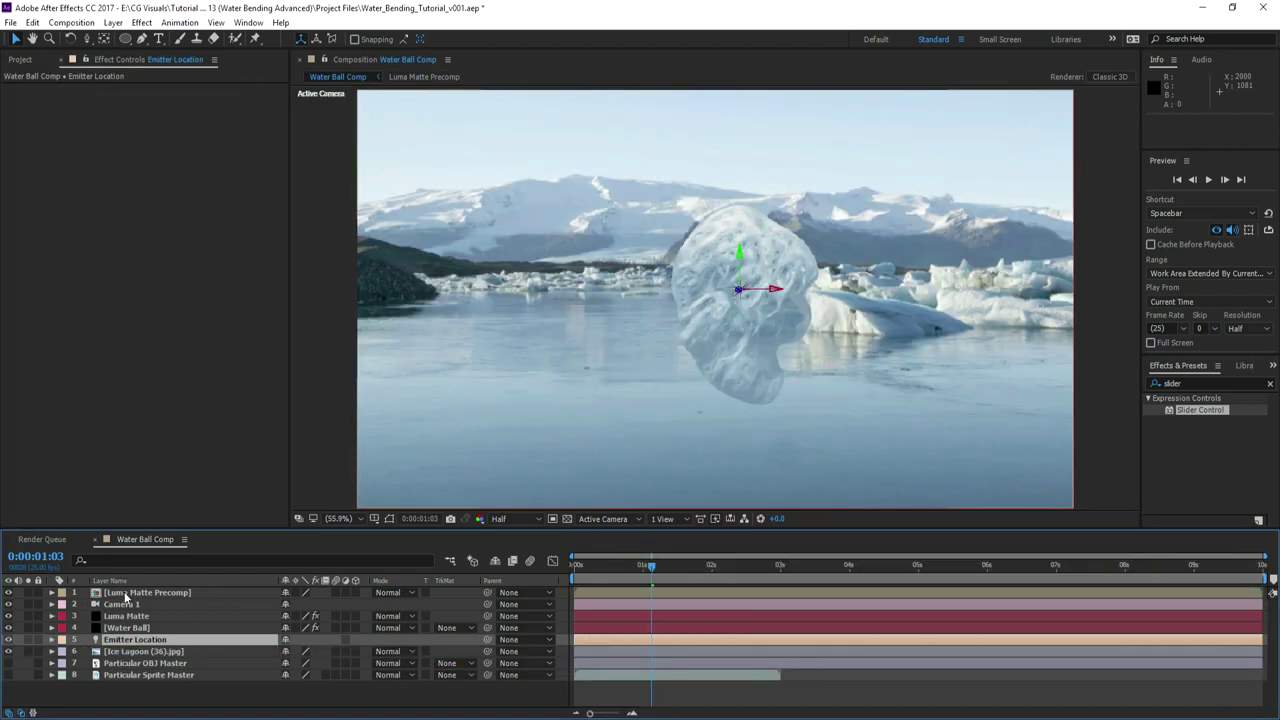
- Check the Luma Matte Precomp layer on its own by soloing it, and restore the full view
{"action": "left_click", "coordinate": [123, 594]}
{"action": "left_click", "coordinate": [28, 593]}
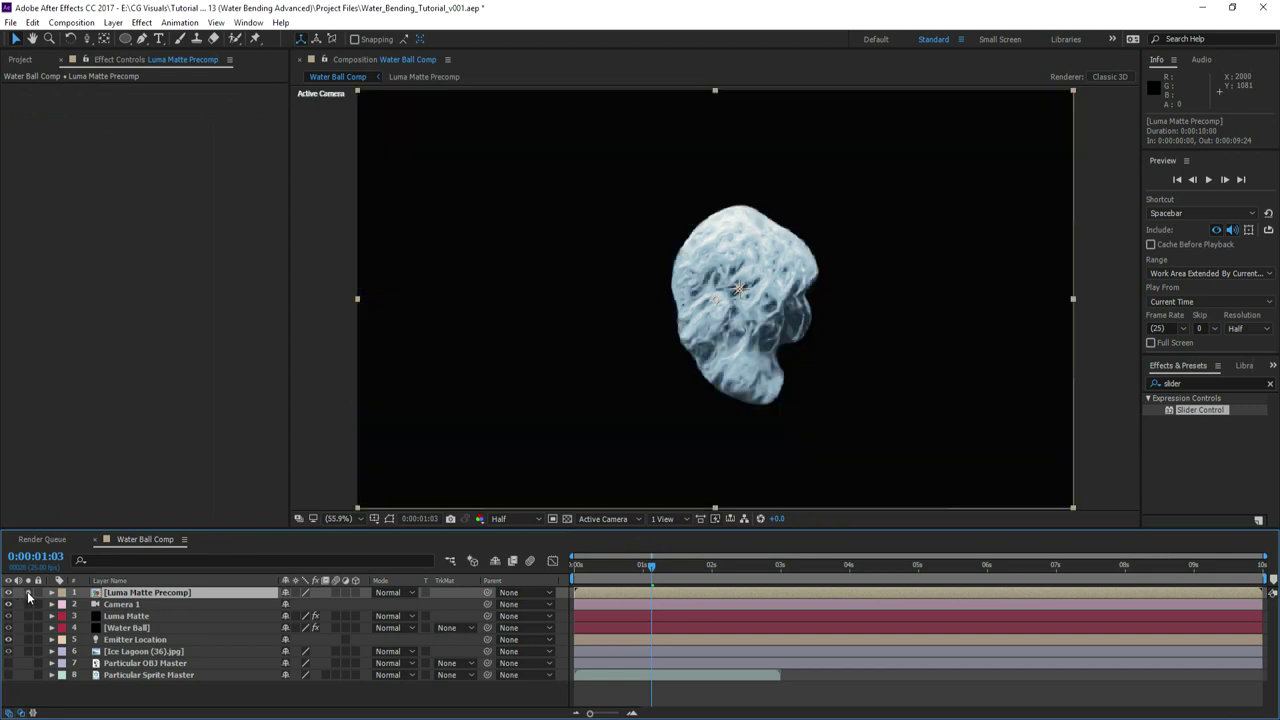
{"action": "left_click", "coordinate": [28, 593]}
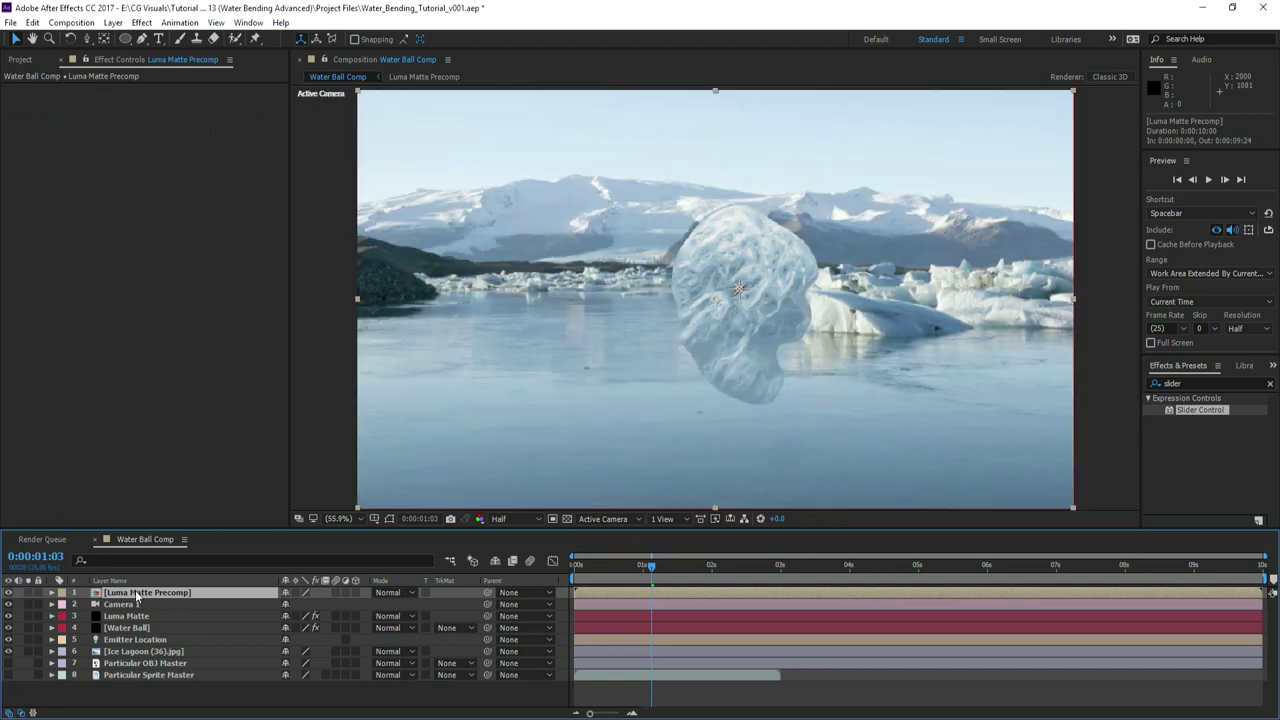
- In Luma Matte Precomp, replace the Luma Matte 2 layer's Color Range effect with Tint and close the precomp
{"action": "double_click", "coordinate": [137, 594]}
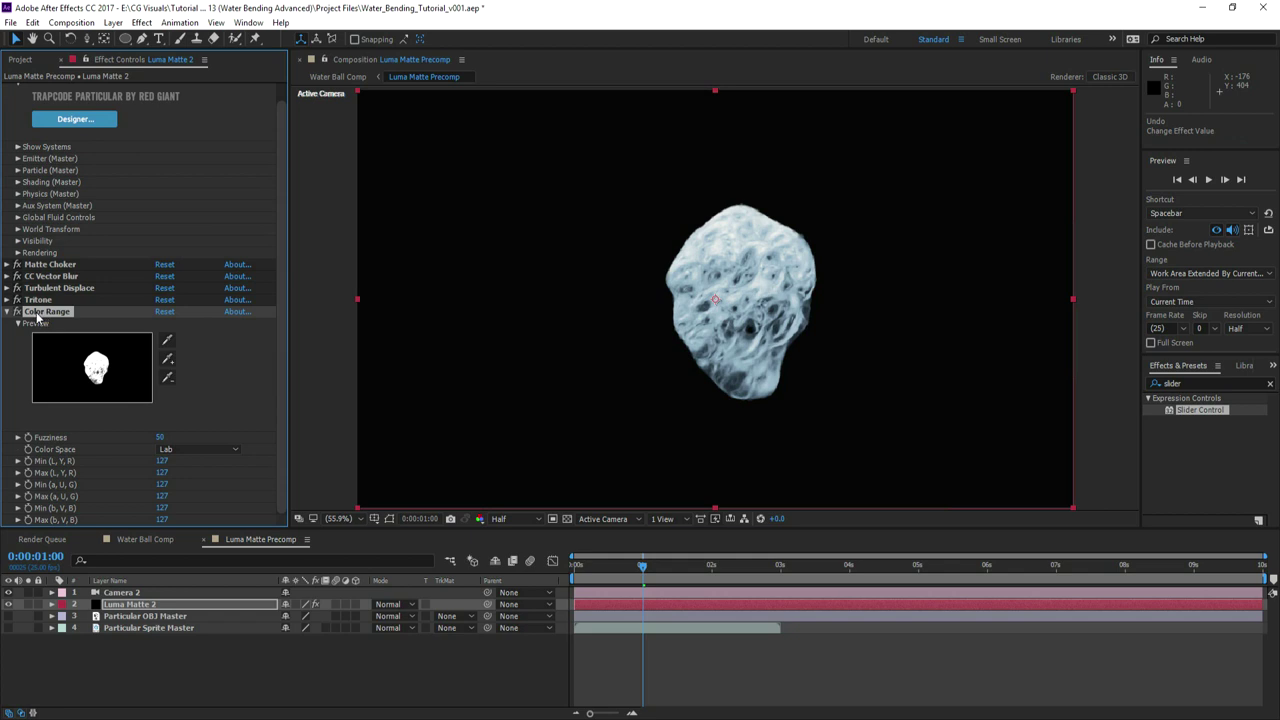
{"action": "key", "text": "Delete"}
{"action": "left_click", "coordinate": [141, 22]}
{"action": "mouse_move", "coordinate": [180, 165]}
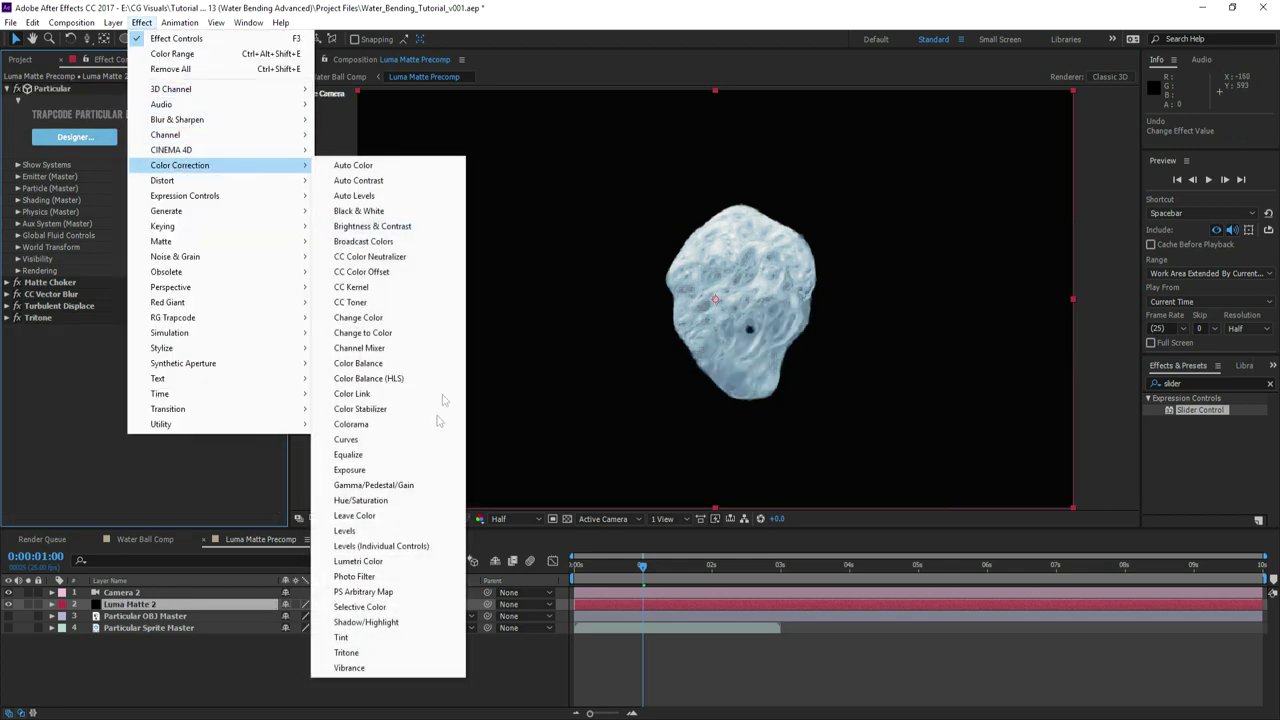
{"action": "left_click", "coordinate": [341, 637]}
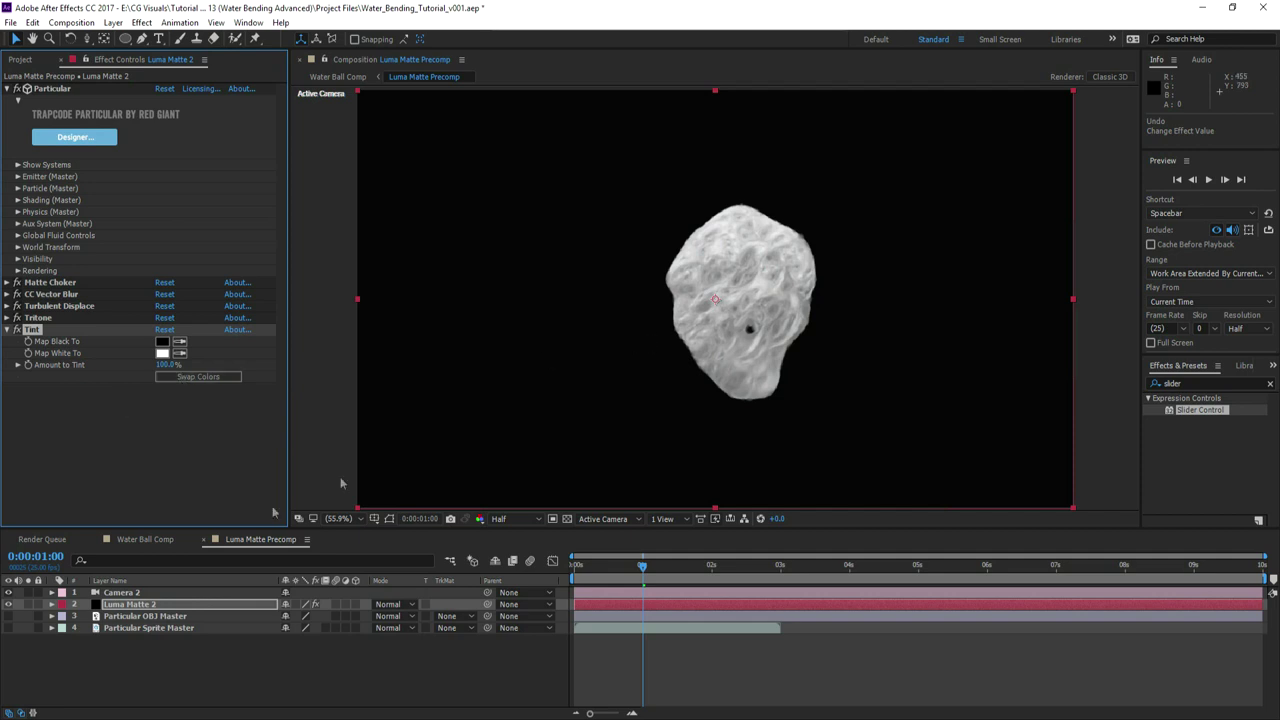
{"action": "left_click", "coordinate": [204, 540]}
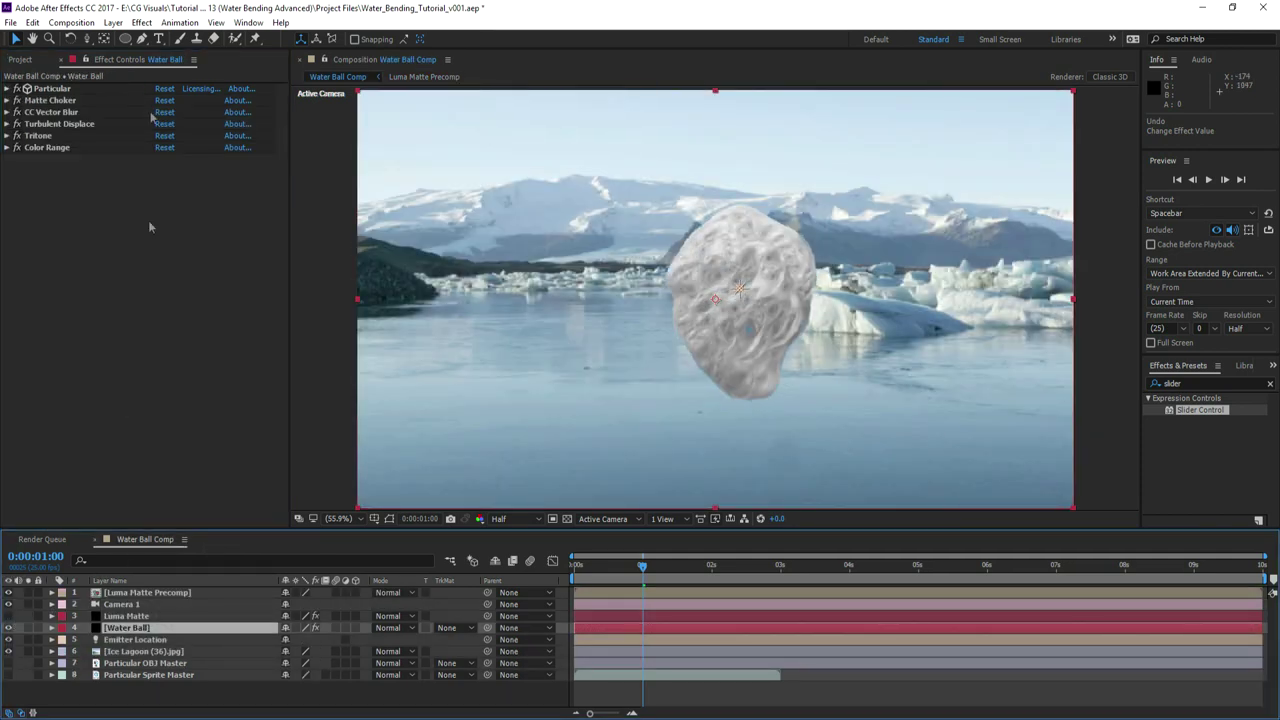
- Add an adjustment layer directly above the Water Ball layer and name it Displacement Map
{"action": "left_click", "coordinate": [113, 22]}
{"action": "mouse_move", "coordinate": [300, 37]}
{"action": "left_click", "coordinate": [385, 132]}
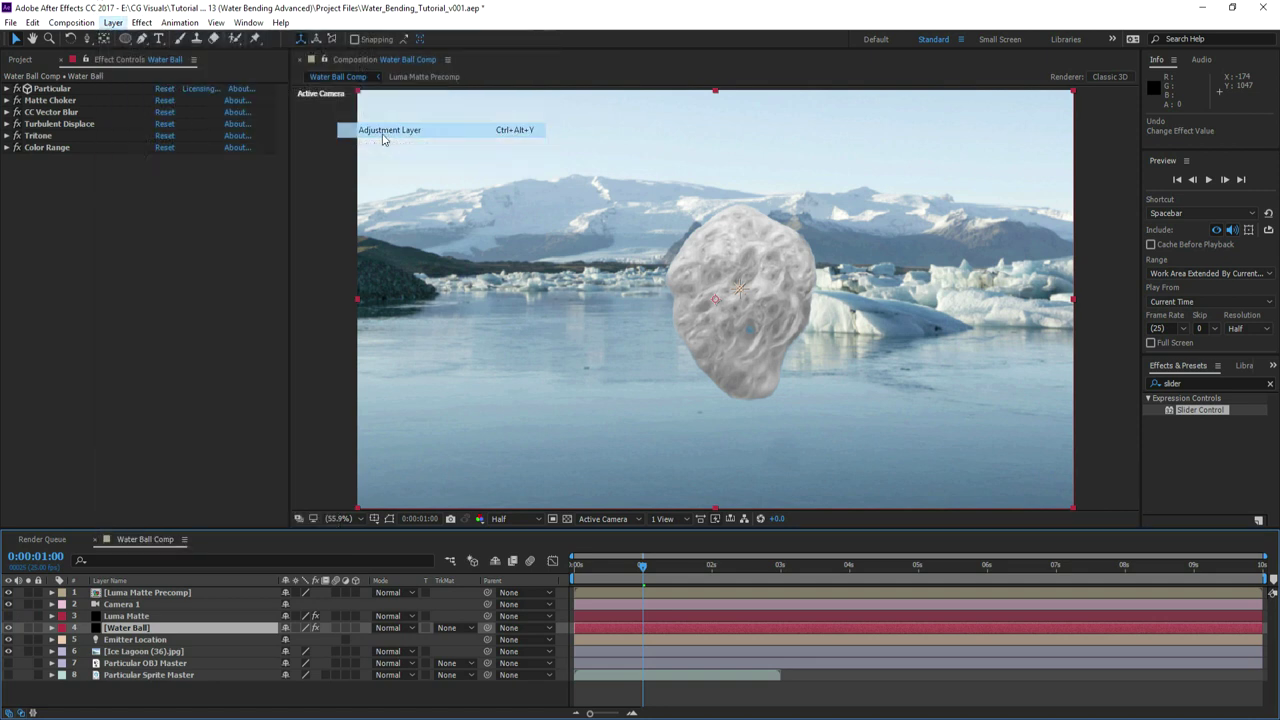
{"action": "left_click", "coordinate": [113, 627]}
{"action": "key", "text": "Return"}
{"action": "type", "text": "Displacement Map"}
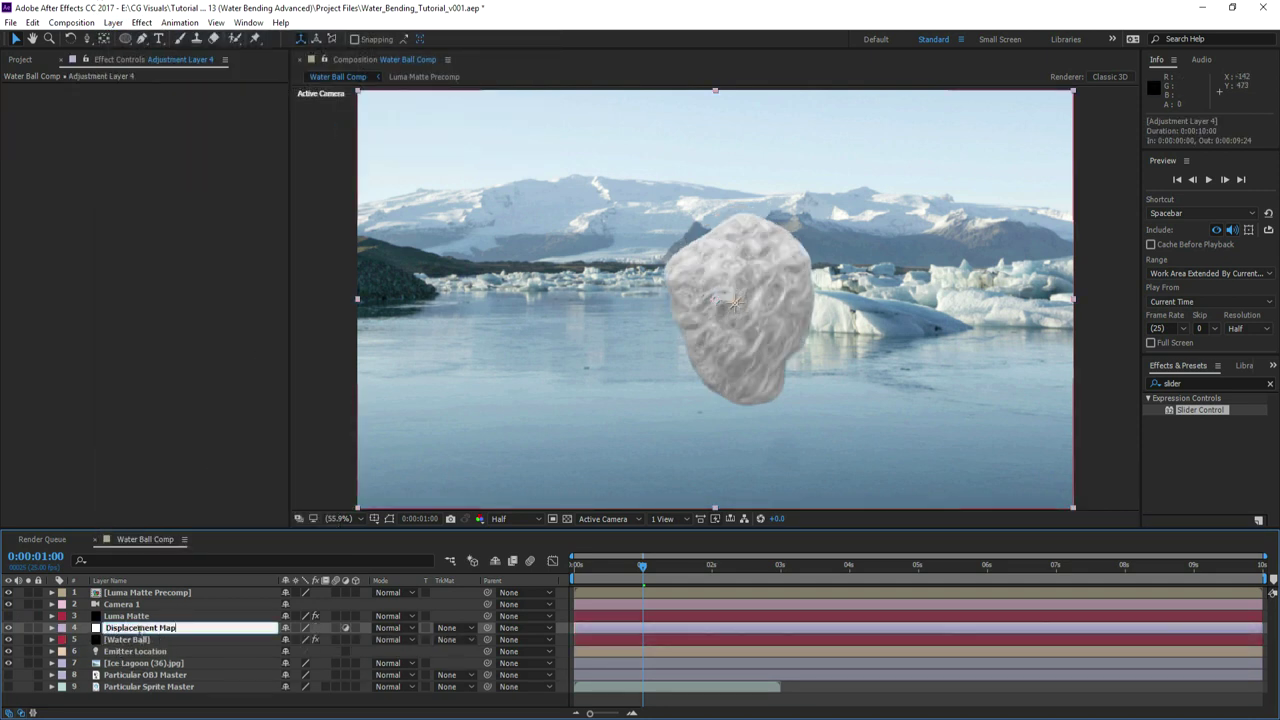
{"action": "key", "text": "Return"}
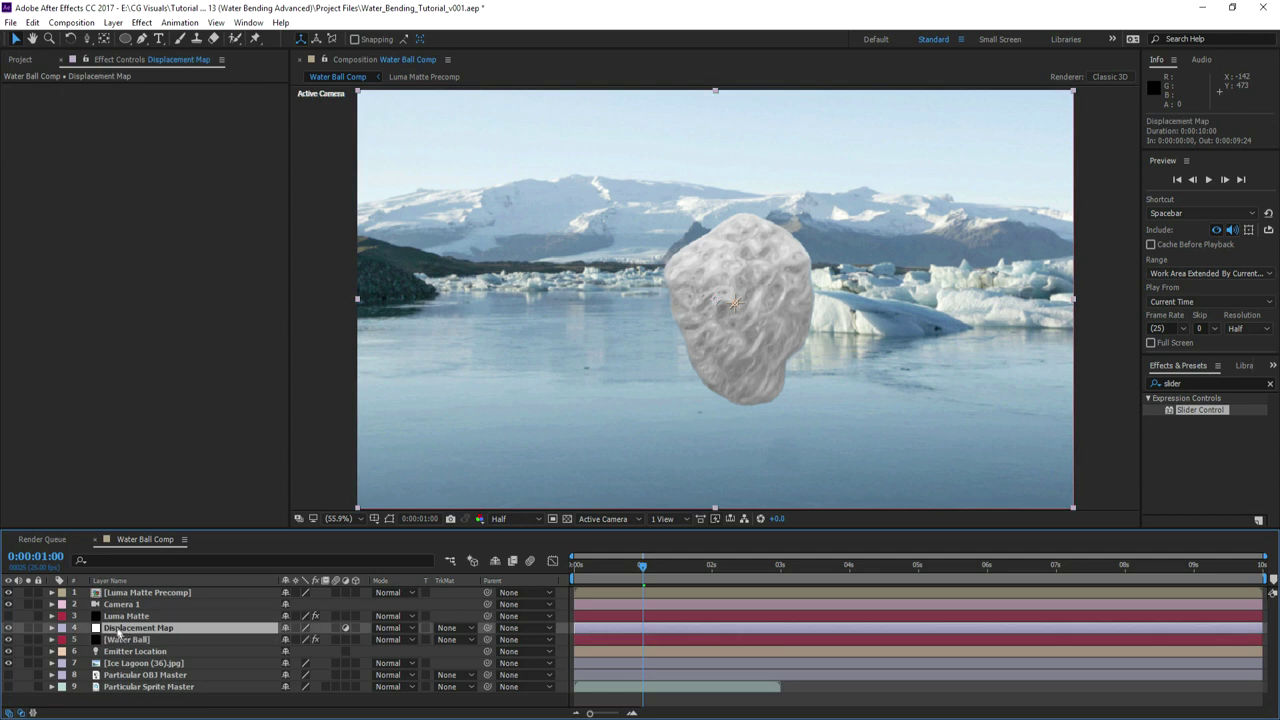
- Move the Luma Matte Precomp layer directly above the Displacement Map layer and hide it
{"action": "left_click_drag", "start_coordinate": [125, 593], "coordinate": [126, 622]}
{"action": "left_click", "coordinate": [9, 617]}
- Apply Motion Tile to the Displacement Map layer with Output Width and Output Height at 110
{"action": "left_click", "coordinate": [138, 627]}
{"action": "left_click", "coordinate": [141, 22]}
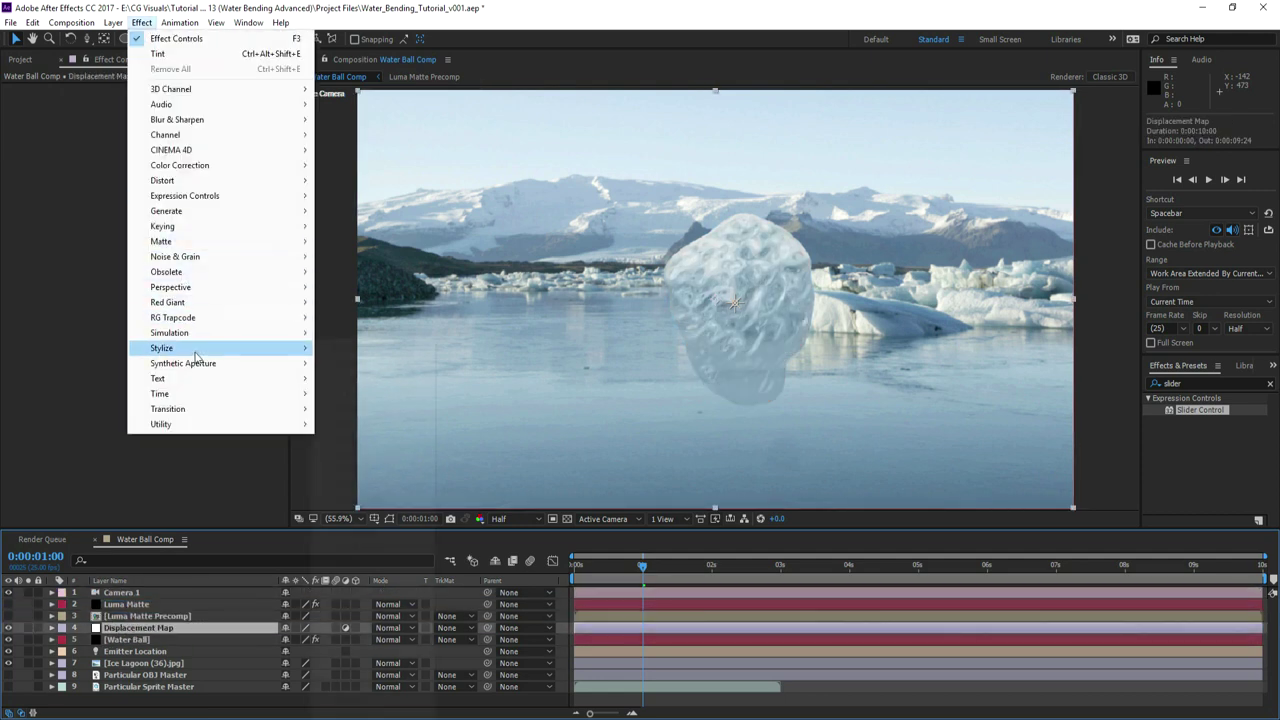
{"action": "mouse_move", "coordinate": [238, 348]}
{"action": "left_click", "coordinate": [354, 622]}
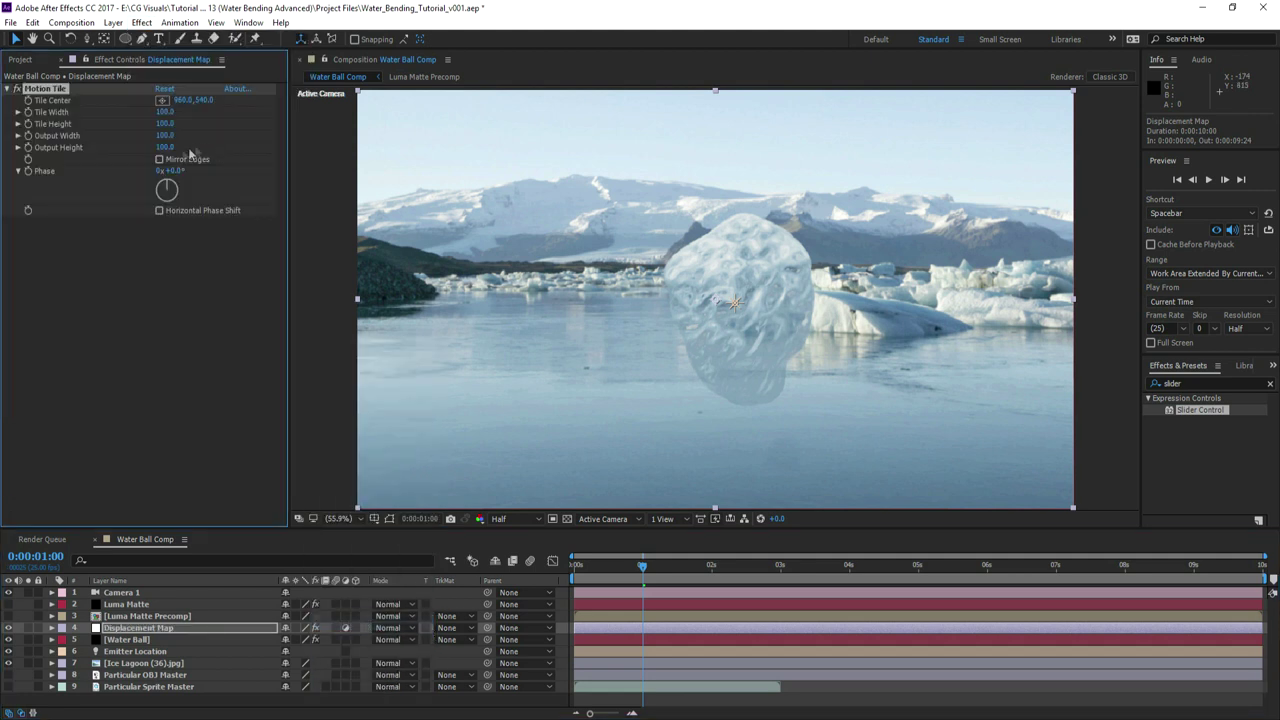
{"action": "left_click", "coordinate": [168, 137]}
{"action": "type", "text": "110"}
{"action": "left_click", "coordinate": [187, 187]}
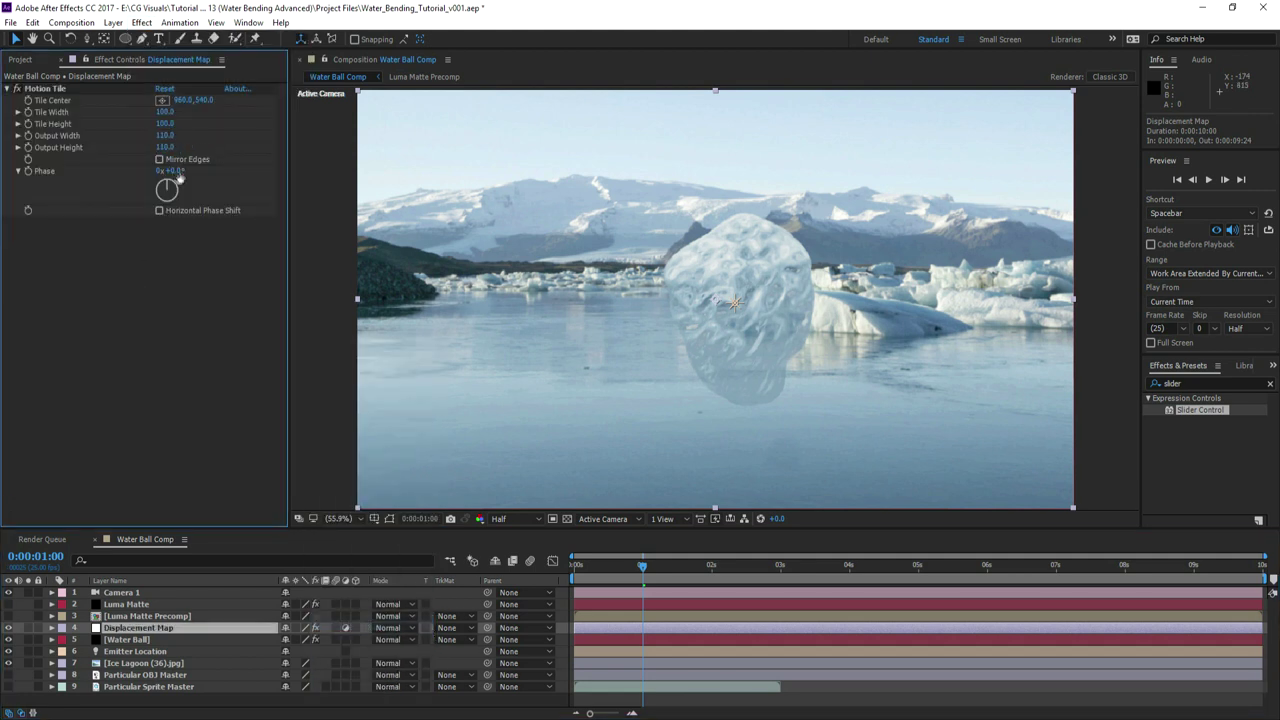
- Apply Turbulent Displace to the Displacement Map adjustment layer
{"action": "left_click", "coordinate": [141, 22]}
{"action": "mouse_move", "coordinate": [200, 177]}
{"action": "left_click", "coordinate": [335, 655]}
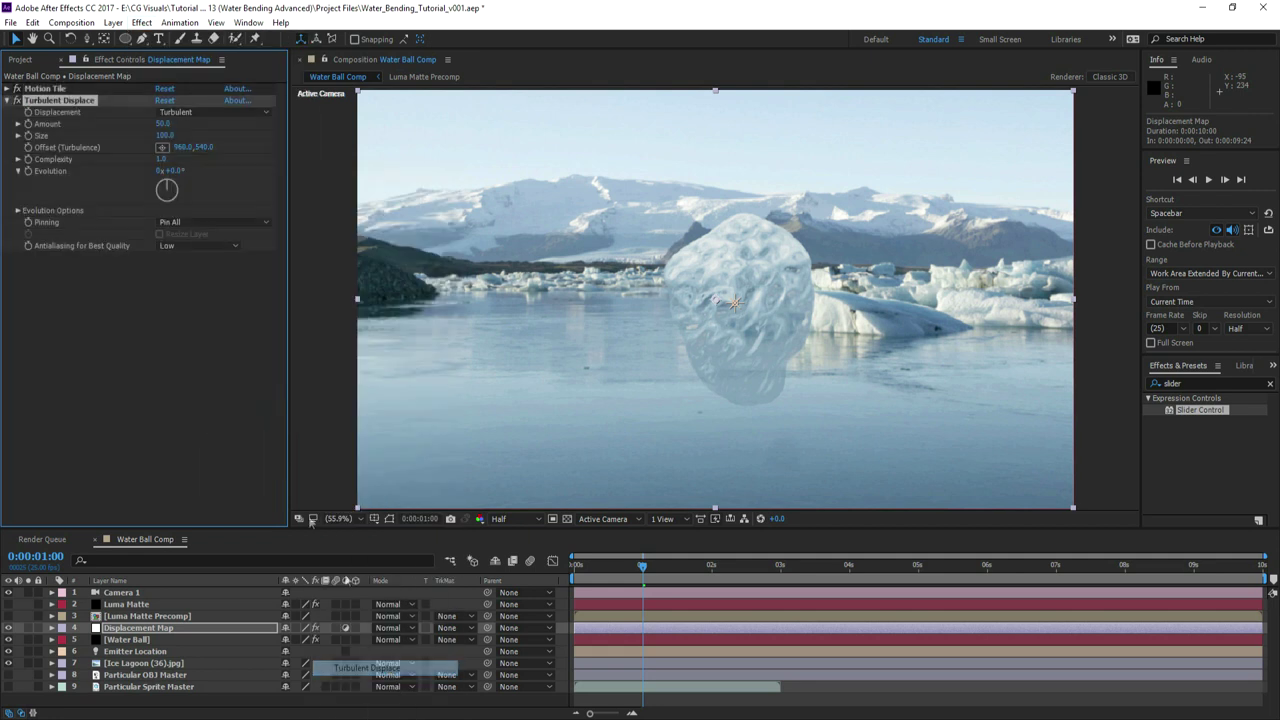
- Rename the effect Turbulent Displace Large and make the Luma Matte Precomp the Displacement Map layer's alpha track matte
{"action": "key", "text": "Return"}
{"action": "key", "text": "Return"}
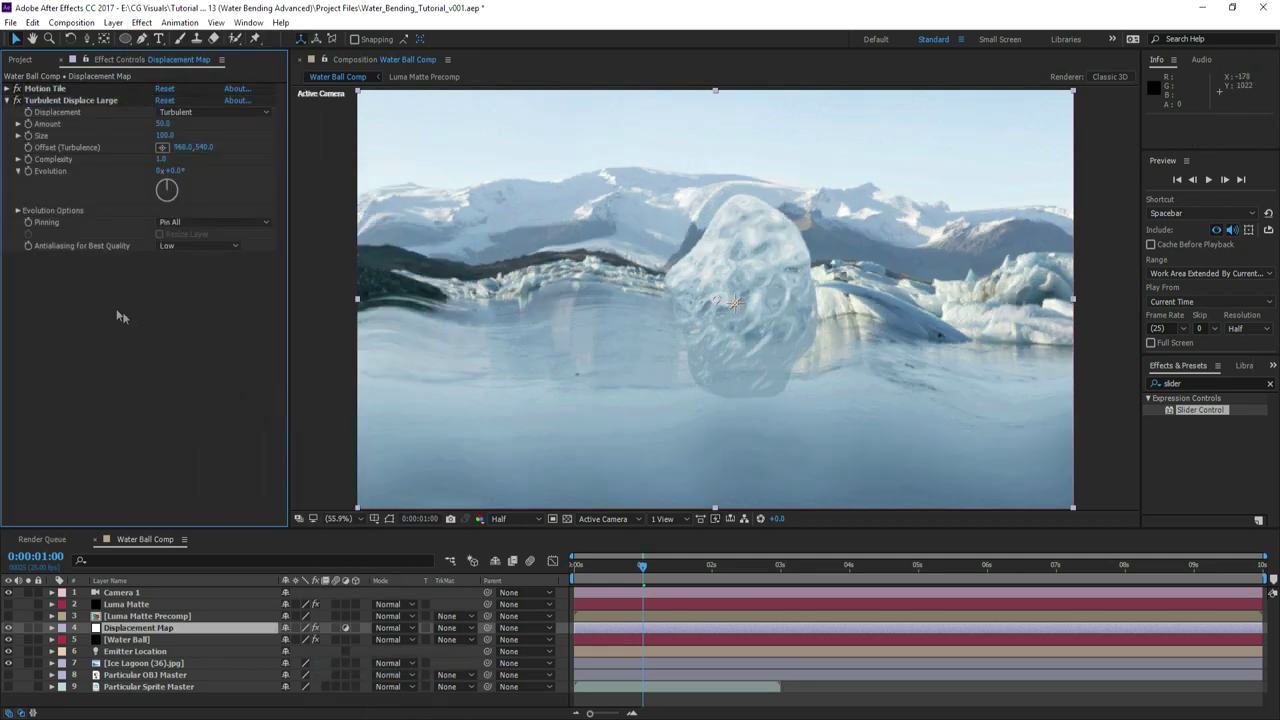
{"action": "left_click", "coordinate": [447, 627]}
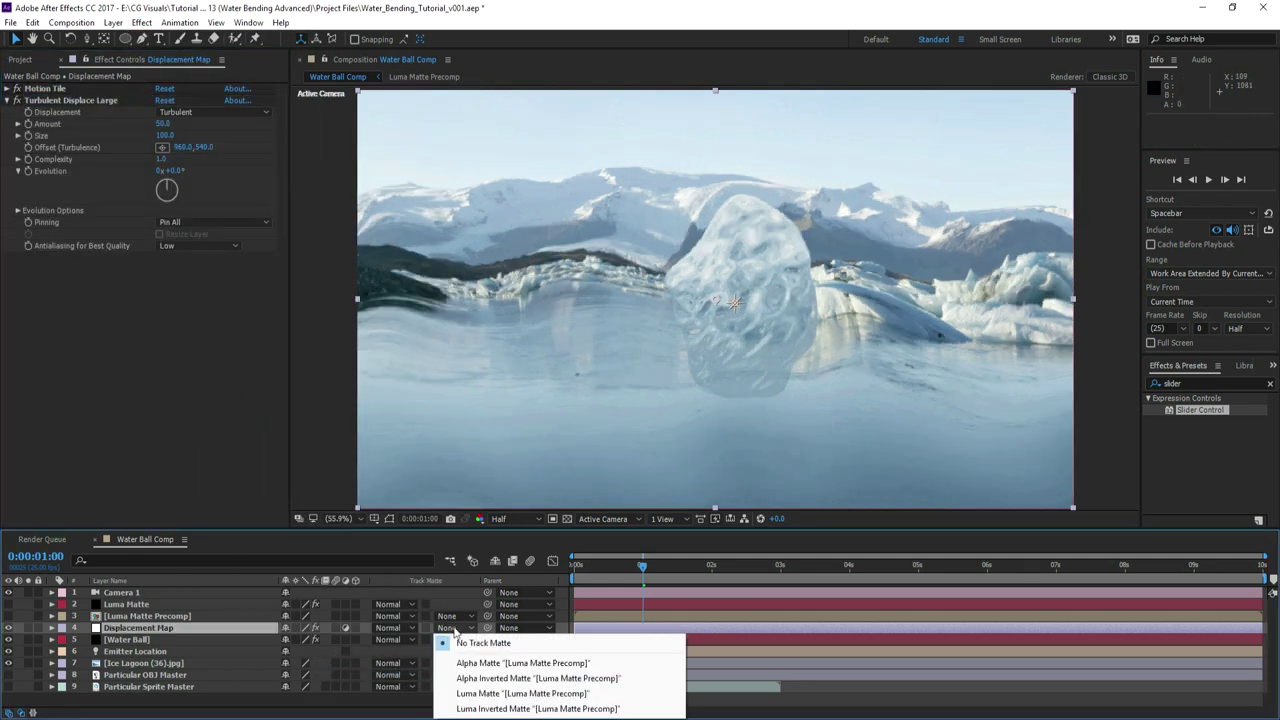
{"action": "left_click", "coordinate": [476, 660]}
{"action": "left_click", "coordinate": [123, 617]}
{"action": "left_click", "coordinate": [121, 629]}
- Set Turbulent Displace Large to Amount 125 and Size 25, and drive its Evolution with the expression time*150
{"action": "left_click", "coordinate": [17, 105]}
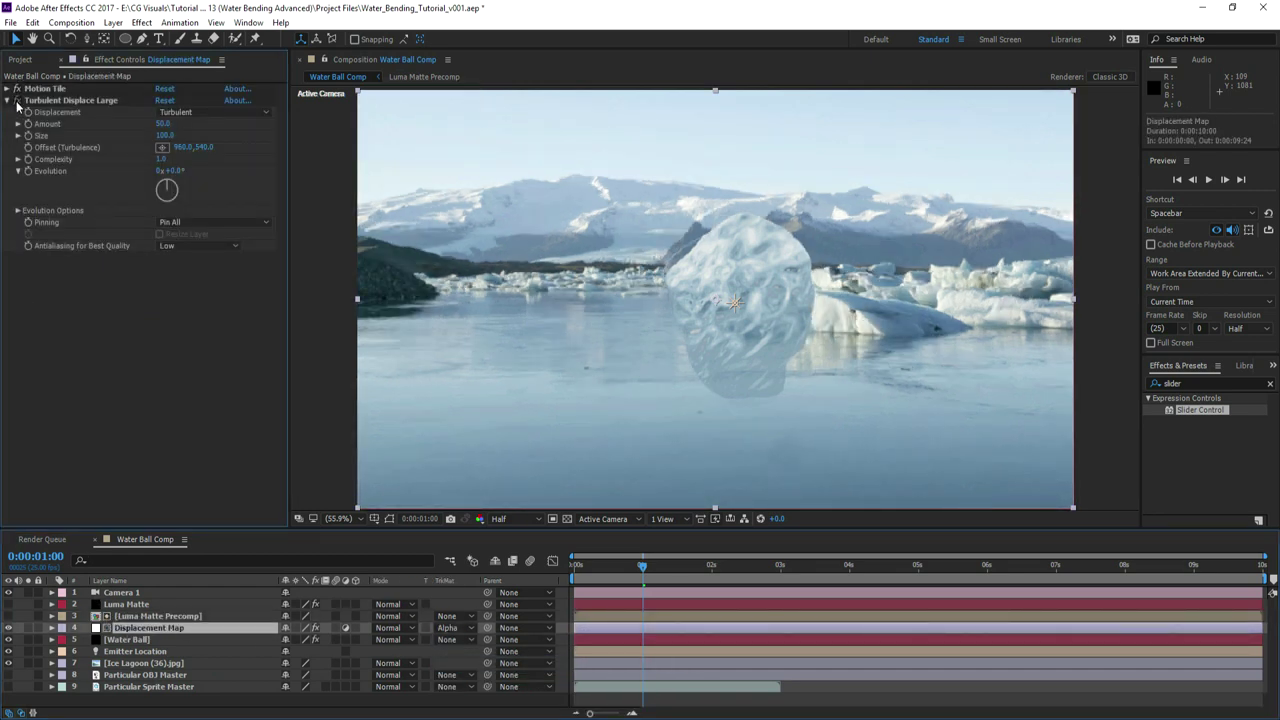
{"action": "left_click", "coordinate": [161, 124]}
{"action": "type", "text": "101"}
{"action": "key", "text": "Tab"}
{"action": "key", "text": "Return"}
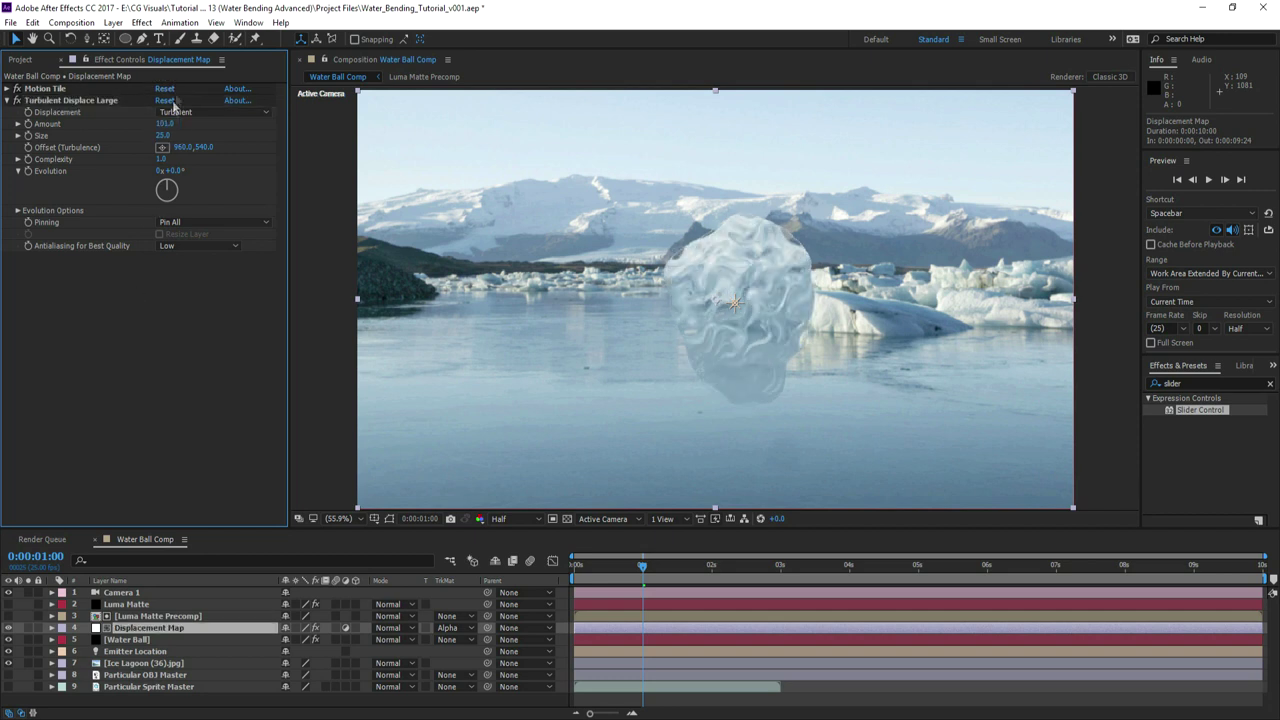
{"action": "type", "text": "125"}
{"action": "key", "text": "Return"}
{"action": "left_click", "coordinate": [28, 172], "text": "alt"}
{"action": "type", "text": "time*150"}
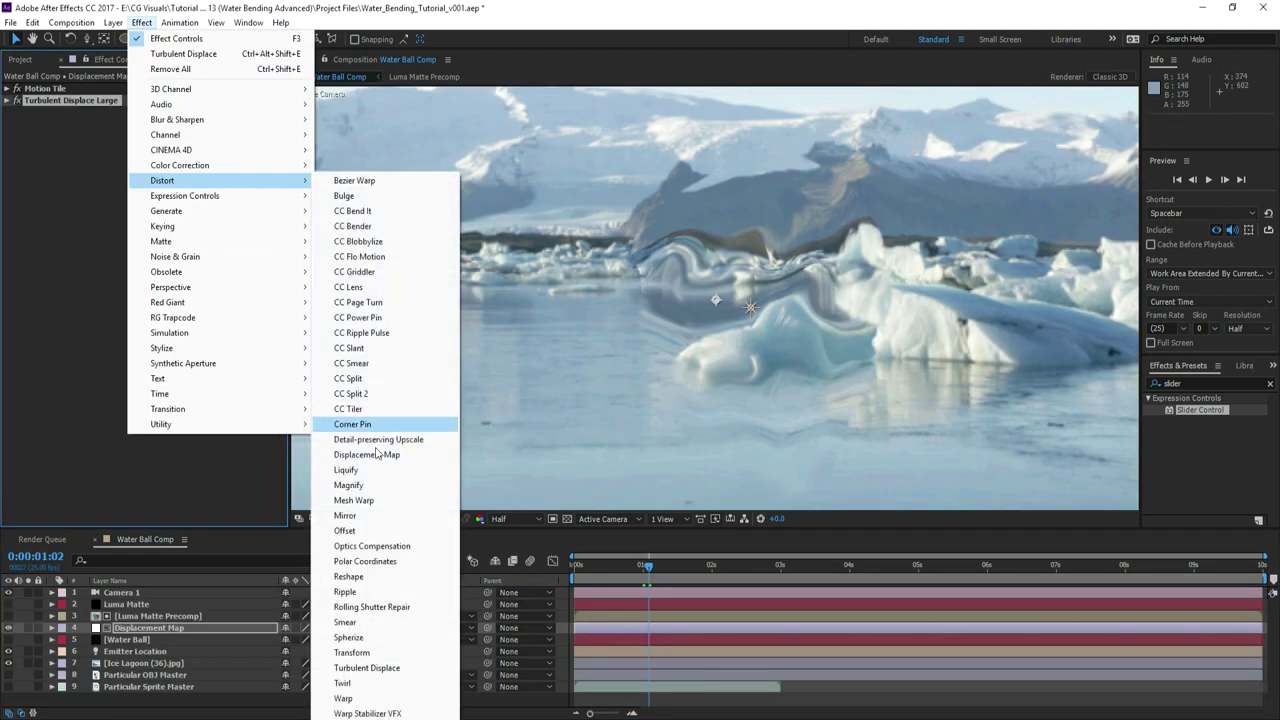
- Add a Displacement Map effect named Displacement Map A, sourced from Luma Matte Precomp, with Max Horizontal Displacement 70 and Max Vertical Displacement 56
{"action": "left_click", "coordinate": [375, 457]}
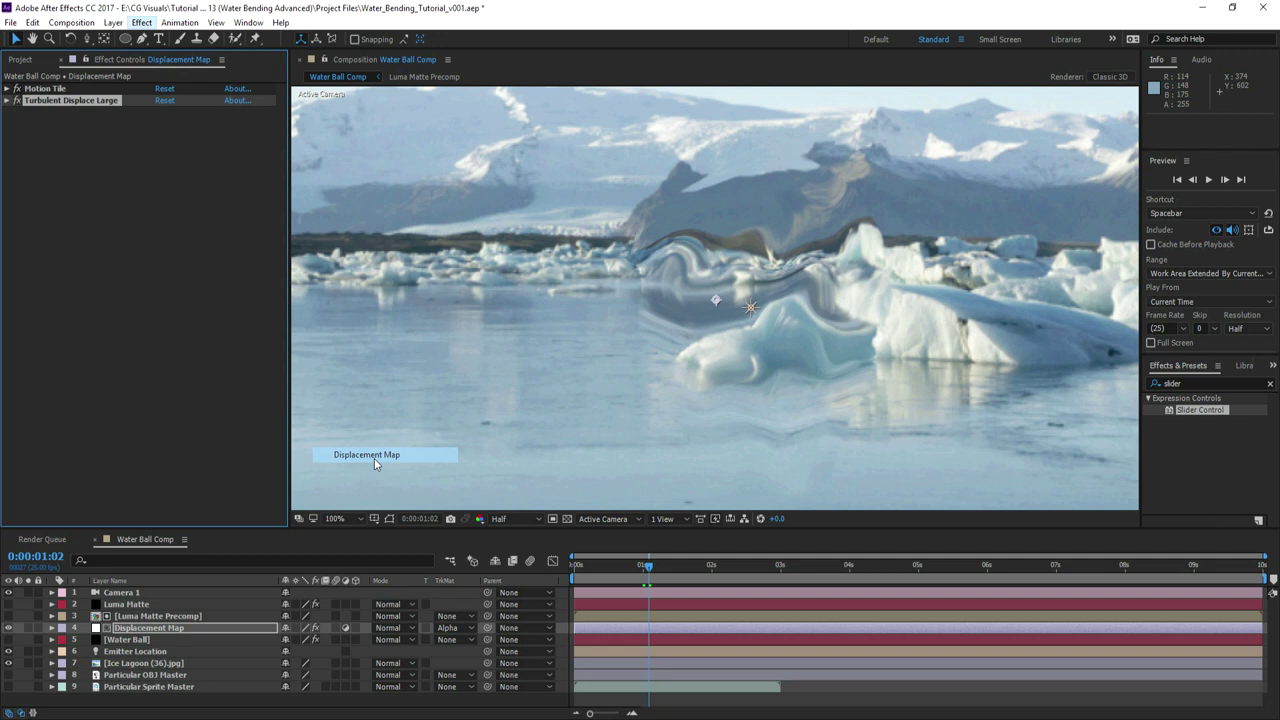
{"action": "left_click", "coordinate": [186, 124]}
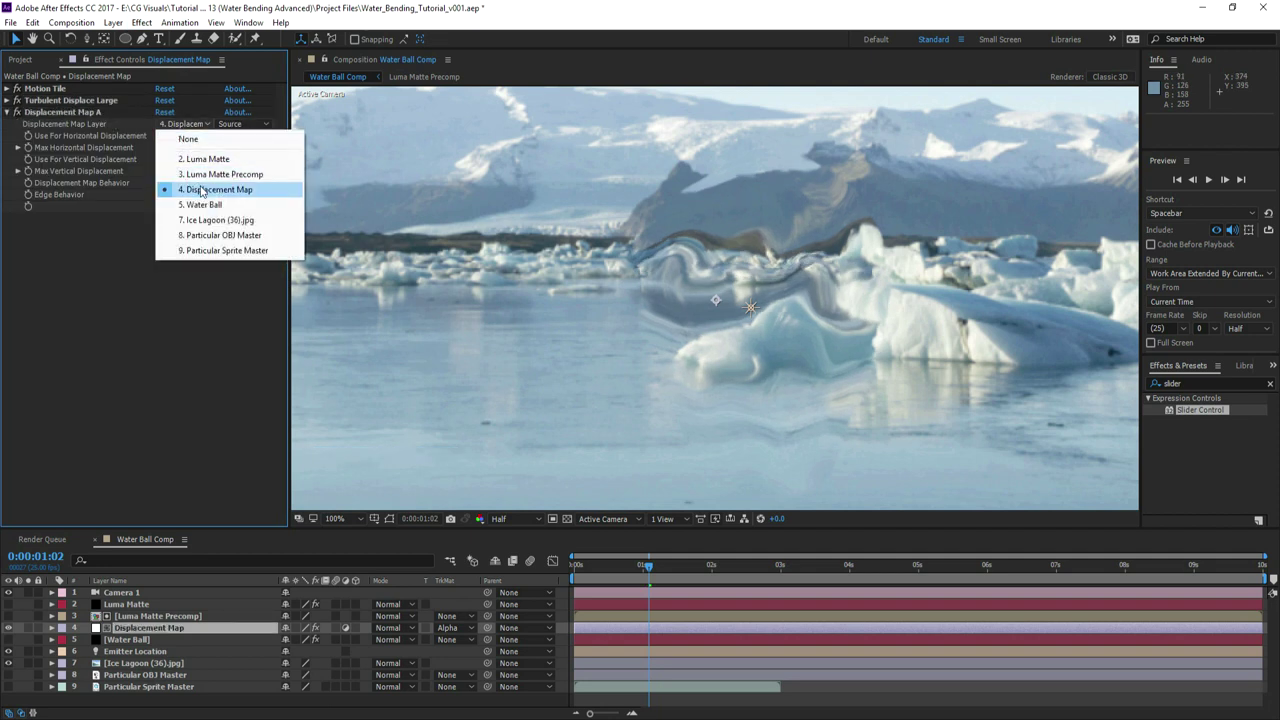
{"action": "left_click", "coordinate": [201, 180]}
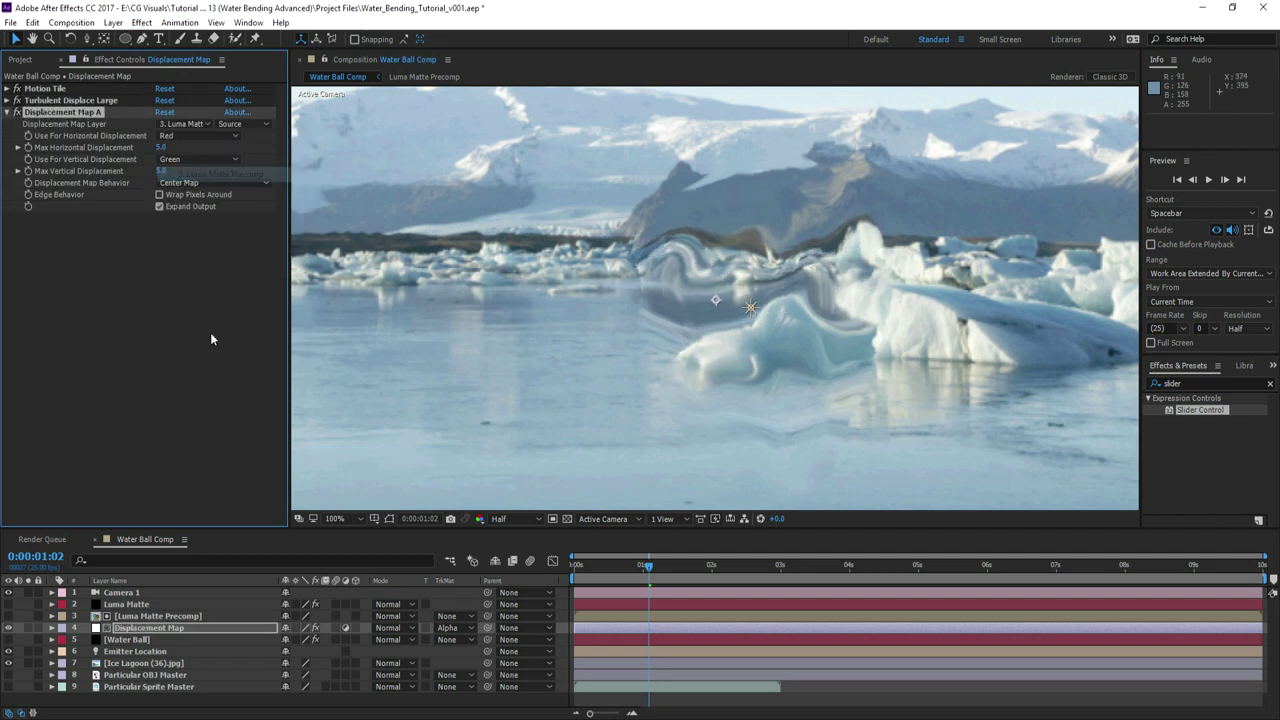
{"action": "left_click_drag", "start_coordinate": [163, 147], "coordinate": [194, 171]}
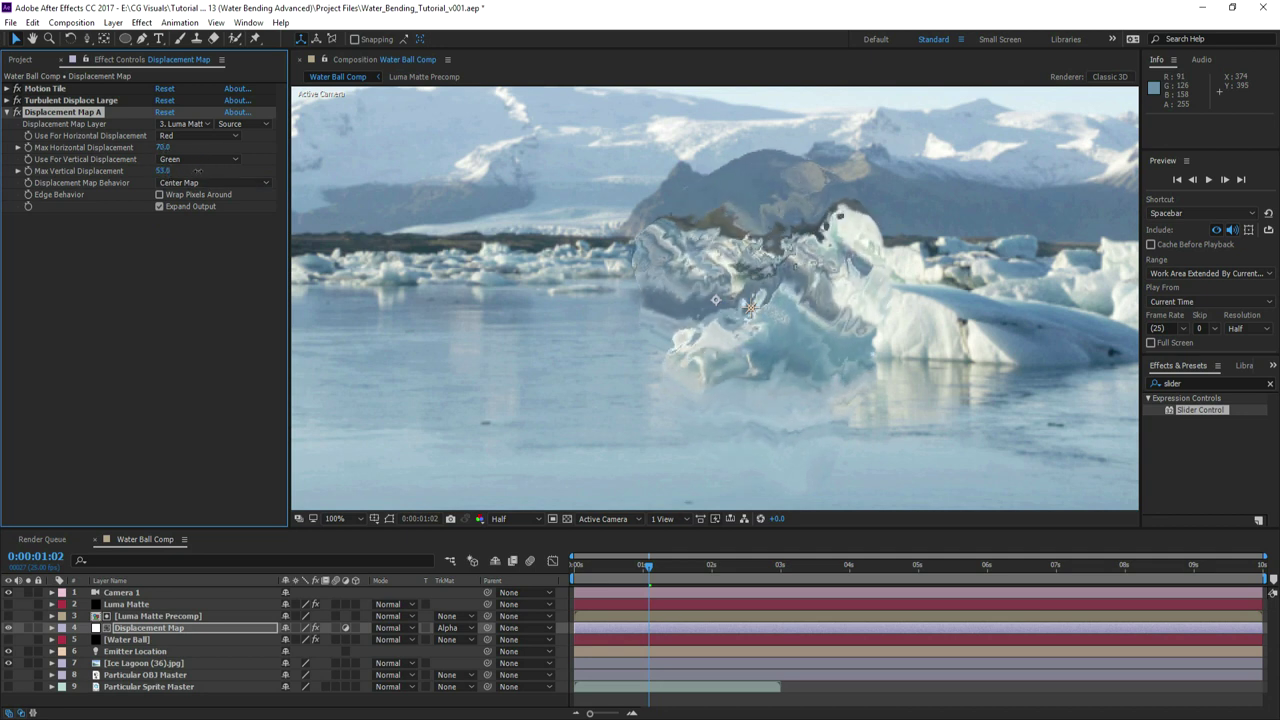
- Apply a Median effect to the Displacement Map layer and rename it Median Average blur
{"action": "left_click", "coordinate": [142, 22]}
{"action": "mouse_move", "coordinate": [192, 257]}
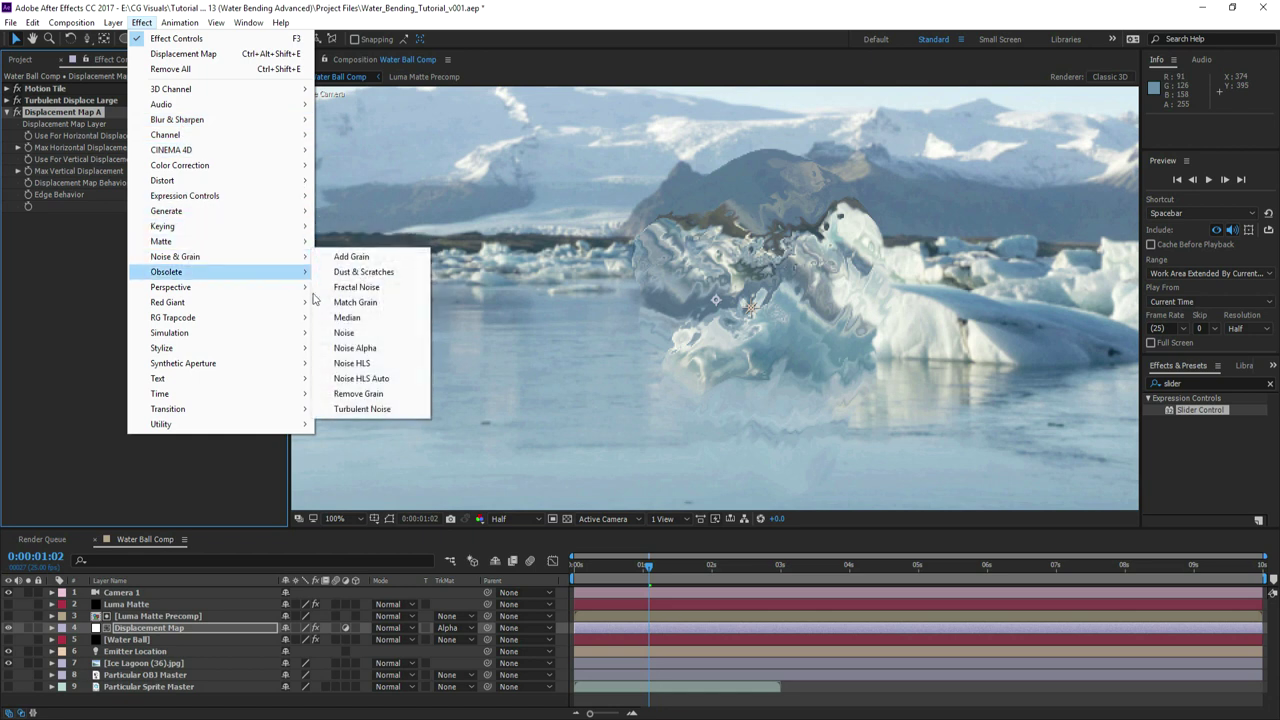
{"action": "left_click", "coordinate": [354, 320]}
{"action": "left_click", "coordinate": [47, 218]}
{"action": "key", "text": "Return"}
{"action": "key", "text": "End"}
{"action": "type", "text": "Average blur"}
{"action": "key", "text": "Return"}
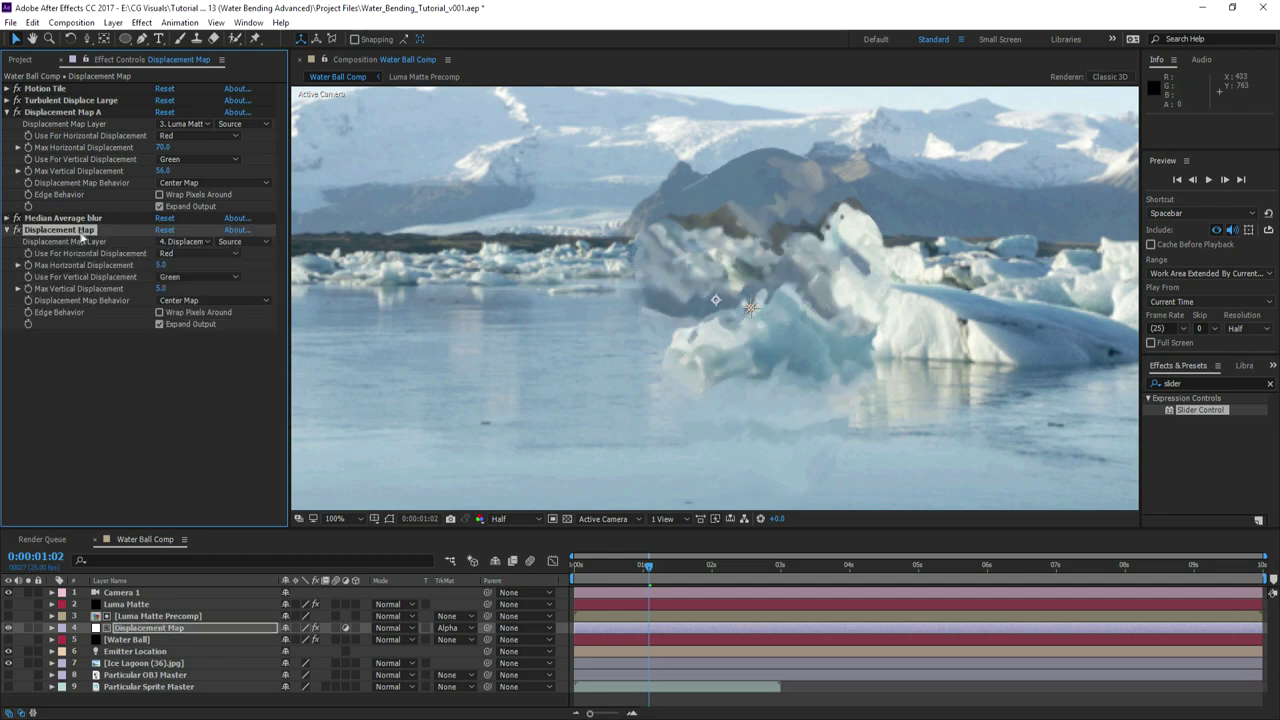
- Name the second displacement effect Displacement Map B, source it from Luma Matte Precomp, and set horizontal displacement to about -43 and vertical to about -11
{"action": "key", "text": "Return"}
{"action": "type", "text": "B"}
{"action": "left_click", "coordinate": [188, 289]}
{"action": "left_click", "coordinate": [186, 242]}
{"action": "left_click", "coordinate": [192, 289]}
{"action": "left_click_drag", "start_coordinate": [162, 266], "coordinate": [146, 291]}
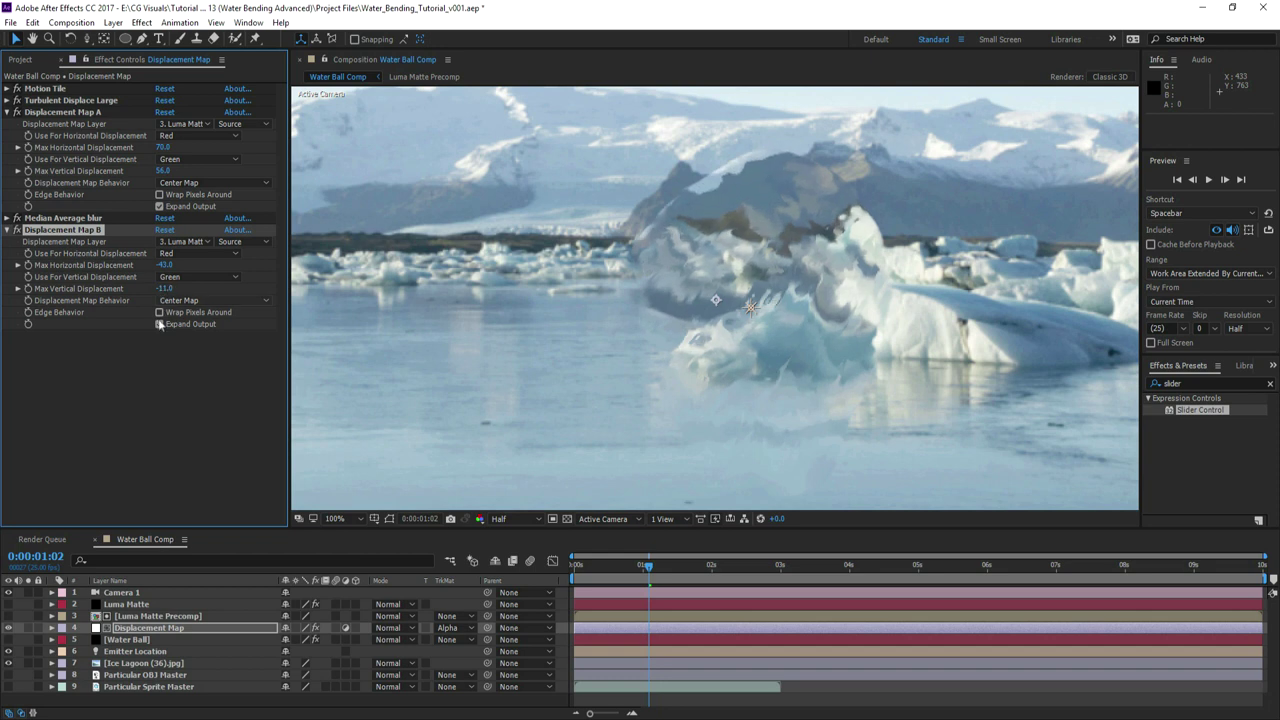
{"action": "left_click", "coordinate": [17, 234]}
- Apply another Turbulent Displace effect to the Displacement Map layer and rename it Turbulent Displace Ripples
{"action": "left_click", "coordinate": [141, 22]}
{"action": "mouse_move", "coordinate": [162, 180]}
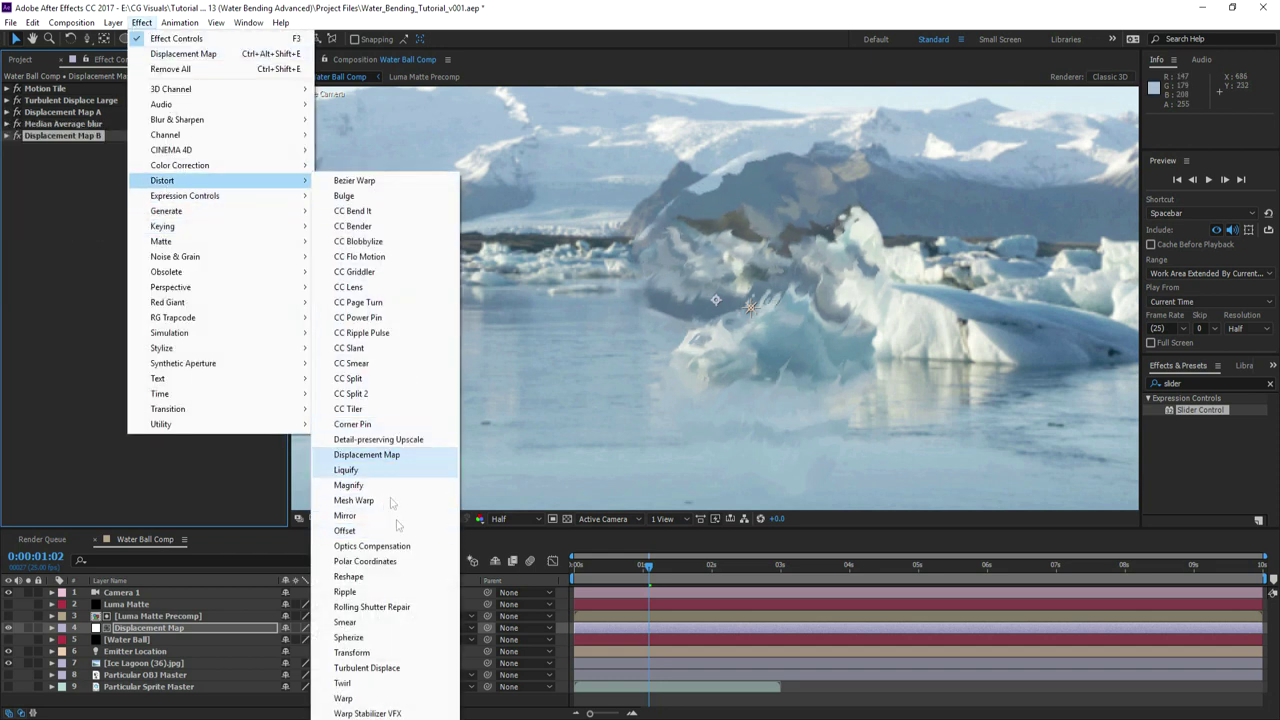
{"action": "left_click", "coordinate": [366, 667]}
{"action": "key", "text": "Return"}
{"action": "left_click", "coordinate": [100, 148]}
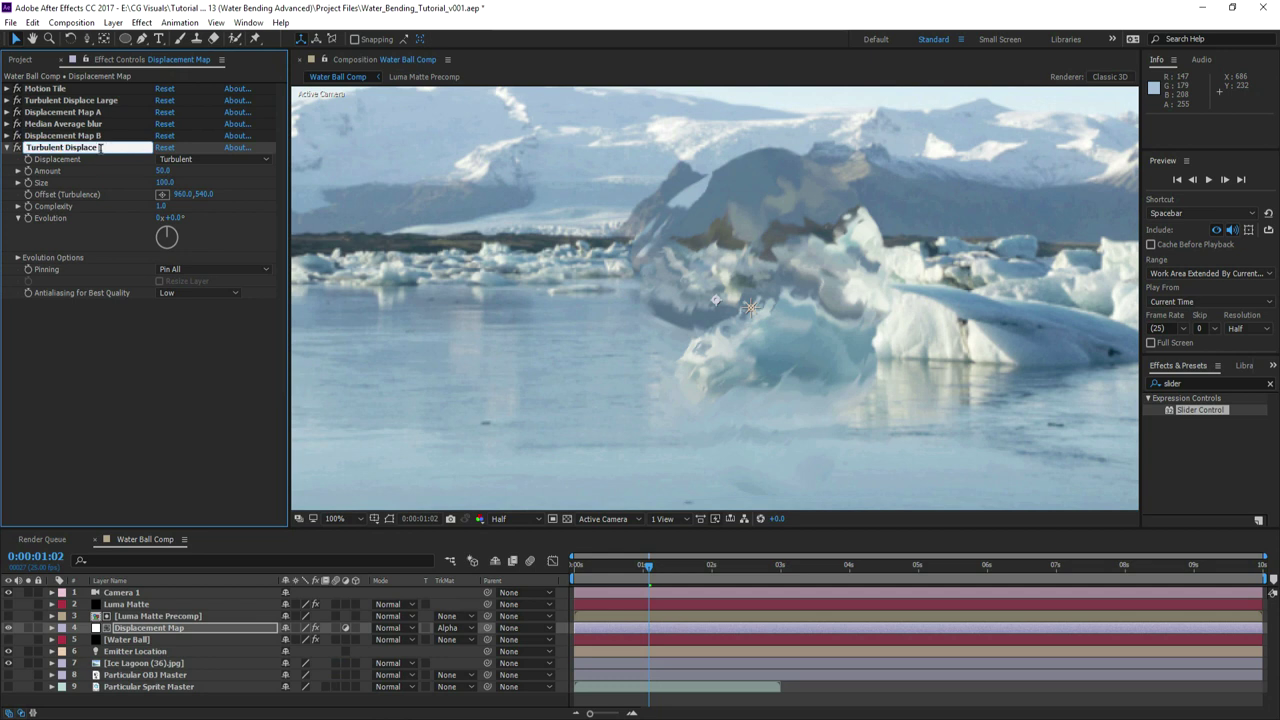
{"action": "type", "text": "Ripples"}
{"action": "key", "text": "Return"}
- Set Turbulent Displace Ripples to Turbulent Smoother displacement with Amount 25 and Size 5
{"action": "left_click", "coordinate": [212, 159]}
{"action": "left_click", "coordinate": [200, 222]}
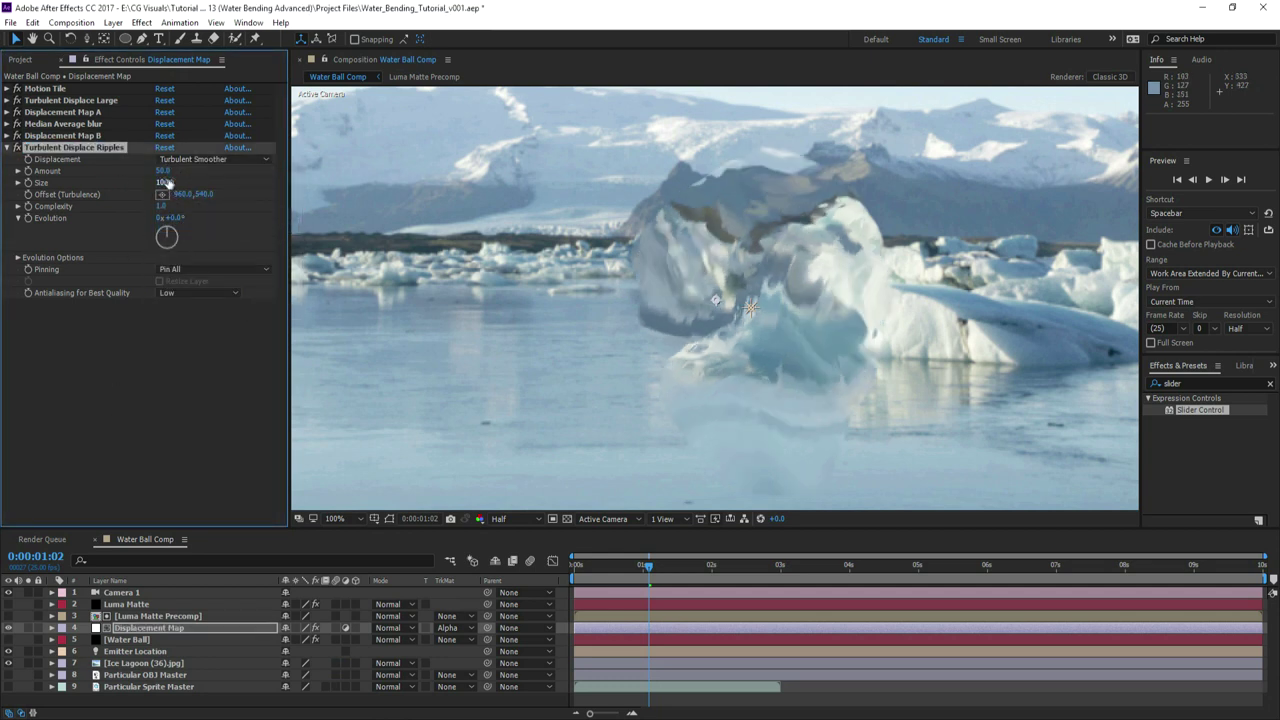
{"action": "key", "text": "Tab"}
{"action": "type", "text": "5"}
{"action": "key", "text": "Return"}
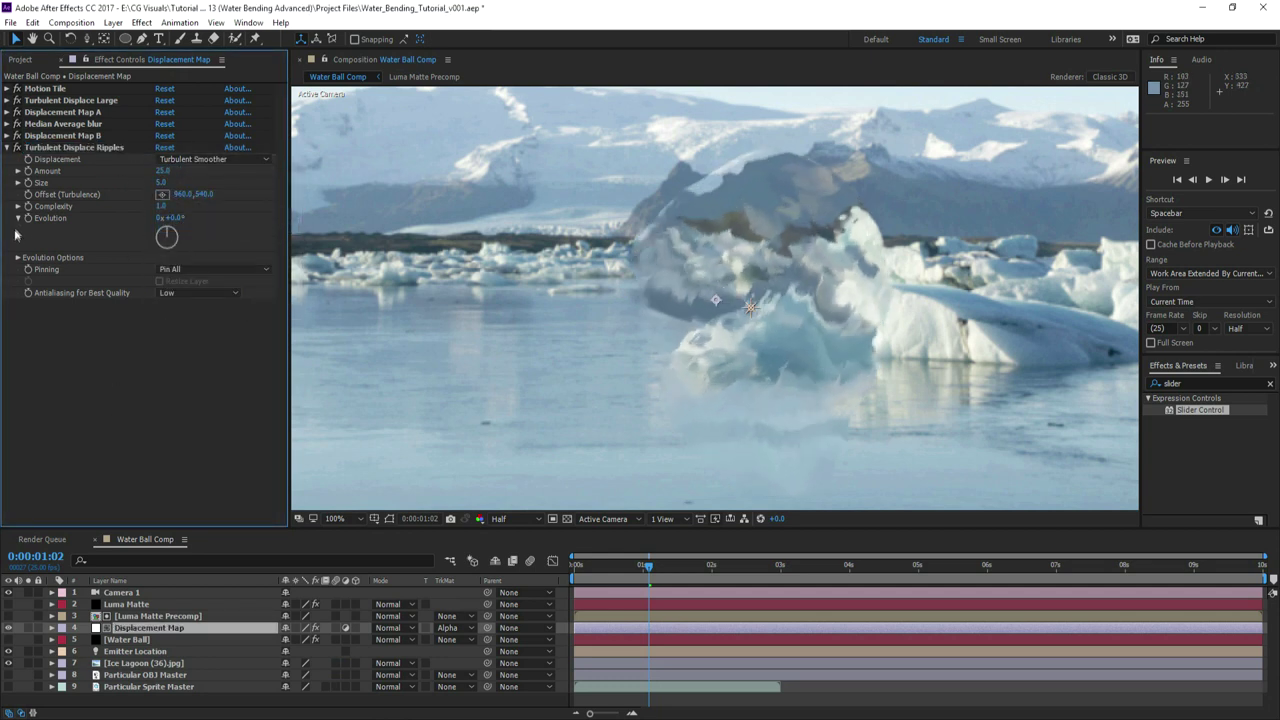
- Drive the Evolution of Turbulent Displace Ripples with the expression time*300
{"action": "left_click", "coordinate": [28, 218], "text": "alt"}
{"action": "type", "text": "time*300"}
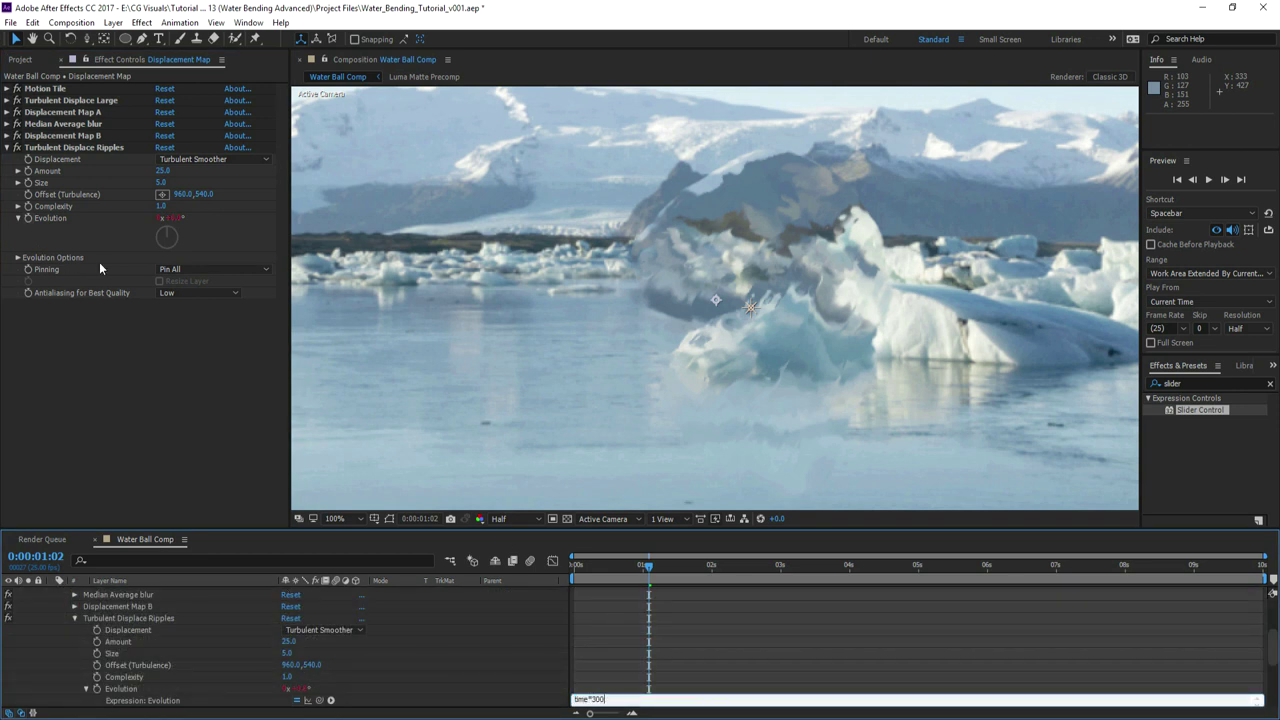
{"action": "left_click", "coordinate": [721, 285]}
{"action": "double_click", "coordinate": [7, 149]}
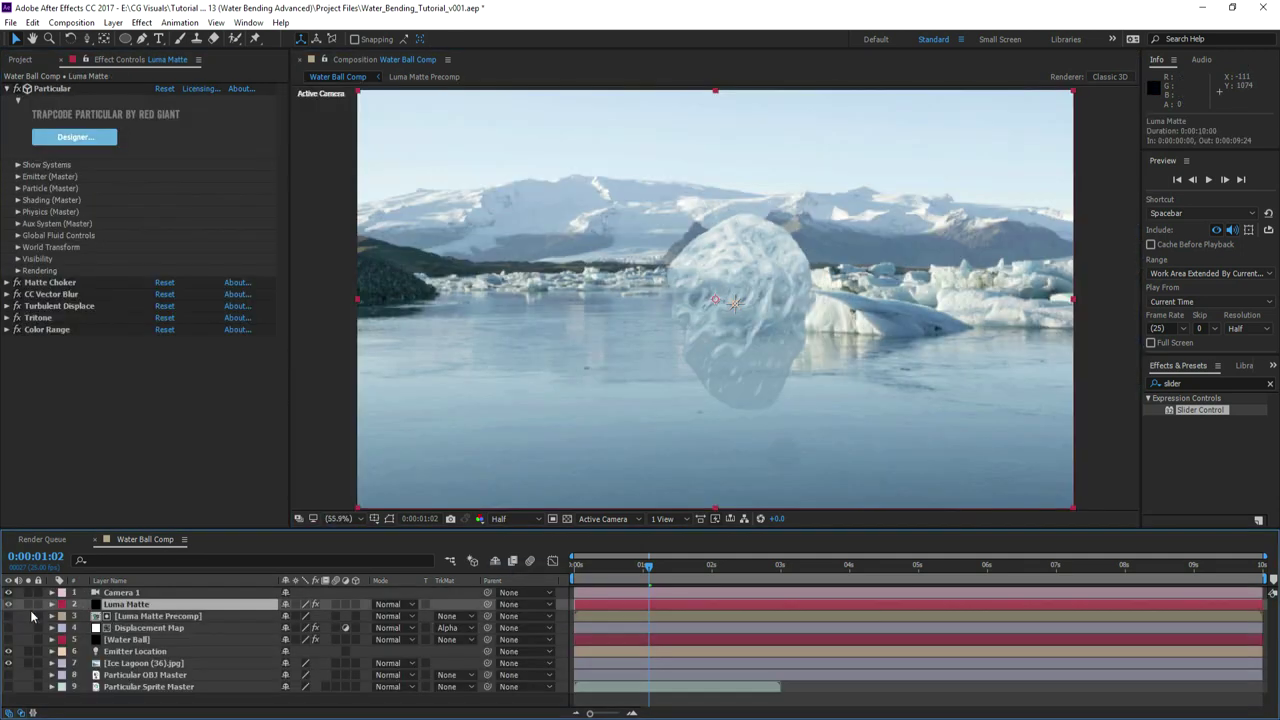
- Solo the Luma Matte layer and rename it Water Highlights
{"action": "left_click", "coordinate": [28, 604]}
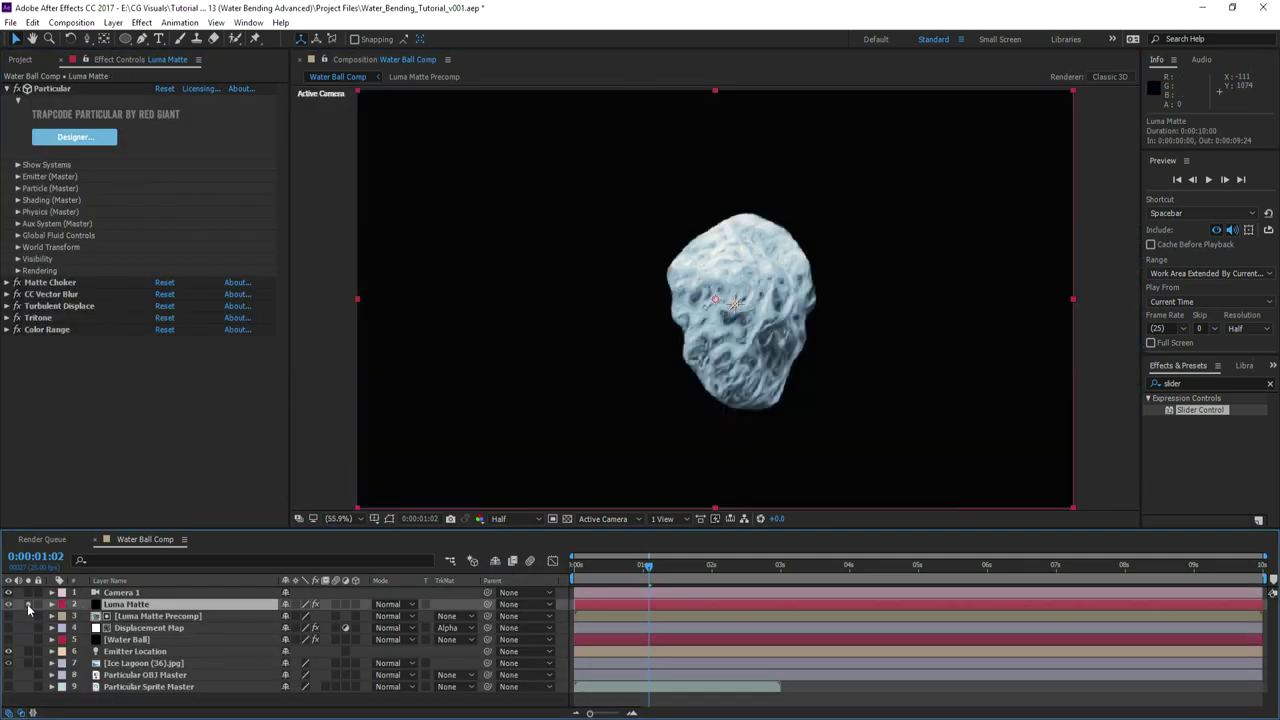
{"action": "key", "text": "Return"}
{"action": "type", "text": "Water Highlights"}
{"action": "key", "text": "Return"}
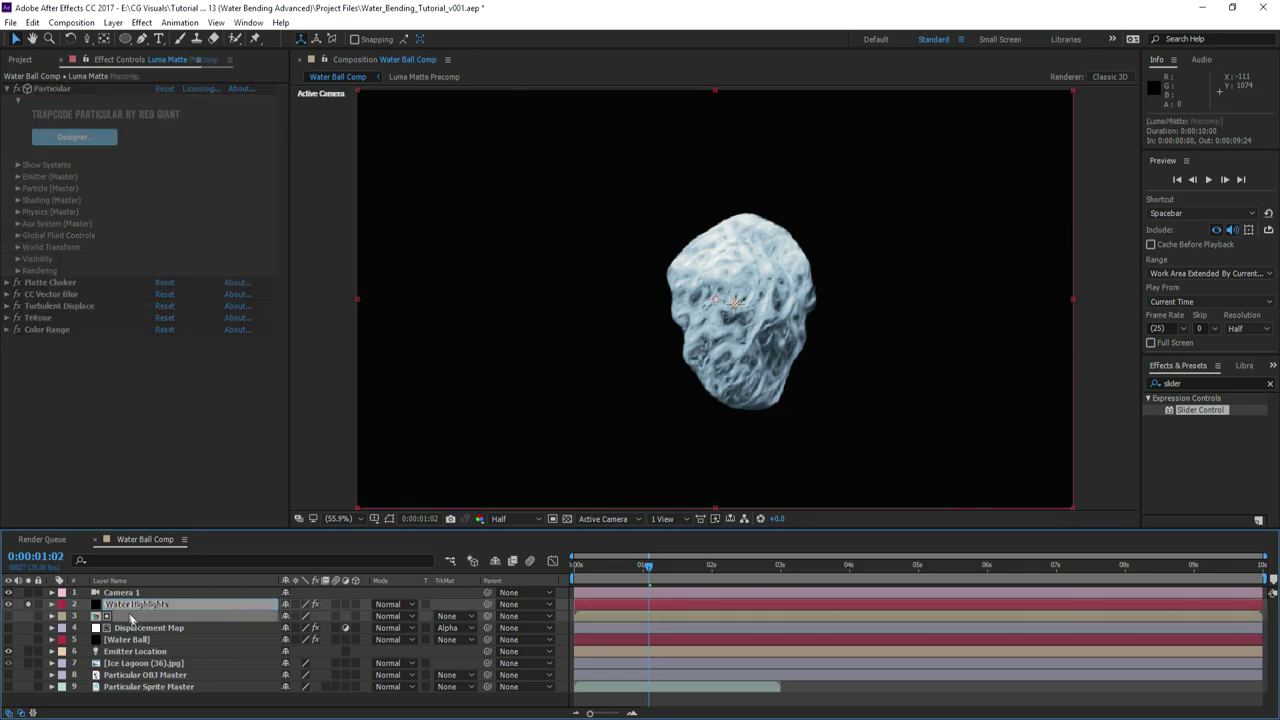
- Set the Water Highlights particle type to Sprite Colorize and Set Color to Random from Gradient
{"action": "left_click", "coordinate": [18, 188]}
{"action": "left_click", "coordinate": [178, 224]}
{"action": "left_click", "coordinate": [172, 332]}
{"action": "left_click", "coordinate": [176, 366]}
{"action": "left_click", "coordinate": [222, 412]}
- Apply the white-to-black preset to Color over Life and recolor the black end stop to light blue-grey B5C0C8
{"action": "left_click", "coordinate": [31, 401]}
{"action": "scroll", "coordinate": [36, 405], "scroll_direction": "down", "scroll_amount": 1}
{"action": "left_click", "coordinate": [216, 431]}
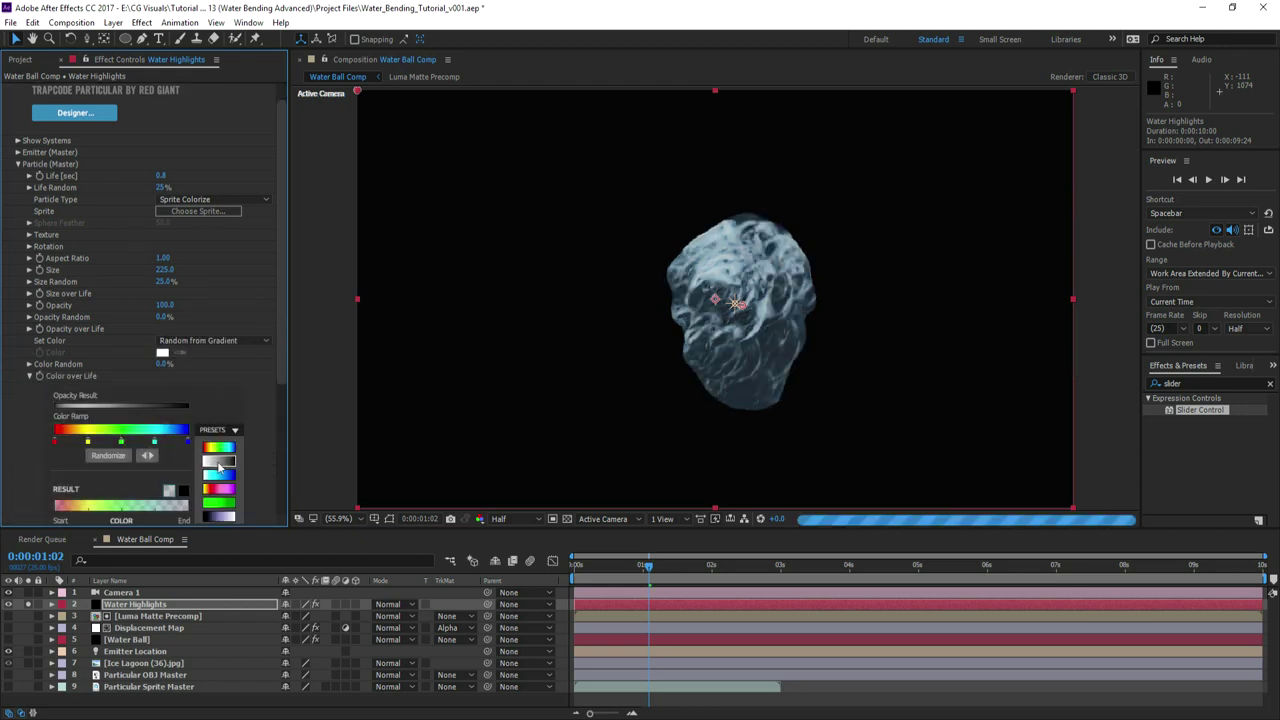
{"action": "left_click", "coordinate": [228, 466]}
{"action": "double_click", "coordinate": [188, 442]}
{"action": "left_click_drag", "start_coordinate": [1062, 366], "coordinate": [1062, 358]}
{"action": "left_click", "coordinate": [893, 335]}
{"action": "left_click_drag", "start_coordinate": [893, 323], "coordinate": [896, 321]}
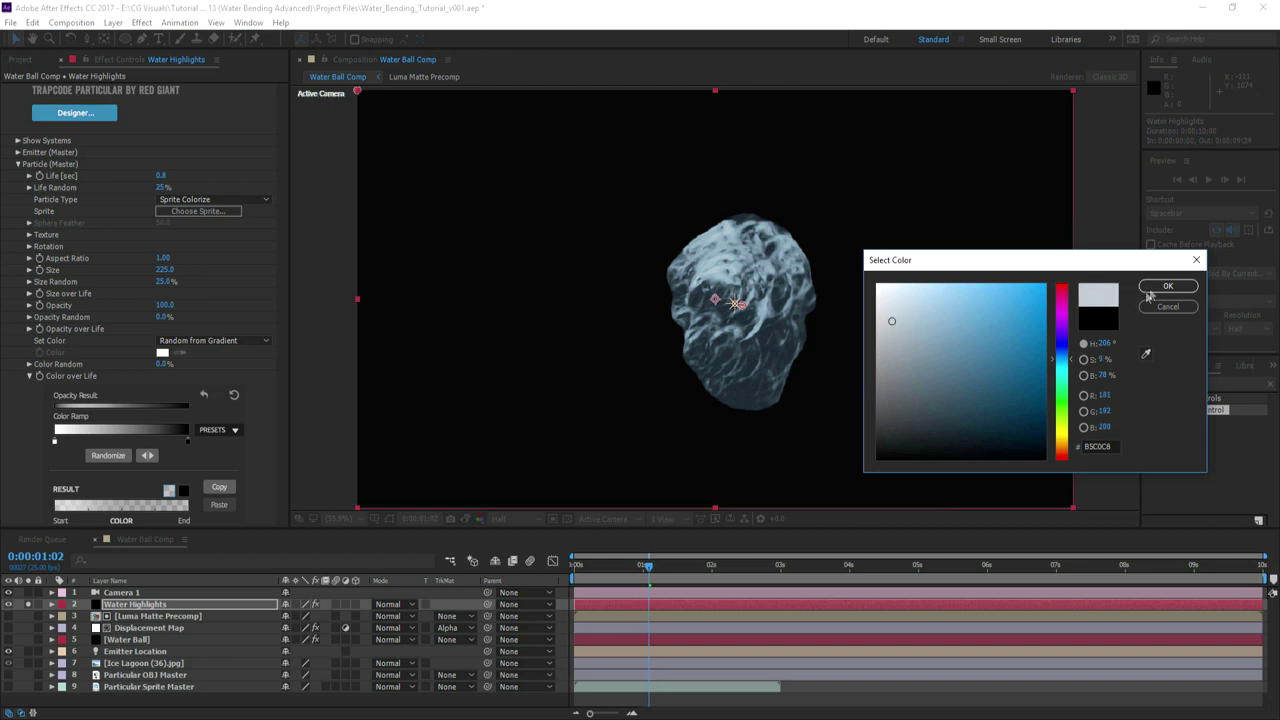
{"action": "left_click", "coordinate": [1149, 290]}
{"action": "left_click", "coordinate": [30, 376]}
{"action": "left_click", "coordinate": [18, 164]}
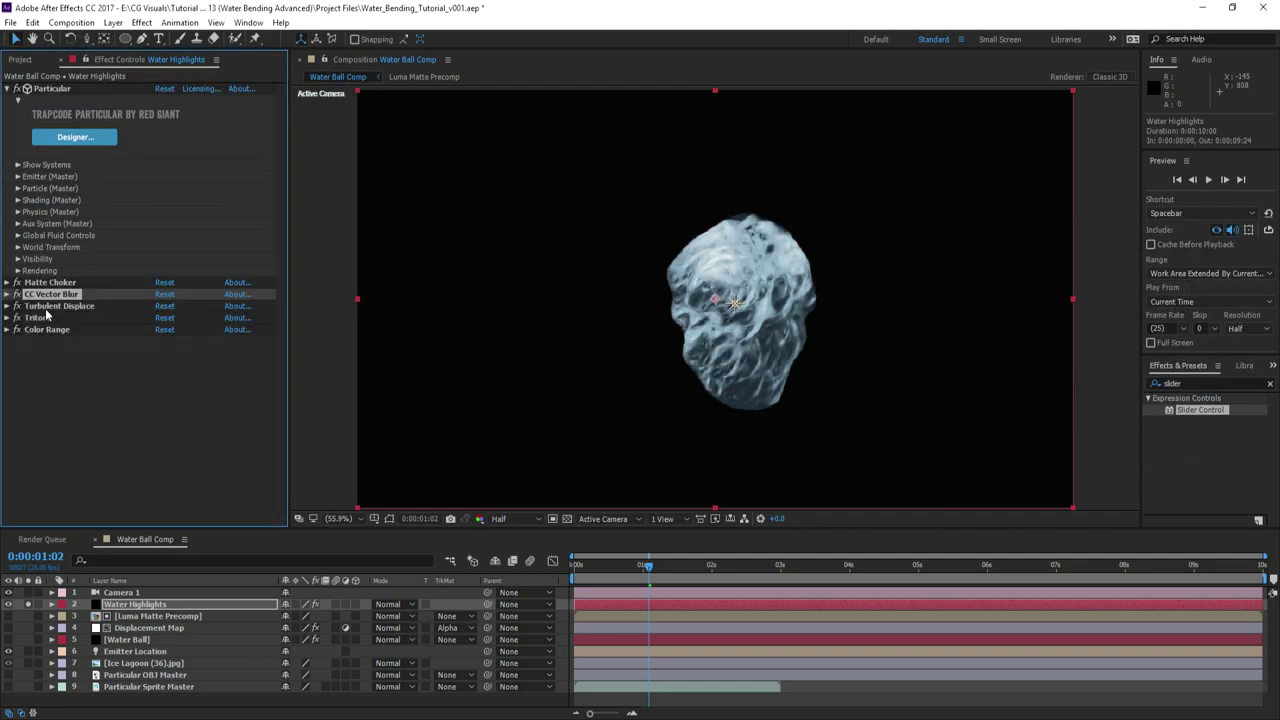
- Delete the CC Vector Blur and Color Range effects from the Water Highlights layer
{"action": "left_click", "coordinate": [54, 331]}
{"action": "left_click", "coordinate": [50, 294], "text": "ctrl"}
{"action": "key", "text": "Delete"}
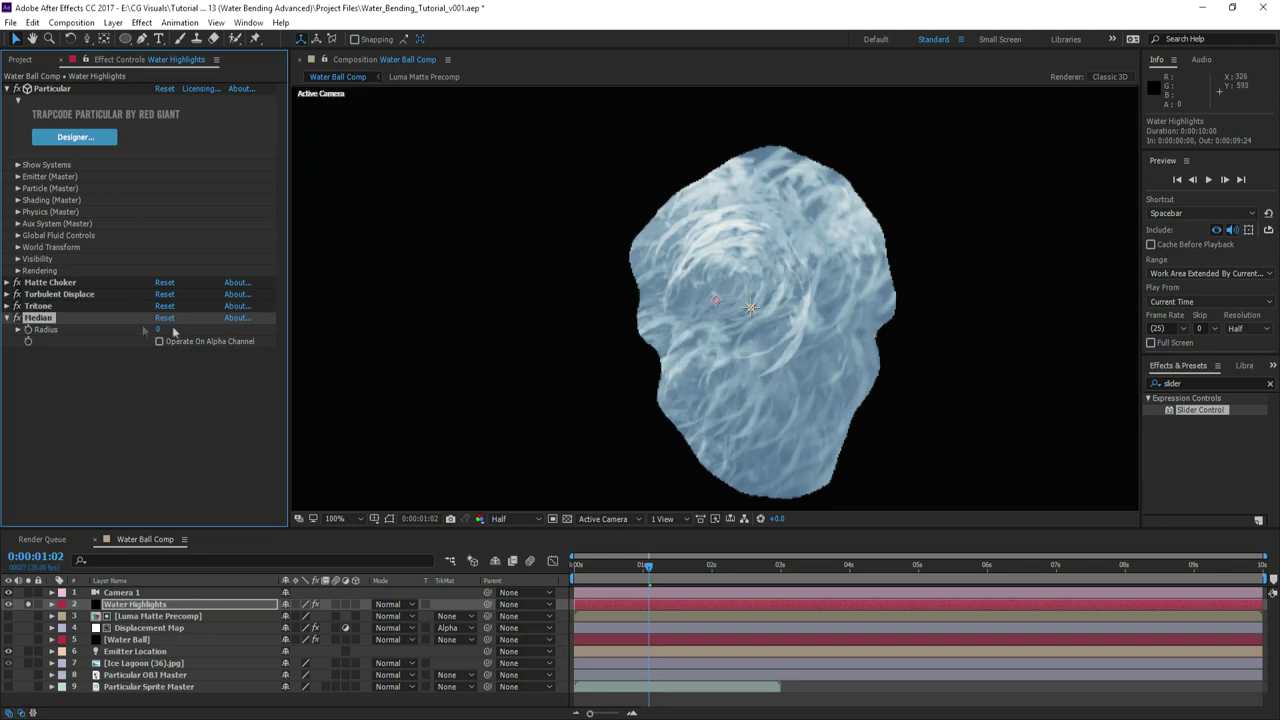
- Place the Median effect directly below Matte Choker with Radius 15, and order Tritone before Turbulent Displace
{"action": "left_click_drag", "start_coordinate": [46, 318], "coordinate": [50, 290]}
{"action": "left_click", "coordinate": [165, 306]}
{"action": "type", "text": "10"}
{"action": "left_click", "coordinate": [165, 390]}
- Apply CC Plastic to the Water Highlights layer and use Luma Matte Precomp as its Bump Layer
{"action": "left_click", "coordinate": [142, 22]}
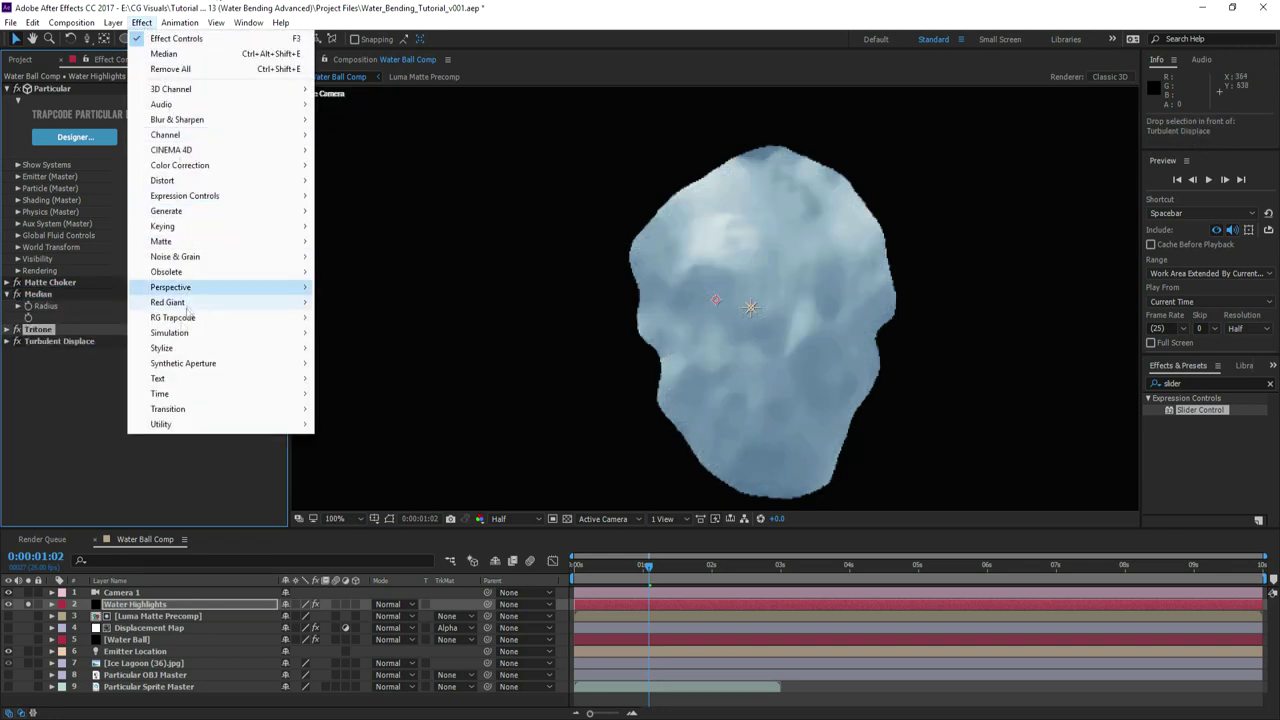
{"action": "mouse_move", "coordinate": [175, 350]}
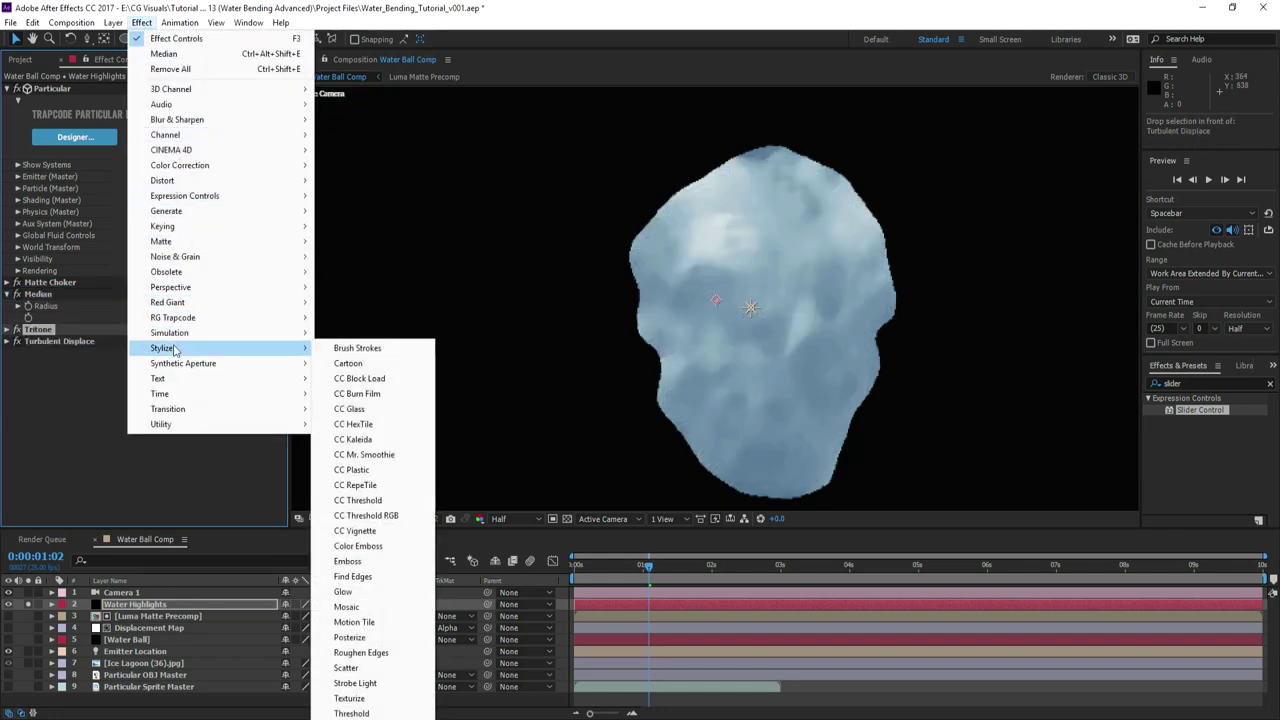
{"action": "left_click", "coordinate": [368, 470]}
{"action": "left_click", "coordinate": [18, 366]}
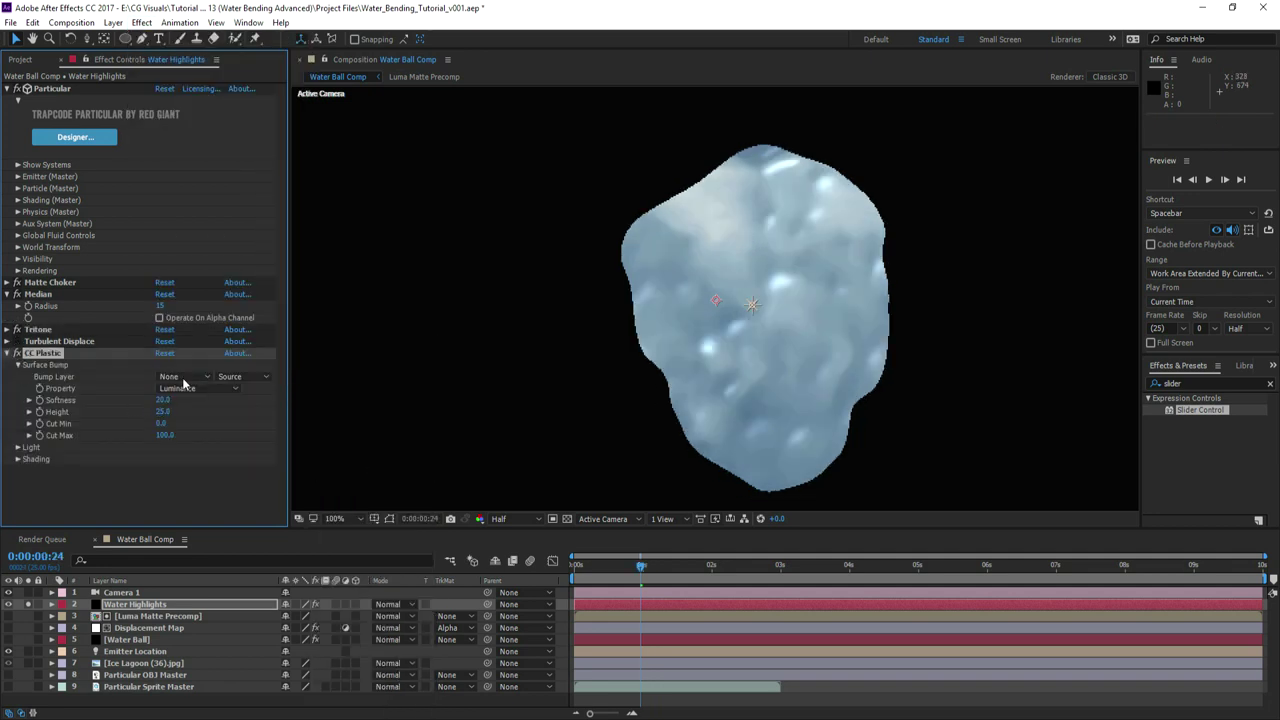
{"action": "left_click", "coordinate": [174, 378]}
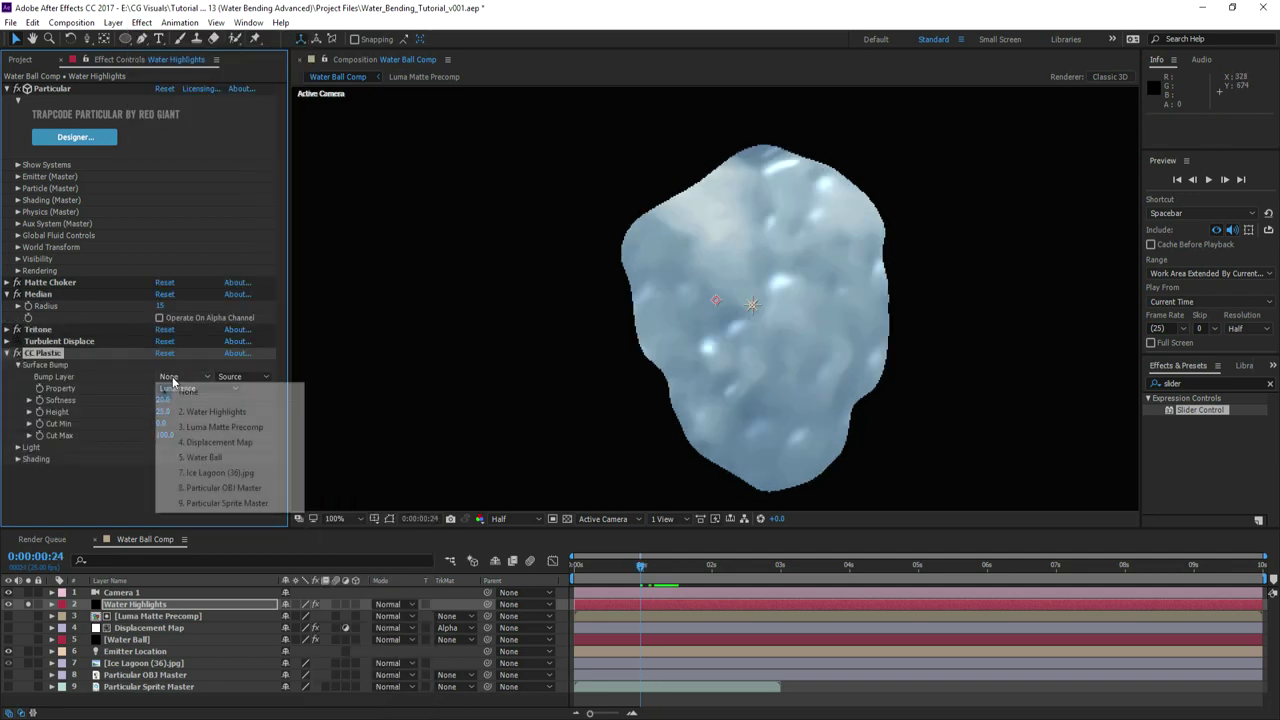
{"action": "left_click", "coordinate": [194, 426]}
- Set CC Plastic's Surface Bump Softness to 10 and Height to 30
{"action": "left_click_drag", "start_coordinate": [148, 407], "coordinate": [128, 416]}
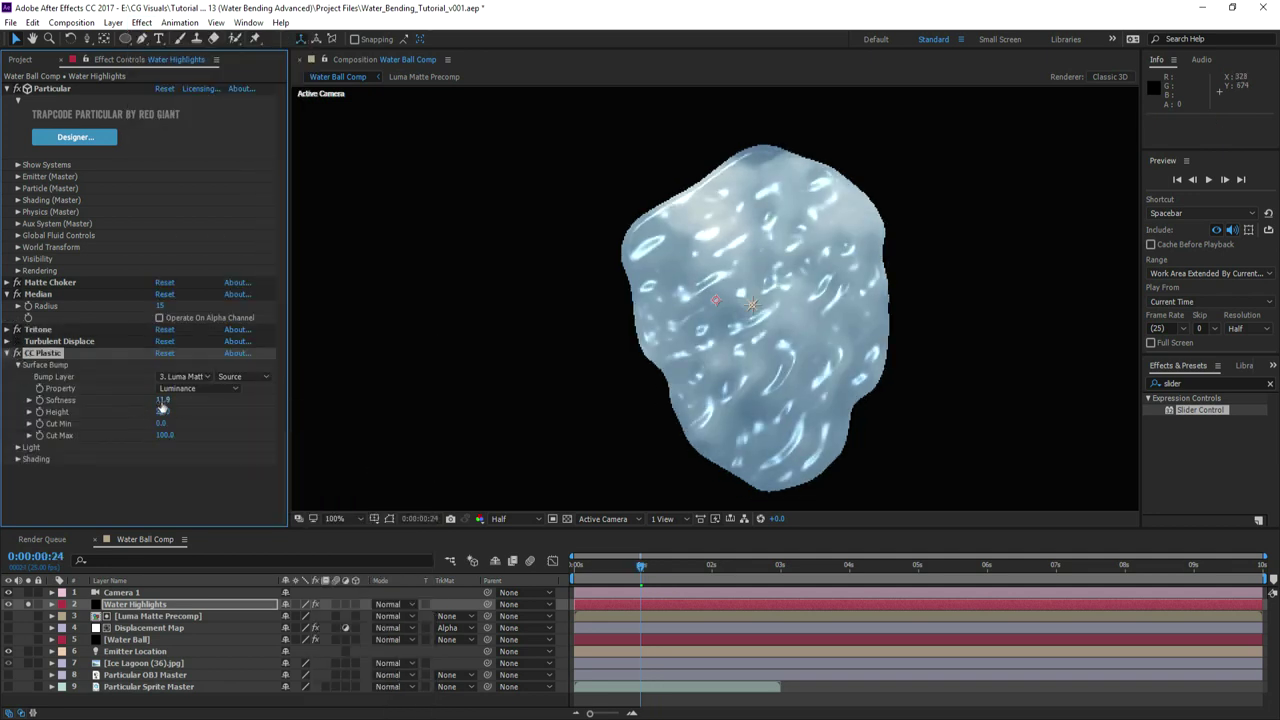
{"action": "key", "text": "Tab"}
{"action": "type", "text": "3"}
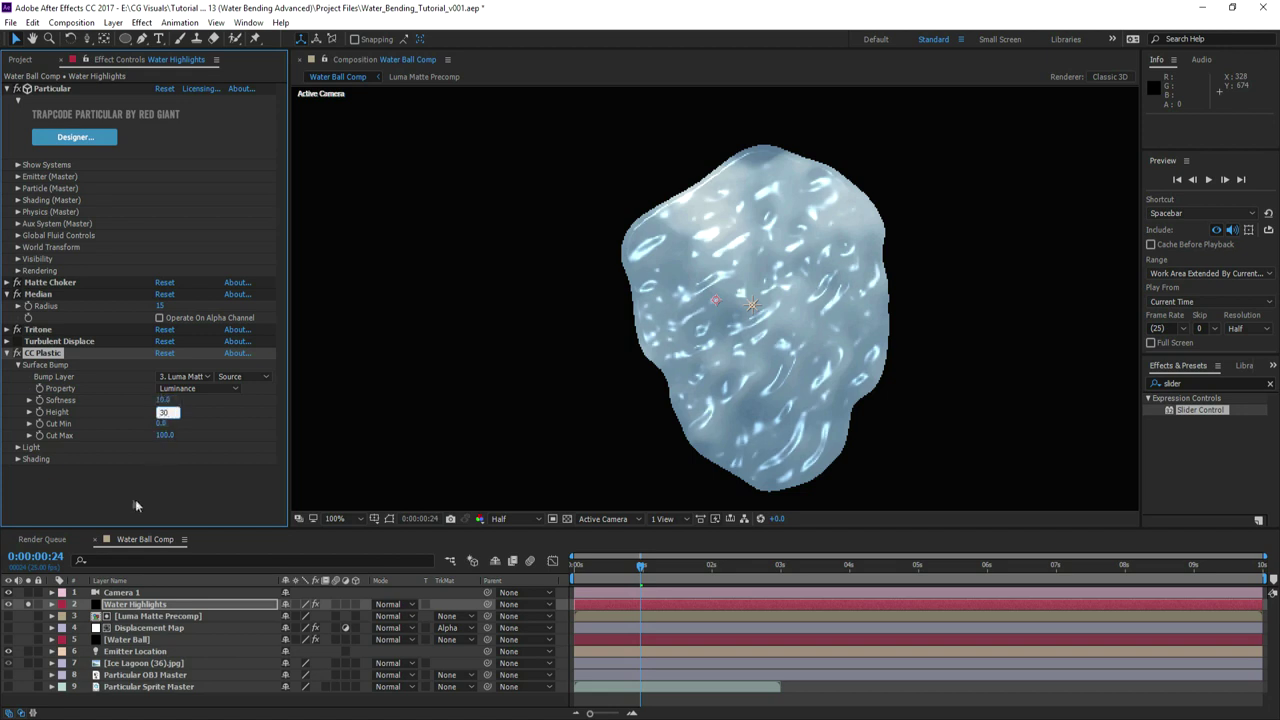
{"action": "left_click", "coordinate": [137, 506]}
{"action": "left_click", "coordinate": [18, 448]}
{"action": "scroll", "coordinate": [177, 489], "scroll_direction": "down", "scroll_amount": 1}
{"action": "left_click", "coordinate": [43, 332]}
{"action": "left_click", "coordinate": [17, 320]}
{"action": "left_click", "coordinate": [7, 332]}
- Apply a Color Range key to the Water Highlights layer with Fuzziness 200
{"action": "left_click", "coordinate": [142, 22]}
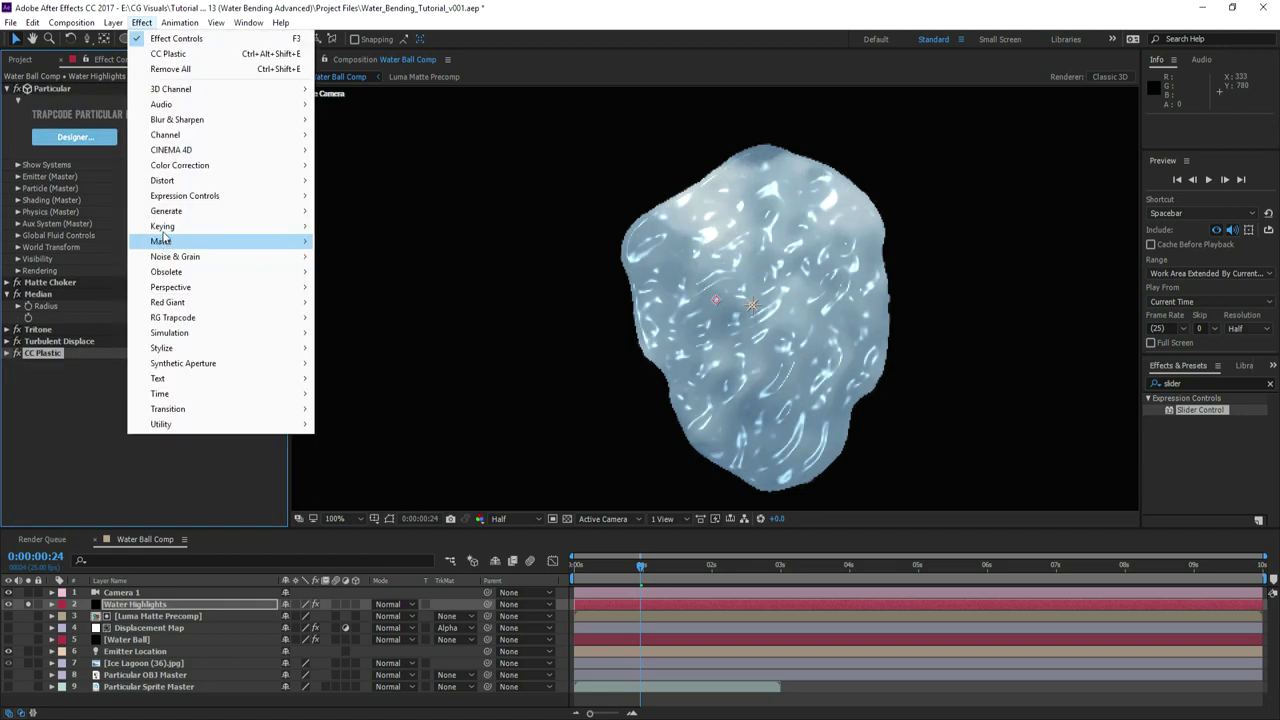
{"action": "mouse_move", "coordinate": [249, 236]}
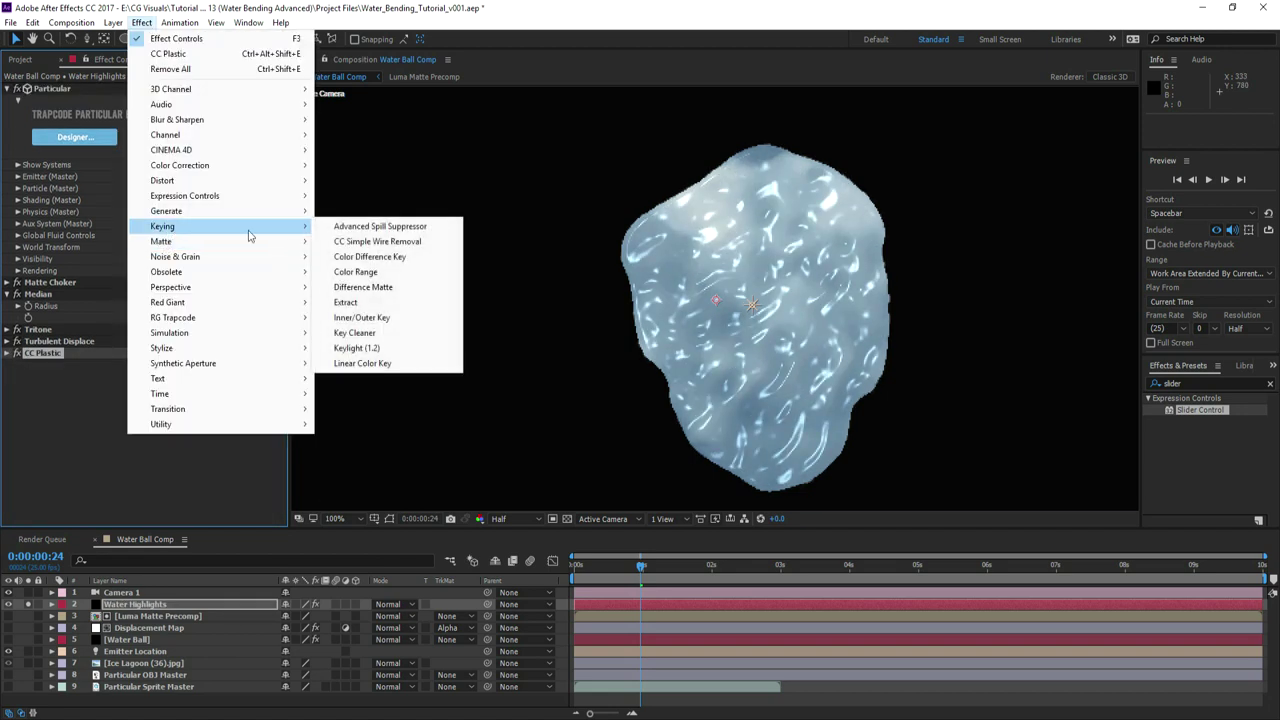
{"action": "left_click", "coordinate": [356, 271]}
{"action": "left_click_drag", "start_coordinate": [160, 440], "coordinate": [343, 437]}
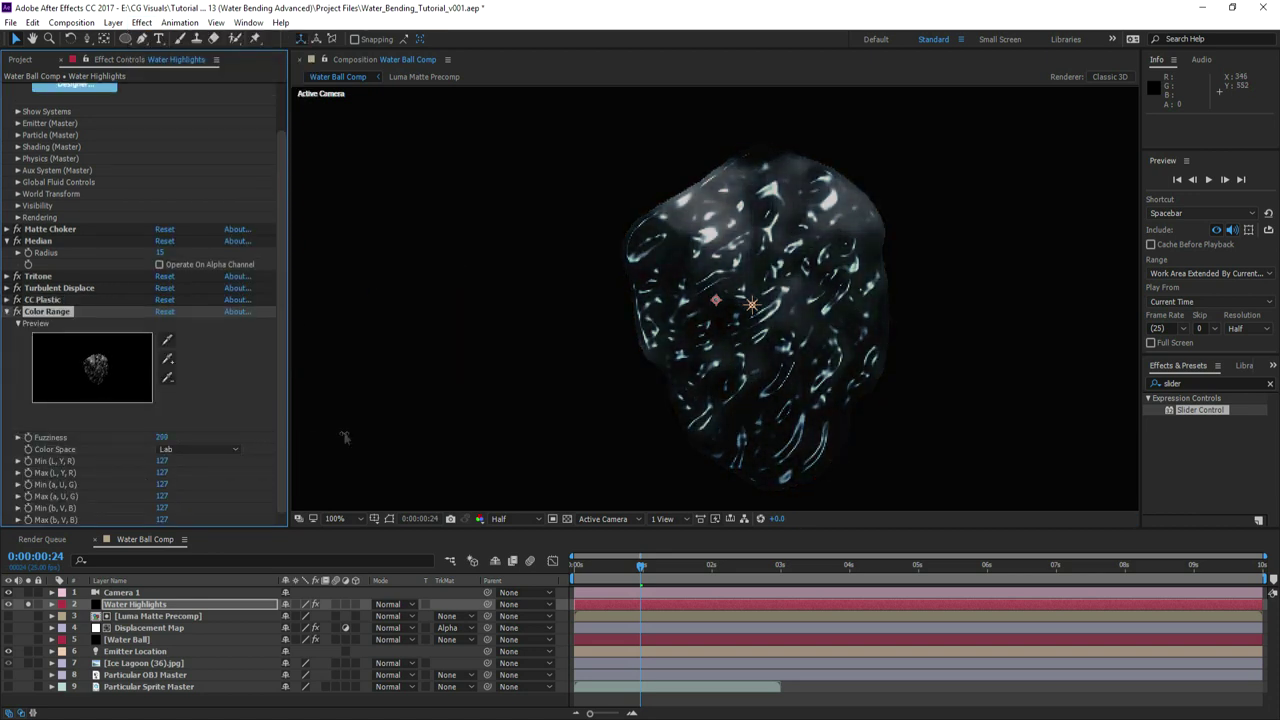
{"action": "left_click", "coordinate": [8, 311]}
- Apply CC Glass to the Water Highlights layer with Luma Matte Precomp as Bump Map and Alpha as its Property
{"action": "left_click", "coordinate": [141, 22]}
{"action": "mouse_move", "coordinate": [243, 346]}
{"action": "left_click", "coordinate": [371, 406]}
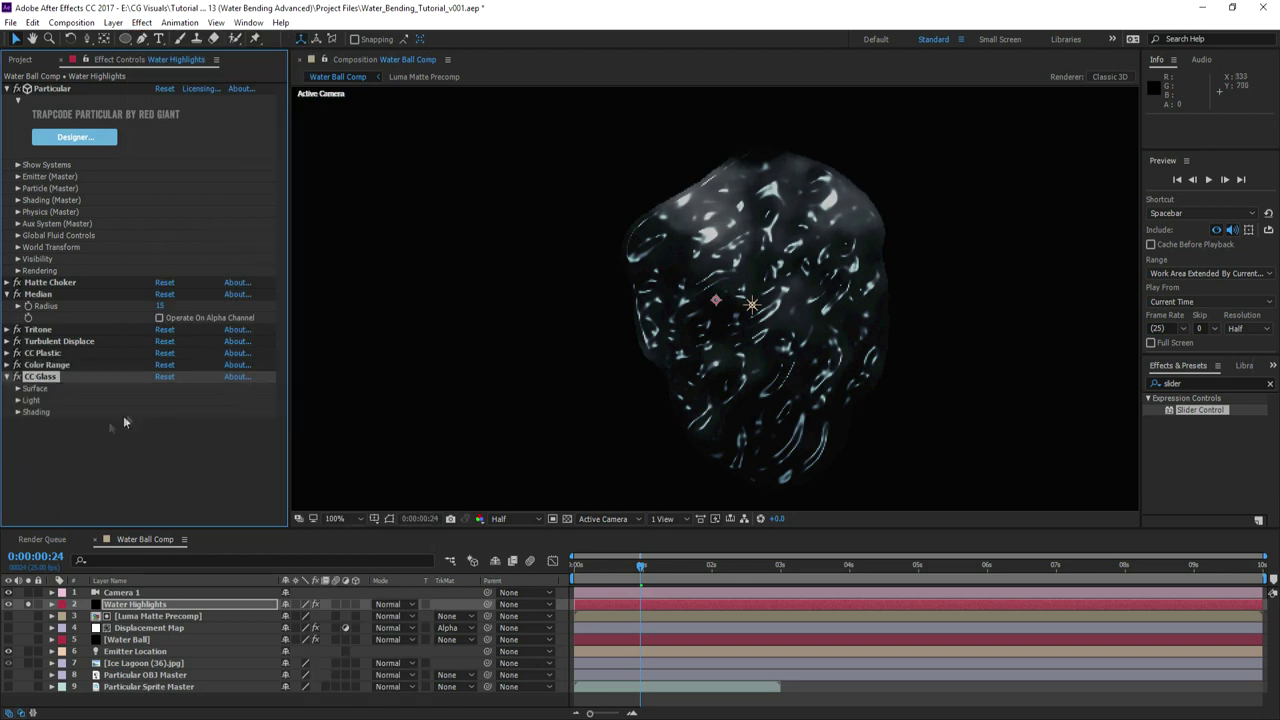
{"action": "left_click", "coordinate": [18, 389]}
{"action": "left_click", "coordinate": [183, 400]}
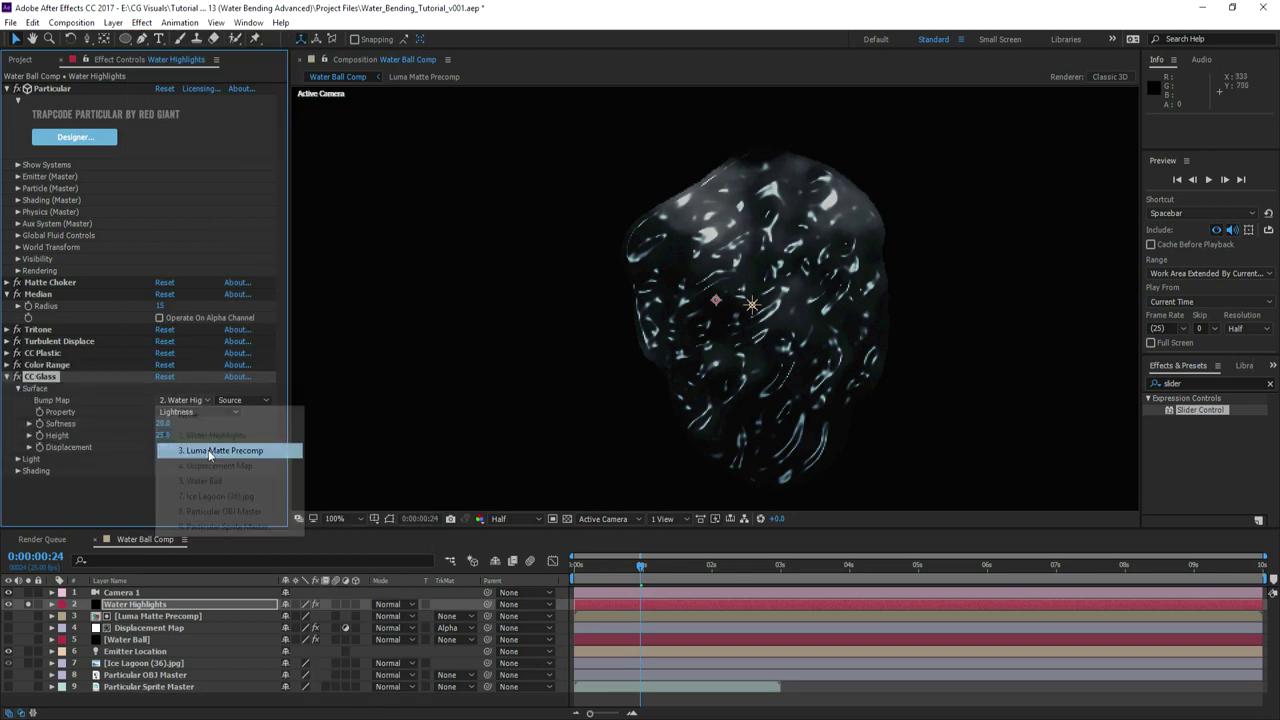
{"action": "left_click", "coordinate": [200, 448]}
{"action": "left_click", "coordinate": [180, 411]}
{"action": "left_click", "coordinate": [181, 466]}
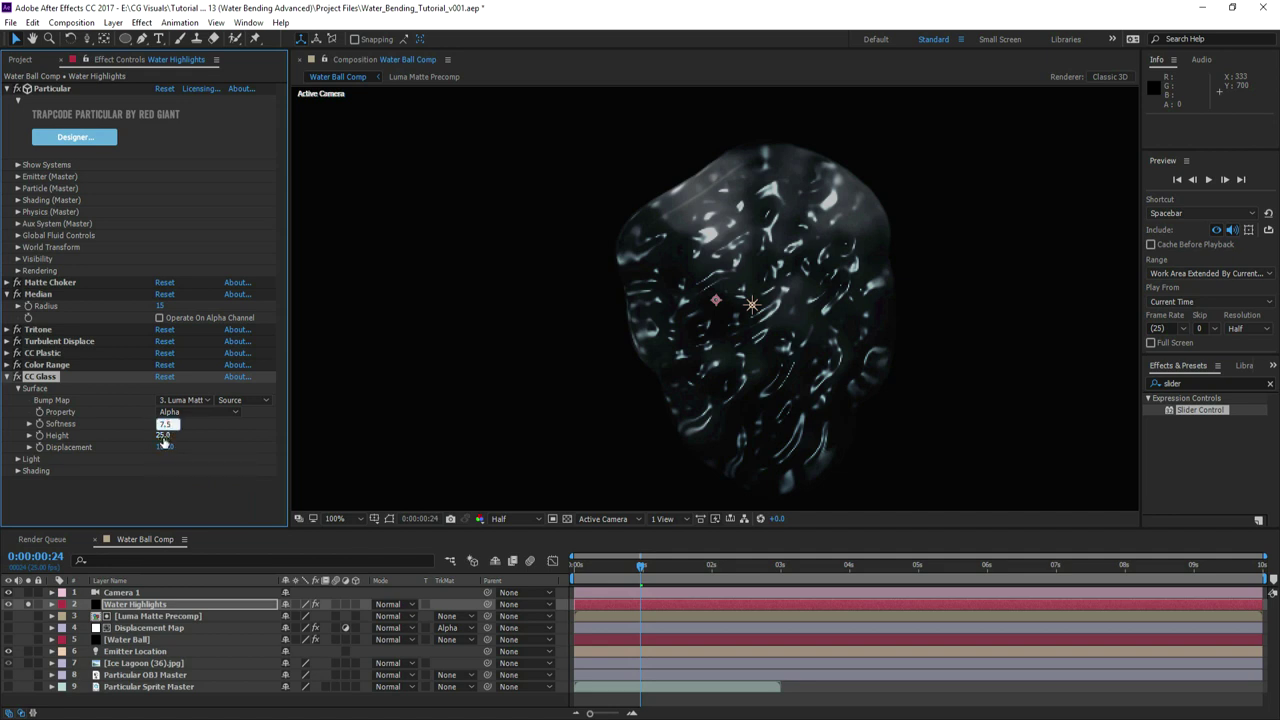
- Set CC Glass's Softness to 7.5, give it a negative Displacement, and set its Bump Map to None
{"action": "key", "text": "Tab"}
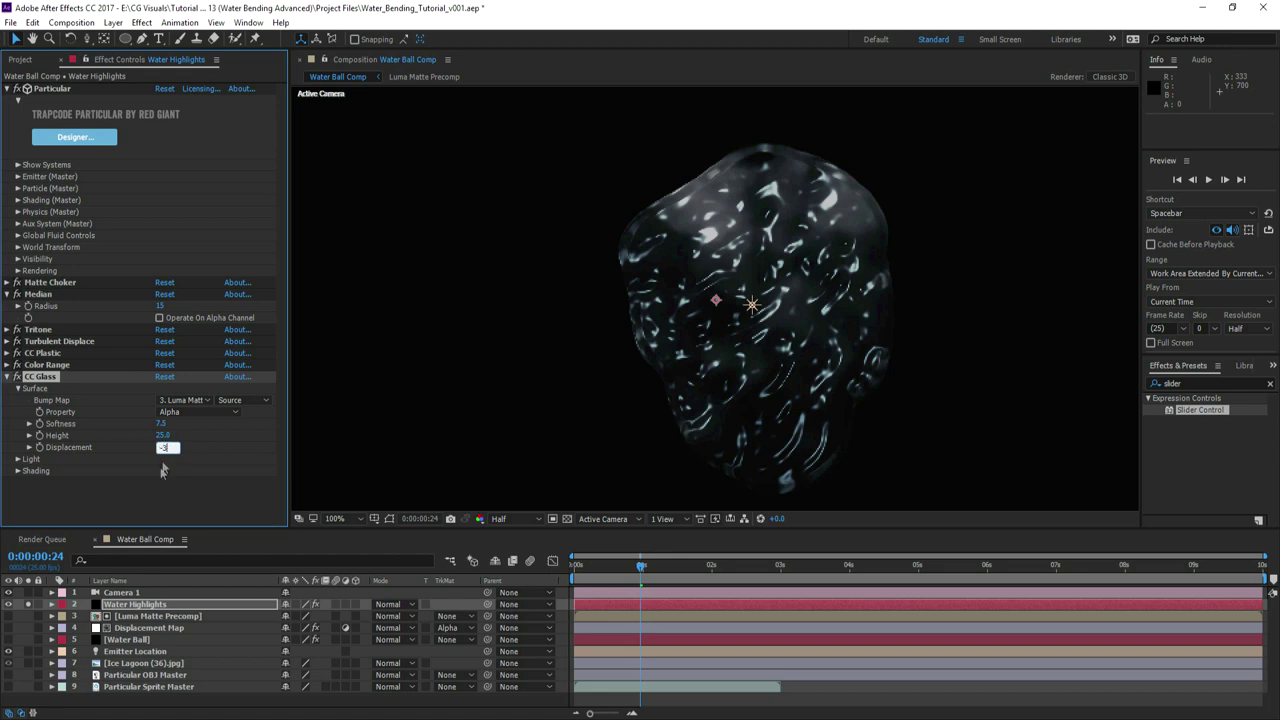
{"action": "left_click", "coordinate": [153, 496]}
{"action": "left_click", "coordinate": [185, 401]}
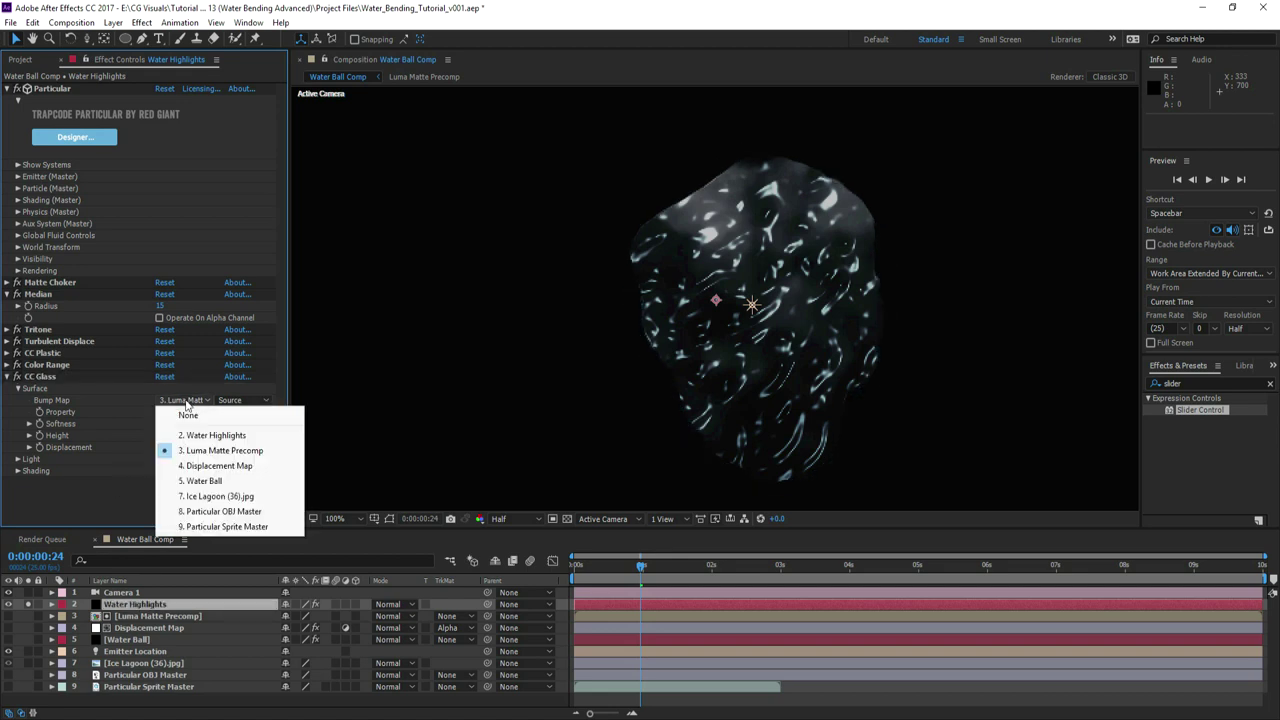
{"action": "left_click", "coordinate": [186, 412]}
{"action": "left_click", "coordinate": [7, 377]}
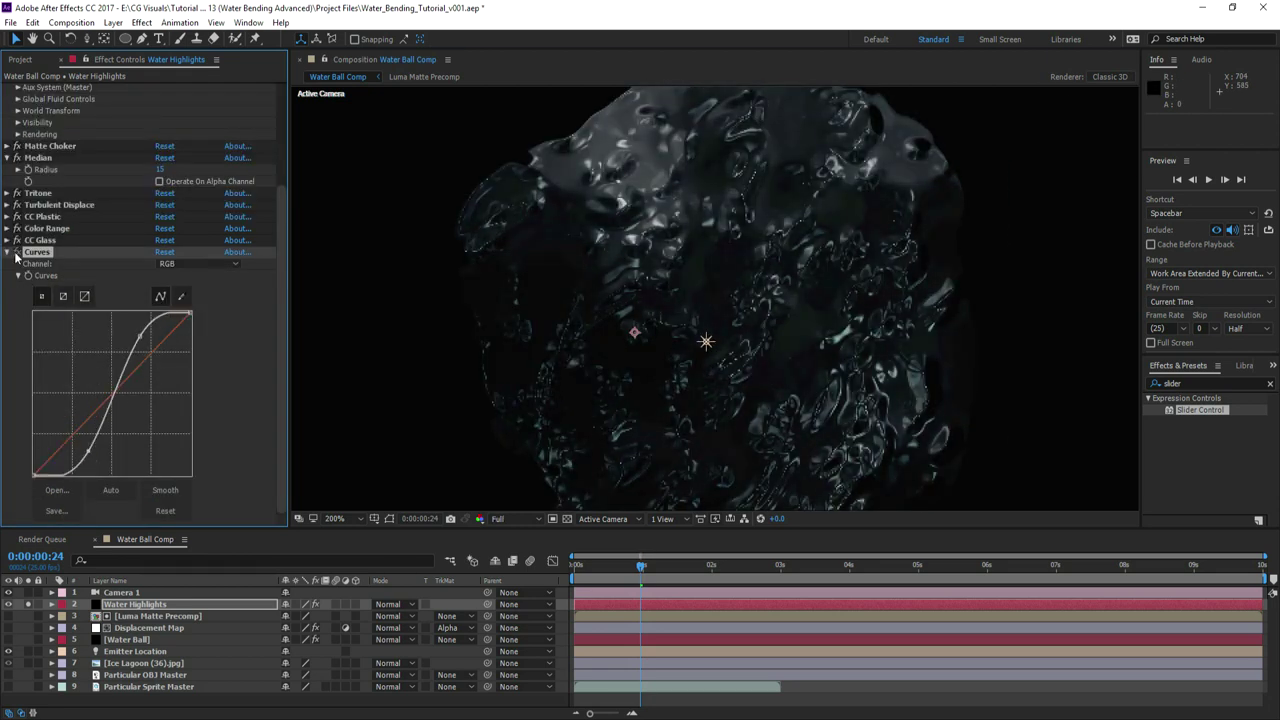
- Shape an S-curve on the Alpha channel of the Water Highlights layer's Curves effect
{"action": "left_click", "coordinate": [16, 254]}
{"action": "left_click", "coordinate": [198, 264]}
{"action": "left_click", "coordinate": [190, 338]}
{"action": "left_click_drag", "start_coordinate": [146, 356], "coordinate": [139, 337]}
{"action": "left_click_drag", "start_coordinate": [74, 432], "coordinate": [77, 444]}
- Try raising the upper part of the RGB curve in the Curves effect
{"action": "left_click", "coordinate": [198, 264]}
{"action": "left_click", "coordinate": [188, 278]}
{"action": "left_click_drag", "start_coordinate": [147, 357], "coordinate": [141, 341]}
{"action": "key", "text": "ctrl+z"}
{"action": "left_click_drag", "start_coordinate": [610, 345], "coordinate": [600, 315]}
{"action": "left_click", "coordinate": [7, 252]}
- Apply CC Cross Blur to the Water Highlights layer with Radius X 5 and Transfer Mode Screen
{"action": "left_click", "coordinate": [142, 22]}
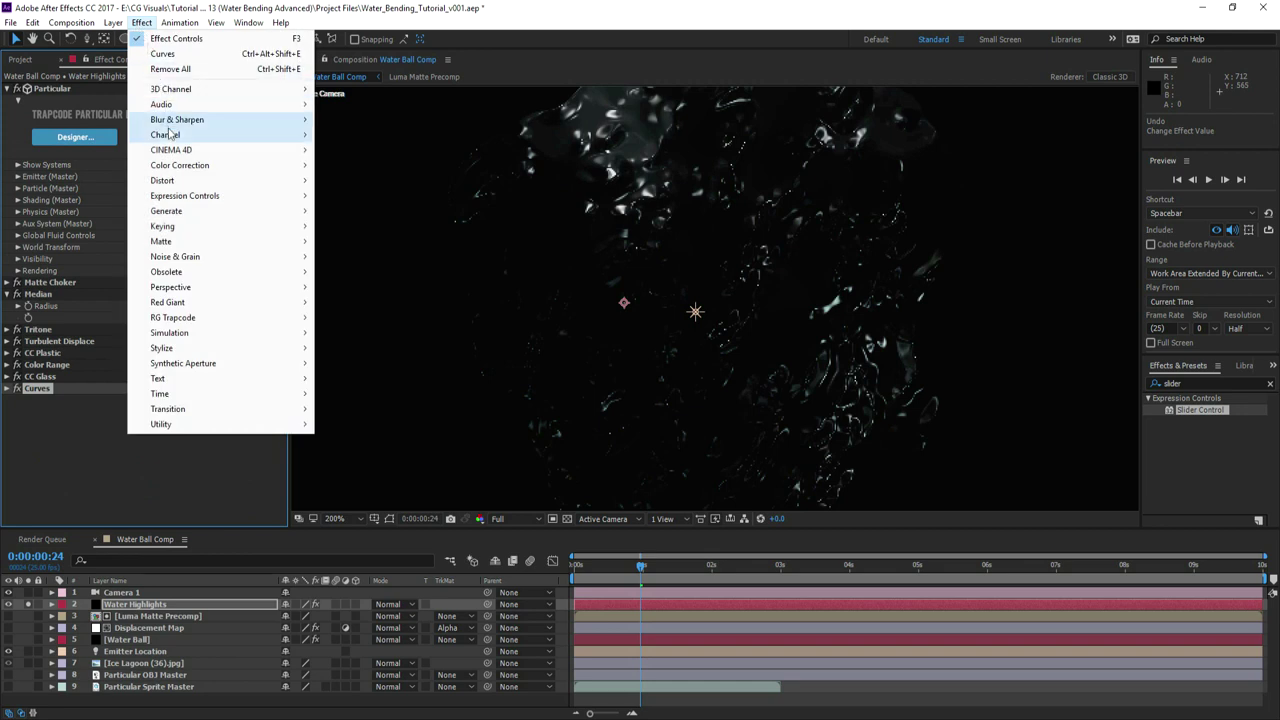
{"action": "mouse_move", "coordinate": [177, 120]}
{"action": "left_click", "coordinate": [365, 164]}
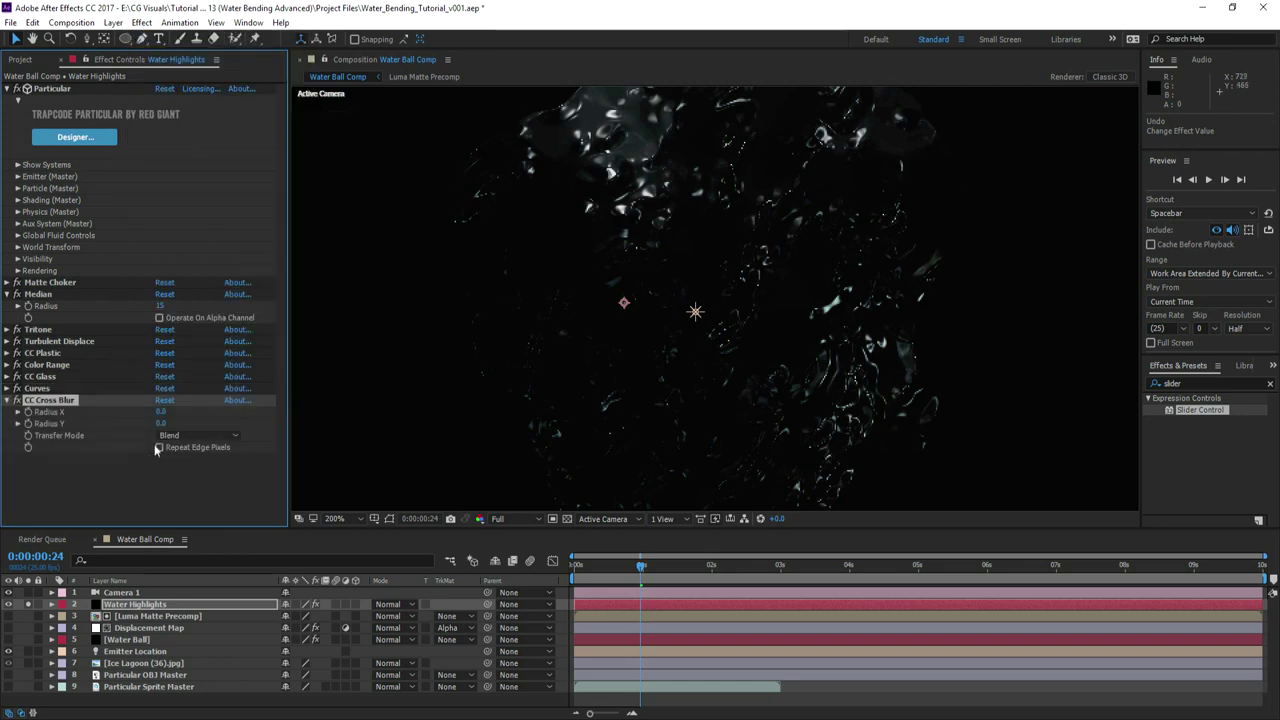
{"action": "left_click", "coordinate": [161, 411]}
{"action": "type", "text": "5"}
{"action": "left_click", "coordinate": [198, 435]}
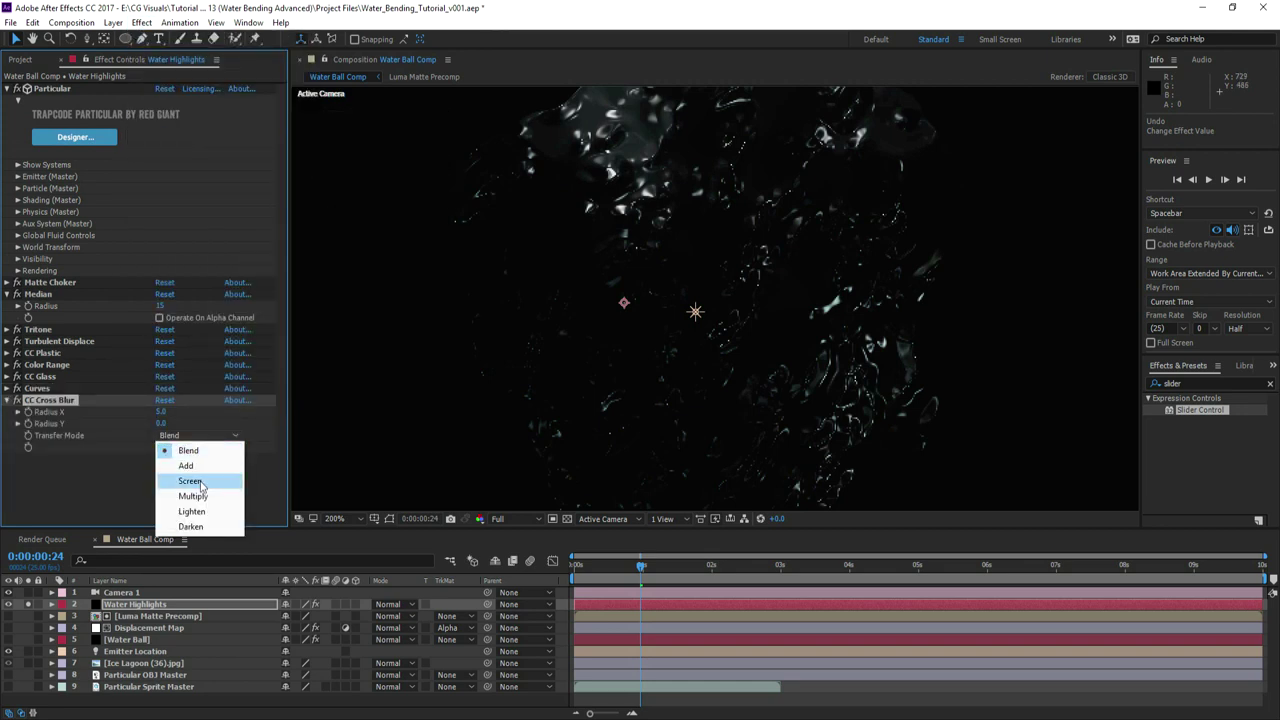
{"action": "left_click", "coordinate": [200, 480]}
- Add a second CC Cross Blur to the Water Highlights layer with Radius Y 20 and Transfer Mode Add
{"action": "left_click", "coordinate": [141, 22]}
{"action": "mouse_move", "coordinate": [200, 122]}
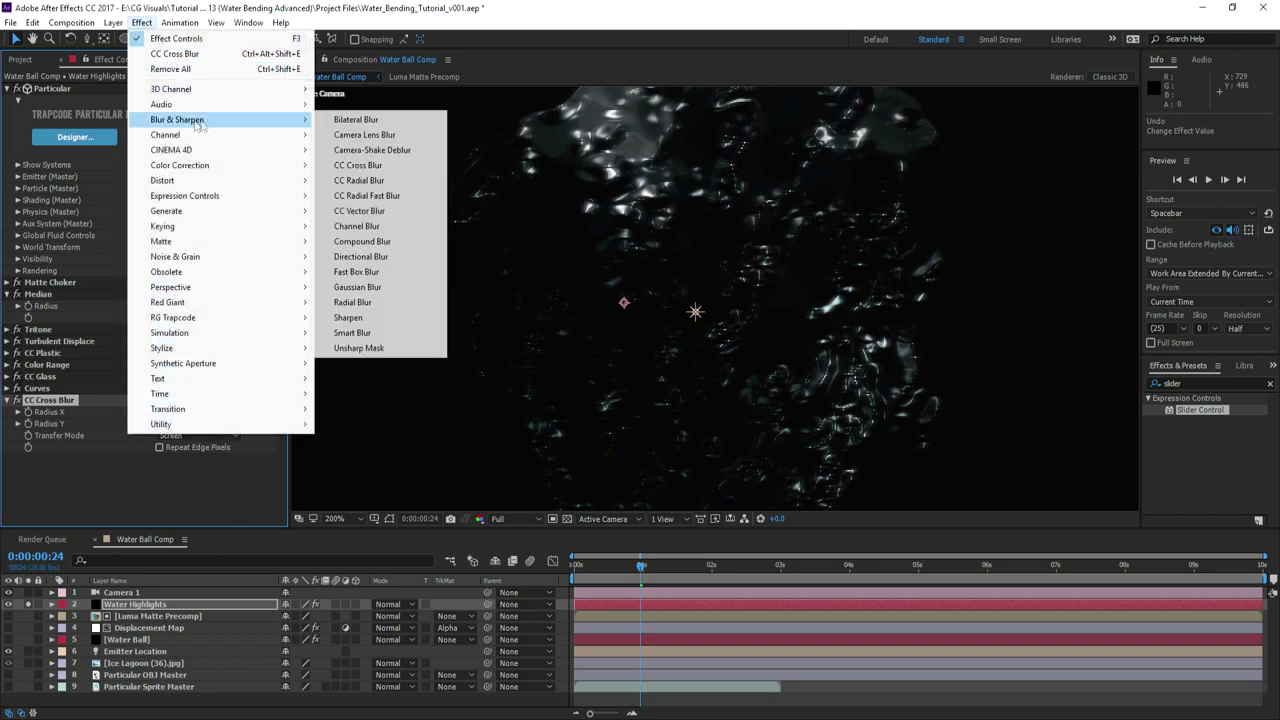
{"action": "left_click", "coordinate": [357, 165]}
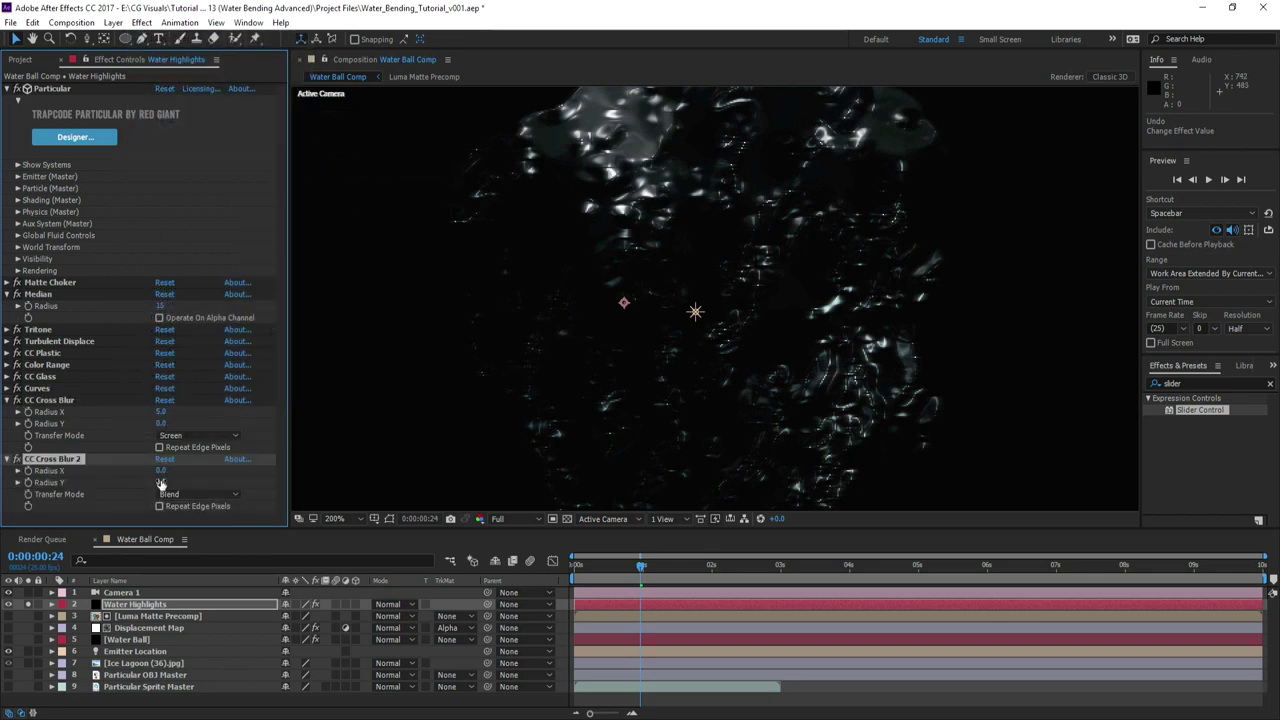
{"action": "type", "text": "50"}
{"action": "left_click", "coordinate": [188, 482]}
{"action": "left_click", "coordinate": [162, 483]}
{"action": "type", "text": "2"}
{"action": "left_click", "coordinate": [192, 497]}
{"action": "left_click", "coordinate": [183, 523]}
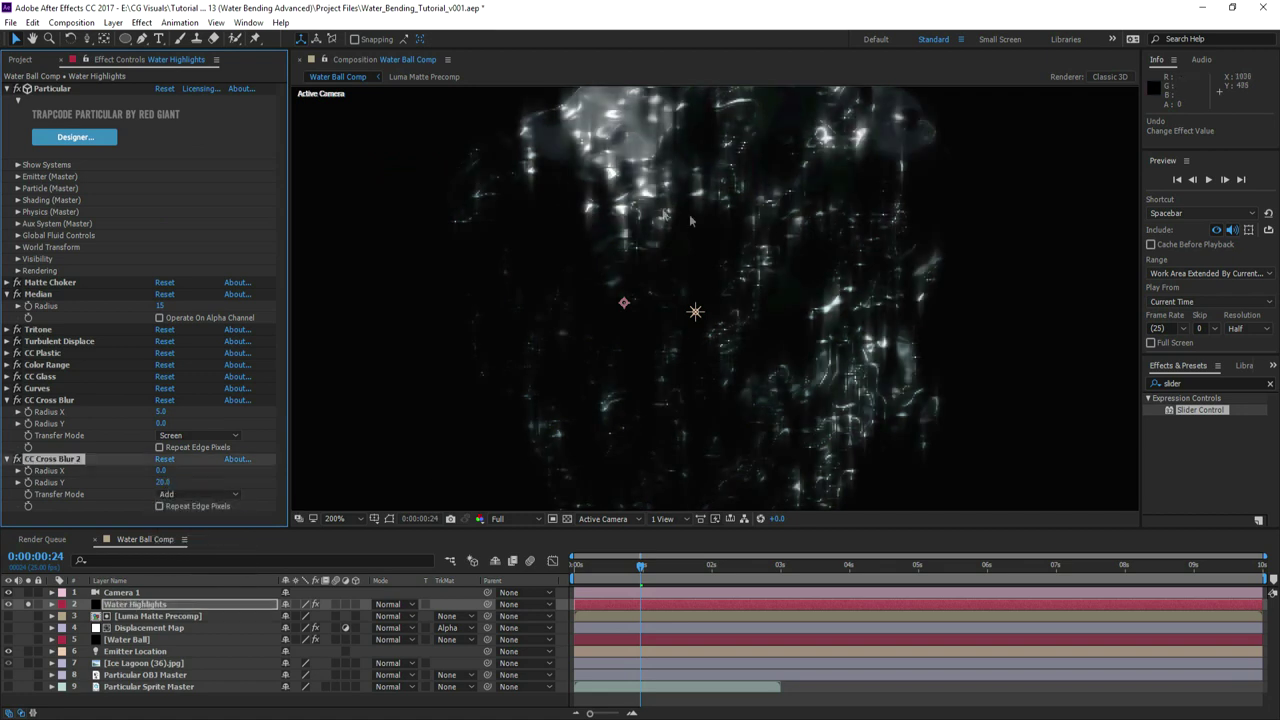
- Apply a Glow effect with Glow Threshold 85 to the Water Highlights layer and set the layer's blending mode to Screen
{"action": "left_click", "coordinate": [141, 22]}
{"action": "mouse_move", "coordinate": [220, 347]}
{"action": "left_click", "coordinate": [343, 591]}
{"action": "type", "text": "85"}
{"action": "left_click", "coordinate": [184, 369]}
{"action": "left_click_drag", "start_coordinate": [166, 363], "coordinate": [204, 364]}
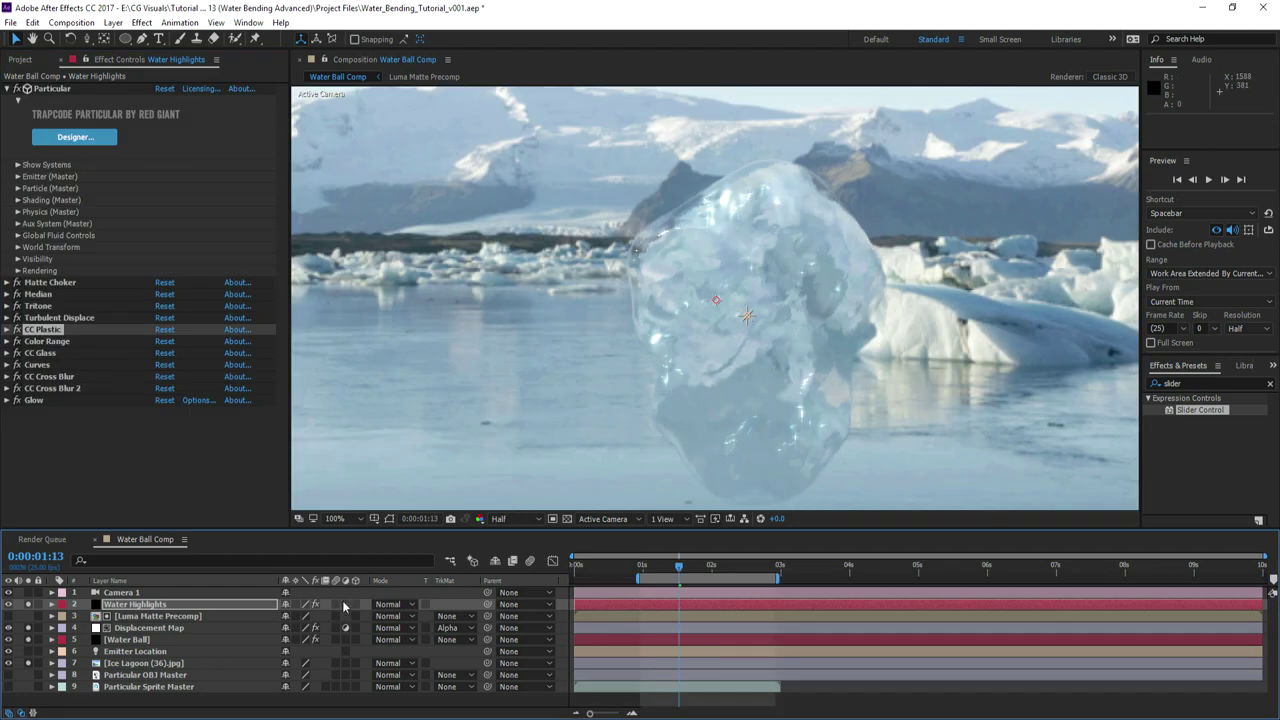
{"action": "left_click", "coordinate": [378, 605]}
{"action": "left_click", "coordinate": [448, 292]}
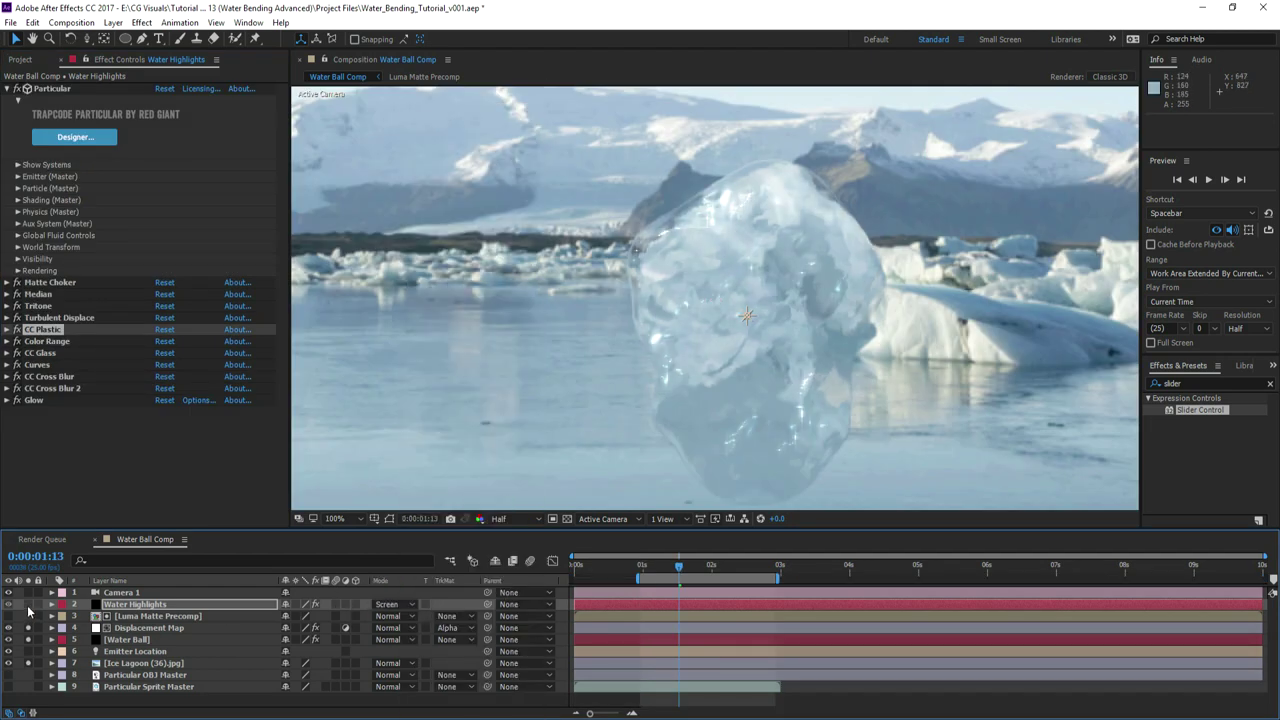
- Key the Water Ball layer with Color Range by sampling a tone inside the ball, with Fuzziness 59
{"action": "left_click", "coordinate": [127, 640]}
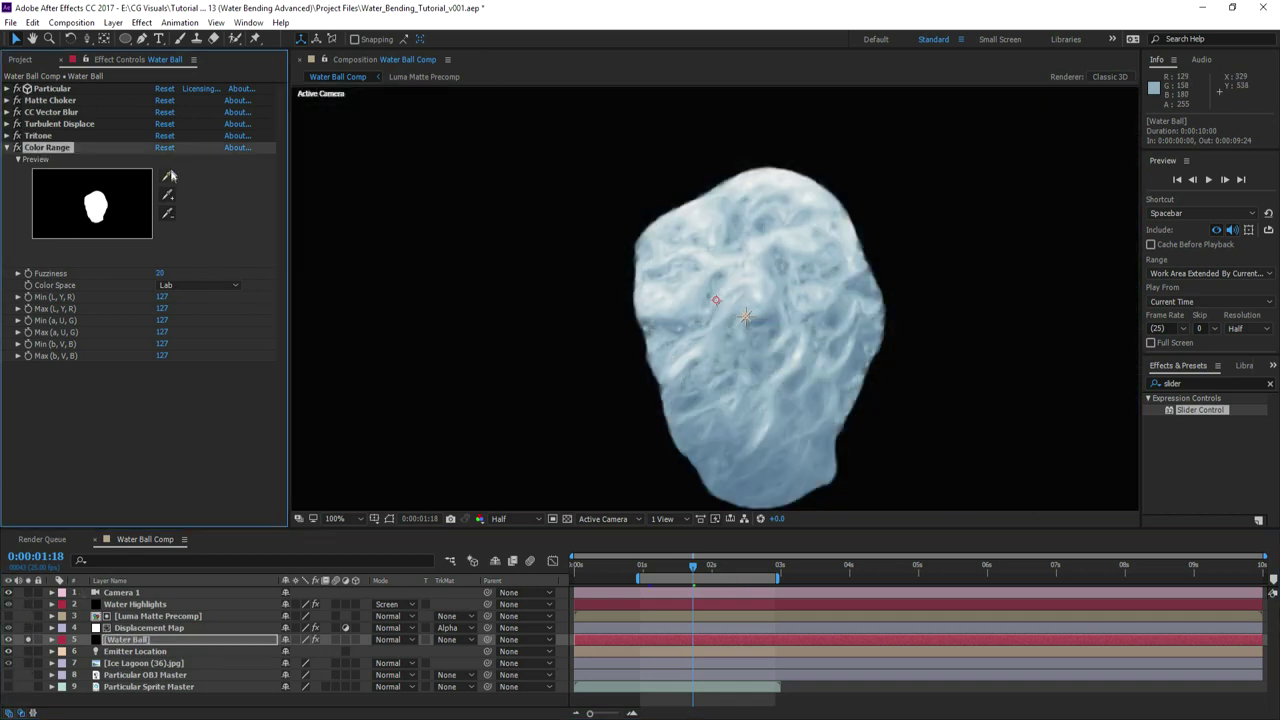
{"action": "left_click", "coordinate": [765, 342]}
{"action": "left_click_drag", "start_coordinate": [158, 273], "coordinate": [187, 273]}
- Solo the Ice Lagoon, Displacement Map and Water Highlights layers alongside Water Ball to compare the composite with and without Color Range
{"action": "left_click", "coordinate": [27, 665]}
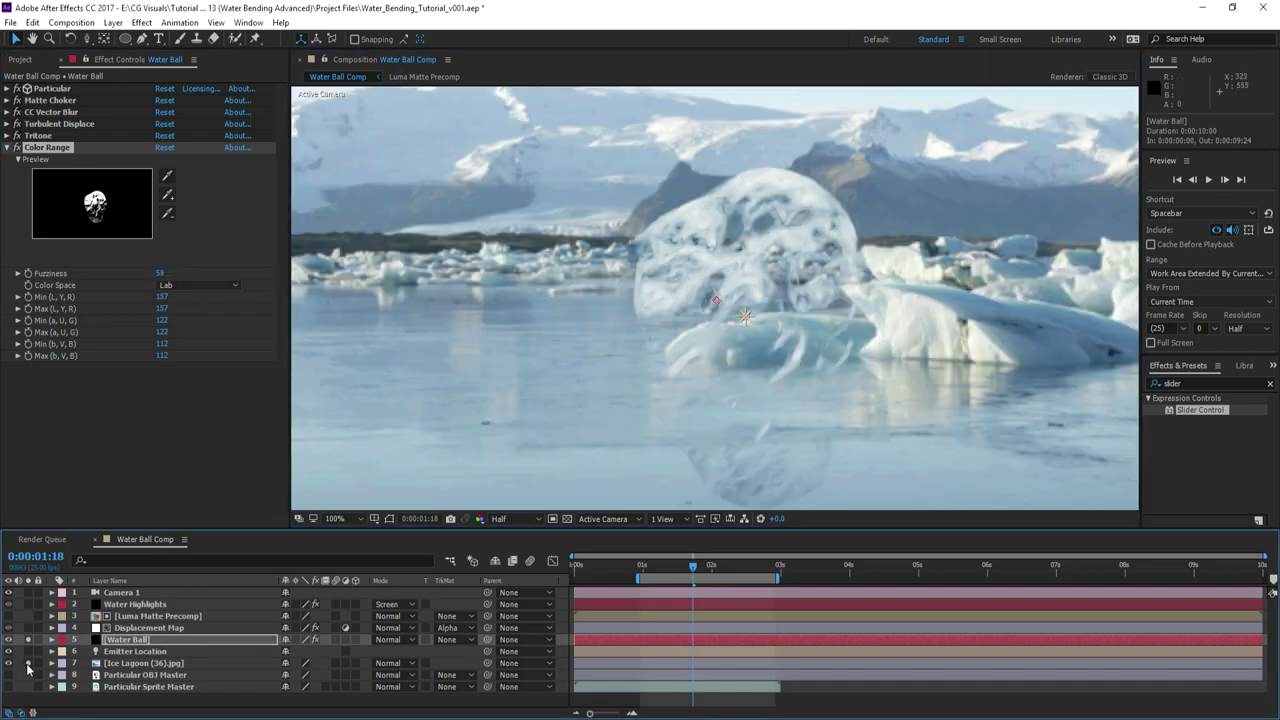
{"action": "left_click", "coordinate": [27, 627]}
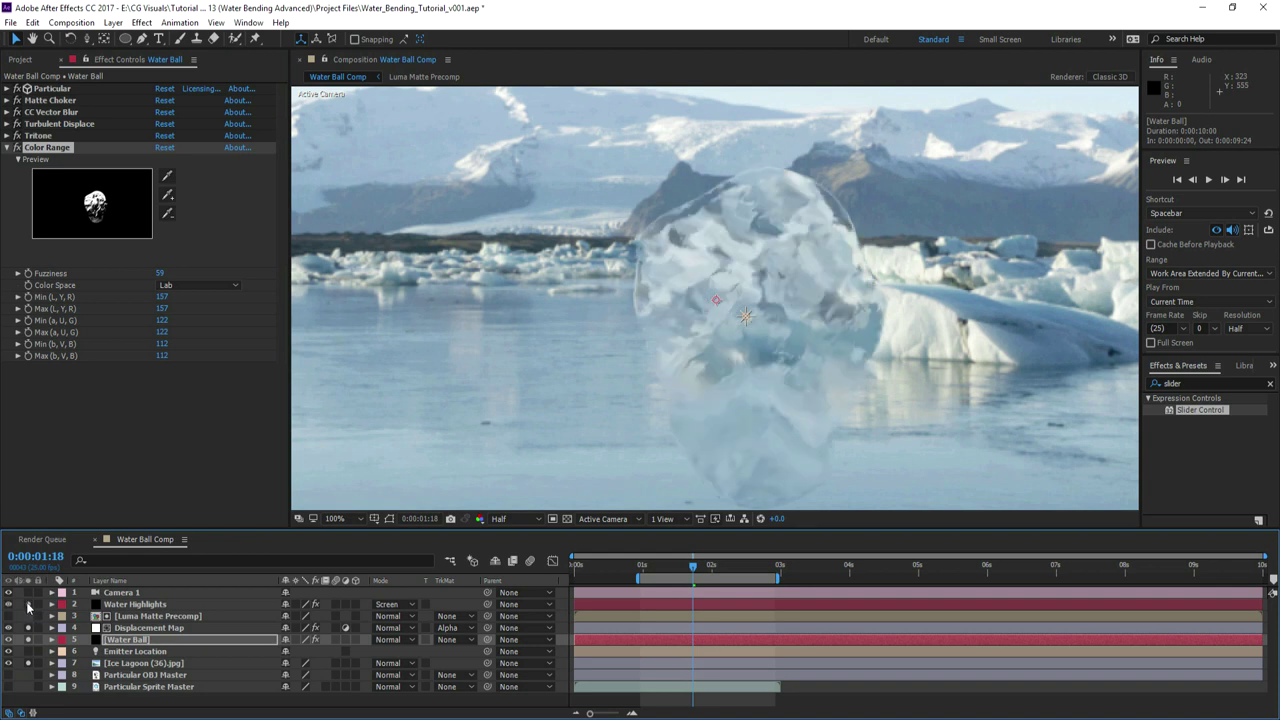
{"action": "left_click", "coordinate": [28, 604]}
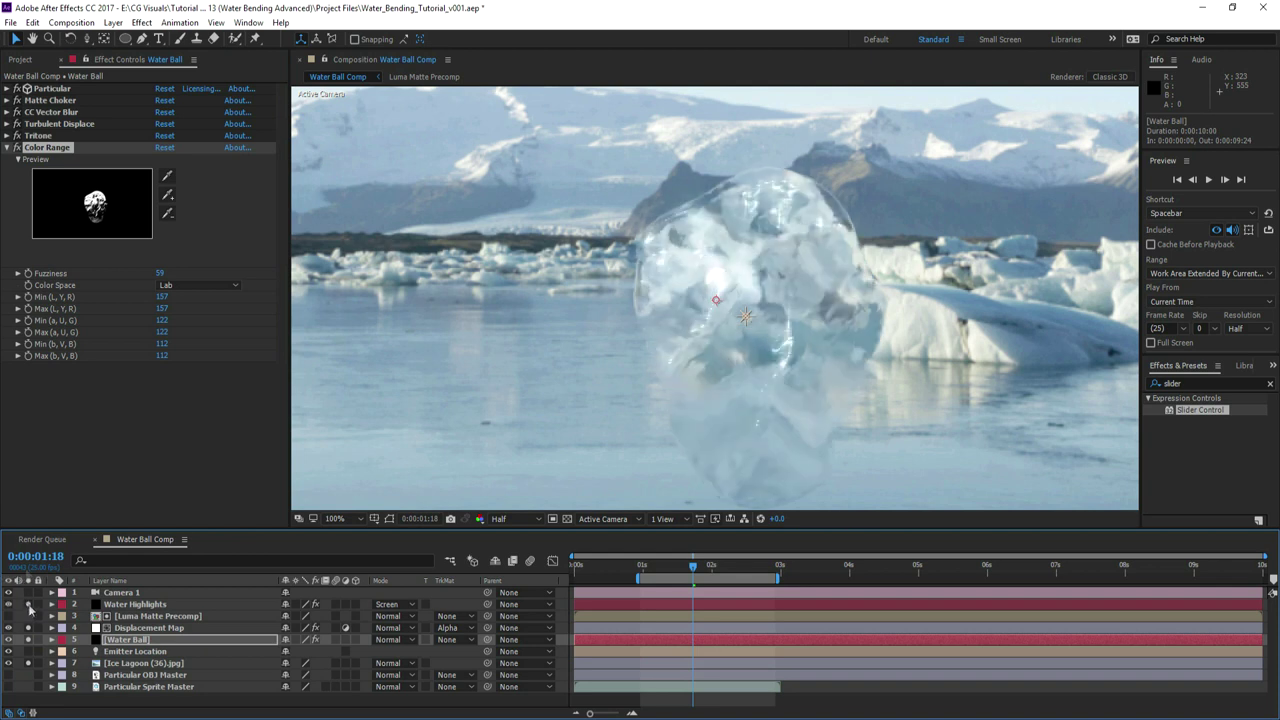
{"action": "left_click", "coordinate": [17, 147]}
{"action": "key", "text": "shift+slash"}
{"action": "left_click", "coordinate": [103, 210]}
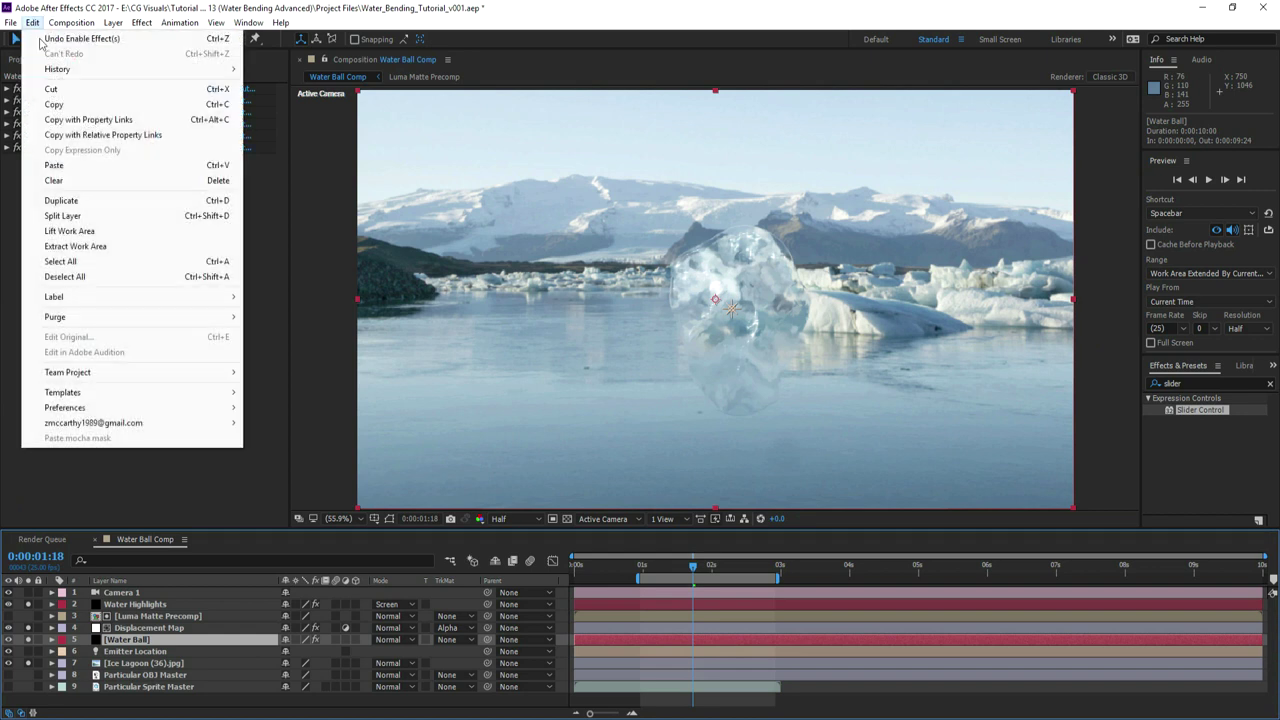
- Duplicate the Water Ball layer, placing the copy above Water Highlights and naming it Water Drops
{"action": "left_click", "coordinate": [62, 200]}
{"action": "left_click_drag", "start_coordinate": [127, 639], "coordinate": [125, 600]}
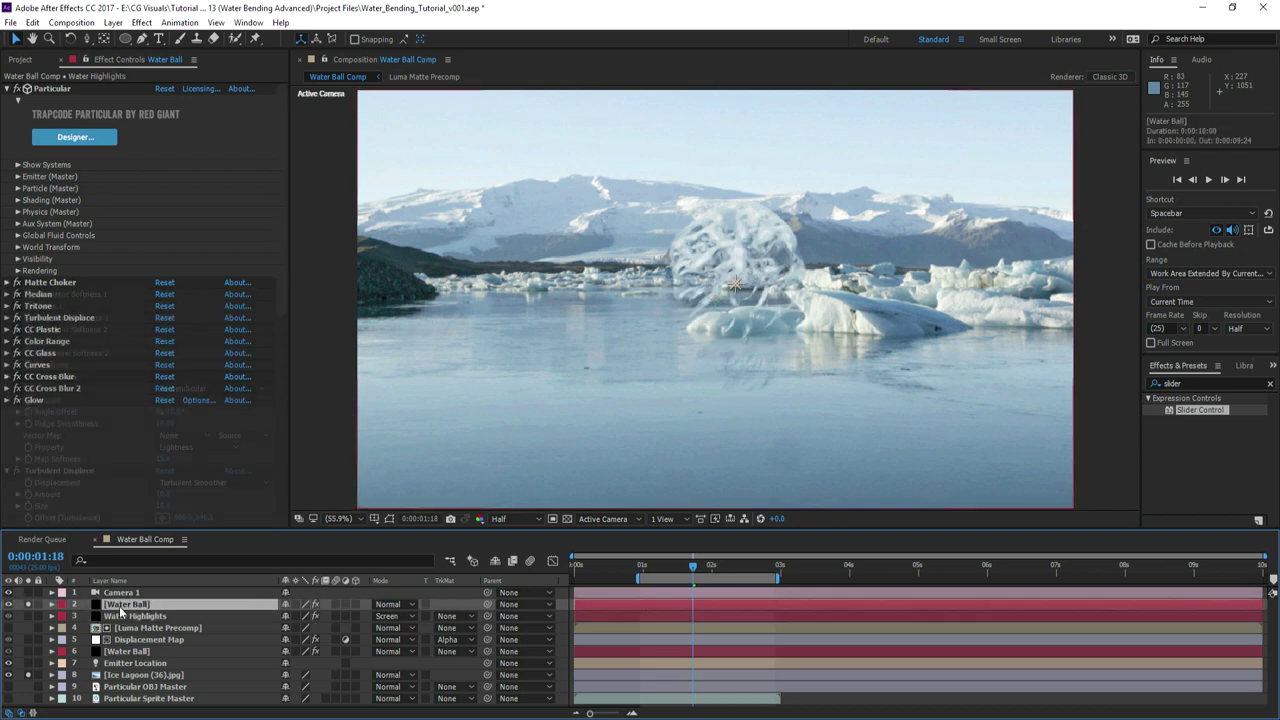
{"action": "key", "text": "Return"}
{"action": "type", "text": "Water Drops"}
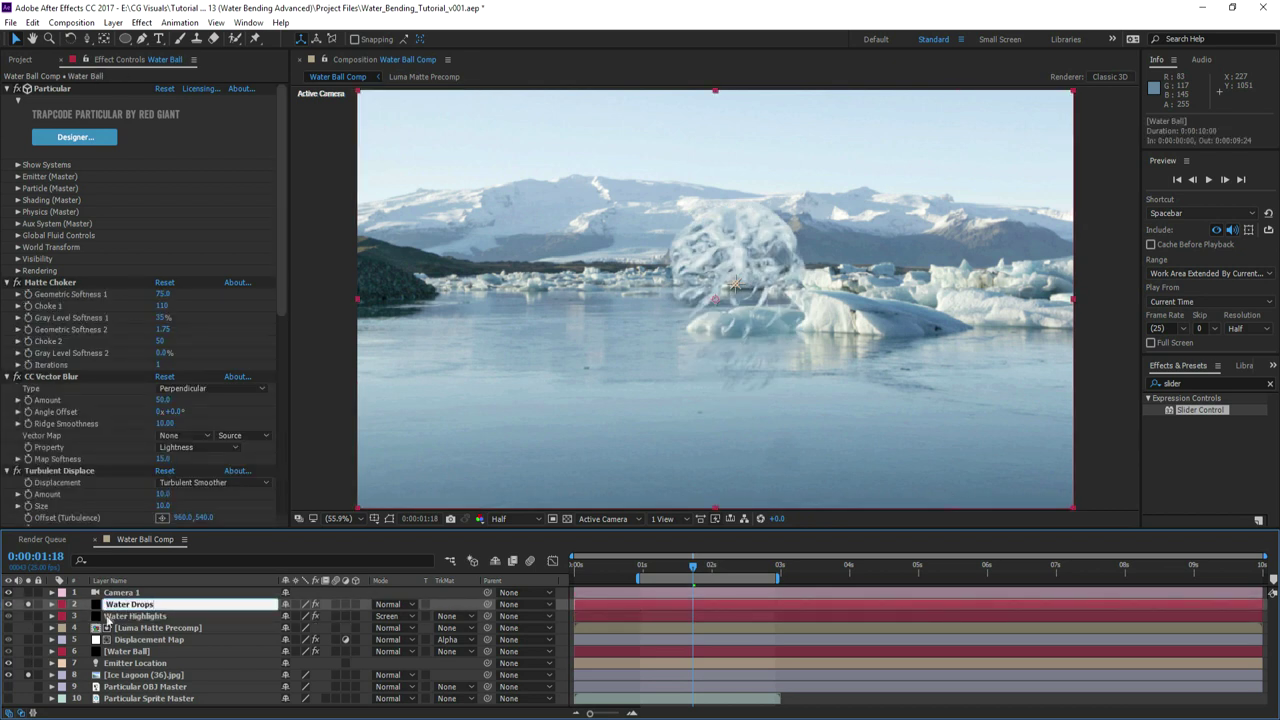
{"action": "key", "text": "Return"}
- Remove Matte Choker, CC Vector Blur, Turbulent Displace and Color Range from the Water Drops layer
{"action": "left_click", "coordinate": [46, 283]}
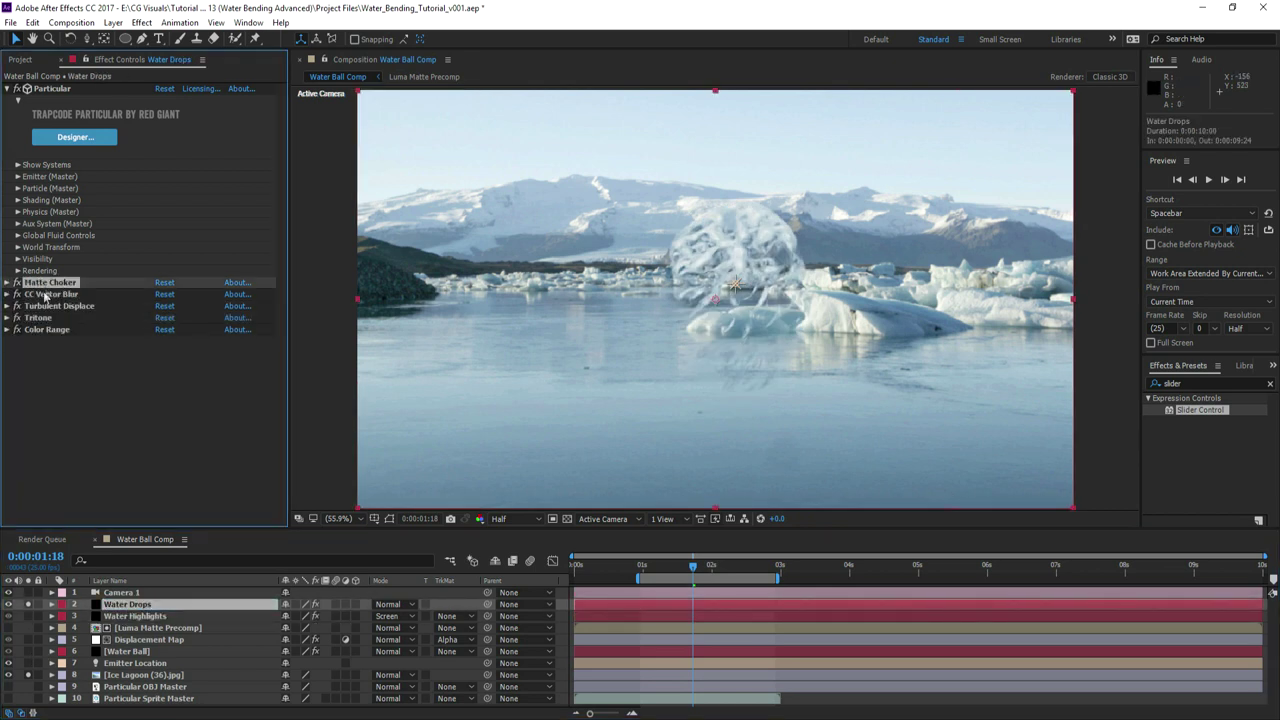
{"action": "left_click", "coordinate": [44, 295], "text": "ctrl"}
{"action": "left_click", "coordinate": [42, 307], "text": "ctrl"}
{"action": "left_click", "coordinate": [39, 331], "text": "ctrl"}
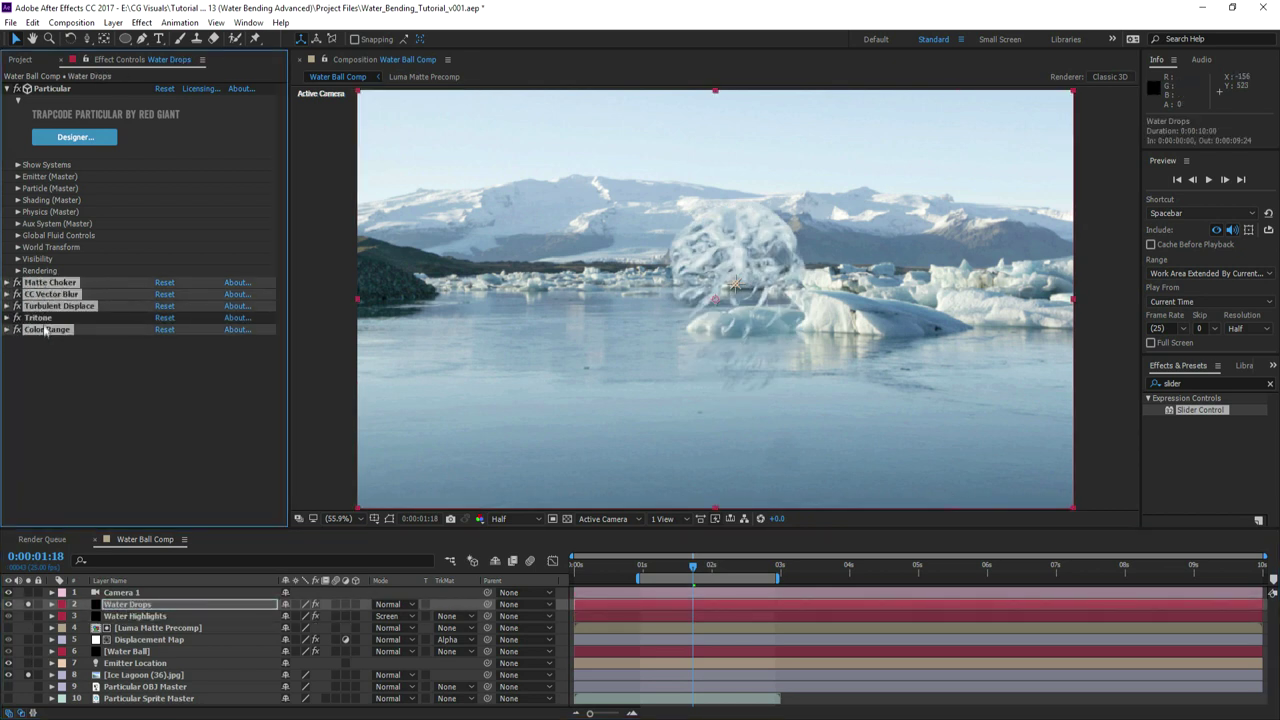
{"action": "key", "text": "Delete"}
- Set the Water Drops layer's Particular Particle Type to Sphere and its particle Size to 4
{"action": "left_click", "coordinate": [18, 188]}
{"action": "left_click", "coordinate": [192, 224]}
{"action": "left_click", "coordinate": [193, 241]}
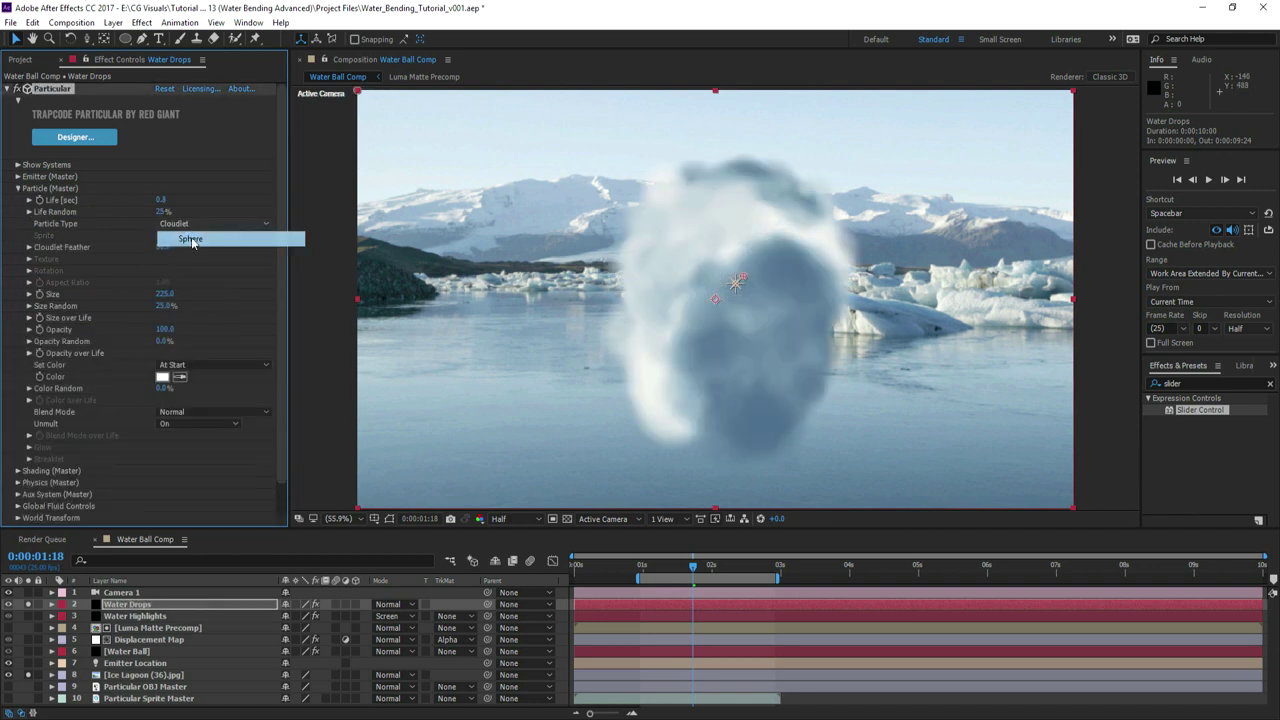
{"action": "left_click", "coordinate": [165, 293]}
{"action": "type", "text": "4"}
{"action": "key", "text": "Return"}
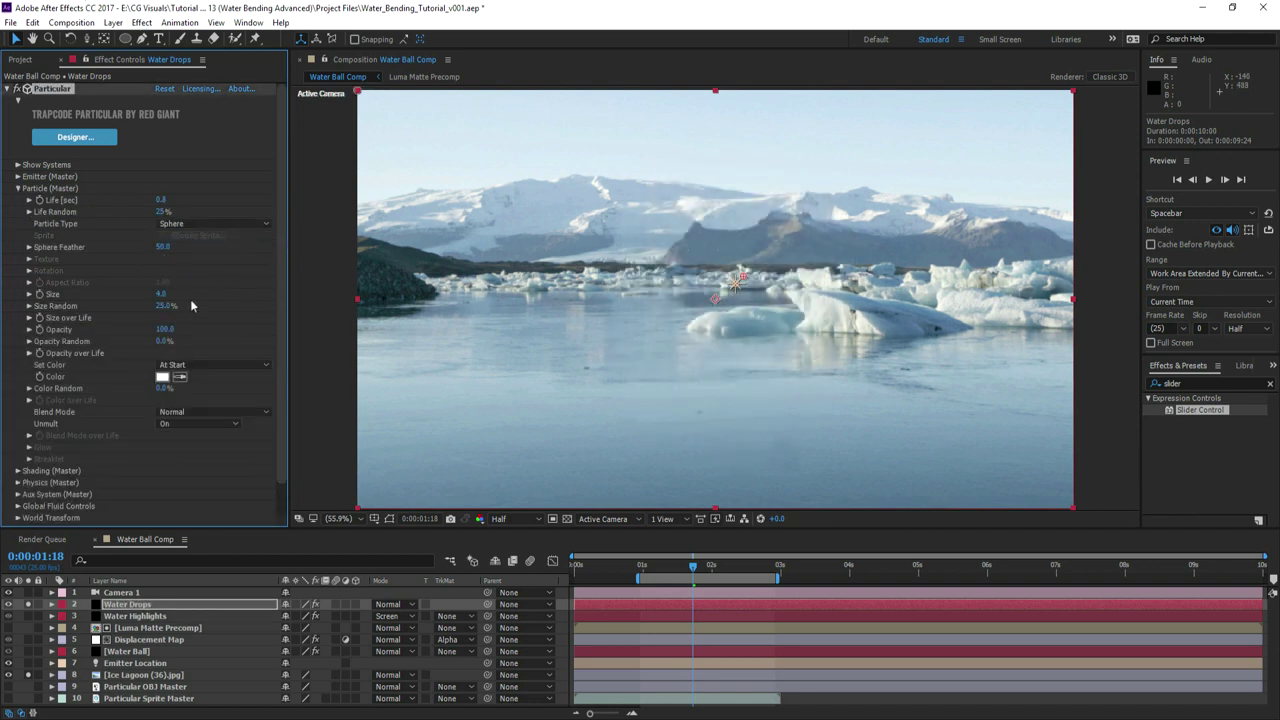
- Unsolo the Ice Lagoon layer and give the drops a dome-shaped Size over Life curve based on a preset
{"action": "left_click", "coordinate": [28, 675]}
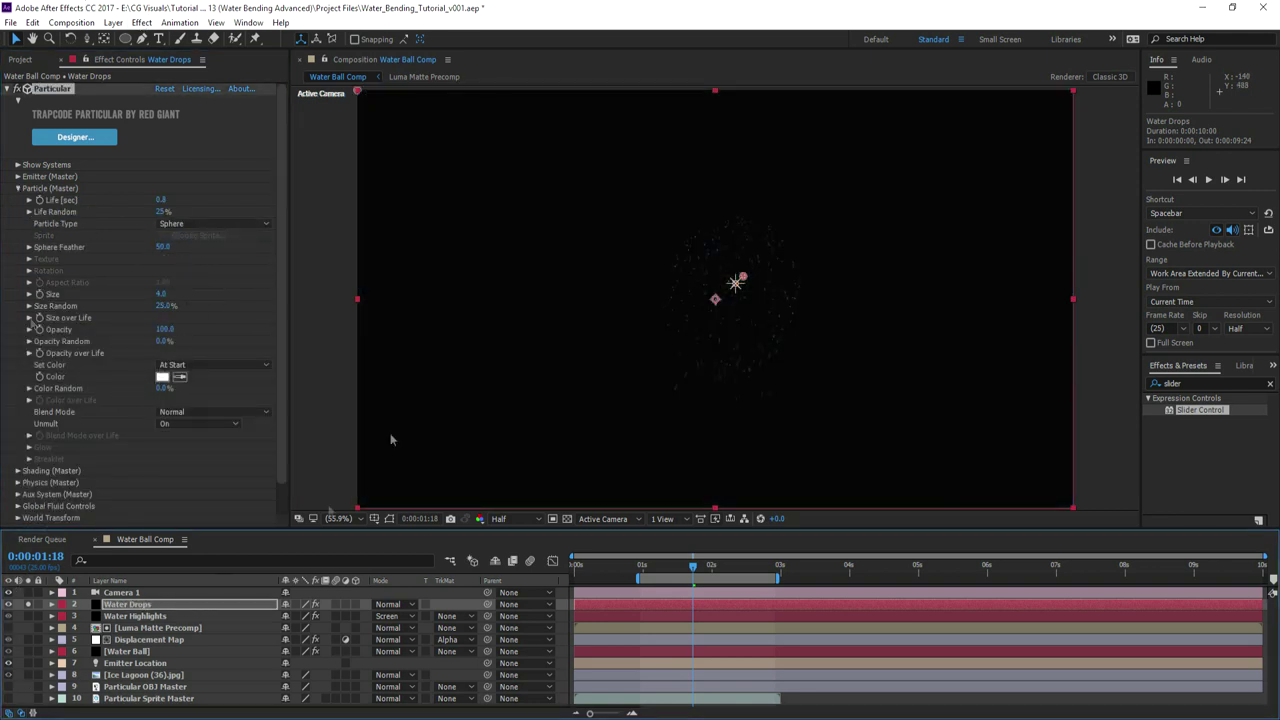
{"action": "left_click", "coordinate": [30, 318]}
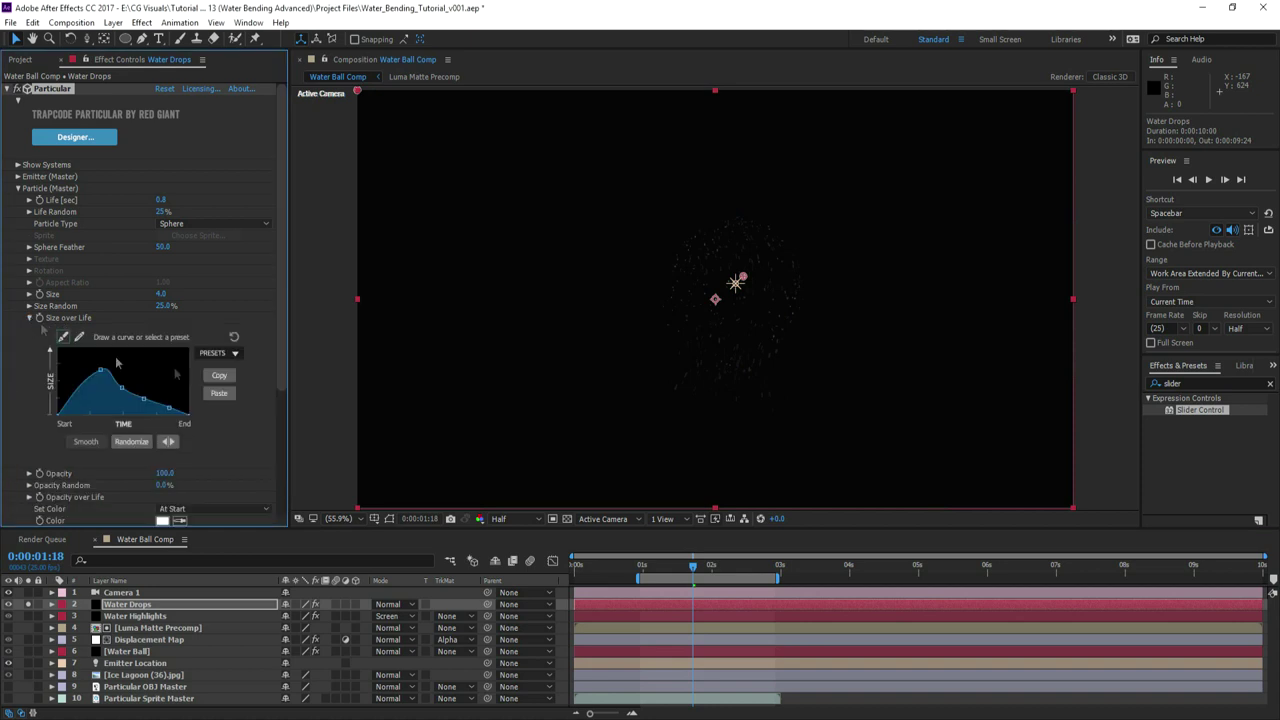
{"action": "left_click", "coordinate": [218, 355]}
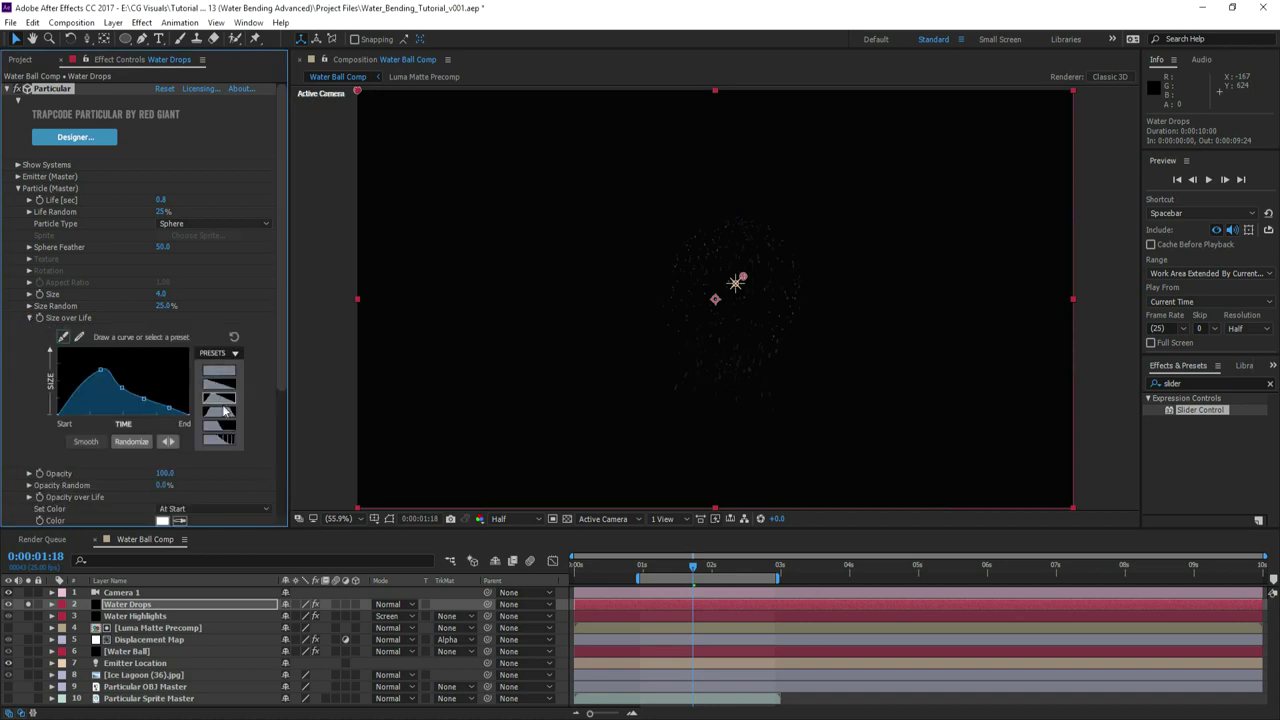
{"action": "left_click", "coordinate": [225, 411]}
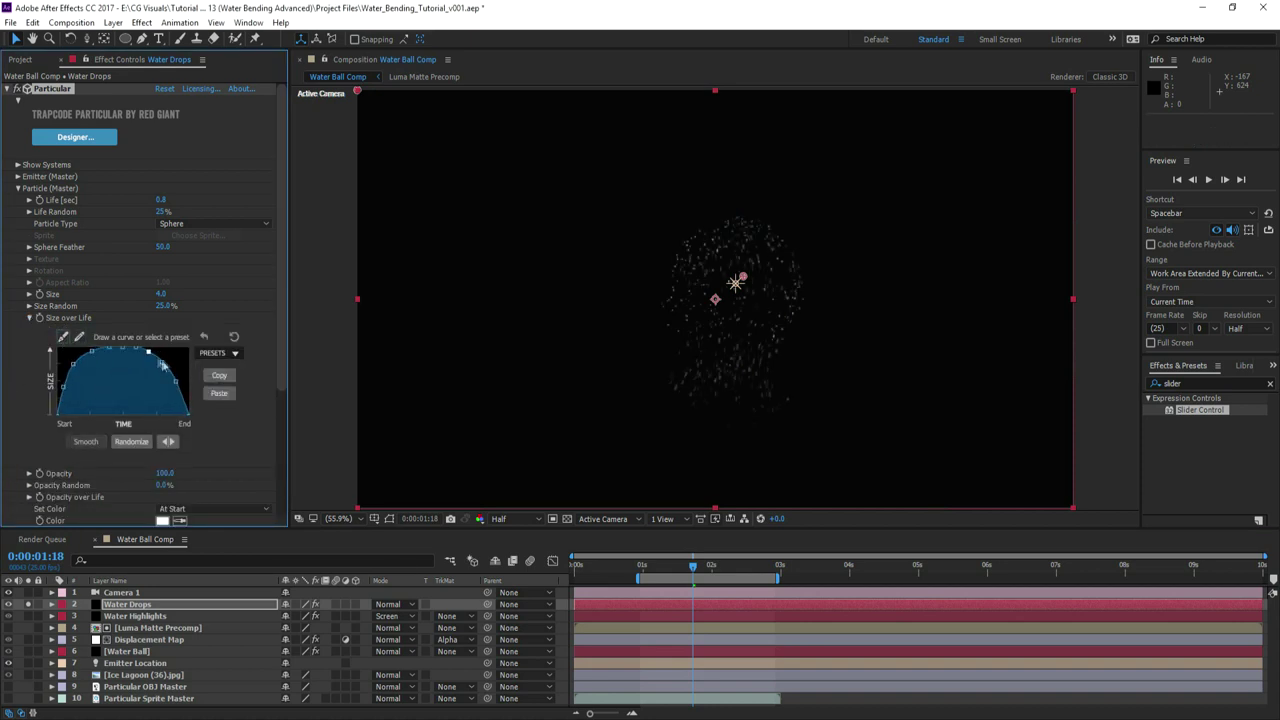
- Apply the linear fade-out preset to the drop particles' Opacity over Life
{"action": "left_click", "coordinate": [29, 317]}
{"action": "left_click", "coordinate": [29, 353]}
{"action": "left_click", "coordinate": [225, 391]}
{"action": "left_click", "coordinate": [222, 417]}
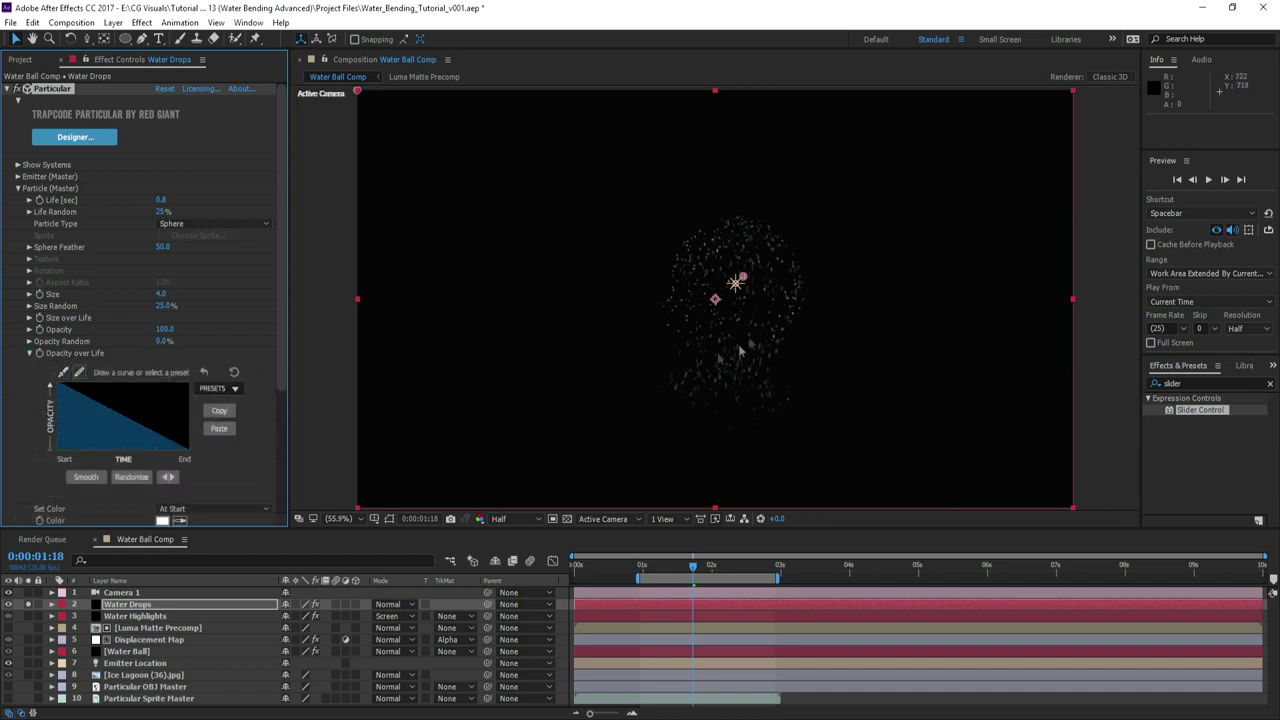
{"action": "left_click", "coordinate": [28, 354]}
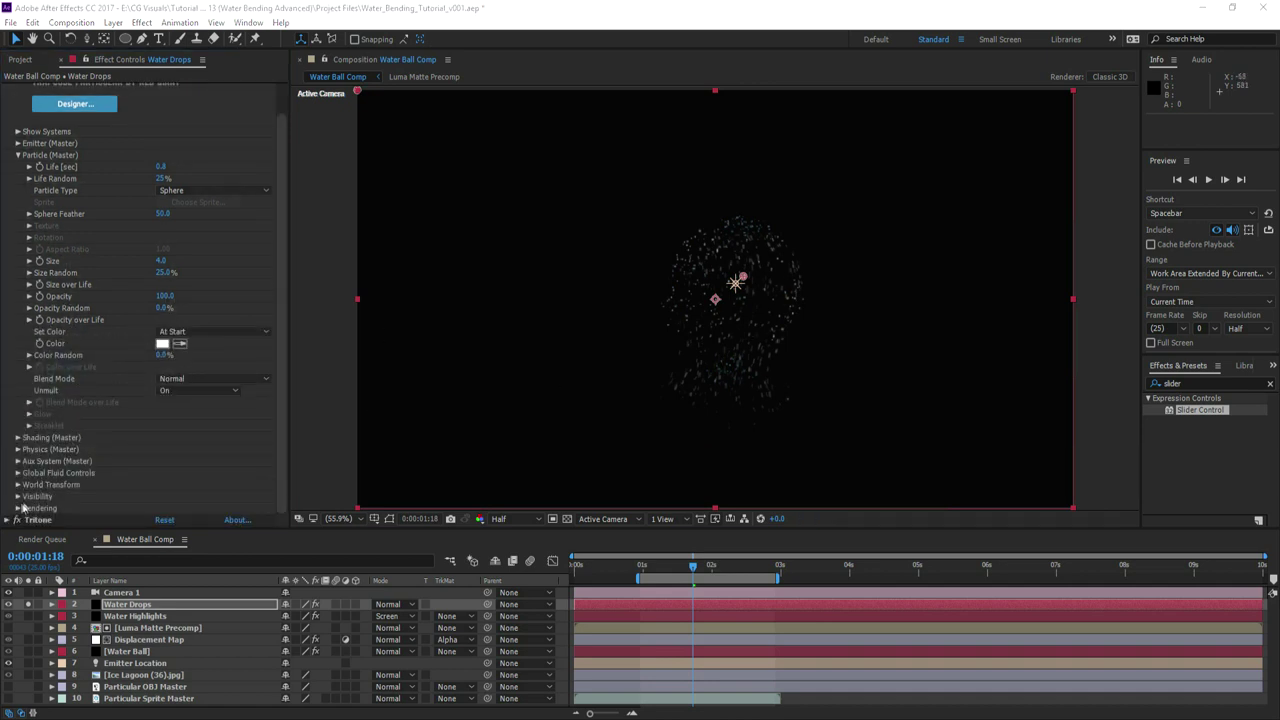
- Turn on Particular's Motion Blur for Water Drops with Shutter Angle 180 and Shutter Phase -90
{"action": "left_click", "coordinate": [17, 508]}
{"action": "scroll", "coordinate": [30, 508], "scroll_direction": "down", "scroll_amount": 3}
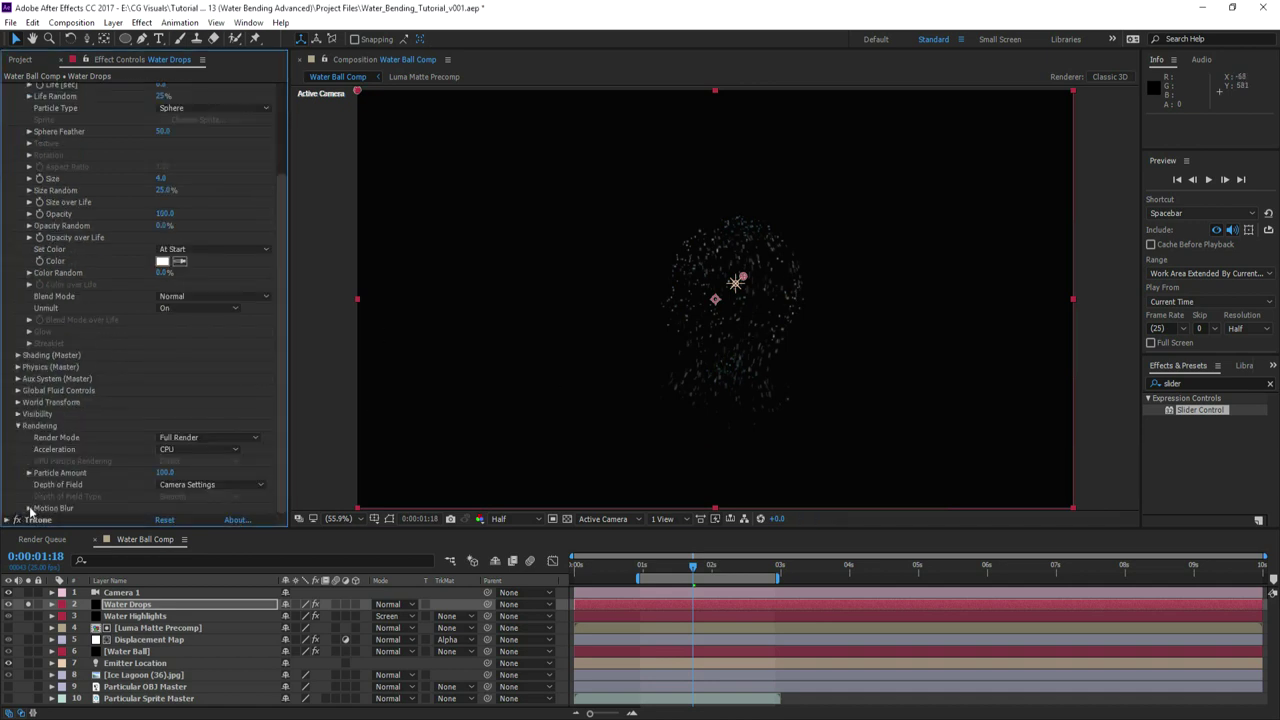
{"action": "left_click", "coordinate": [162, 438]}
{"action": "type", "text": "180"}
{"action": "left_click", "coordinate": [165, 450]}
{"action": "type", "text": "-90"}
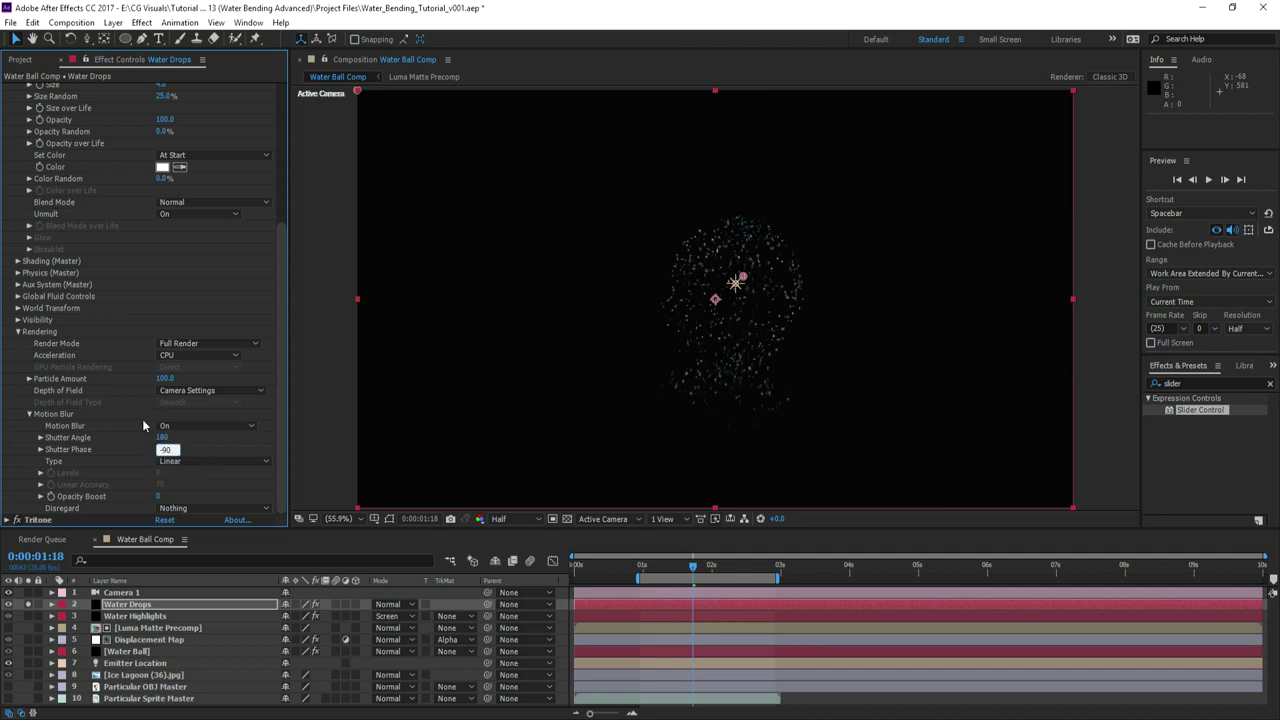
{"action": "key", "text": "Return"}
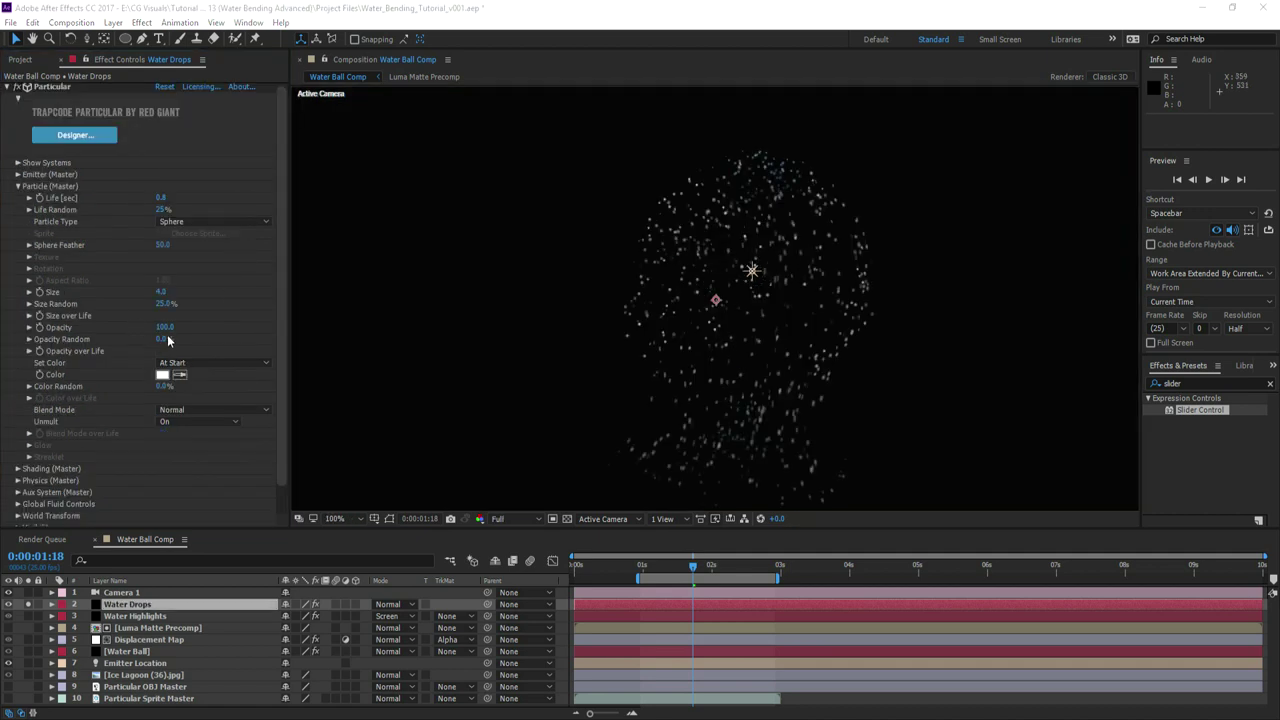
- Set the drop particles' Opacity Random to 75%
{"action": "left_click", "coordinate": [165, 339]}
{"action": "type", "text": "3"}
{"action": "key", "text": "Return"}
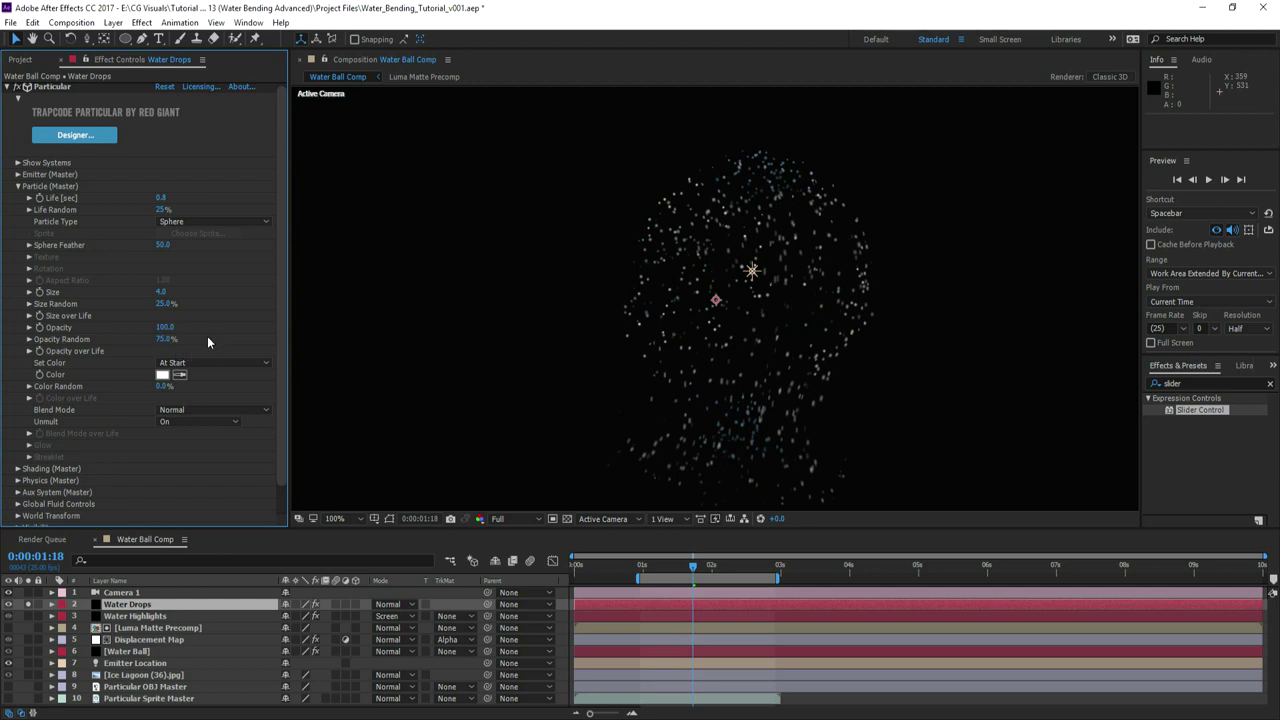
- Set the drop particles' Life to 1 second, Life Random to 50% and Blend Mode to Screen
{"action": "left_click", "coordinate": [161, 197]}
{"action": "type", "text": "1"}
{"action": "key", "text": "Return"}
{"action": "left_click", "coordinate": [162, 211]}
{"action": "type", "text": "50"}
{"action": "key", "text": "Return"}
{"action": "left_click", "coordinate": [203, 412]}
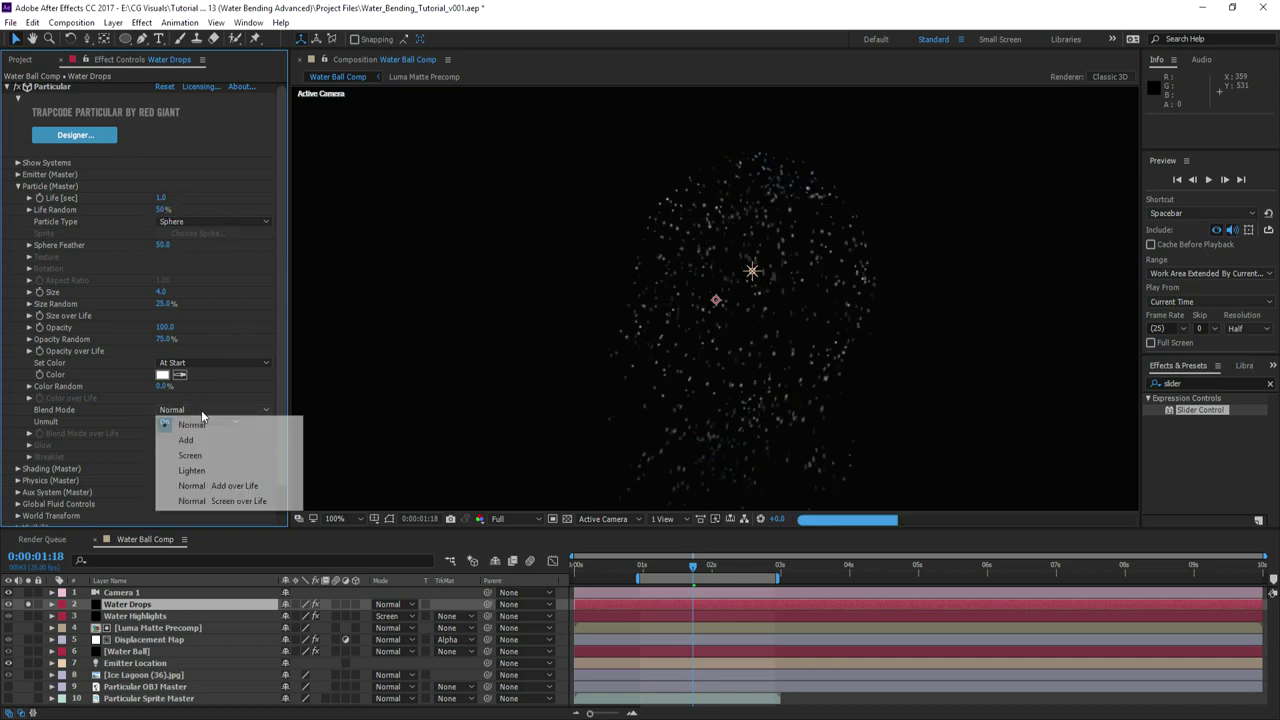
{"action": "left_click", "coordinate": [192, 455]}
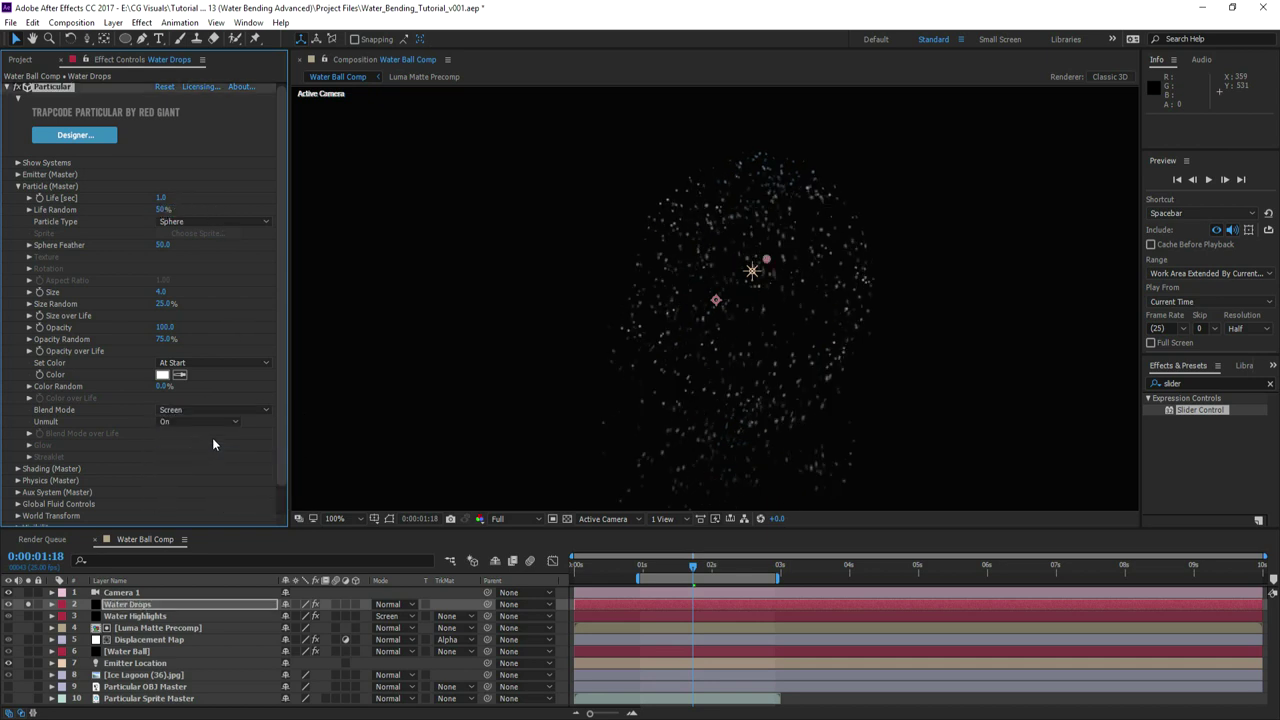
- Set the Vortex Strength in the Water Drops fluid physics to 400 and preview the motion
{"action": "left_click", "coordinate": [17, 186]}
{"action": "left_click", "coordinate": [17, 212]}
{"action": "left_click", "coordinate": [29, 259]}
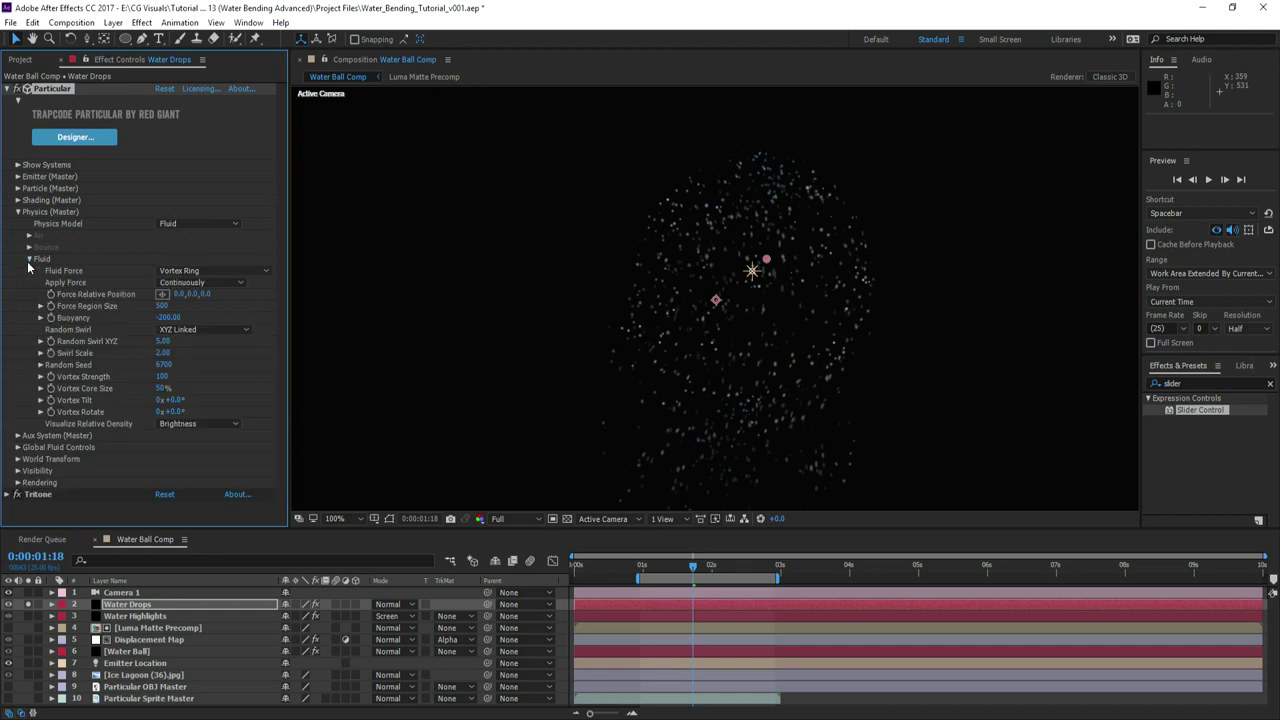
{"action": "left_click", "coordinate": [162, 376]}
{"action": "type", "text": "400"}
{"action": "key", "text": "Return"}
{"action": "left_click_drag", "start_coordinate": [642, 566], "coordinate": [688, 580]}
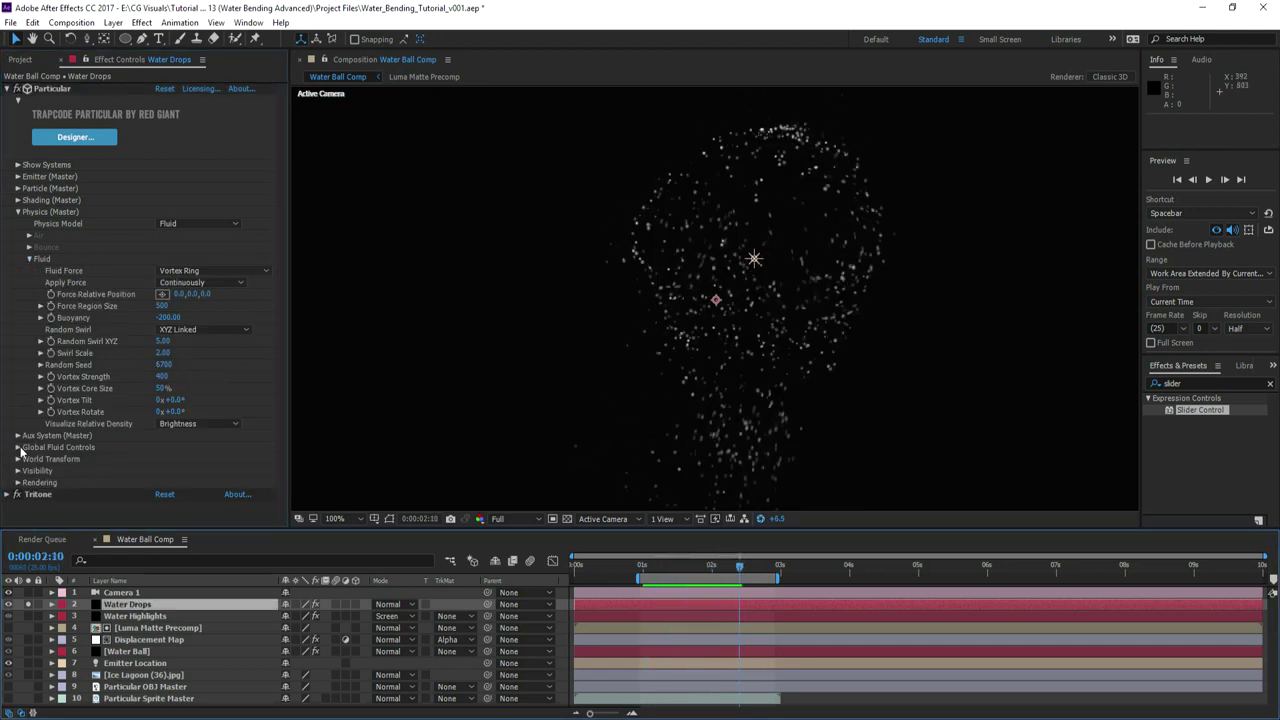
- Set the Fluid Time Factor in the Global Fluid Controls of Water Drops to 2
{"action": "left_click", "coordinate": [17, 447]}
{"action": "left_click", "coordinate": [163, 459]}
{"action": "type", "text": "2"}
{"action": "key", "text": "Return"}
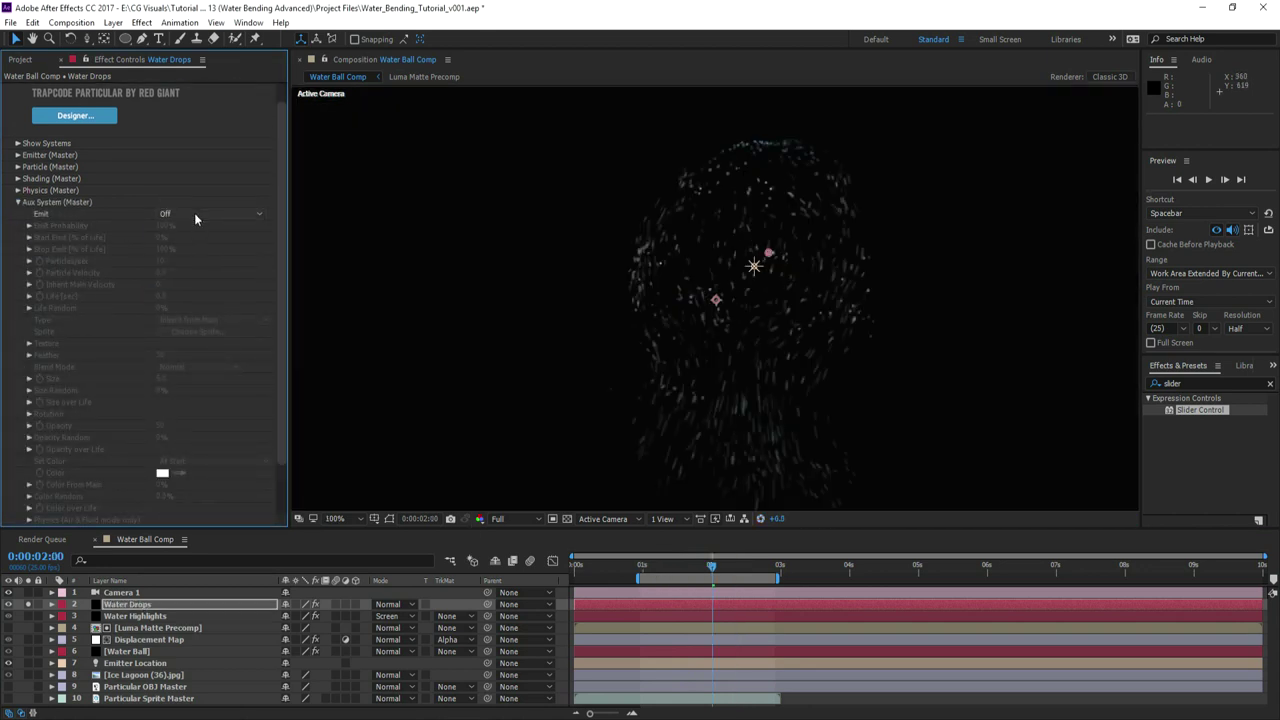
- Enable continuous Aux System emission with Emit Probability 50%, Stop Emit 50% and 50 Particles/sec
{"action": "left_click", "coordinate": [195, 218]}
{"action": "left_click", "coordinate": [197, 238]}
{"action": "left_click", "coordinate": [163, 225]}
{"action": "type", "text": "50"}
{"action": "left_click", "coordinate": [161, 247]}
{"action": "type", "text": "50"}
{"action": "left_click", "coordinate": [162, 259]}
{"action": "type", "text": "50"}
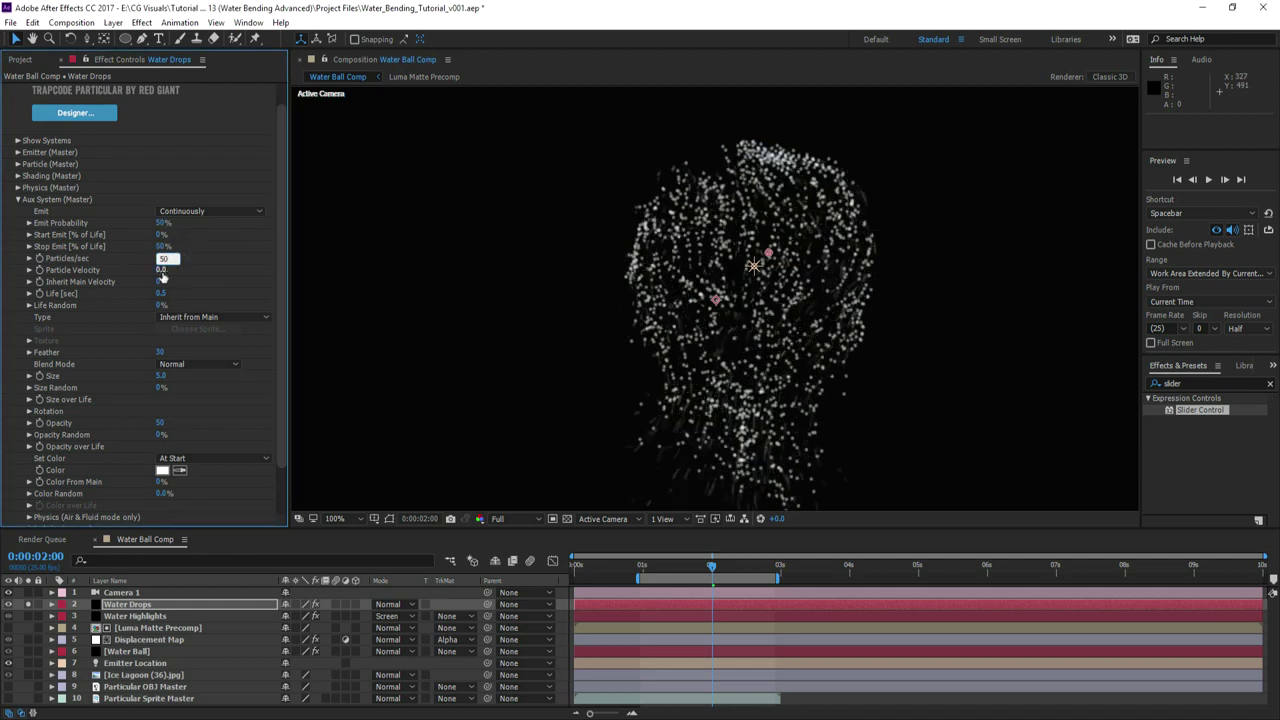
- Set the aux particles' Velocity to 100, Inherit Main Velocity to 100, Life to 1 second and Life Random to 75%
{"action": "left_click", "coordinate": [162, 270]}
{"action": "type", "text": "100"}
{"action": "left_click", "coordinate": [165, 283]}
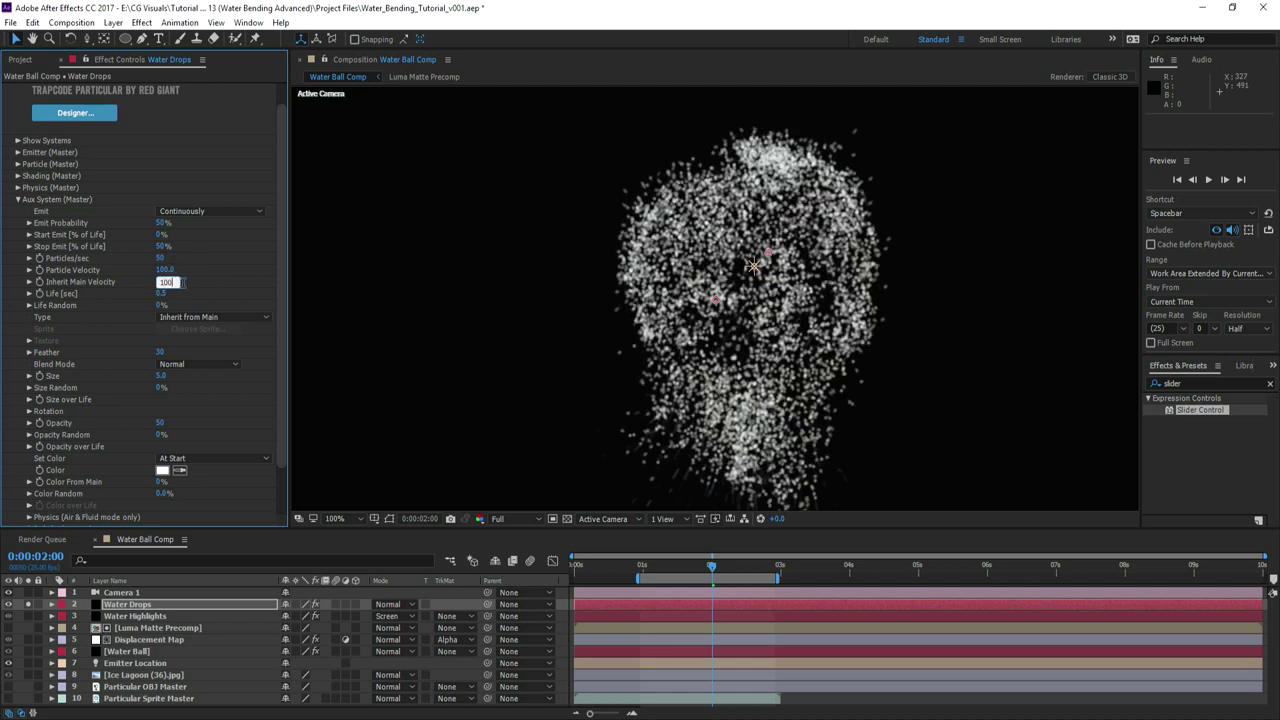
{"action": "left_click", "coordinate": [161, 294]}
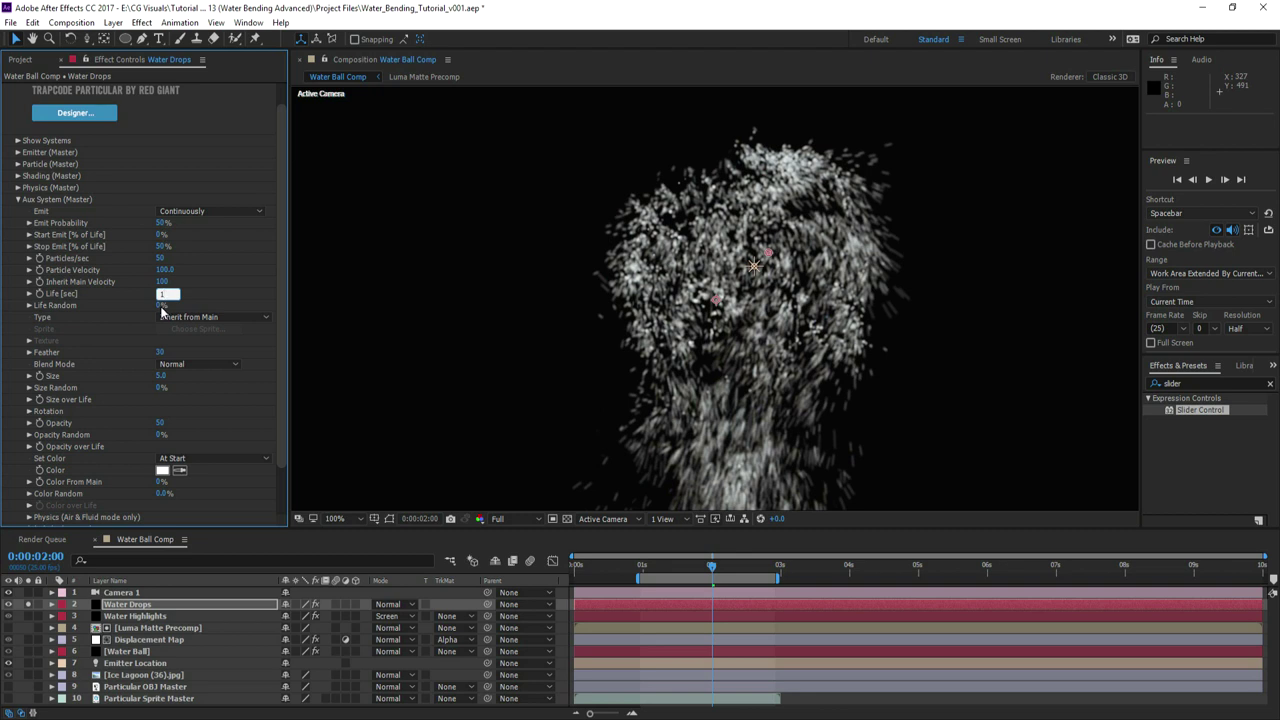
{"action": "left_click", "coordinate": [158, 307]}
{"action": "type", "text": "75"}
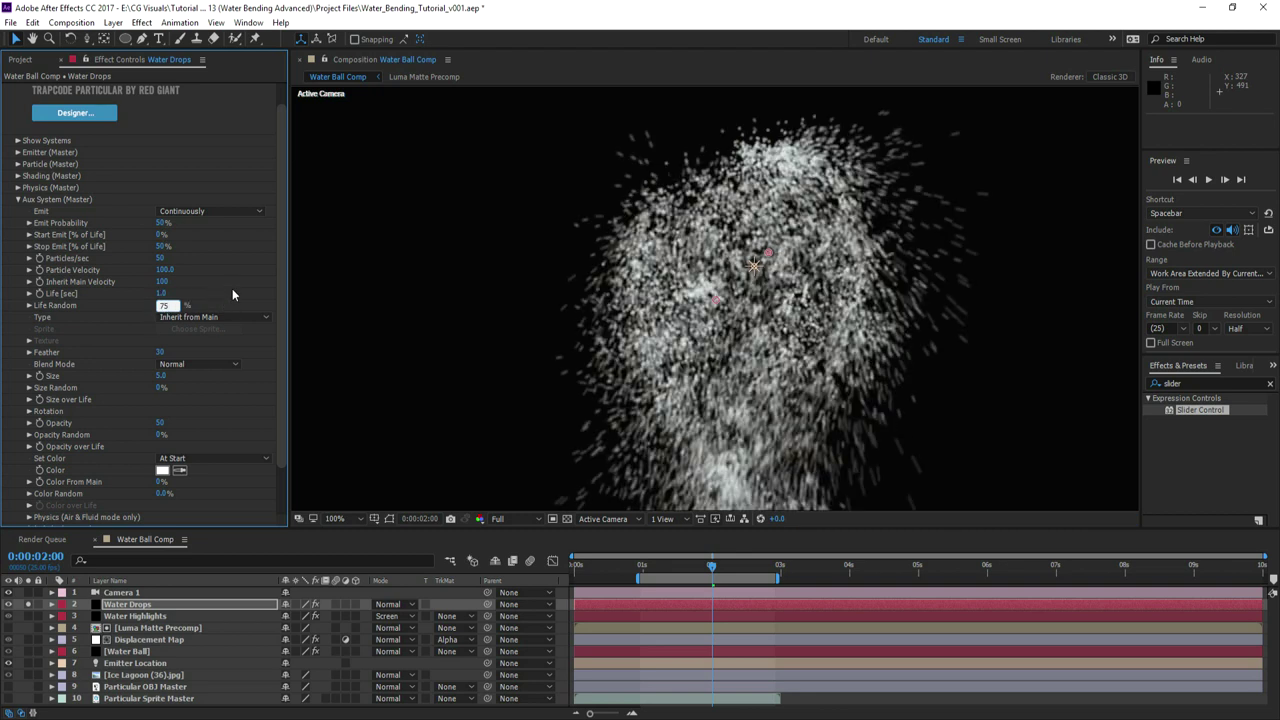
- Give the aux particles Feather 25, Screen Blend Mode, Size 4 and Size Random 50%
{"action": "left_click", "coordinate": [196, 365]}
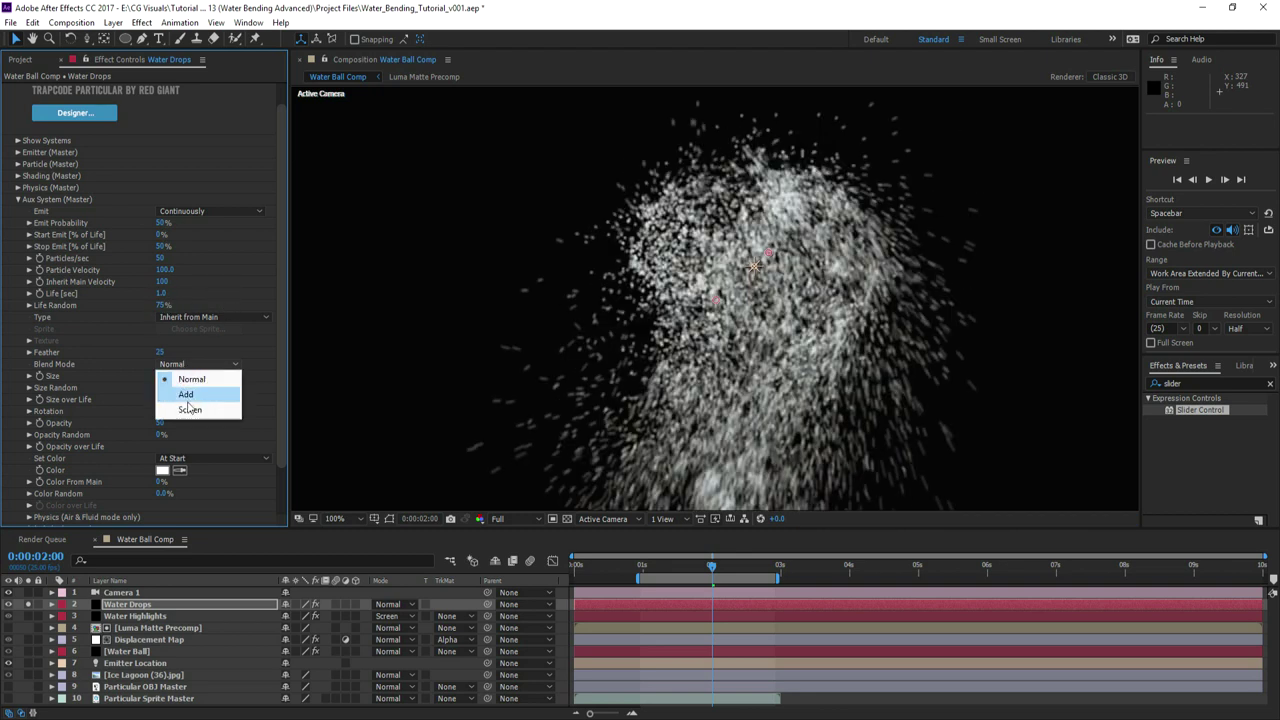
{"action": "left_click", "coordinate": [189, 409]}
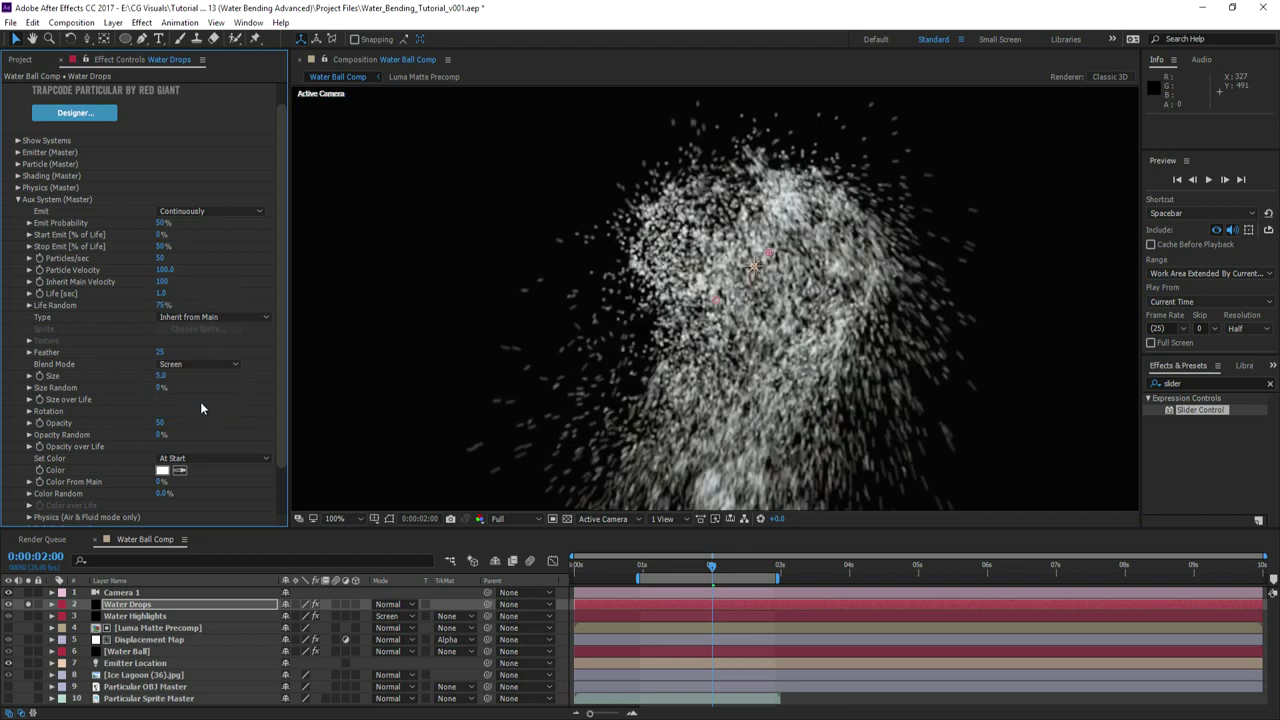
{"action": "left_click", "coordinate": [161, 378]}
{"action": "type", "text": "4"}
{"action": "key", "text": "Return"}
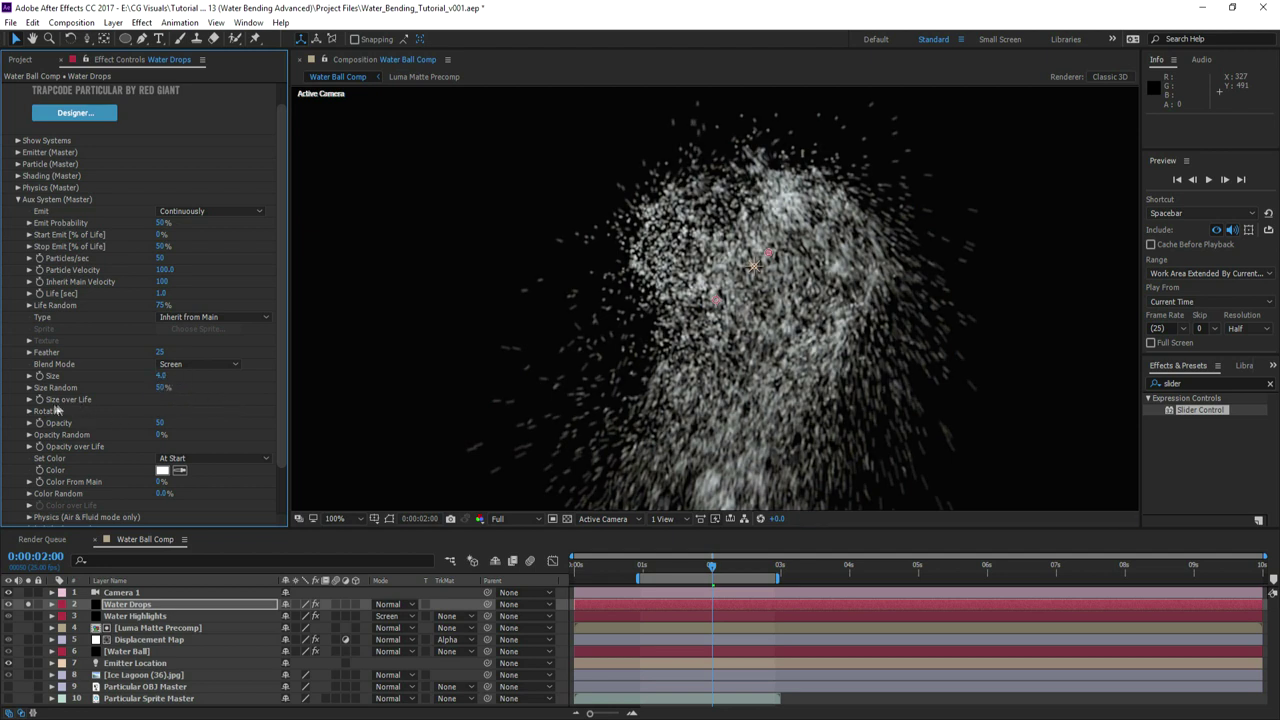
- Apply a preset to the aux Size over Life and lower its start to zero for a rise-and-fall curve
{"action": "left_click", "coordinate": [30, 400]}
{"action": "left_click", "coordinate": [226, 414]}
{"action": "left_click", "coordinate": [227, 442]}
{"action": "left_click_drag", "start_coordinate": [58, 407], "coordinate": [54, 518]}
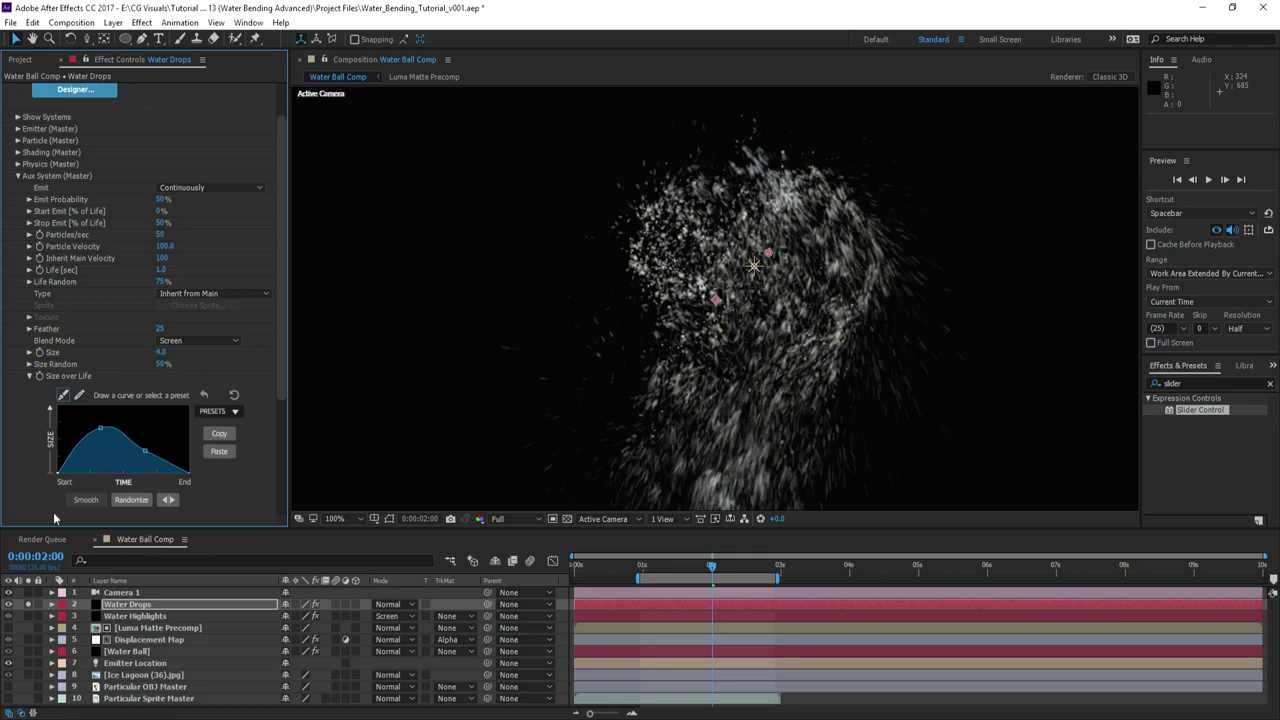
{"action": "left_click", "coordinate": [29, 376]}
- Set the aux particles' Opacity to 100 and Opacity Random to 75%
{"action": "left_click_drag", "start_coordinate": [188, 398], "coordinate": [326, 387]}
{"action": "left_click", "coordinate": [163, 412]}
{"action": "type", "text": "75"}
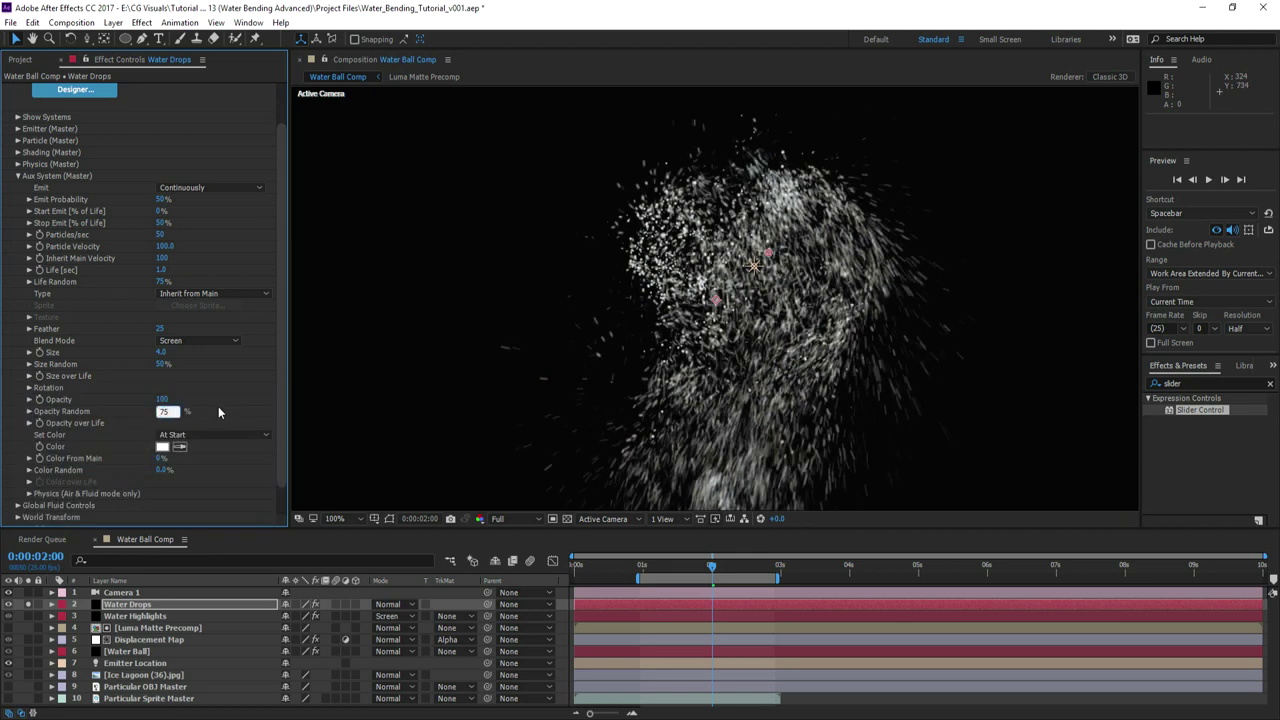
{"action": "key", "text": "Return"}
- Shape the aux Opacity over Life from a preset into a curve rising from zero, peaking early and fading out
{"action": "left_click", "coordinate": [29, 423]}
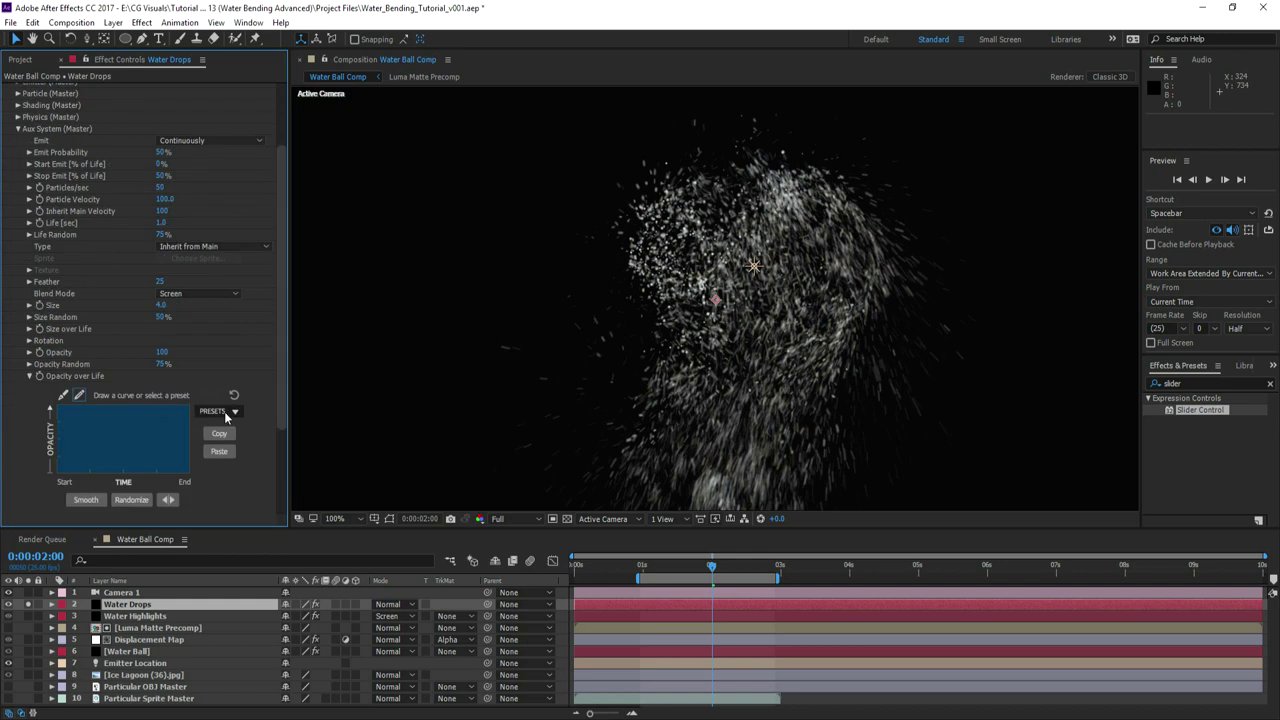
{"action": "left_click", "coordinate": [226, 413]}
{"action": "left_click", "coordinate": [214, 443]}
{"action": "left_click", "coordinate": [63, 395]}
{"action": "left_click_drag", "start_coordinate": [60, 408], "coordinate": [60, 473]}
{"action": "left_click", "coordinate": [81, 427]}
{"action": "left_click_drag", "start_coordinate": [103, 429], "coordinate": [107, 419]}
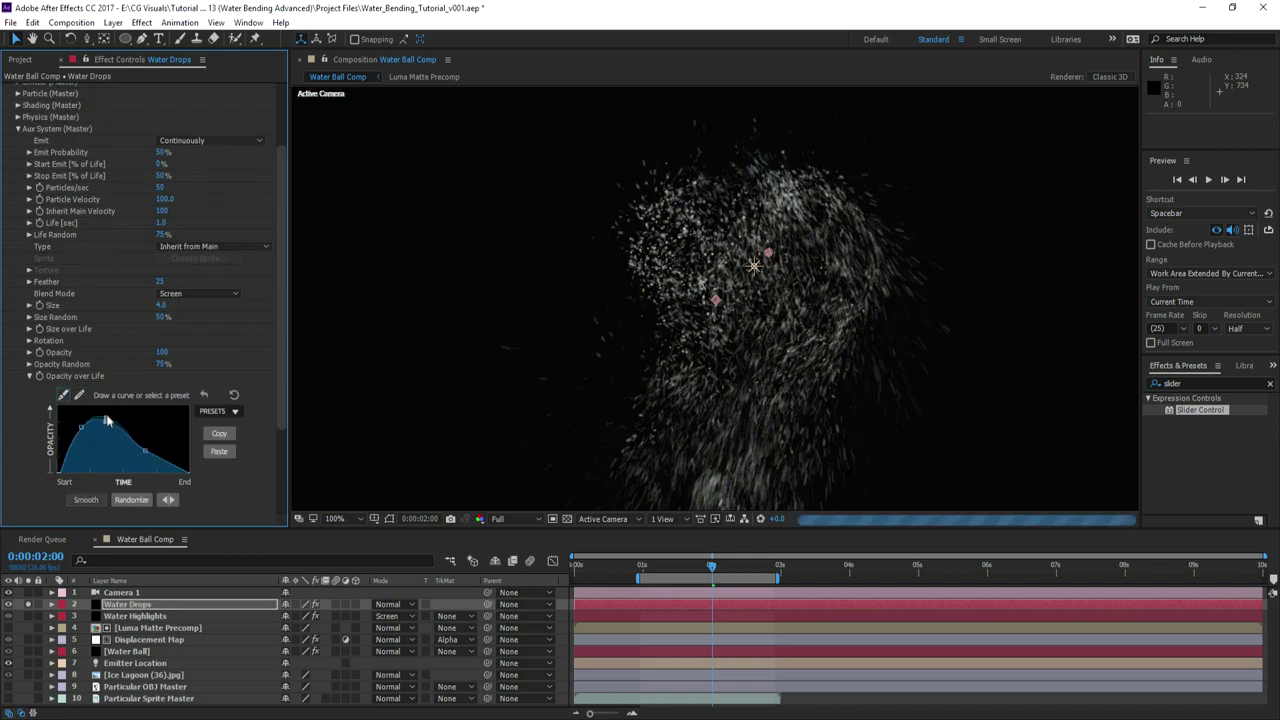
{"action": "left_click", "coordinate": [29, 376]}
- Set the aux color to Random from Gradient with Color From Main 100%, and the aux Air Resistance to 5
{"action": "scroll", "coordinate": [179, 446], "scroll_direction": "down", "scroll_amount": 1}
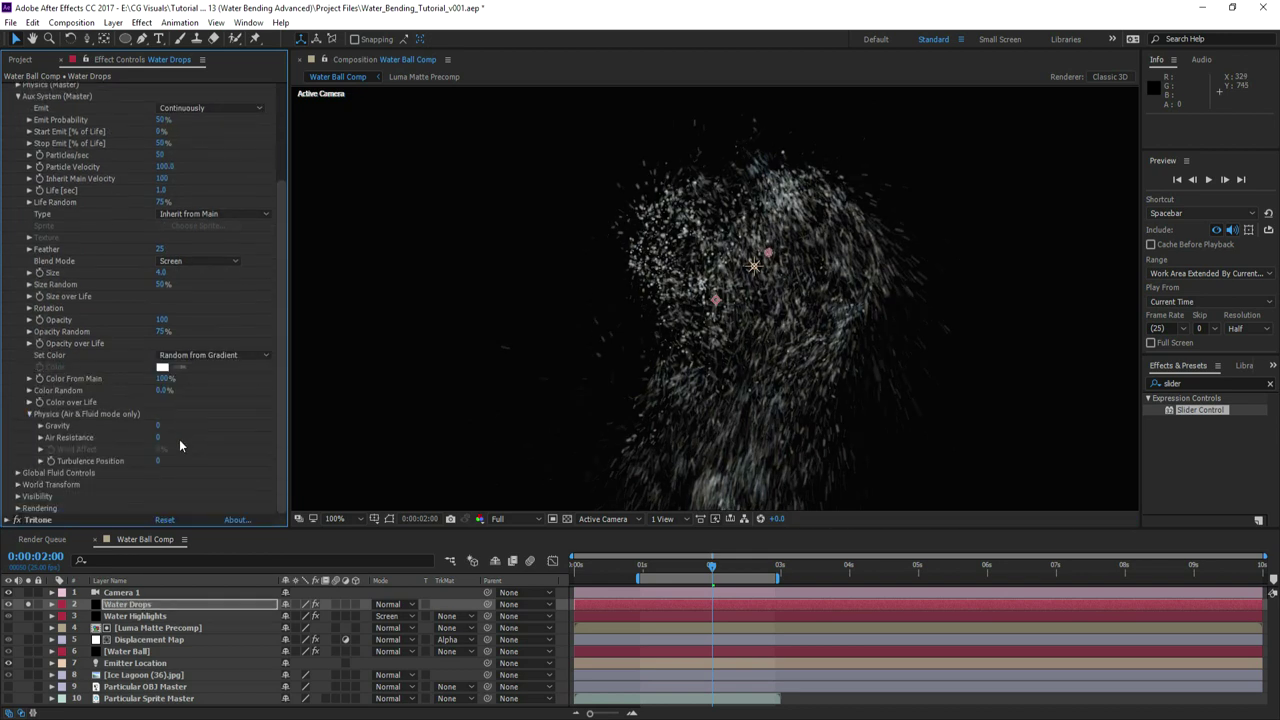
{"action": "left_click", "coordinate": [160, 437]}
{"action": "type", "text": "5"}
{"action": "key", "text": "Return"}
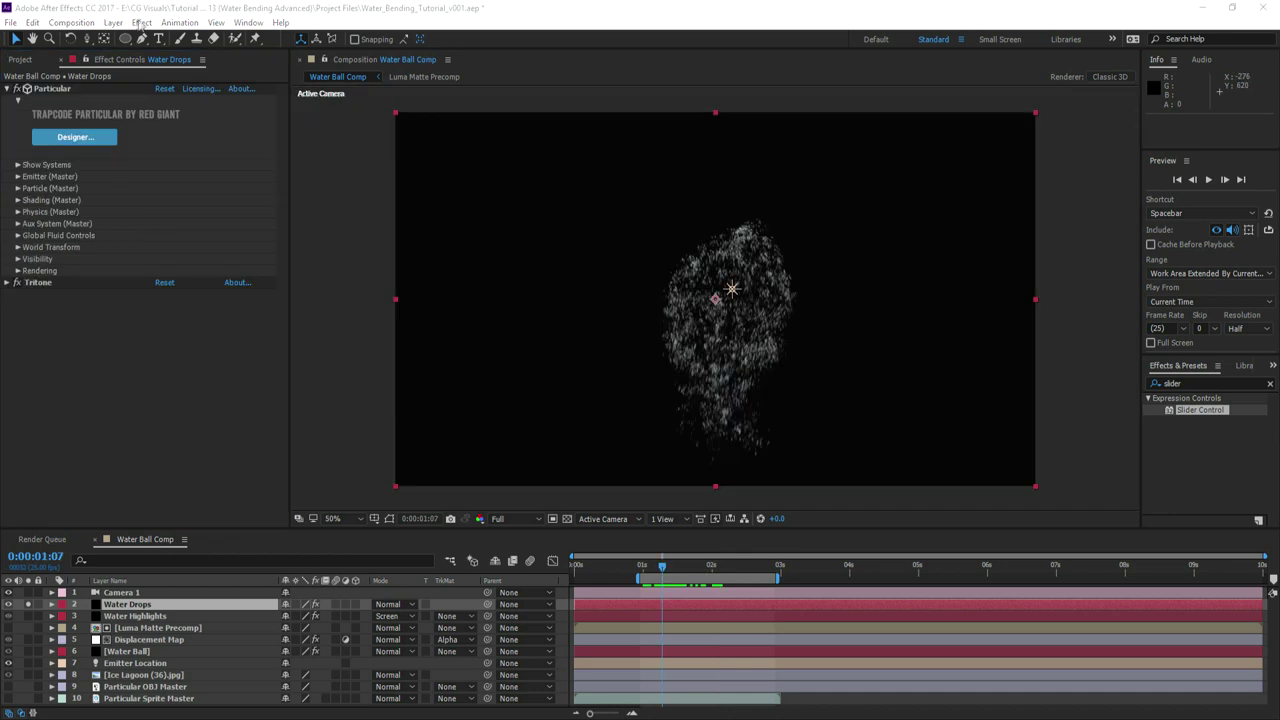
- Add a Matte Choker effect to Water Drops with Geometric Softness 1 and Choke 1 at 0
{"action": "left_click", "coordinate": [141, 22]}
{"action": "mouse_move", "coordinate": [250, 242]}
{"action": "left_click", "coordinate": [372, 241]}
{"action": "scroll", "coordinate": [760, 351], "scroll_direction": "up", "scroll_amount": 2}
{"action": "left_click", "coordinate": [163, 307]}
{"action": "left_click", "coordinate": [162, 318]}
{"action": "type", "text": "0"}
{"action": "key", "text": "Return"}
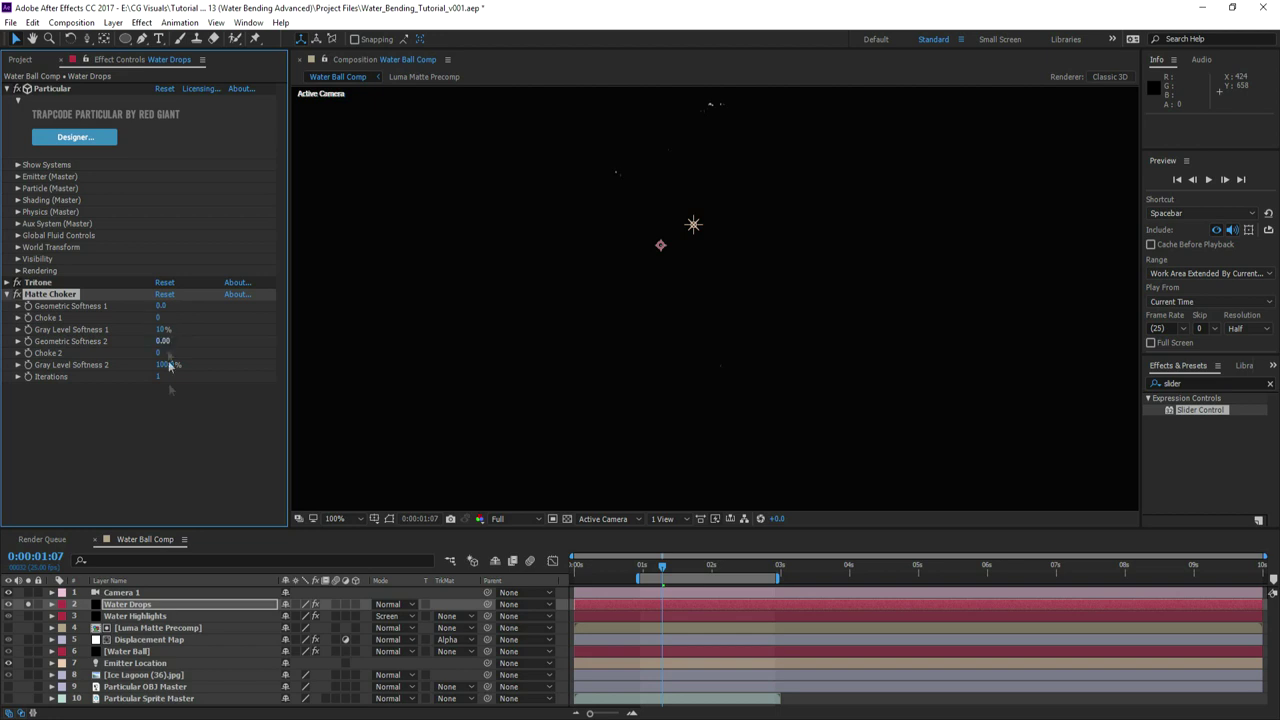
- Raise the Matte Choker's Gray Level Softness 1 to 35%
{"action": "mouse_move", "coordinate": [162, 330]}
{"action": "left_mouse_down"}
{"action": "mouse_move", "coordinate": [202, 330]}
{"action": "mouse_move", "coordinate": [187, 330]}
{"action": "left_mouse_up"}
{"action": "left_click", "coordinate": [162, 330]}
{"action": "left_click", "coordinate": [170, 425]}
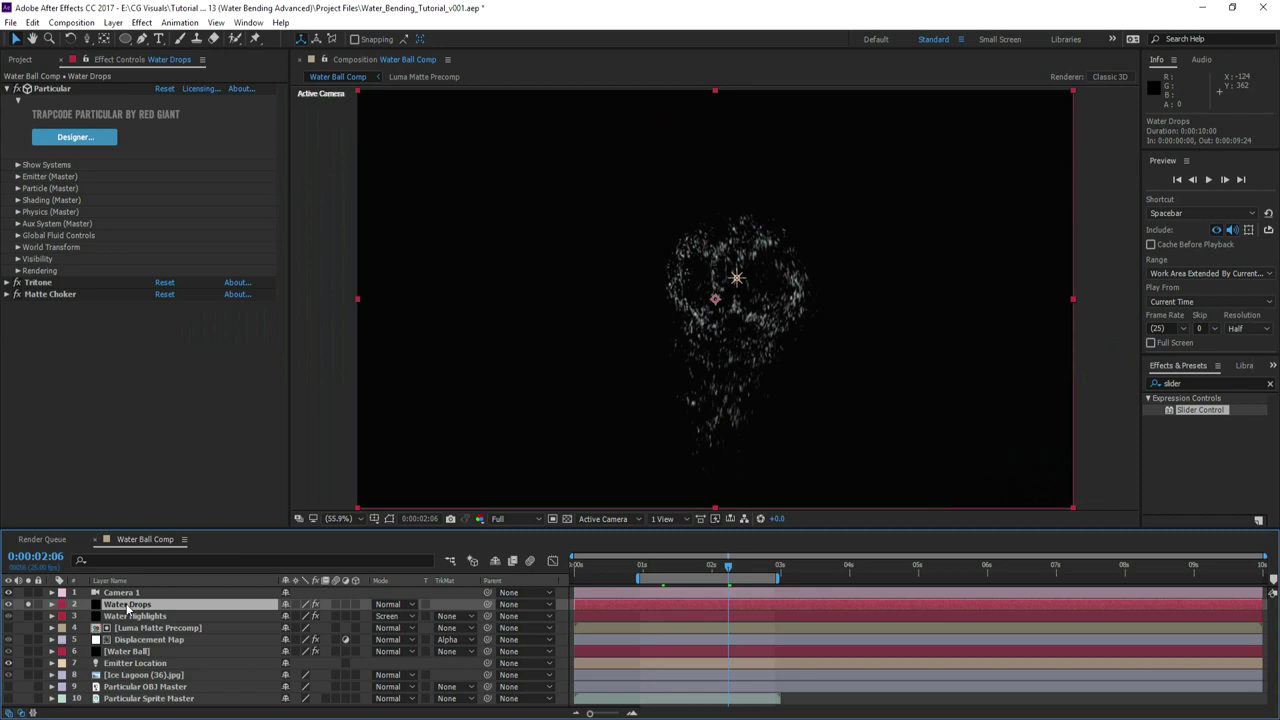
- Duplicate the Water Drops layer and rename the copy Water Drops Specular
{"action": "key", "text": "ctrl+d"}
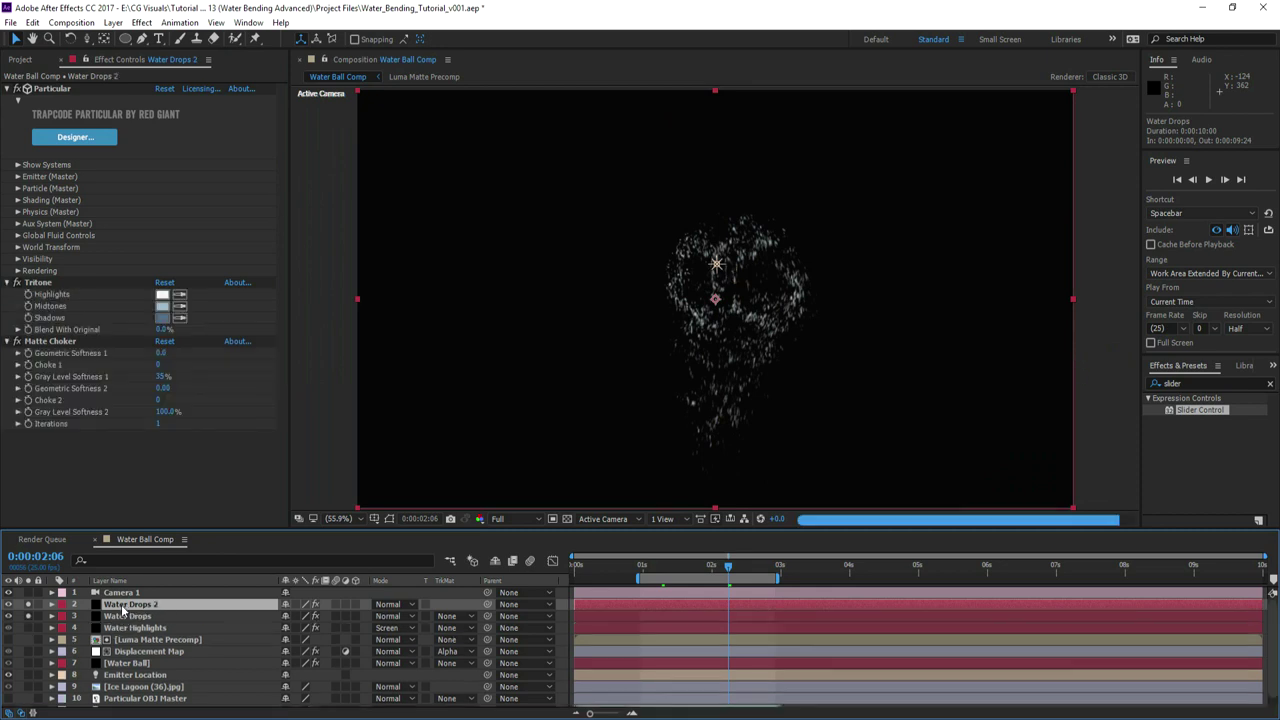
{"action": "key", "text": "Return"}
{"action": "double_click", "coordinate": [157, 604]}
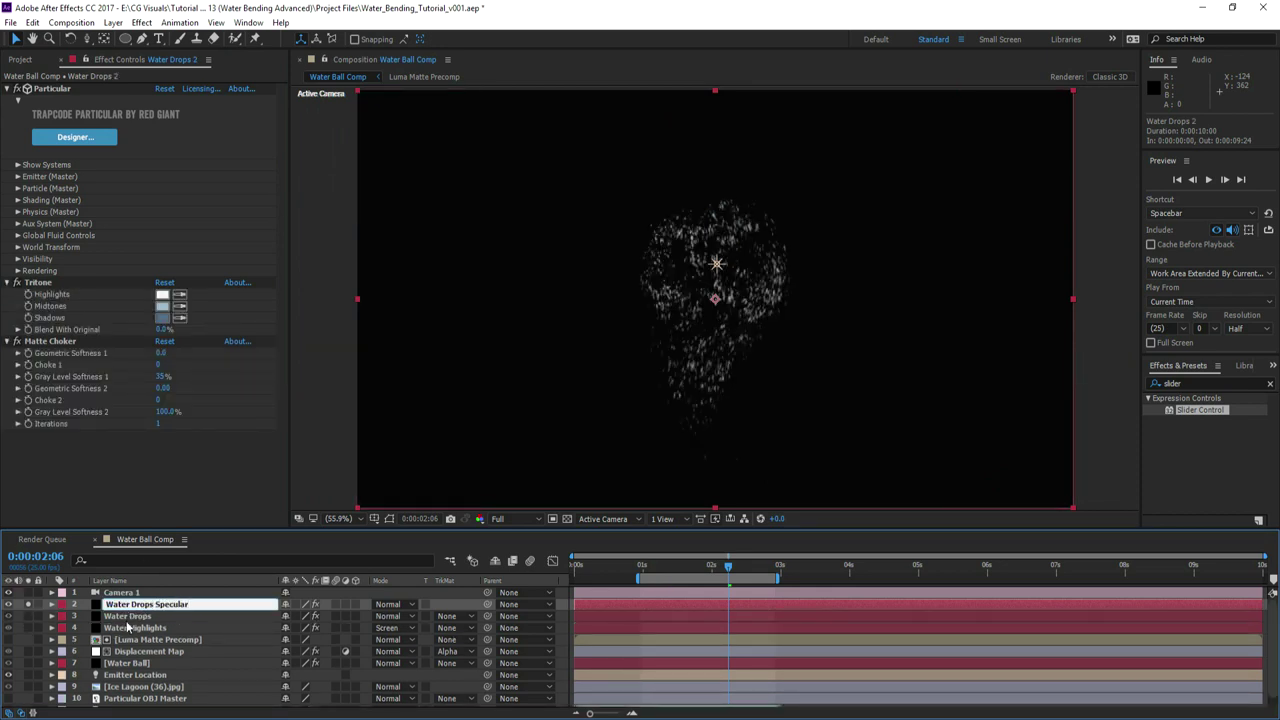
{"action": "type", "text": "Specular"}
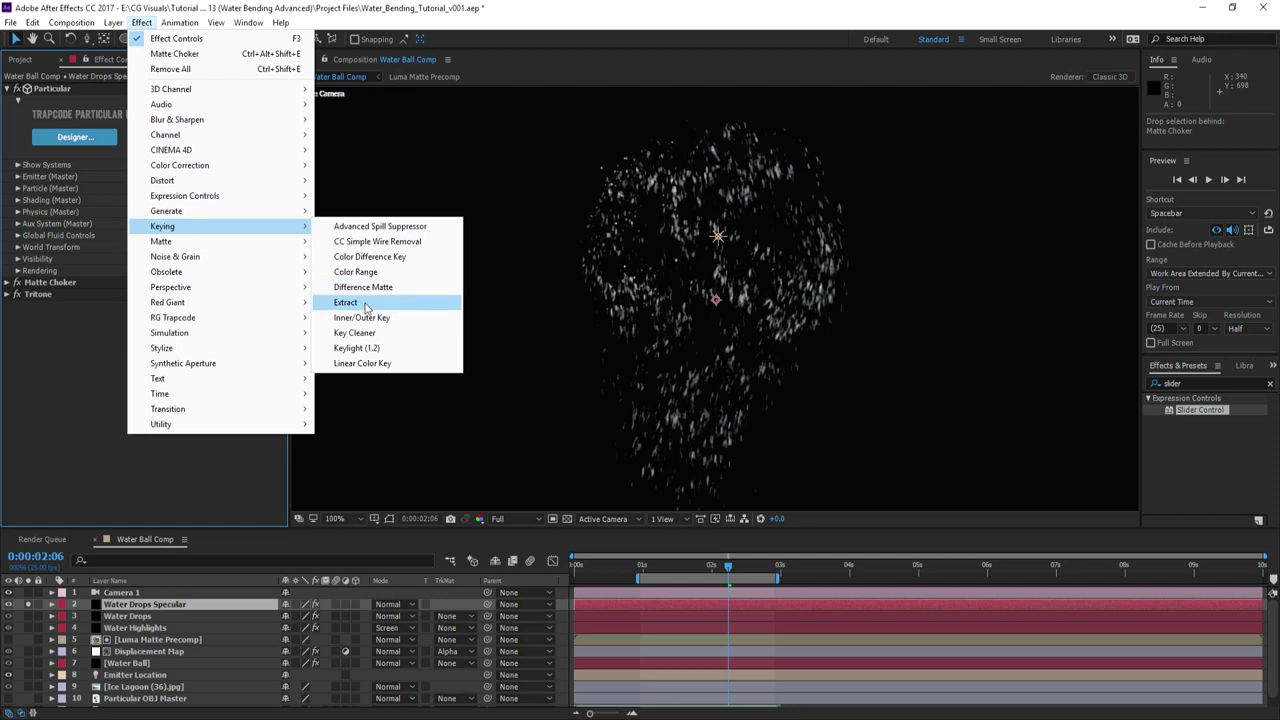
- Add an Extract effect to Water Drops Specular, raise its black point to isolate the highlights, and place it before Tritone
{"action": "left_click", "coordinate": [364, 306]}
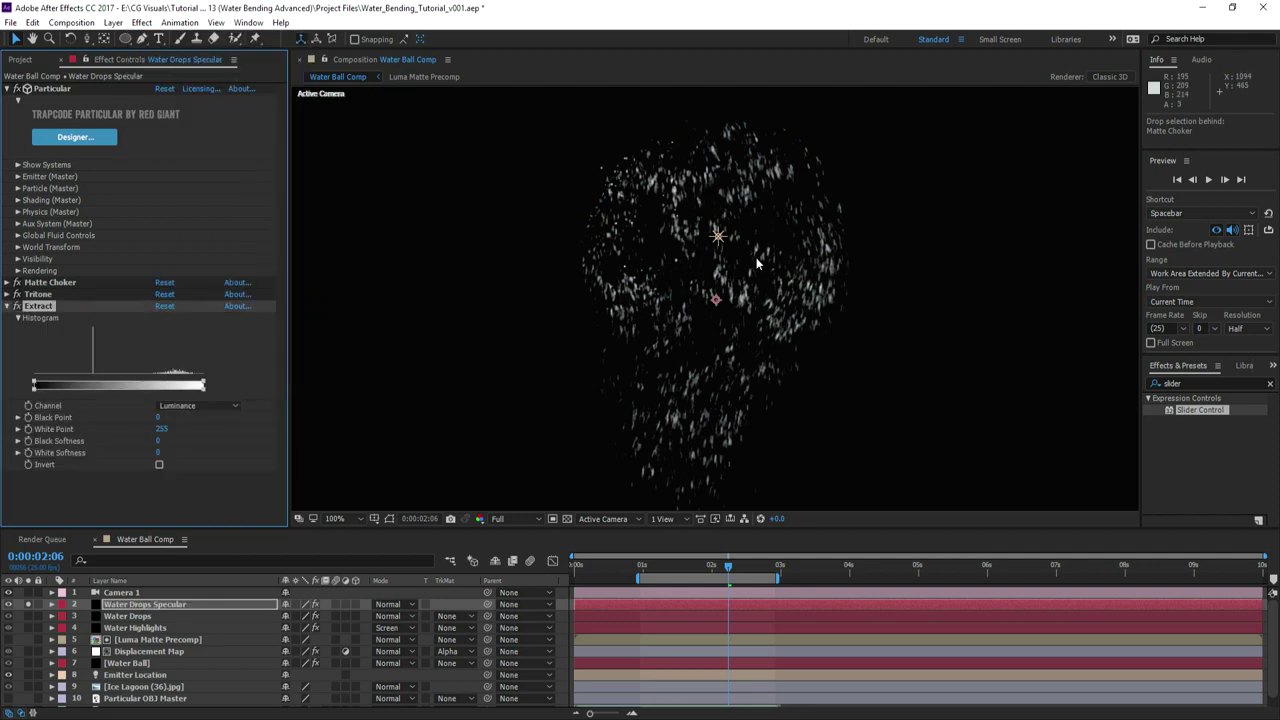
{"action": "scroll", "coordinate": [757, 263], "scroll_direction": "up", "scroll_amount": 1}
{"action": "left_click_drag", "start_coordinate": [33, 386], "coordinate": [192, 391]}
{"action": "left_click_drag", "start_coordinate": [38, 294], "coordinate": [40, 312]}
- Add CC Cross Blur to Water Drops Specular with Transfer Mode Add and a slightly increased Radius Y
{"action": "left_click", "coordinate": [141, 22]}
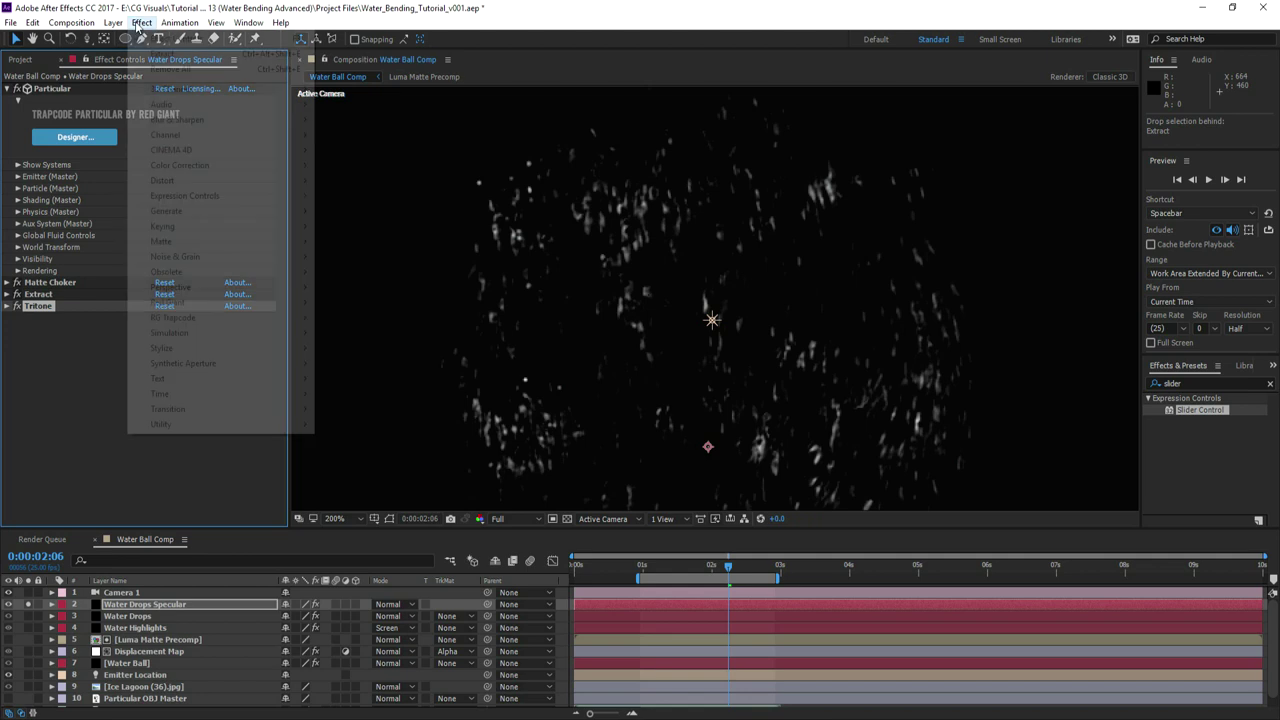
{"action": "mouse_move", "coordinate": [221, 125]}
{"action": "left_click", "coordinate": [358, 165]}
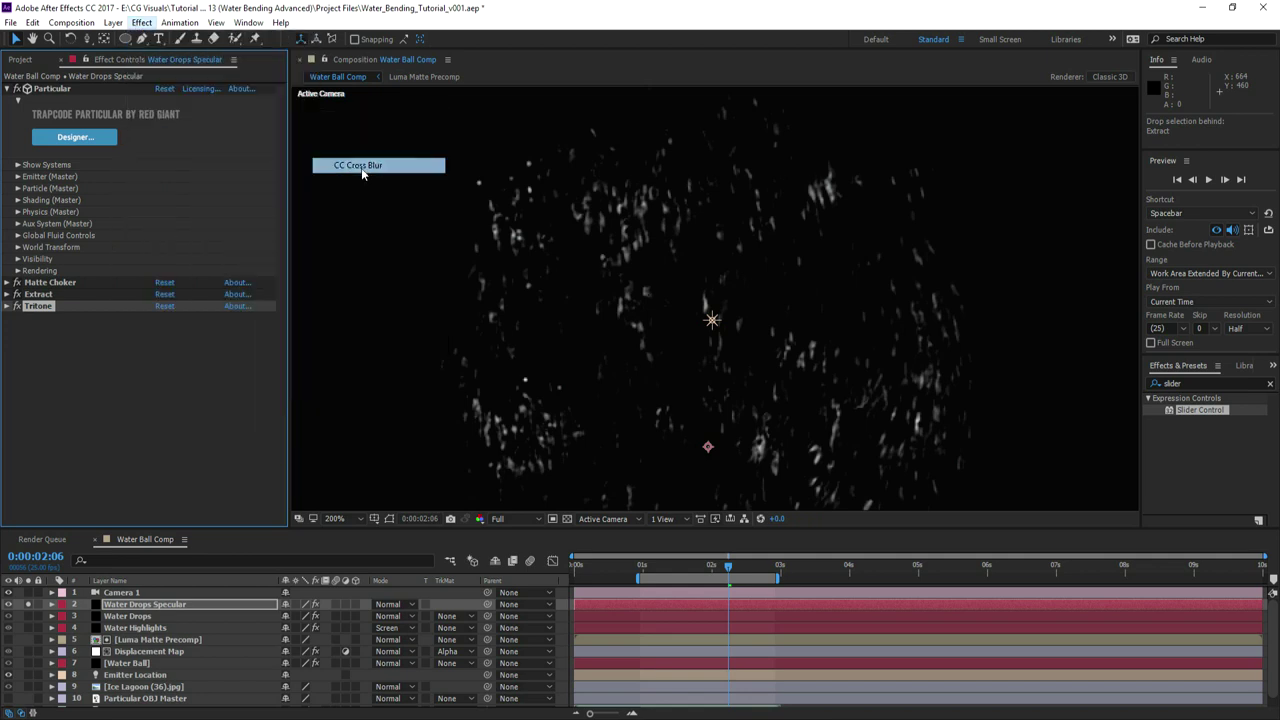
{"action": "left_click", "coordinate": [176, 352]}
{"action": "left_click", "coordinate": [182, 383]}
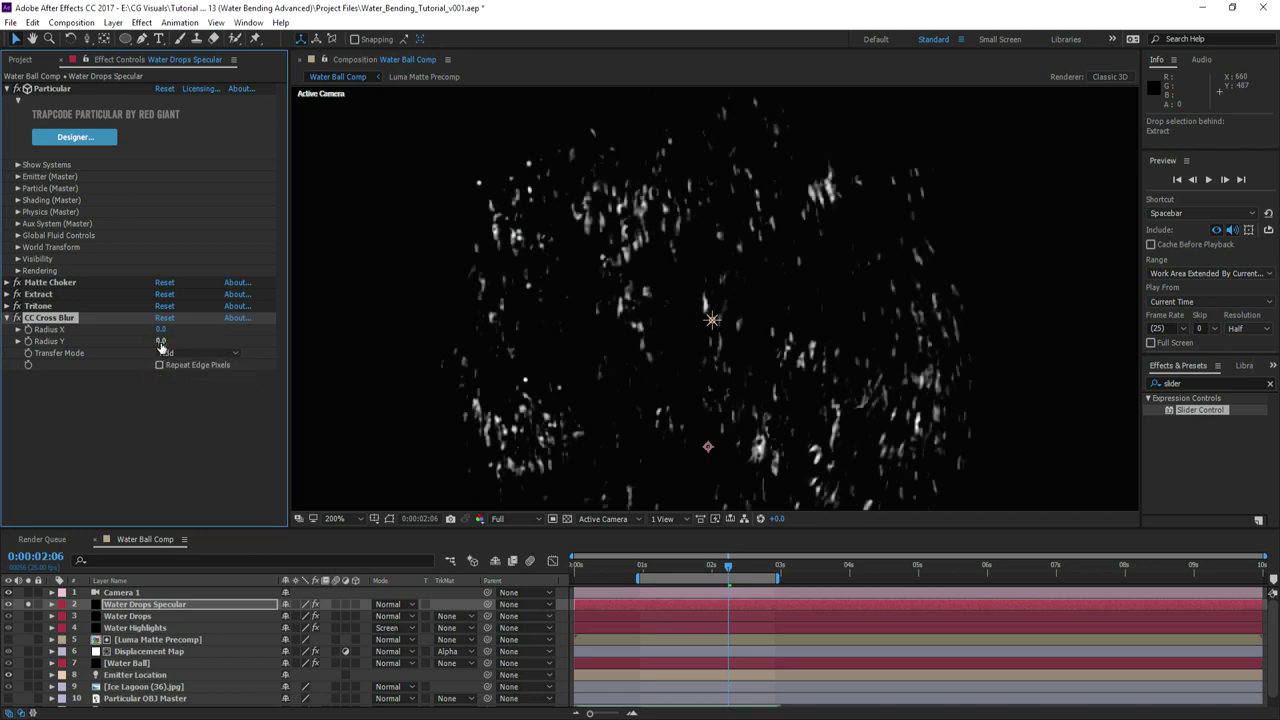
{"action": "left_click_drag", "start_coordinate": [168, 341], "coordinate": [178, 341]}
{"action": "left_click", "coordinate": [117, 449]}
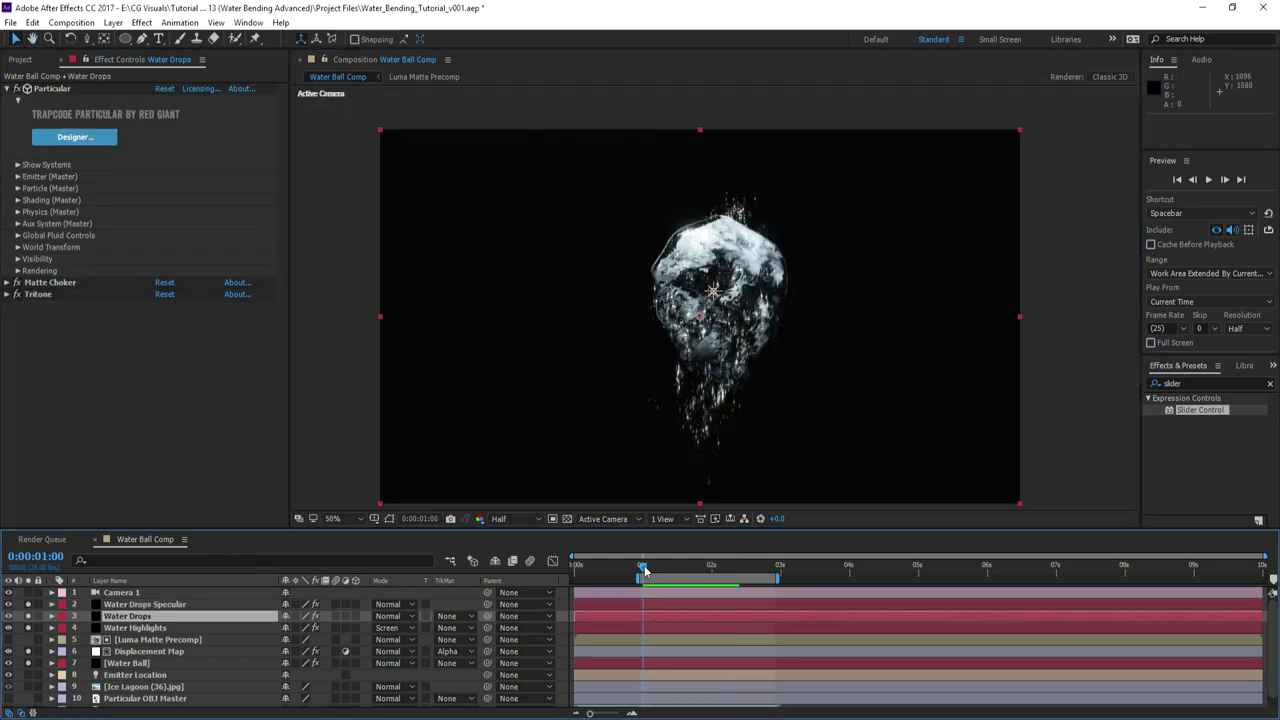
- Duplicate the Water Drops layer, move the copy below Water Ball and rename it Leaking Water
{"action": "mouse_move", "coordinate": [663, 569]}
{"action": "left_mouse_down"}
{"action": "mouse_move", "coordinate": [727, 573]}
{"action": "mouse_move", "coordinate": [651, 570]}
{"action": "left_mouse_up"}
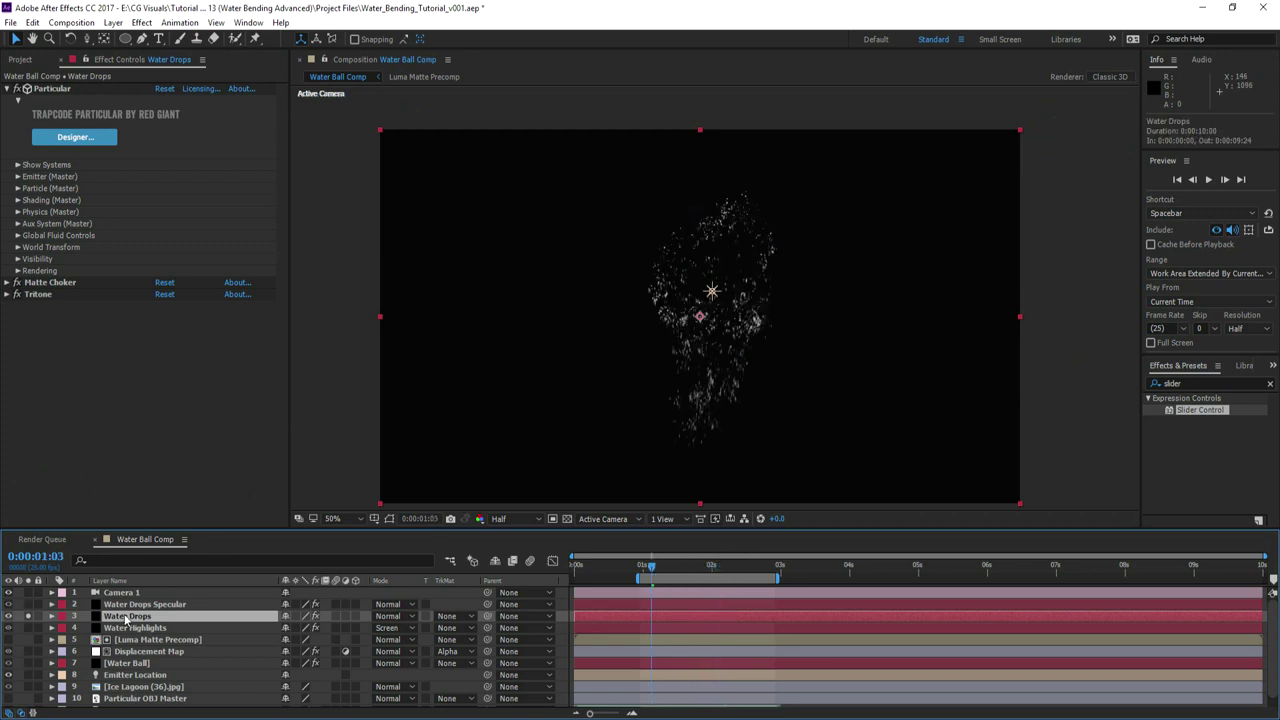
{"action": "key", "text": "ctrl+d"}
{"action": "left_click_drag", "start_coordinate": [122, 617], "coordinate": [141, 680]}
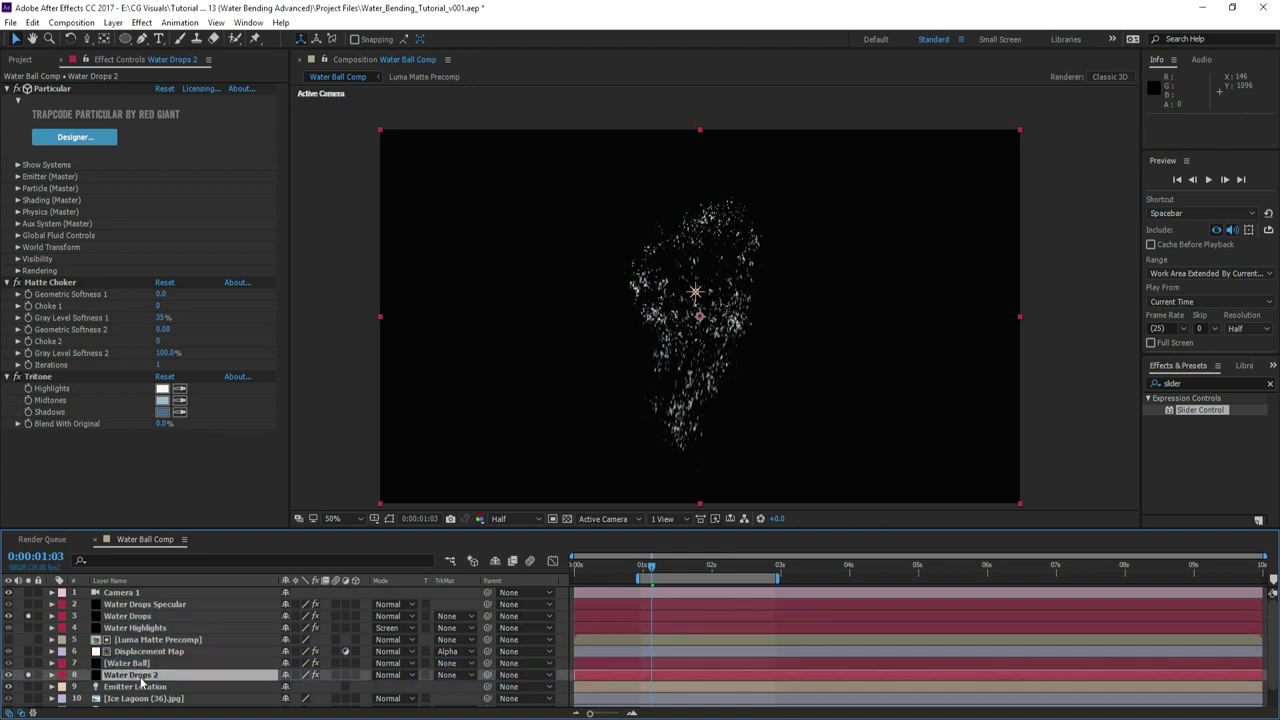
{"action": "left_click", "coordinate": [131, 675]}
{"action": "type", "text": "Leaking Water"}
{"action": "key", "text": "Return"}
- Switch the Leaking Water layer's Physics Model from Fluid to Bounce
{"action": "left_click", "coordinate": [17, 212]}
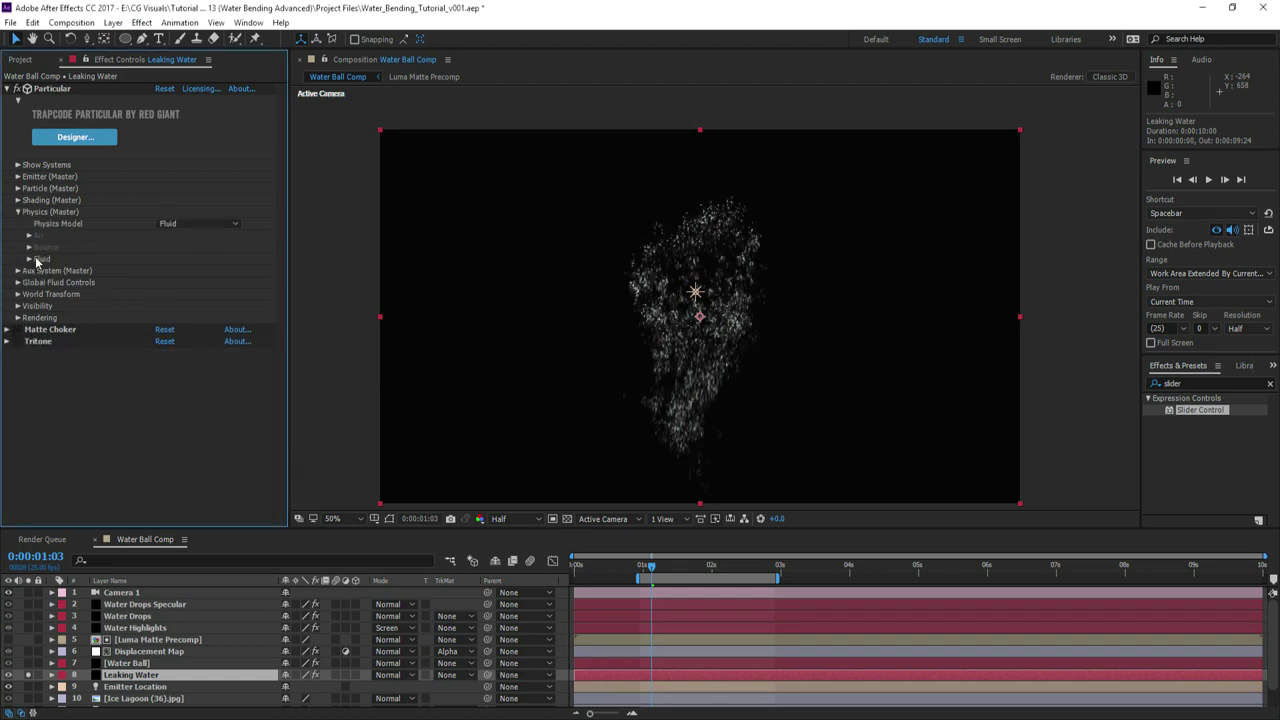
{"action": "left_click", "coordinate": [199, 224]}
{"action": "left_click", "coordinate": [194, 257]}
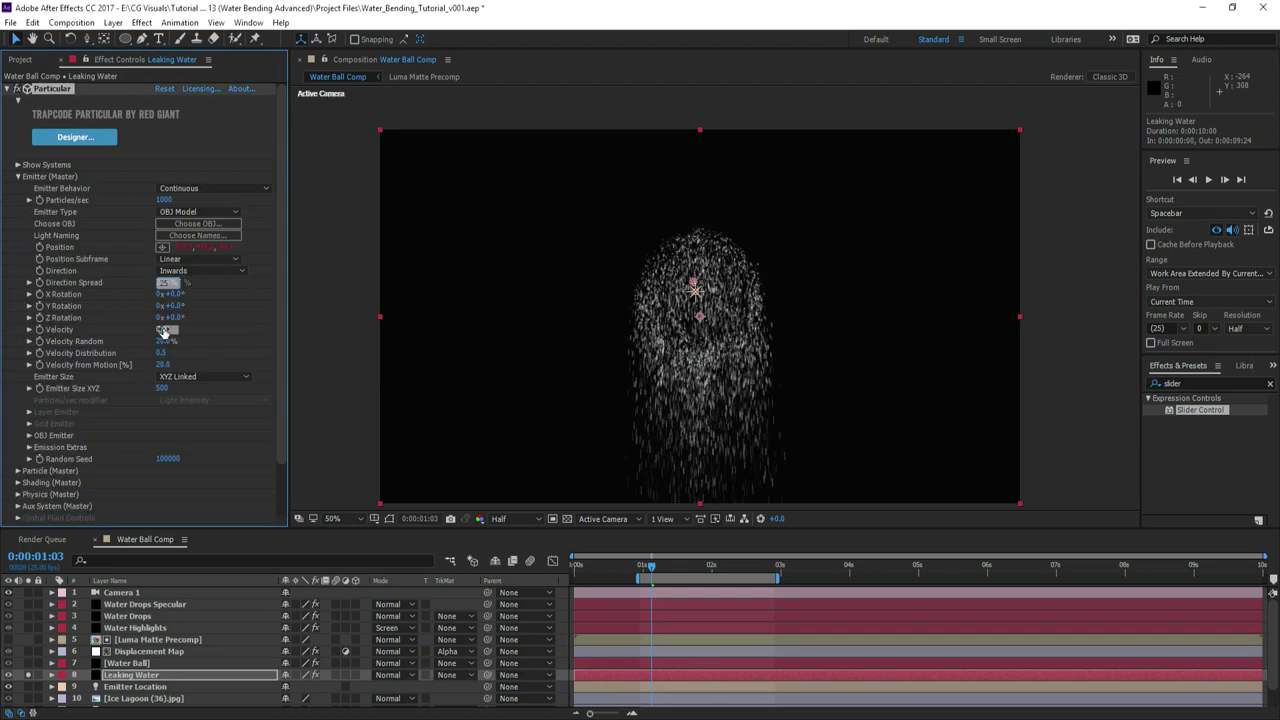
- Set the Leaking Water emitter's Velocity to 250 and Velocity from Motion to 0
{"action": "left_click", "coordinate": [166, 330]}
{"action": "type", "text": "250"}
{"action": "key", "text": "Return"}
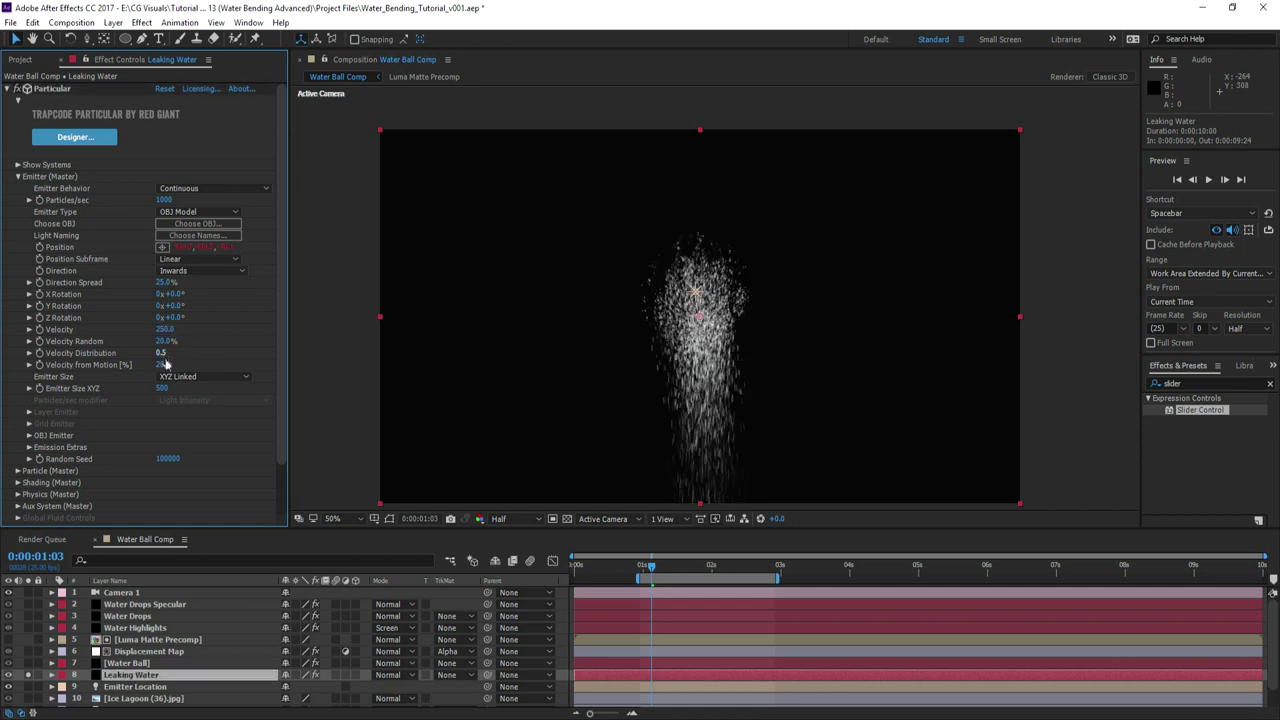
{"action": "type", "text": "0"}
{"action": "key", "text": "Return"}
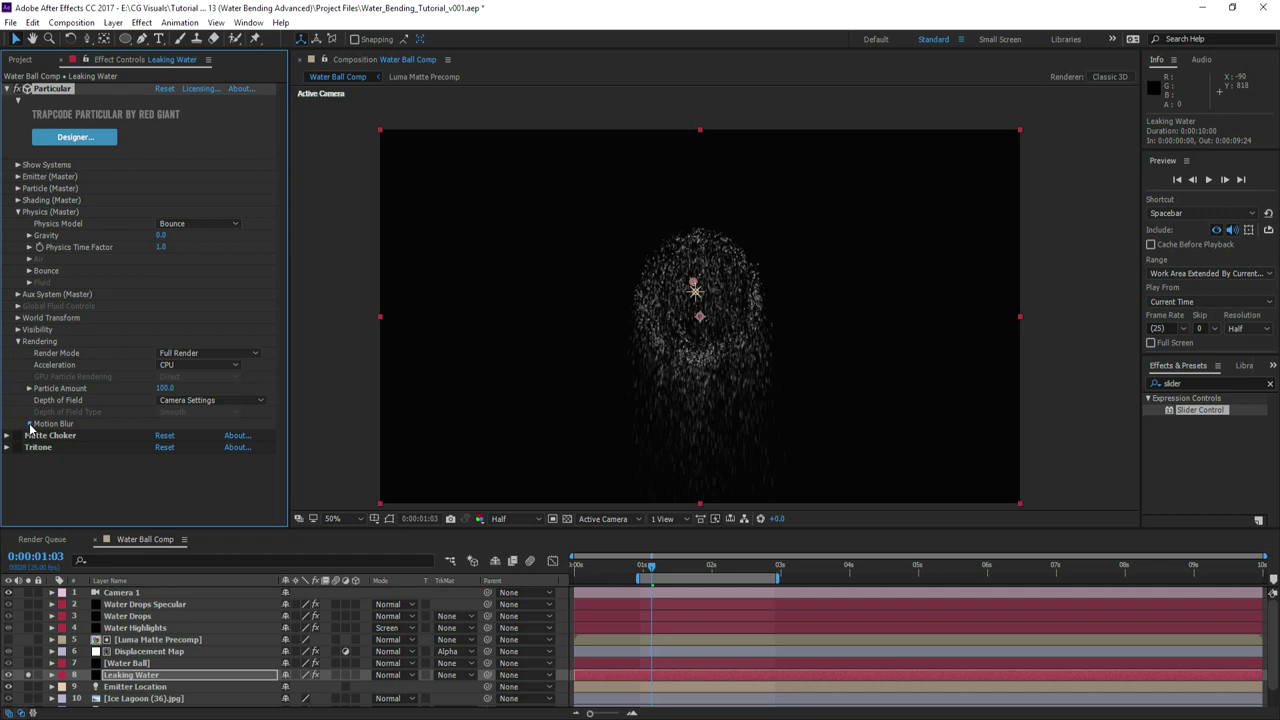
- Set the Opacity Boost in Leaking Water's Motion Blur settings to 25
{"action": "left_click", "coordinate": [29, 424]}
{"action": "left_click", "coordinate": [160, 506]}
{"action": "type", "text": "25"}
{"action": "key", "text": "Return"}
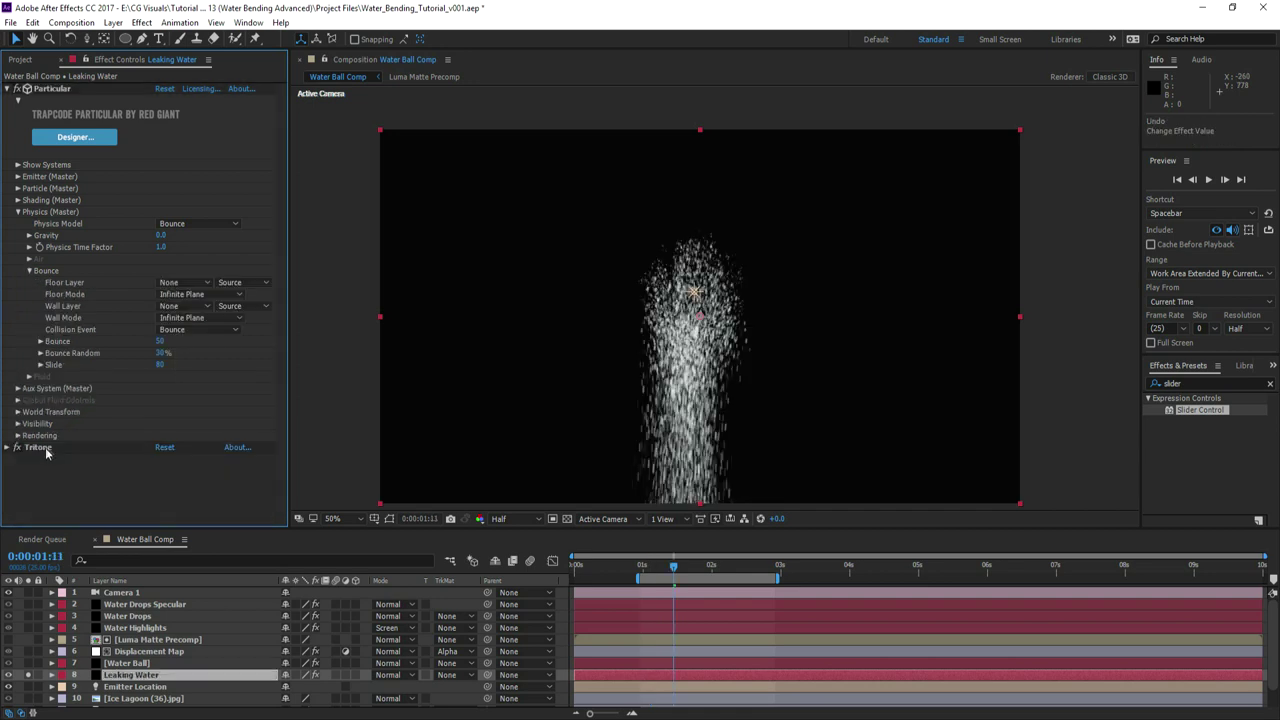
- Set the Collision Event in Leaking Water's Bounce physics settings to Kill
{"action": "left_click", "coordinate": [170, 330]}
{"action": "left_click", "coordinate": [183, 391]}
{"action": "left_click", "coordinate": [180, 288]}
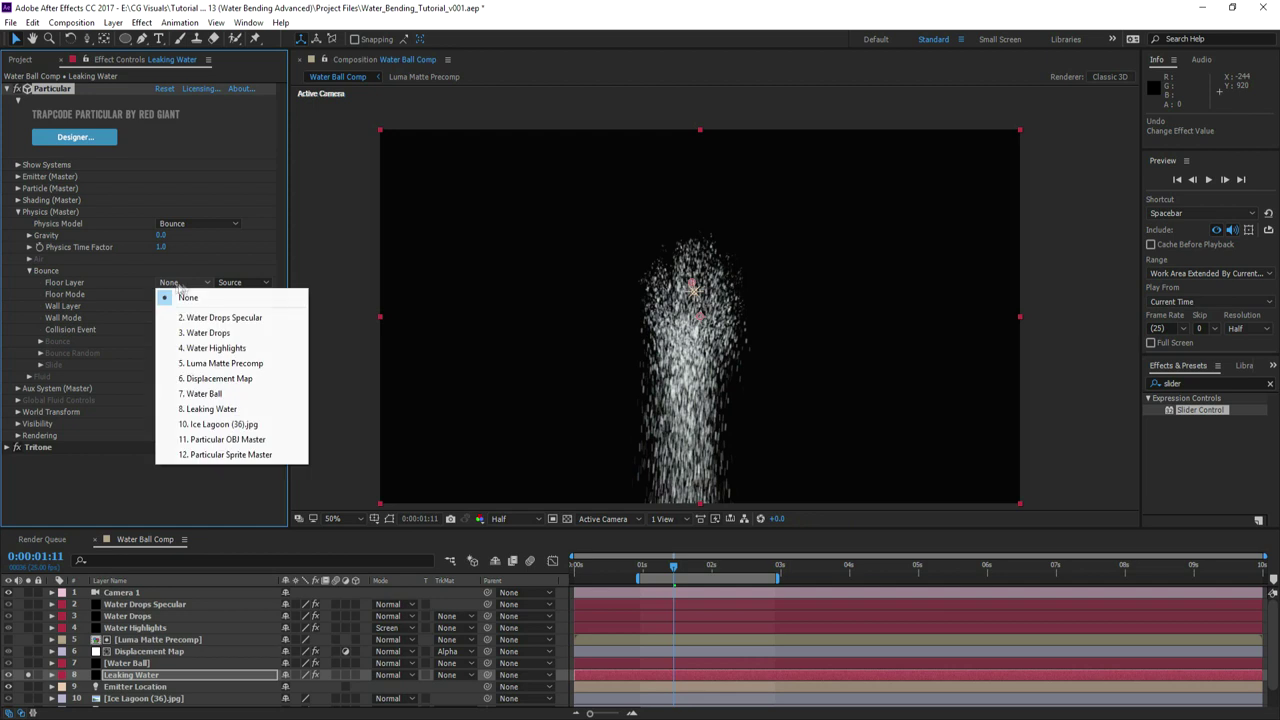
{"action": "left_click", "coordinate": [108, 440]}
- Create a 3D null object named Floor above Leaking Water and scale it up to 715%
{"action": "left_click", "coordinate": [113, 22]}
{"action": "mouse_move", "coordinate": [130, 38]}
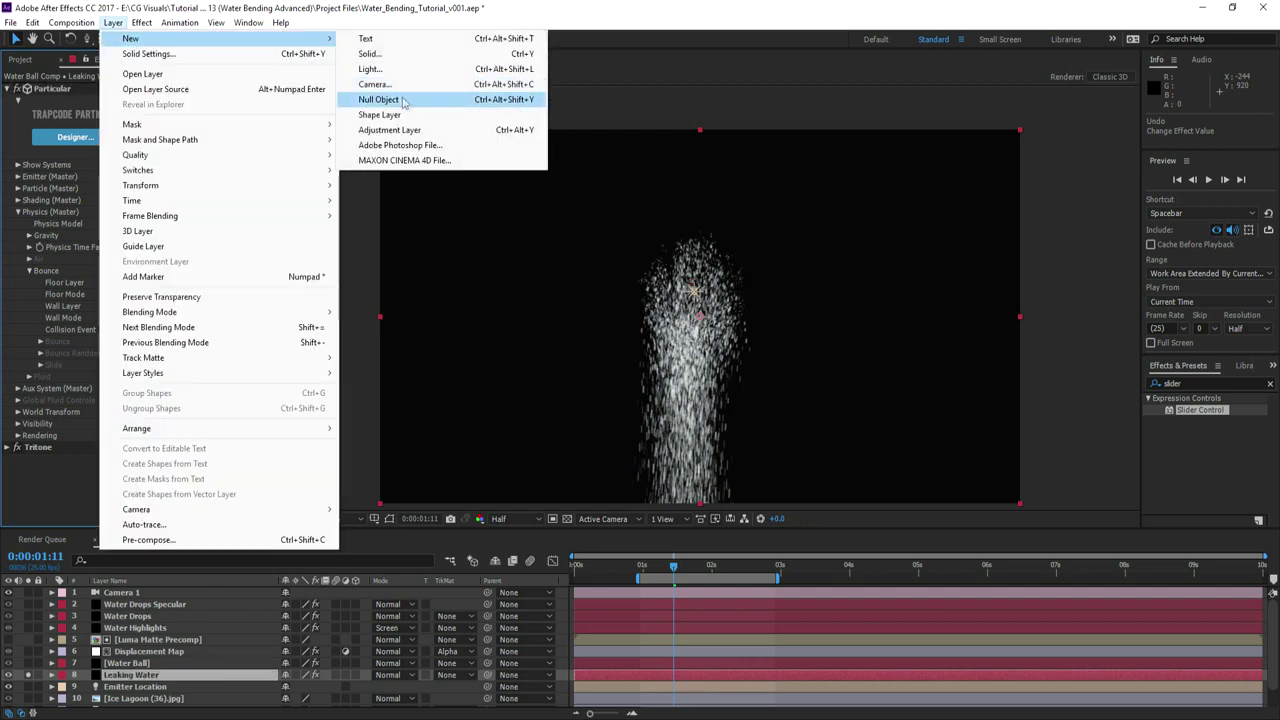
{"action": "left_click", "coordinate": [383, 101]}
{"action": "left_click", "coordinate": [128, 675]}
{"action": "left_click_drag", "start_coordinate": [299, 687], "coordinate": [345, 688]}
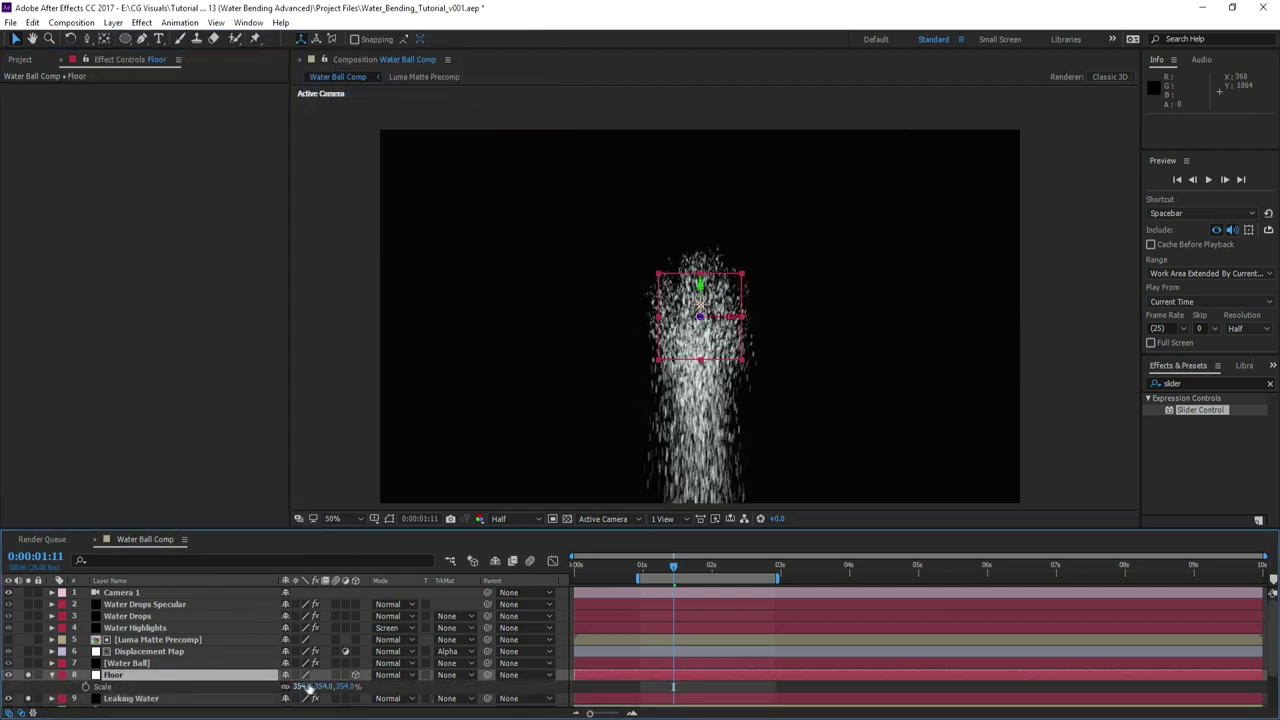
- Rotate the Floor null to lie flat and move it down beneath the falling particles
{"action": "left_click", "coordinate": [70, 39]}
{"action": "left_click_drag", "start_coordinate": [733, 317], "coordinate": [736, 388]}
{"action": "left_click", "coordinate": [15, 39]}
{"action": "left_click_drag", "start_coordinate": [700, 288], "coordinate": [700, 432]}
- Assign the Floor null as Leaking Water's bounce Floor Layer and lower the null slightly
{"action": "scroll", "coordinate": [131, 666], "scroll_direction": "down", "scroll_amount": 2}
{"action": "left_click", "coordinate": [131, 663]}
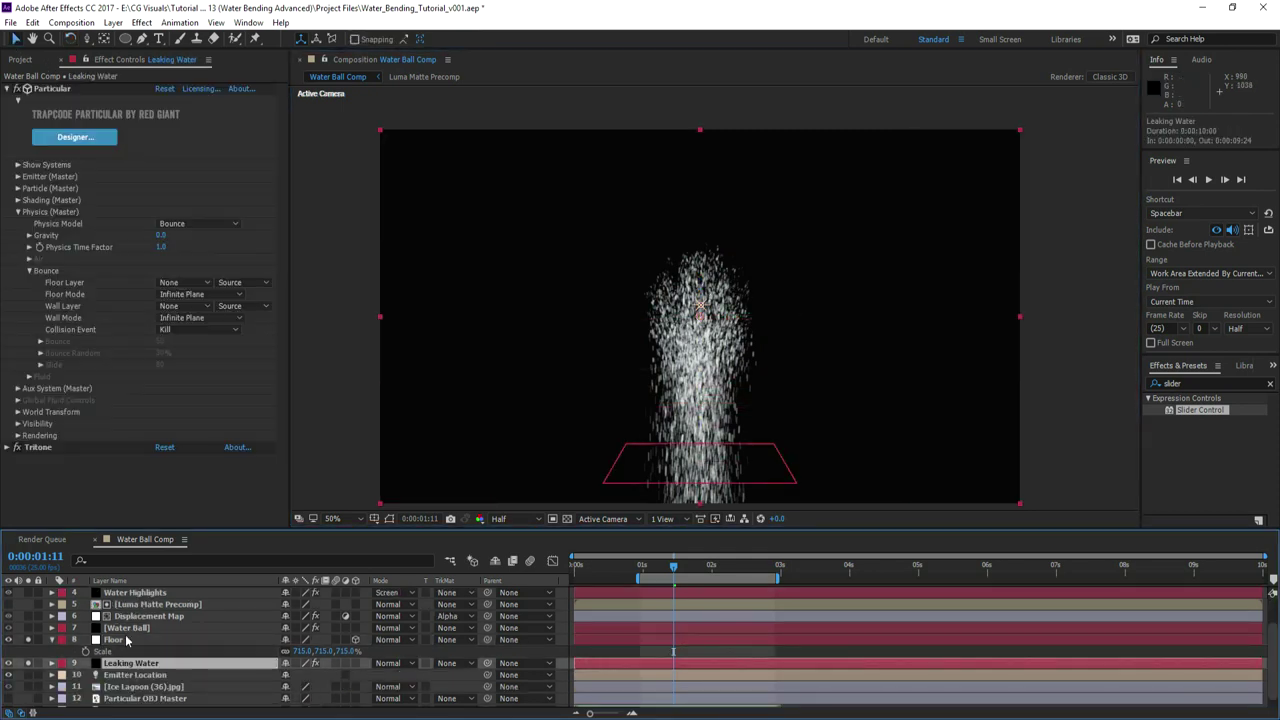
{"action": "left_click", "coordinate": [185, 283]}
{"action": "left_click", "coordinate": [193, 410]}
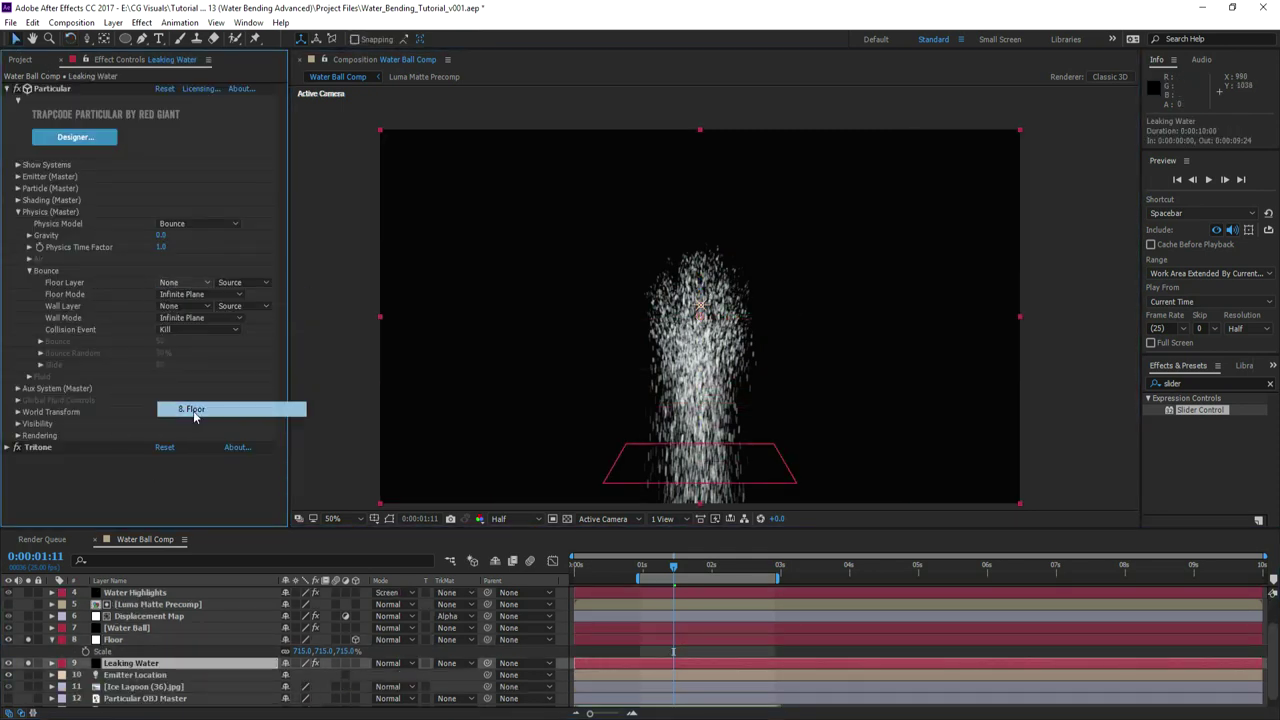
{"action": "left_click", "coordinate": [700, 465]}
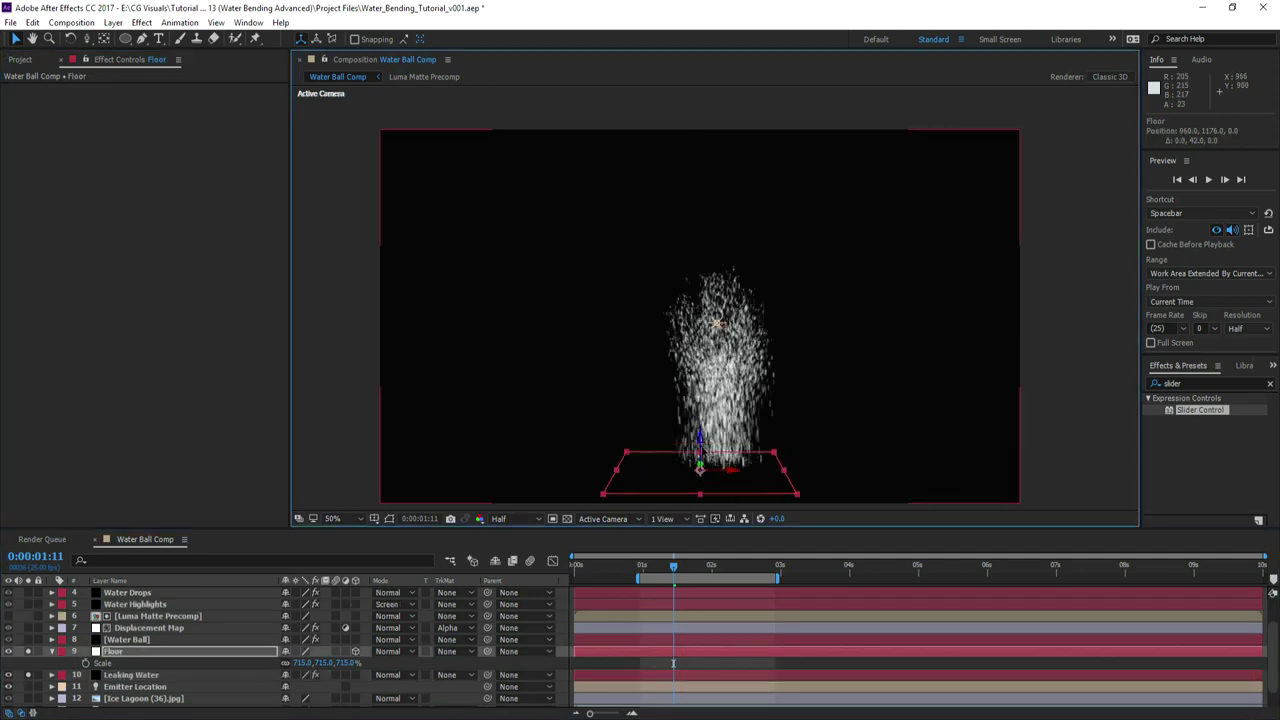
- Set the Aux System Opacity of the Leaking Water layer to 10
{"action": "left_click", "coordinate": [131, 675]}
{"action": "left_click", "coordinate": [22, 226]}
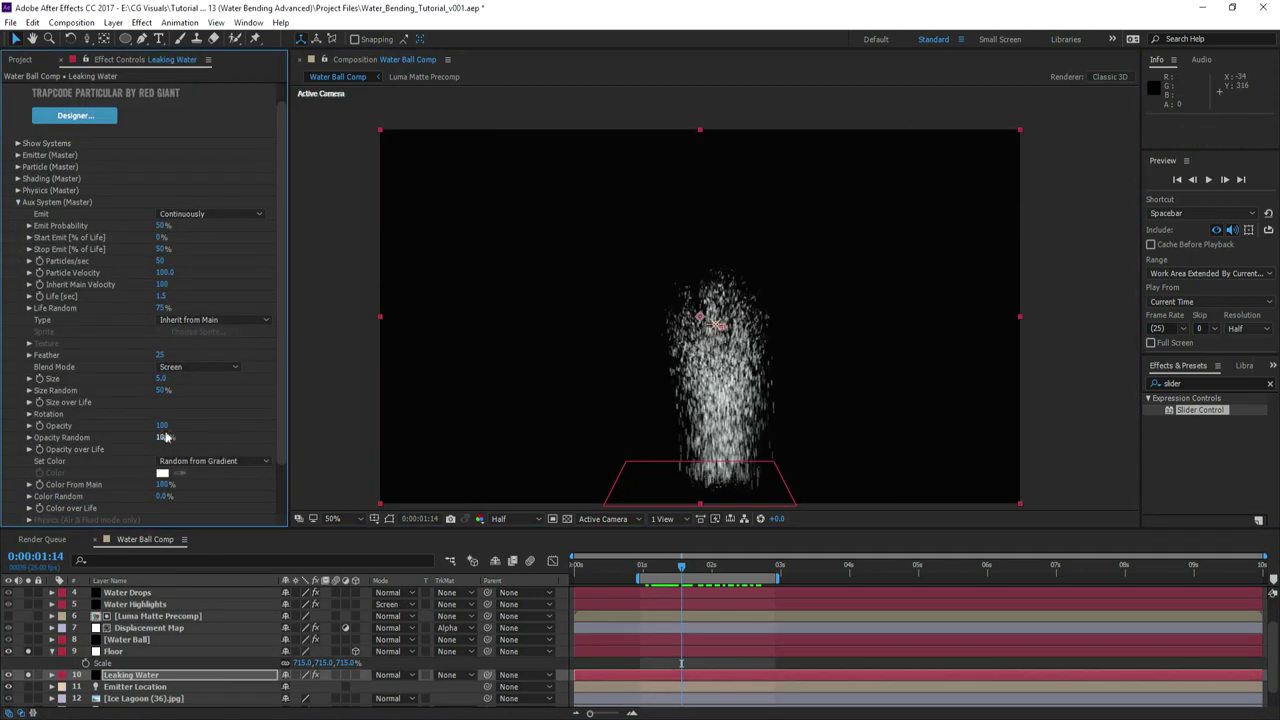
{"action": "mouse_move", "coordinate": [160, 425]}
{"action": "left_mouse_down"}
{"action": "mouse_move", "coordinate": [120, 429]}
{"action": "mouse_move", "coordinate": [158, 428]}
{"action": "left_mouse_up"}
{"action": "left_click", "coordinate": [159, 428]}
{"action": "type", "text": "10"}
{"action": "left_click", "coordinate": [205, 429]}
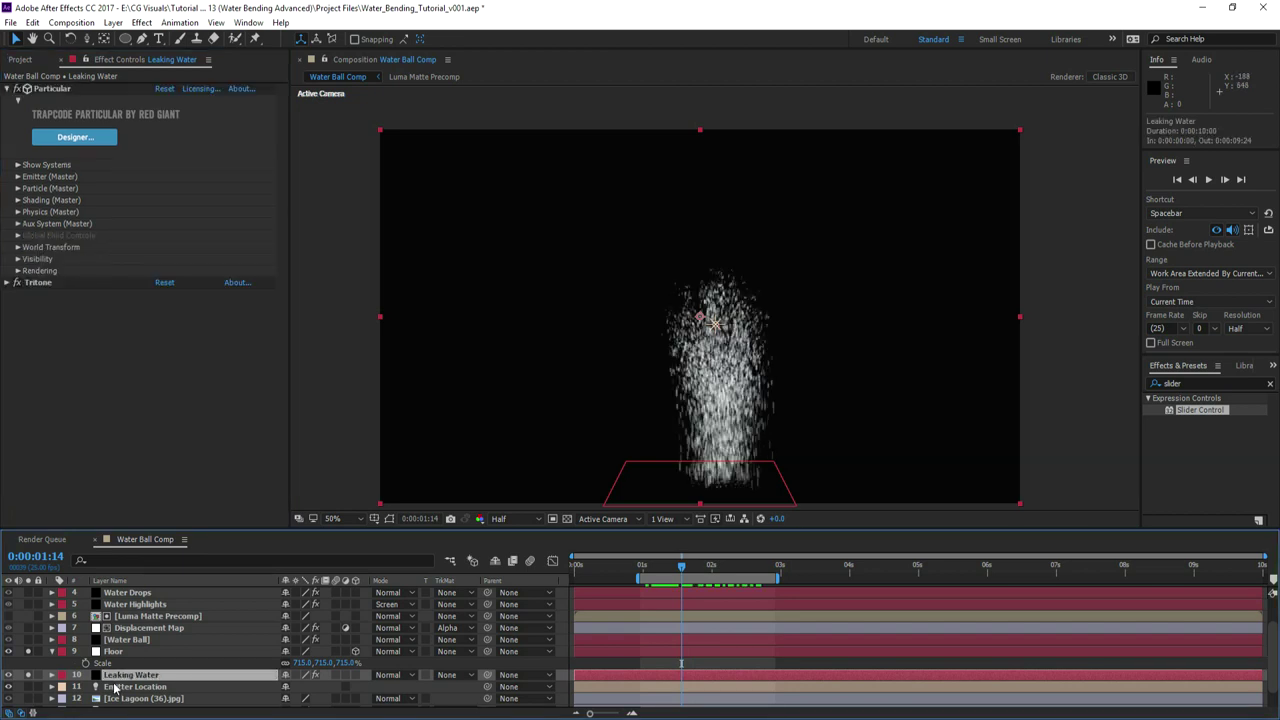
- Duplicate the Leaking Water layer and rename the copy Splash
{"action": "key", "text": "ctrl+d"}
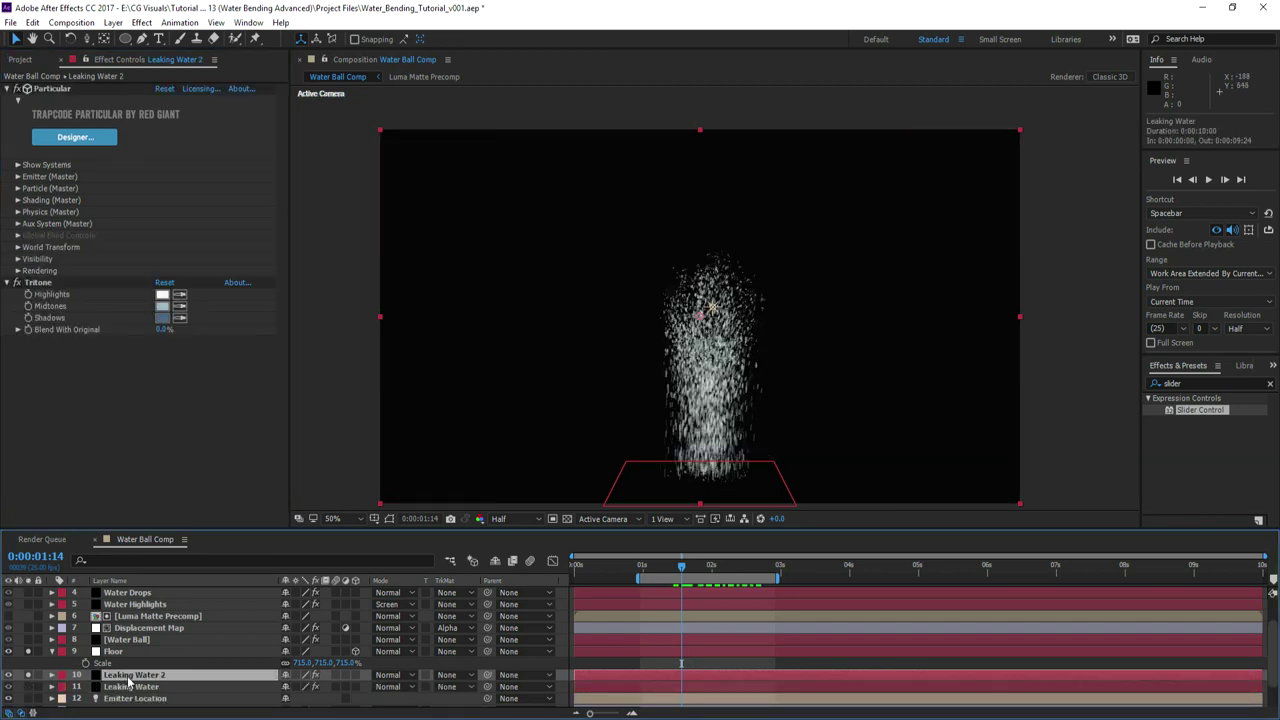
{"action": "key", "text": "Return"}
{"action": "type", "text": "Splash"}
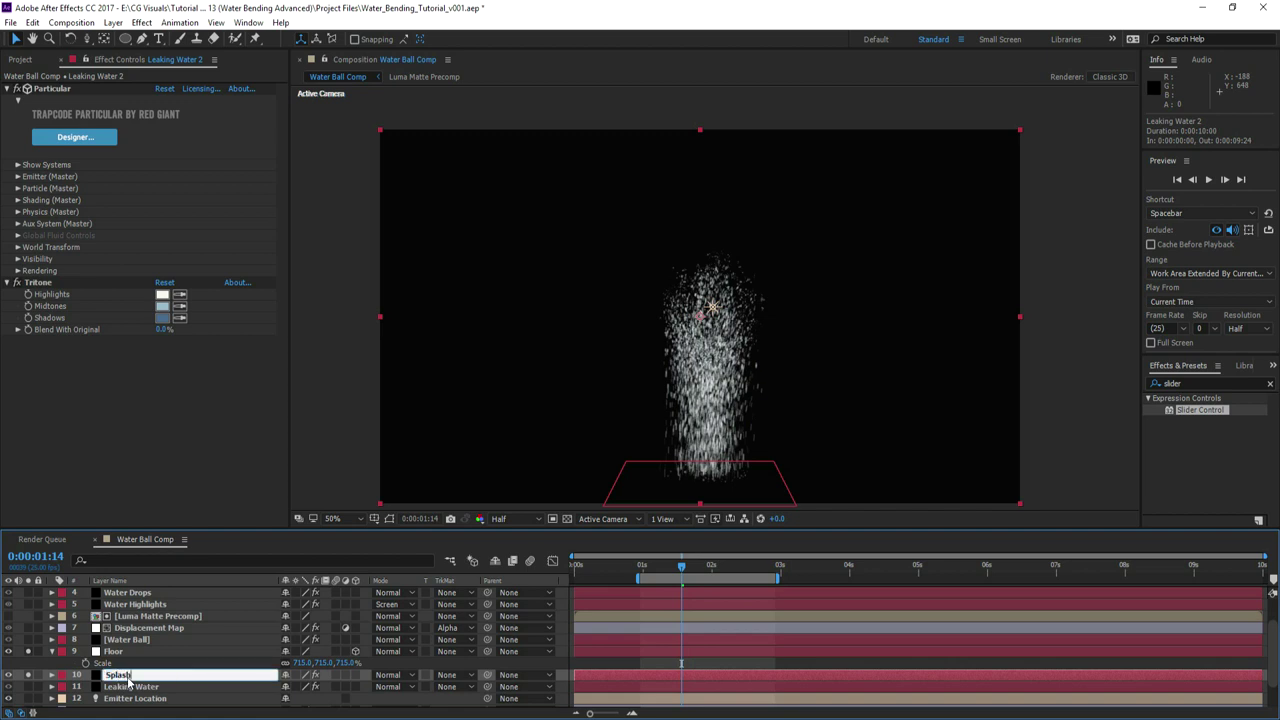
{"action": "key", "text": "Return"}
- Lower the Opacity Boost in the Splash layer's Motion Blur settings
{"action": "left_click", "coordinate": [17, 271]}
{"action": "left_click", "coordinate": [29, 354]}
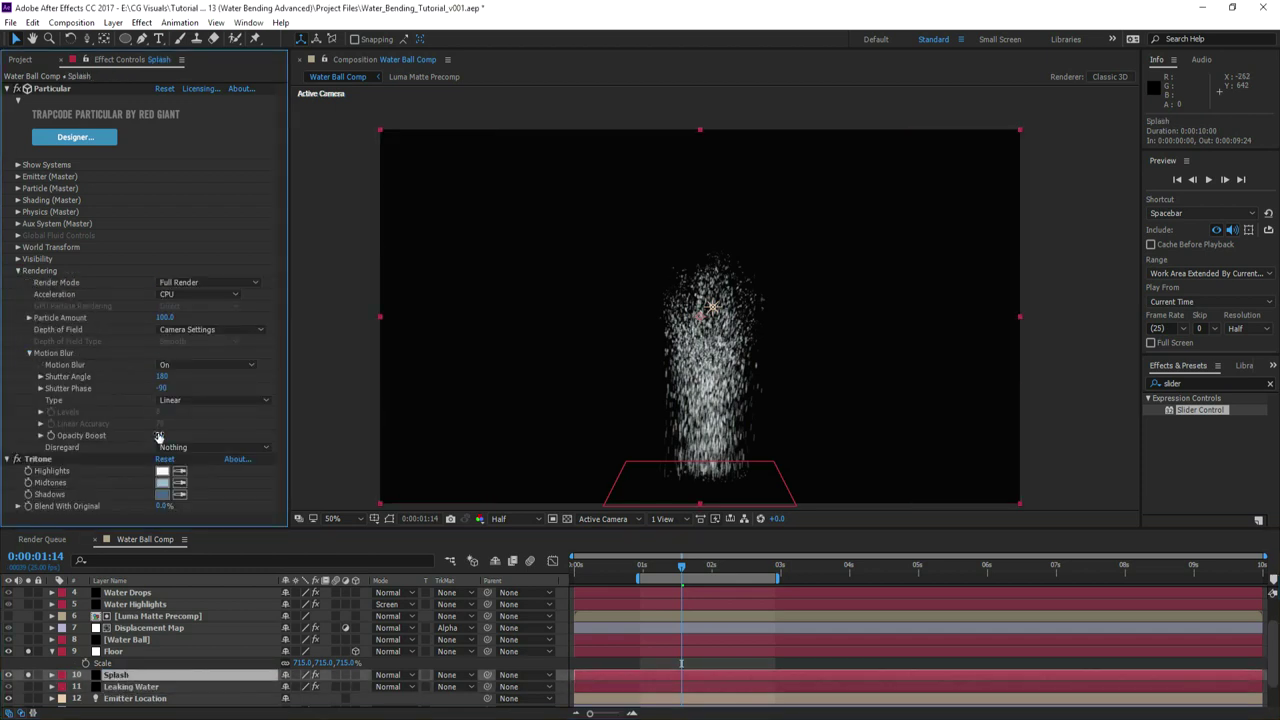
{"action": "left_click", "coordinate": [29, 353]}
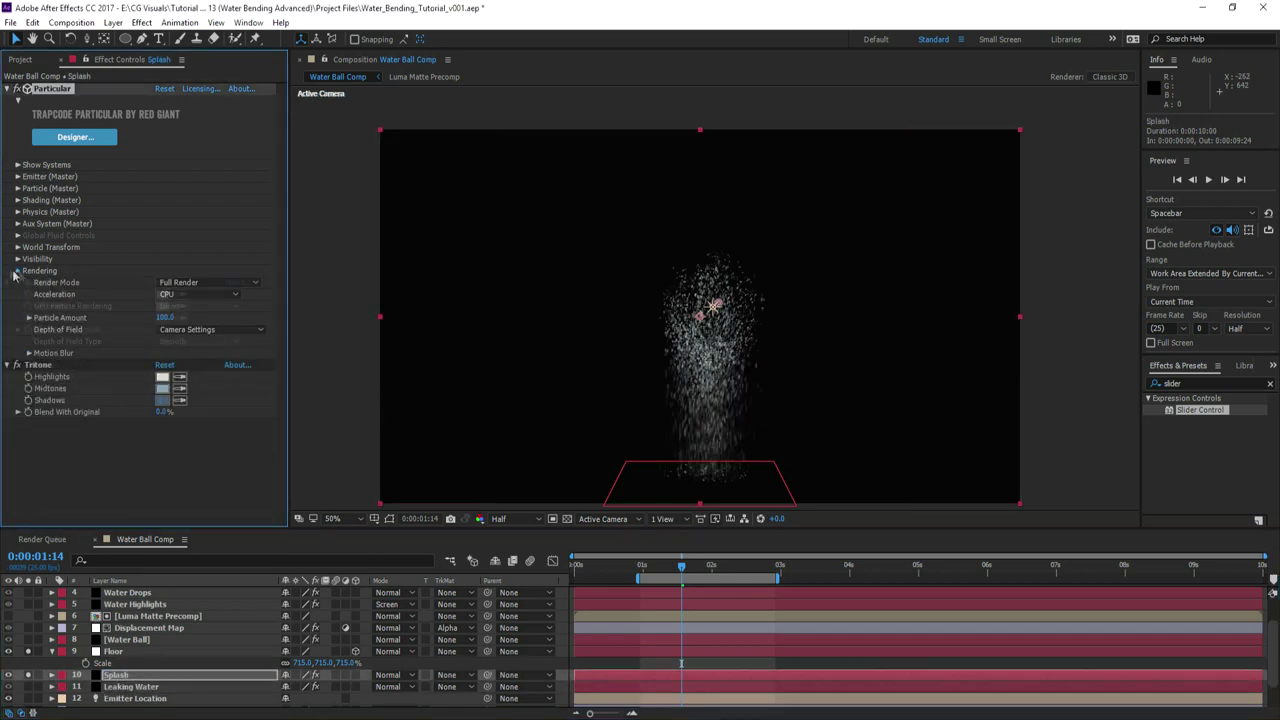
{"action": "left_click", "coordinate": [17, 270]}
- Set Splash's Aux System to emit At Bounce Event and set its physics Gravity to 5
{"action": "left_click", "coordinate": [17, 224]}
{"action": "scroll", "coordinate": [192, 232], "scroll_direction": "down", "scroll_amount": 1}
{"action": "left_click", "coordinate": [196, 216]}
{"action": "left_click", "coordinate": [205, 247]}
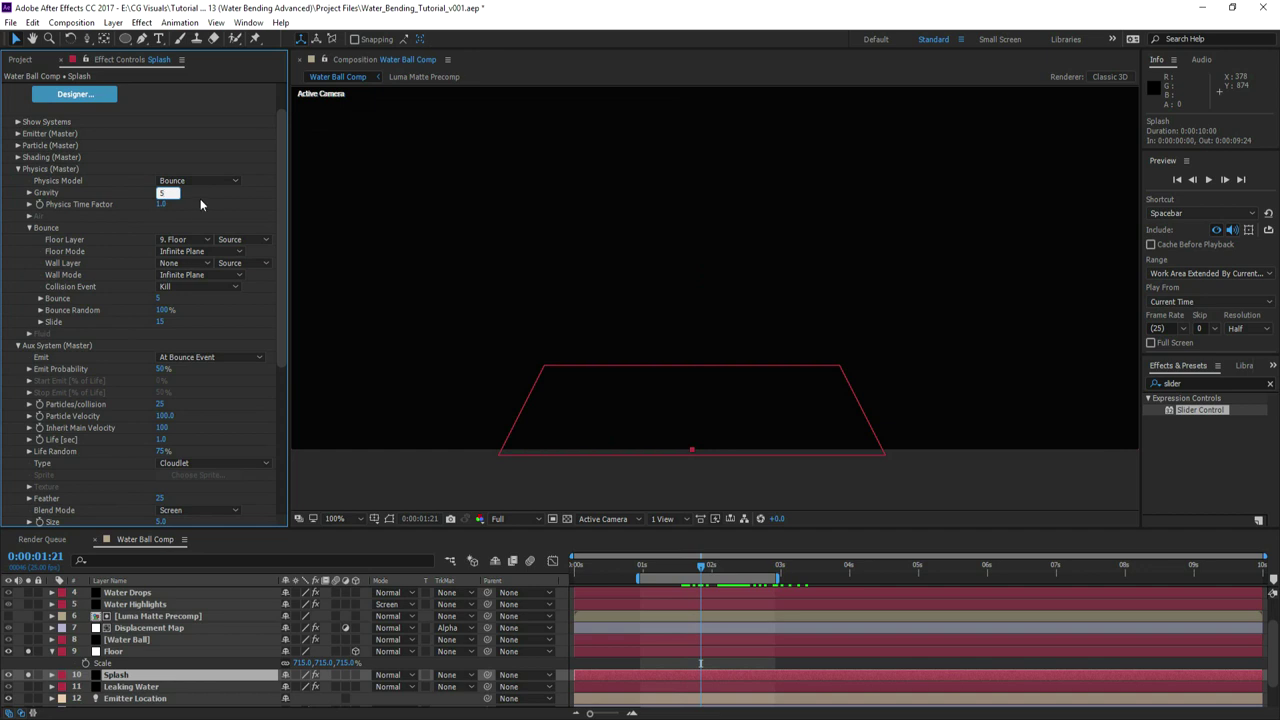
{"action": "key", "text": "Return"}
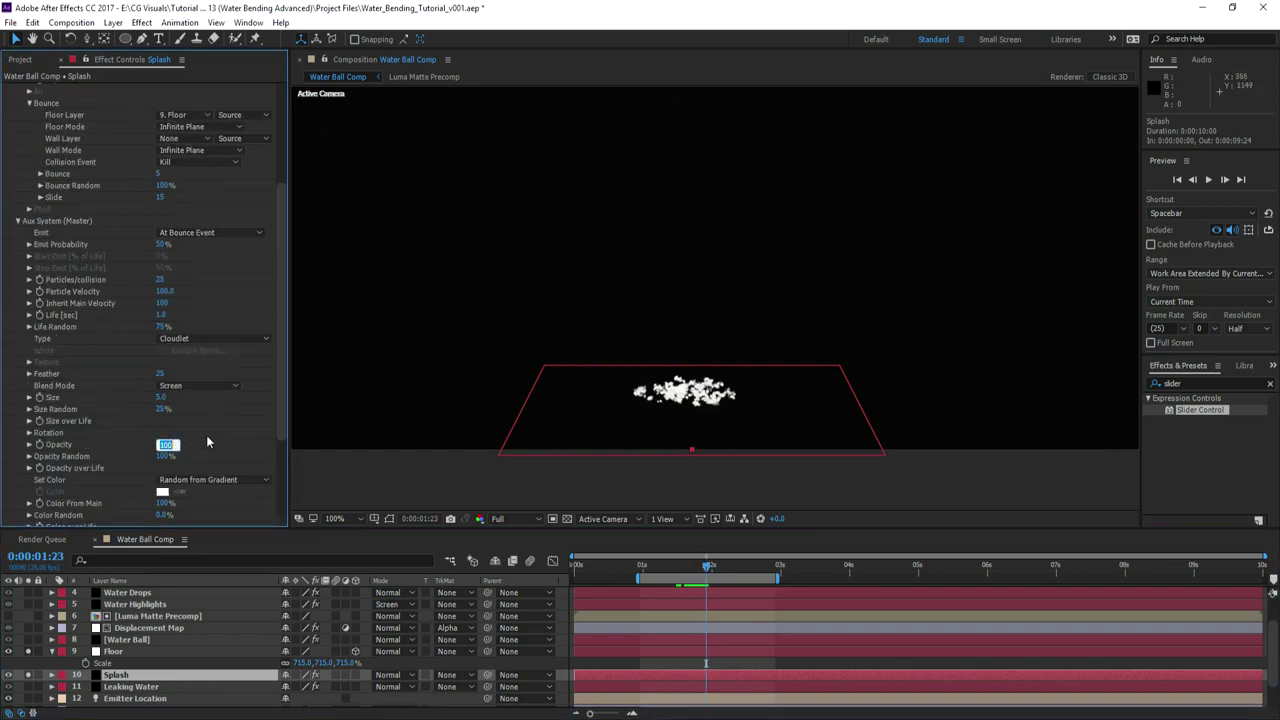
- Lower the Aux System Opacity of the Splash layer and adjust its Particles/collision amount
{"action": "key", "text": "Return"}
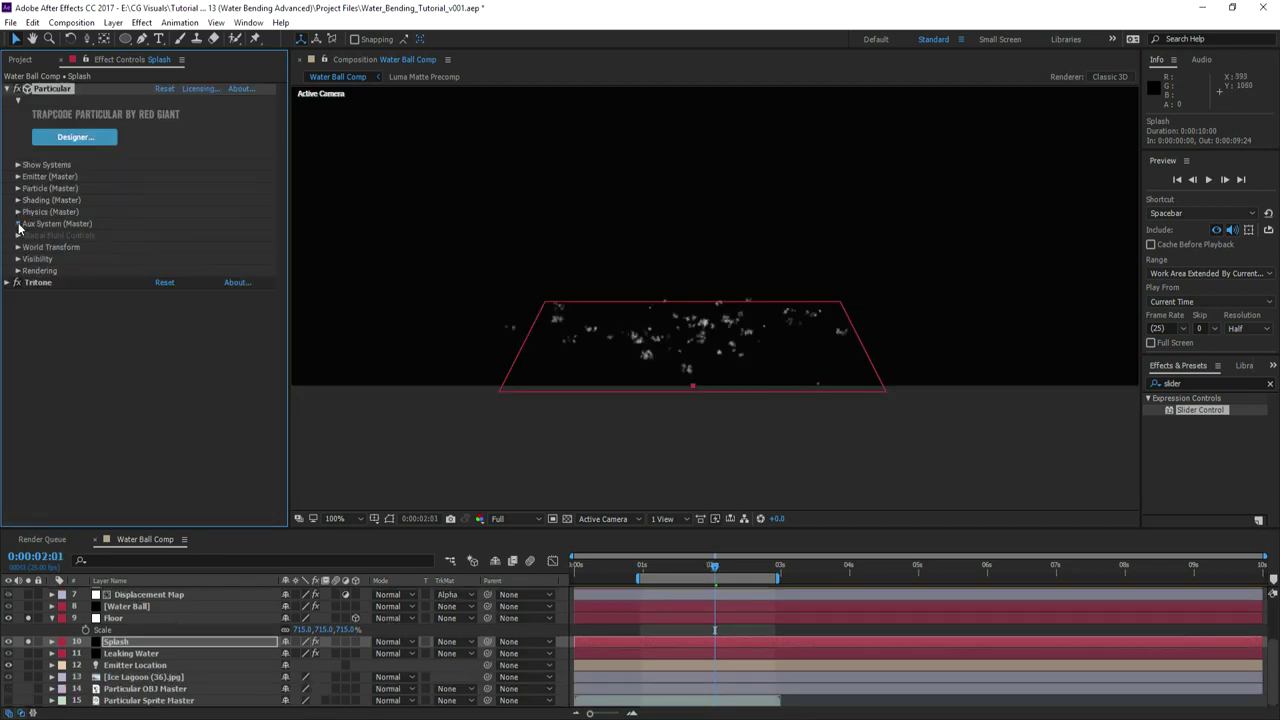
{"action": "left_click", "coordinate": [18, 224]}
{"action": "left_click", "coordinate": [163, 284]}
{"action": "left_click_drag", "start_coordinate": [173, 272], "coordinate": [197, 276]}
{"action": "left_click", "coordinate": [17, 188]}
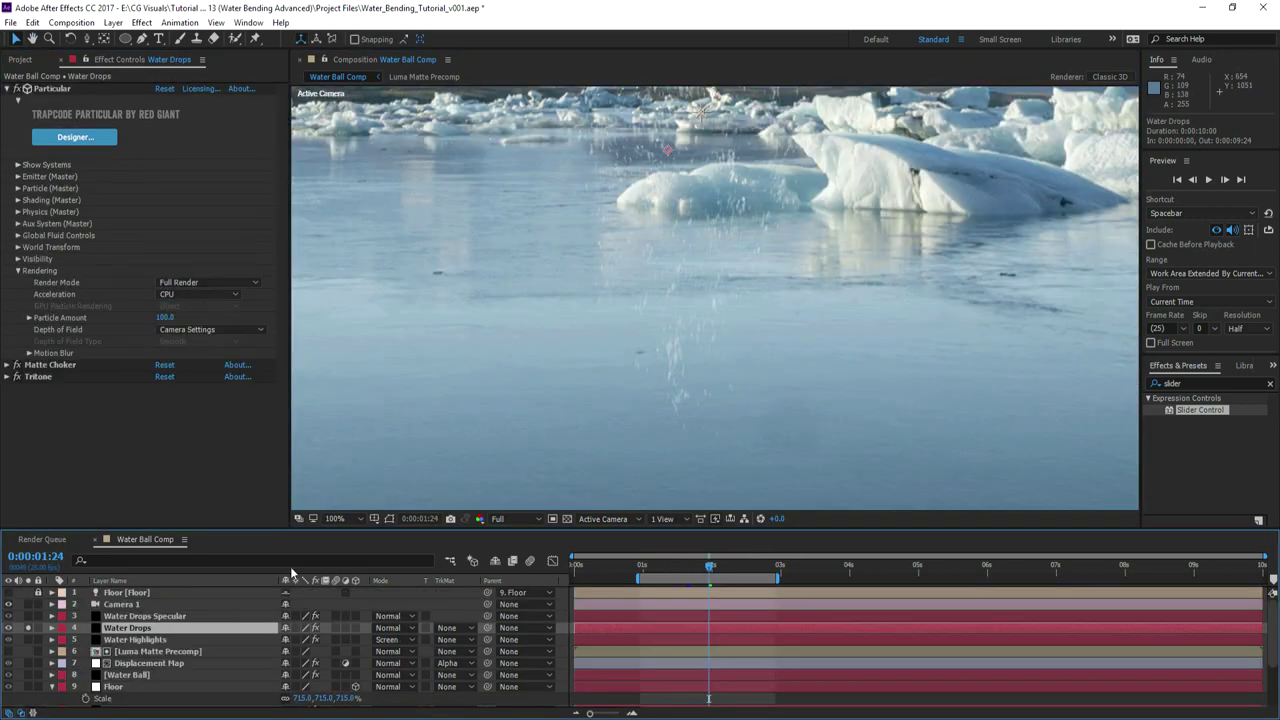
- Set the Water Drops emitter's Particles/sec to 2500
{"action": "scroll", "coordinate": [693, 295], "scroll_direction": "down", "scroll_amount": 1}
{"action": "key", "text": "period"}
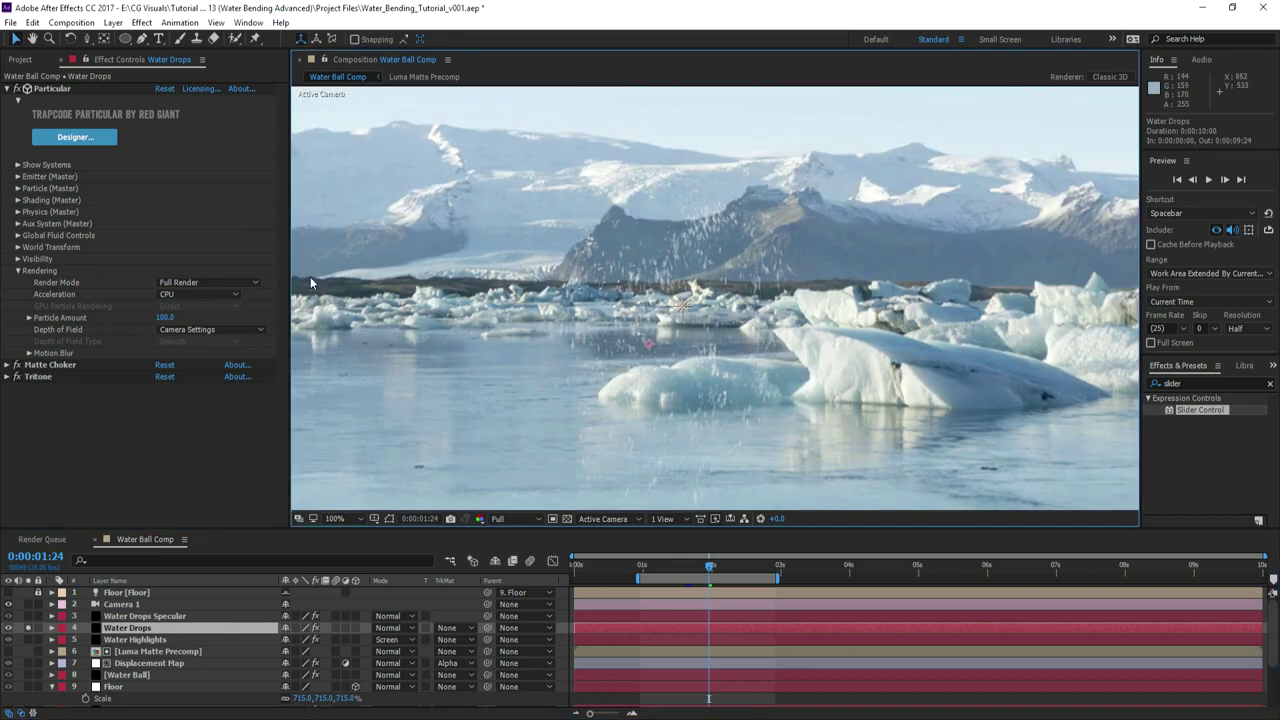
{"action": "left_click", "coordinate": [16, 177]}
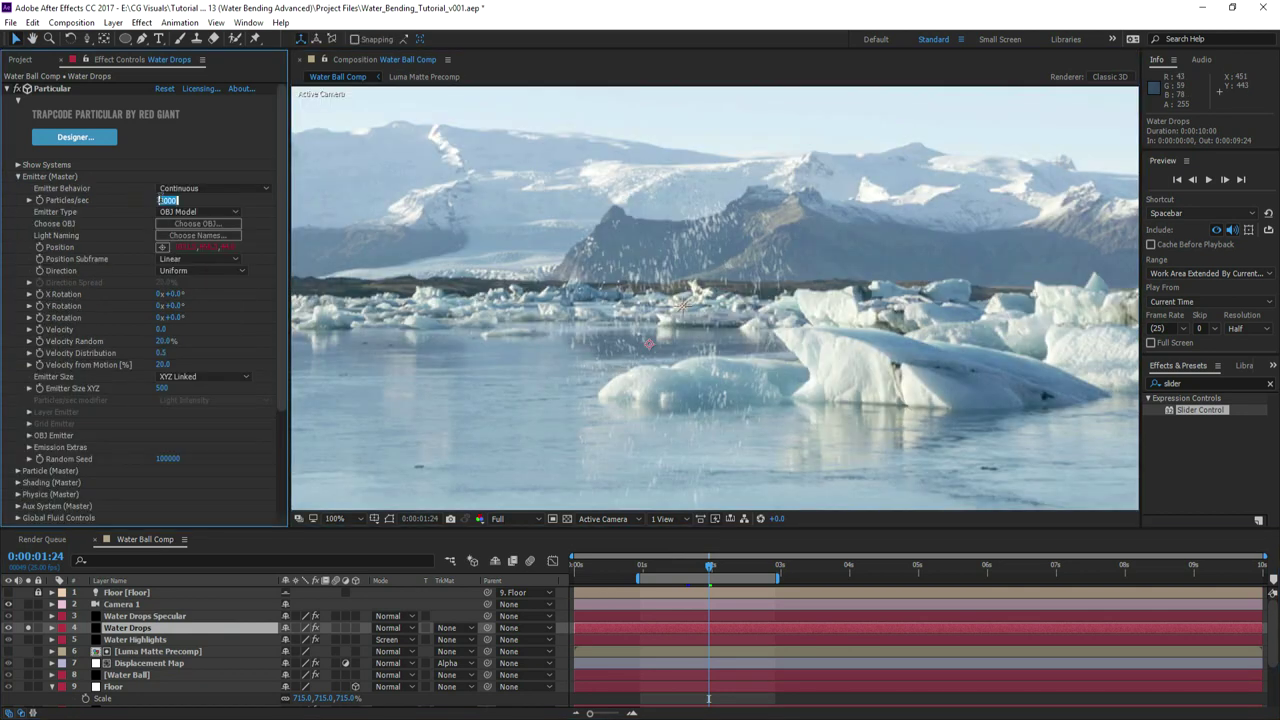
{"action": "key", "text": "Return"}
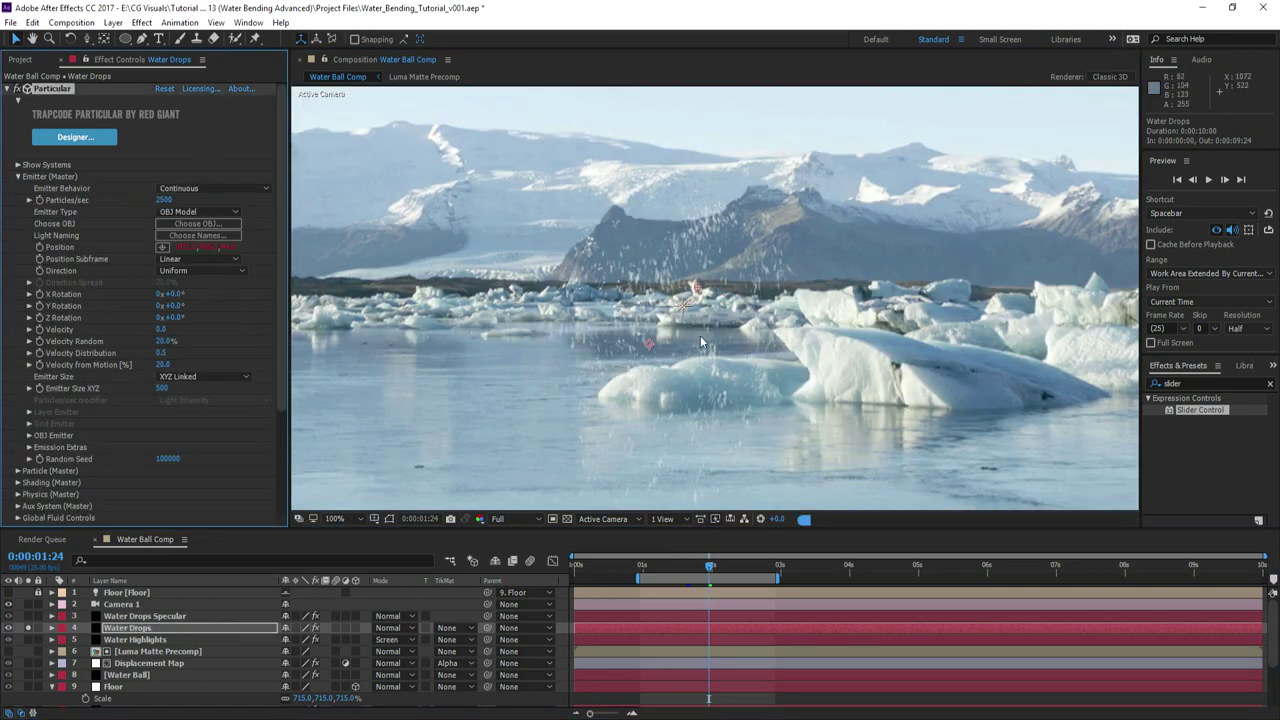
- Set the Water Drops Specular emitter's Particles/sec to 2500
{"action": "key", "text": "ctrl+Up"}
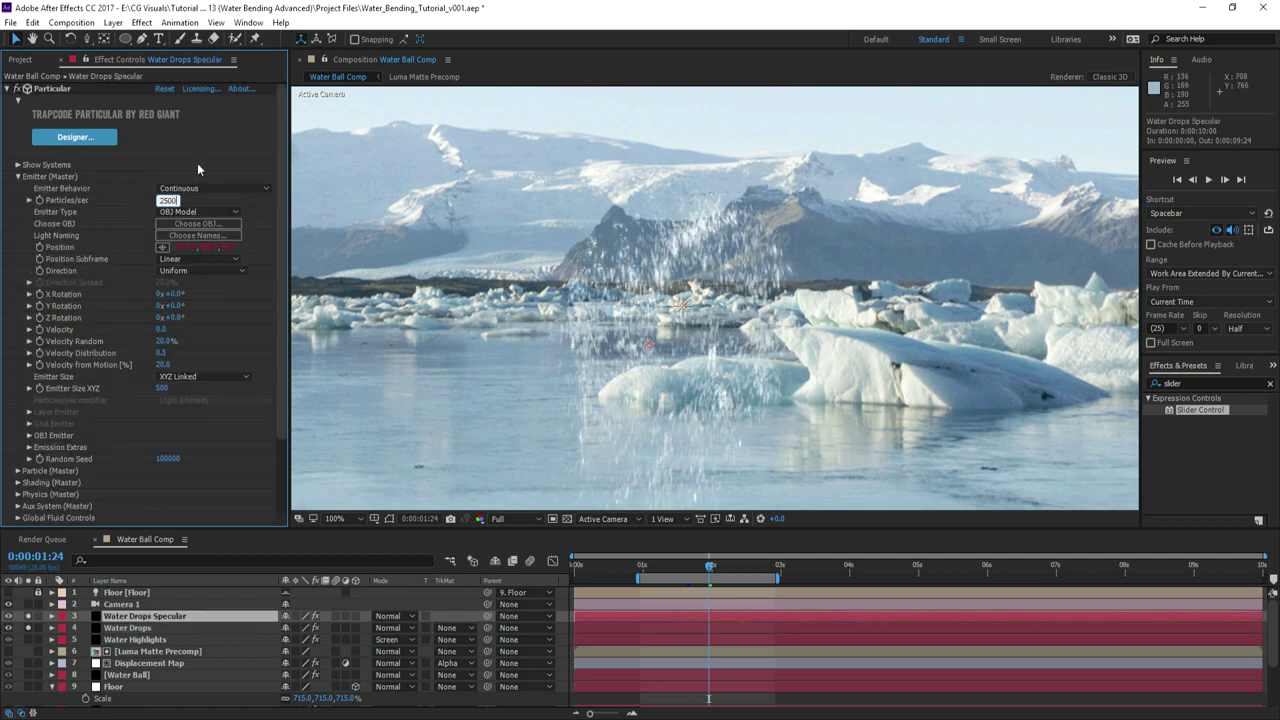
{"action": "key", "text": "Return"}
- Move the Emitter Location light upward so the water ball floats higher above the lake
{"action": "key", "text": "comma"}
{"action": "key", "text": "comma"}
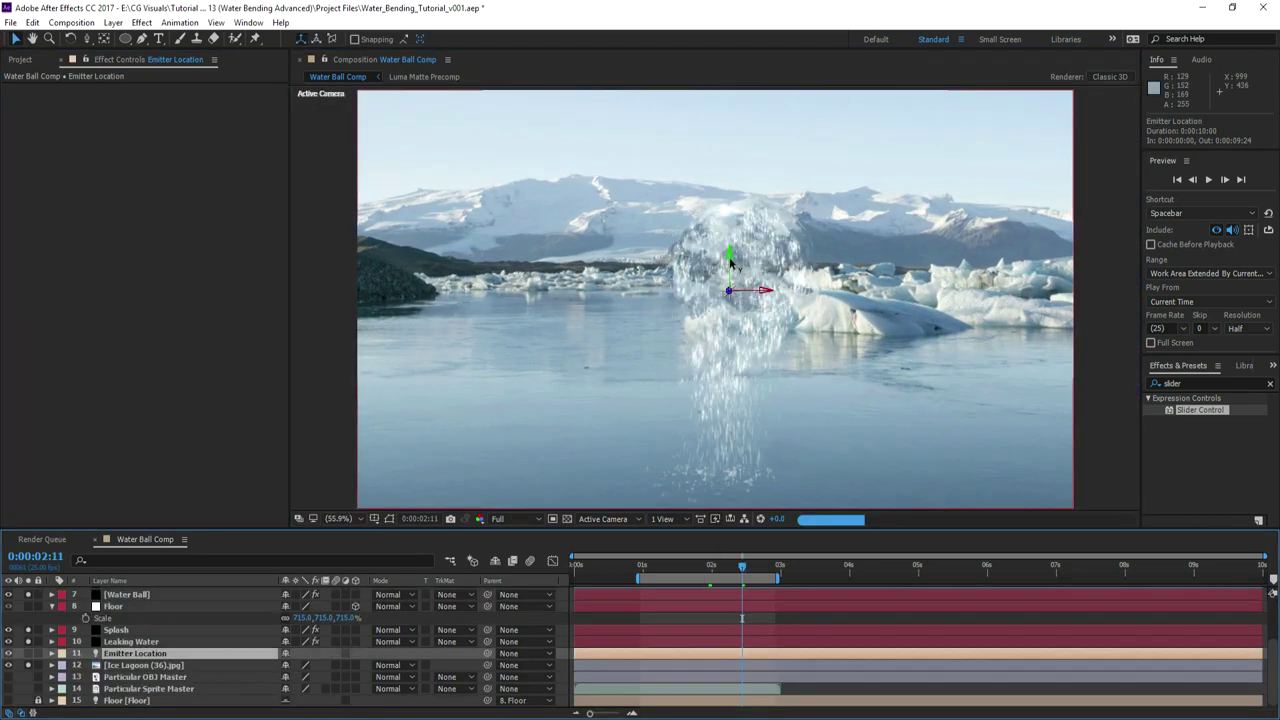
{"action": "left_click_drag", "start_coordinate": [738, 250], "coordinate": [736, 189]}
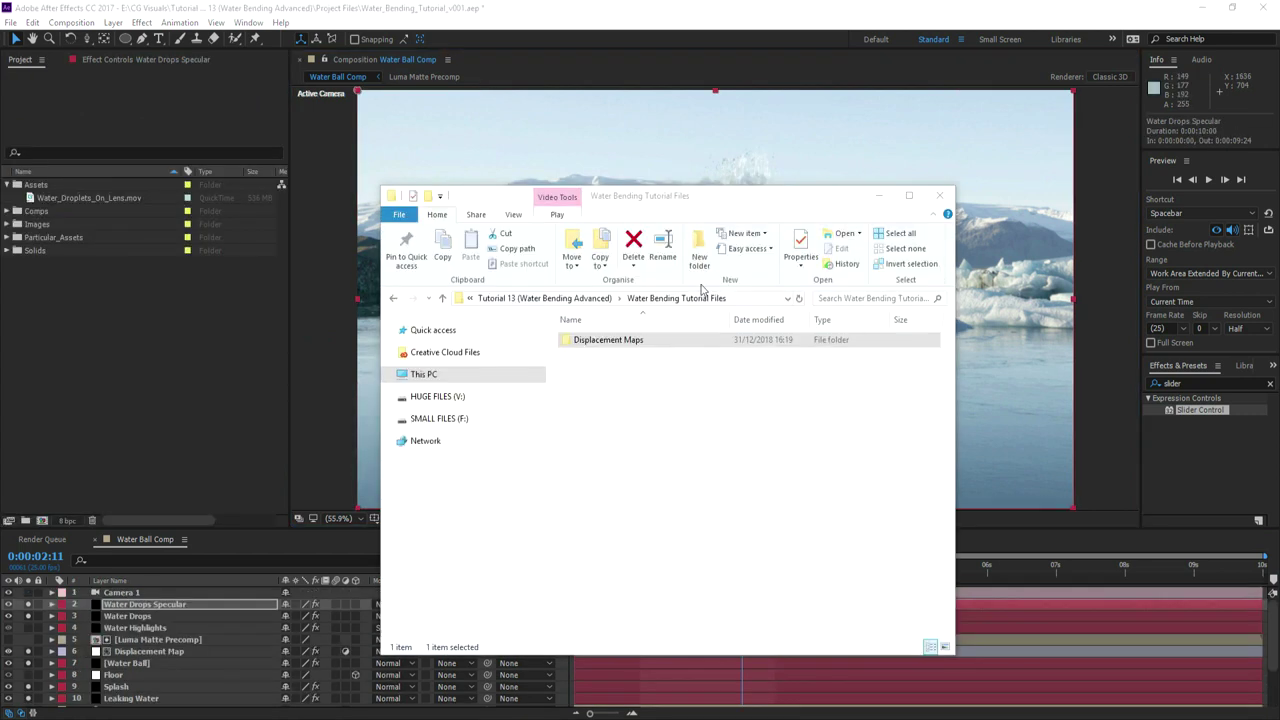
- Import Ripple_Sprite.mov from the Displacement Maps folder, add it to the composition above Particular OBJ Master, and preview its animation
{"action": "double_click", "coordinate": [605, 340]}
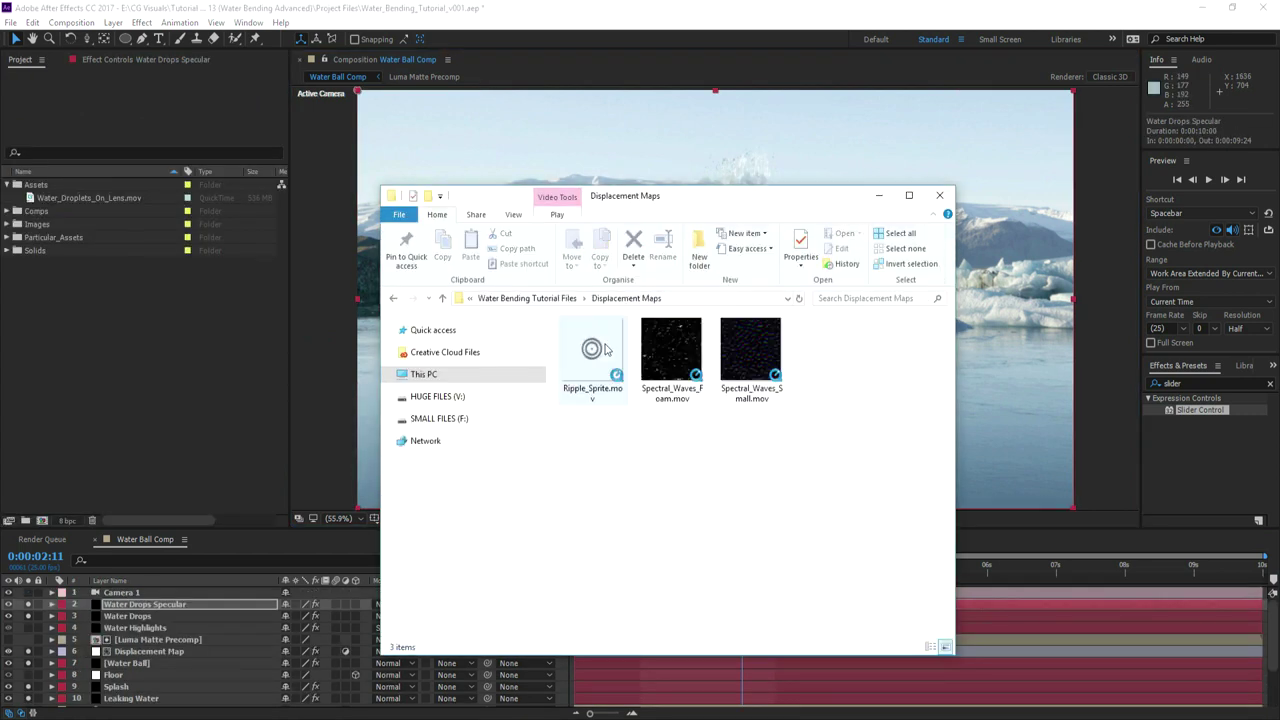
{"action": "left_click_drag", "start_coordinate": [592, 347], "coordinate": [46, 287]}
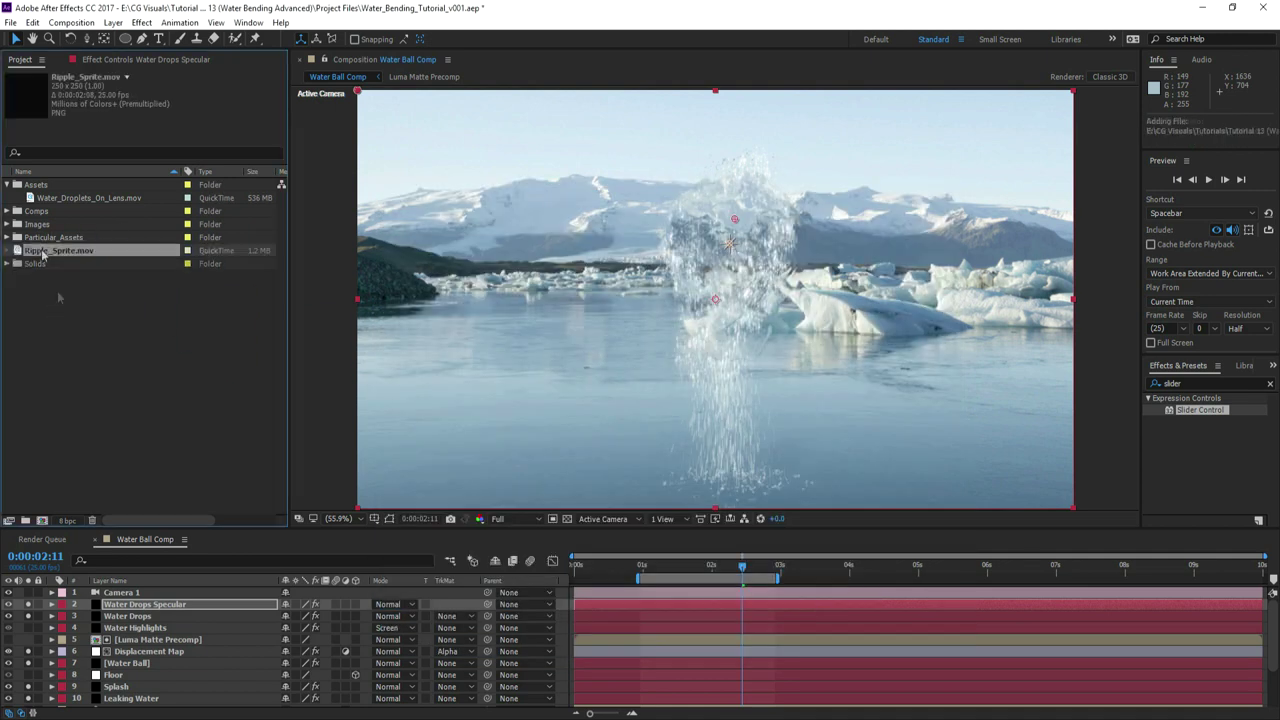
{"action": "left_click_drag", "start_coordinate": [50, 204], "coordinate": [162, 709]}
{"action": "left_click_drag", "start_coordinate": [162, 709], "coordinate": [160, 660]}
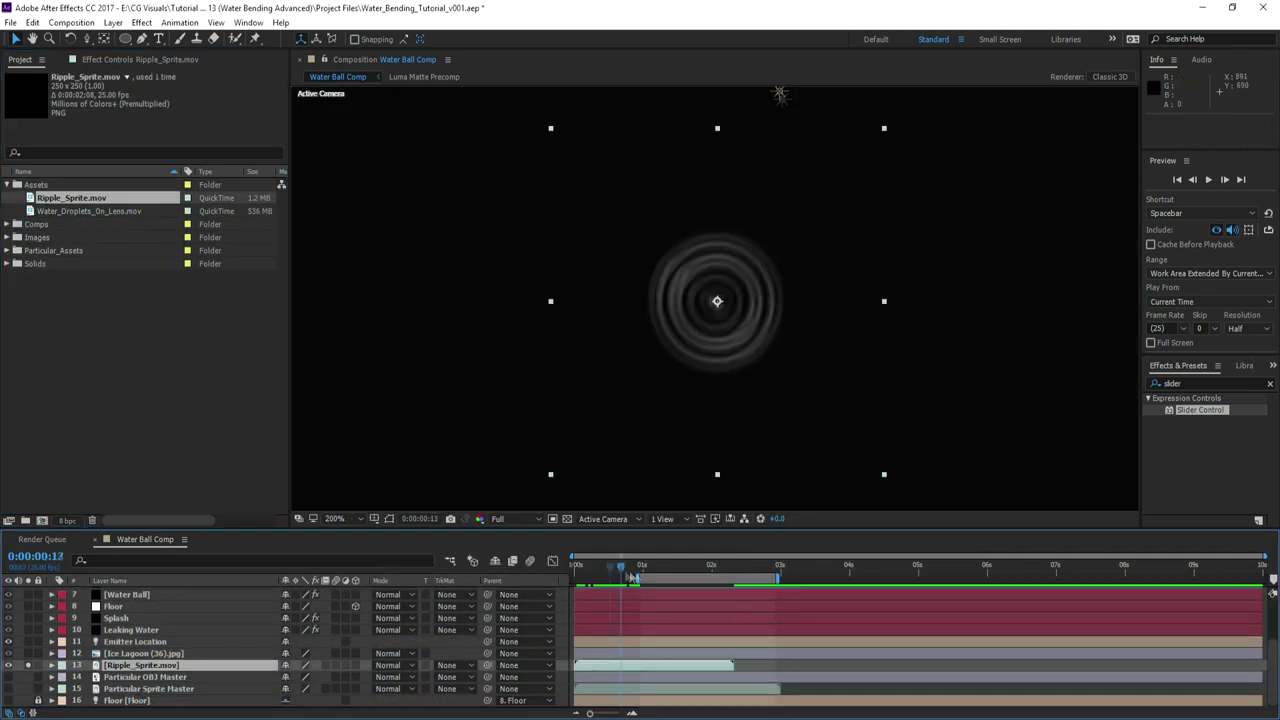
{"action": "left_click_drag", "start_coordinate": [625, 572], "coordinate": [580, 596]}
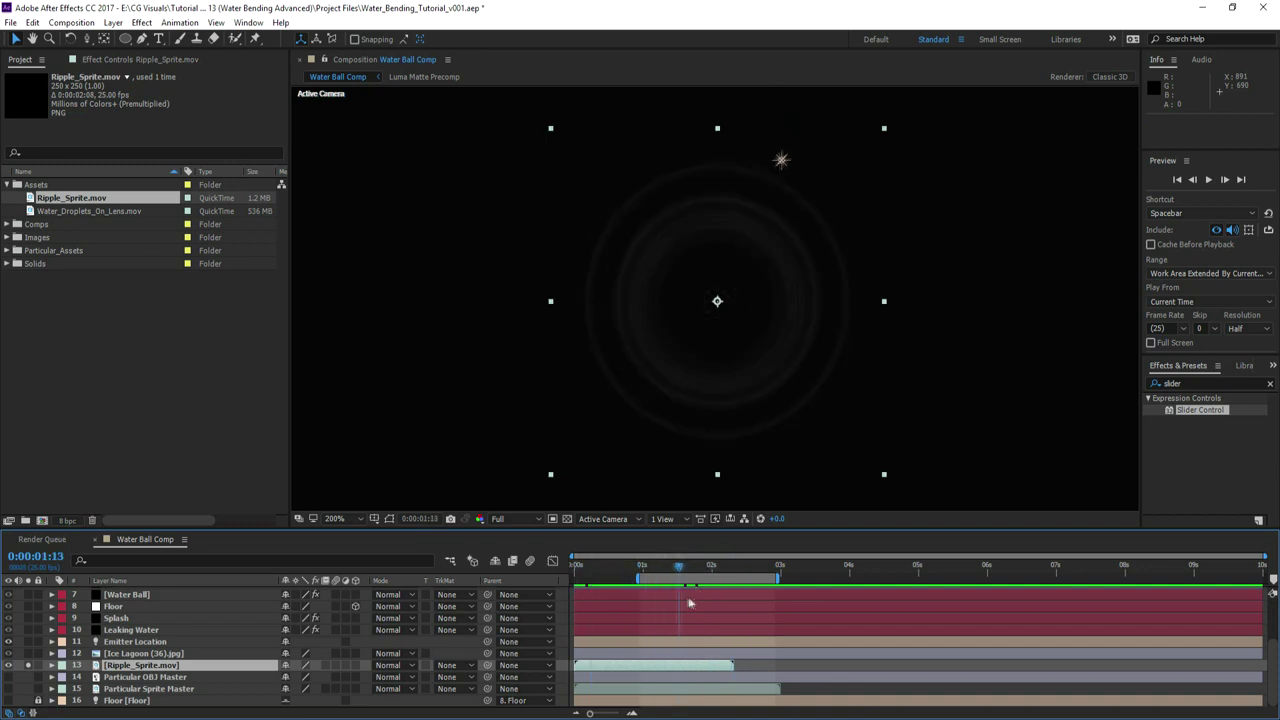
- Create a comp-sized black solid named Water Ripples and a null object named Ripples Locator
{"action": "key", "text": "ctrl+y"}
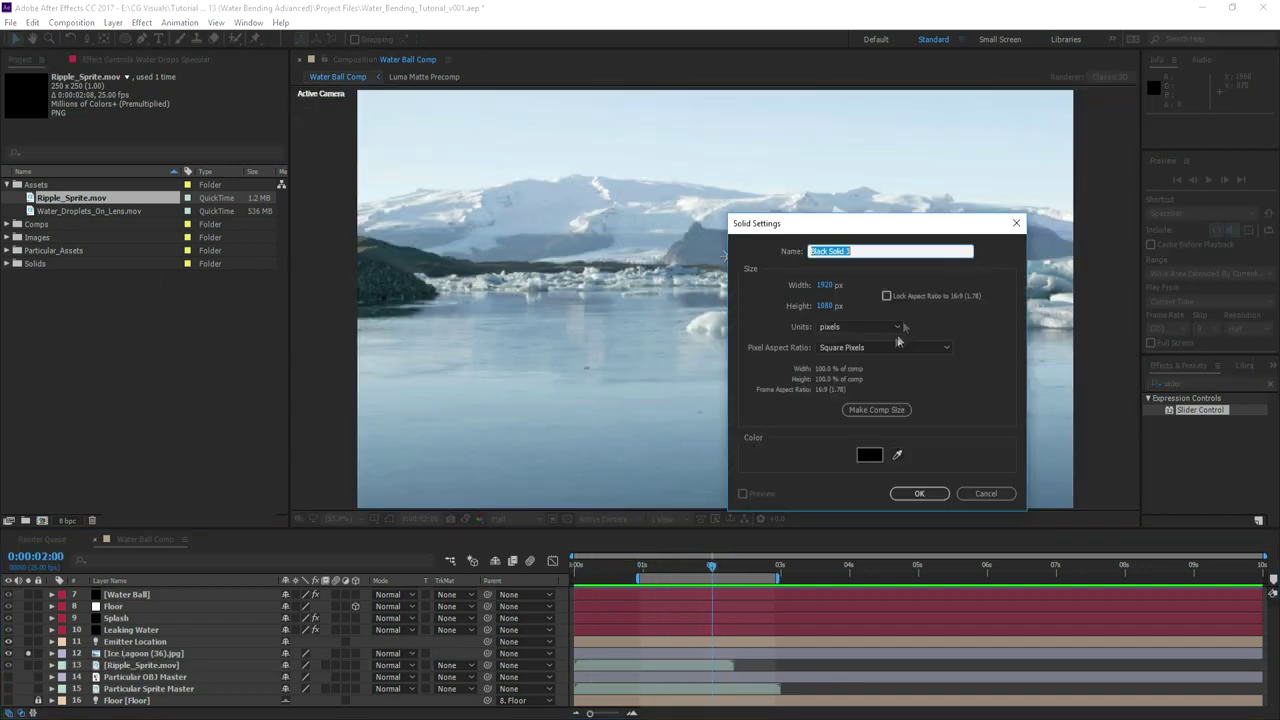
{"action": "left_click", "coordinate": [918, 493]}
{"action": "left_click", "coordinate": [113, 22]}
{"action": "mouse_move", "coordinate": [130, 40]}
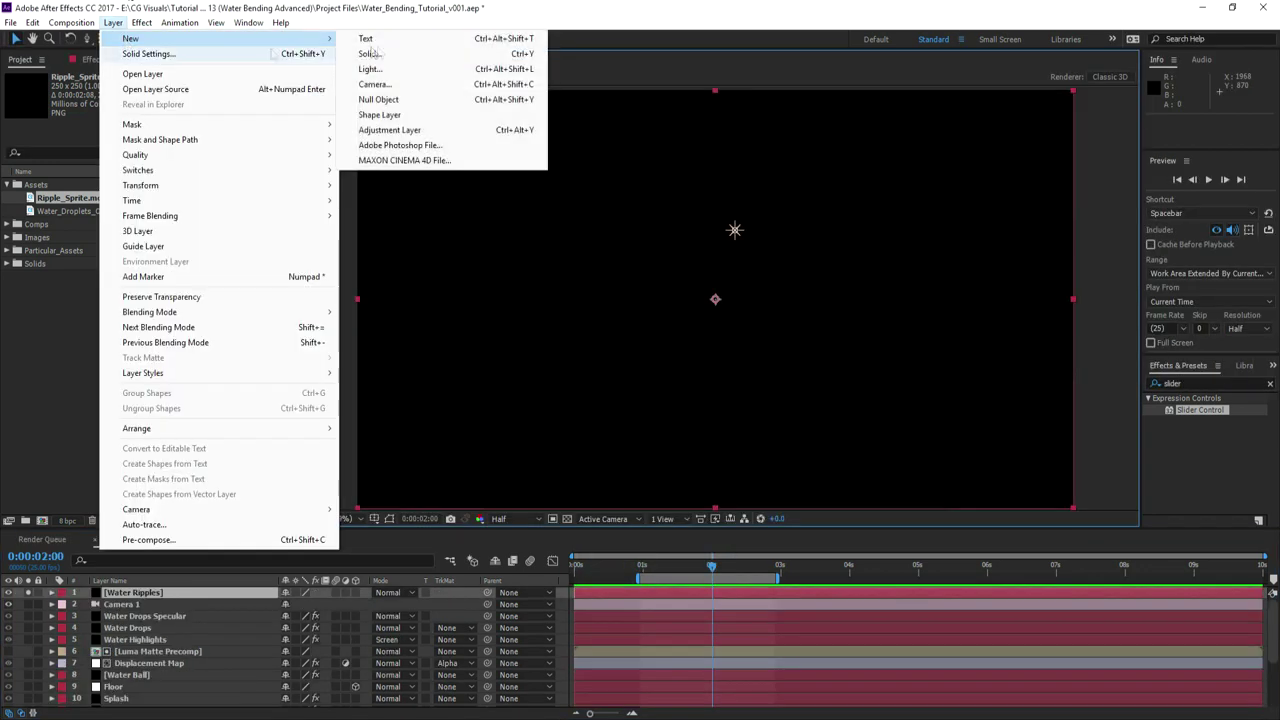
{"action": "left_click", "coordinate": [390, 94]}
{"action": "key", "text": "Return"}
{"action": "type", "text": "Ripples Locator"}
- Apply the Trapcode Particular effect to the Water Ripples solid
{"action": "left_click", "coordinate": [134, 604]}
{"action": "left_click", "coordinate": [141, 22]}
{"action": "mouse_move", "coordinate": [205, 320]}
{"action": "left_click", "coordinate": [350, 317]}
- Make Ripples Locator 3D, lower it to about Y 1123 on the lake, and link the Water Ripples emitter Position to it by expression
{"action": "left_click", "coordinate": [358, 595]}
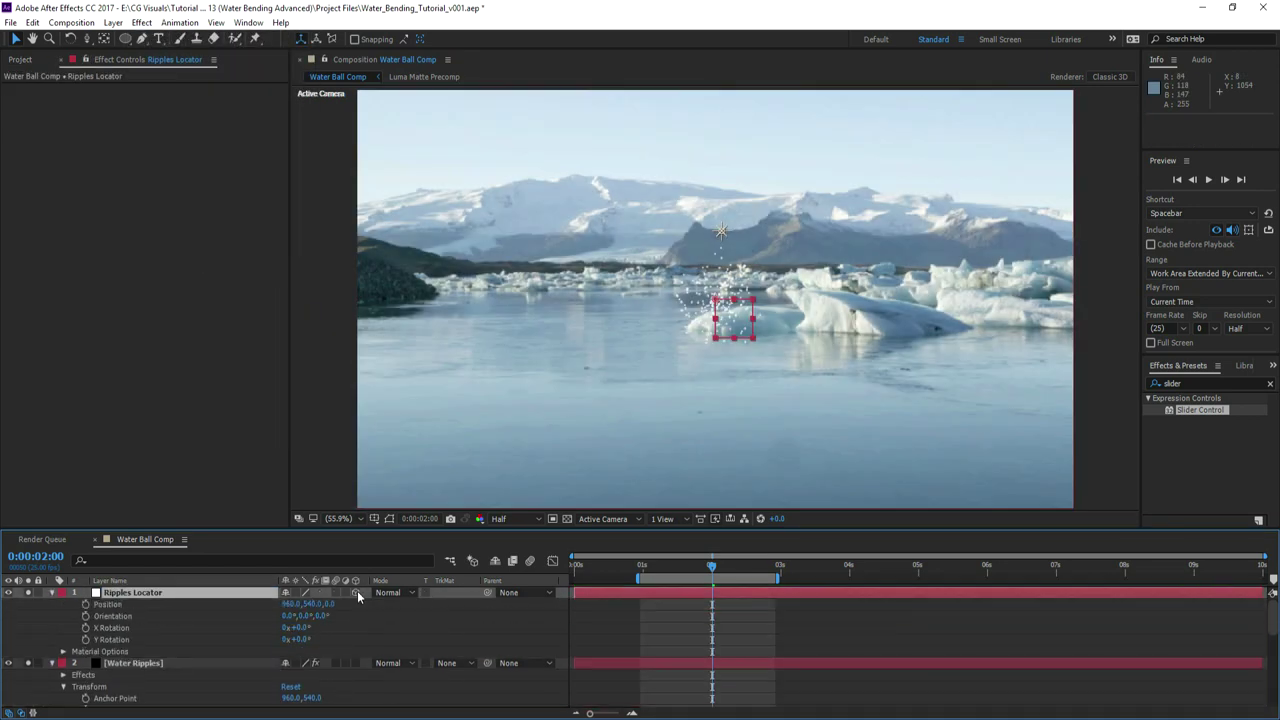
{"action": "left_click_drag", "start_coordinate": [716, 265], "coordinate": [716, 423]}
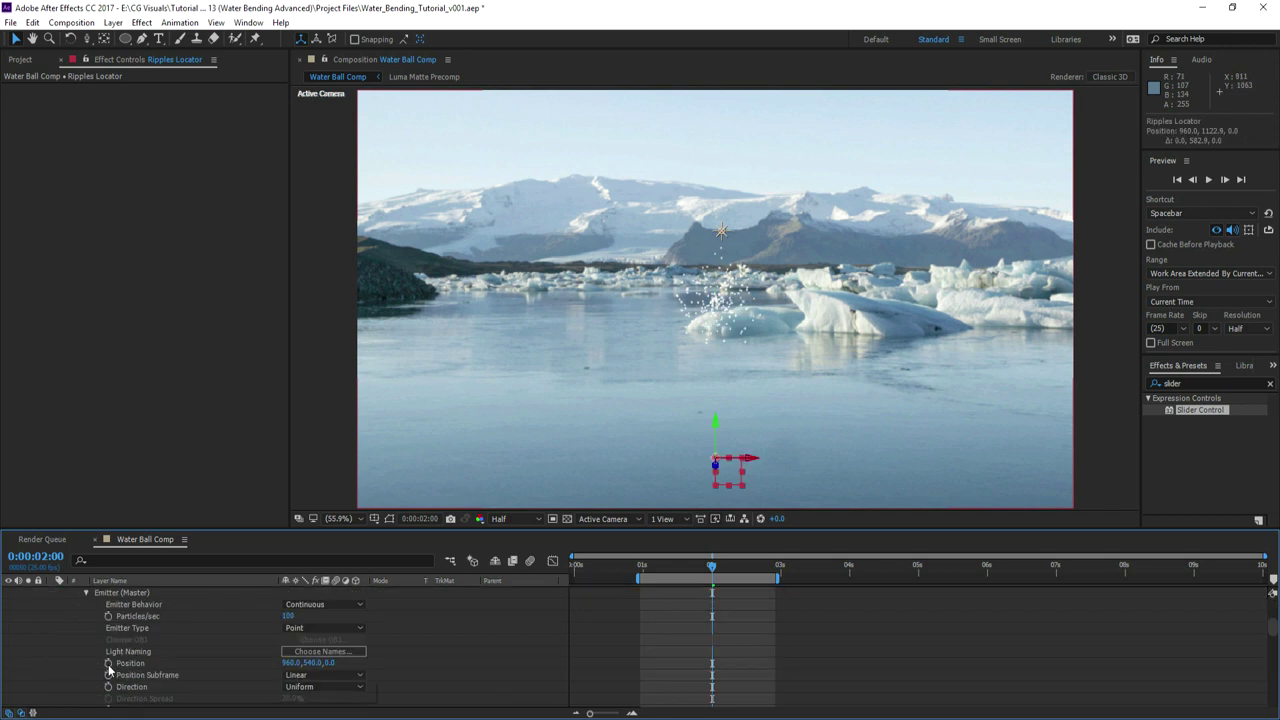
{"action": "left_click", "coordinate": [110, 664], "text": "alt"}
{"action": "left_click_drag", "start_coordinate": [316, 676], "coordinate": [112, 605]}
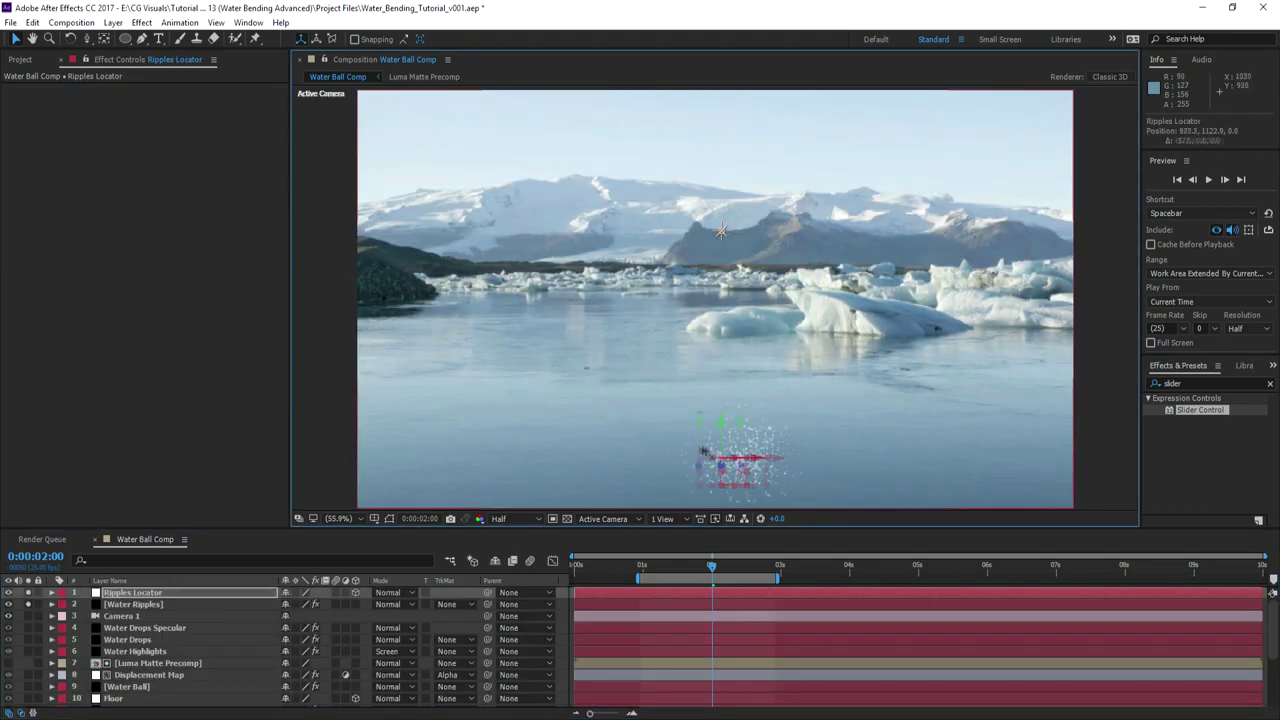
- Set the Water Ripples Emitter Type to Sphere and its Velocity to 0
{"action": "left_click", "coordinate": [17, 176]}
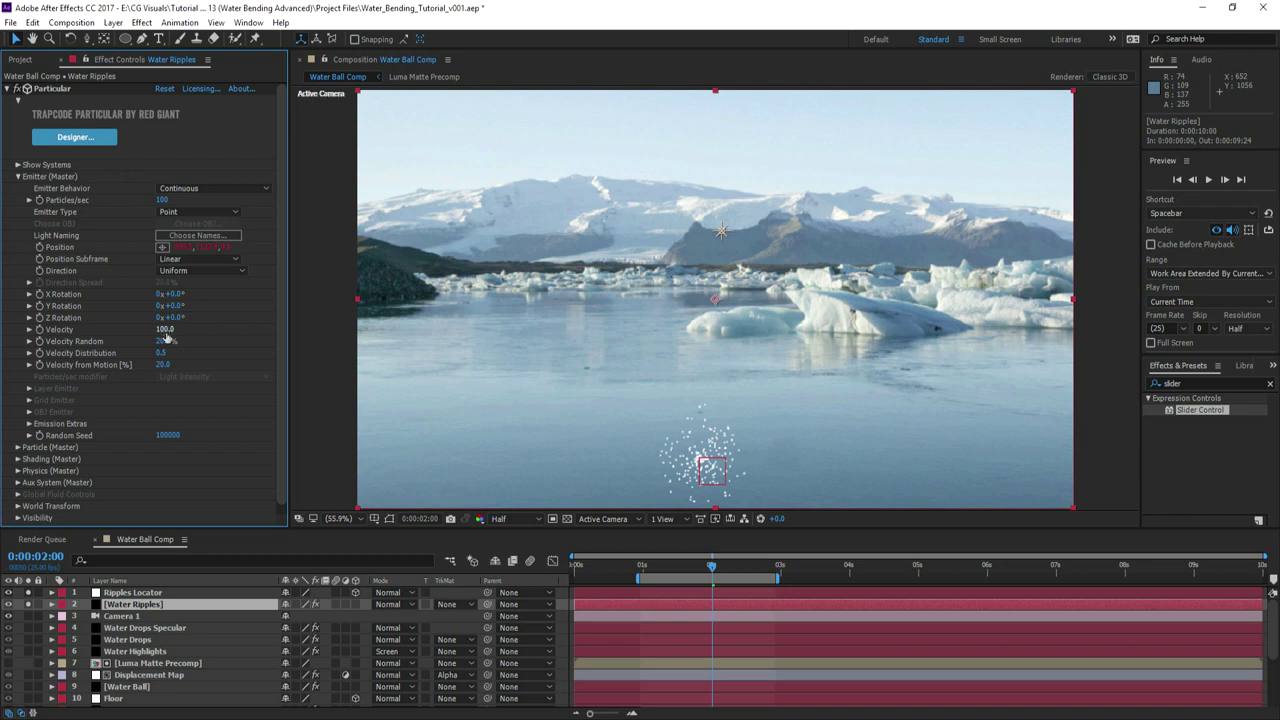
{"action": "left_click", "coordinate": [198, 211]}
{"action": "left_click", "coordinate": [180, 255]}
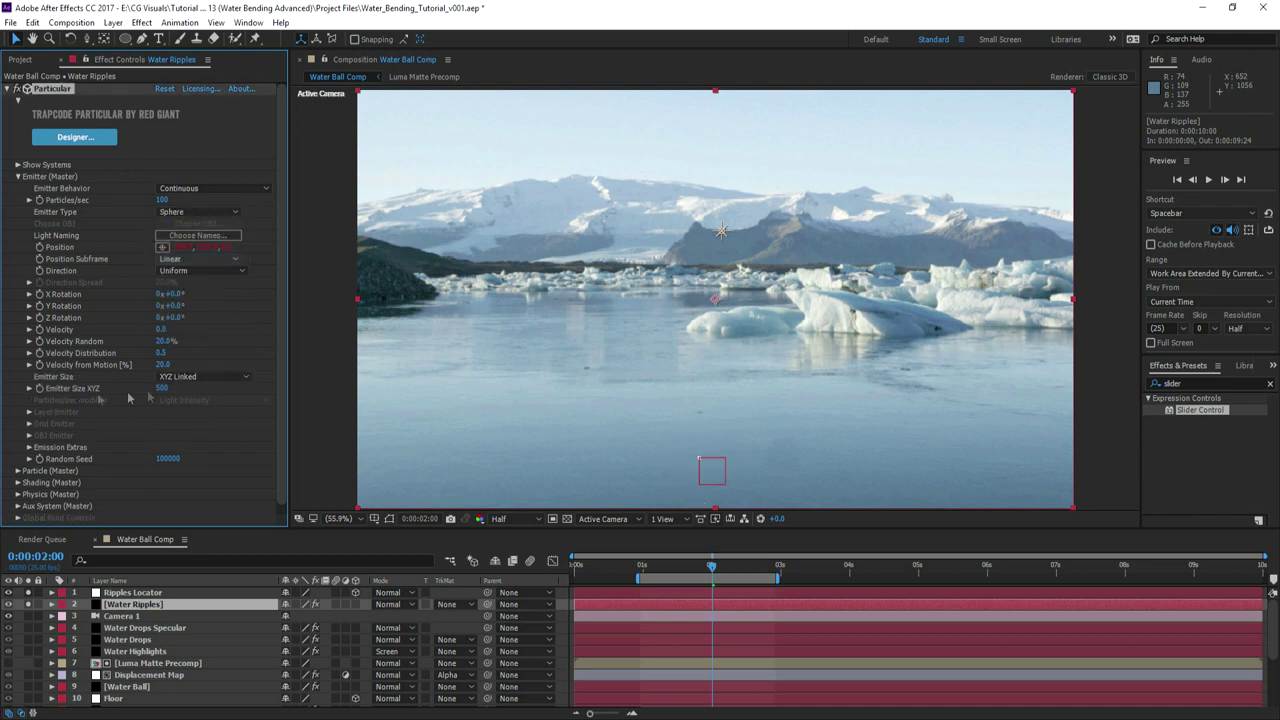
- Switch Water Ripples' Emitter Size to XYZ Individual, with X and Z at 1000 and Y at 0
{"action": "left_click", "coordinate": [173, 377]}
{"action": "left_click", "coordinate": [166, 402]}
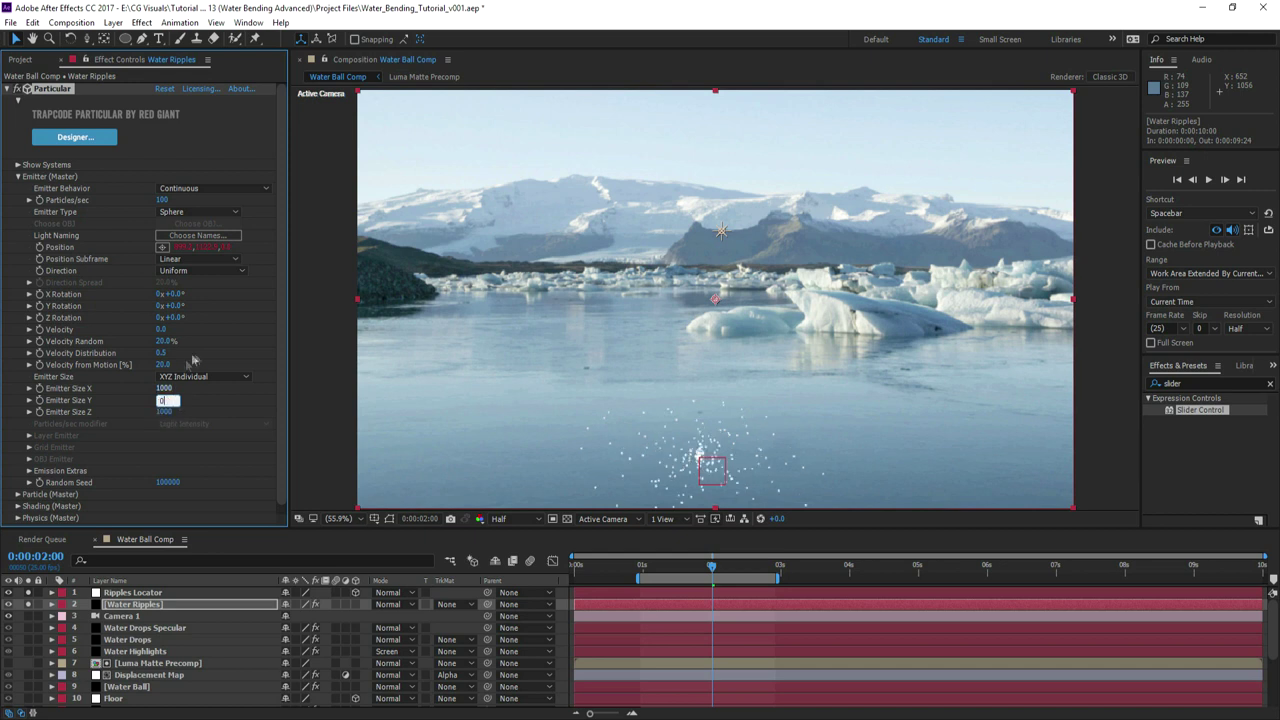
{"action": "key", "text": "Return"}
- Set the Water Ripples Particle Type to Textured Polygon
{"action": "left_click", "coordinate": [18, 176]}
{"action": "left_click", "coordinate": [18, 188]}
{"action": "left_click", "coordinate": [162, 295]}
{"action": "left_click", "coordinate": [161, 296]}
{"action": "left_click", "coordinate": [213, 223]}
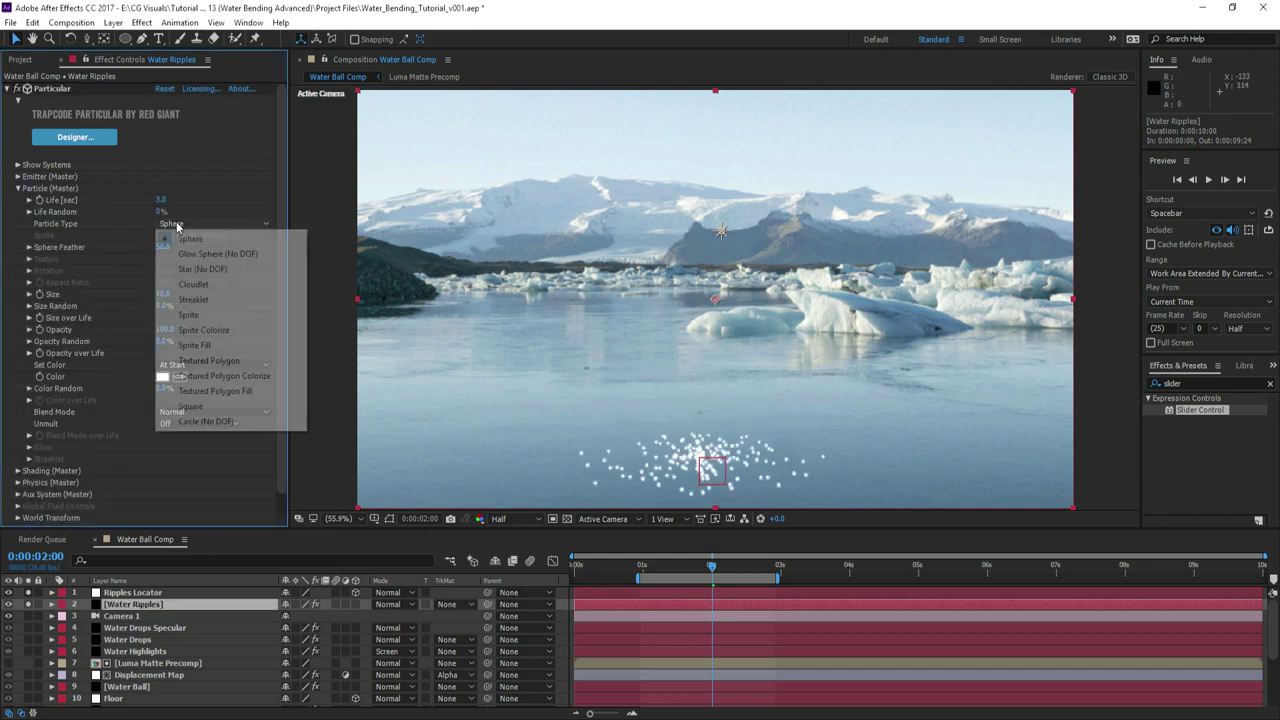
{"action": "left_click", "coordinate": [200, 360]}
- Use the Ripple_Sprite.mov layer as the particle texture, with Time Sampling at Start at Birth - Play Once
{"action": "left_click", "coordinate": [29, 259]}
{"action": "left_click", "coordinate": [185, 270]}
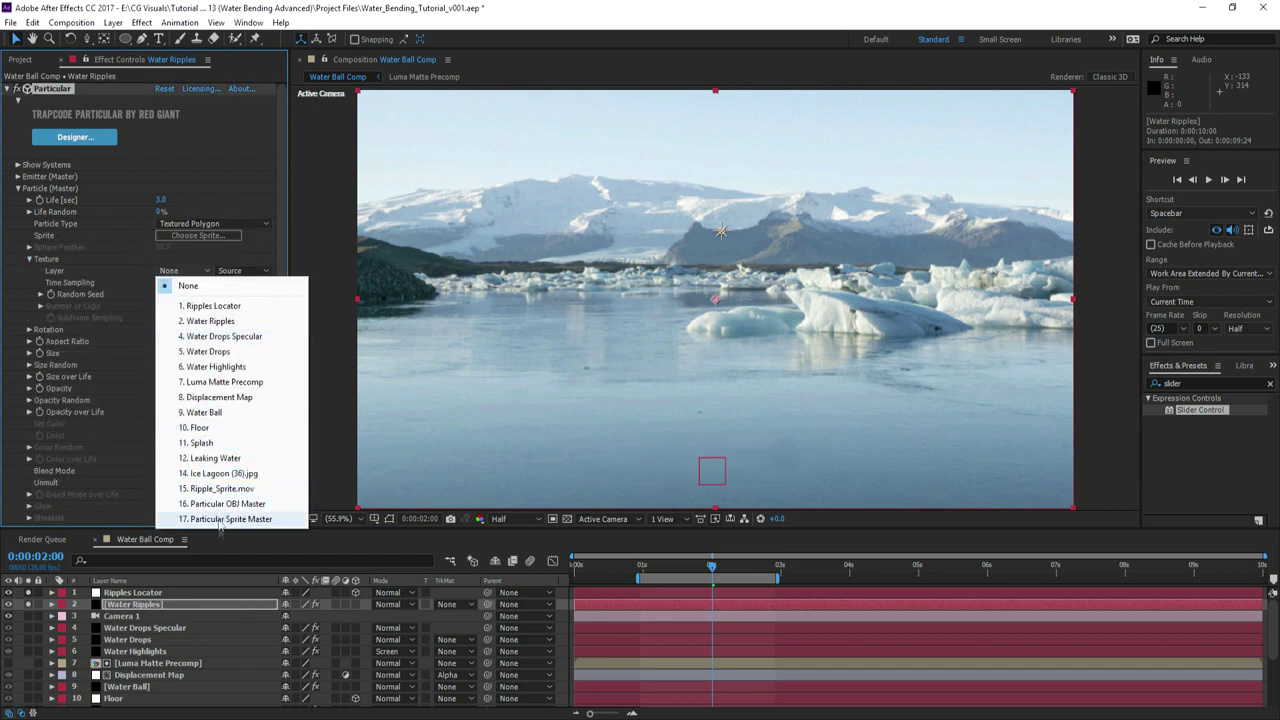
{"action": "left_click", "coordinate": [215, 489]}
{"action": "left_click", "coordinate": [213, 282]}
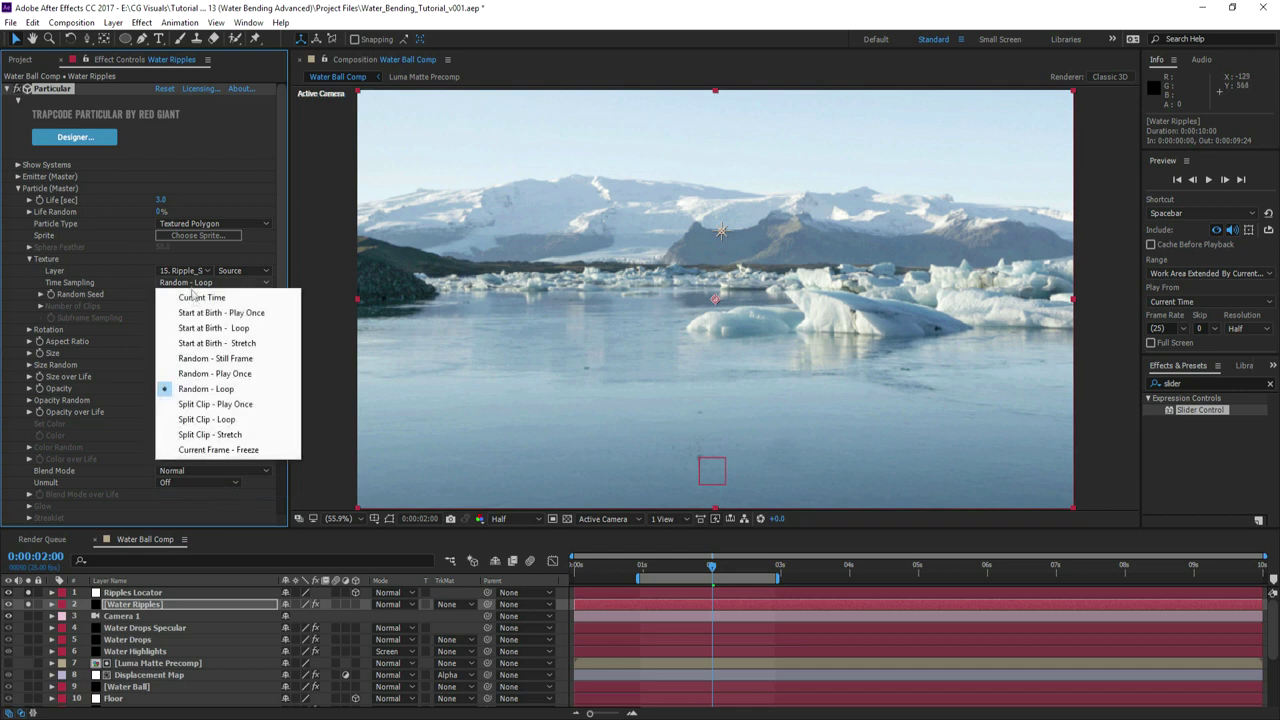
{"action": "left_click", "coordinate": [200, 311]}
- Enlarge the ripple particles and lay them flat on the water by setting Rotate X to 90°
{"action": "left_click", "coordinate": [29, 329]}
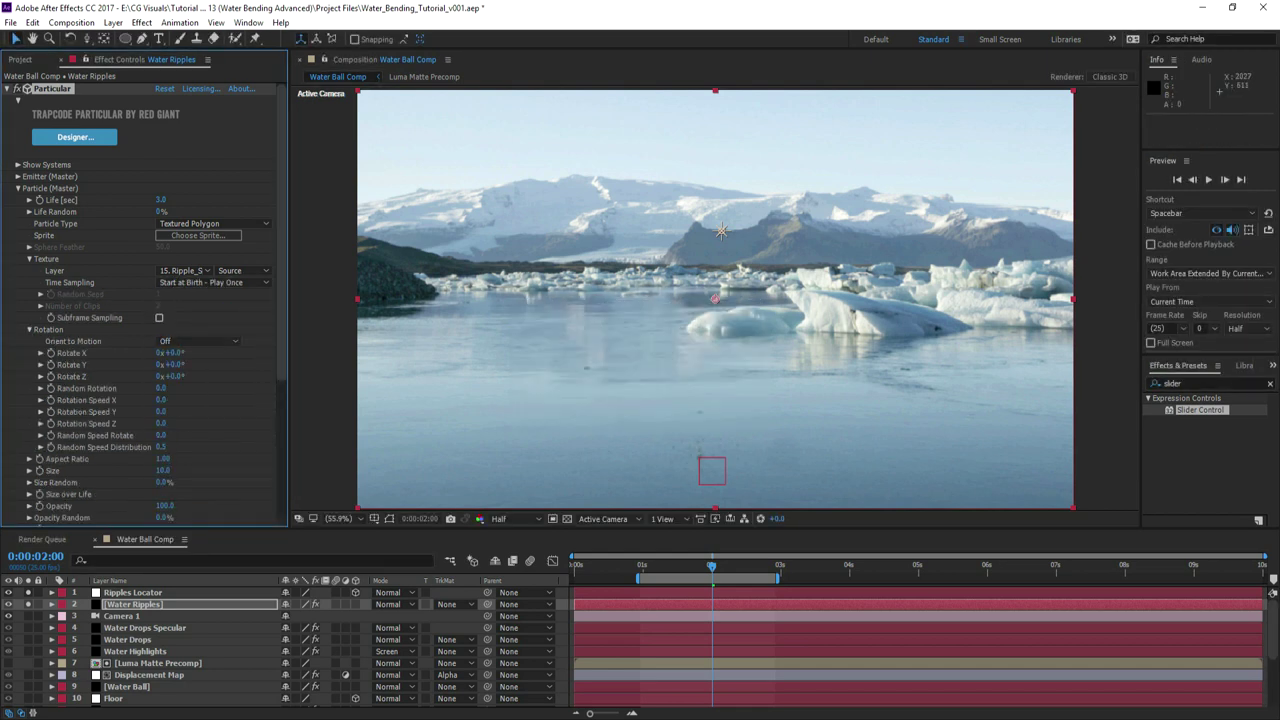
{"action": "left_click_drag", "start_coordinate": [249, 471], "coordinate": [251, 471]}
{"action": "left_click_drag", "start_coordinate": [176, 353], "coordinate": [222, 354]}
{"action": "left_click", "coordinate": [176, 353]}
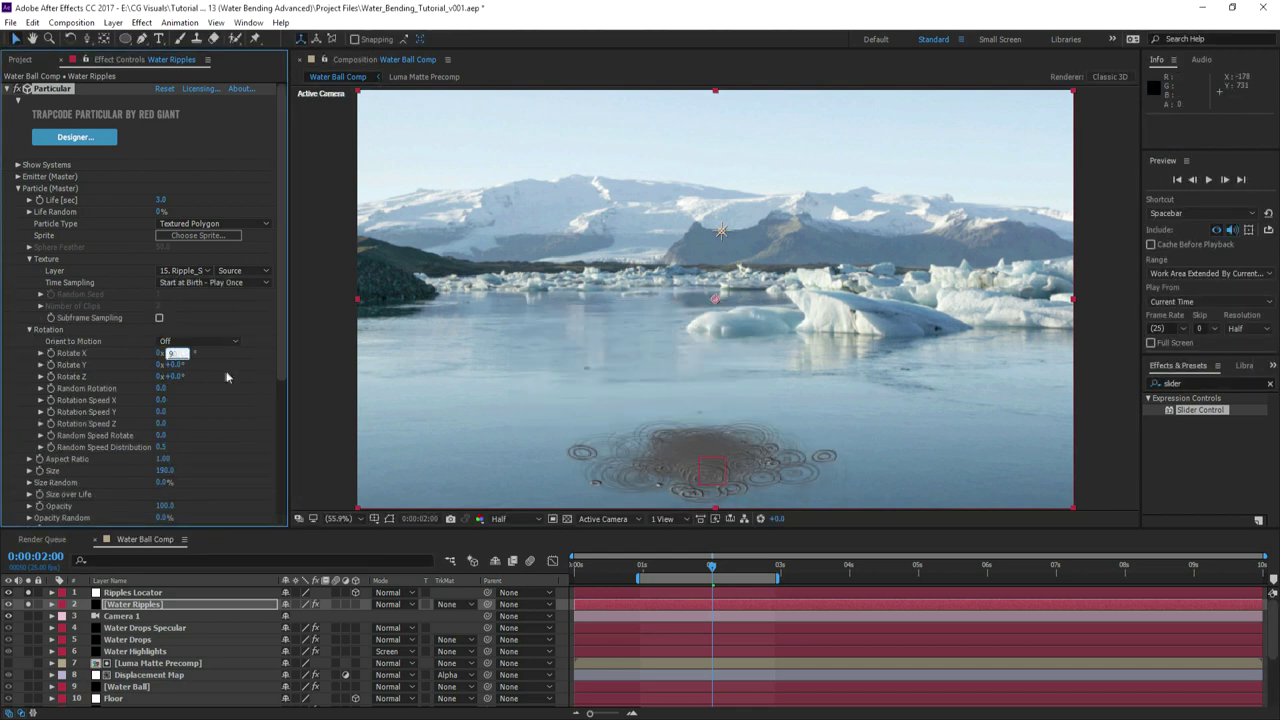
{"action": "type", "text": "90"}
{"action": "key", "text": "Return"}
{"action": "left_click", "coordinate": [29, 330]}
- Set the ripple particles' Size to 200 and Size Random to 50%
{"action": "left_click", "coordinate": [166, 353]}
{"action": "type", "text": "200"}
{"action": "key", "text": "Tab"}
{"action": "type", "text": "50"}
{"action": "key", "text": "Return"}
- Set the ripple particles' Opacity Random to 100% and change their particle Blend Mode
{"action": "left_click", "coordinate": [161, 400]}
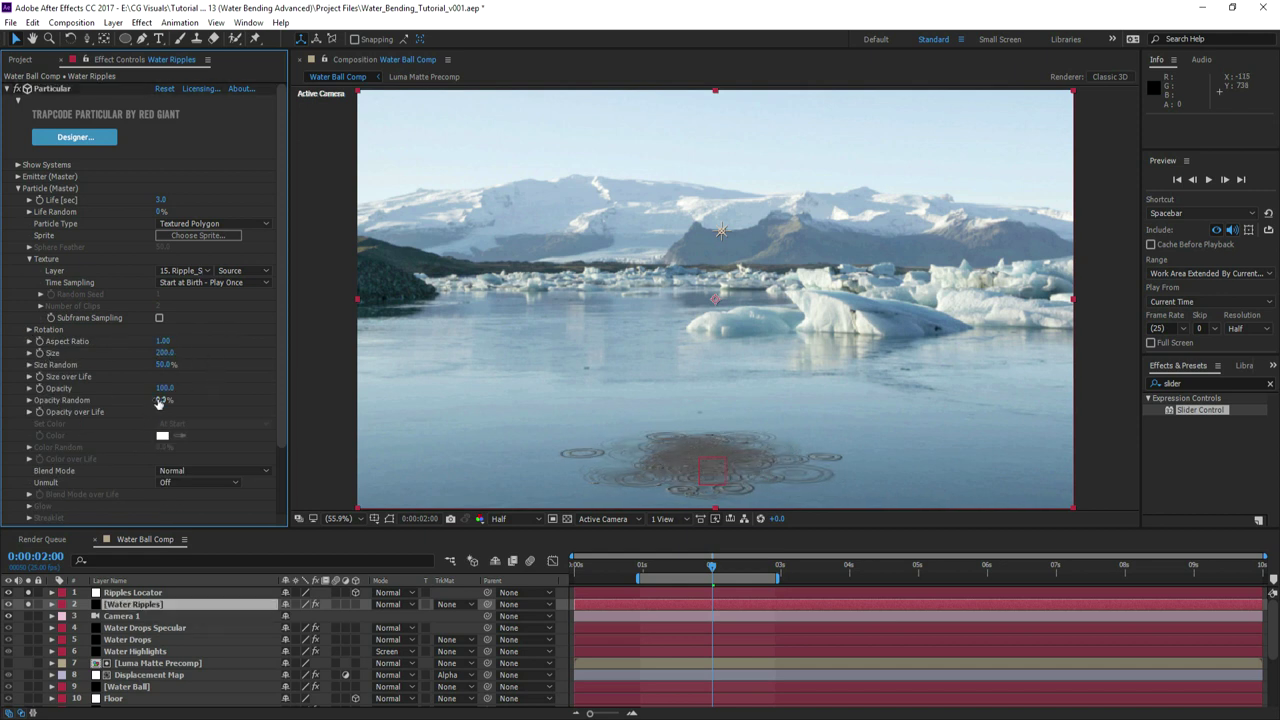
{"action": "type", "text": "100"}
{"action": "key", "text": "Return"}
{"action": "left_click", "coordinate": [188, 472]}
{"action": "left_click", "coordinate": [186, 500]}
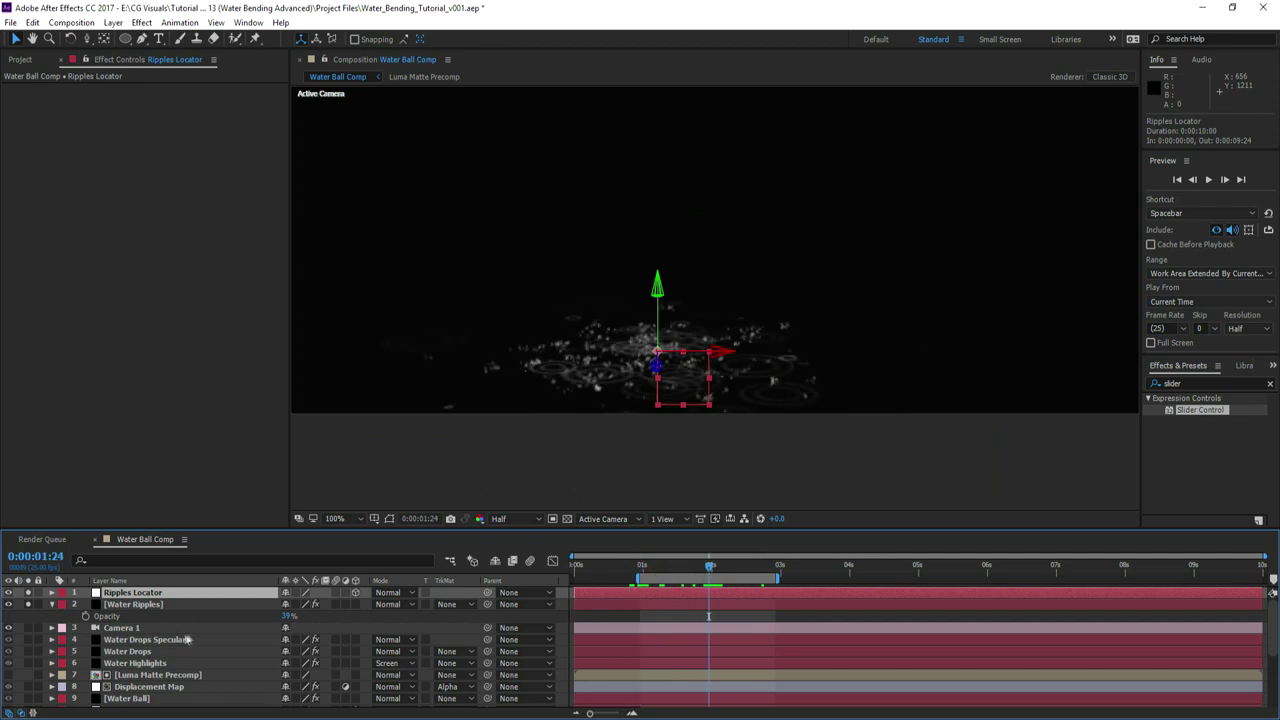
- Start keyframing Ripples Locator's Position, and reduce the Water Ripples Emitter Size in X and in Z, with Z at 826
{"action": "left_click", "coordinate": [86, 606]}
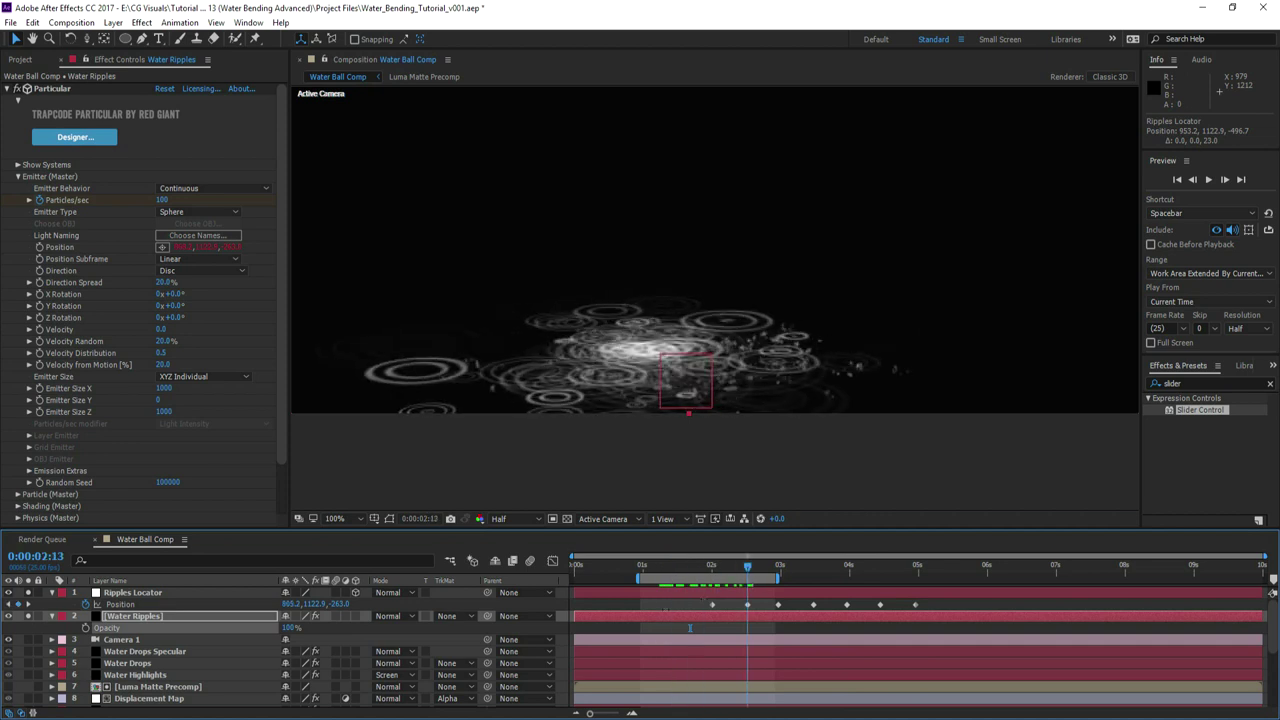
{"action": "left_click_drag", "start_coordinate": [165, 388], "coordinate": [649, 443]}
{"action": "left_click_drag", "start_coordinate": [127, 406], "coordinate": [47, 408]}
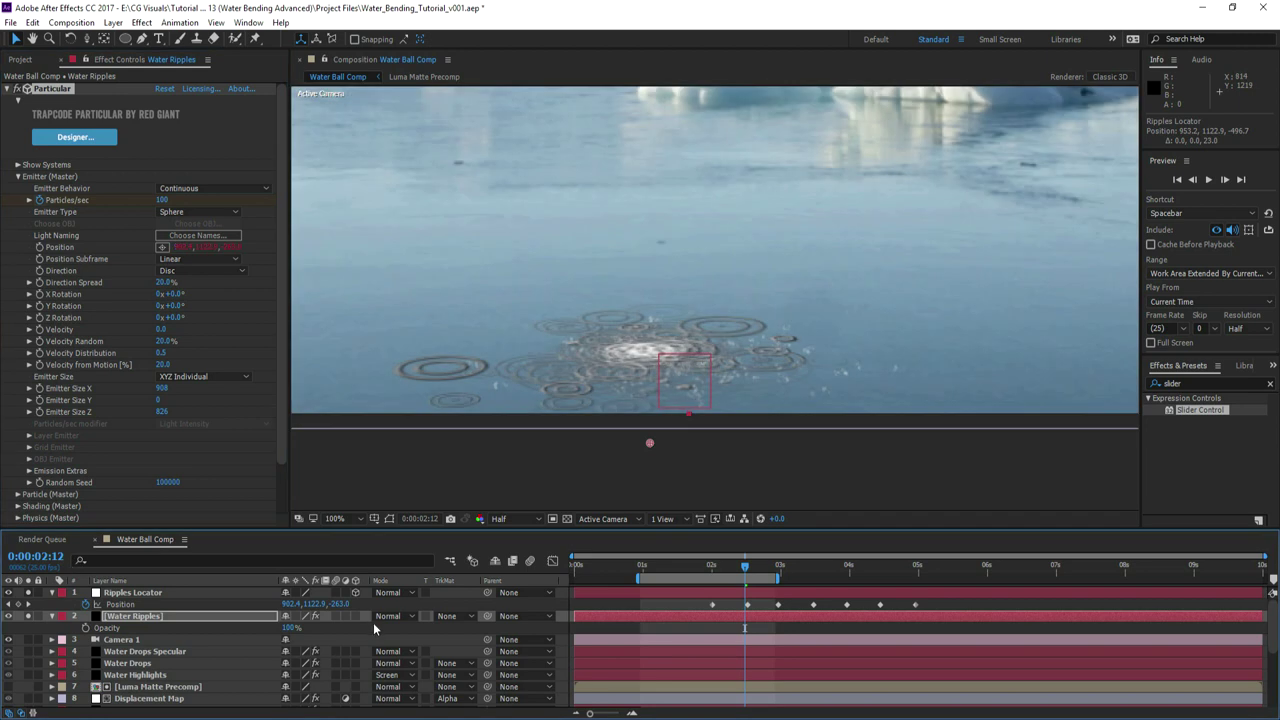
- Set the Water Ripples layer's blending mode to Screen and apply the CC Glass effect to it
{"action": "left_click", "coordinate": [384, 617]}
{"action": "left_click", "coordinate": [439, 191]}
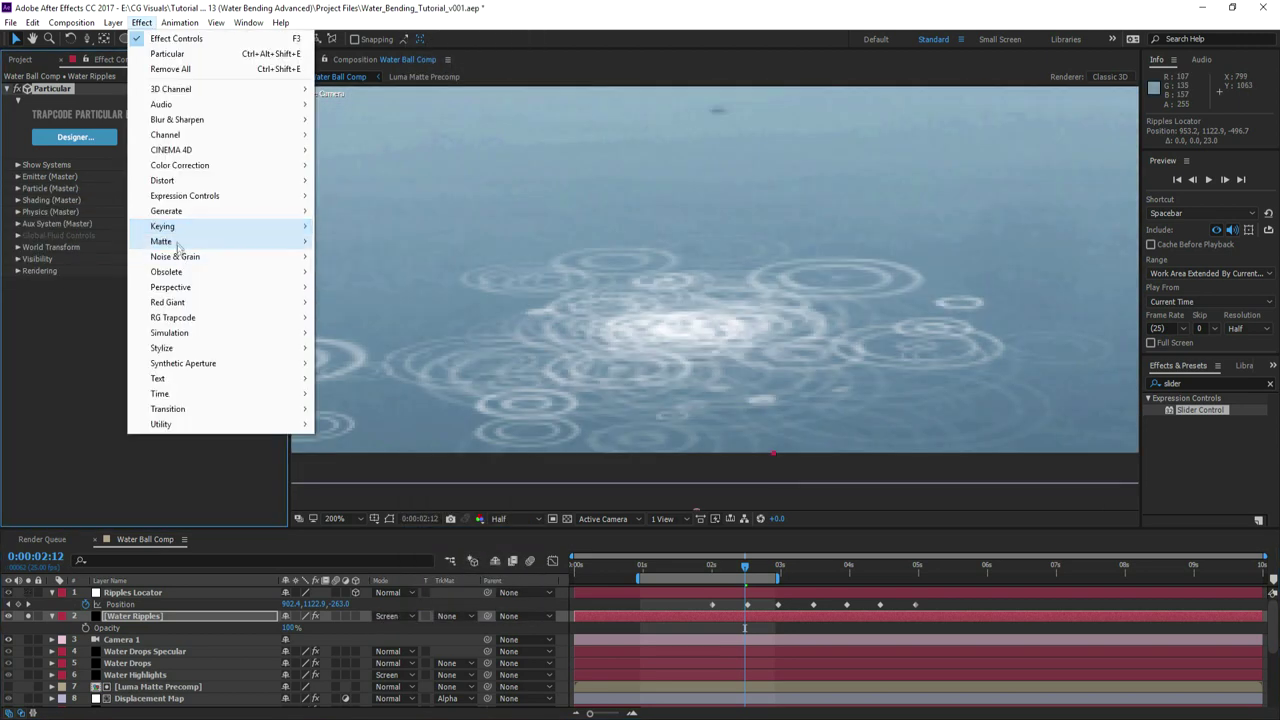
{"action": "mouse_move", "coordinate": [285, 346]}
{"action": "left_click", "coordinate": [363, 412]}
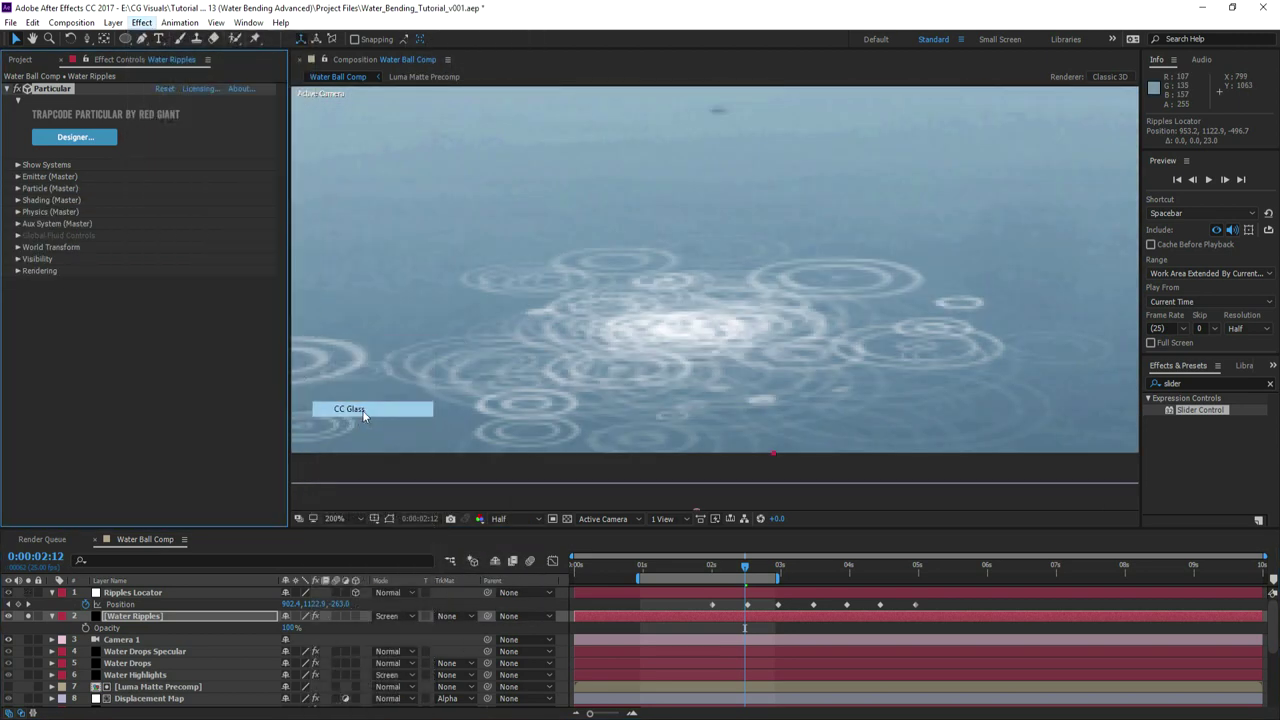
- Set the CC Glass surface on Water Ripples to Bump Map None, Softness 0.5, Height 15 and Displacement -300
{"action": "left_click", "coordinate": [19, 295]}
{"action": "left_click", "coordinate": [178, 306]}
{"action": "left_click", "coordinate": [187, 325]}
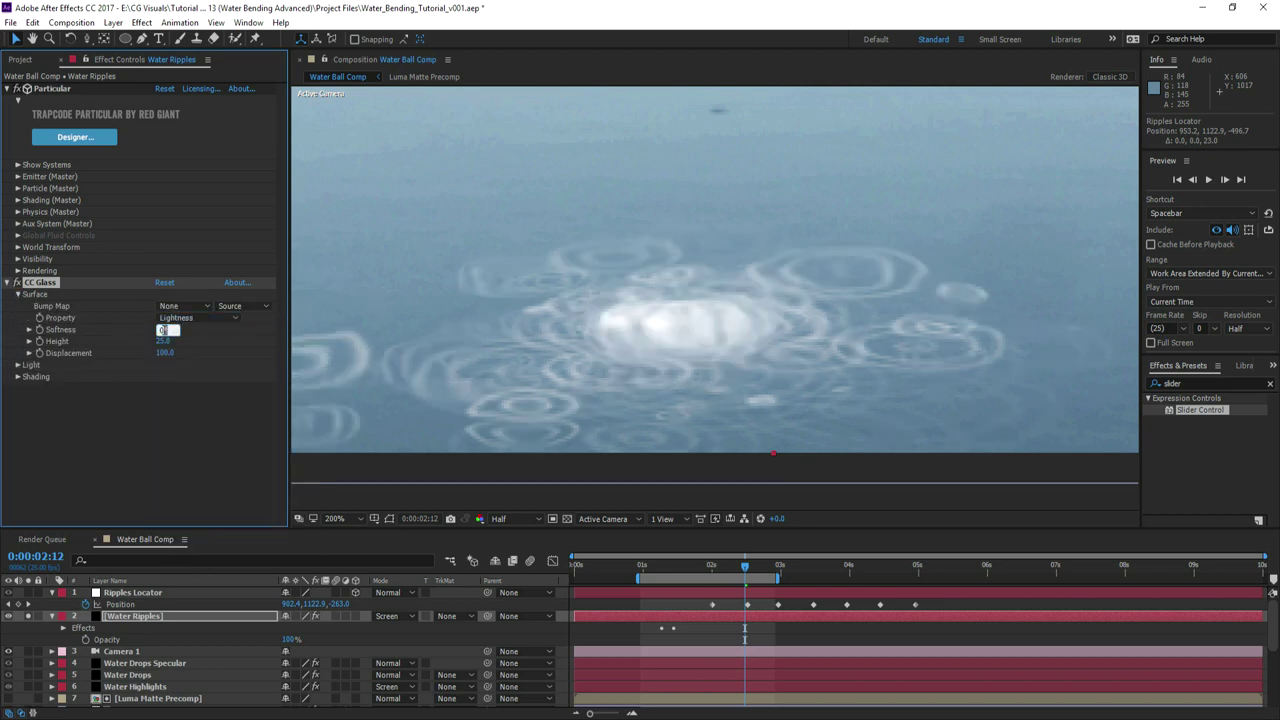
{"action": "left_click", "coordinate": [163, 342]}
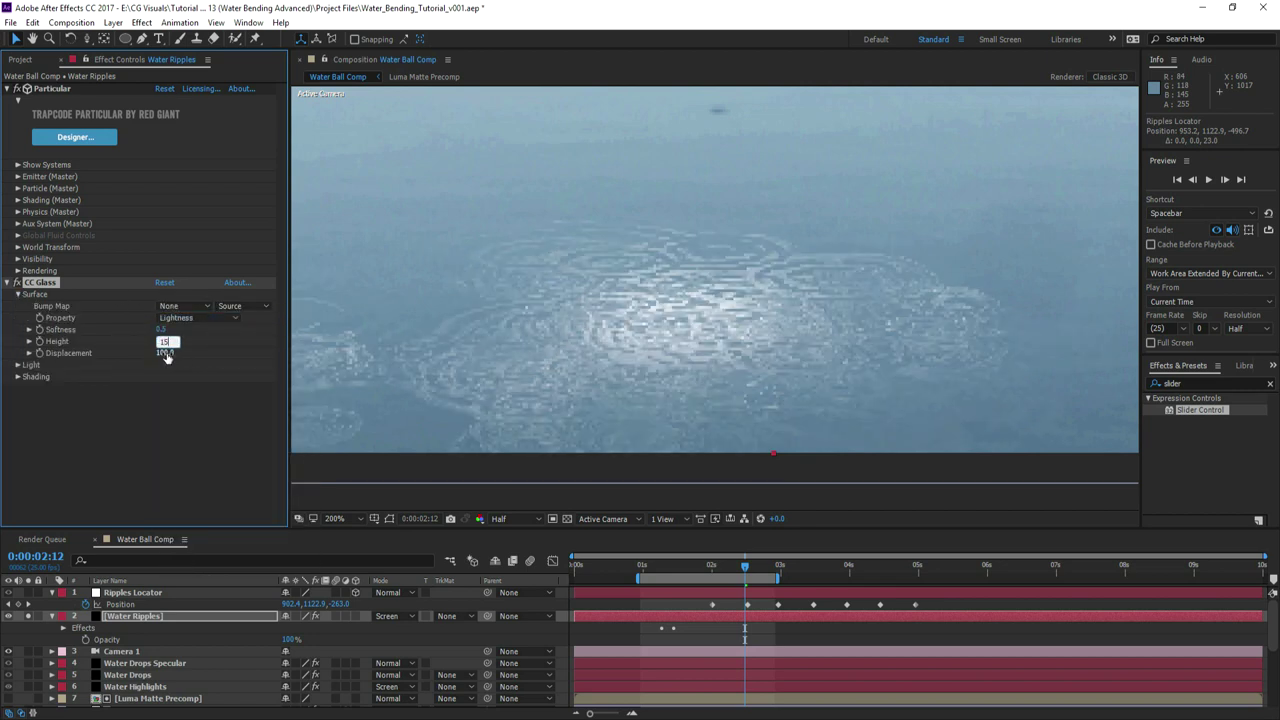
{"action": "type", "text": "15"}
{"action": "left_click", "coordinate": [166, 354]}
{"action": "type", "text": "-300"}
{"action": "key", "text": "Return"}
- Set the CC Glass Light Direction on Water Ripples to 100°
{"action": "left_click", "coordinate": [18, 365]}
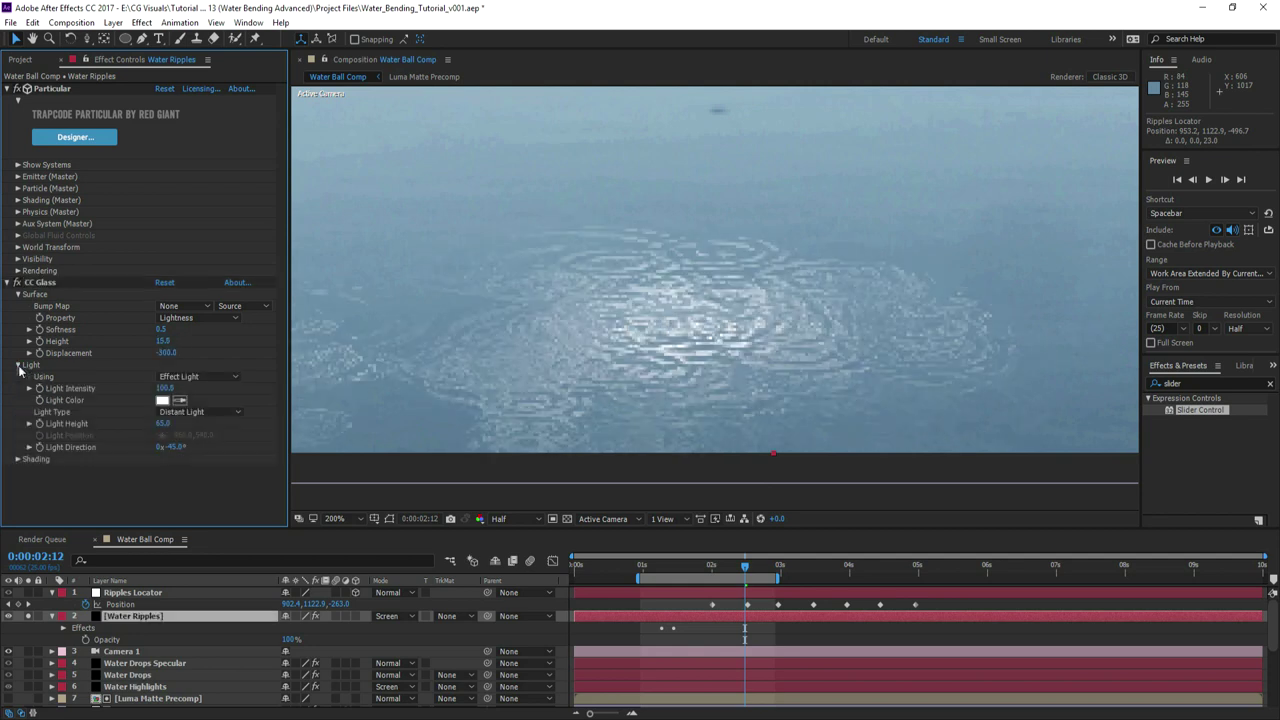
{"action": "left_click", "coordinate": [176, 448]}
{"action": "type", "text": "100"}
{"action": "key", "text": "Return"}
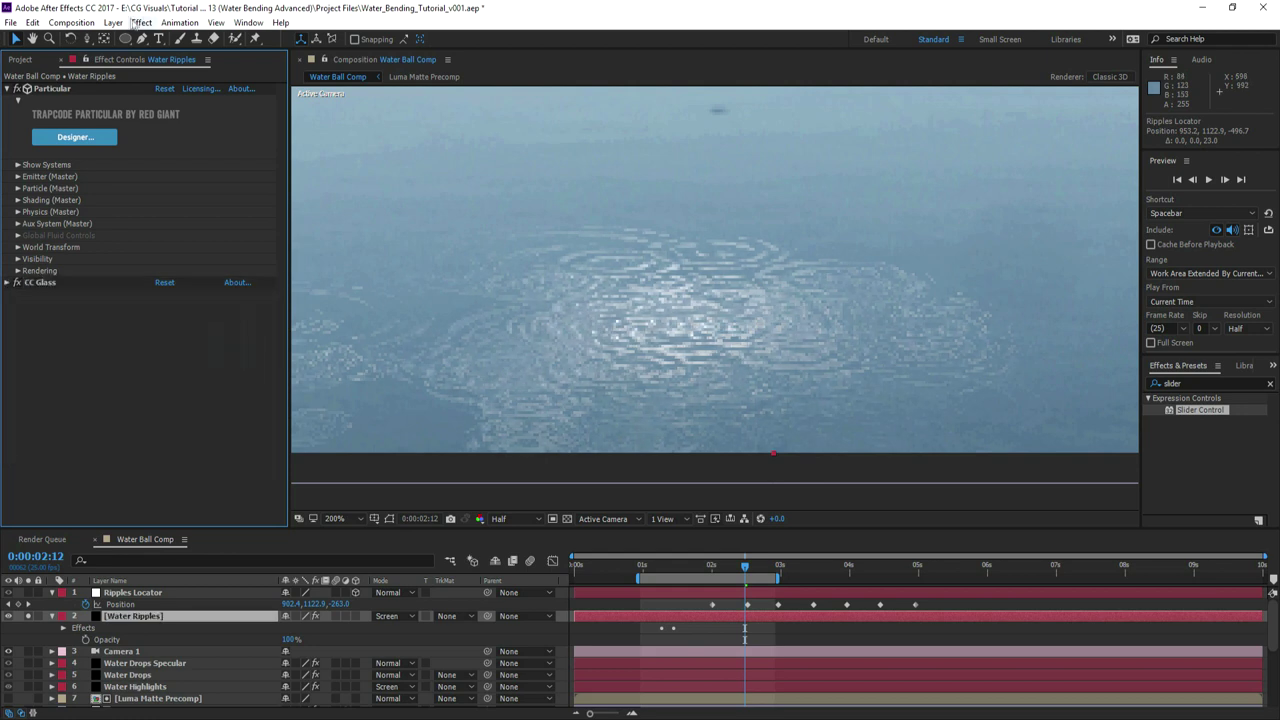
- Apply a Color Correction effect to the Water Ripples layer
{"action": "left_click", "coordinate": [139, 22]}
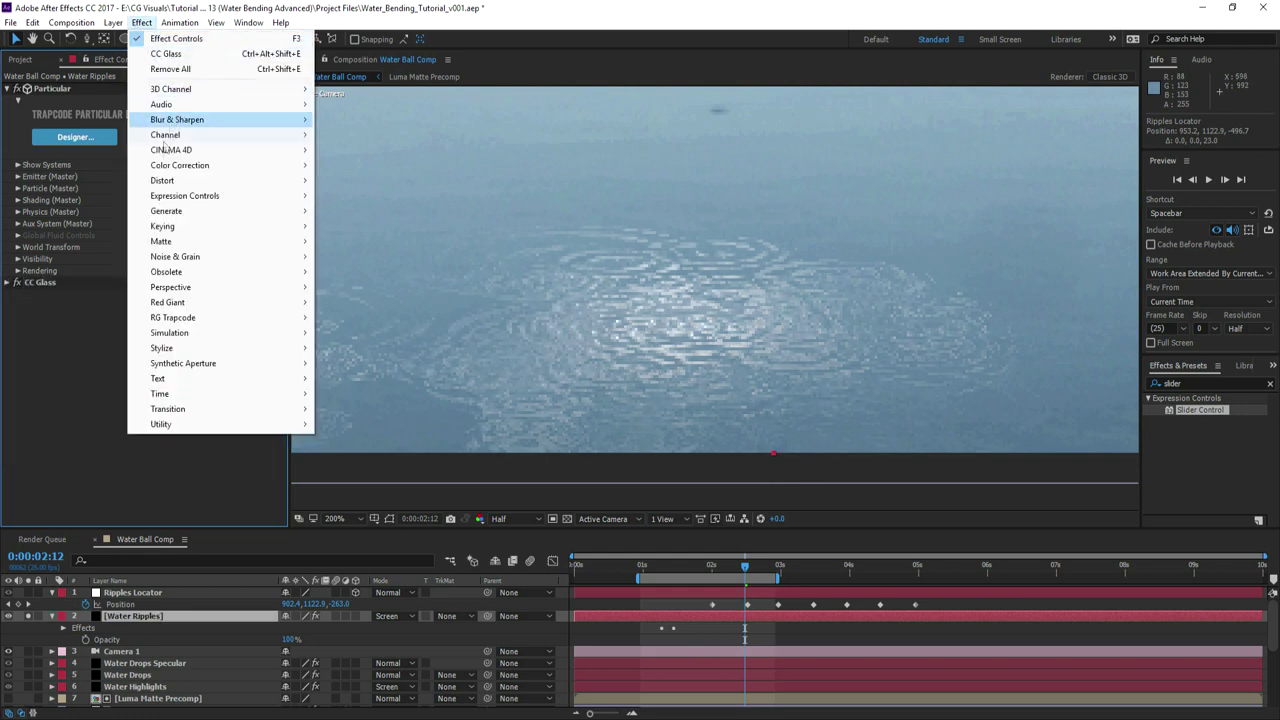
{"action": "mouse_move", "coordinate": [200, 165]}
{"action": "left_click", "coordinate": [341, 637]}
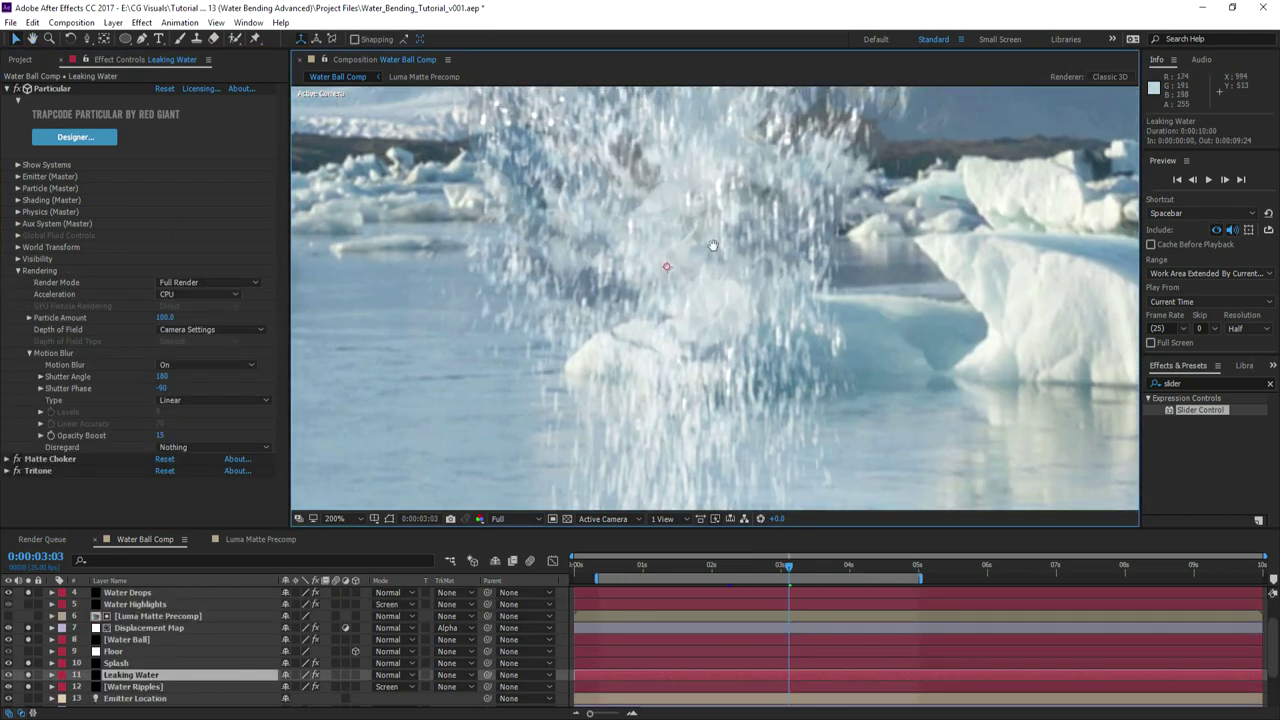
{"action": "left_click_drag", "start_coordinate": [712, 245], "coordinate": [722, 410]}
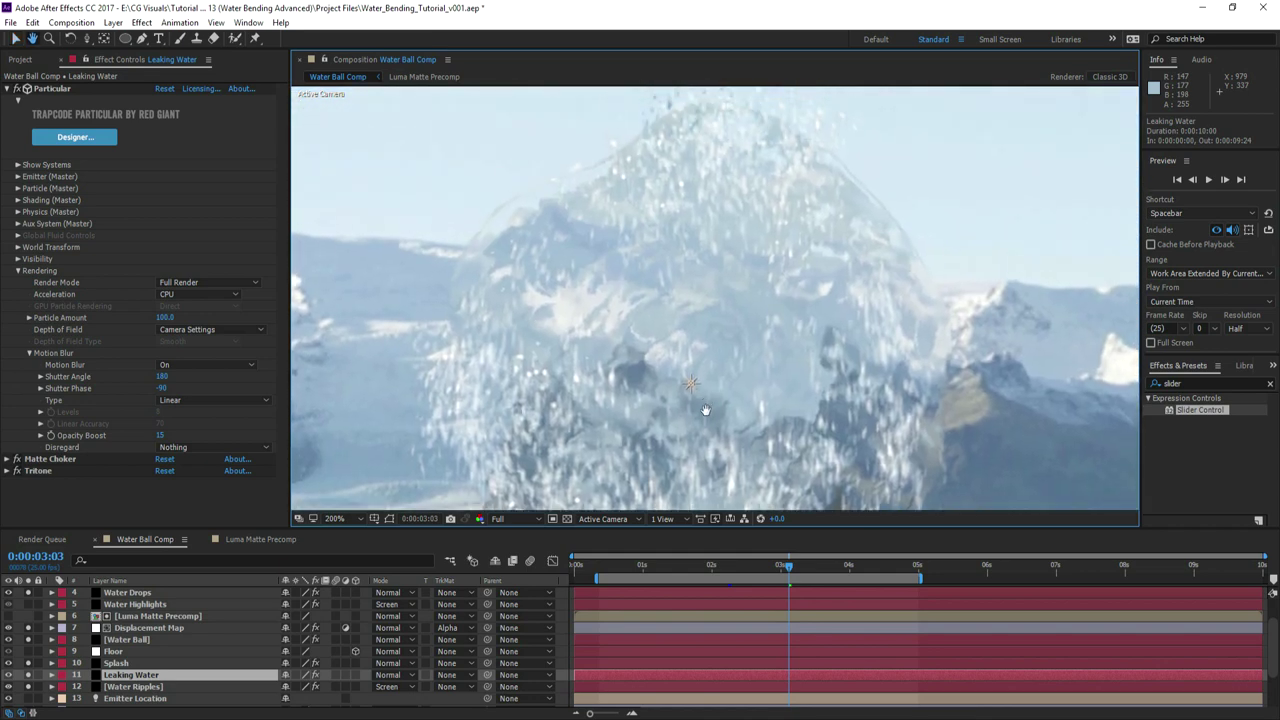